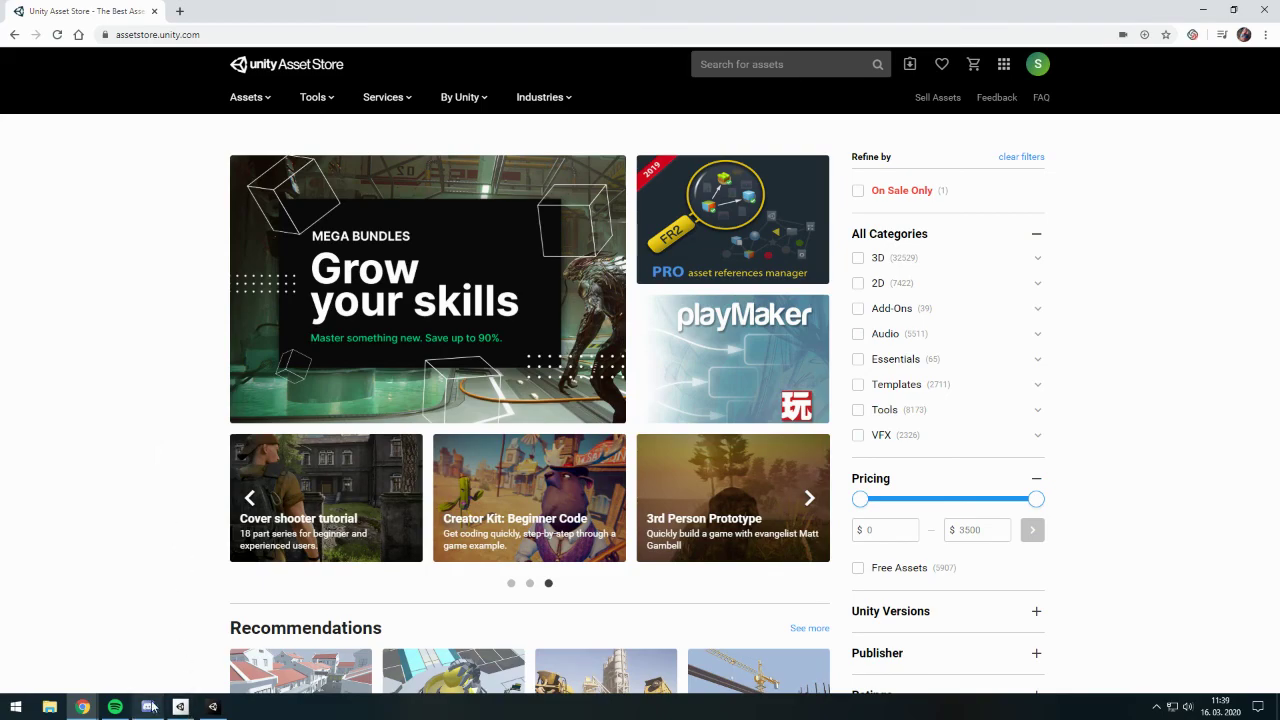
- Switch from the Chrome Asset Store tab back to the Unity Editor window
{"action": "mouse_move", "coordinate": [150, 707]}
{"action": "mouse_move", "coordinate": [215, 686]}
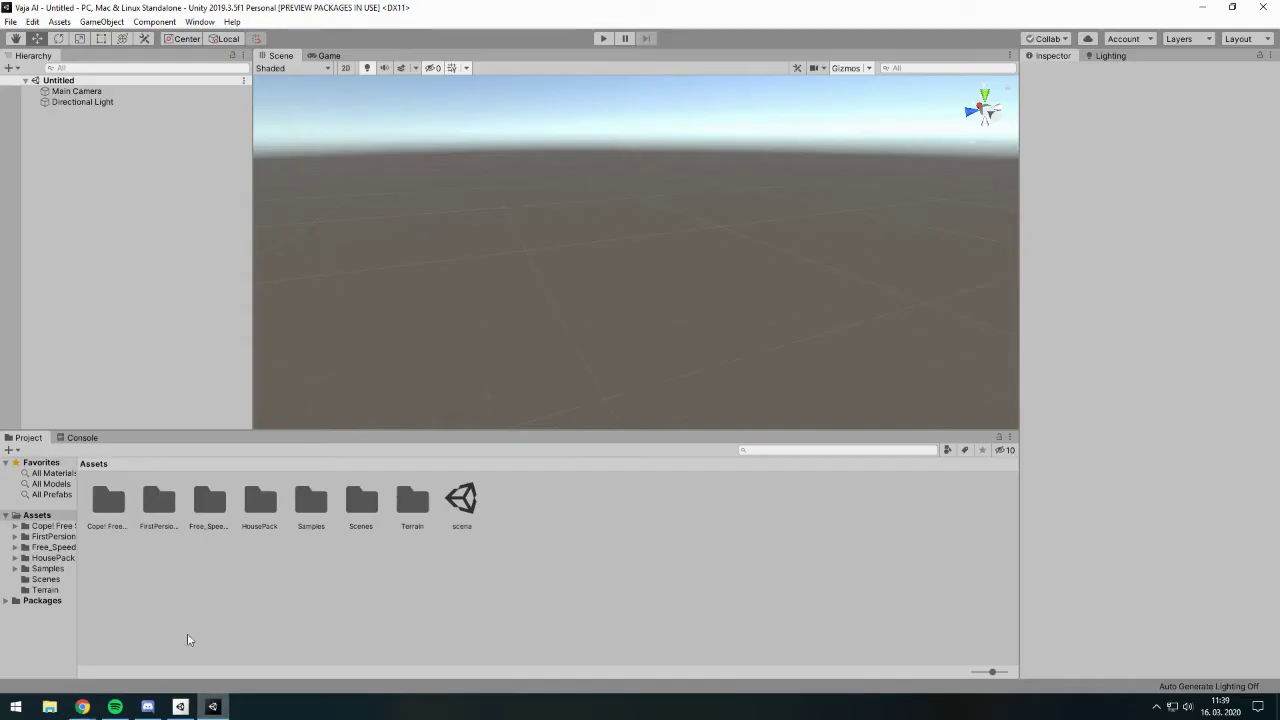
- Open the scena scene and fly the view over its houses, forest and mountains
{"action": "left_click", "coordinate": [469, 499]}
{"action": "double_click", "coordinate": [469, 499]}
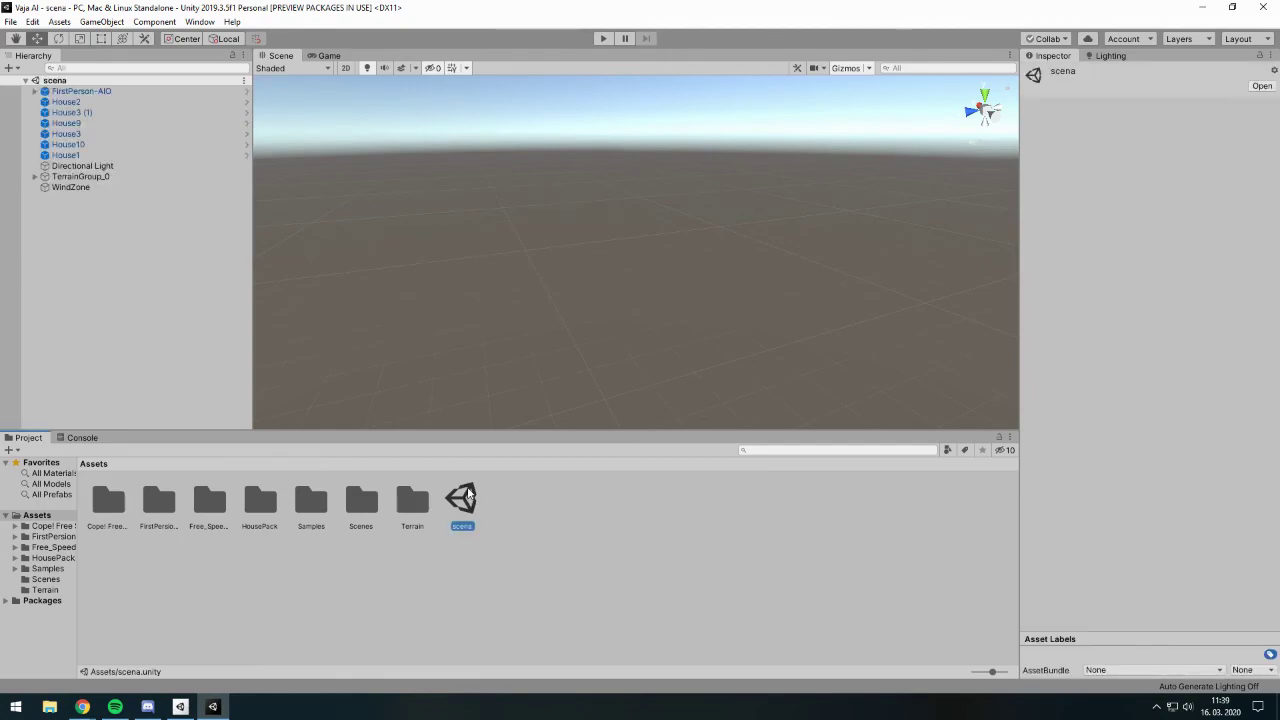
{"action": "middle_click_drag", "start_coordinate": [491, 234], "coordinate": [587, 241]}
{"action": "right_click_drag", "start_coordinate": [587, 241], "coordinate": [171, 173]}
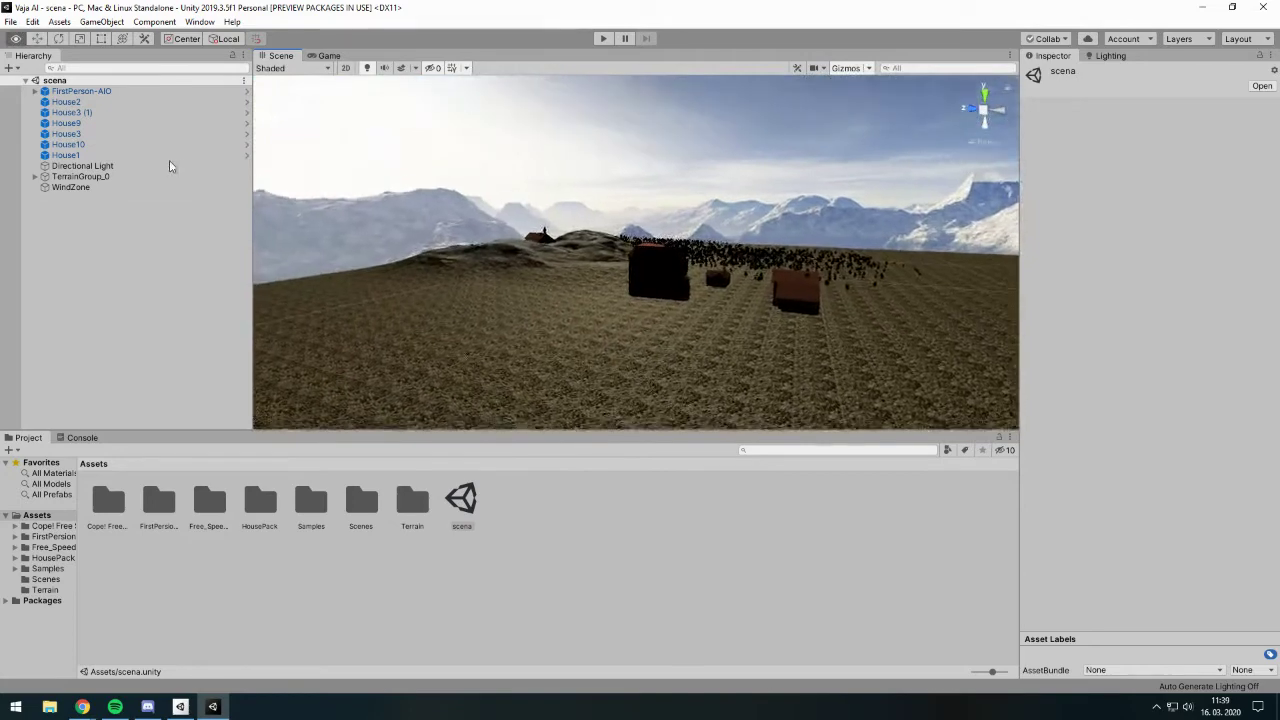
{"action": "mouse_move", "coordinate": [171, 173]}
{"action": "right_mouse_down"}
{"action": "mouse_move", "coordinate": [283, 149]}
{"action": "mouse_move", "coordinate": [589, 189]}
{"action": "right_mouse_up"}
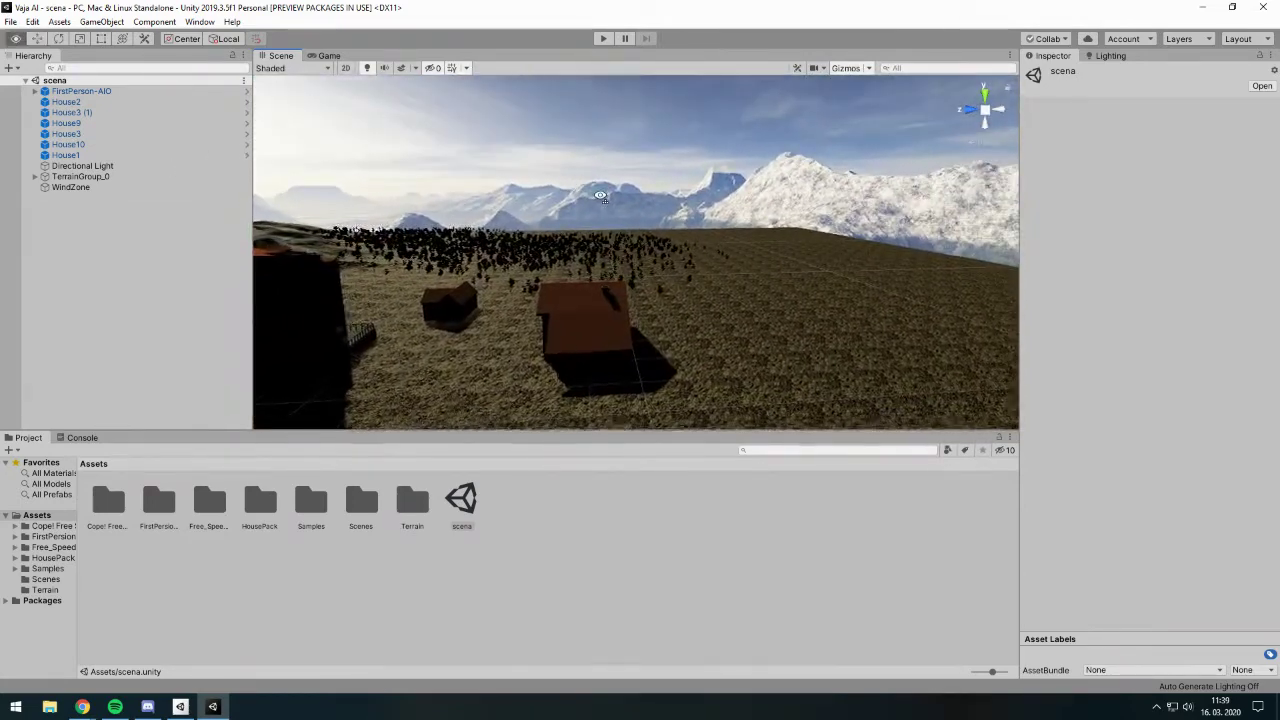
{"action": "mouse_move", "coordinate": [589, 189]}
{"action": "right_mouse_down"}
{"action": "mouse_move", "coordinate": [599, 196]}
{"action": "mouse_move", "coordinate": [442, 237]}
{"action": "mouse_move", "coordinate": [513, 231]}
{"action": "right_mouse_up"}
{"action": "mouse_move", "coordinate": [577, 228]}
{"action": "middle_mouse_down"}
{"action": "mouse_move", "coordinate": [569, 266]}
{"action": "mouse_move", "coordinate": [609, 234]}
{"action": "mouse_move", "coordinate": [603, 206]}
{"action": "mouse_move", "coordinate": [477, 343]}
{"action": "mouse_move", "coordinate": [589, 257]}
{"action": "mouse_move", "coordinate": [623, 269]}
{"action": "mouse_move", "coordinate": [697, 223]}
{"action": "mouse_move", "coordinate": [391, 313]}
{"action": "middle_mouse_up"}
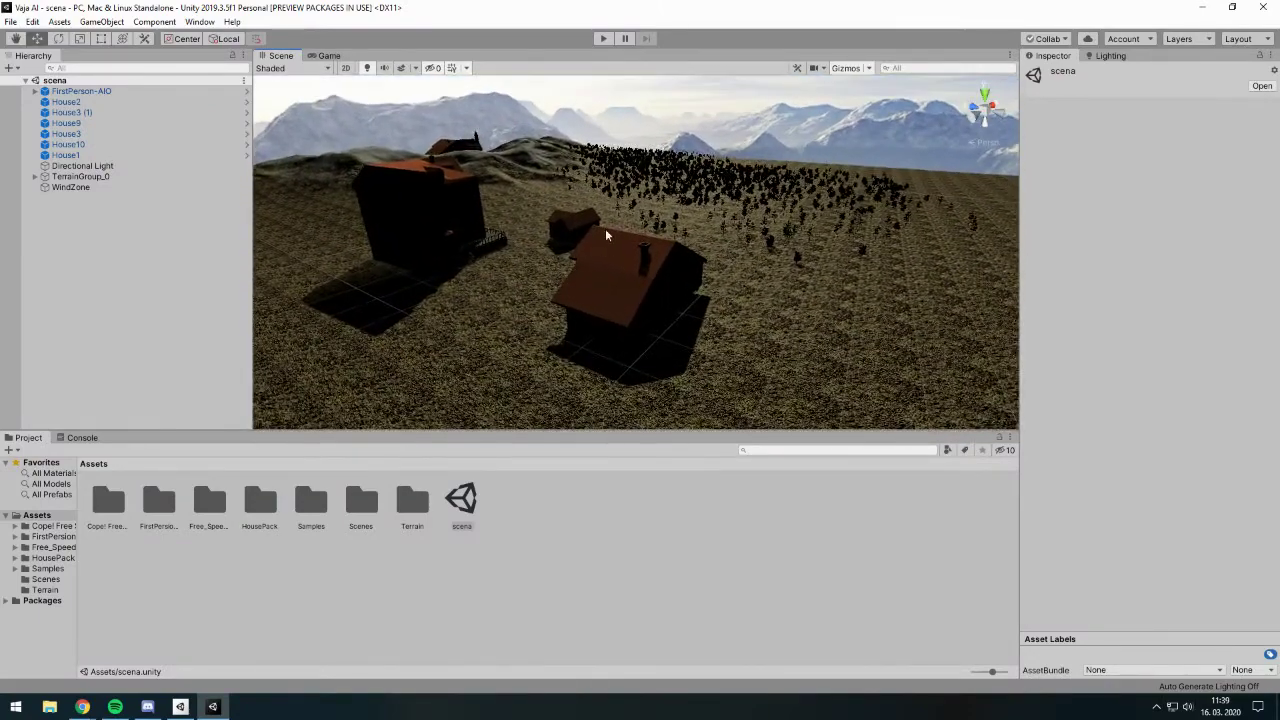
{"action": "mouse_move", "coordinate": [391, 313]}
{"action": "right_mouse_down"}
{"action": "mouse_move", "coordinate": [580, 266]}
{"action": "mouse_move", "coordinate": [697, 209]}
{"action": "mouse_move", "coordinate": [575, 237]}
{"action": "mouse_move", "coordinate": [736, 237]}
{"action": "mouse_move", "coordinate": [706, 256]}
{"action": "mouse_move", "coordinate": [680, 190]}
{"action": "mouse_move", "coordinate": [692, 165]}
{"action": "mouse_move", "coordinate": [522, 204]}
{"action": "mouse_move", "coordinate": [669, 207]}
{"action": "right_mouse_up"}
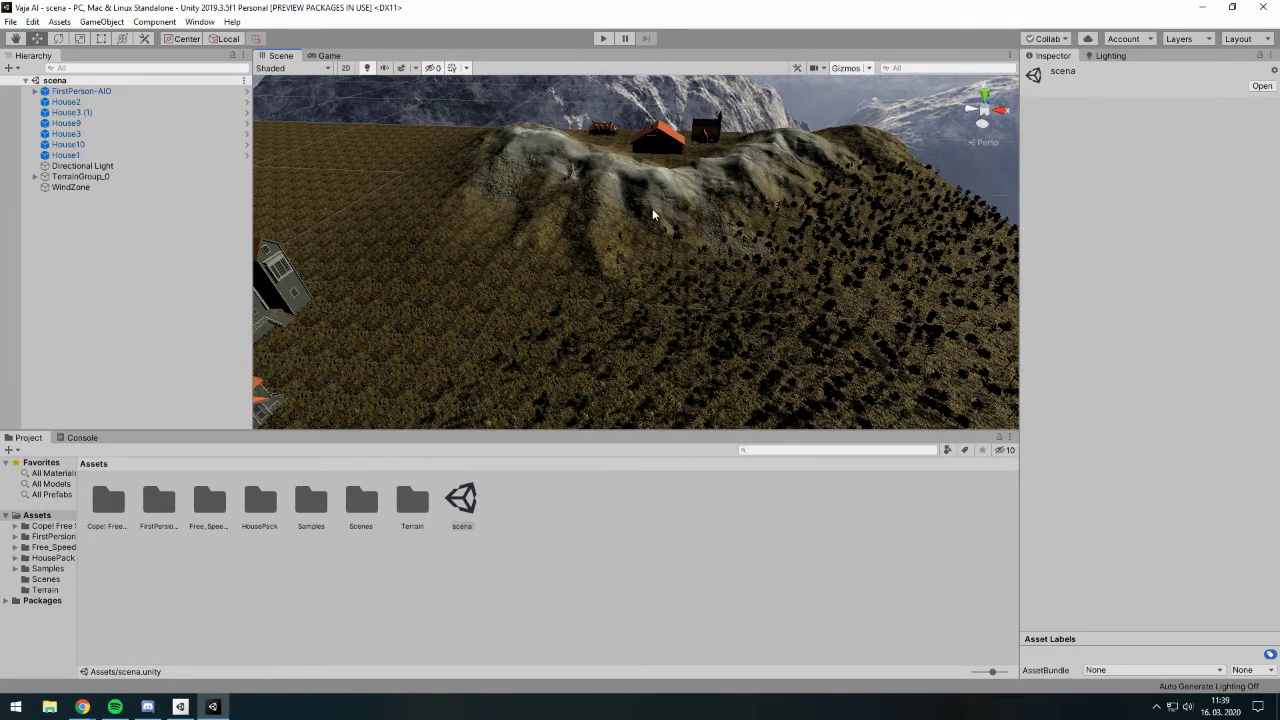
{"action": "mouse_move", "coordinate": [652, 210]}
{"action": "right_mouse_down"}
{"action": "mouse_move", "coordinate": [845, 295]}
{"action": "mouse_move", "coordinate": [706, 260]}
{"action": "mouse_move", "coordinate": [583, 249]}
{"action": "mouse_move", "coordinate": [651, 303]}
{"action": "mouse_move", "coordinate": [806, 354]}
{"action": "mouse_move", "coordinate": [846, 306]}
{"action": "right_mouse_up"}
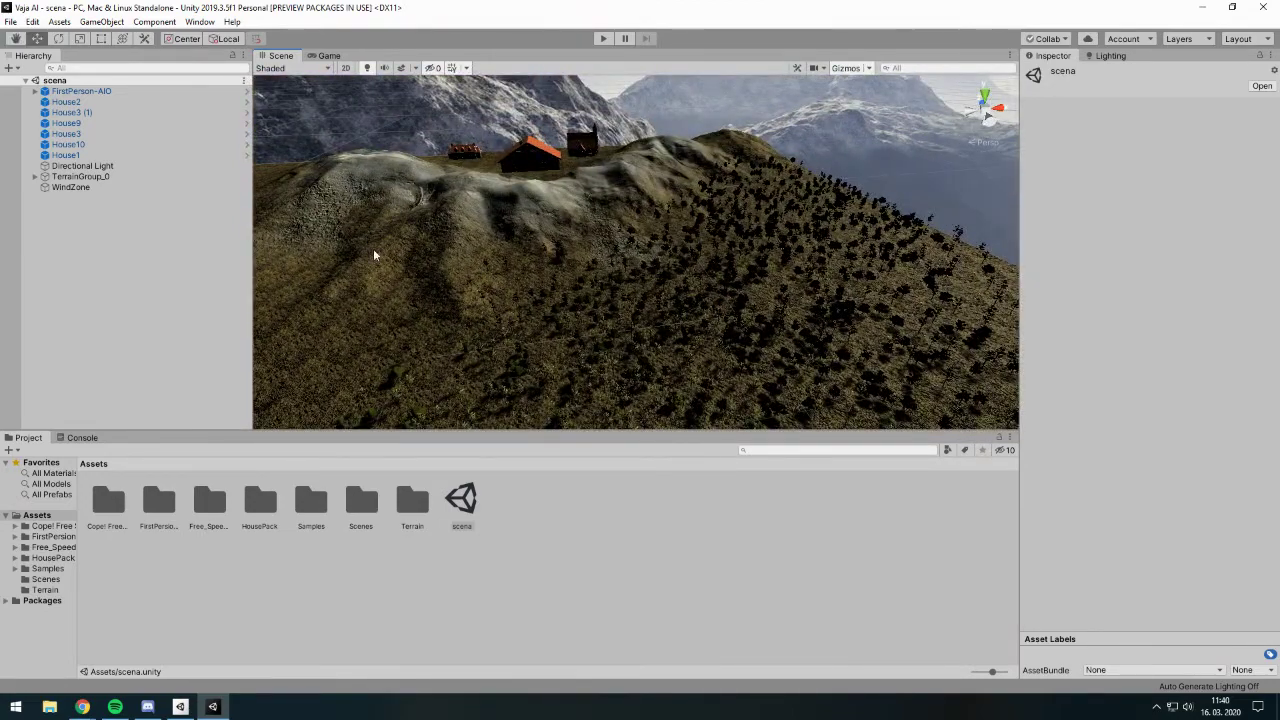
{"action": "mouse_move", "coordinate": [373, 255]}
{"action": "right_mouse_down"}
{"action": "mouse_move", "coordinate": [551, 269]}
{"action": "mouse_move", "coordinate": [489, 281]}
{"action": "right_mouse_up"}
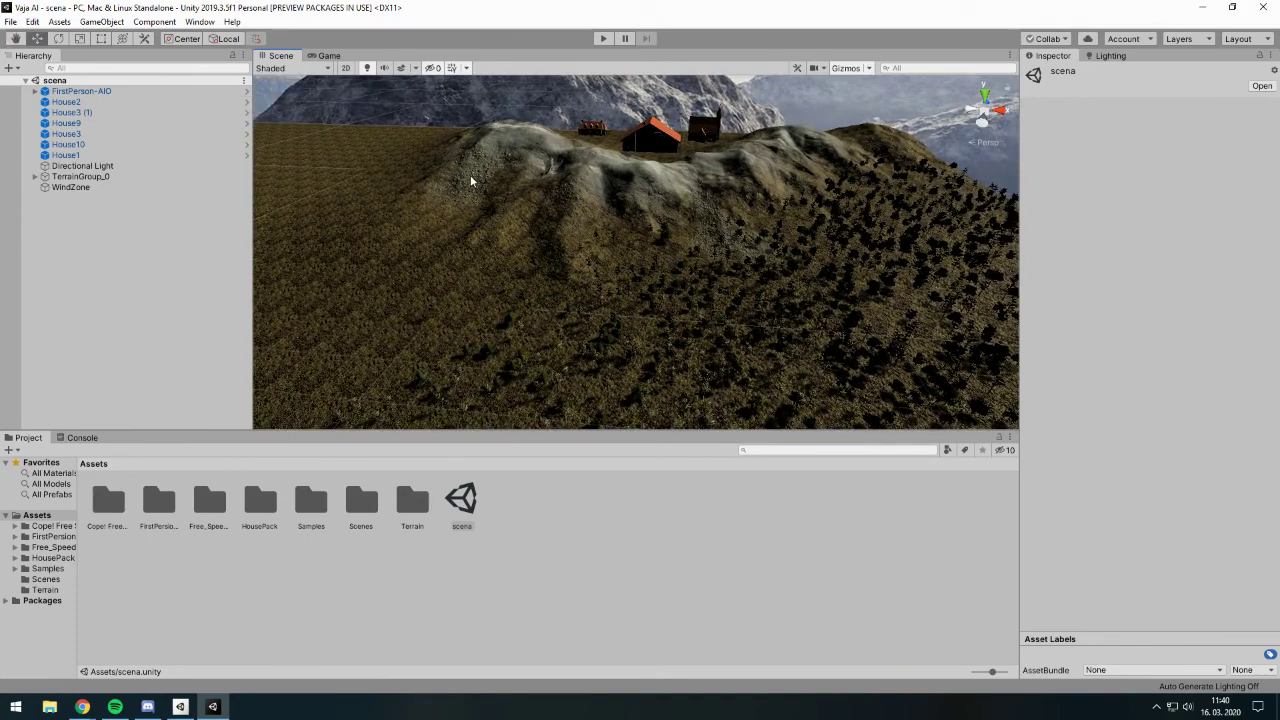
- Select House3 and House2 to inspect the houses on the hill
{"action": "left_click", "coordinate": [658, 150]}
{"action": "mouse_move", "coordinate": [658, 150]}
{"action": "right_mouse_down"}
{"action": "mouse_move", "coordinate": [667, 186]}
{"action": "mouse_move", "coordinate": [616, 186]}
{"action": "right_mouse_up"}
{"action": "left_click", "coordinate": [400, 205]}
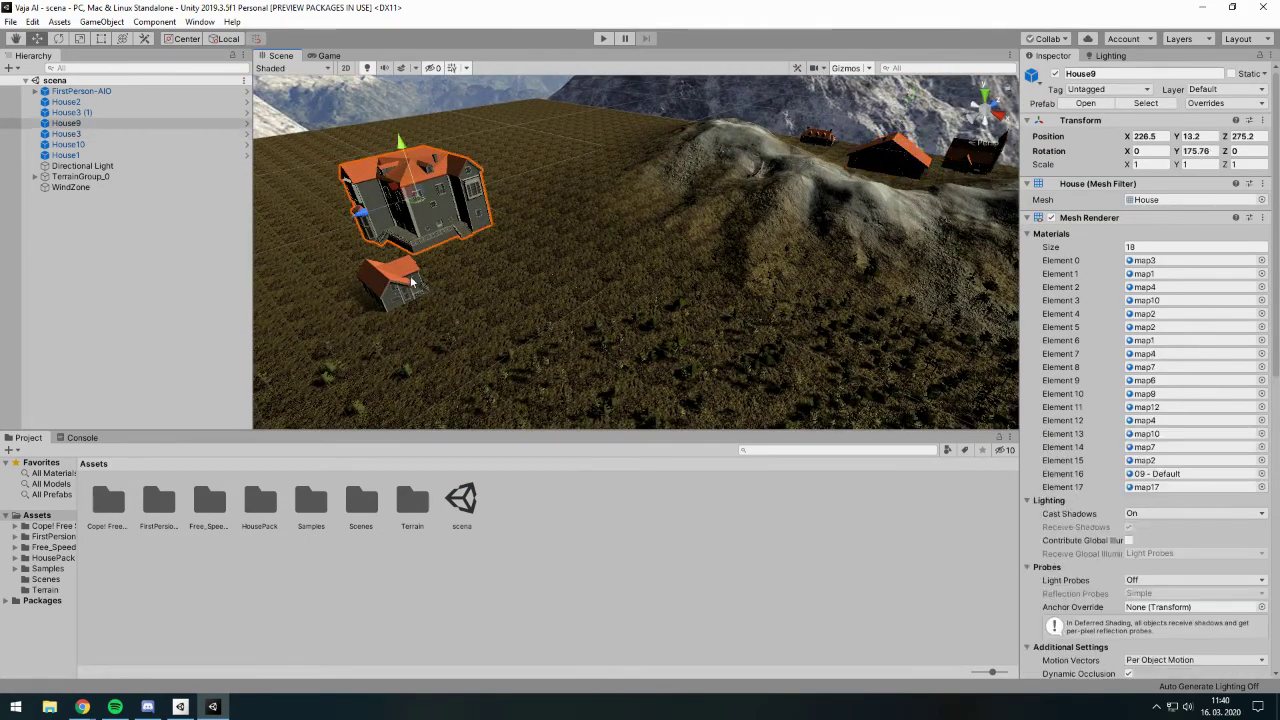
{"action": "left_click", "coordinate": [411, 289]}
{"action": "mouse_move", "coordinate": [485, 316]}
{"action": "right_mouse_down"}
{"action": "mouse_move", "coordinate": [675, 376]}
{"action": "mouse_move", "coordinate": [735, 248]}
{"action": "right_mouse_up"}
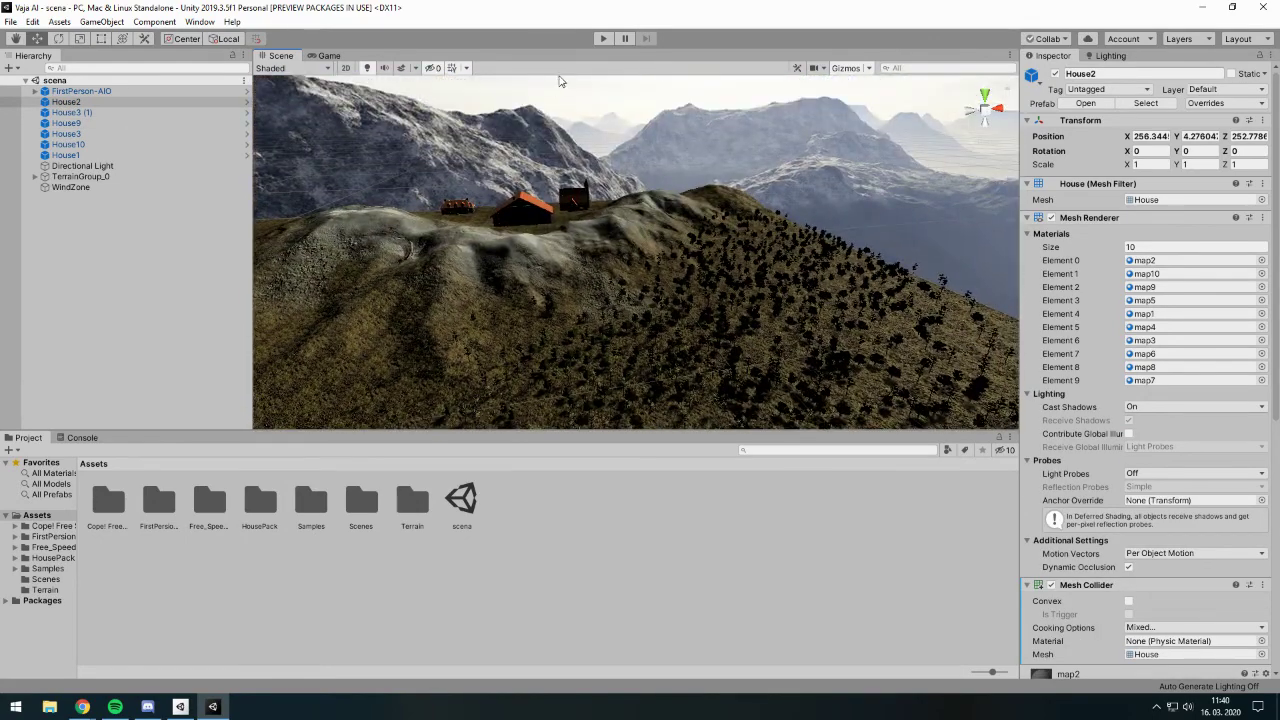
{"action": "left_click", "coordinate": [594, 41]}
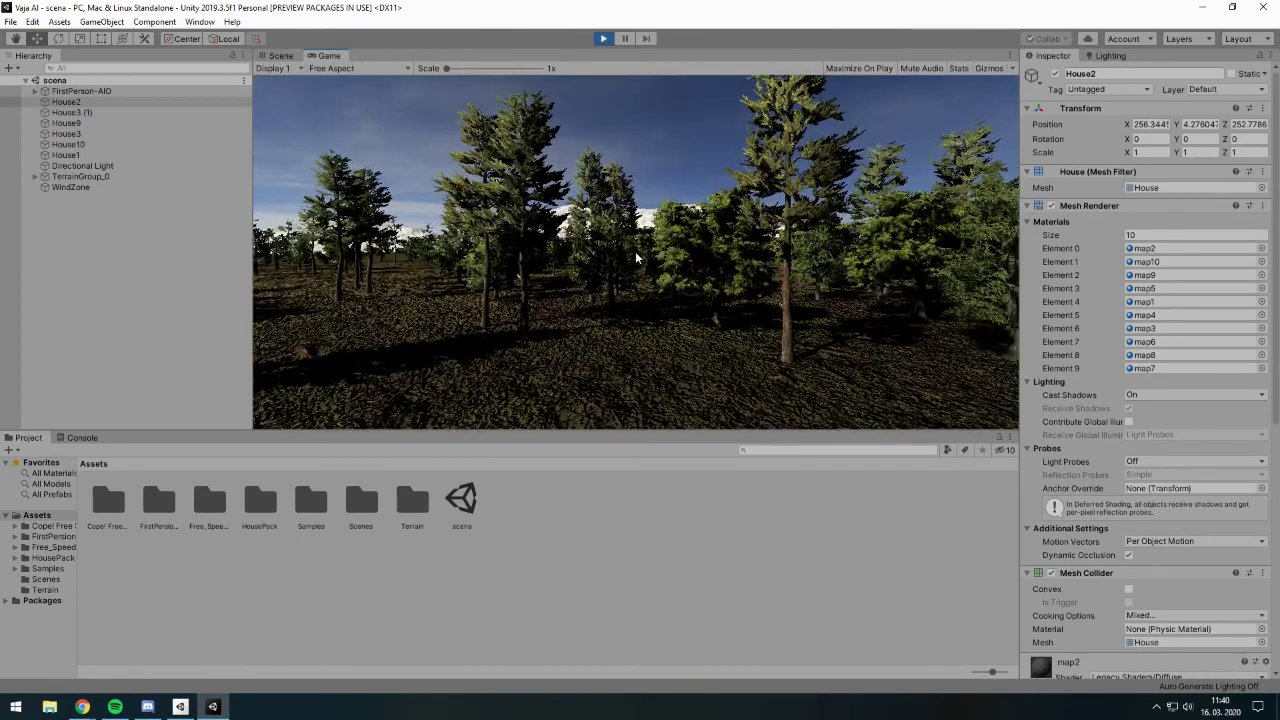
{"action": "key", "text": "w"}
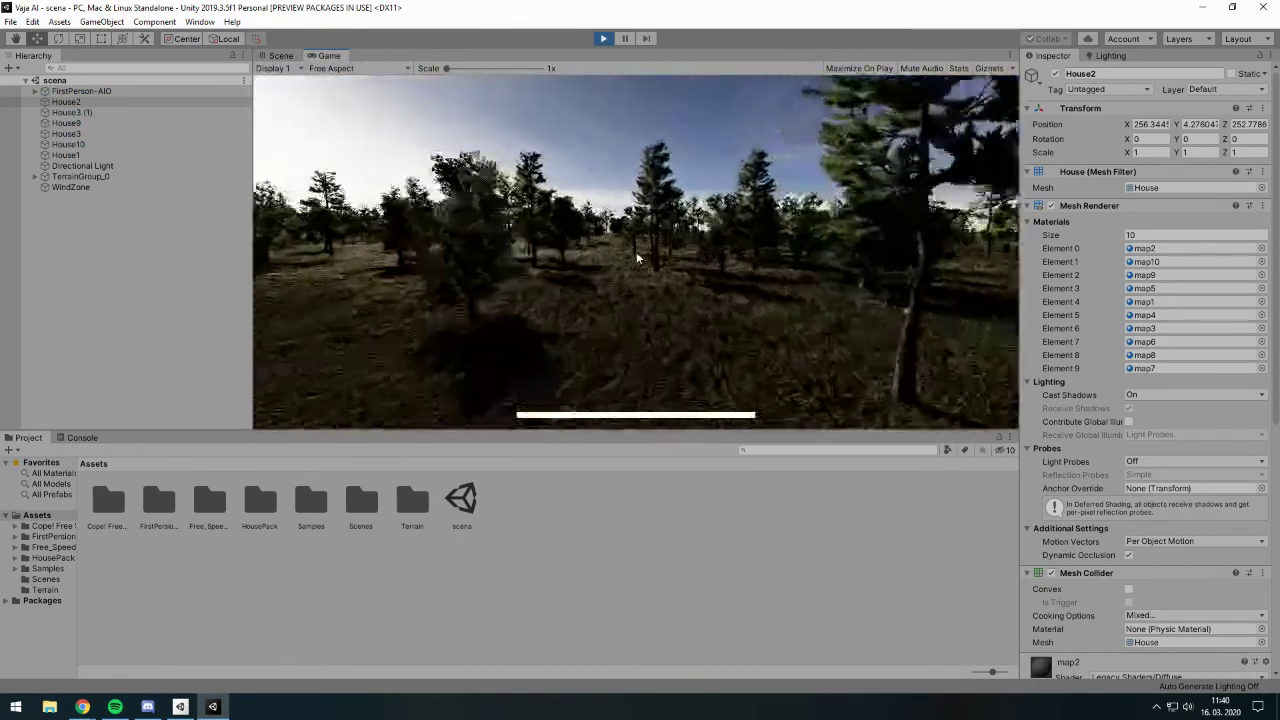
{"action": "key", "text": "w"}
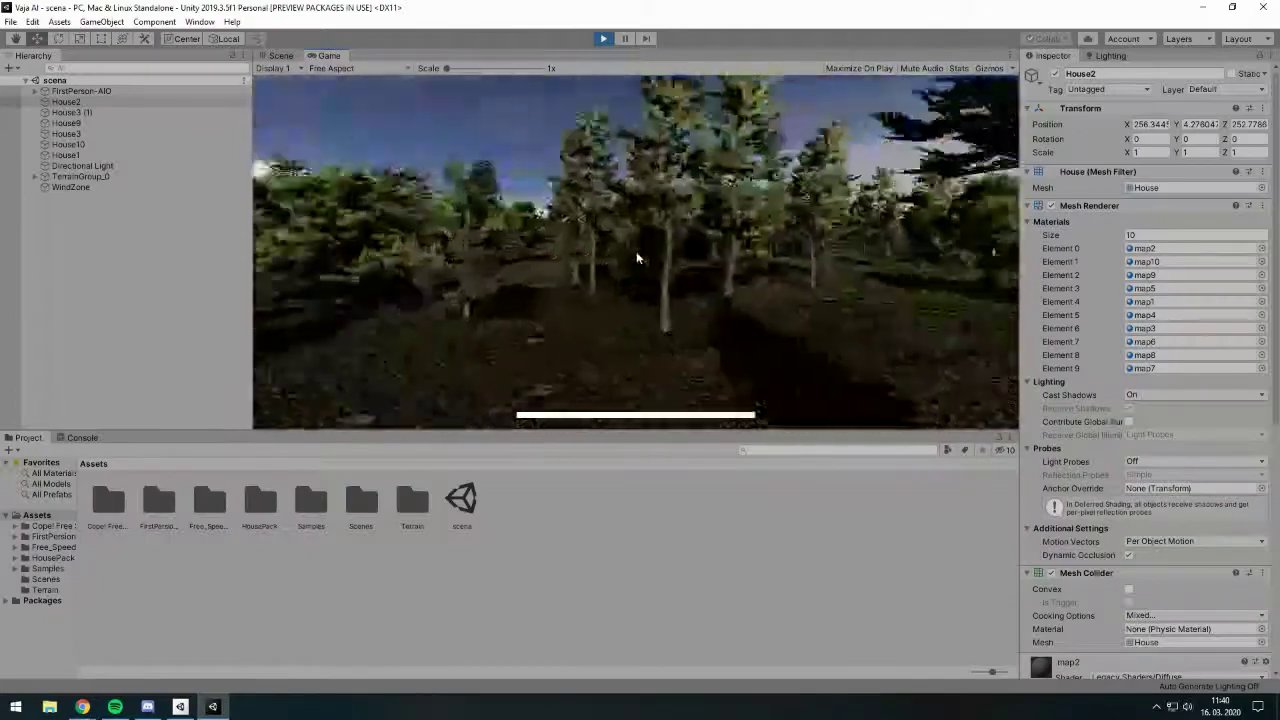
{"action": "key", "text": "w"}
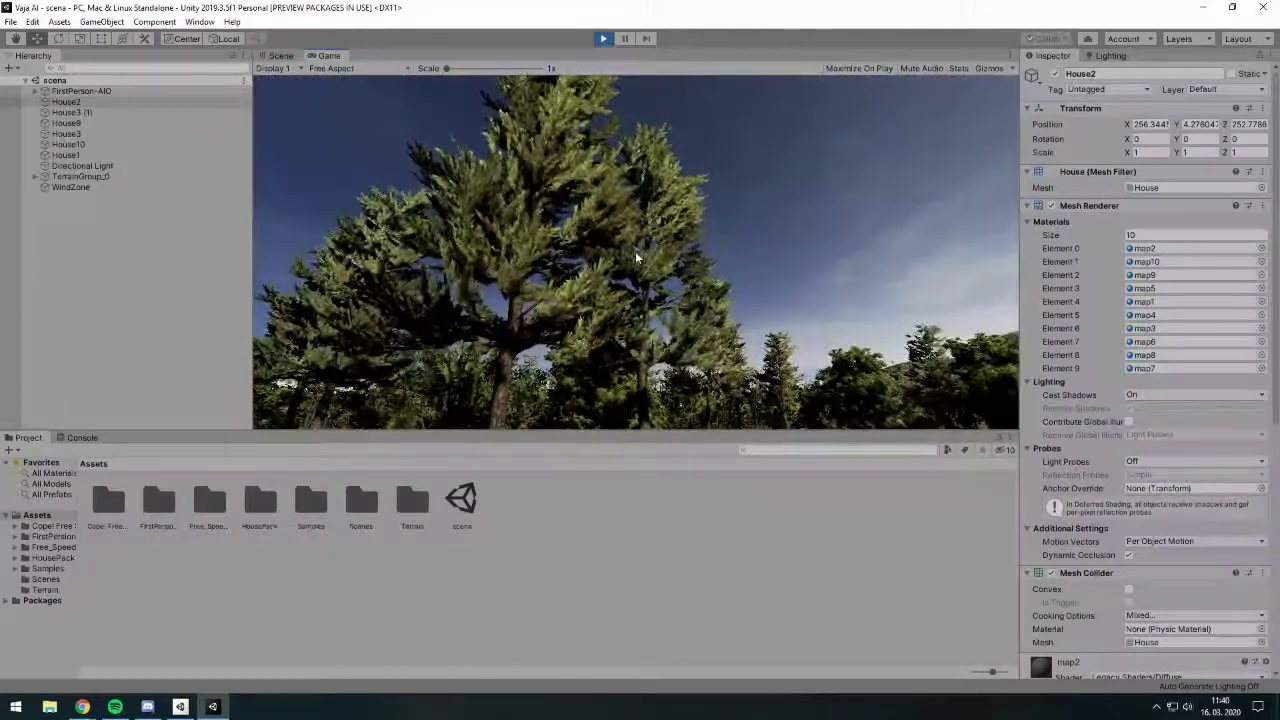
{"action": "key", "text": "w"}
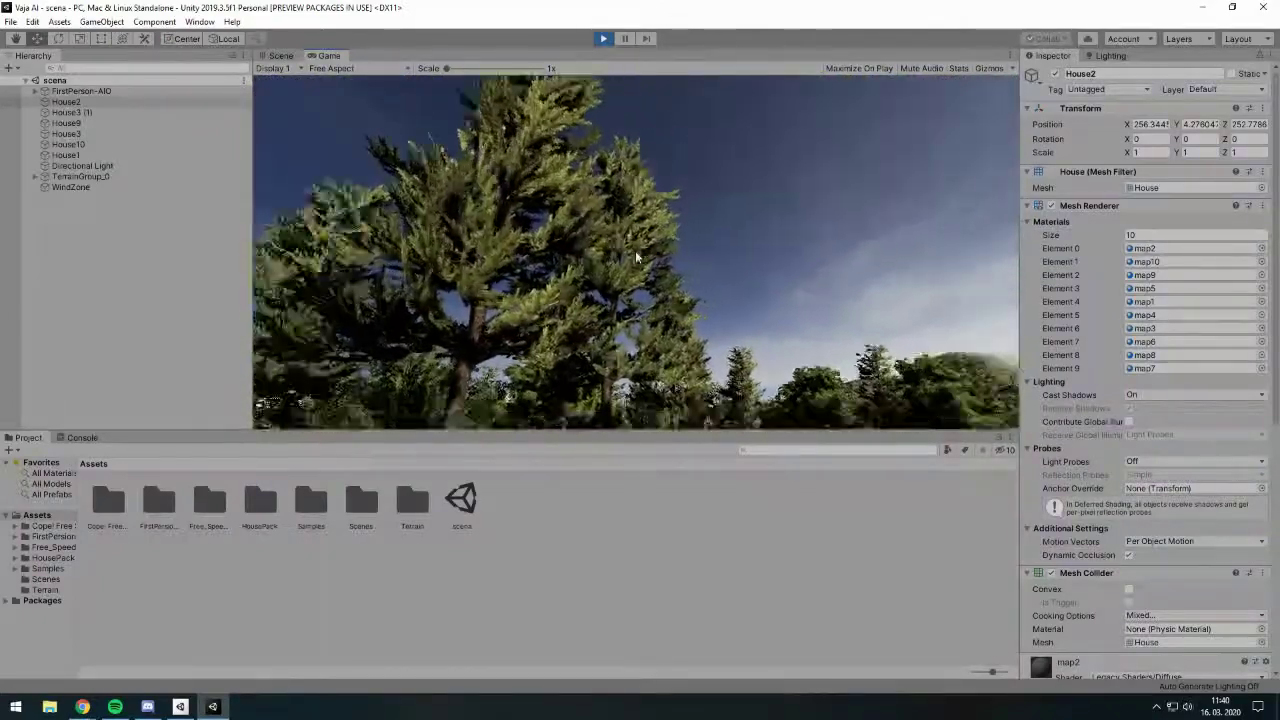
{"action": "key", "text": "w"}
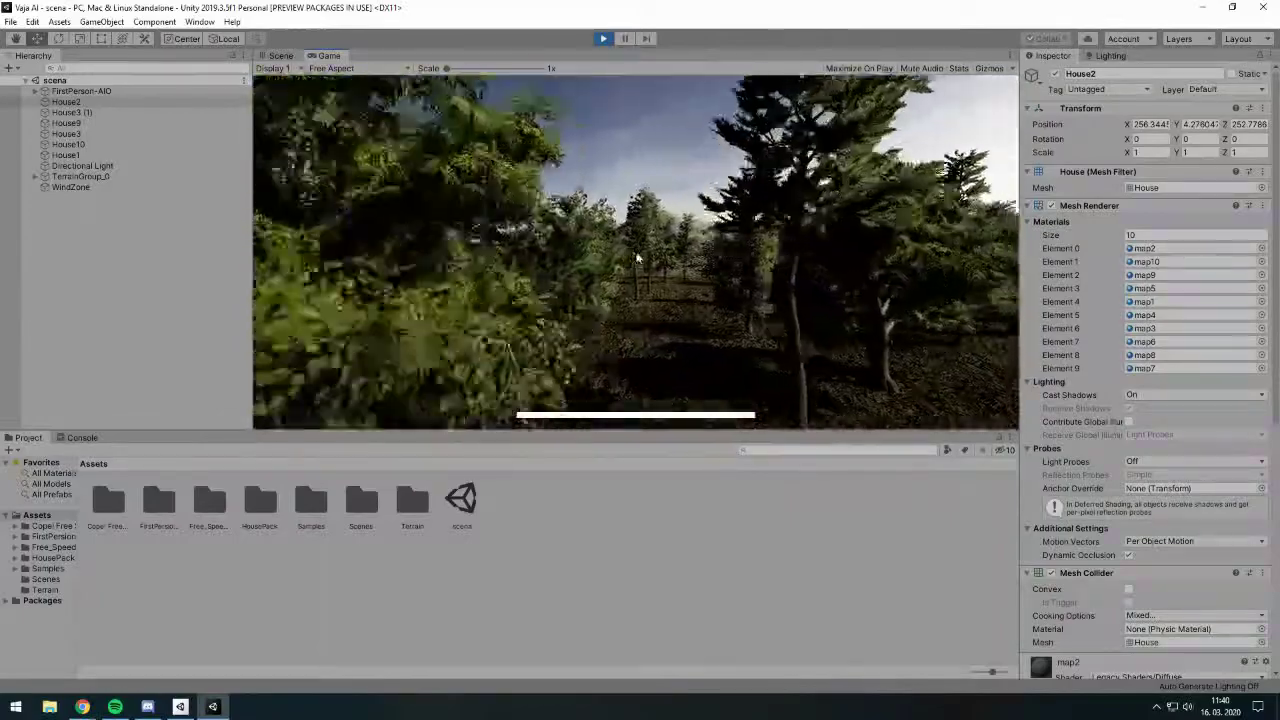
{"action": "key", "text": "w"}
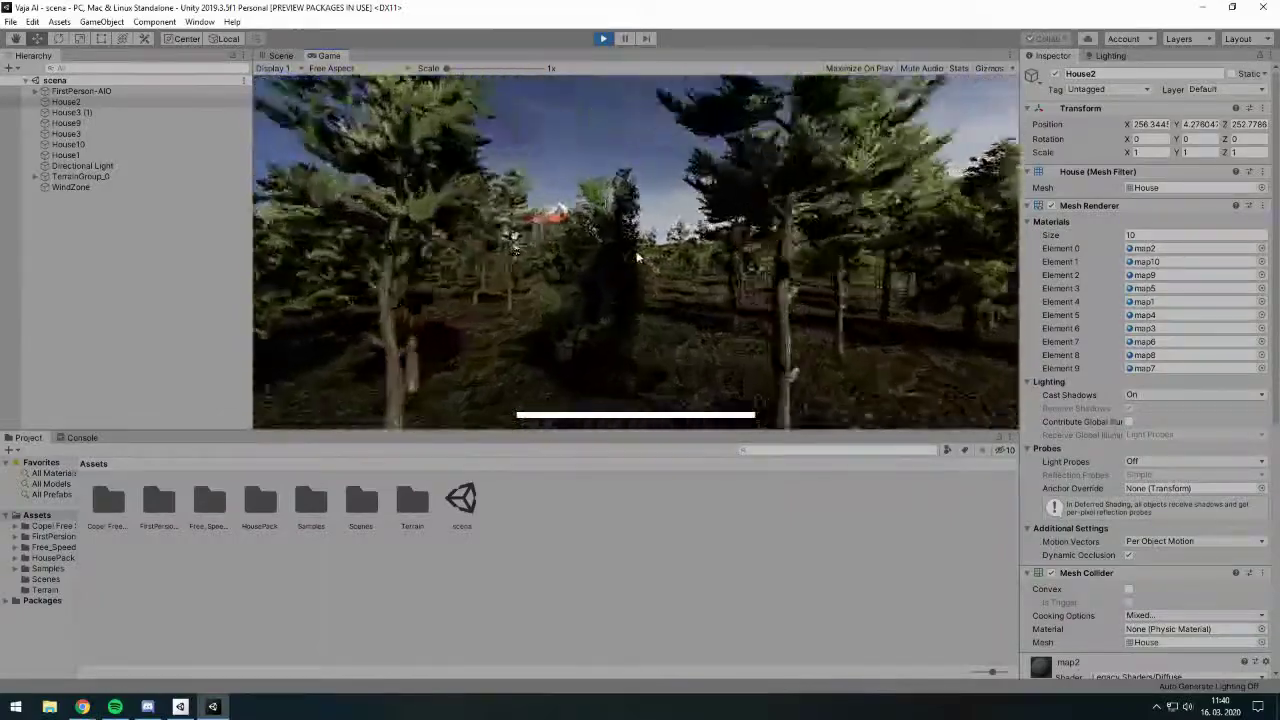
{"action": "key", "text": "w"}
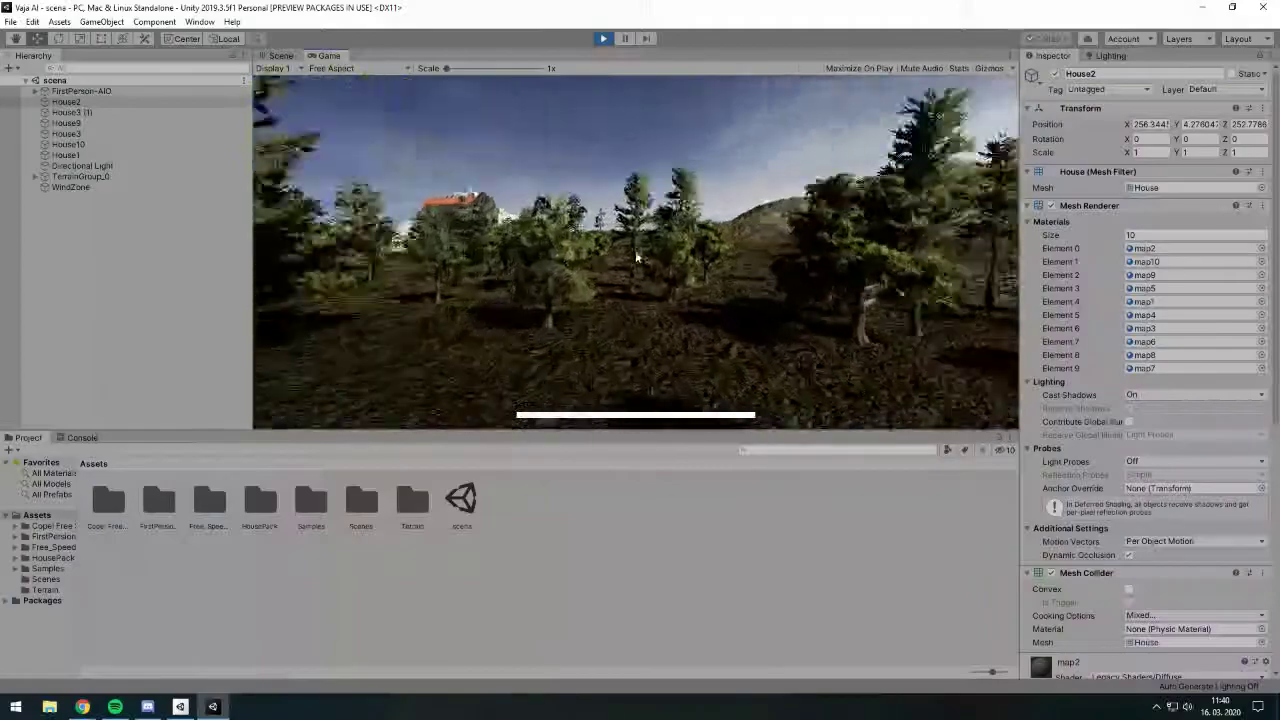
{"action": "key", "text": "w"}
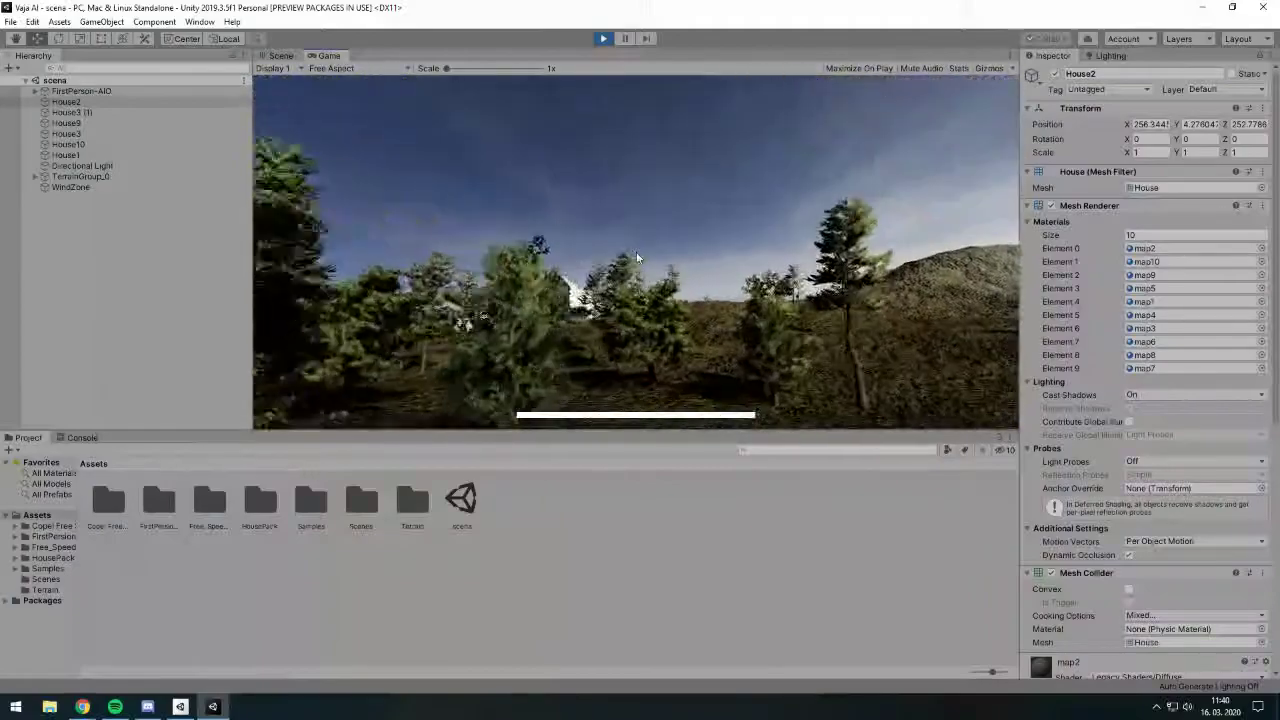
{"action": "key", "text": "w"}
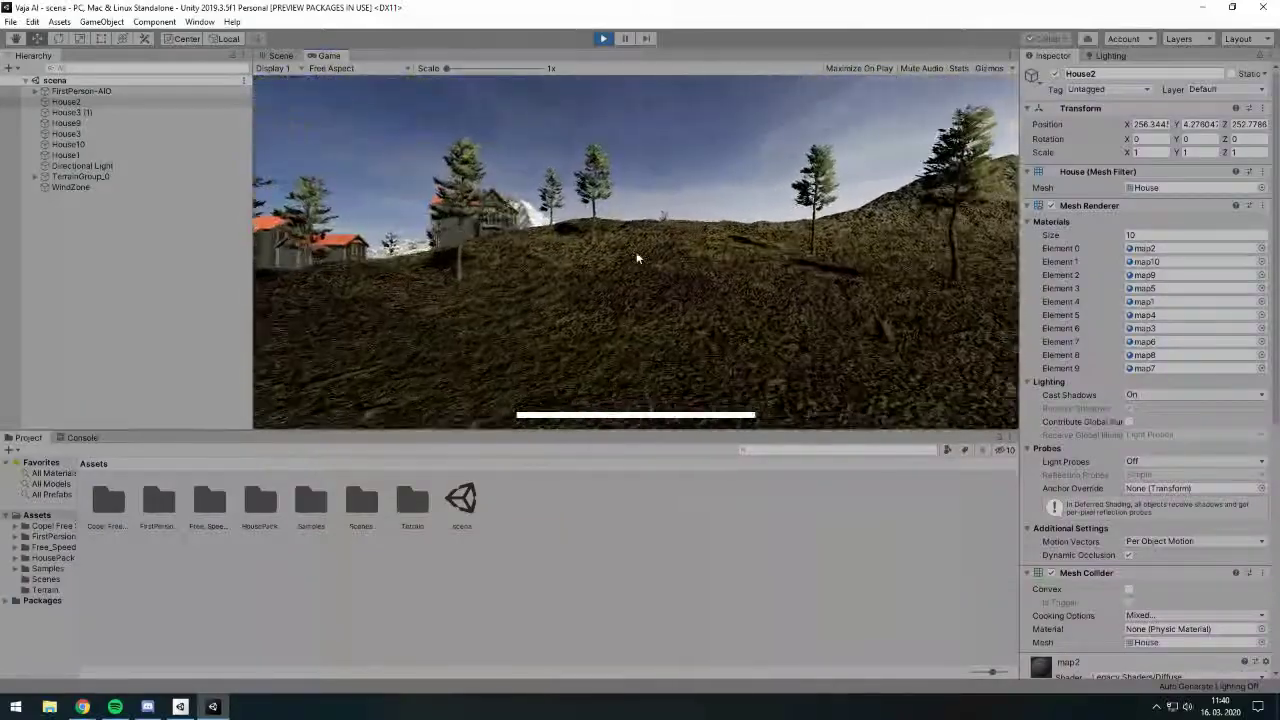
{"action": "key", "text": "w"}
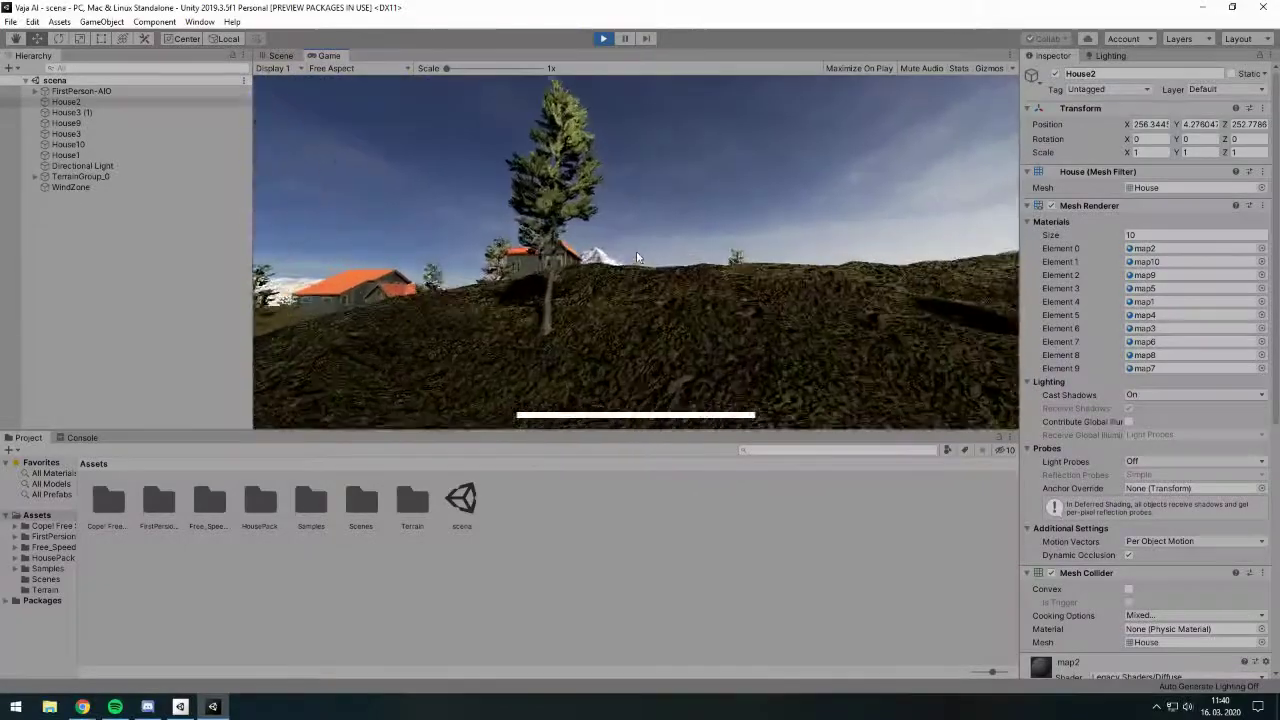
{"action": "key", "text": "w"}
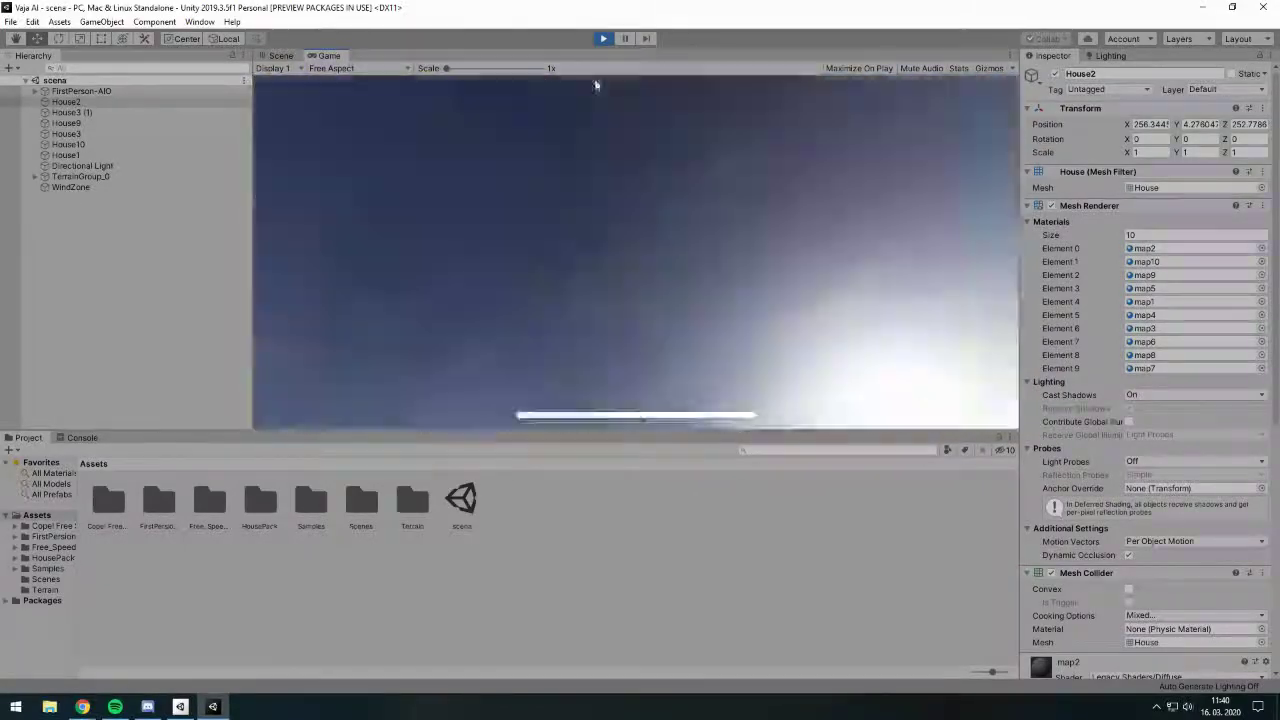
{"action": "key", "text": "ctrl+p"}
{"action": "left_click", "coordinate": [10, 21]}
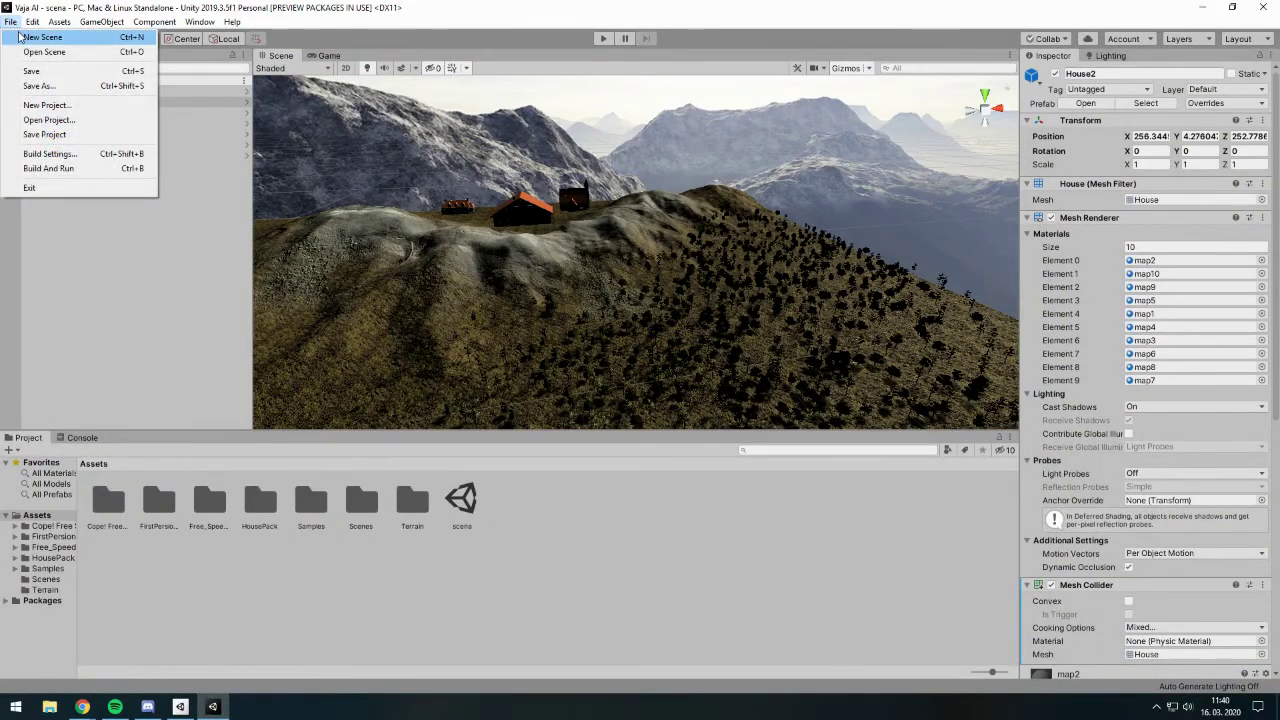
- Create a new empty Untitled scene, then bring Unity Hub to the front
{"action": "left_click", "coordinate": [42, 48]}
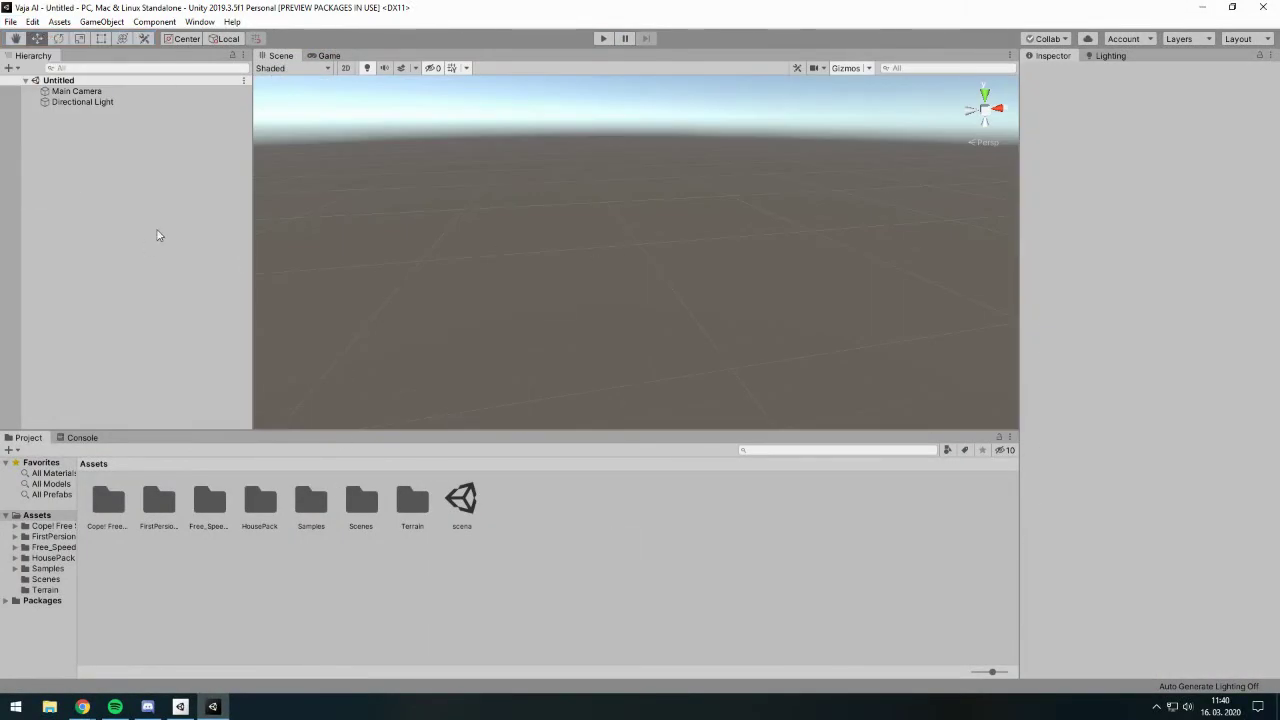
{"action": "right_click_drag", "start_coordinate": [643, 223], "coordinate": [647, 210]}
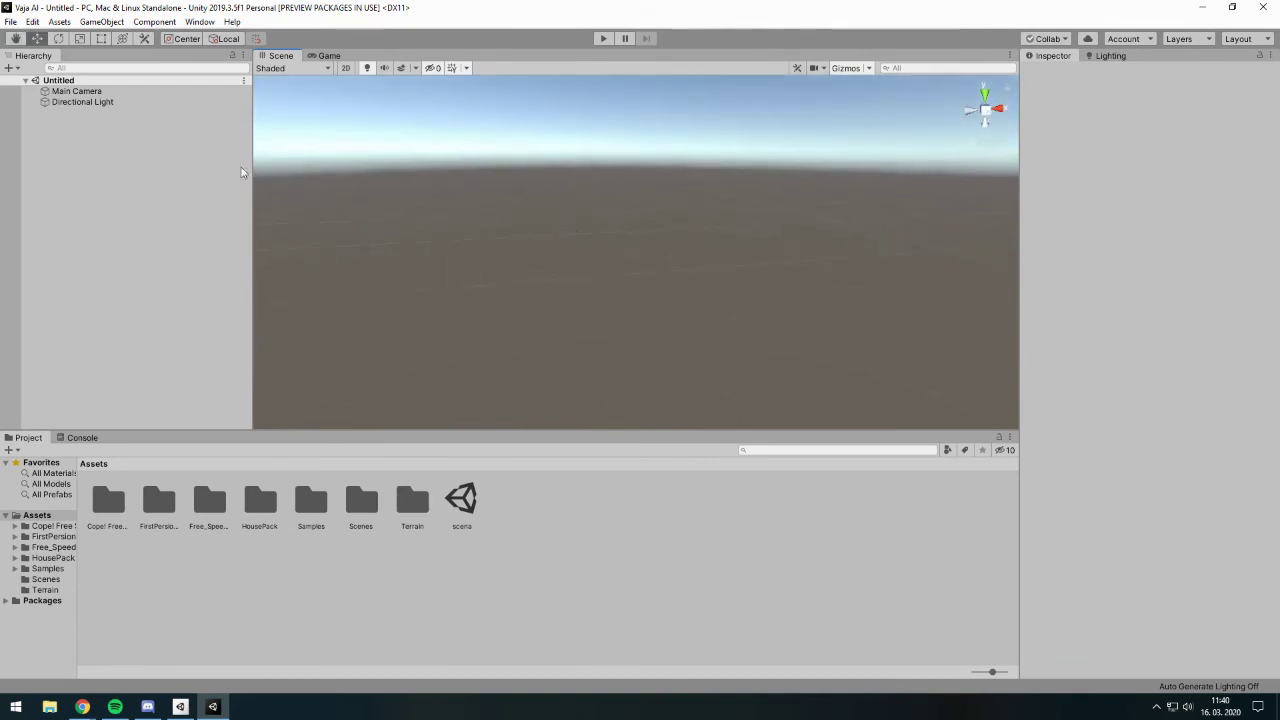
{"action": "left_click", "coordinate": [154, 21]}
{"action": "mouse_move", "coordinate": [187, 22]}
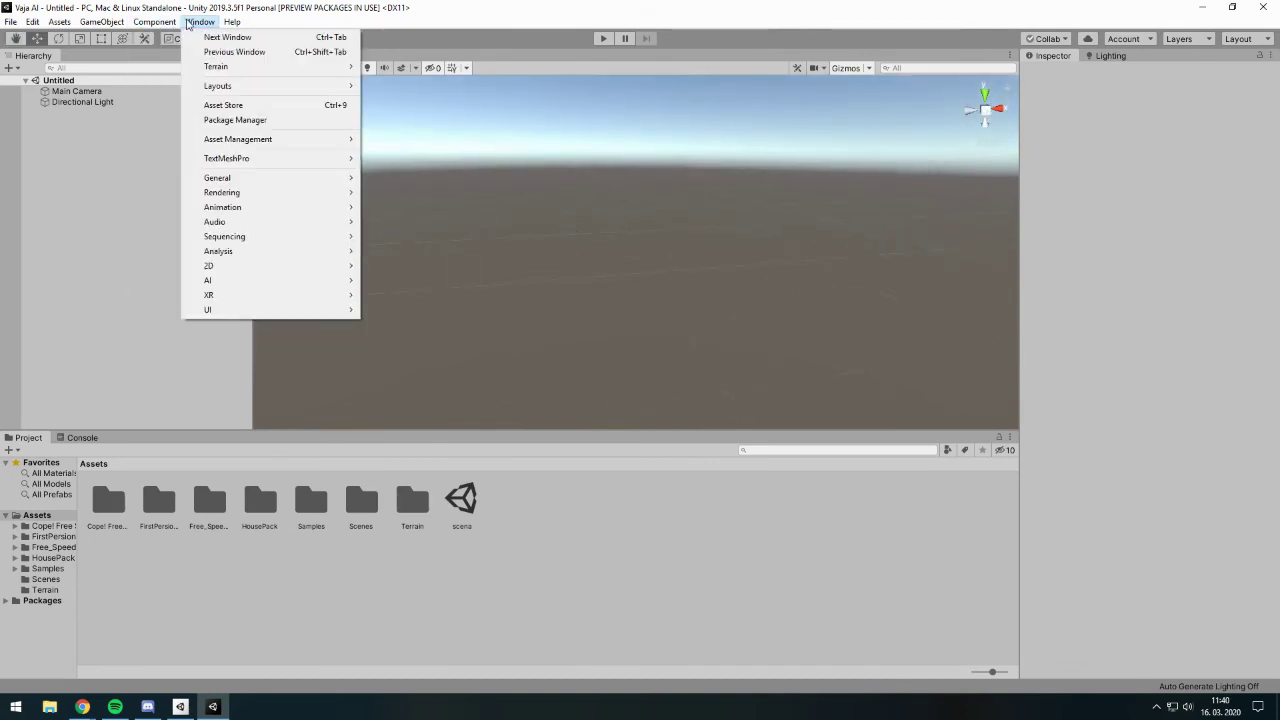
{"action": "left_click", "coordinate": [180, 706]}
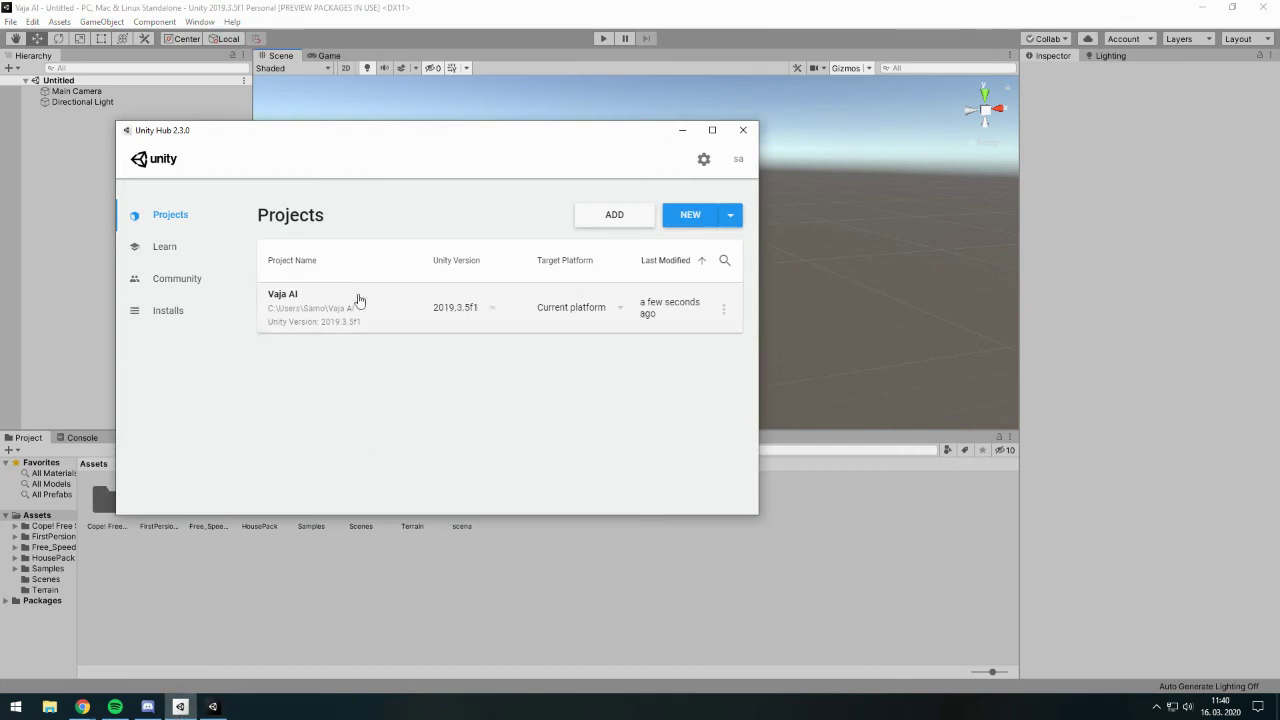
- Check the installed 2019.3.5f1 editor and browse addable versions without adding one
{"action": "left_click", "coordinate": [172, 312]}
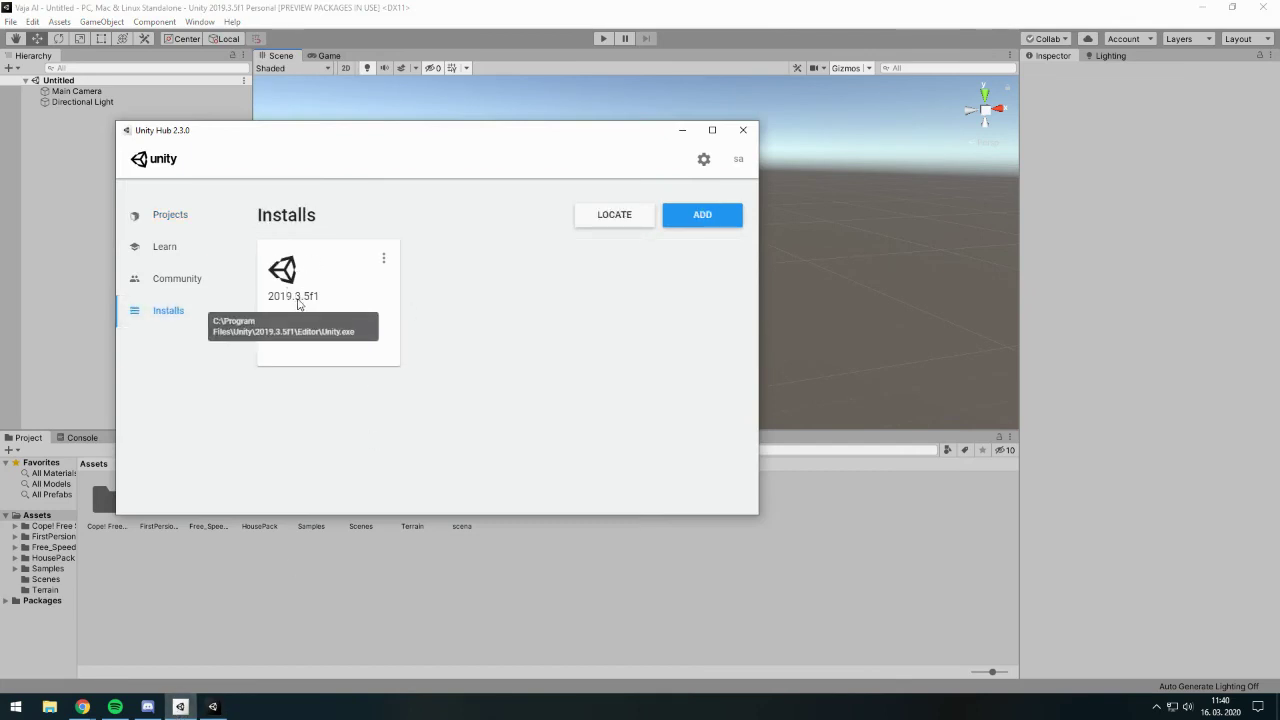
{"action": "left_click", "coordinate": [708, 224]}
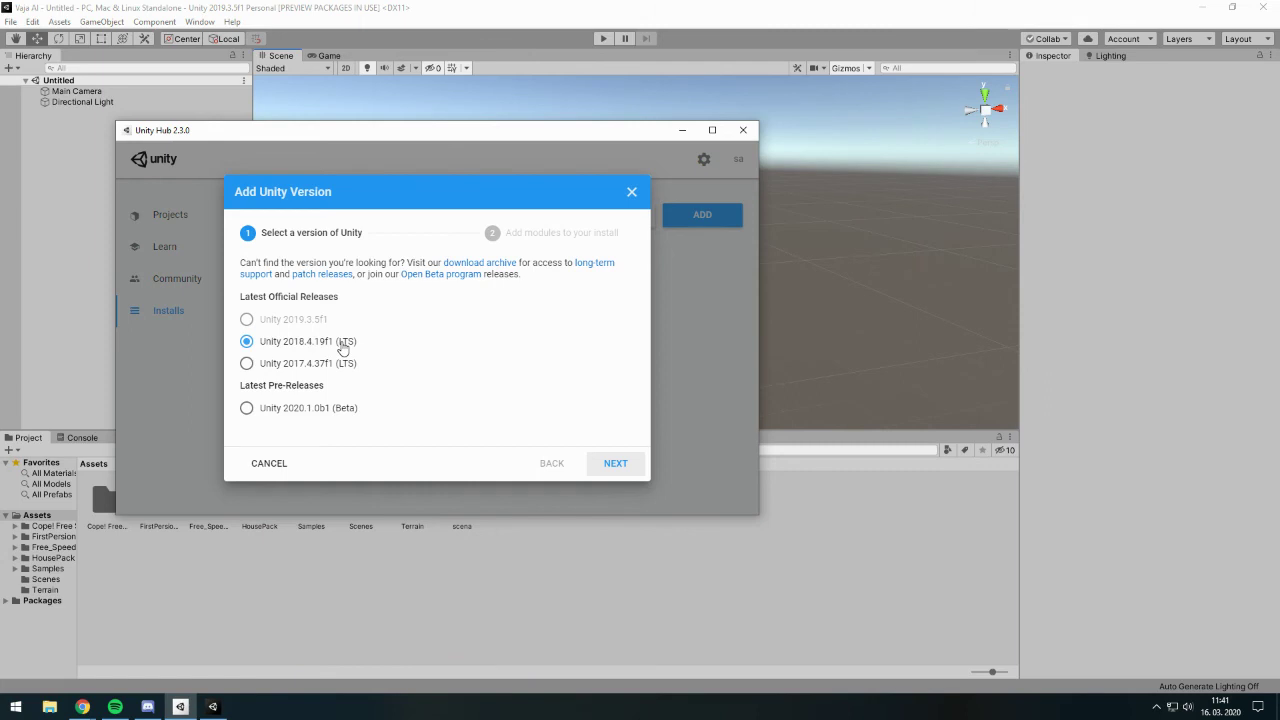
{"action": "left_click", "coordinate": [632, 192]}
- Close Unity Hub and verify in Package Manager that Terrain Tools 3.0.1 is installed
{"action": "left_click", "coordinate": [743, 130]}
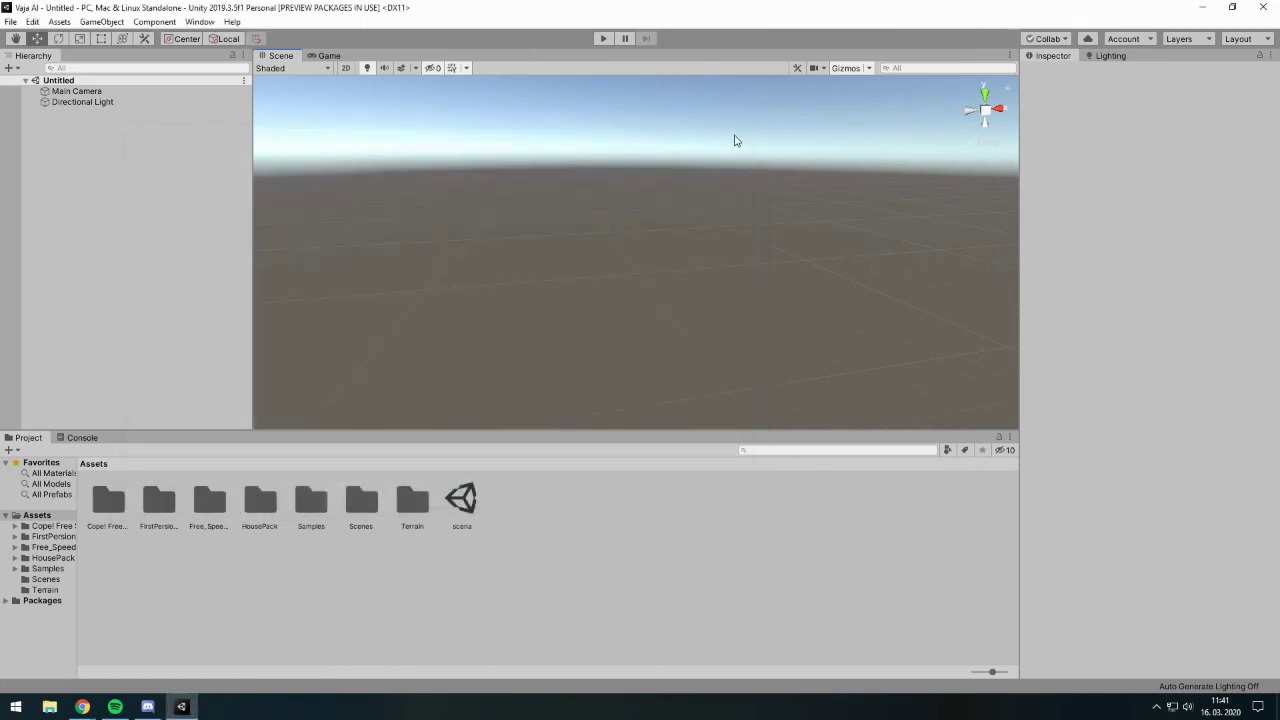
{"action": "mouse_move", "coordinate": [494, 226]}
{"action": "left_mouse_down", "text": "alt"}
{"action": "mouse_move", "coordinate": [583, 223]}
{"action": "mouse_move", "coordinate": [587, 193]}
{"action": "left_mouse_up", "text": "alt"}
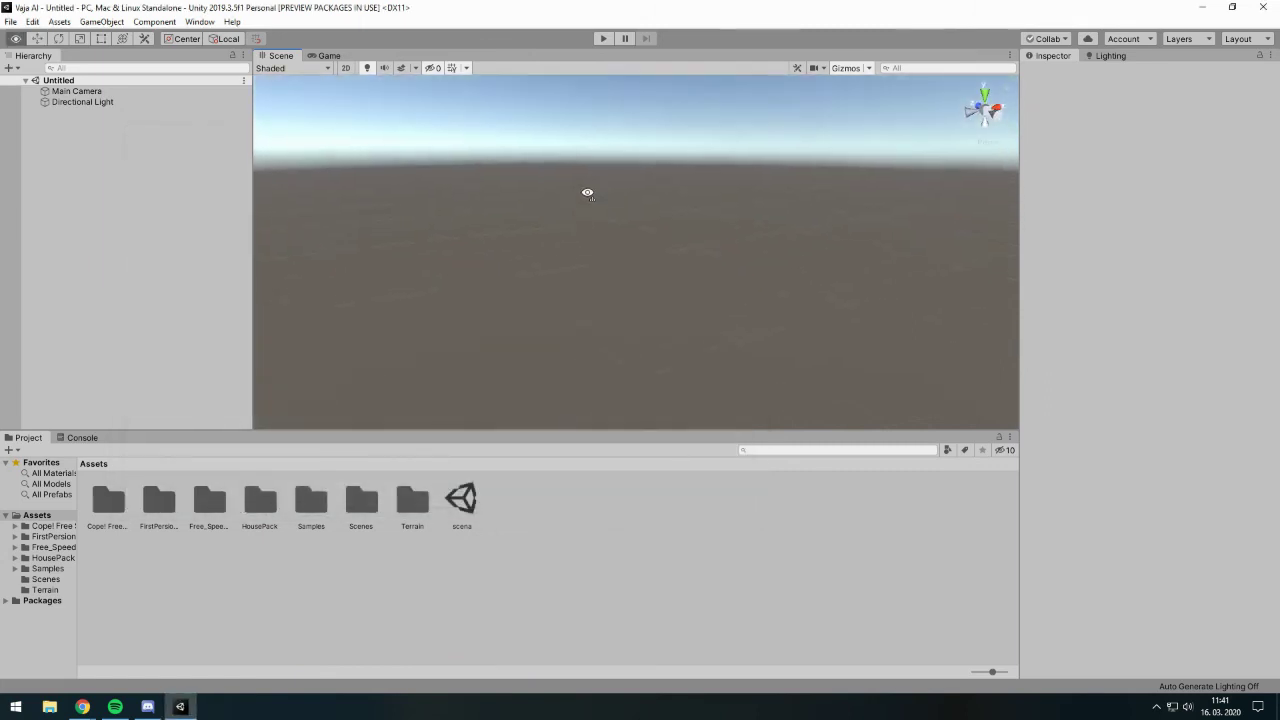
{"action": "left_click", "coordinate": [154, 21]}
{"action": "mouse_move", "coordinate": [119, 27]}
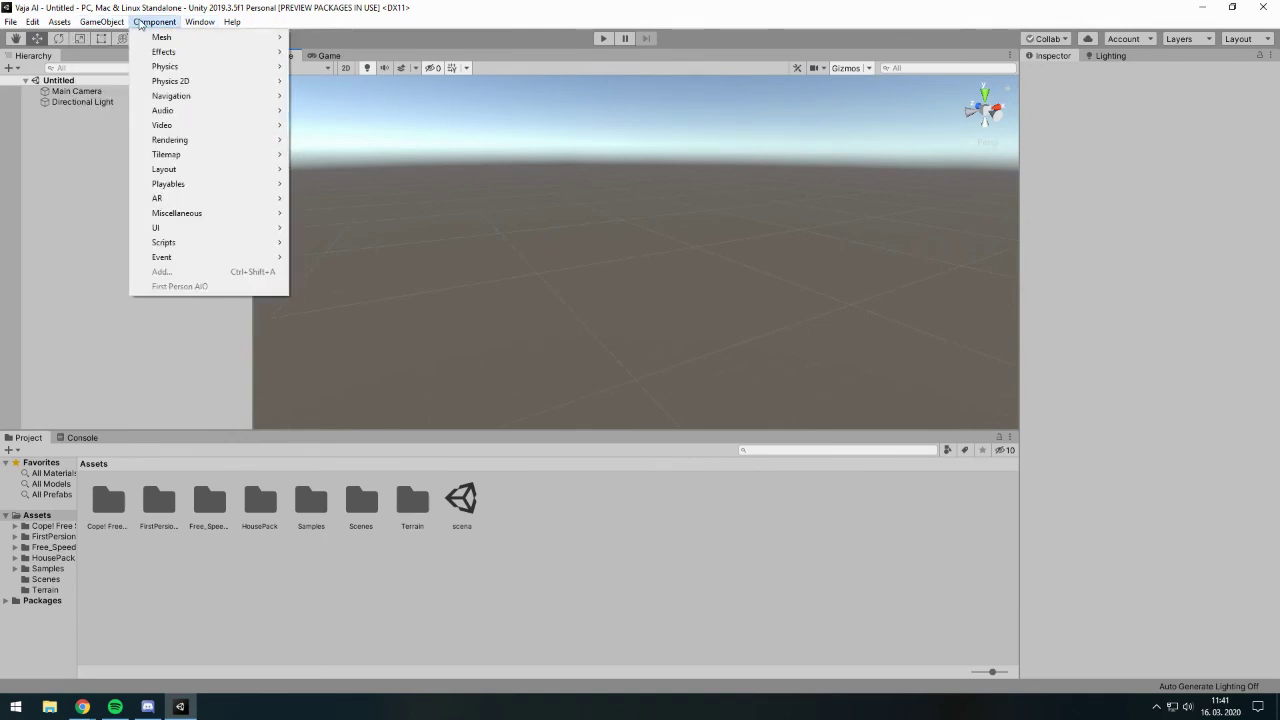
{"action": "mouse_move", "coordinate": [219, 24]}
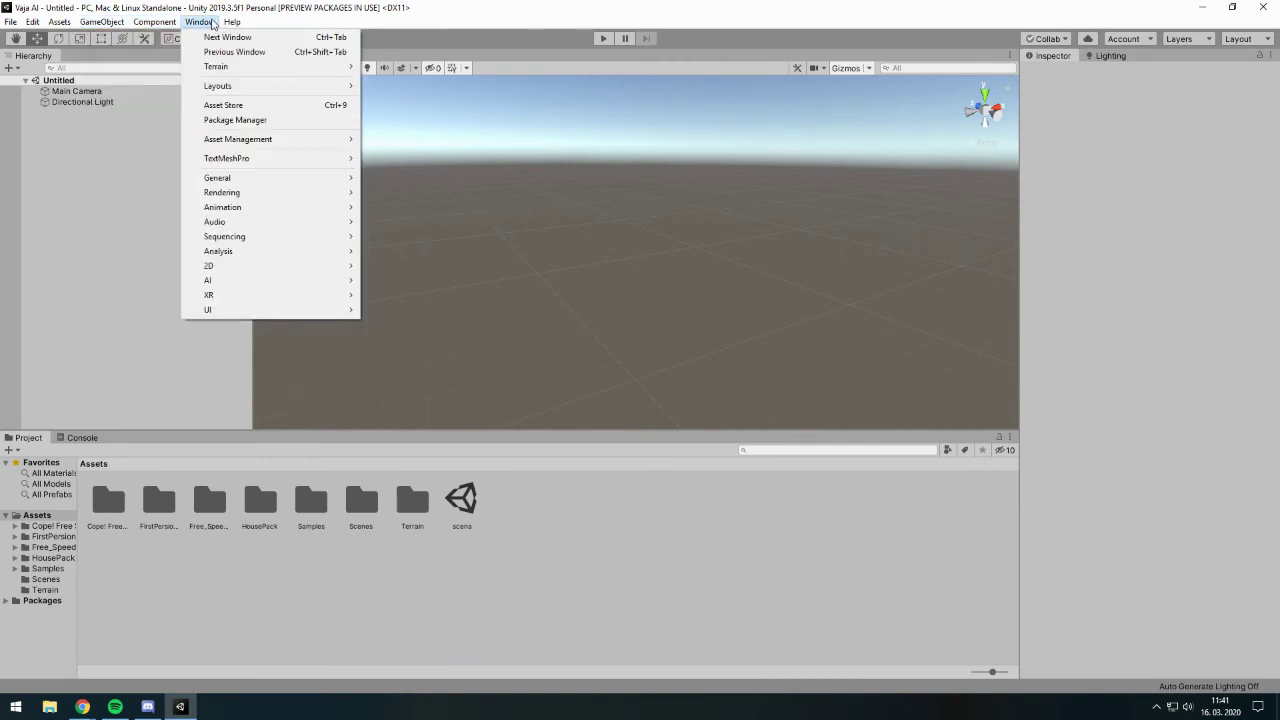
{"action": "left_click", "coordinate": [245, 120]}
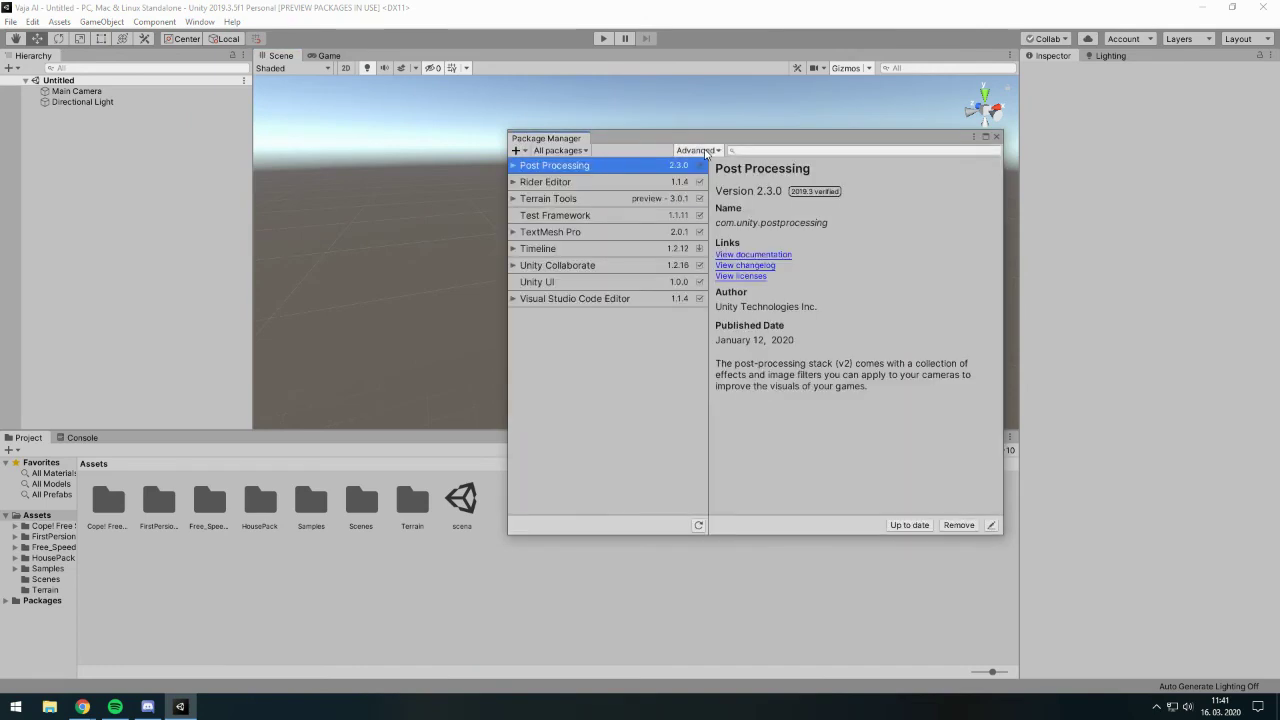
{"action": "left_click", "coordinate": [710, 150]}
{"action": "left_click", "coordinate": [652, 148]}
{"action": "left_click", "coordinate": [742, 150]}
{"action": "type", "text": "terra"}
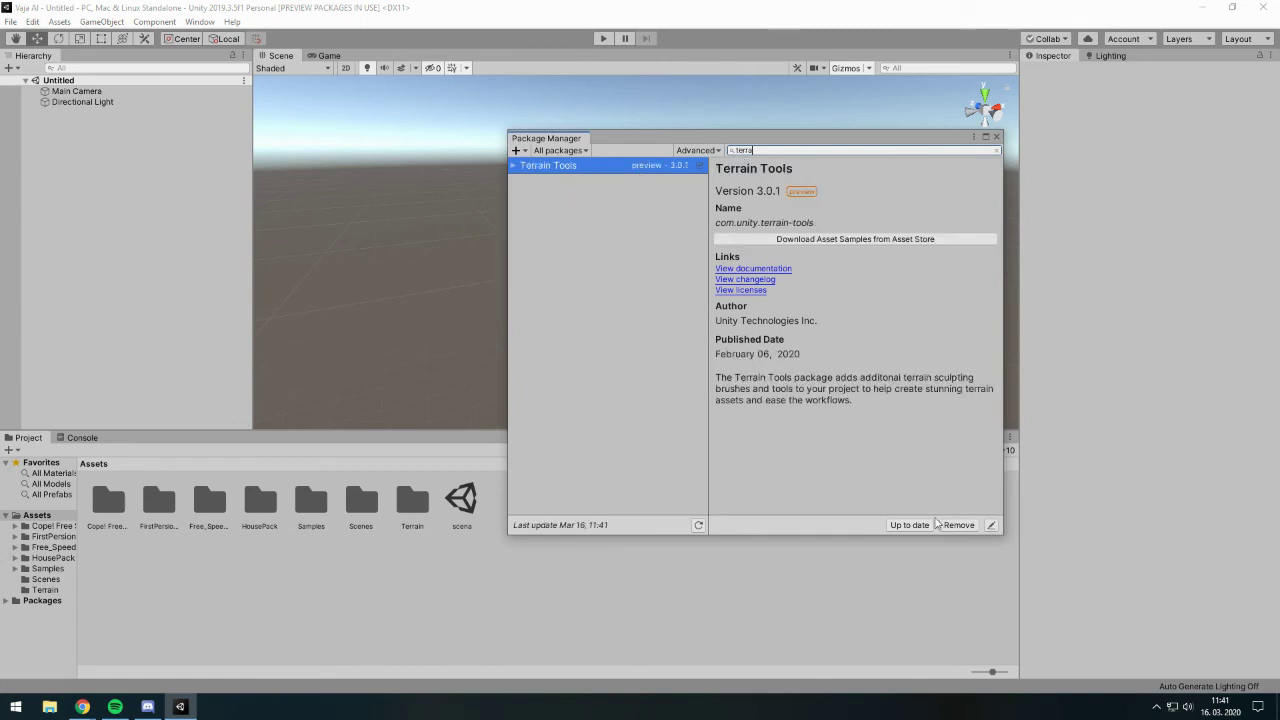
{"action": "left_click", "coordinate": [996, 138]}
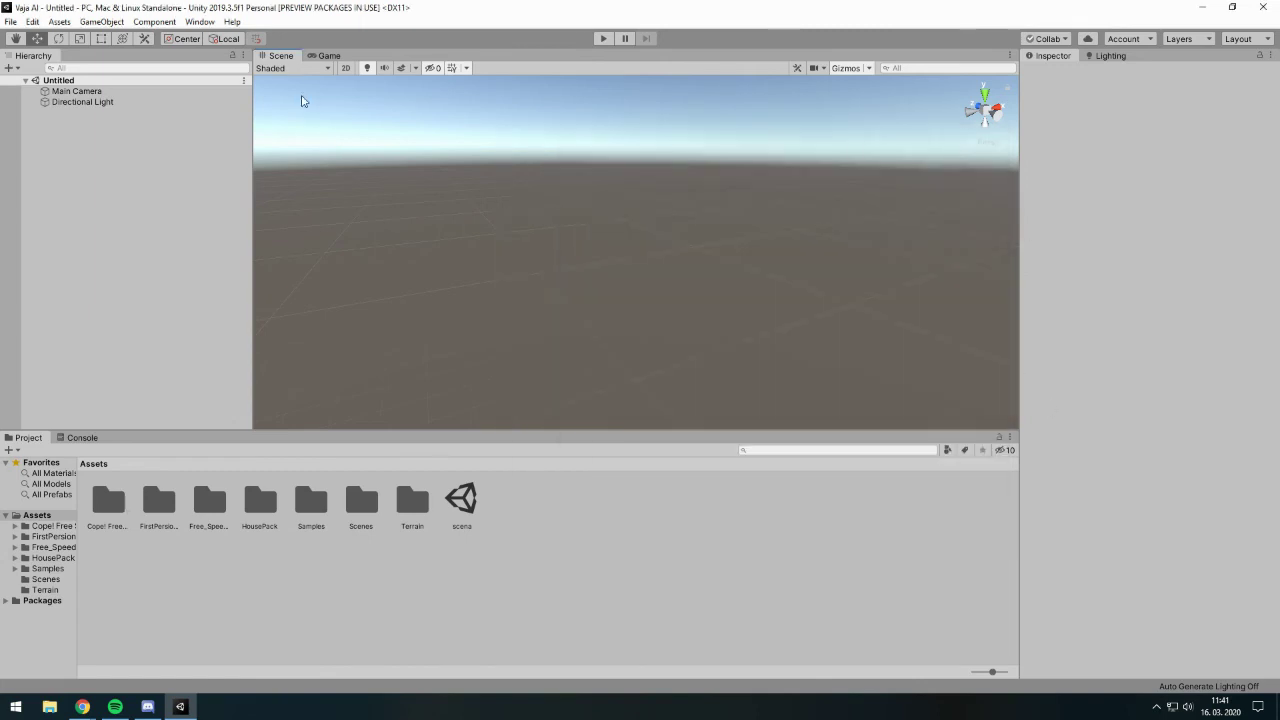
{"action": "left_click", "coordinate": [150, 24]}
- Create a new terrain with Terrain Height 500 from the Terrain Toolbox
{"action": "mouse_move", "coordinate": [188, 24]}
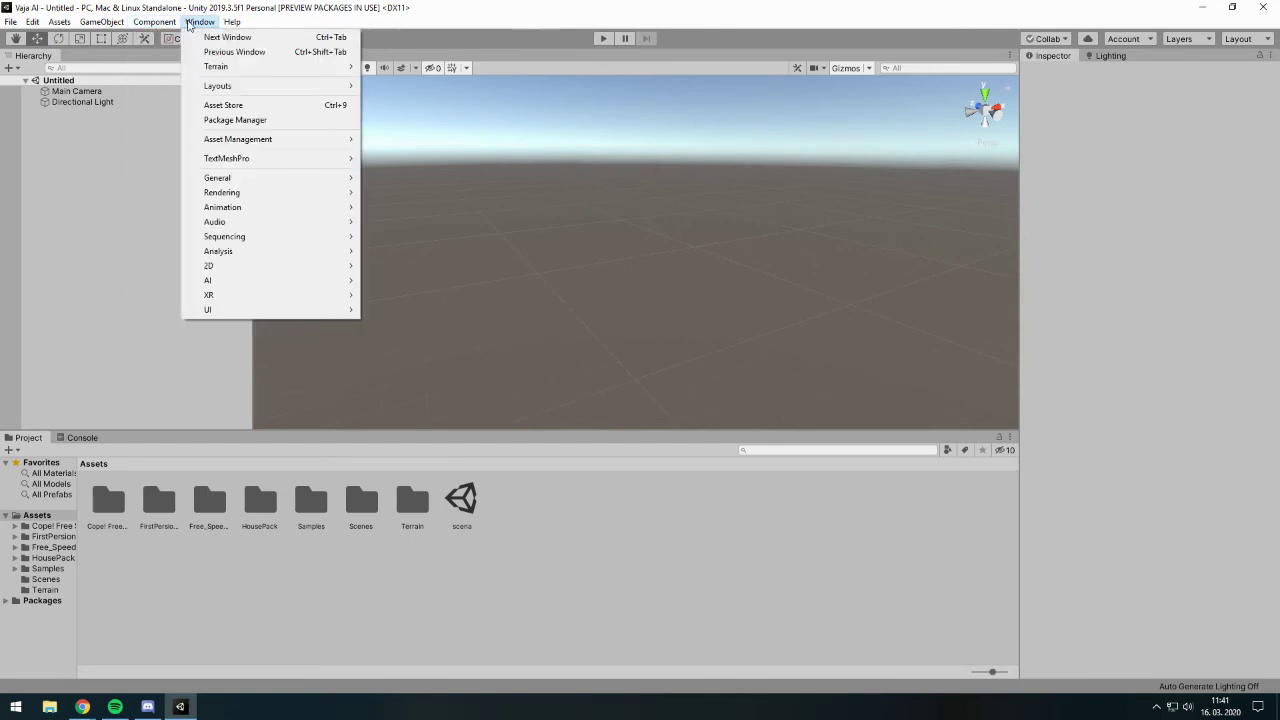
{"action": "mouse_move", "coordinate": [229, 76]}
{"action": "left_click", "coordinate": [392, 67]}
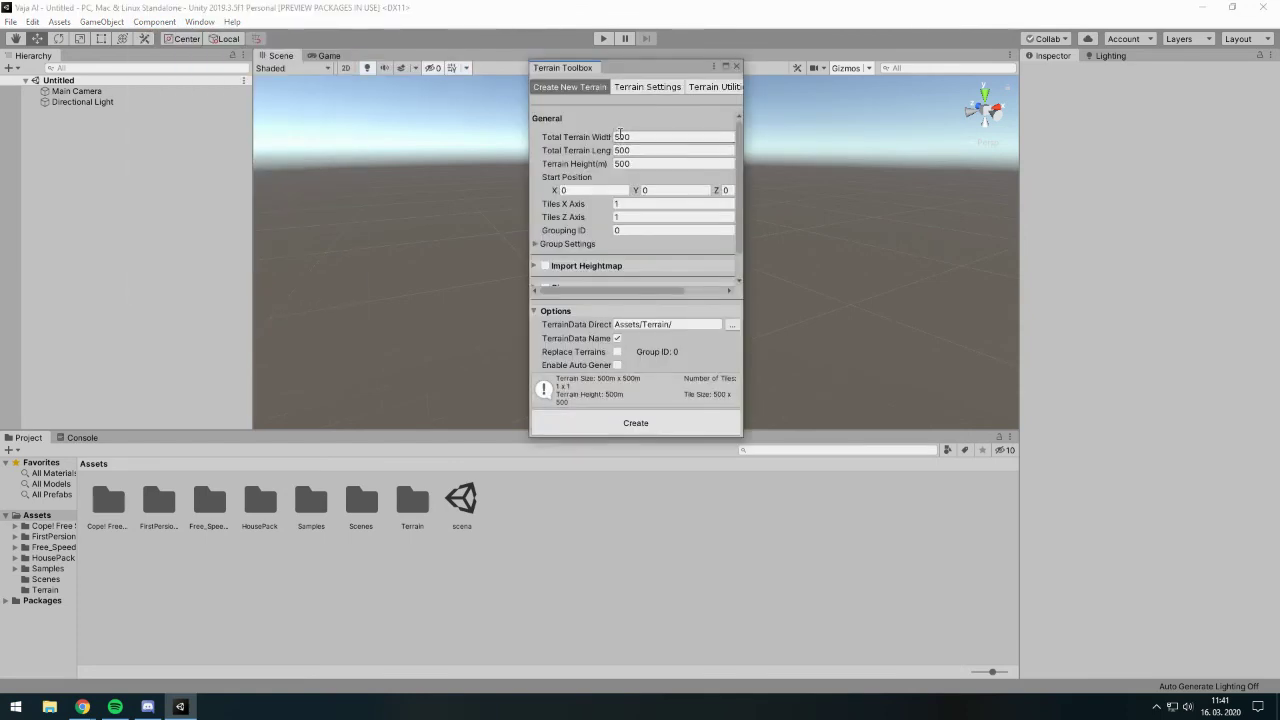
{"action": "left_click_drag", "start_coordinate": [647, 67], "coordinate": [633, 75]}
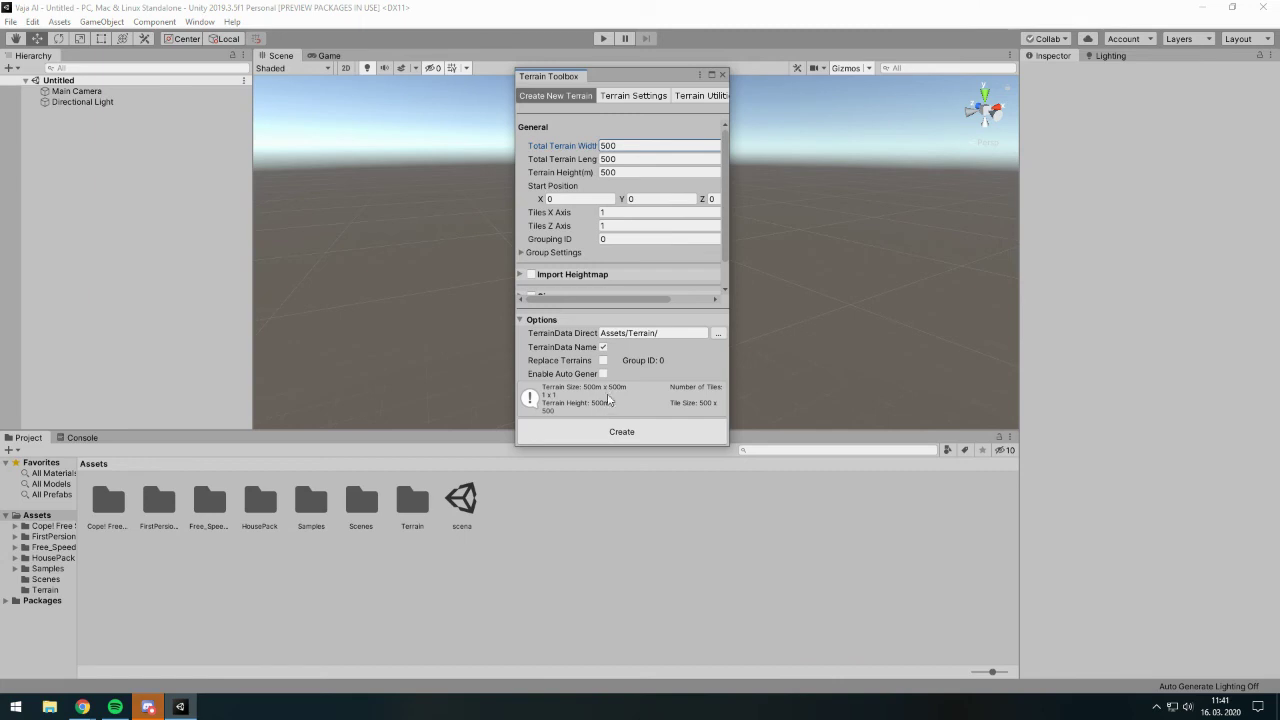
{"action": "left_click", "coordinate": [630, 173]}
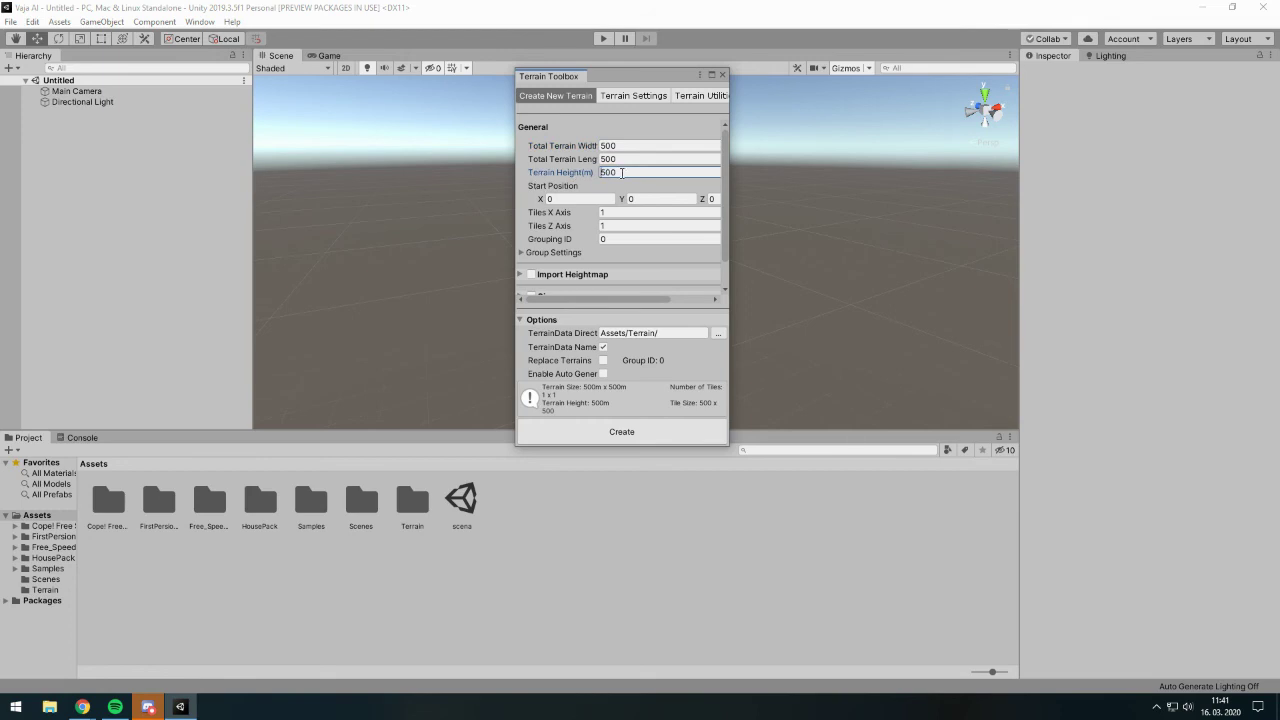
{"action": "left_click_drag", "start_coordinate": [622, 173], "coordinate": [562, 176]}
{"action": "type", "text": "1"}
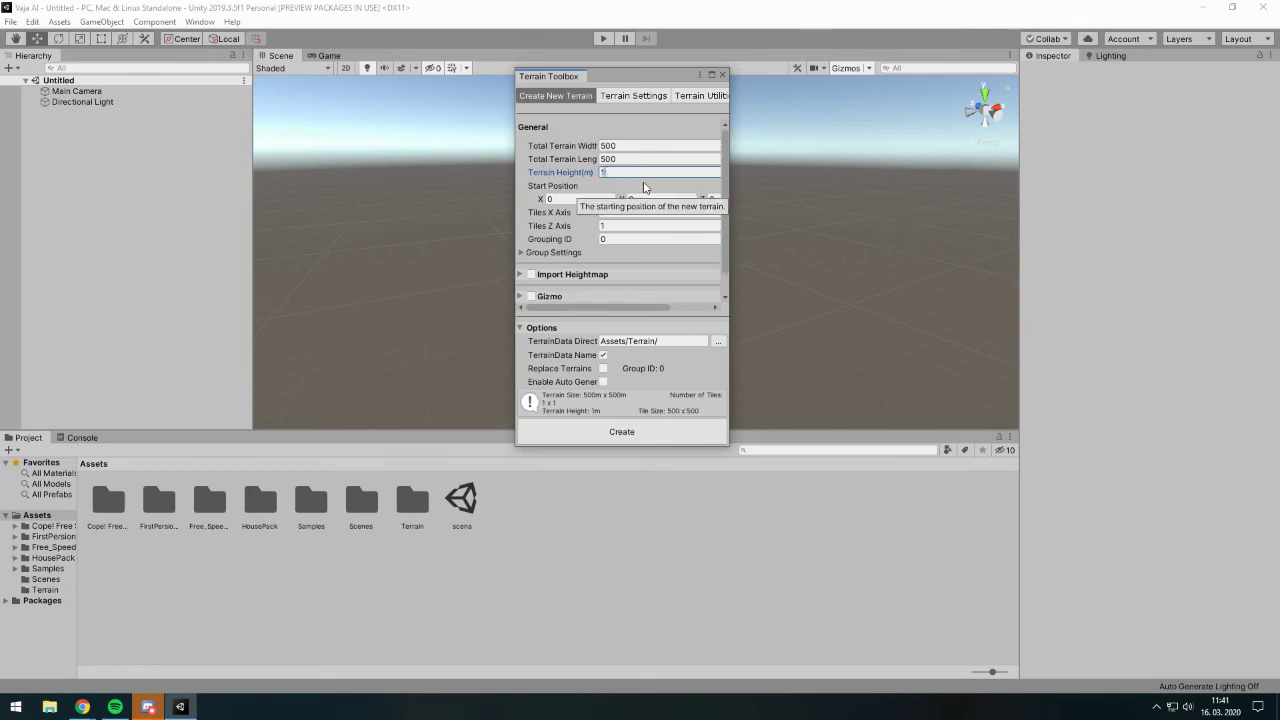
{"action": "type", "text": "00"}
{"action": "key", "text": "BackSpace"}
{"action": "key", "text": "BackSpace"}
{"action": "key", "text": "BackSpace"}
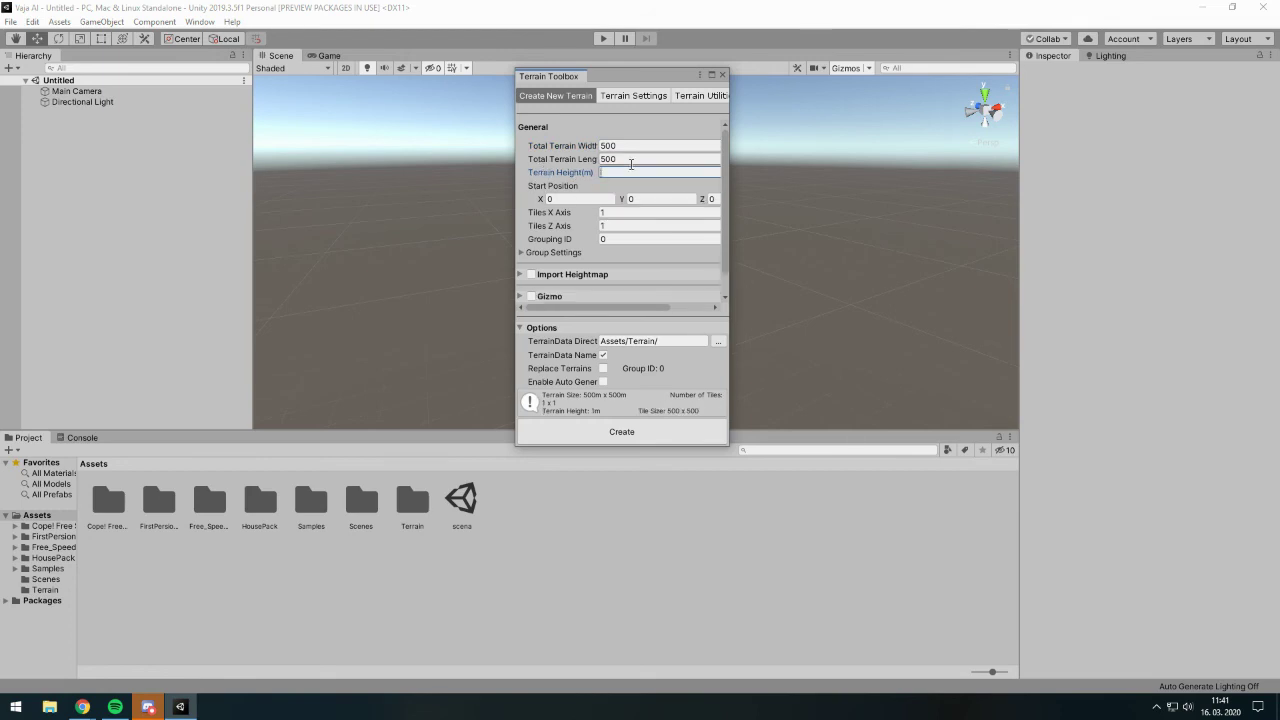
{"action": "type", "text": "500"}
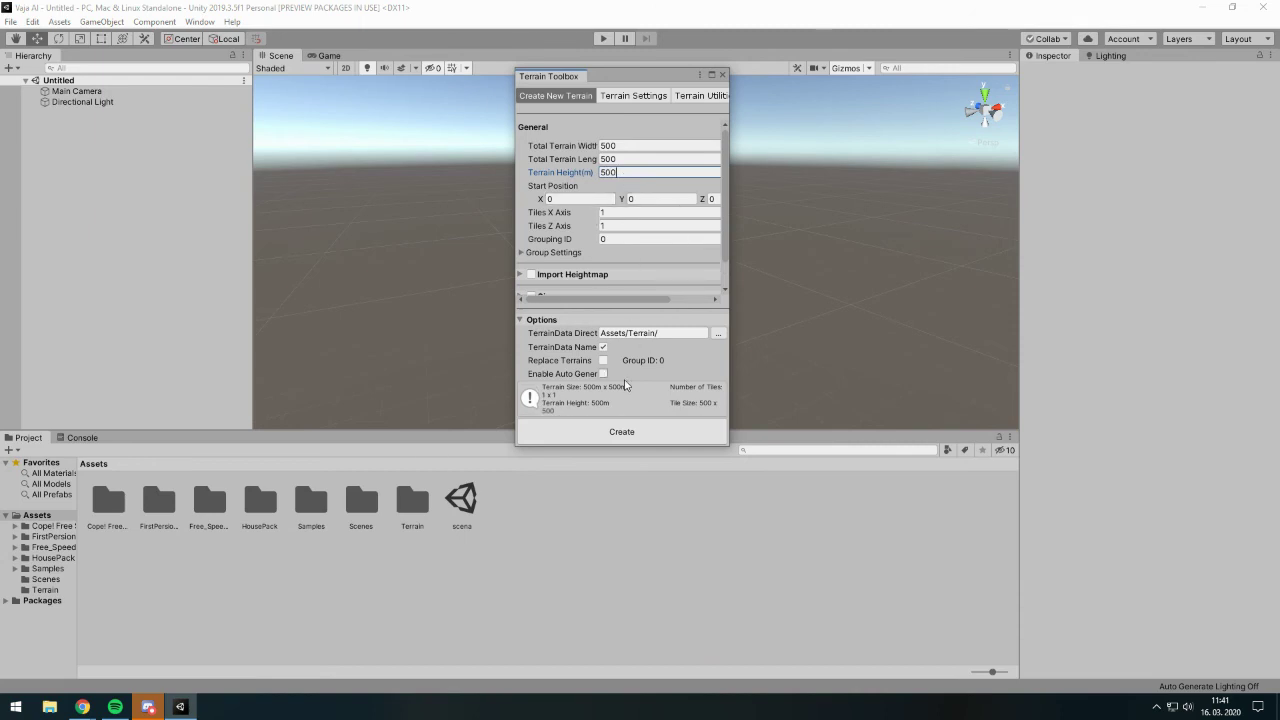
{"action": "left_click", "coordinate": [640, 432]}
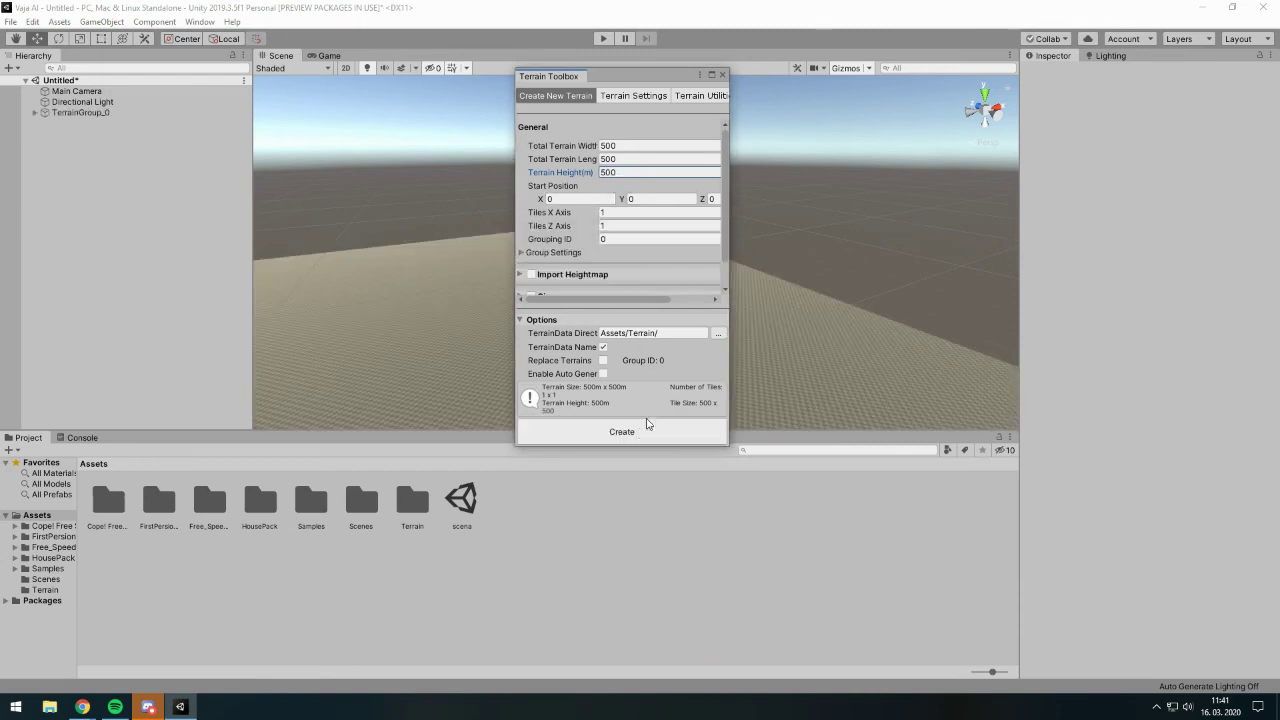
- Close the Terrain Toolbox, select the new terrain and frame it with F
{"action": "left_click", "coordinate": [723, 75]}
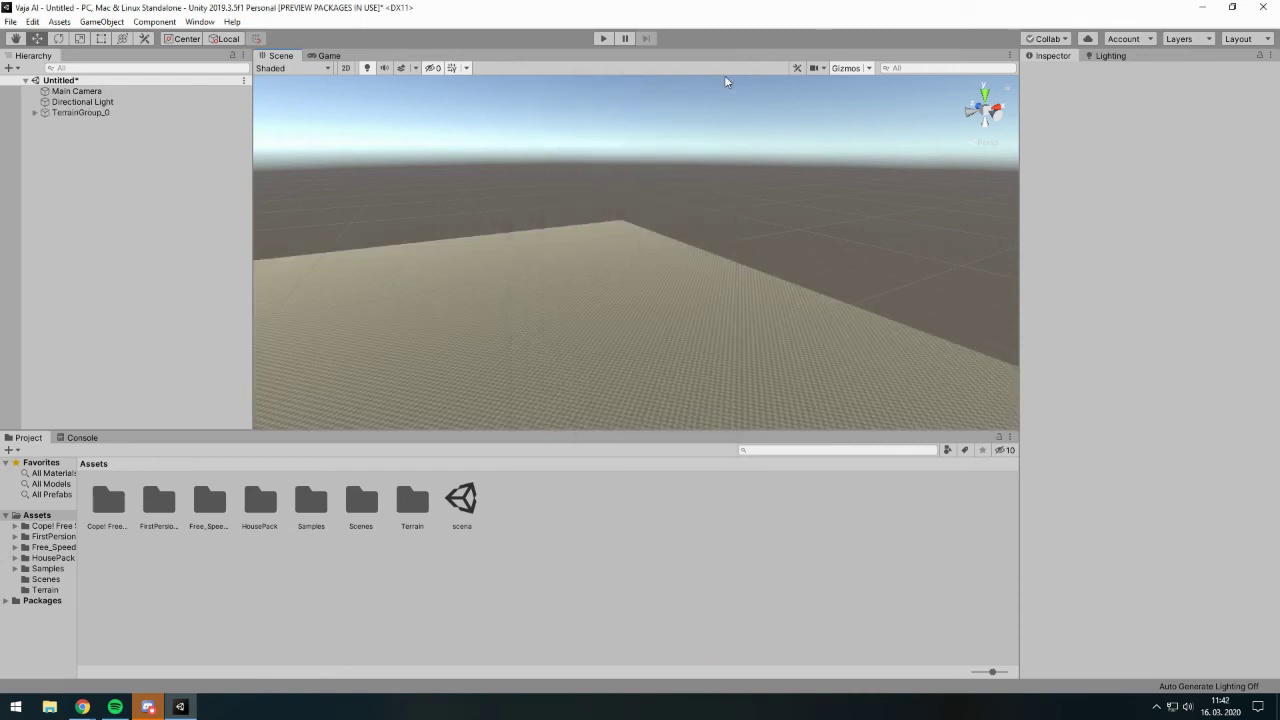
{"action": "right_click_drag", "start_coordinate": [724, 76], "coordinate": [662, 268]}
{"action": "scroll", "coordinate": [661, 268], "scroll_direction": "down", "scroll_amount": 3}
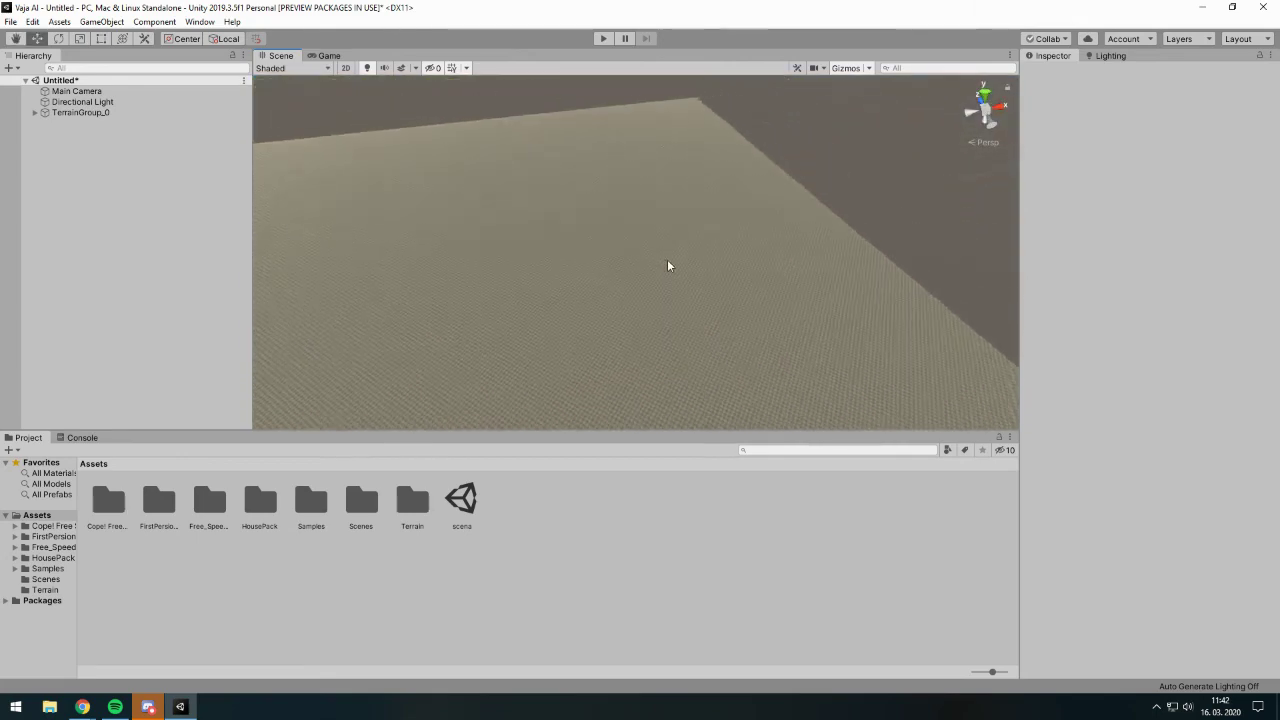
{"action": "scroll", "coordinate": [667, 266], "scroll_direction": "down", "scroll_amount": 3}
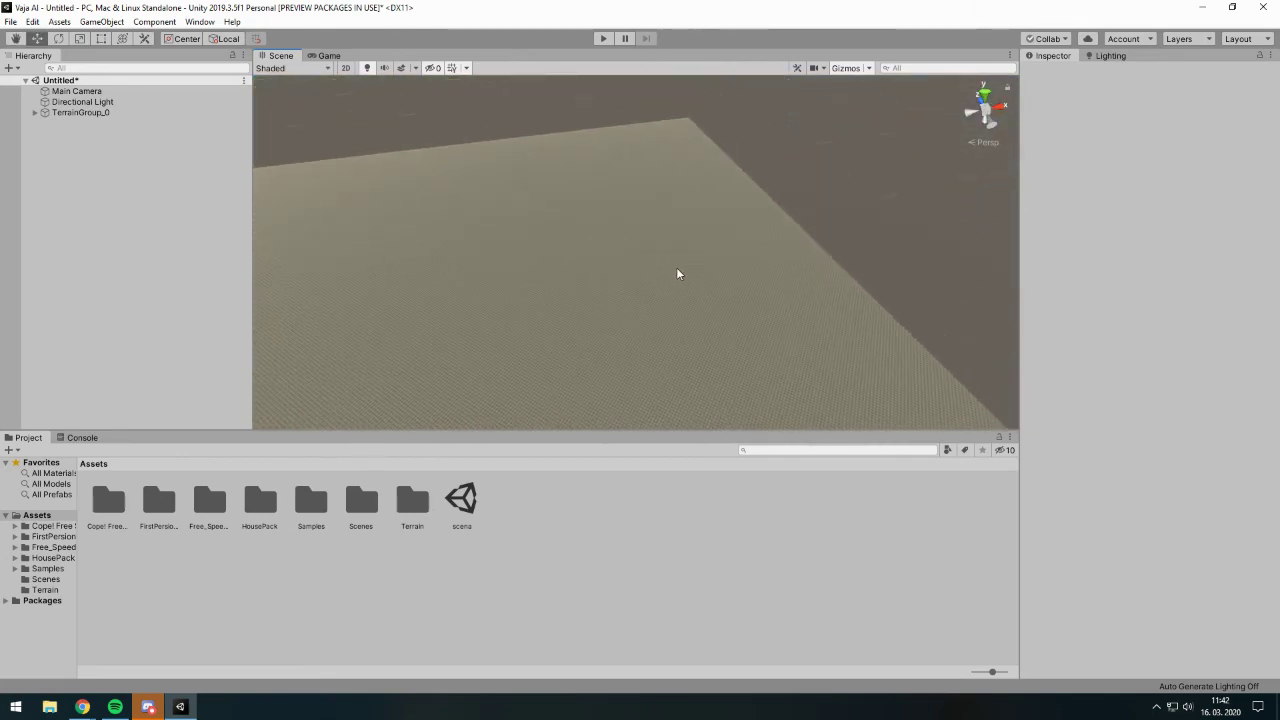
{"action": "left_click", "coordinate": [676, 267]}
{"action": "key", "text": "f"}
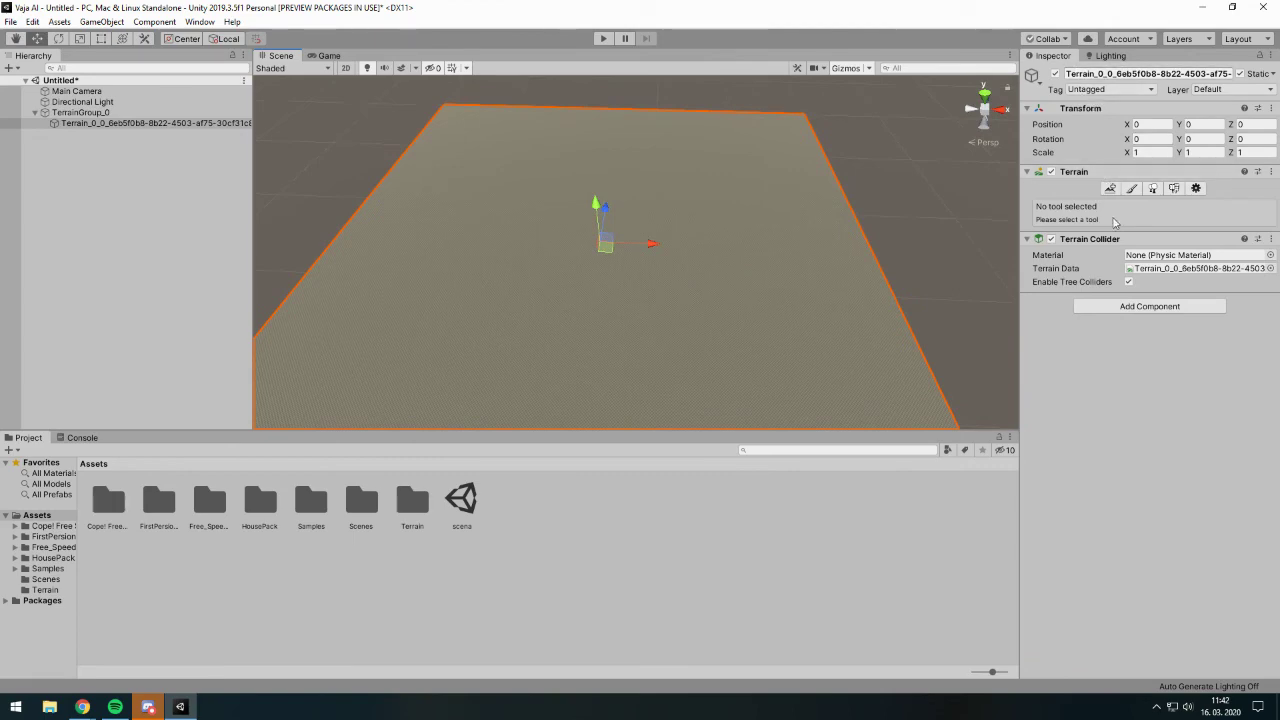
- Orbit and zoom the Scene view until the terrain fills the view
{"action": "scroll", "coordinate": [730, 250], "scroll_direction": "up", "scroll_amount": 5}
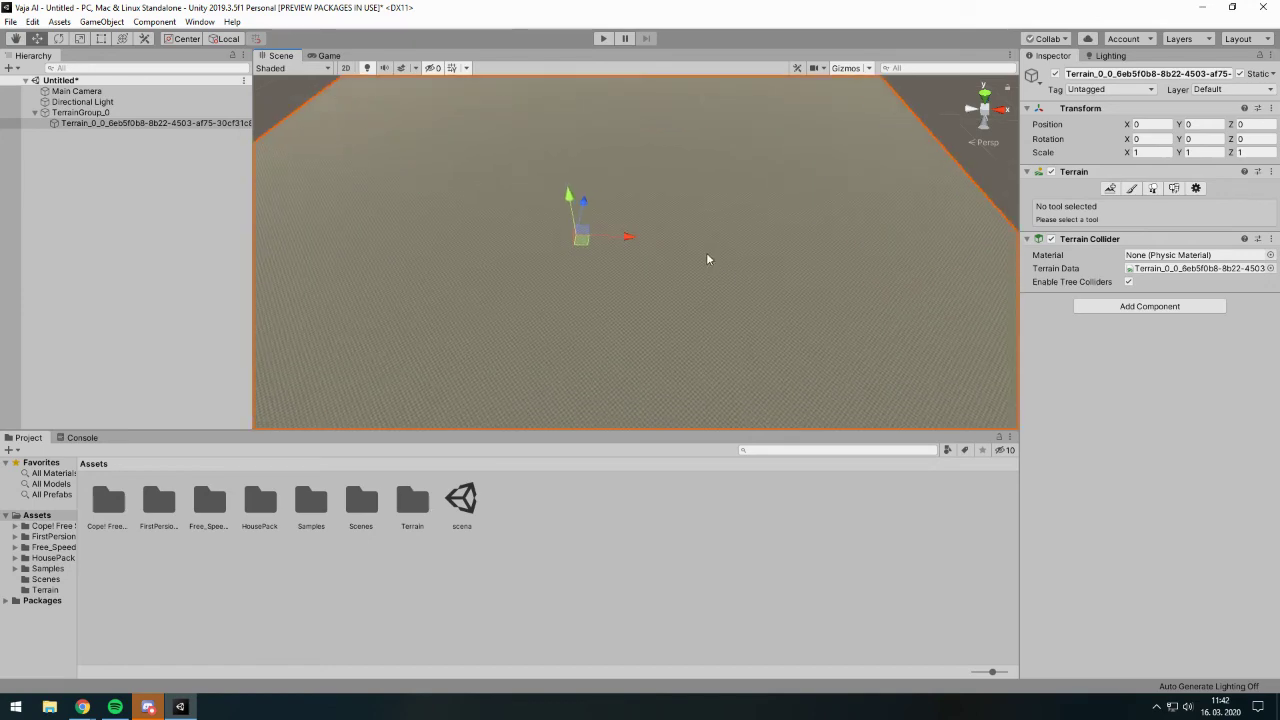
{"action": "right_click_drag", "start_coordinate": [722, 348], "coordinate": [900, 363]}
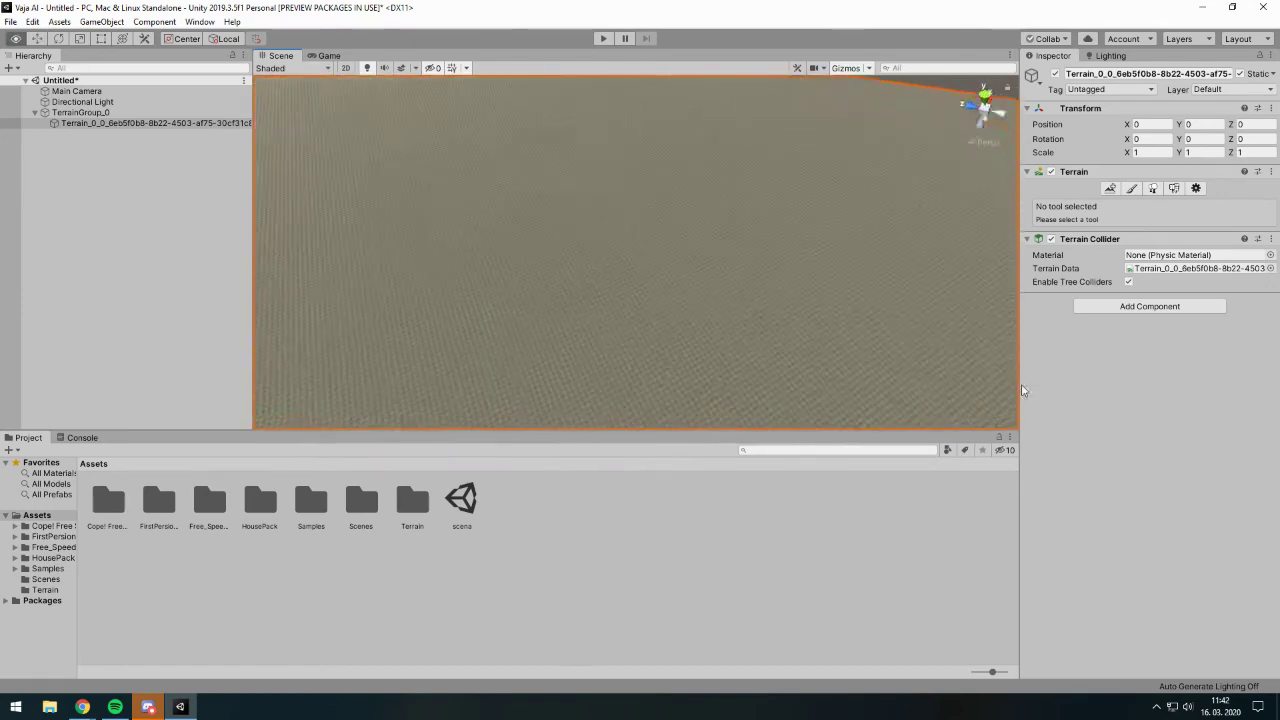
{"action": "right_click_drag", "start_coordinate": [900, 363], "coordinate": [1035, 397]}
{"action": "scroll", "coordinate": [887, 310], "scroll_direction": "up", "scroll_amount": 5}
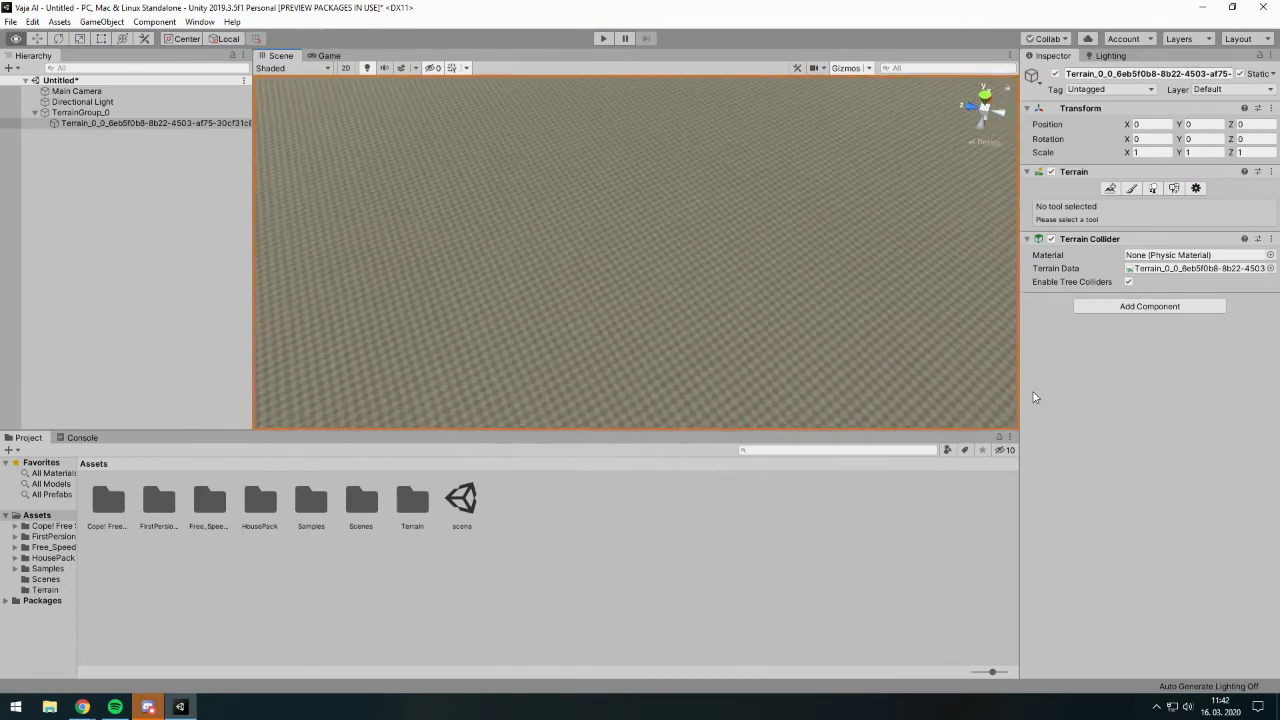
{"action": "scroll", "coordinate": [887, 303], "scroll_direction": "down", "scroll_amount": 3}
{"action": "scroll", "coordinate": [866, 293], "scroll_direction": "down", "scroll_amount": 2}
{"action": "scroll", "coordinate": [862, 303], "scroll_direction": "down", "scroll_amount": 3}
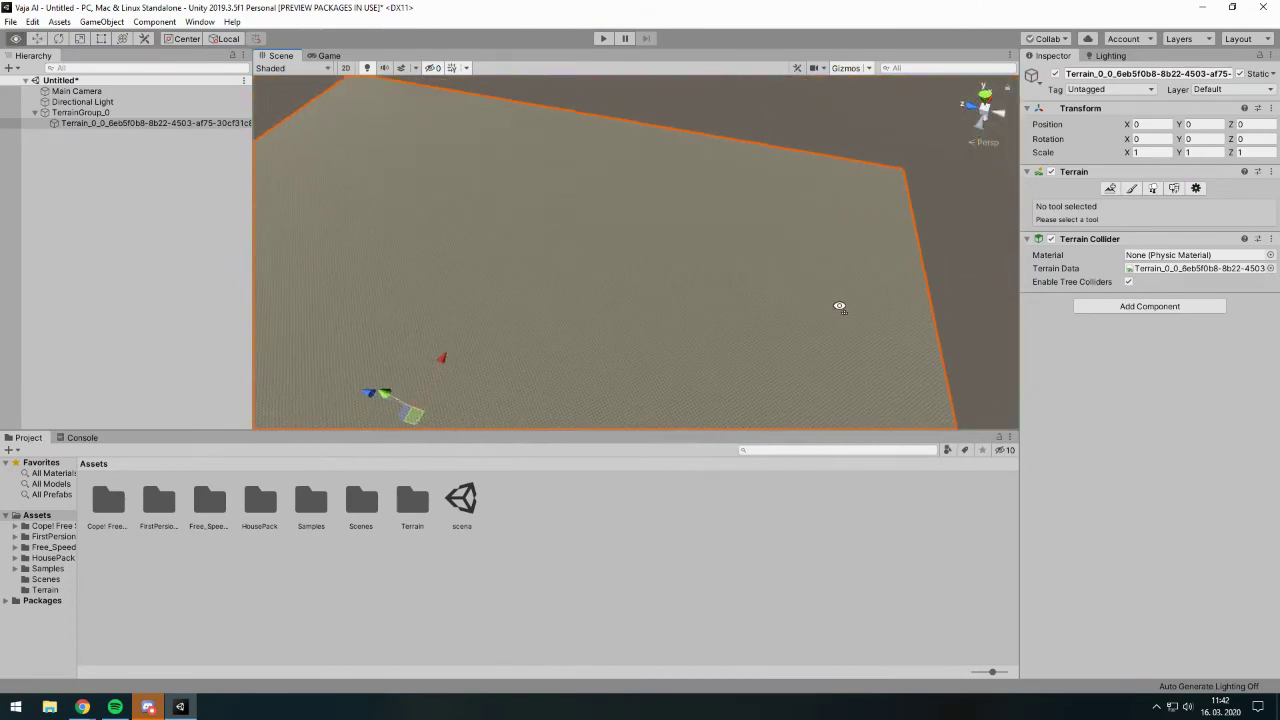
{"action": "scroll", "coordinate": [824, 285], "scroll_direction": "down", "scroll_amount": 2}
{"action": "right_click_drag", "start_coordinate": [826, 292], "coordinate": [843, 294]}
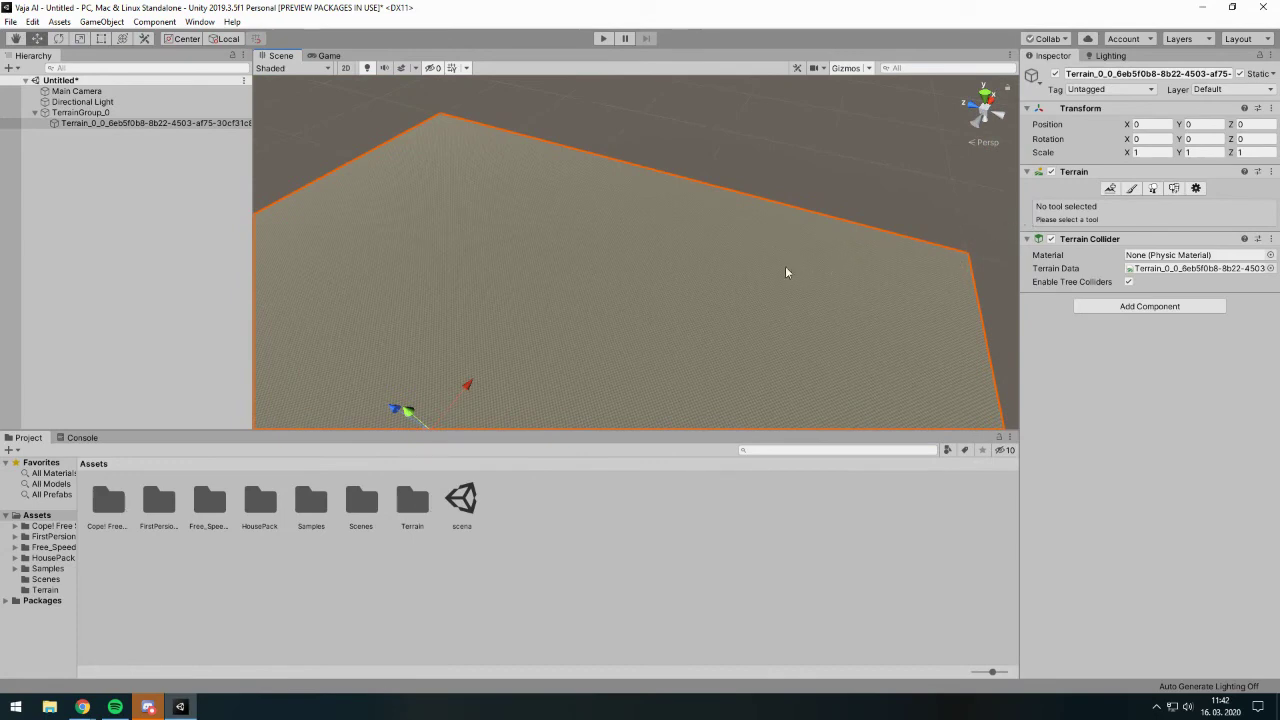
{"action": "middle_click_drag", "start_coordinate": [727, 288], "coordinate": [717, 214]}
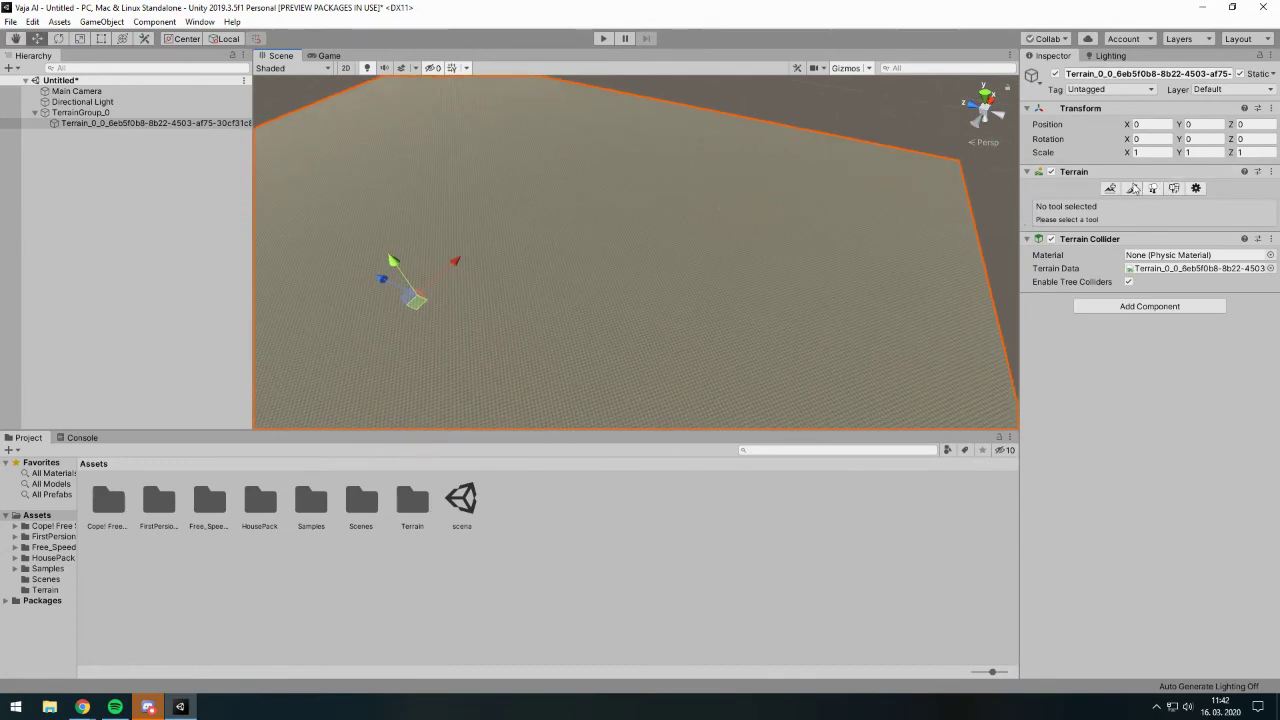
{"action": "left_click", "coordinate": [1131, 189]}
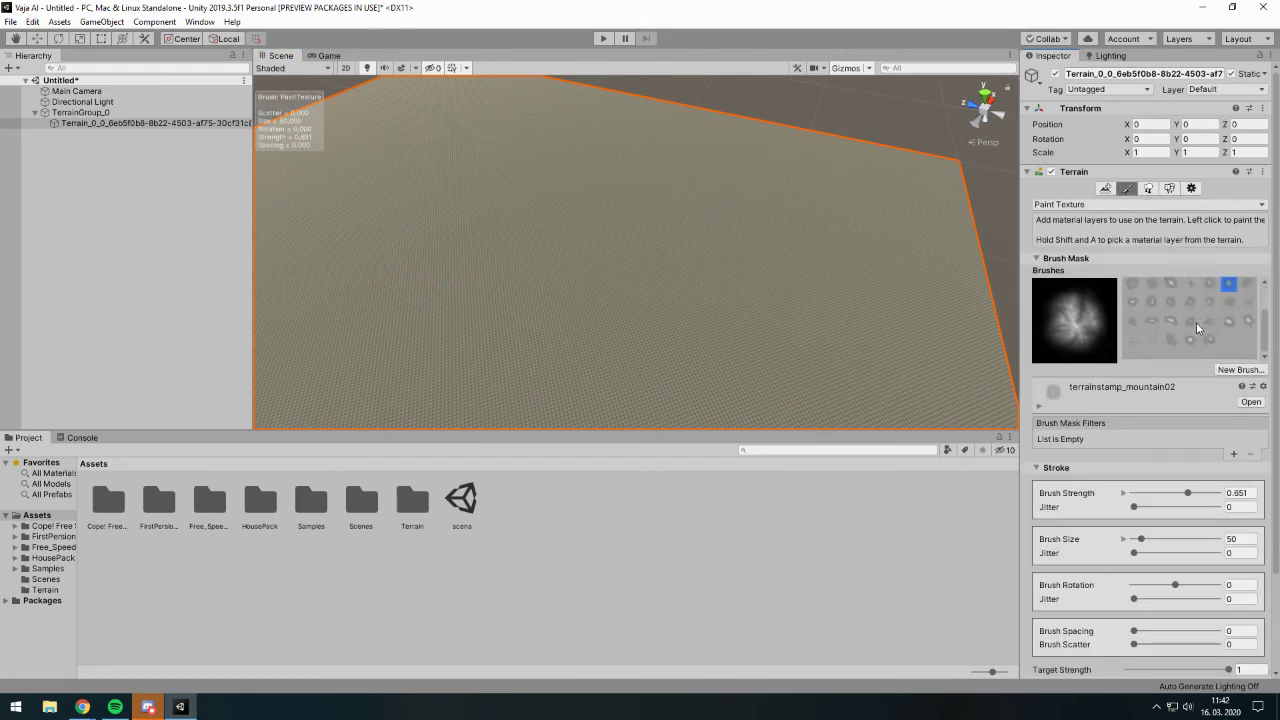
{"action": "left_click", "coordinate": [1092, 205]}
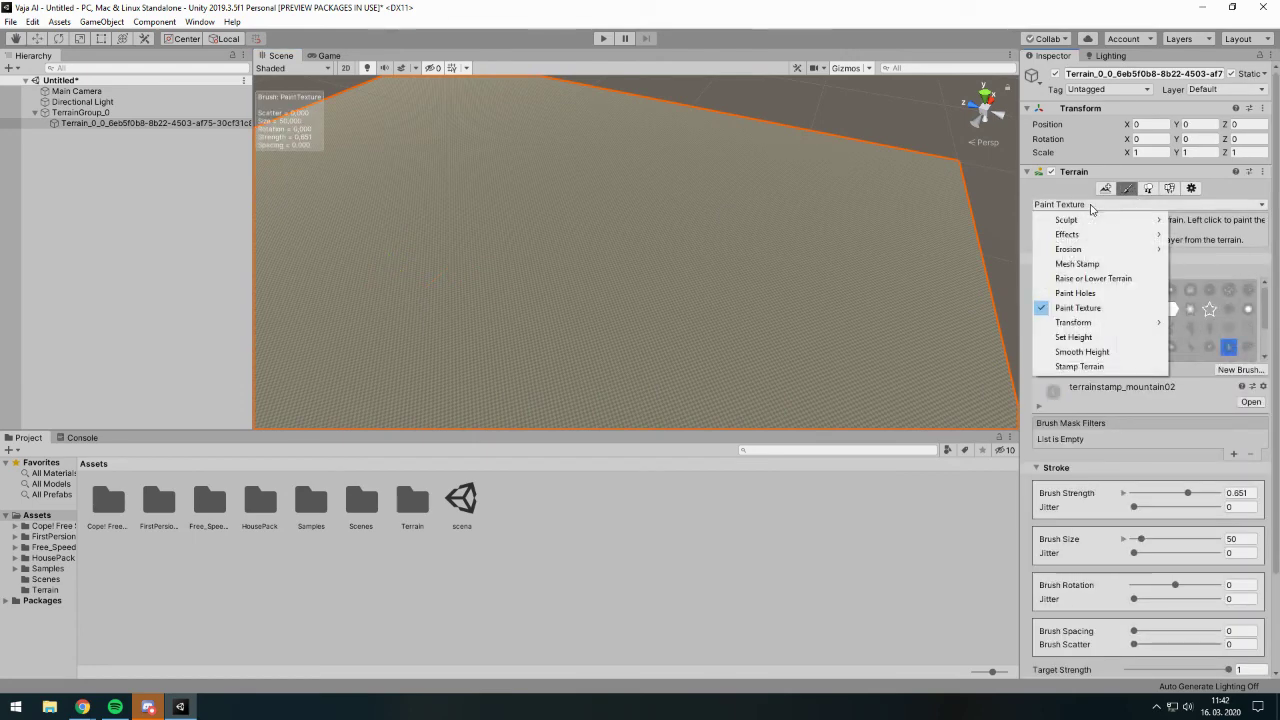
{"action": "left_click", "coordinate": [1095, 316]}
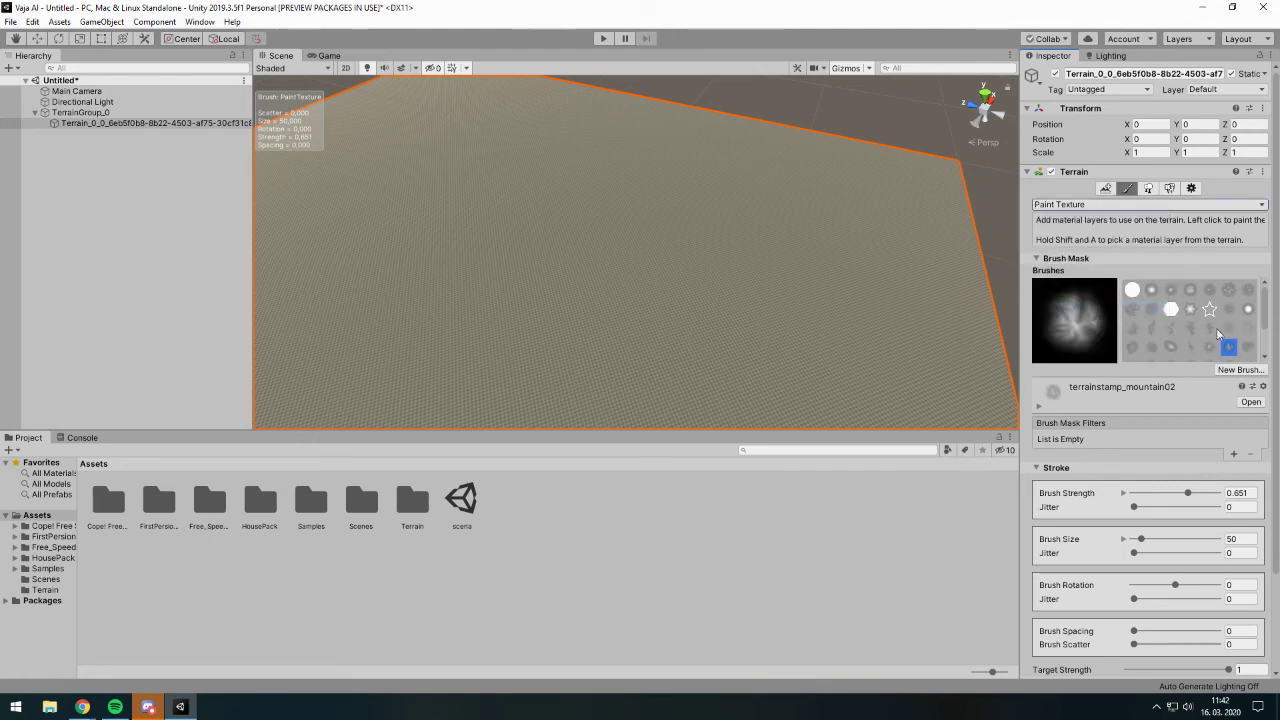
{"action": "scroll", "coordinate": [1127, 455], "scroll_direction": "down", "scroll_amount": 3}
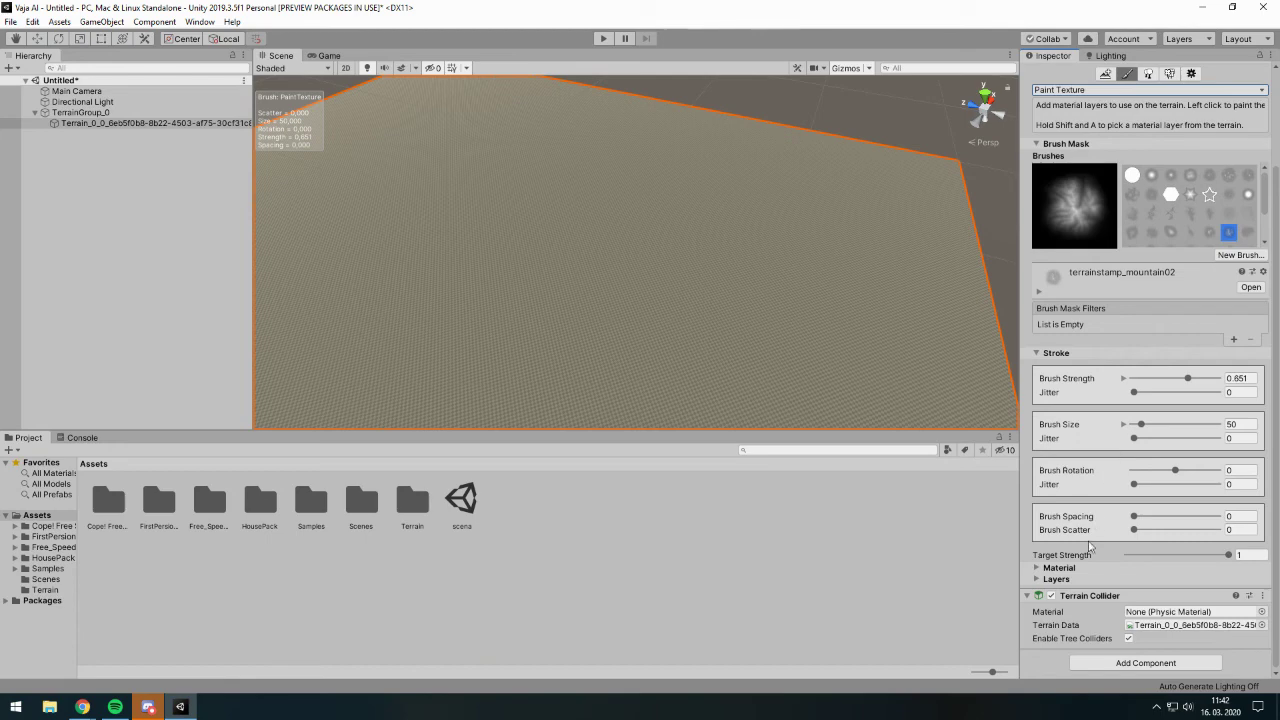
{"action": "left_click", "coordinate": [1040, 579]}
{"action": "scroll", "coordinate": [1108, 547], "scroll_direction": "down", "scroll_amount": 5}
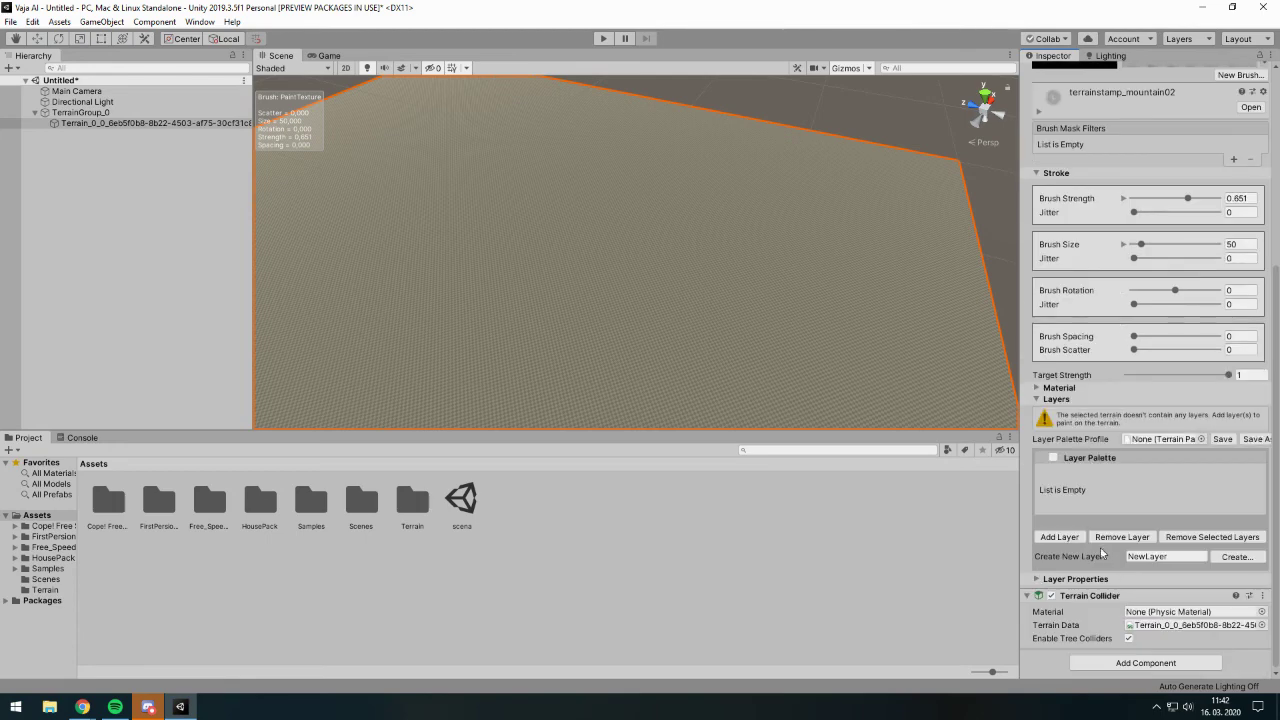
{"action": "left_click", "coordinate": [1060, 537]}
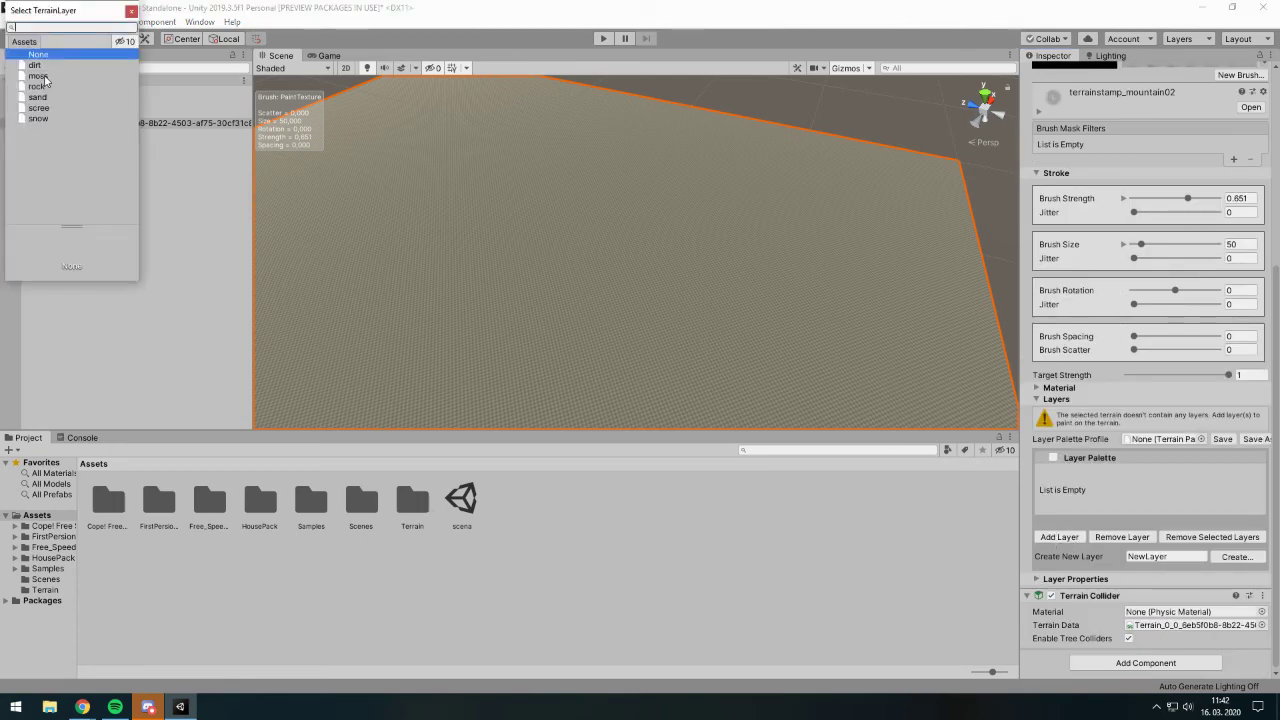
{"action": "double_click", "coordinate": [46, 78]}
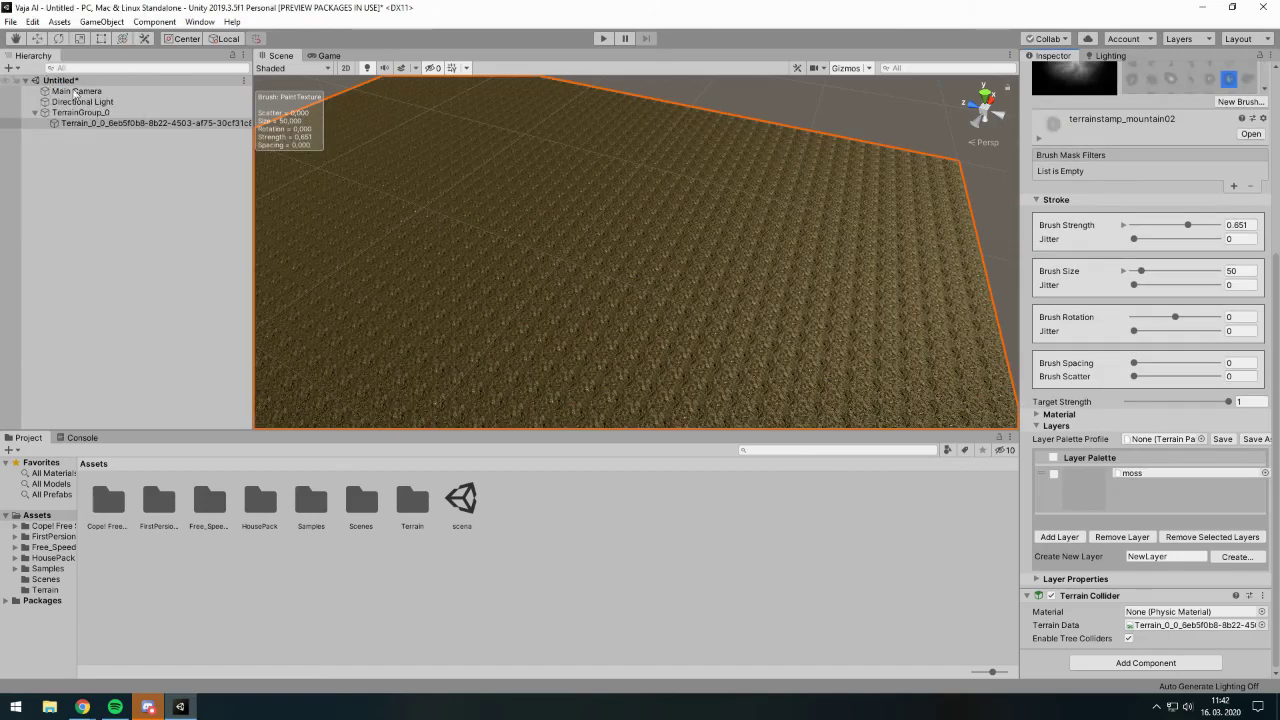
{"action": "scroll", "coordinate": [741, 313], "scroll_direction": "up", "scroll_amount": 10}
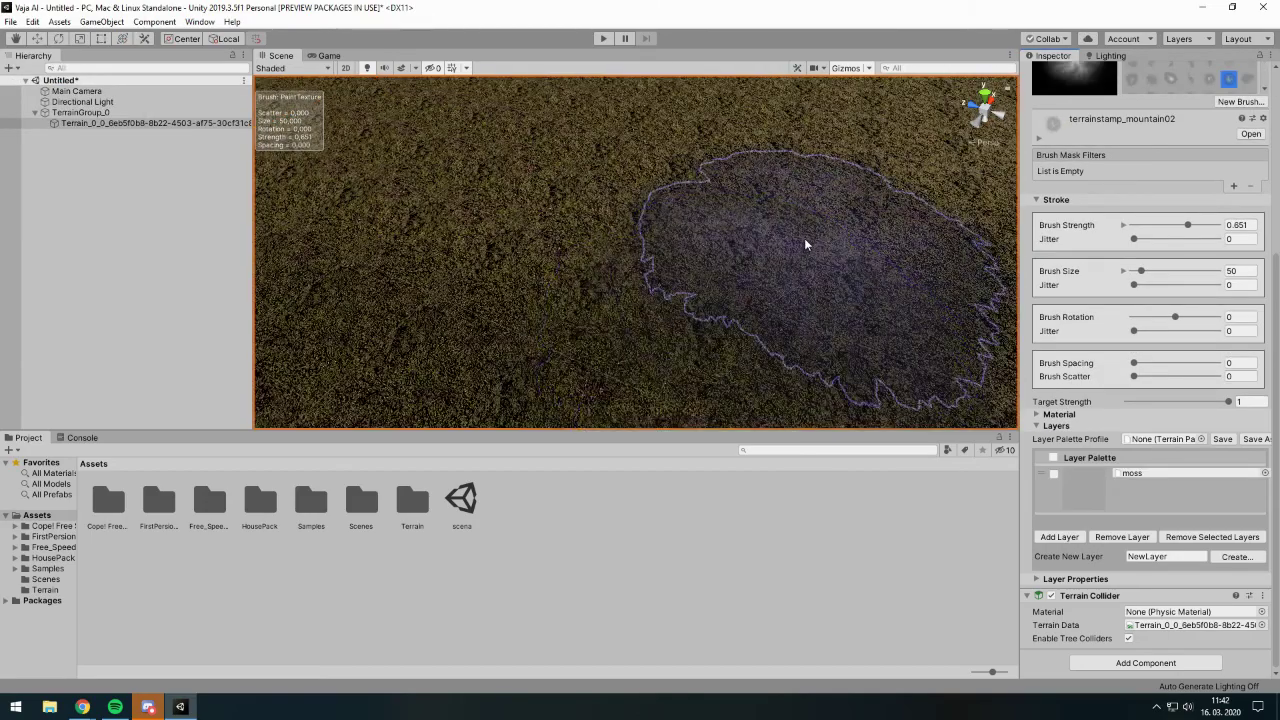
{"action": "scroll", "coordinate": [812, 243], "scroll_direction": "down", "scroll_amount": 8}
{"action": "scroll", "coordinate": [790, 311], "scroll_direction": "down", "scroll_amount": 3}
{"action": "scroll", "coordinate": [790, 311], "scroll_direction": "down", "scroll_amount": 5}
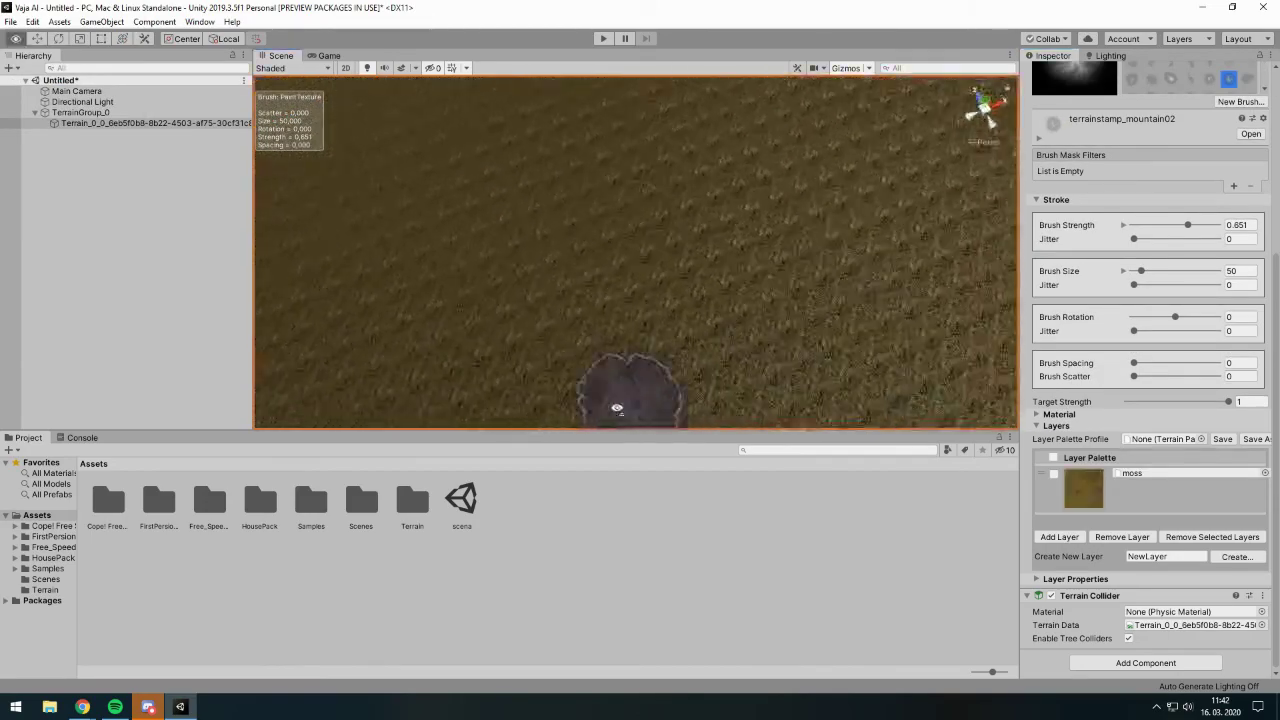
{"action": "left_click_drag", "start_coordinate": [643, 324], "coordinate": [723, 320], "text": "alt"}
{"action": "scroll", "coordinate": [723, 322], "scroll_direction": "down", "scroll_amount": 3}
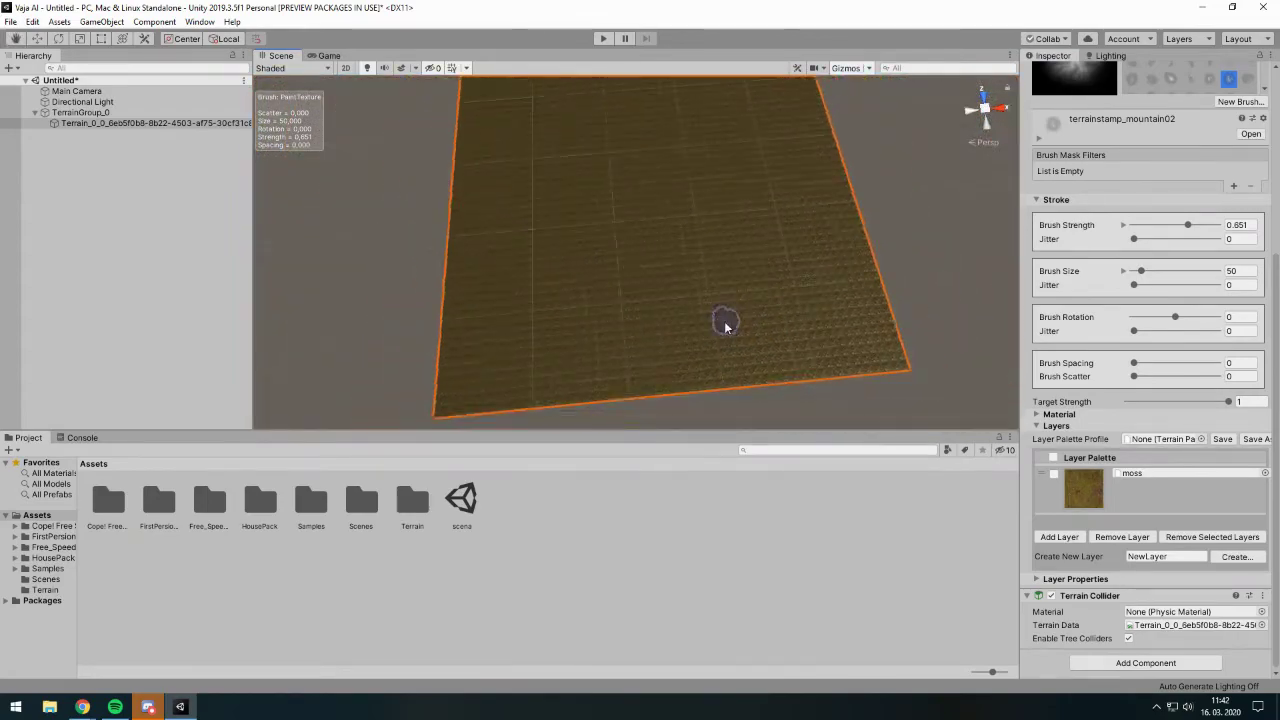
{"action": "scroll", "coordinate": [724, 321], "scroll_direction": "up", "scroll_amount": 5}
{"action": "scroll", "coordinate": [724, 321], "scroll_direction": "up", "scroll_amount": 4}
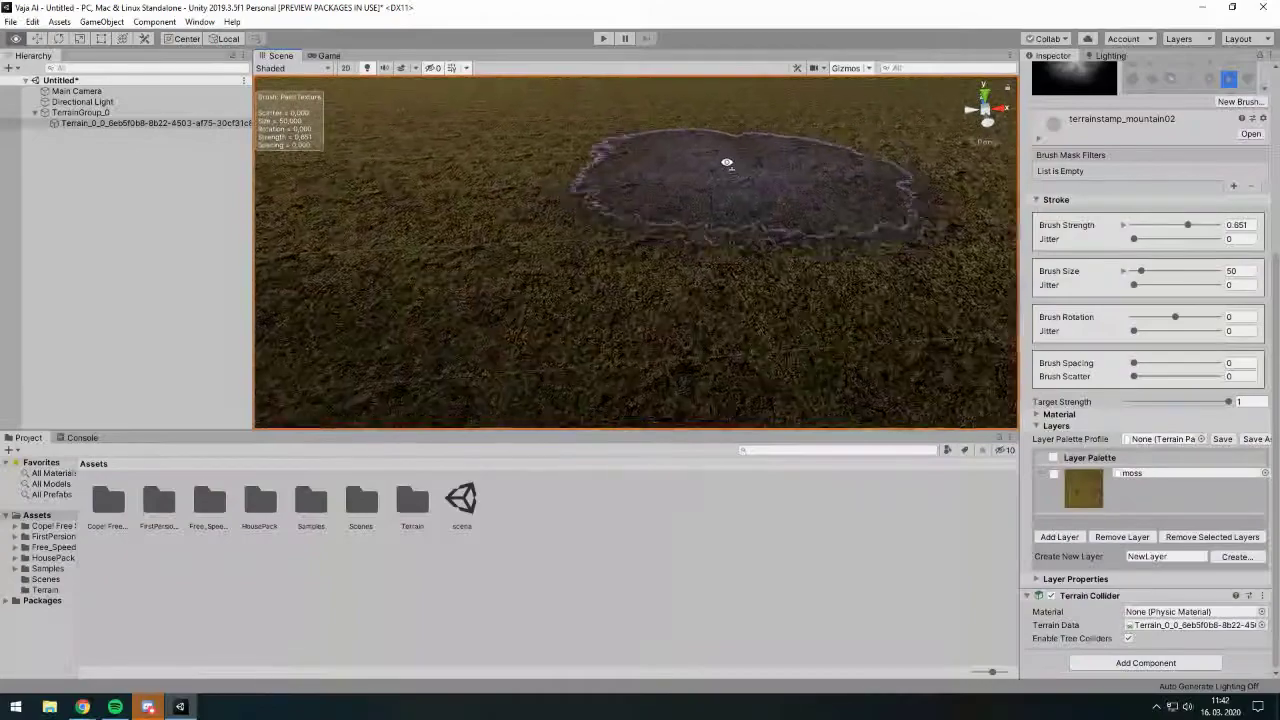
{"action": "mouse_move", "coordinate": [732, 203]}
{"action": "left_mouse_down", "text": "alt"}
{"action": "mouse_move", "coordinate": [785, 101]}
{"action": "mouse_move", "coordinate": [1027, 80]}
{"action": "mouse_move", "coordinate": [115, 67]}
{"action": "left_mouse_up", "text": "alt"}
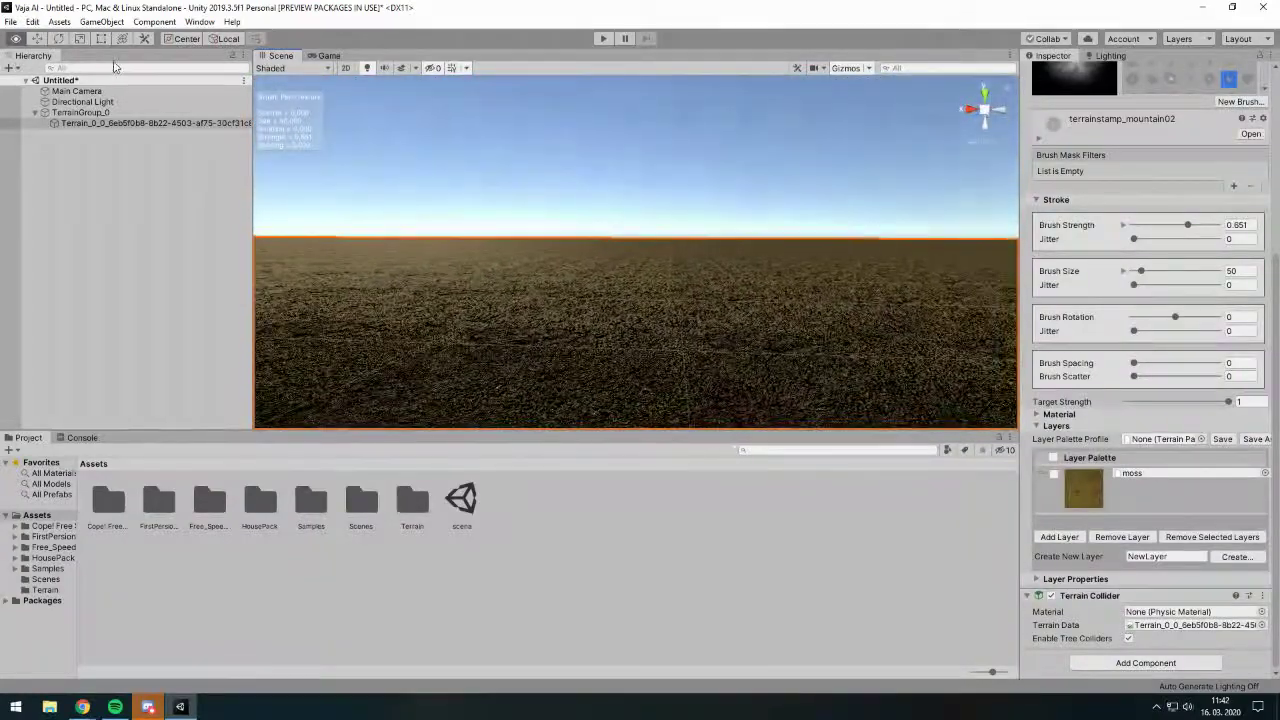
{"action": "mouse_move", "coordinate": [115, 67]}
{"action": "left_mouse_down", "text": "alt"}
{"action": "mouse_move", "coordinate": [13, 248]}
{"action": "mouse_move", "coordinate": [29, 153]}
{"action": "mouse_move", "coordinate": [1277, 184]}
{"action": "left_mouse_up", "text": "alt"}
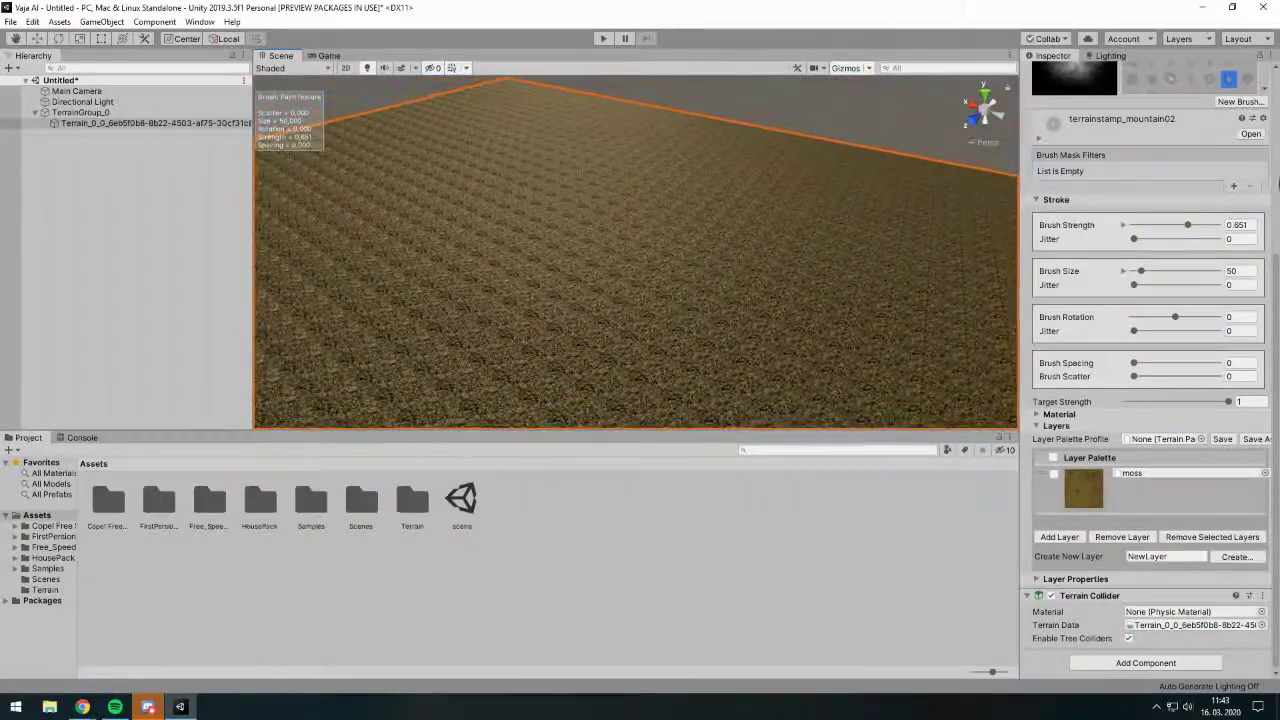
{"action": "scroll", "coordinate": [880, 229], "scroll_direction": "down", "scroll_amount": 5}
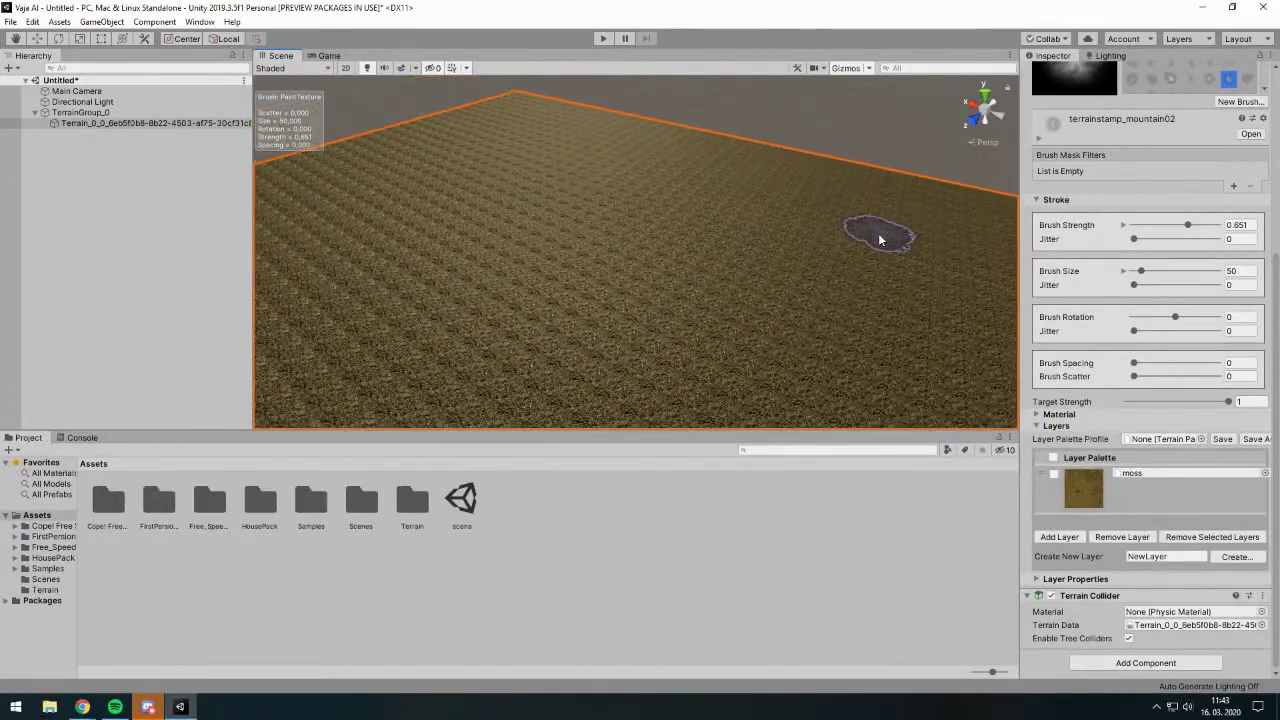
{"action": "scroll", "coordinate": [1157, 363], "scroll_direction": "up", "scroll_amount": 5}
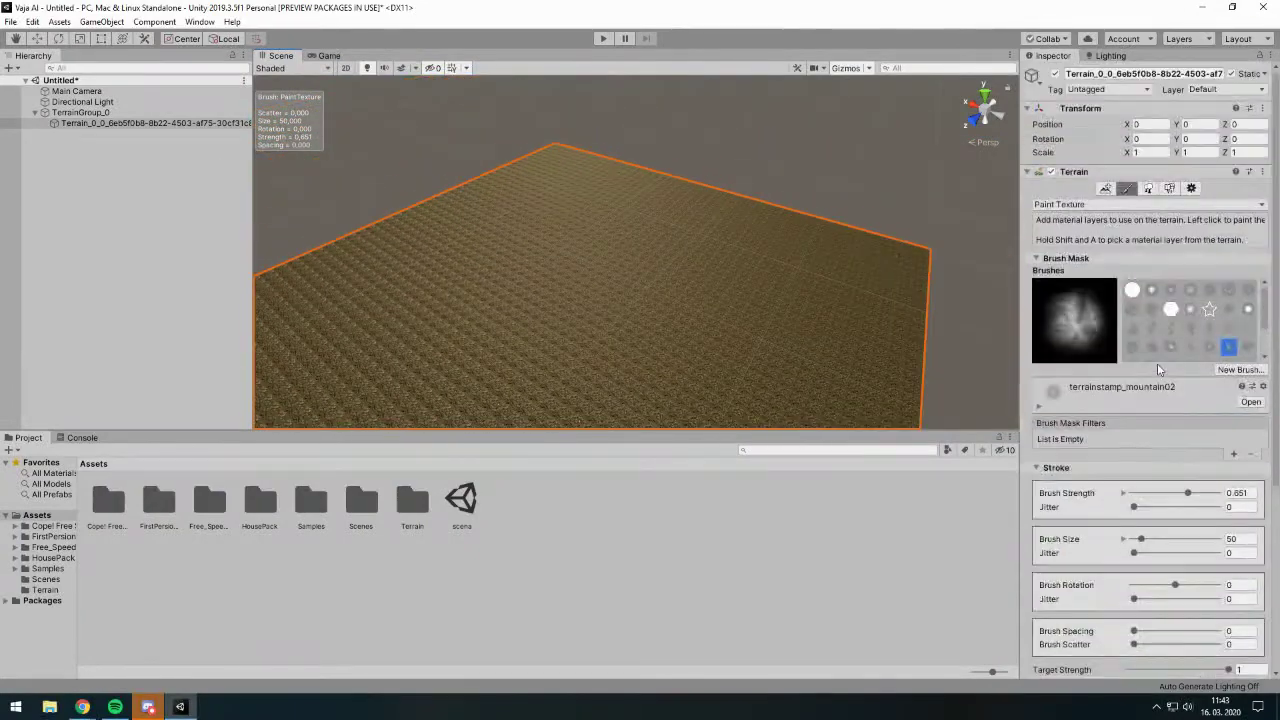
- Choose Raise or Lower Terrain with brush strength 0.024 and brush size 472
{"action": "left_click", "coordinate": [1120, 204]}
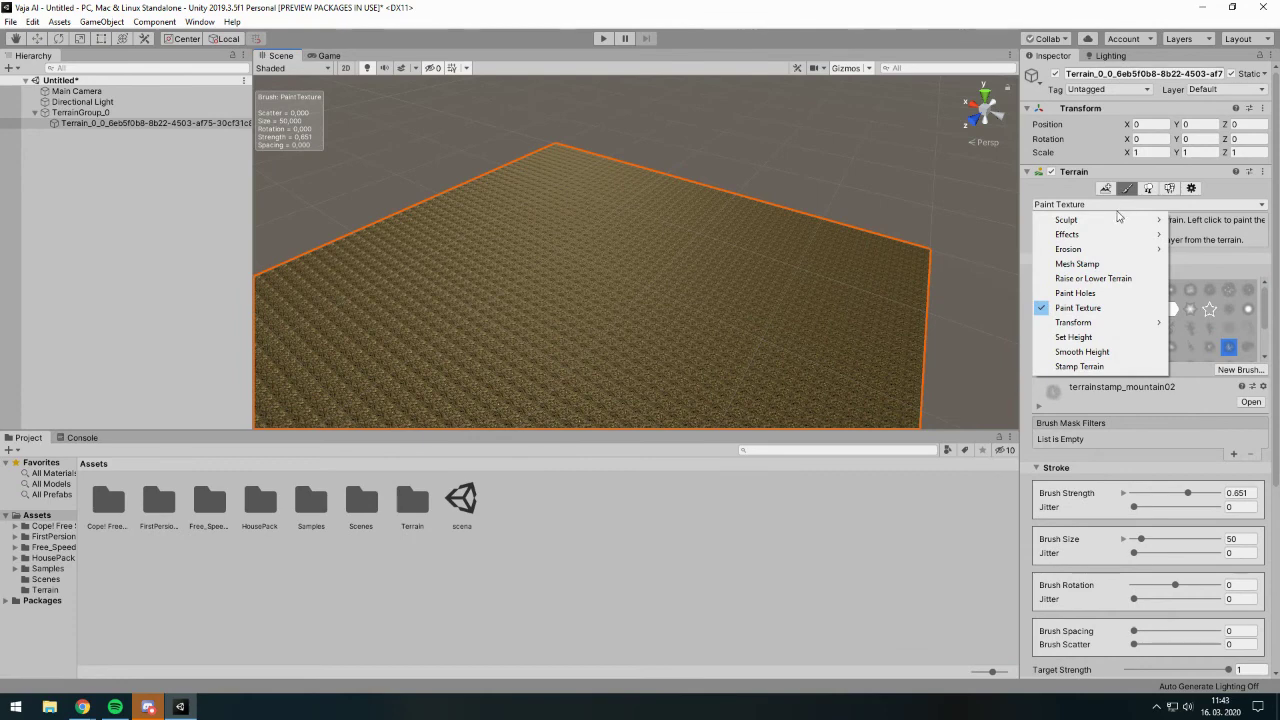
{"action": "left_click", "coordinate": [1118, 280]}
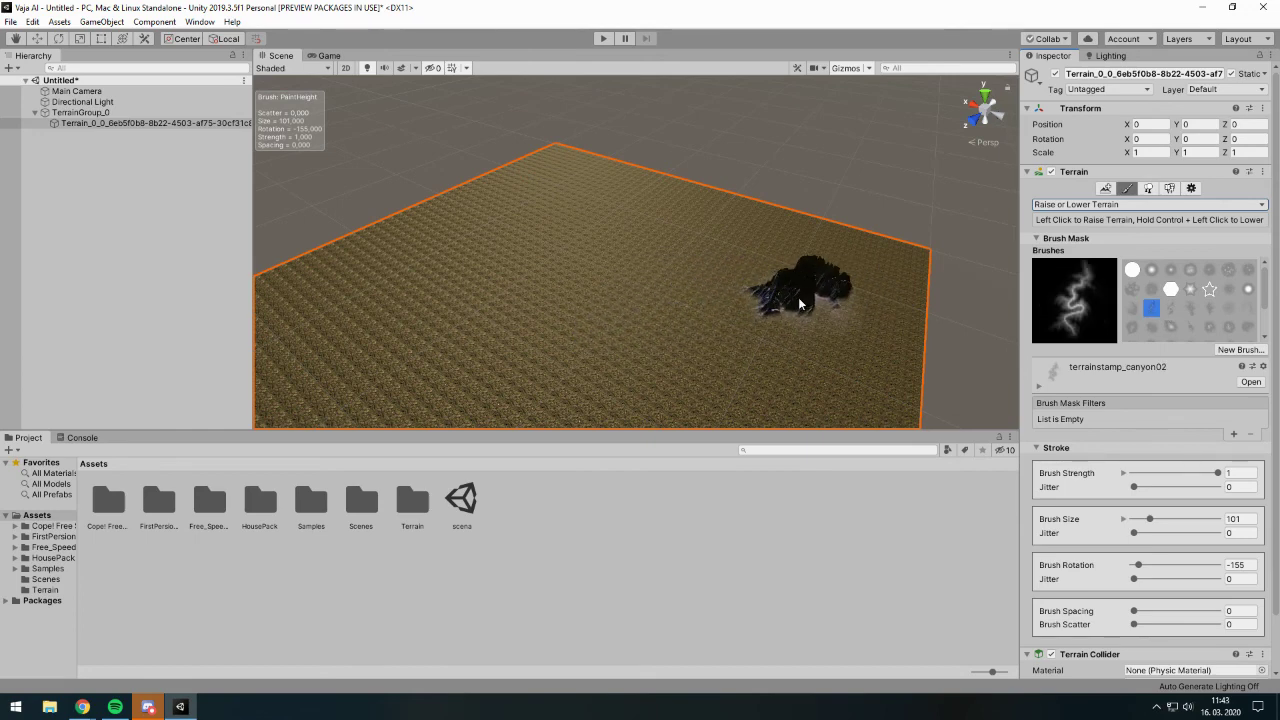
{"action": "scroll", "coordinate": [800, 303], "scroll_direction": "down", "scroll_amount": 1}
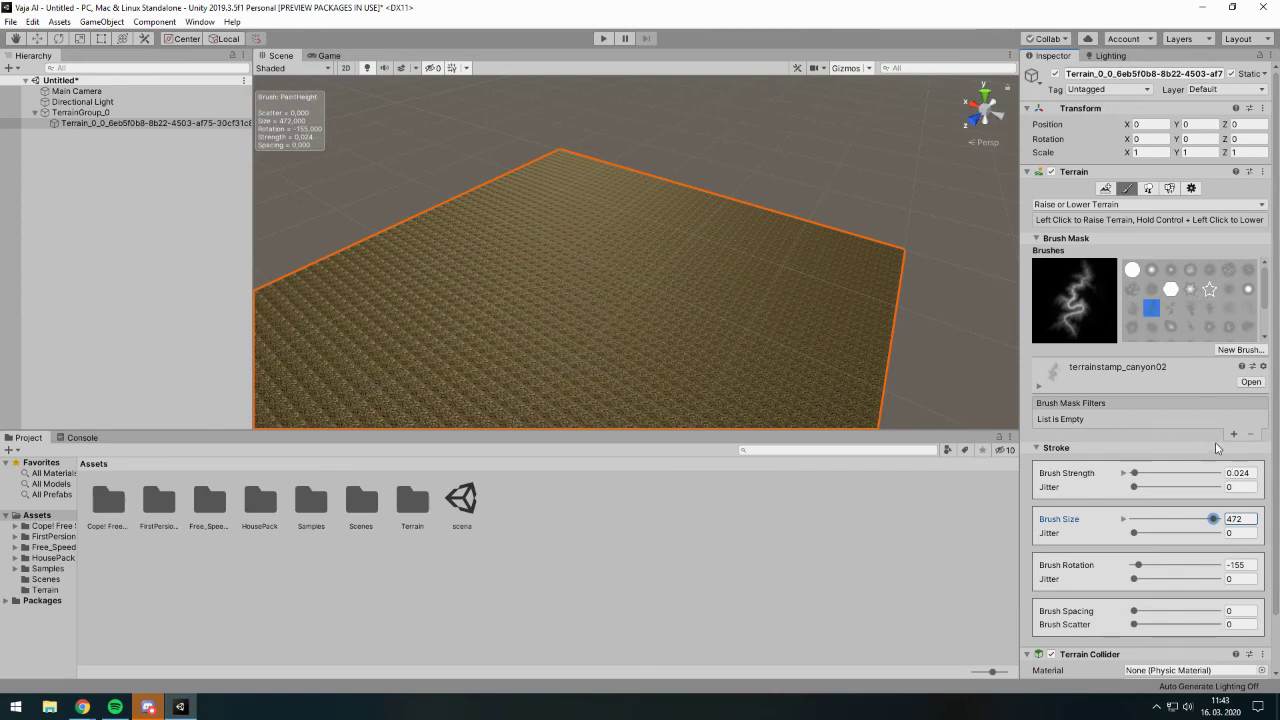
{"action": "scroll", "coordinate": [1218, 448], "scroll_direction": "down", "scroll_amount": 2}
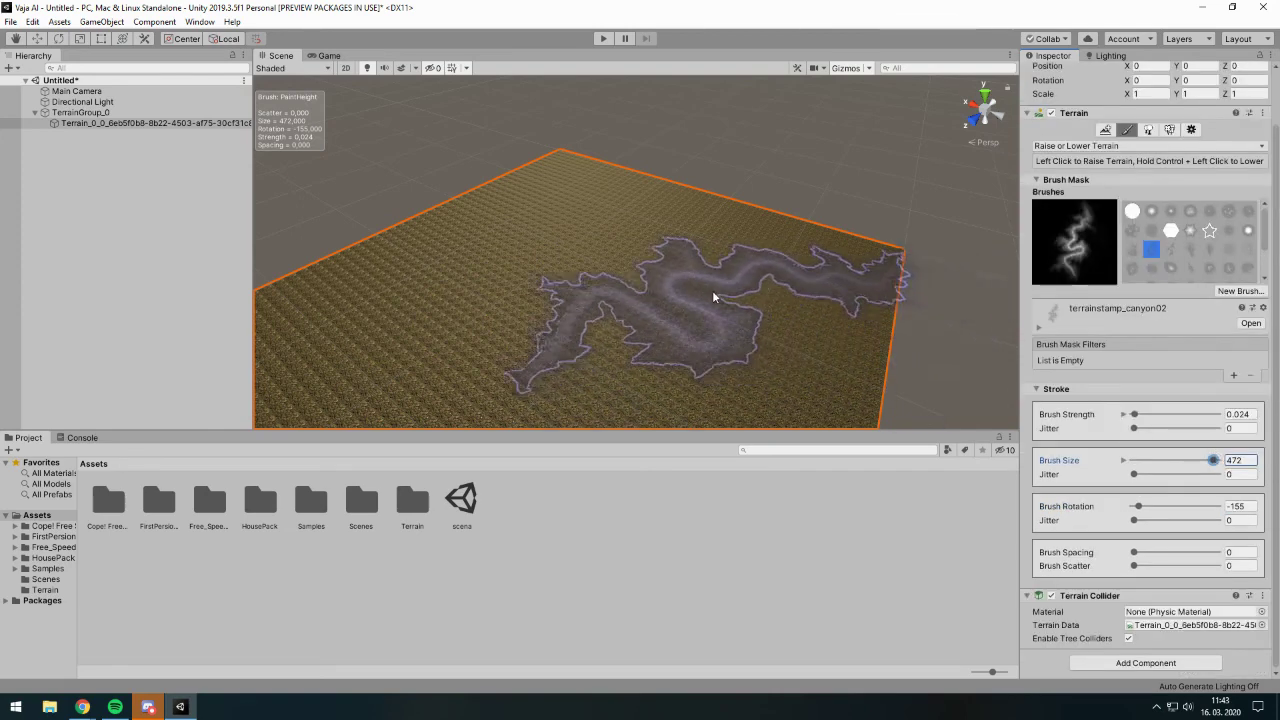
- Paint a tall mountain across the terrain's far side with the terrainstamp_flatmountain01 brush
{"action": "left_click", "coordinate": [1152, 231]}
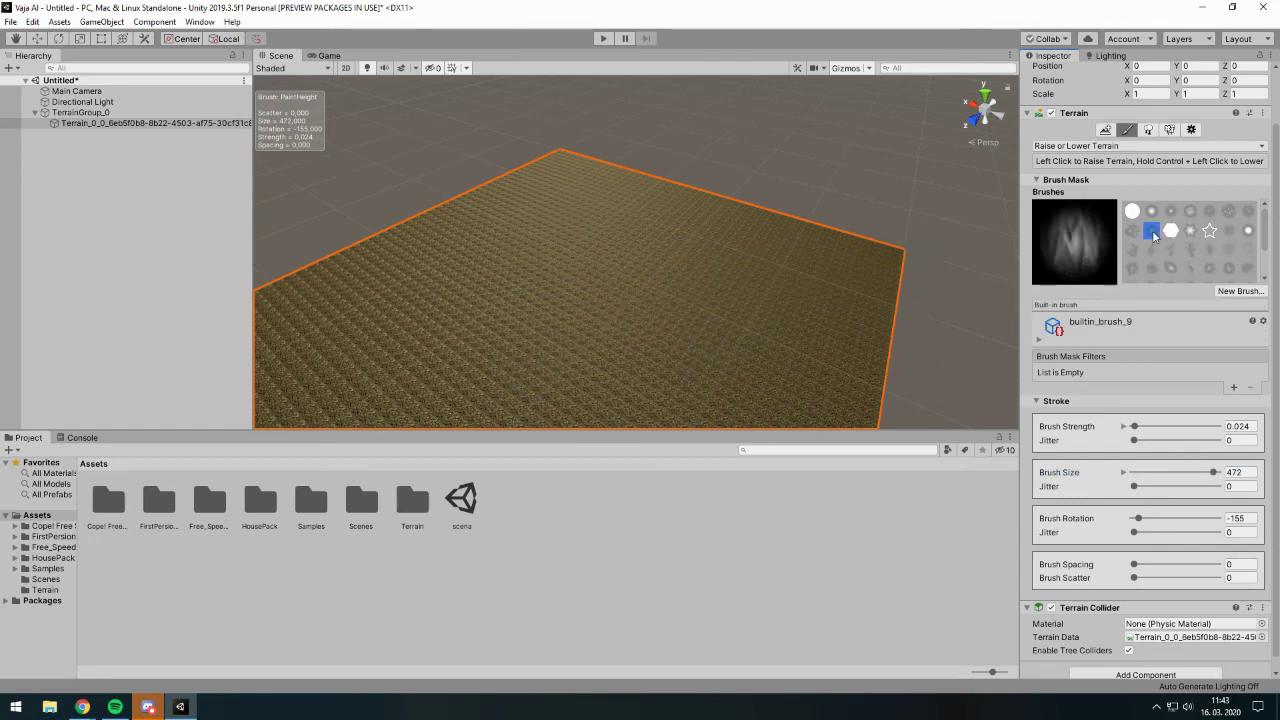
{"action": "left_click", "coordinate": [1171, 268]}
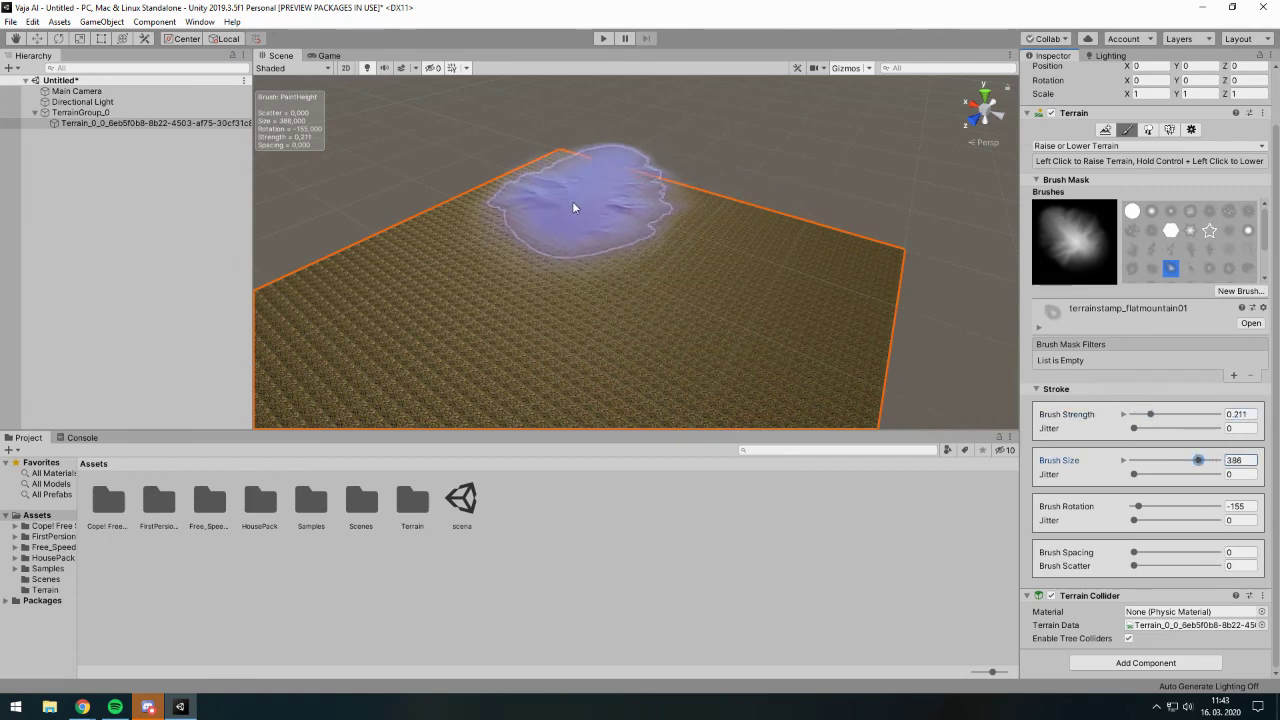
{"action": "left_click", "coordinate": [554, 228]}
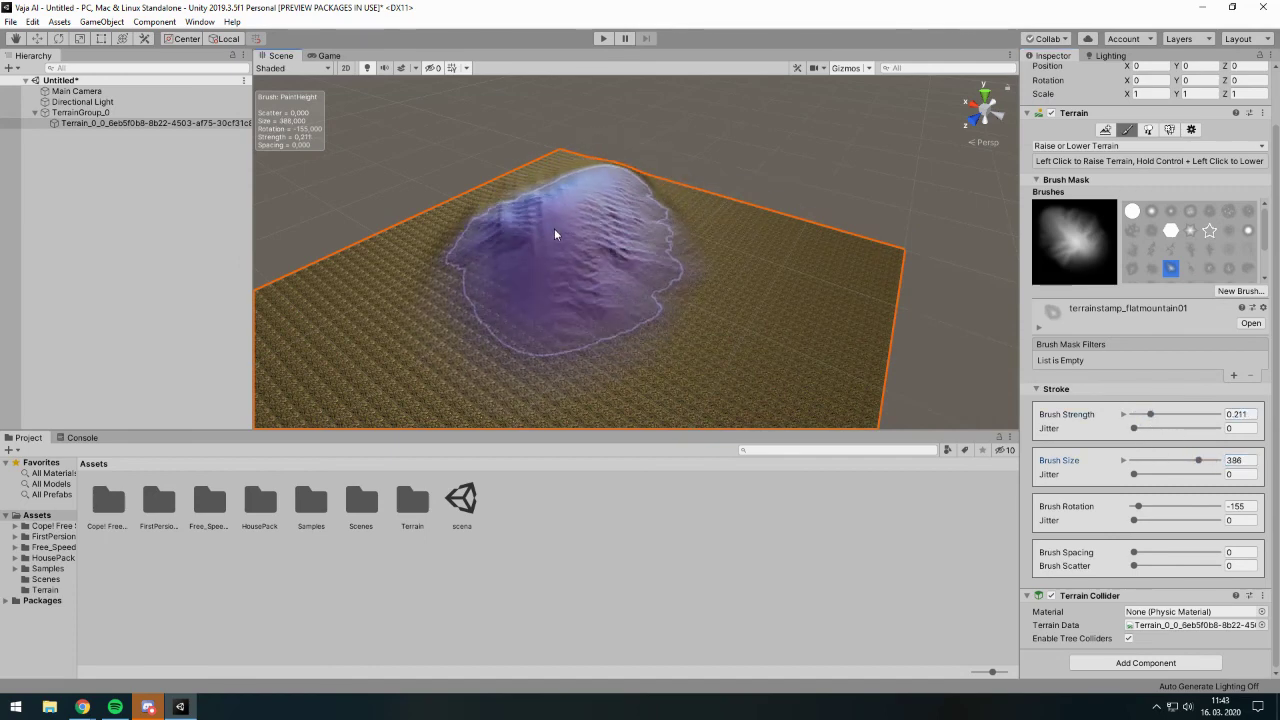
{"action": "left_click", "coordinate": [665, 272]}
{"action": "mouse_move", "coordinate": [665, 272]}
{"action": "left_mouse_down"}
{"action": "mouse_move", "coordinate": [498, 268]}
{"action": "mouse_move", "coordinate": [466, 249]}
{"action": "mouse_move", "coordinate": [744, 277]}
{"action": "mouse_move", "coordinate": [512, 264]}
{"action": "mouse_move", "coordinate": [584, 275]}
{"action": "mouse_move", "coordinate": [565, 242]}
{"action": "mouse_move", "coordinate": [602, 288]}
{"action": "mouse_move", "coordinate": [587, 208]}
{"action": "mouse_move", "coordinate": [649, 293]}
{"action": "mouse_move", "coordinate": [800, 253]}
{"action": "mouse_move", "coordinate": [890, 299]}
{"action": "mouse_move", "coordinate": [891, 320]}
{"action": "mouse_move", "coordinate": [605, 282]}
{"action": "mouse_move", "coordinate": [586, 306]}
{"action": "mouse_move", "coordinate": [814, 306]}
{"action": "mouse_move", "coordinate": [681, 292]}
{"action": "mouse_move", "coordinate": [657, 337]}
{"action": "mouse_move", "coordinate": [657, 277]}
{"action": "mouse_move", "coordinate": [657, 314]}
{"action": "mouse_move", "coordinate": [737, 268]}
{"action": "left_mouse_up"}
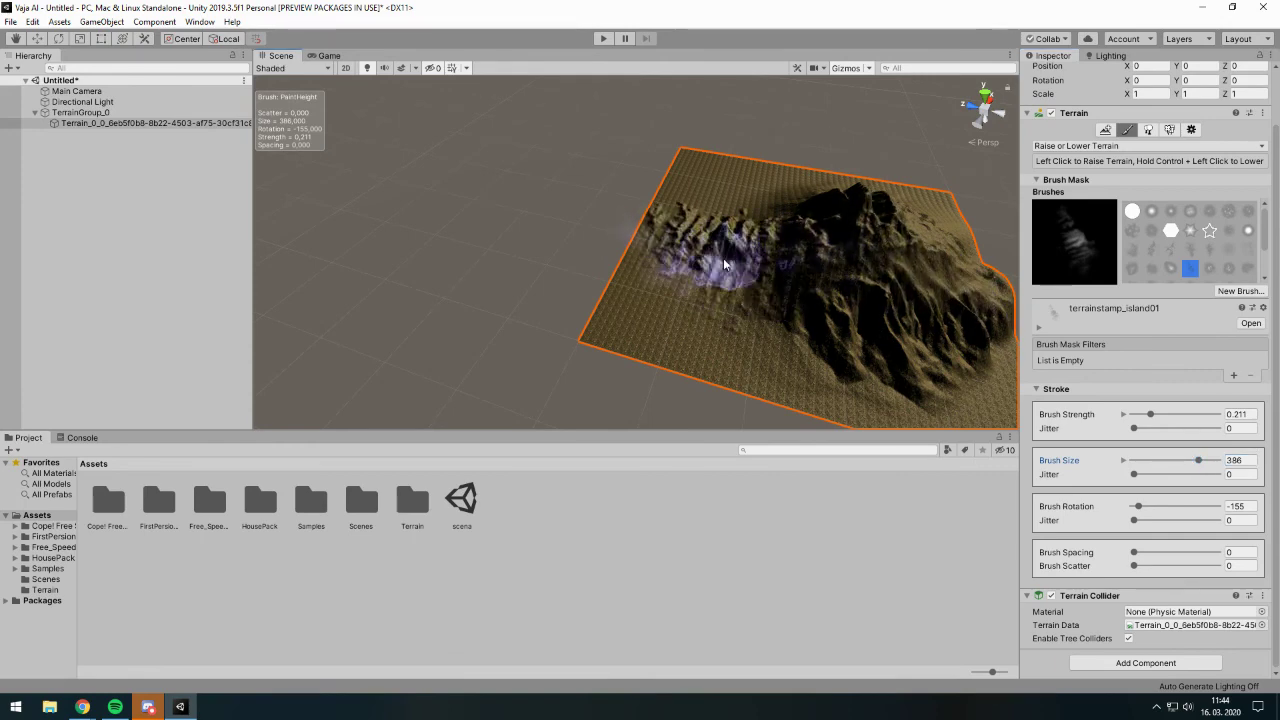
- Orbit and zoom around the terrain to view the new mountain from several sides
{"action": "left_click_drag", "start_coordinate": [735, 290], "coordinate": [917, 336], "text": "alt"}
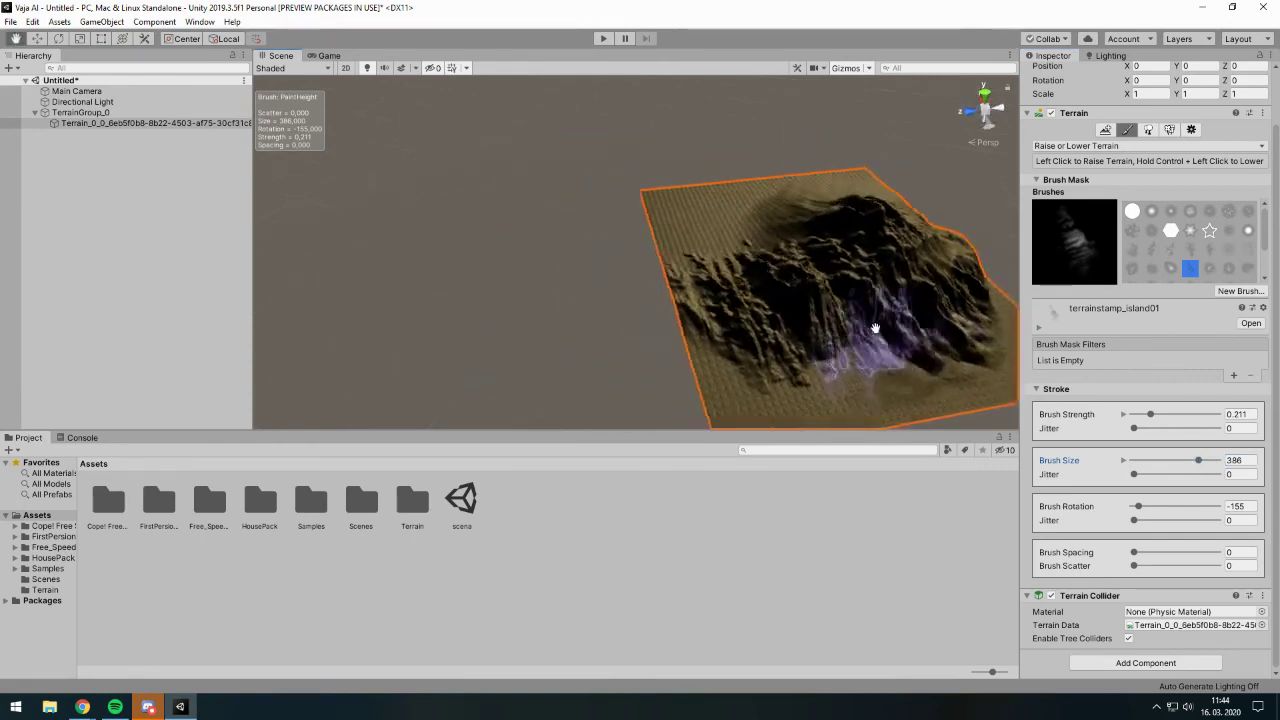
{"action": "middle_click_drag", "start_coordinate": [800, 320], "coordinate": [893, 316]}
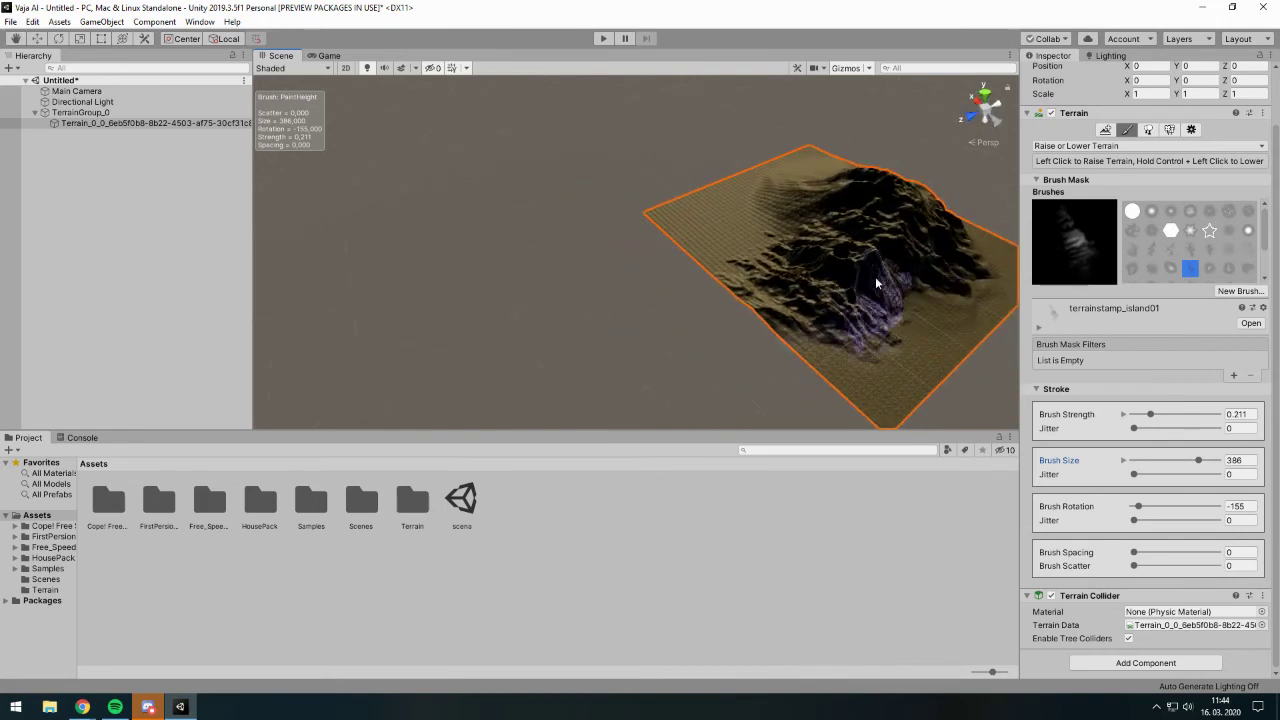
{"action": "scroll", "coordinate": [883, 283], "scroll_direction": "up", "scroll_amount": 3}
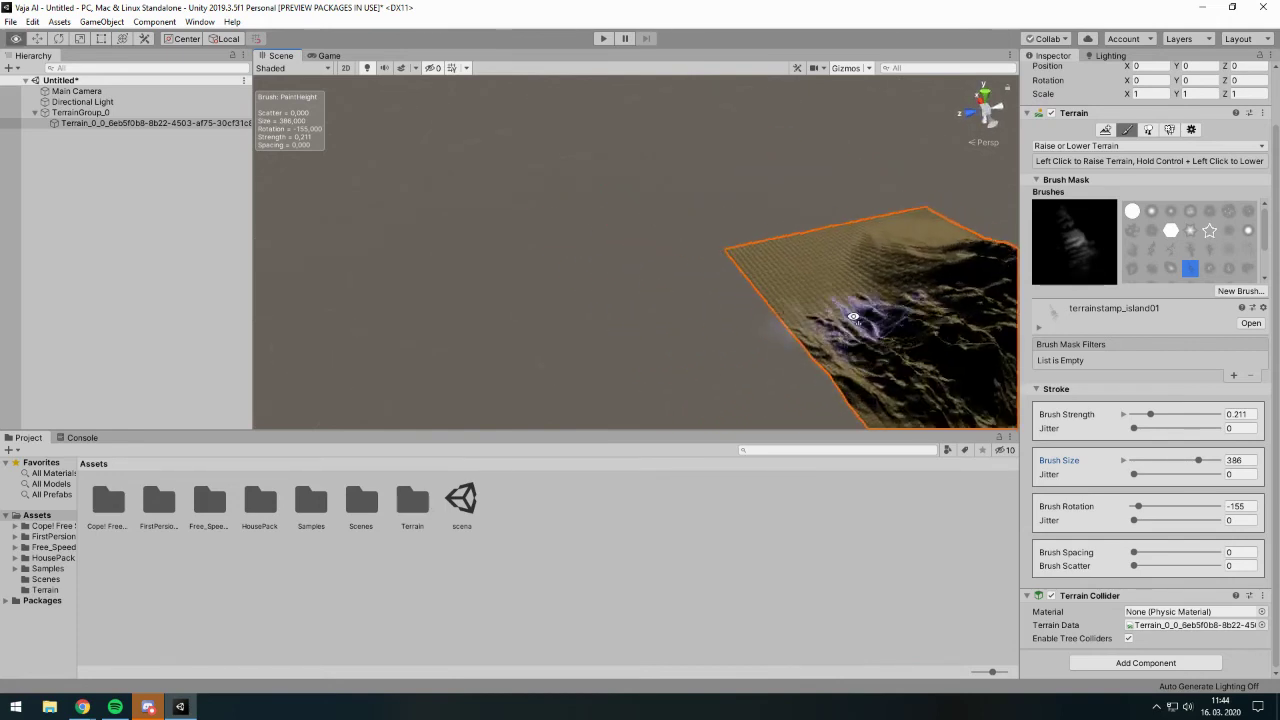
{"action": "scroll", "coordinate": [900, 300], "scroll_direction": "up", "scroll_amount": 2}
{"action": "scroll", "coordinate": [748, 289], "scroll_direction": "up", "scroll_amount": 2}
{"action": "scroll", "coordinate": [748, 289], "scroll_direction": "down", "scroll_amount": 7}
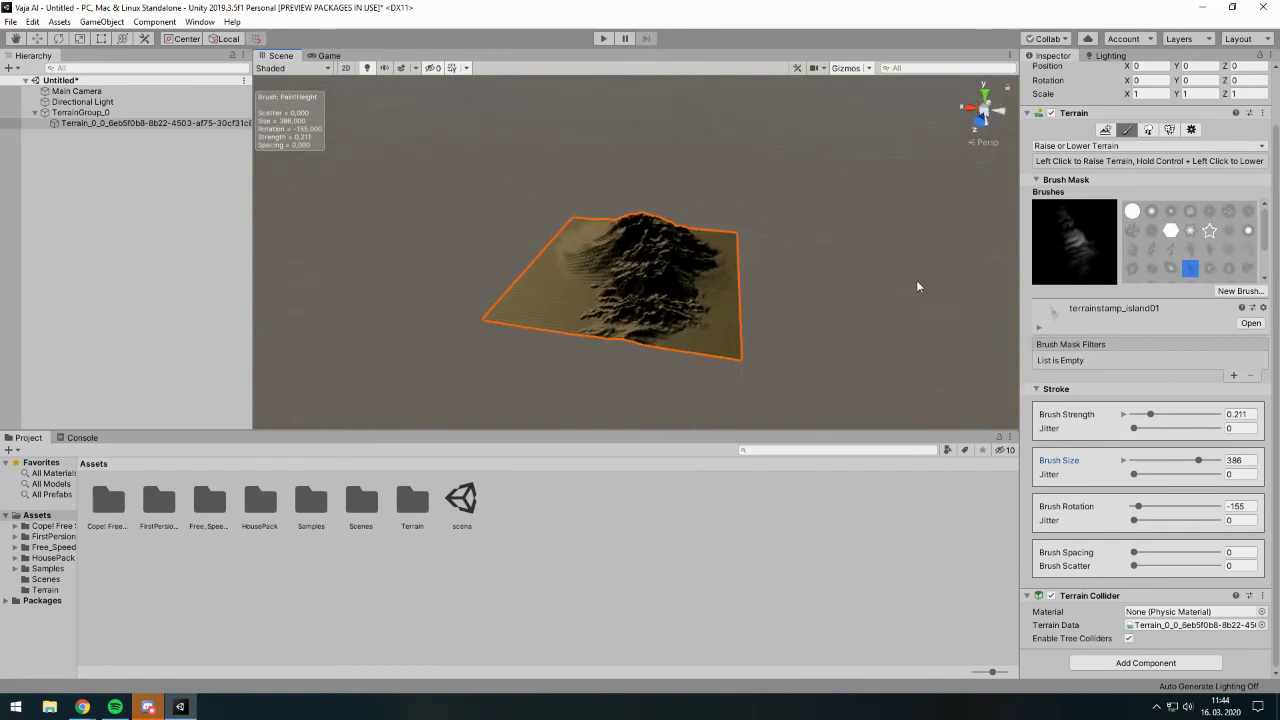
{"action": "mouse_move", "coordinate": [916, 283]}
{"action": "left_mouse_down", "text": "alt"}
{"action": "mouse_move", "coordinate": [762, 283]}
{"action": "mouse_move", "coordinate": [686, 308]}
{"action": "left_mouse_up", "text": "alt"}
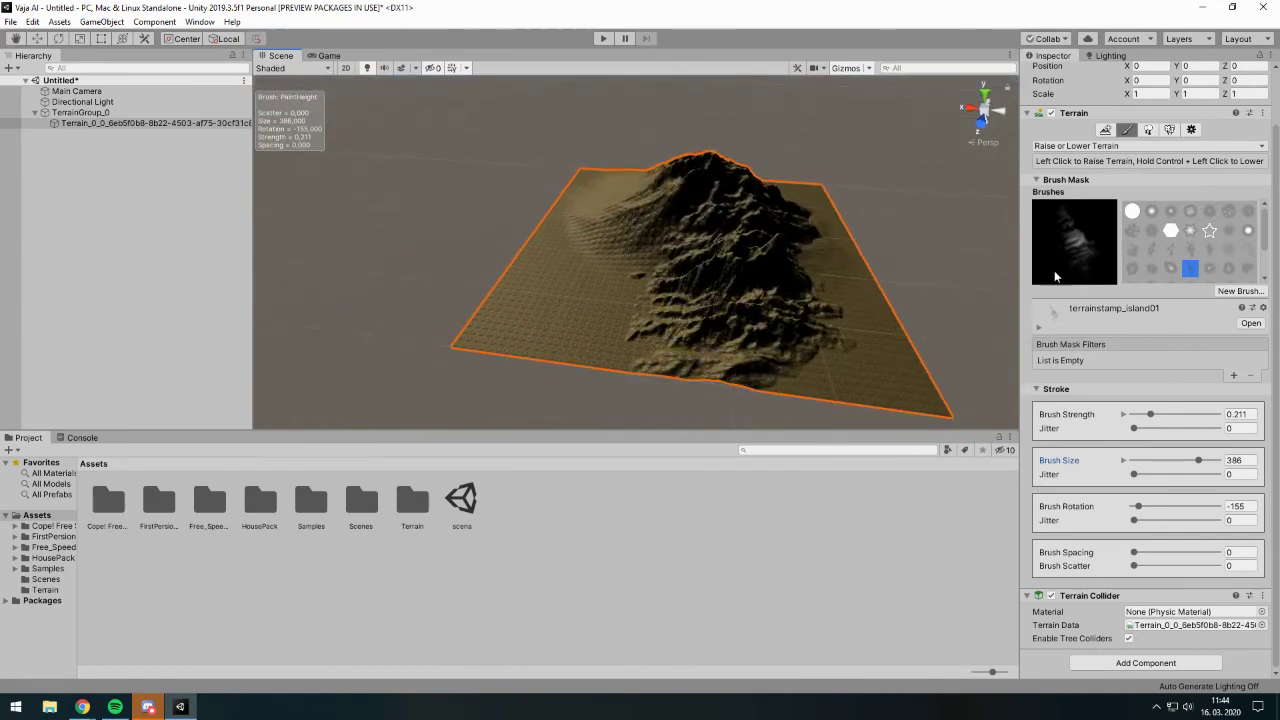
{"action": "scroll", "coordinate": [752, 325], "scroll_direction": "up", "scroll_amount": 5}
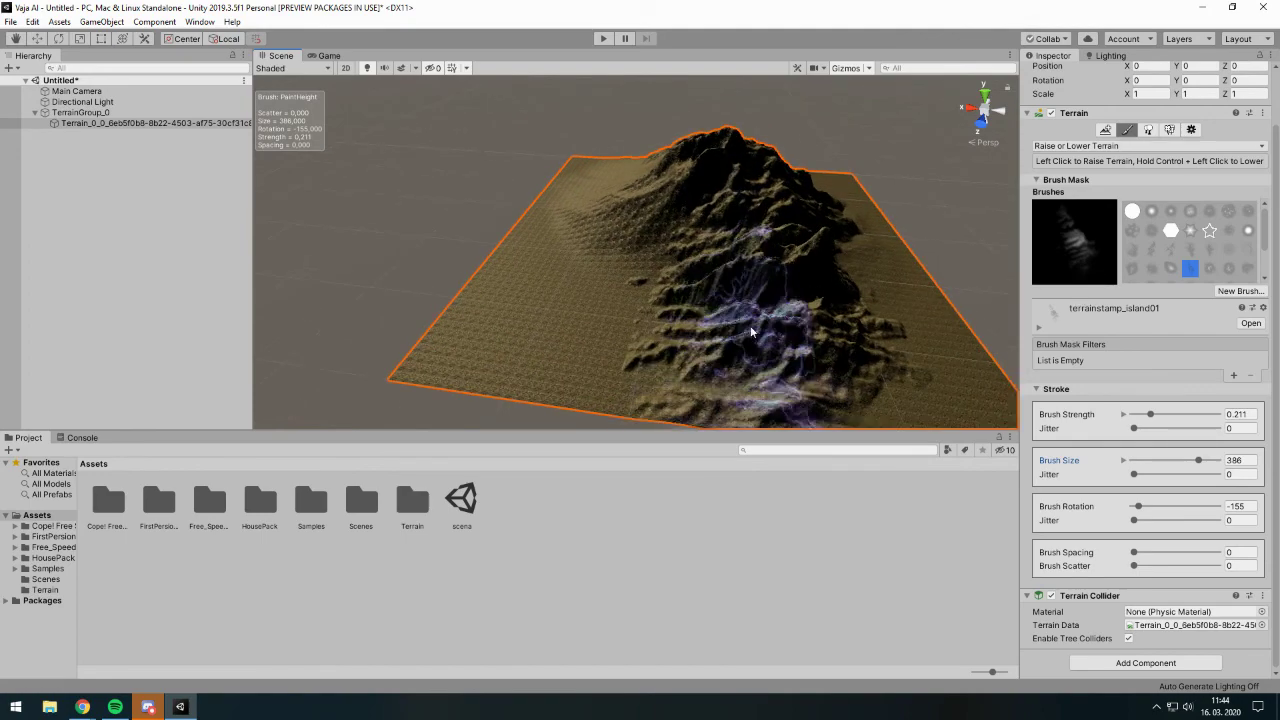
{"action": "mouse_move", "coordinate": [752, 322]}
{"action": "left_mouse_down", "text": "alt"}
{"action": "mouse_move", "coordinate": [643, 257]}
{"action": "mouse_move", "coordinate": [845, 239]}
{"action": "mouse_move", "coordinate": [676, 312]}
{"action": "mouse_move", "coordinate": [757, 371]}
{"action": "mouse_move", "coordinate": [586, 271]}
{"action": "mouse_move", "coordinate": [711, 289]}
{"action": "mouse_move", "coordinate": [534, 257]}
{"action": "mouse_move", "coordinate": [417, 257]}
{"action": "mouse_move", "coordinate": [611, 278]}
{"action": "mouse_move", "coordinate": [500, 277]}
{"action": "mouse_move", "coordinate": [786, 320]}
{"action": "mouse_move", "coordinate": [812, 310]}
{"action": "left_mouse_up", "text": "alt"}
- Move in close to the mountain face and bring up the terrain tool list with Sculpt options
{"action": "scroll", "coordinate": [760, 320], "scroll_direction": "down", "scroll_amount": 3}
{"action": "scroll", "coordinate": [734, 333], "scroll_direction": "down", "scroll_amount": 3}
{"action": "scroll", "coordinate": [725, 343], "scroll_direction": "down", "scroll_amount": 3}
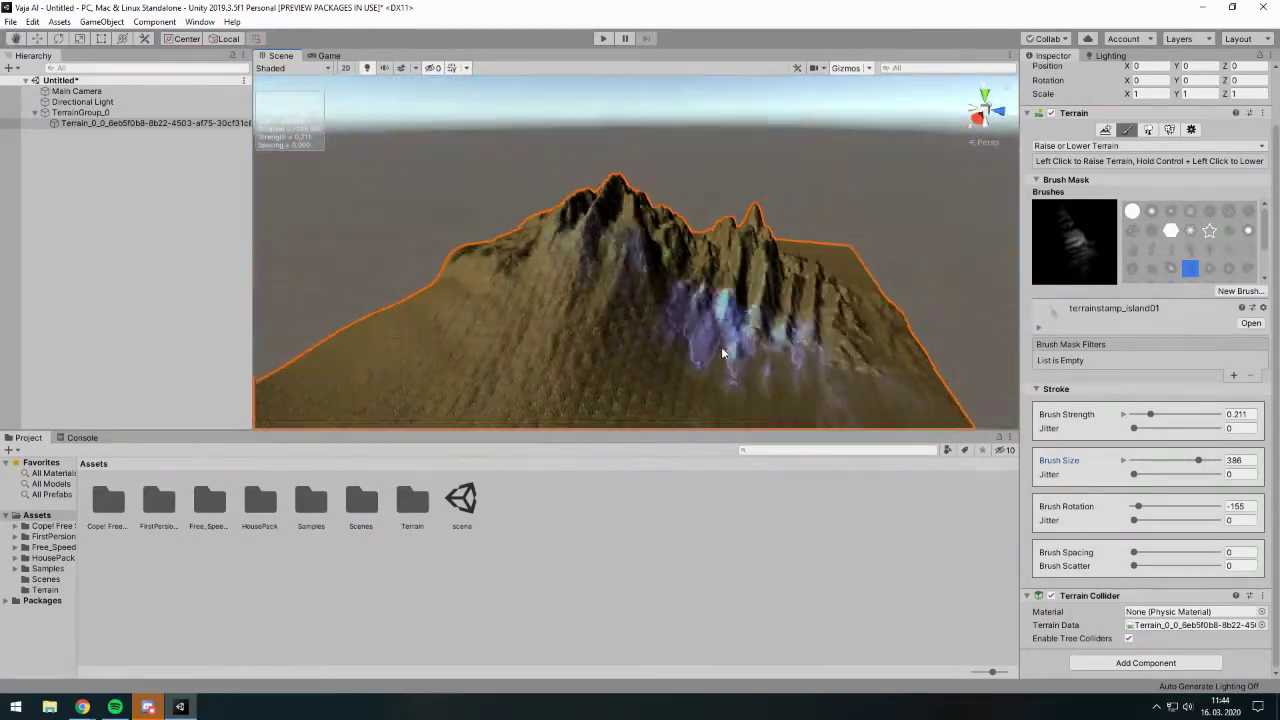
{"action": "scroll", "coordinate": [730, 325], "scroll_direction": "up", "scroll_amount": 3}
{"action": "scroll", "coordinate": [700, 337], "scroll_direction": "up", "scroll_amount": 2}
{"action": "scroll", "coordinate": [680, 334], "scroll_direction": "up", "scroll_amount": 2}
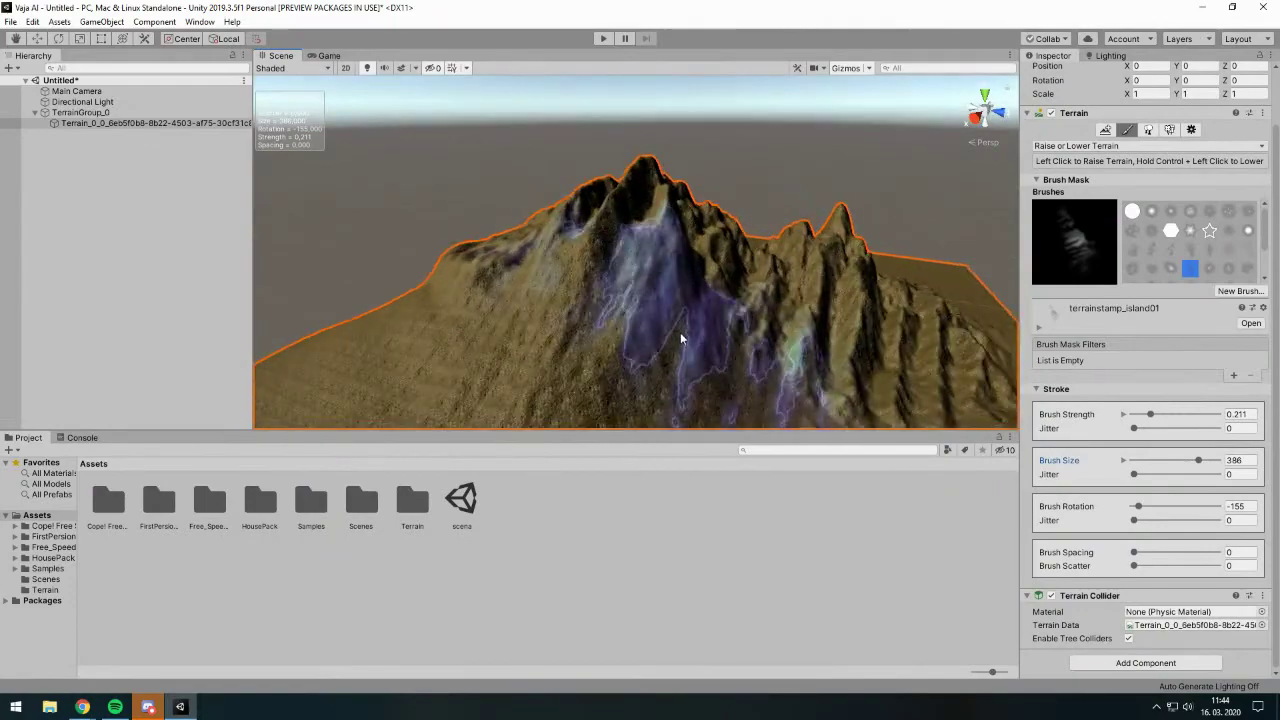
{"action": "scroll", "coordinate": [680, 334], "scroll_direction": "up", "scroll_amount": 2}
{"action": "mouse_move", "coordinate": [680, 340]}
{"action": "left_mouse_down", "text": "alt"}
{"action": "mouse_move", "coordinate": [792, 312]}
{"action": "mouse_move", "coordinate": [688, 300]}
{"action": "mouse_move", "coordinate": [511, 328]}
{"action": "left_mouse_up", "text": "alt"}
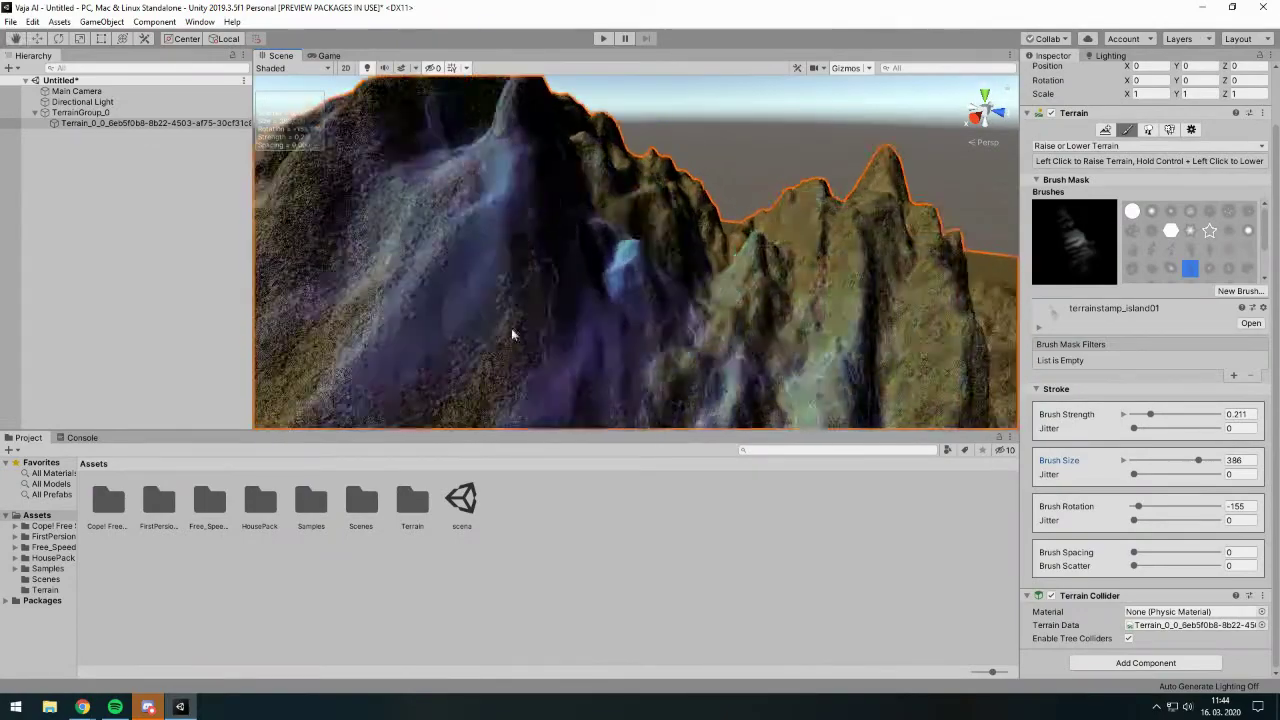
{"action": "scroll", "coordinate": [511, 326], "scroll_direction": "up", "scroll_amount": 2}
{"action": "mouse_move", "coordinate": [511, 326]}
{"action": "middle_mouse_down"}
{"action": "mouse_move", "coordinate": [714, 307]}
{"action": "mouse_move", "coordinate": [726, 277]}
{"action": "mouse_move", "coordinate": [528, 288]}
{"action": "middle_mouse_up"}
{"action": "scroll", "coordinate": [528, 288], "scroll_direction": "down", "scroll_amount": 5}
{"action": "scroll", "coordinate": [748, 262], "scroll_direction": "up", "scroll_amount": 1}
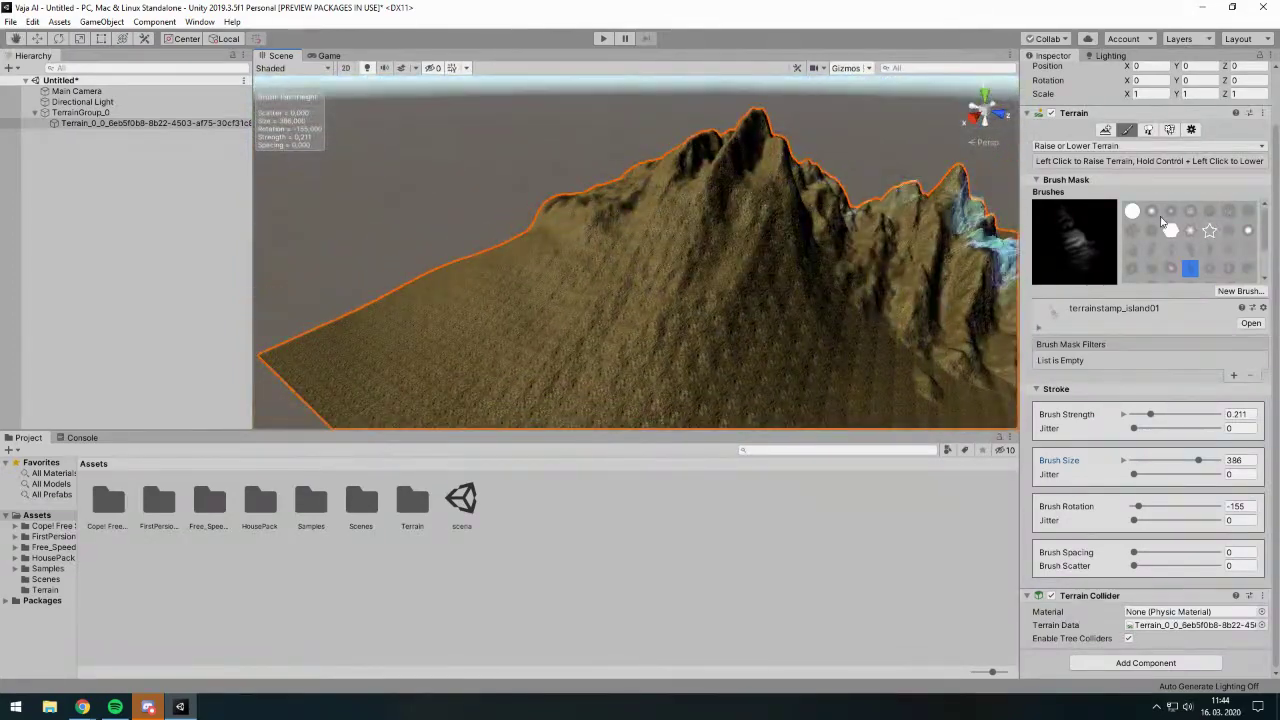
{"action": "left_click", "coordinate": [1116, 148]}
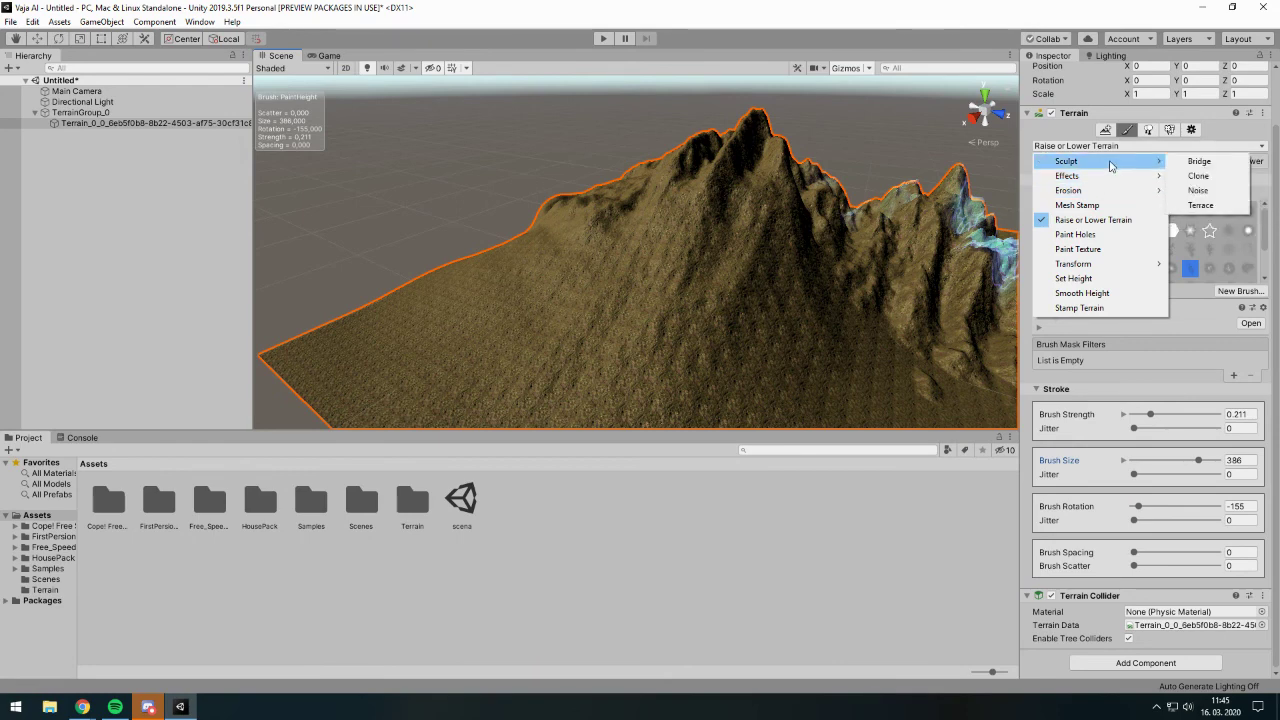
- Switch to the Sculpt/Noise tool with the terrainstamp_softpeaks01 brush shape
{"action": "left_click", "coordinate": [1215, 190]}
{"action": "scroll", "coordinate": [743, 300], "scroll_direction": "up", "scroll_amount": 2}
{"action": "scroll", "coordinate": [737, 300], "scroll_direction": "up", "scroll_amount": 2}
{"action": "scroll", "coordinate": [858, 330], "scroll_direction": "up", "scroll_amount": 2}
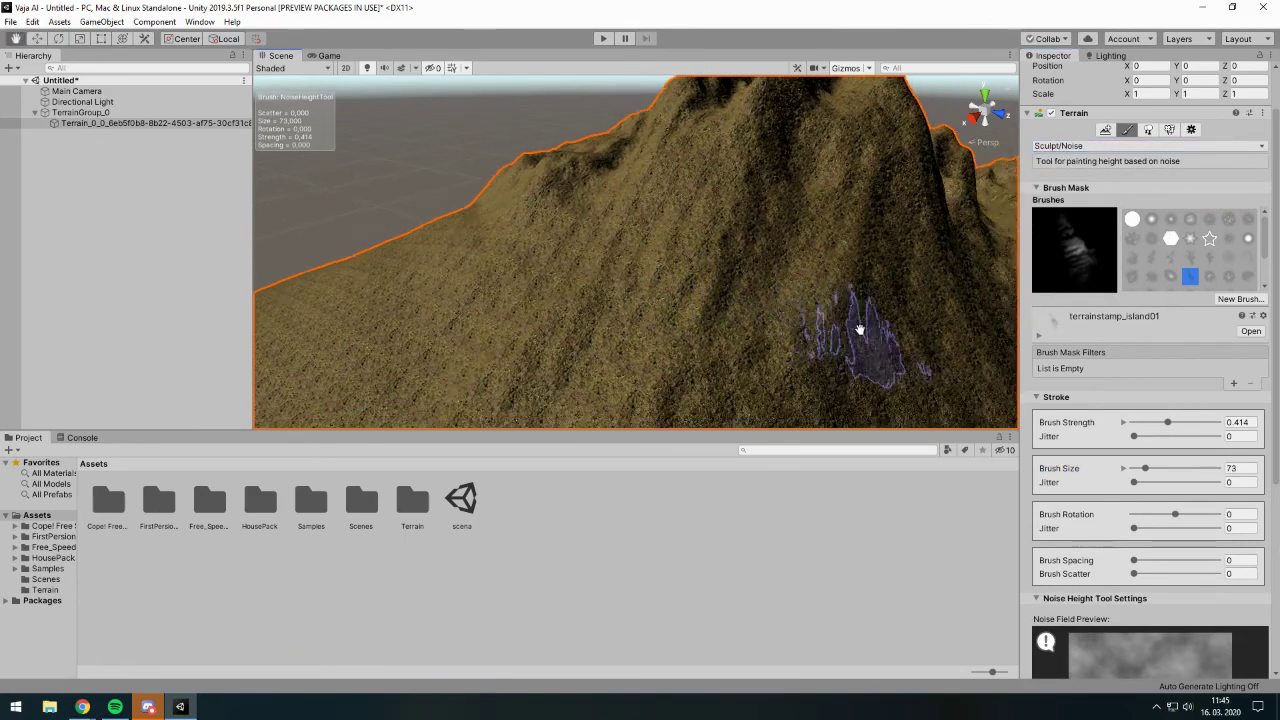
{"action": "scroll", "coordinate": [858, 330], "scroll_direction": "up", "scroll_amount": 2}
{"action": "scroll", "coordinate": [766, 286], "scroll_direction": "up", "scroll_amount": 2}
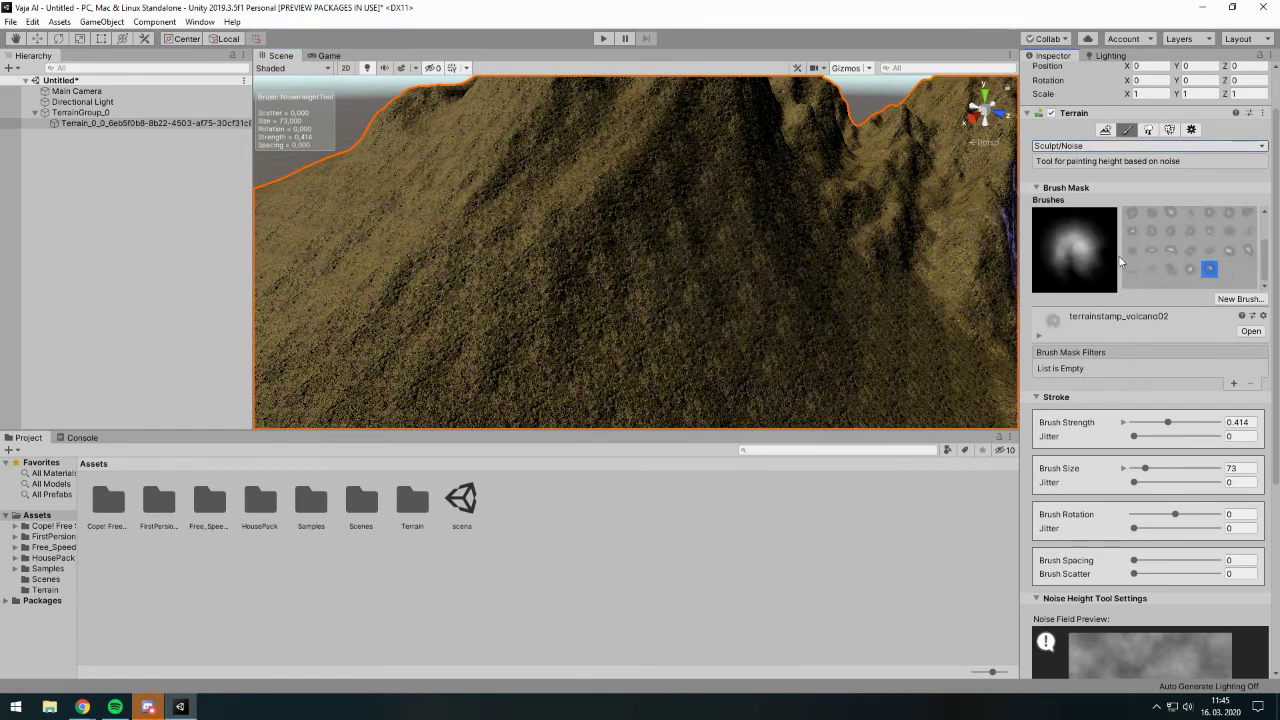
{"action": "left_click", "coordinate": [1172, 263]}
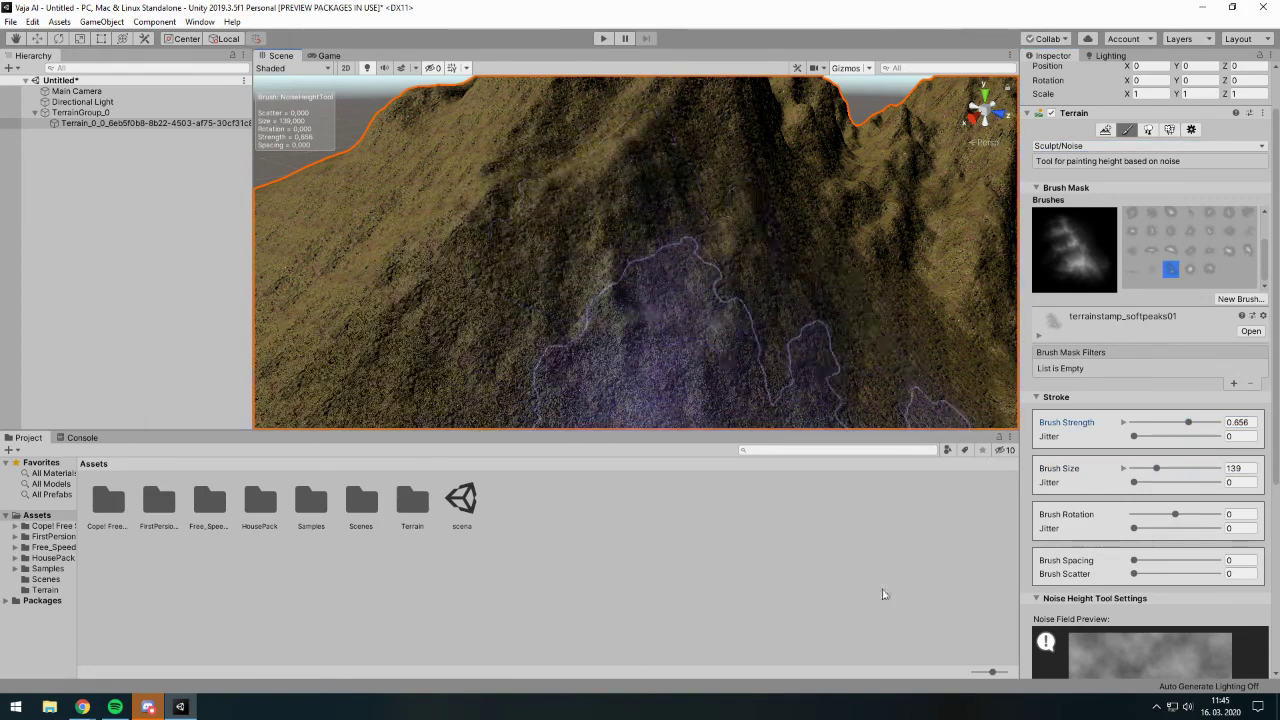
- Add jagged noise peaks across the slopes, then bring up the Erosion tool choices
{"action": "mouse_move", "coordinate": [690, 415]}
{"action": "left_mouse_down", "text": "alt"}
{"action": "mouse_move", "coordinate": [791, 331]}
{"action": "mouse_move", "coordinate": [726, 243]}
{"action": "mouse_move", "coordinate": [817, 334]}
{"action": "mouse_move", "coordinate": [740, 297]}
{"action": "mouse_move", "coordinate": [728, 366]}
{"action": "mouse_move", "coordinate": [766, 320]}
{"action": "mouse_move", "coordinate": [540, 285]}
{"action": "mouse_move", "coordinate": [557, 286]}
{"action": "mouse_move", "coordinate": [642, 199]}
{"action": "mouse_move", "coordinate": [682, 309]}
{"action": "mouse_move", "coordinate": [676, 369]}
{"action": "mouse_move", "coordinate": [743, 298]}
{"action": "mouse_move", "coordinate": [704, 320]}
{"action": "mouse_move", "coordinate": [706, 297]}
{"action": "mouse_move", "coordinate": [622, 312]}
{"action": "mouse_move", "coordinate": [660, 257]}
{"action": "mouse_move", "coordinate": [664, 326]}
{"action": "mouse_move", "coordinate": [714, 286]}
{"action": "mouse_move", "coordinate": [640, 269]}
{"action": "mouse_move", "coordinate": [643, 258]}
{"action": "mouse_move", "coordinate": [765, 265]}
{"action": "mouse_move", "coordinate": [672, 314]}
{"action": "mouse_move", "coordinate": [728, 337]}
{"action": "mouse_move", "coordinate": [634, 297]}
{"action": "mouse_move", "coordinate": [673, 272]}
{"action": "mouse_move", "coordinate": [831, 366]}
{"action": "mouse_move", "coordinate": [773, 306]}
{"action": "mouse_move", "coordinate": [651, 320]}
{"action": "mouse_move", "coordinate": [708, 345]}
{"action": "mouse_move", "coordinate": [694, 343]}
{"action": "mouse_move", "coordinate": [694, 363]}
{"action": "mouse_move", "coordinate": [631, 296]}
{"action": "mouse_move", "coordinate": [551, 300]}
{"action": "mouse_move", "coordinate": [631, 277]}
{"action": "mouse_move", "coordinate": [439, 314]}
{"action": "mouse_move", "coordinate": [620, 257]}
{"action": "mouse_move", "coordinate": [604, 255]}
{"action": "mouse_move", "coordinate": [620, 211]}
{"action": "left_mouse_up", "text": "alt"}
{"action": "scroll", "coordinate": [544, 301], "scroll_direction": "up", "scroll_amount": 2}
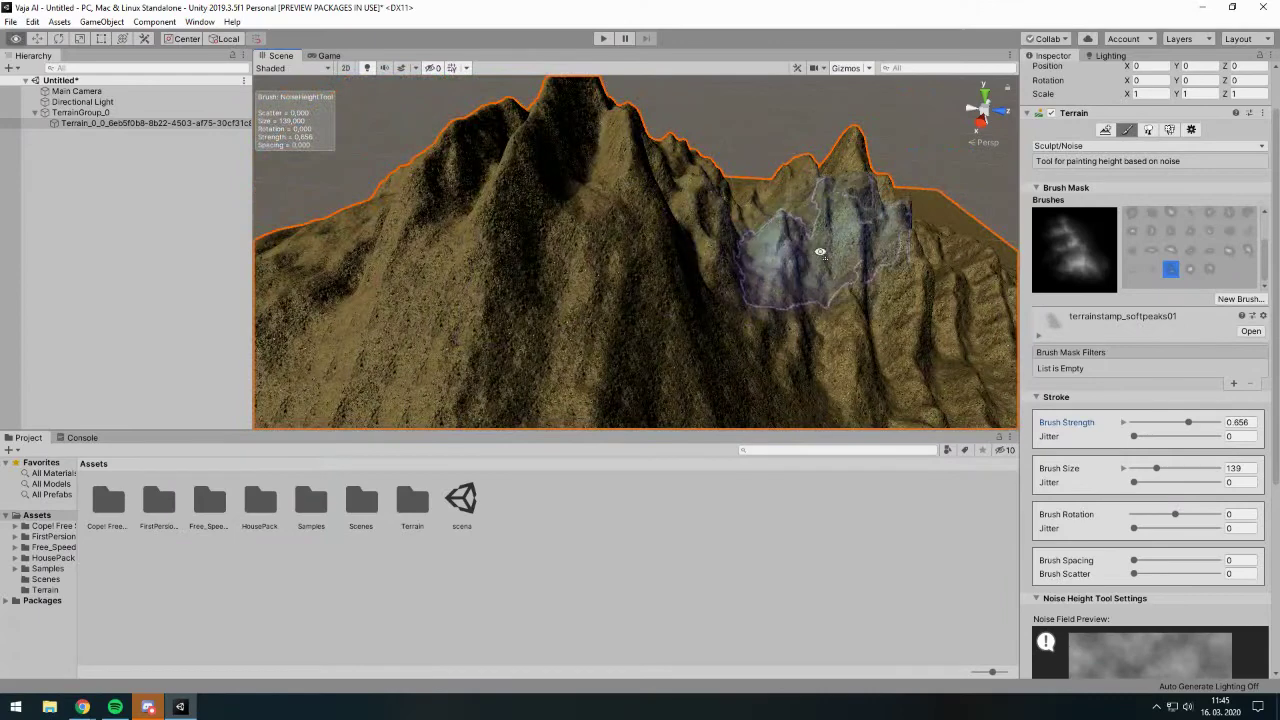
{"action": "mouse_move", "coordinate": [817, 251]}
{"action": "left_mouse_down", "text": "alt"}
{"action": "mouse_move", "coordinate": [809, 277]}
{"action": "mouse_move", "coordinate": [723, 274]}
{"action": "left_mouse_up", "text": "alt"}
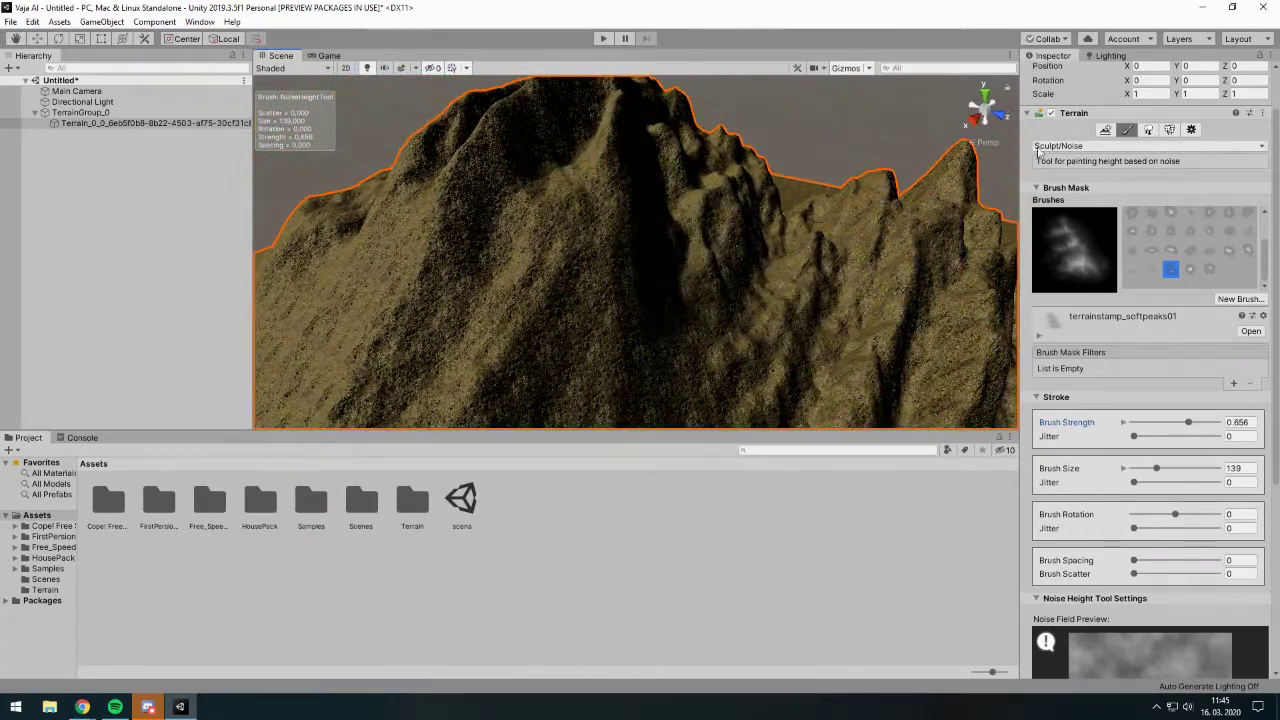
{"action": "left_click", "coordinate": [1065, 146]}
{"action": "mouse_move", "coordinate": [1081, 192]}
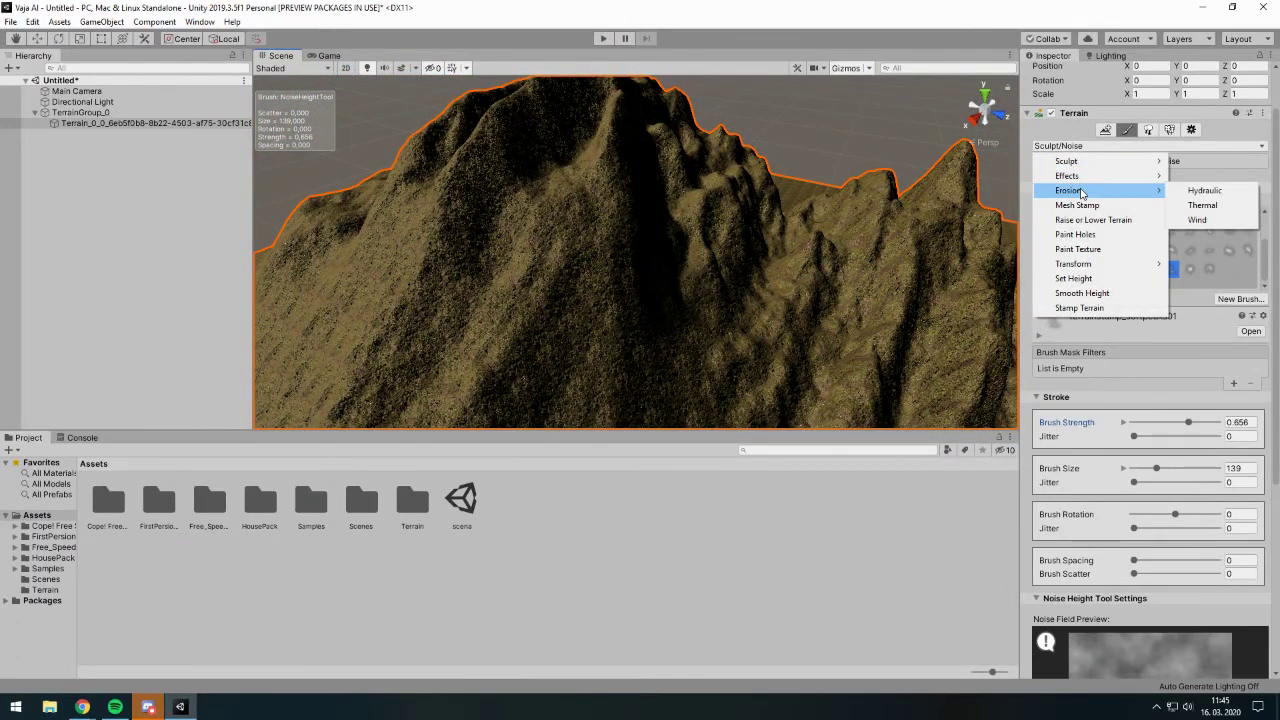
- Switch the terrain brush to Hydraulic Erosion (strength 1, size 100, simulation scale 25)
{"action": "left_click", "coordinate": [1193, 191]}
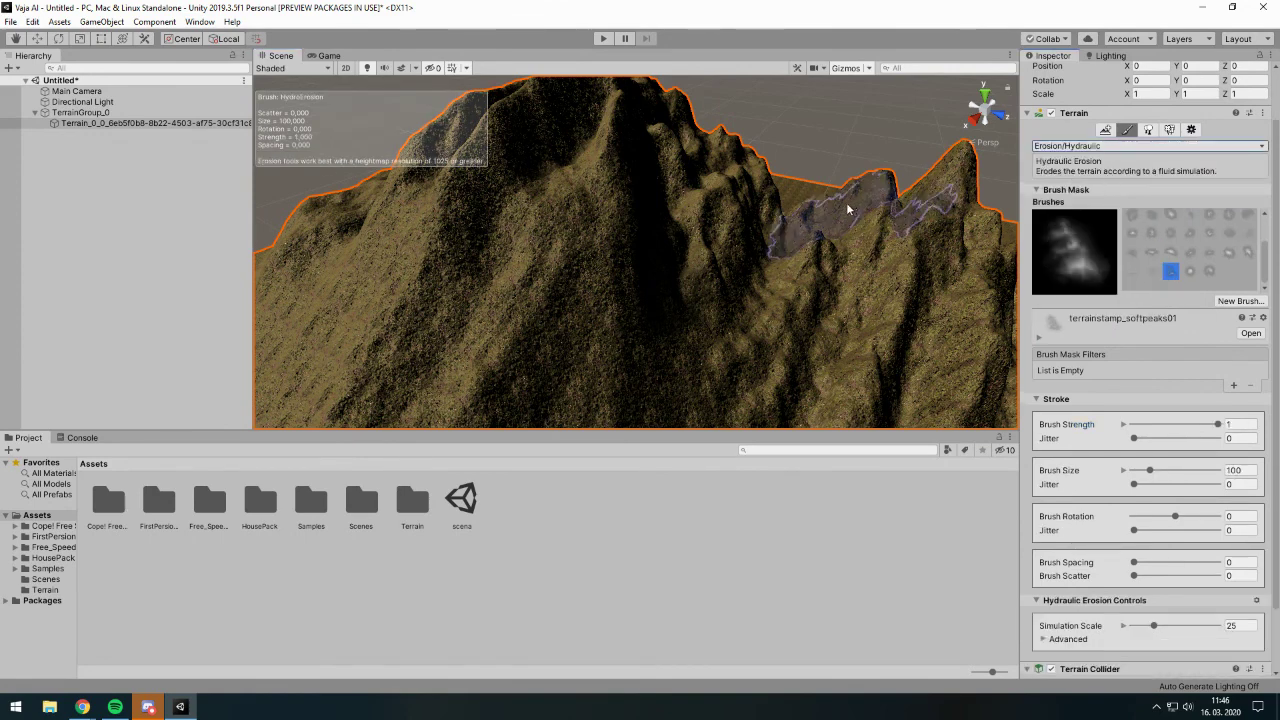
{"action": "scroll", "coordinate": [735, 222], "scroll_direction": "down", "scroll_amount": 3}
{"action": "scroll", "coordinate": [780, 202], "scroll_direction": "down", "scroll_amount": 2}
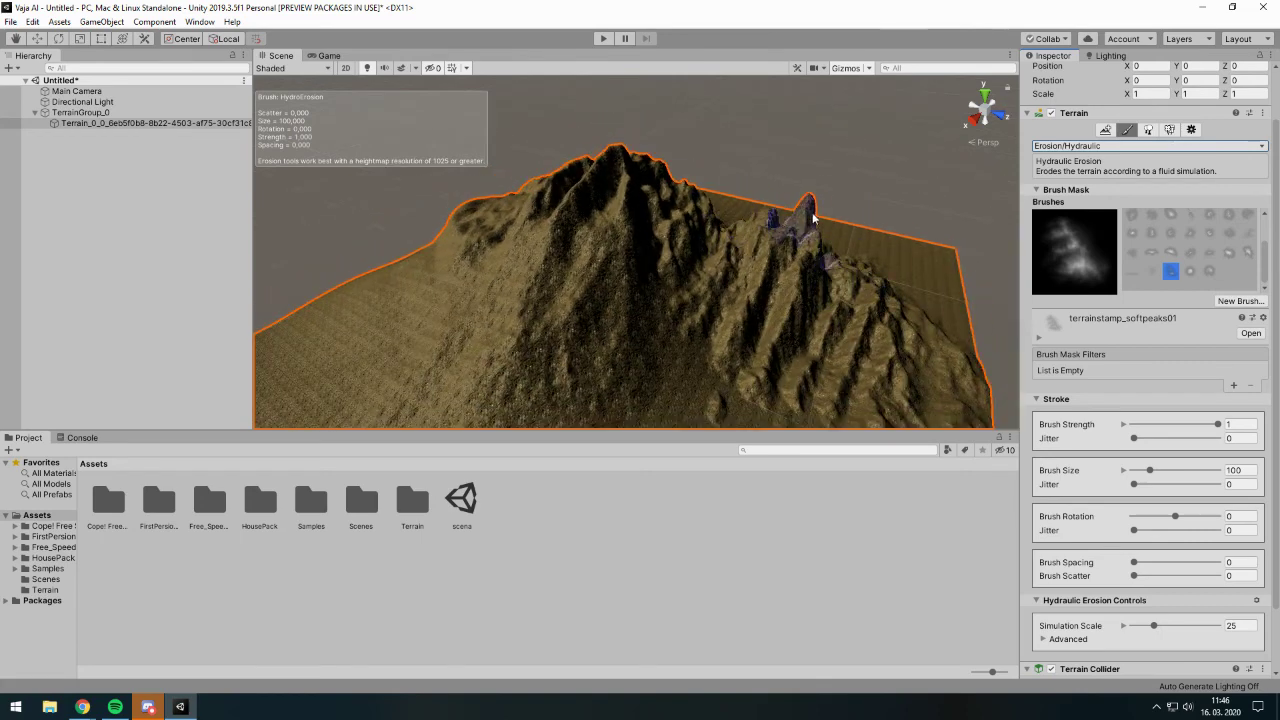
{"action": "scroll", "coordinate": [841, 294], "scroll_direction": "up", "scroll_amount": 1}
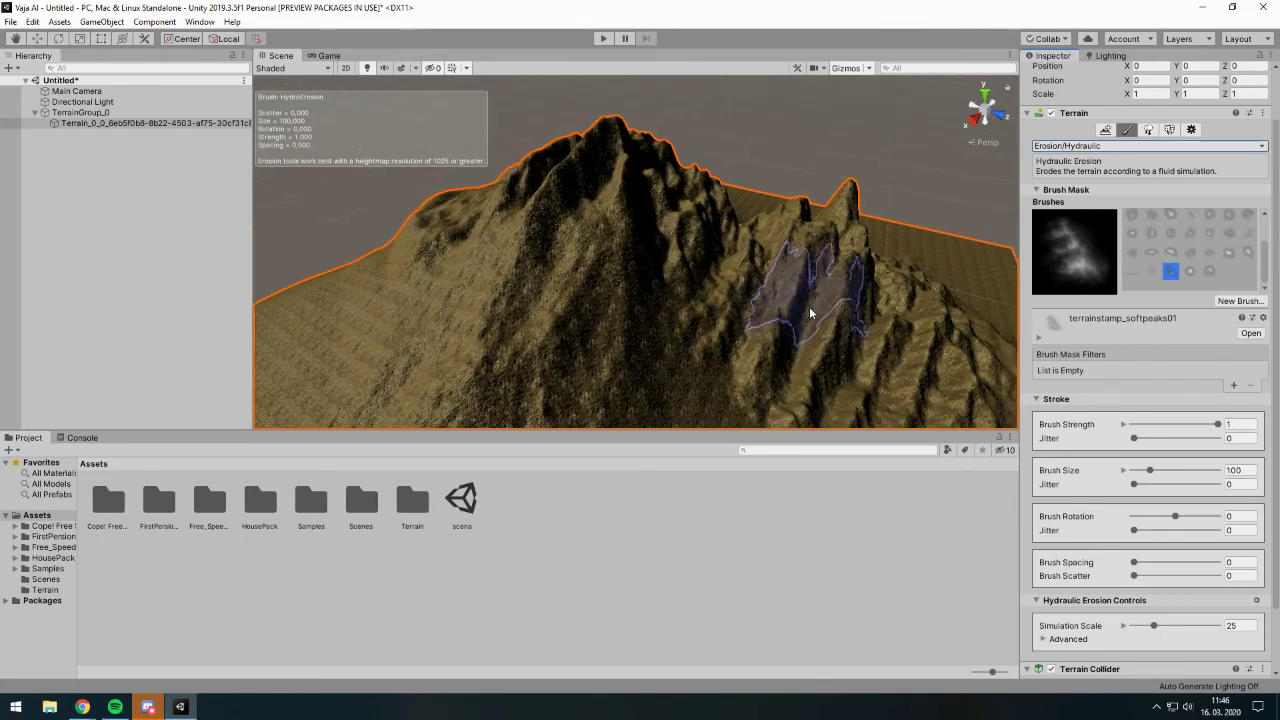
{"action": "scroll", "coordinate": [810, 294], "scroll_direction": "up", "scroll_amount": 1}
{"action": "scroll", "coordinate": [812, 299], "scroll_direction": "up", "scroll_amount": 1}
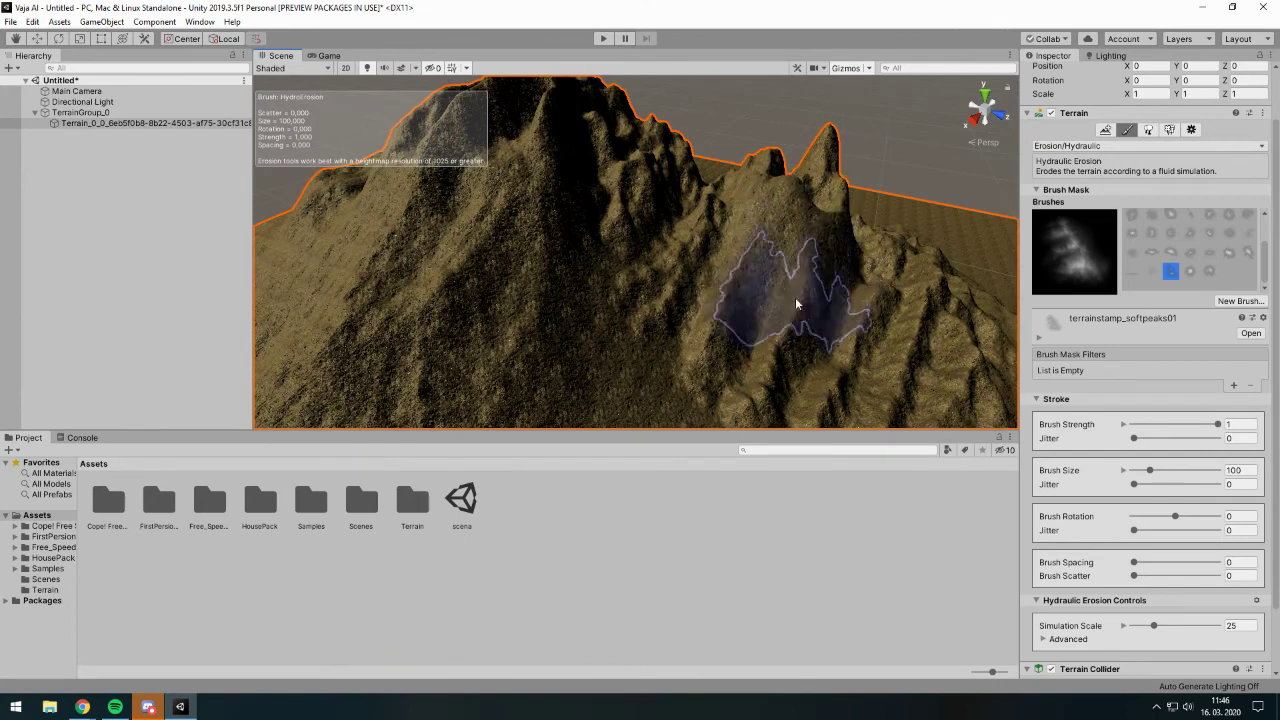
- Deselect and reselect the terrain so its tool settings show again
{"action": "left_click", "coordinate": [744, 162]}
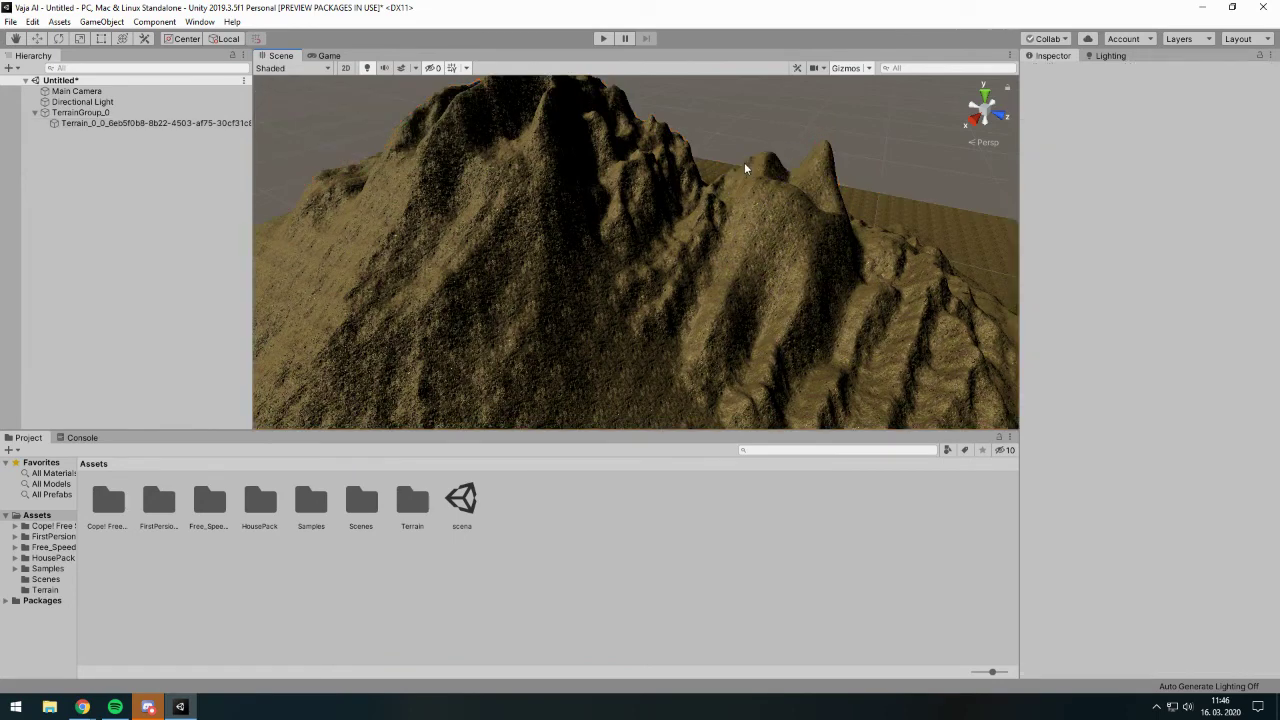
{"action": "left_click", "coordinate": [836, 212]}
{"action": "left_click", "coordinate": [822, 155]}
{"action": "left_click", "coordinate": [836, 244]}
- Switch the brush to Thermal Erosion at strength 0.11, size 76, and view the mountain's other side
{"action": "left_click", "coordinate": [1100, 204]}
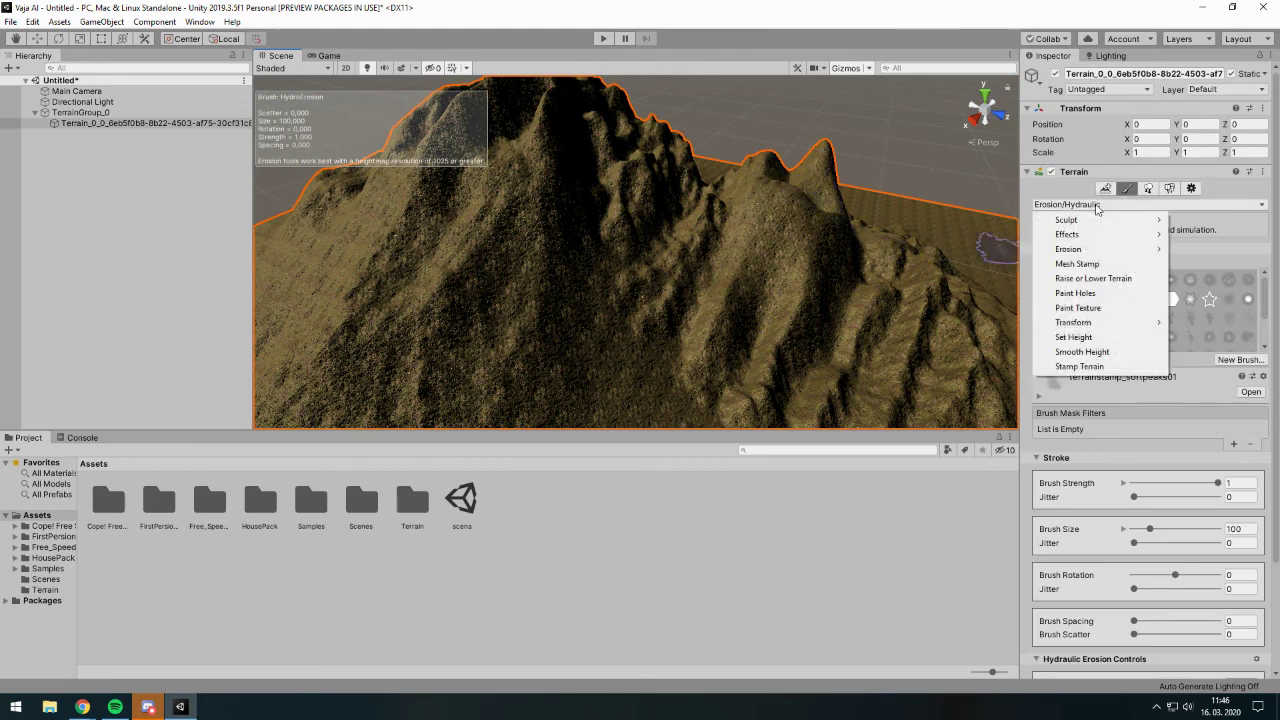
{"action": "mouse_move", "coordinate": [1097, 254]}
{"action": "left_click", "coordinate": [1225, 266]}
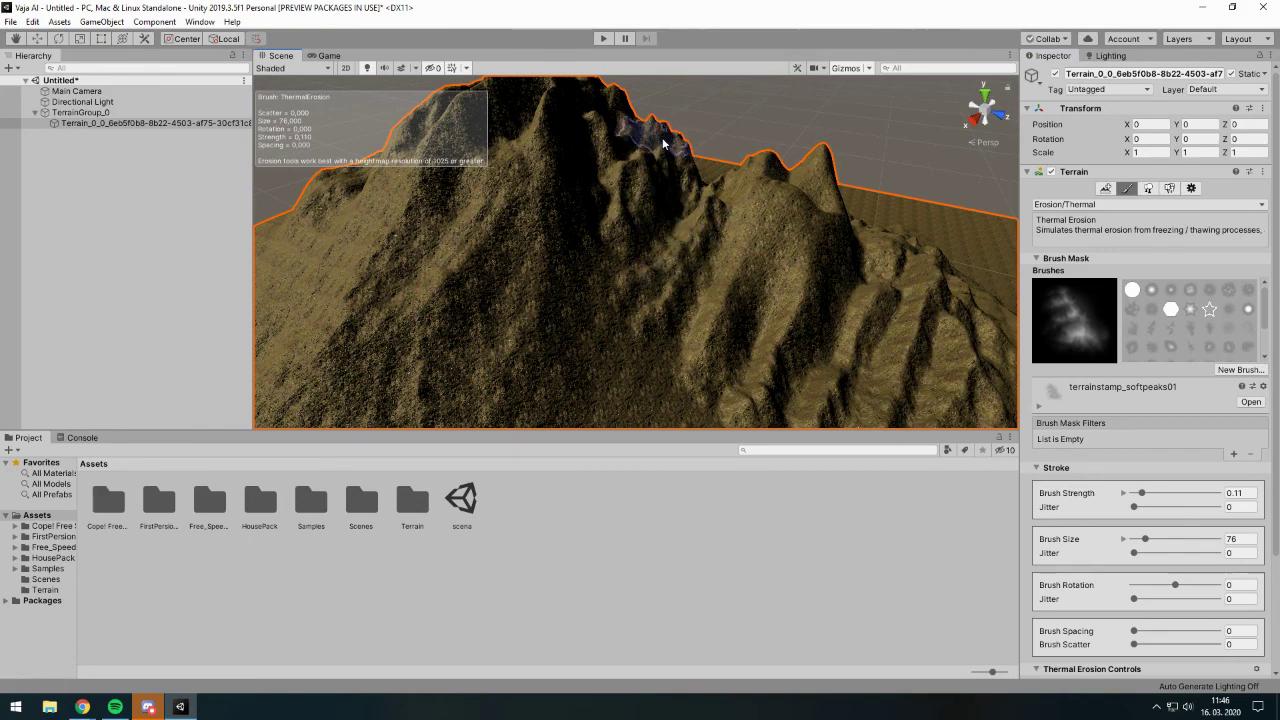
{"action": "mouse_move", "coordinate": [584, 213]}
{"action": "left_mouse_down", "text": "alt"}
{"action": "mouse_move", "coordinate": [677, 277]}
{"action": "mouse_move", "coordinate": [633, 211]}
{"action": "left_mouse_up", "text": "alt"}
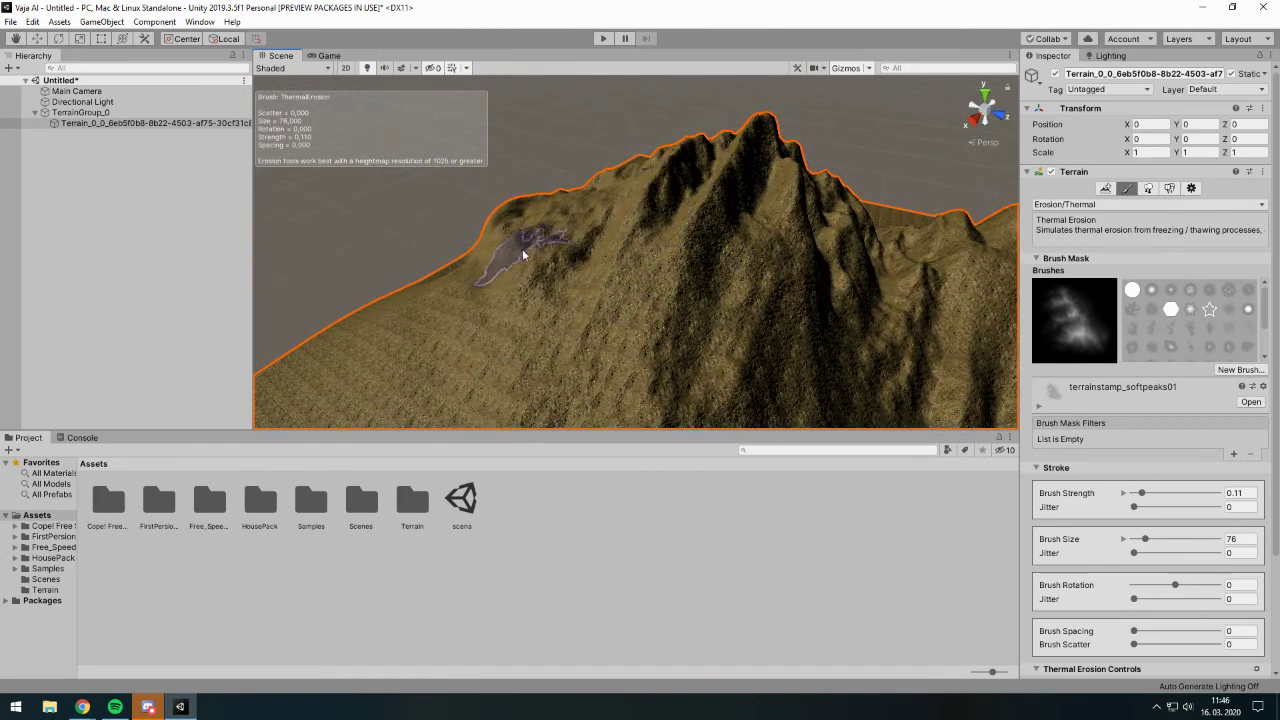
{"action": "left_click", "coordinate": [1065, 205]}
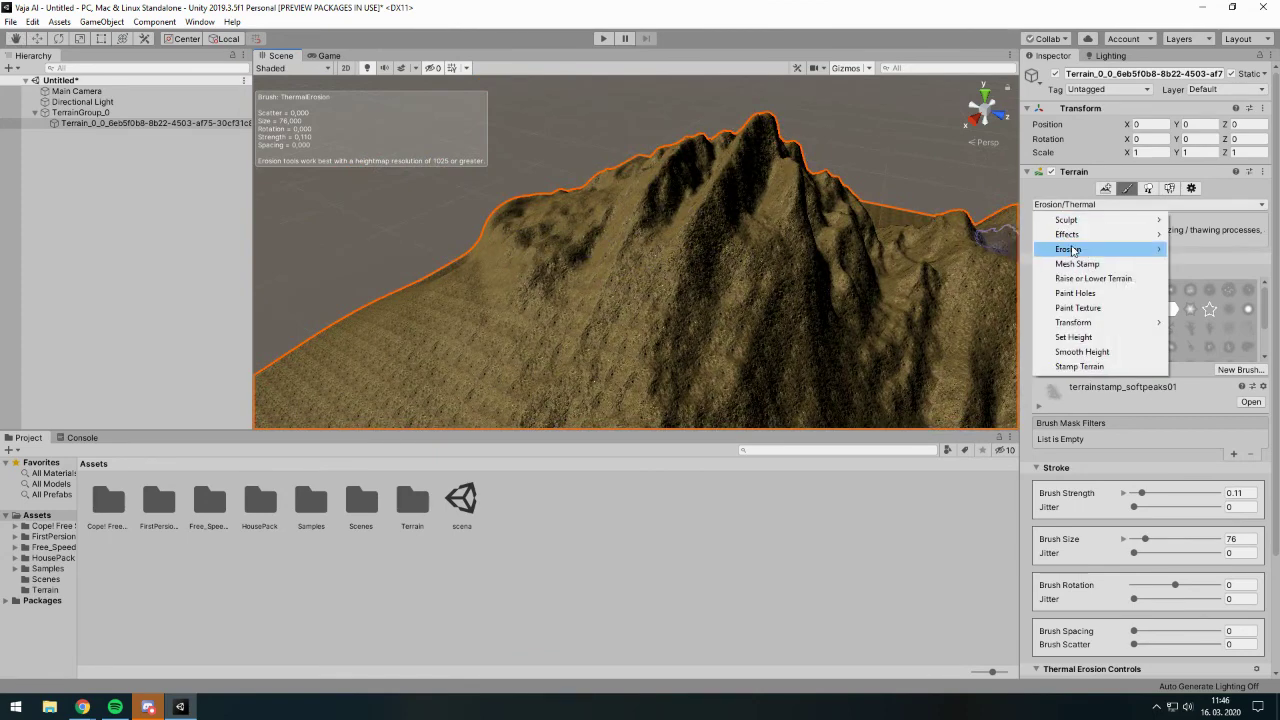
- Switch to Wind Erosion at strength 1, size 100, and sweep it over the mountain slopes
{"action": "mouse_move", "coordinate": [1080, 249]}
{"action": "left_click", "coordinate": [1214, 280]}
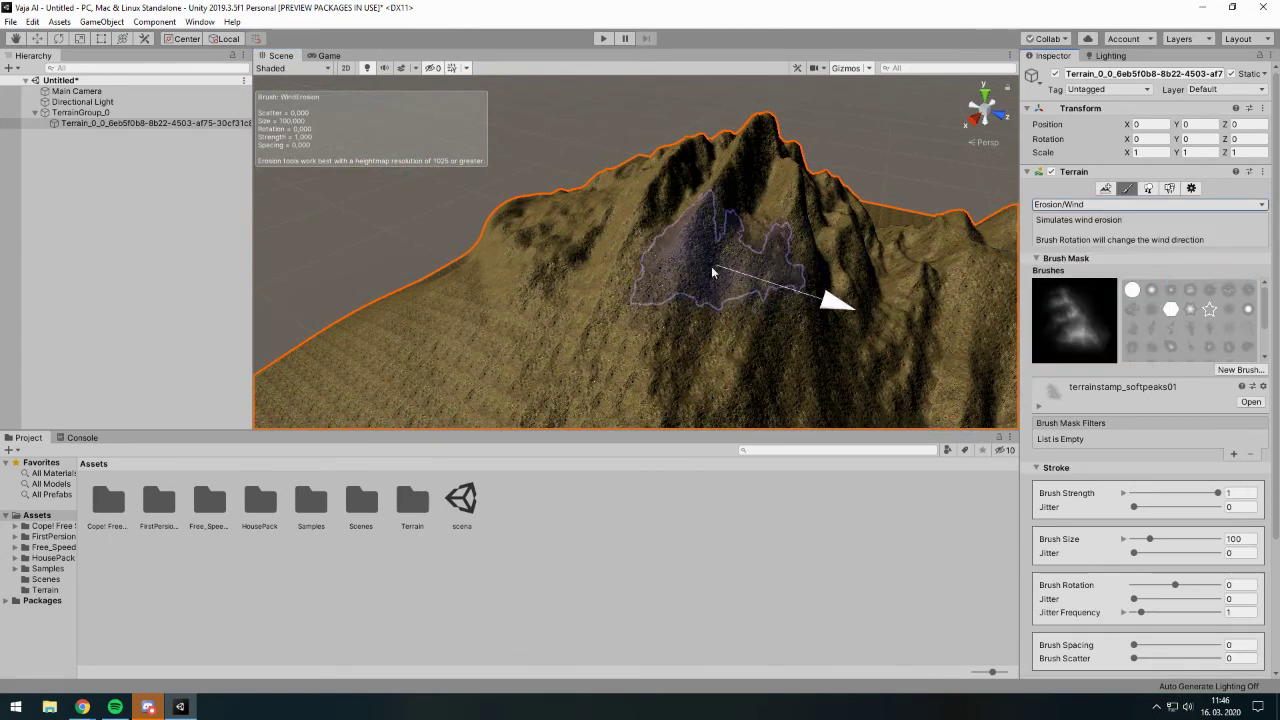
{"action": "mouse_move", "coordinate": [634, 249]}
{"action": "left_mouse_down", "text": "alt"}
{"action": "mouse_move", "coordinate": [729, 275]}
{"action": "mouse_move", "coordinate": [800, 318]}
{"action": "mouse_move", "coordinate": [743, 290]}
{"action": "mouse_move", "coordinate": [725, 195]}
{"action": "mouse_move", "coordinate": [631, 249]}
{"action": "left_mouse_up", "text": "alt"}
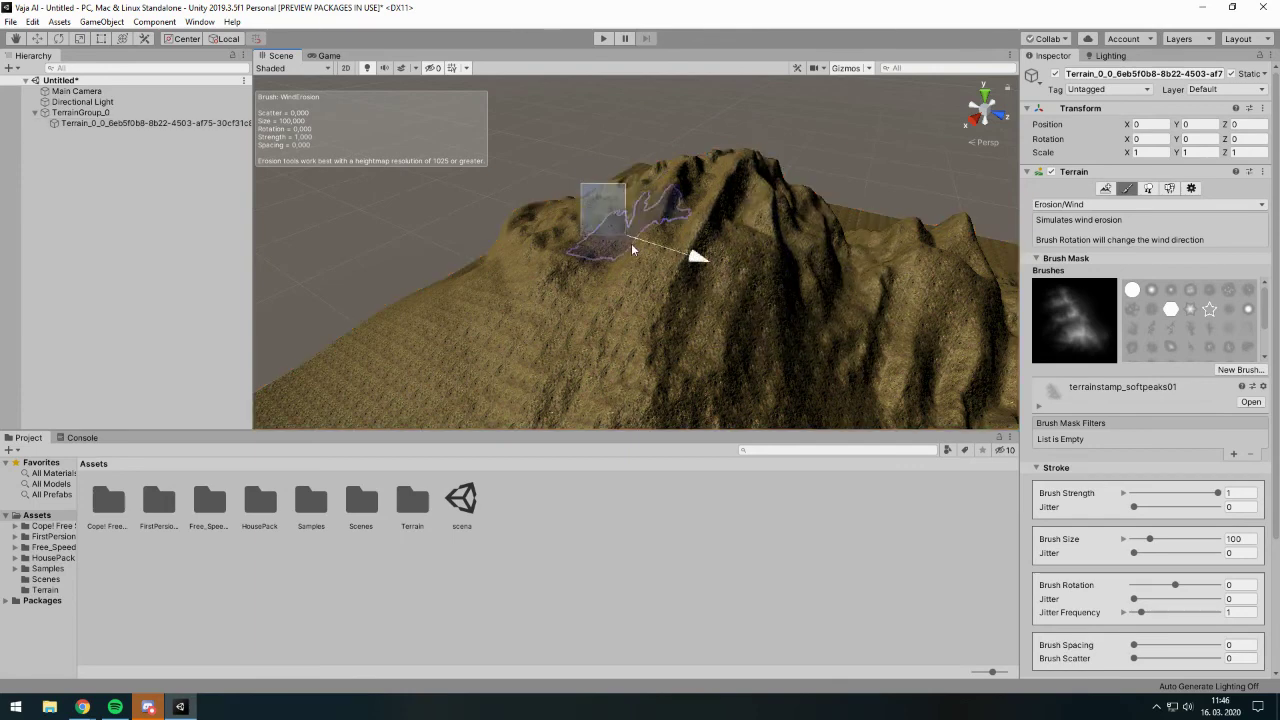
{"action": "key", "text": "shift+d"}
{"action": "left_click", "coordinate": [532, 233]}
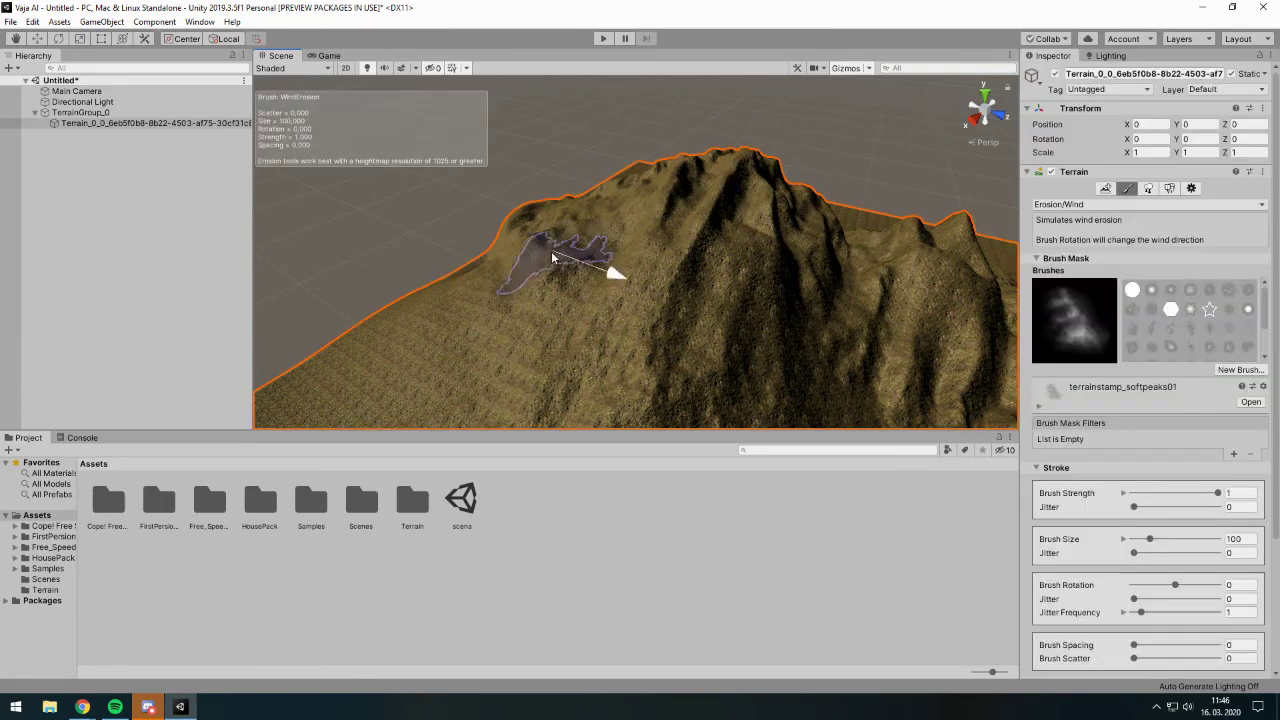
{"action": "mouse_move", "coordinate": [604, 215]}
{"action": "left_mouse_down", "text": "alt"}
{"action": "mouse_move", "coordinate": [783, 289]}
{"action": "mouse_move", "coordinate": [700, 329]}
{"action": "left_mouse_up", "text": "alt"}
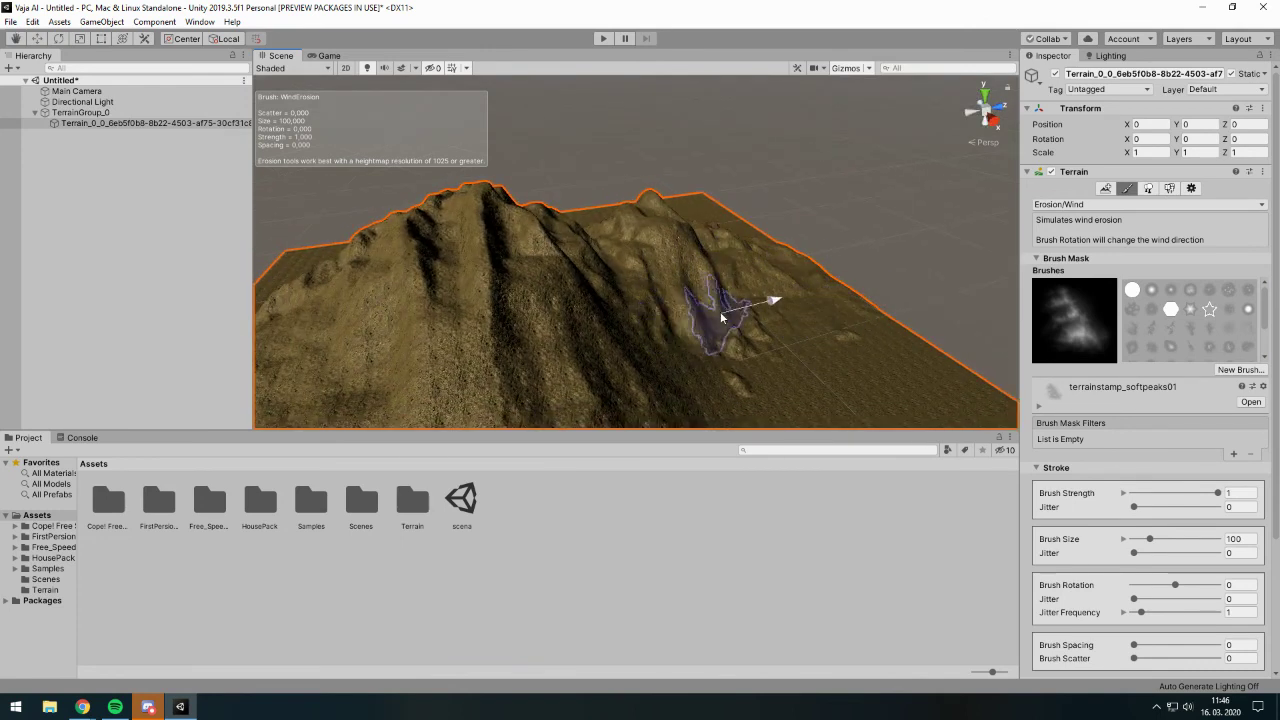
{"action": "mouse_move", "coordinate": [404, 306]}
{"action": "left_mouse_down", "text": "alt"}
{"action": "mouse_move", "coordinate": [450, 354]}
{"action": "mouse_move", "coordinate": [614, 360]}
{"action": "mouse_move", "coordinate": [590, 300]}
{"action": "left_mouse_up", "text": "alt"}
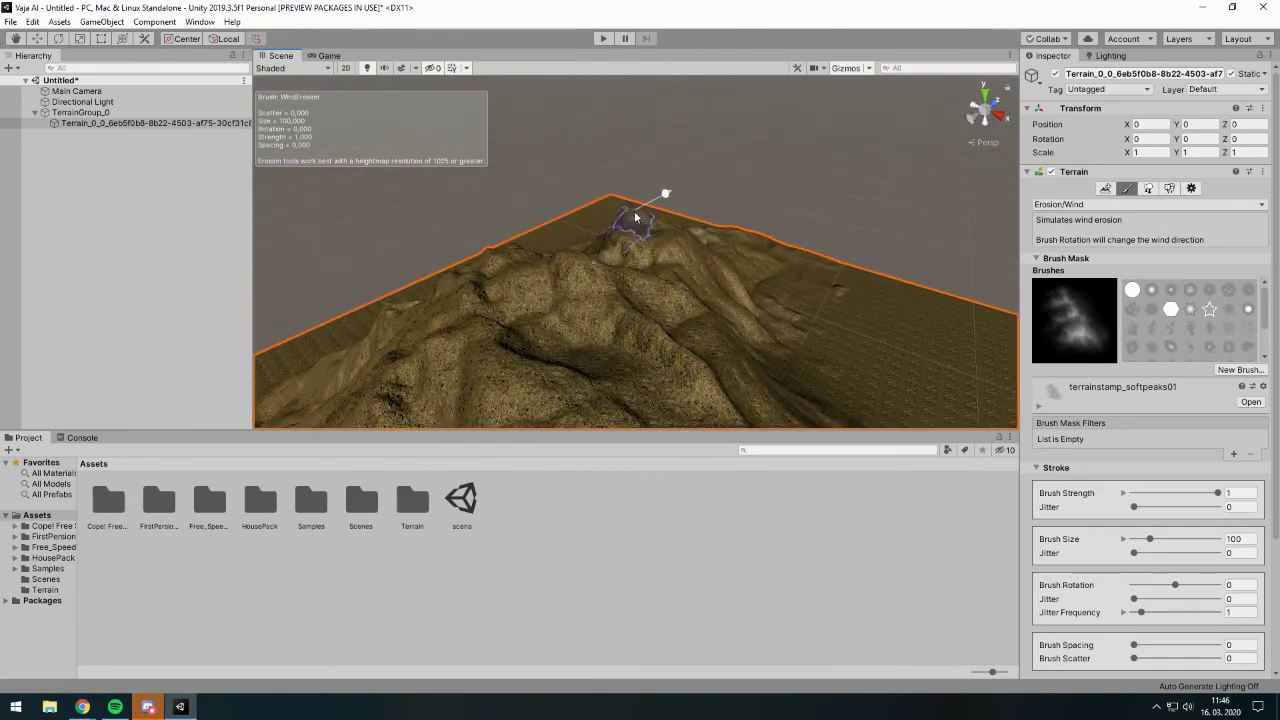
{"action": "left_click_drag", "start_coordinate": [633, 213], "coordinate": [781, 289], "text": "alt"}
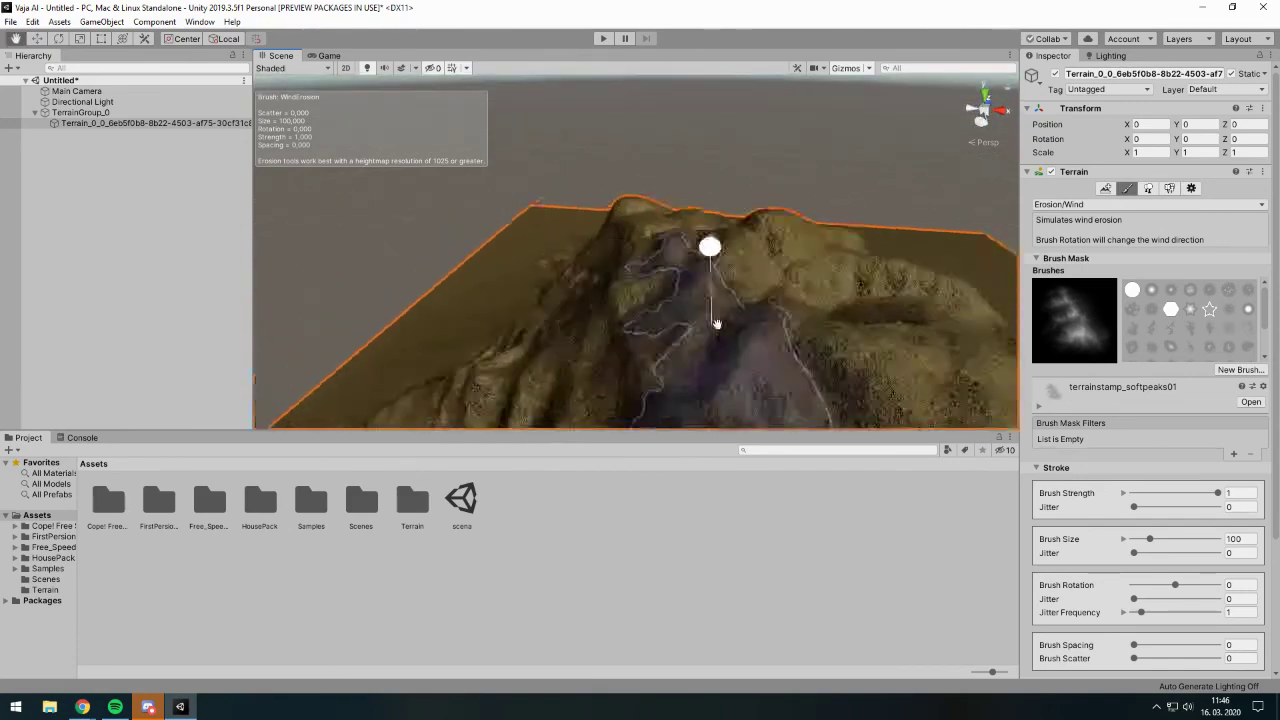
{"action": "mouse_move", "coordinate": [791, 332]}
{"action": "left_mouse_down", "text": "alt"}
{"action": "mouse_move", "coordinate": [881, 266]}
{"action": "mouse_move", "coordinate": [768, 257]}
{"action": "mouse_move", "coordinate": [866, 264]}
{"action": "left_mouse_up", "text": "alt"}
- Reselect the terrain and keep wind-eroding the ridges from new angles
{"action": "key", "text": "shift+d"}
{"action": "left_click", "coordinate": [745, 310]}
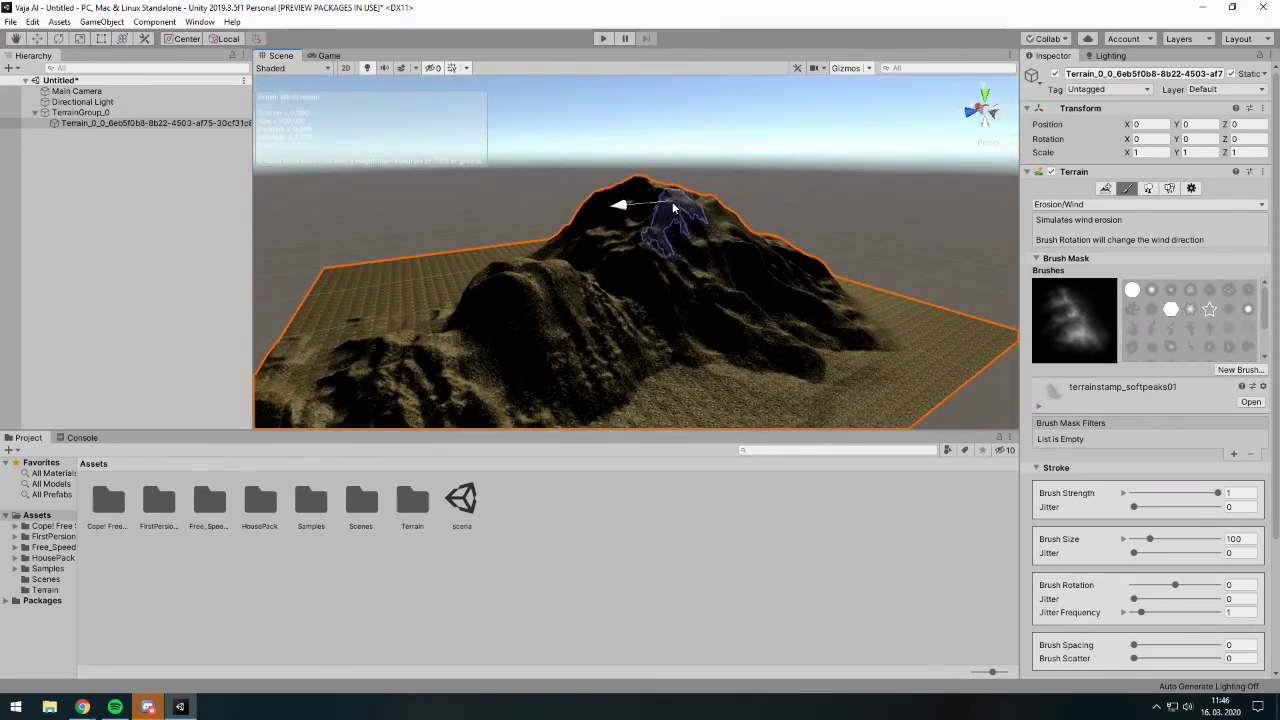
{"action": "left_click_drag", "start_coordinate": [672, 201], "coordinate": [446, 298], "text": "alt"}
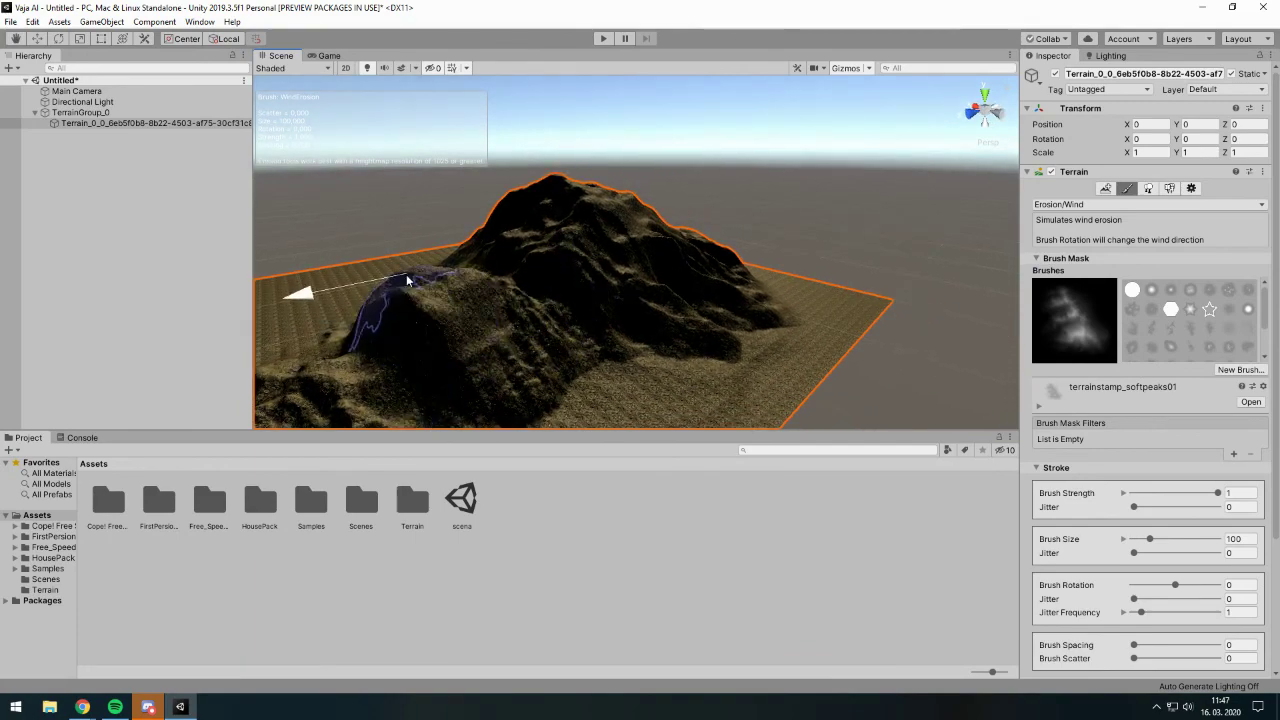
{"action": "mouse_move", "coordinate": [400, 343]}
{"action": "left_mouse_down", "text": "alt"}
{"action": "mouse_move", "coordinate": [582, 314]}
{"action": "mouse_move", "coordinate": [804, 309]}
{"action": "mouse_move", "coordinate": [624, 263]}
{"action": "left_mouse_up", "text": "alt"}
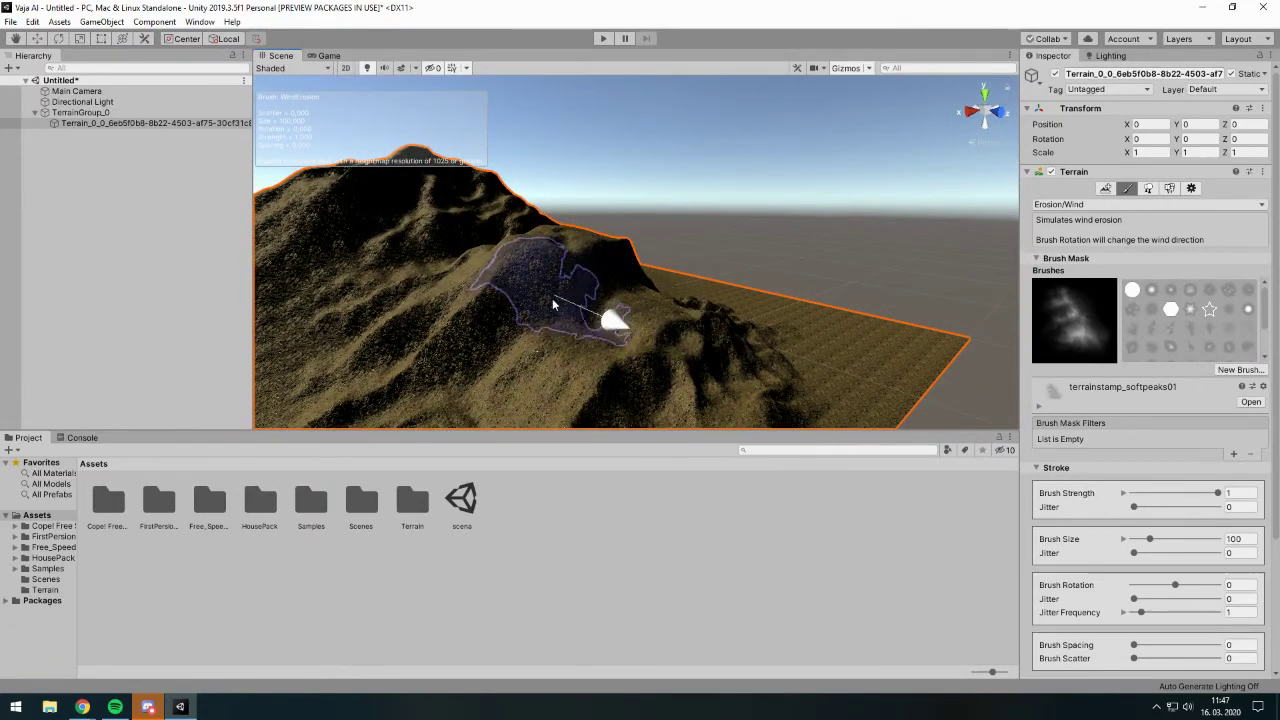
{"action": "mouse_move", "coordinate": [588, 383]}
{"action": "left_mouse_down", "text": "alt"}
{"action": "mouse_move", "coordinate": [666, 308]}
{"action": "mouse_move", "coordinate": [895, 300]}
{"action": "left_mouse_up", "text": "alt"}
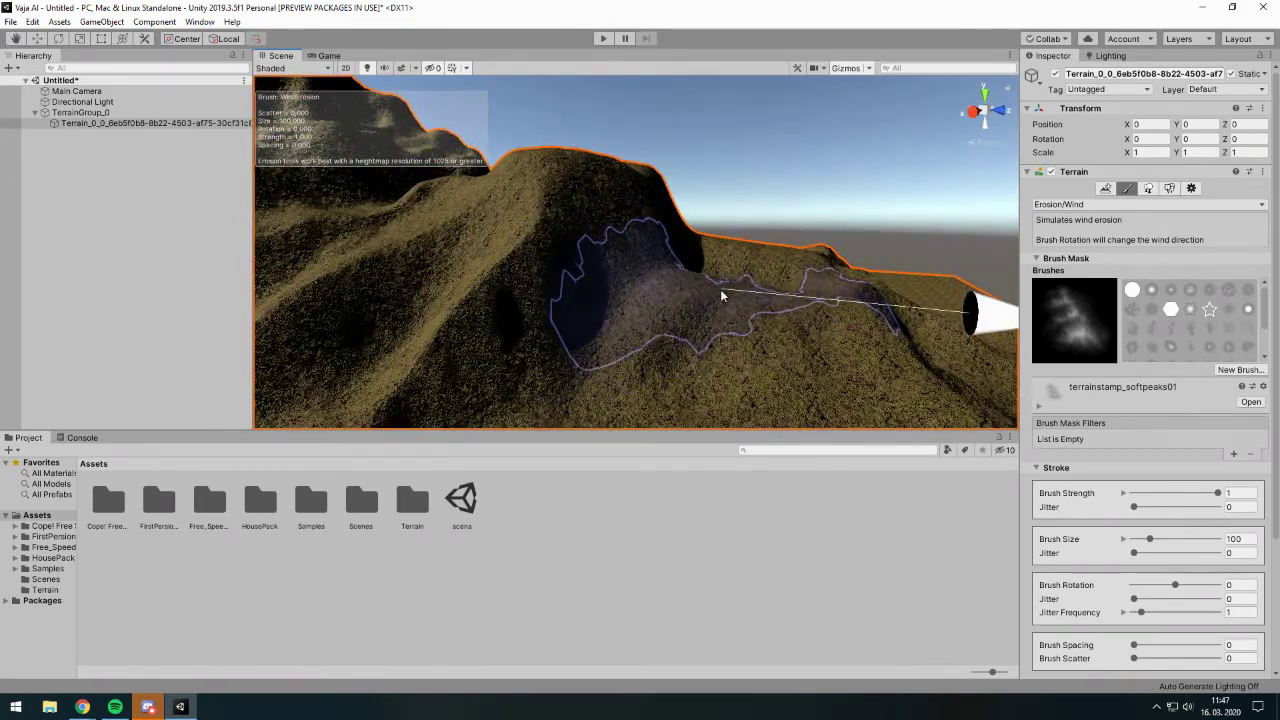
{"action": "left_click", "coordinate": [1112, 205]}
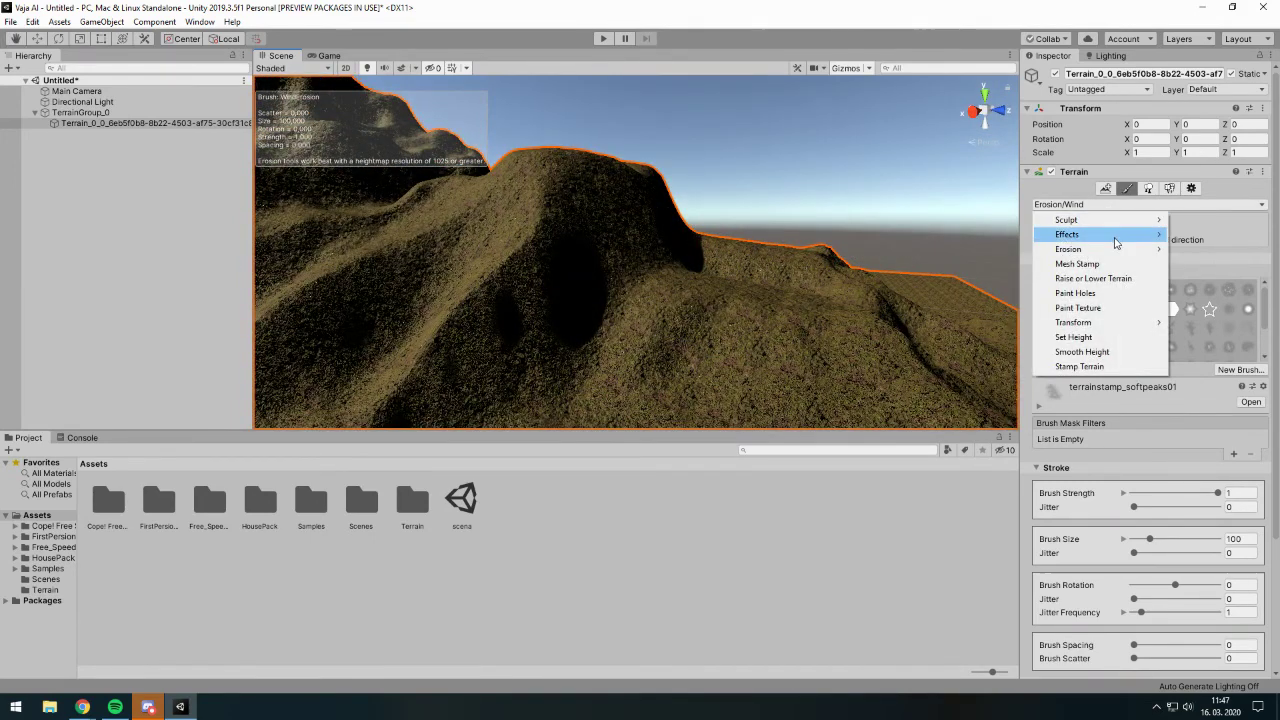
- Return to Thermal Erosion and make another pass along a hillside ridge
{"action": "mouse_move", "coordinate": [1116, 243]}
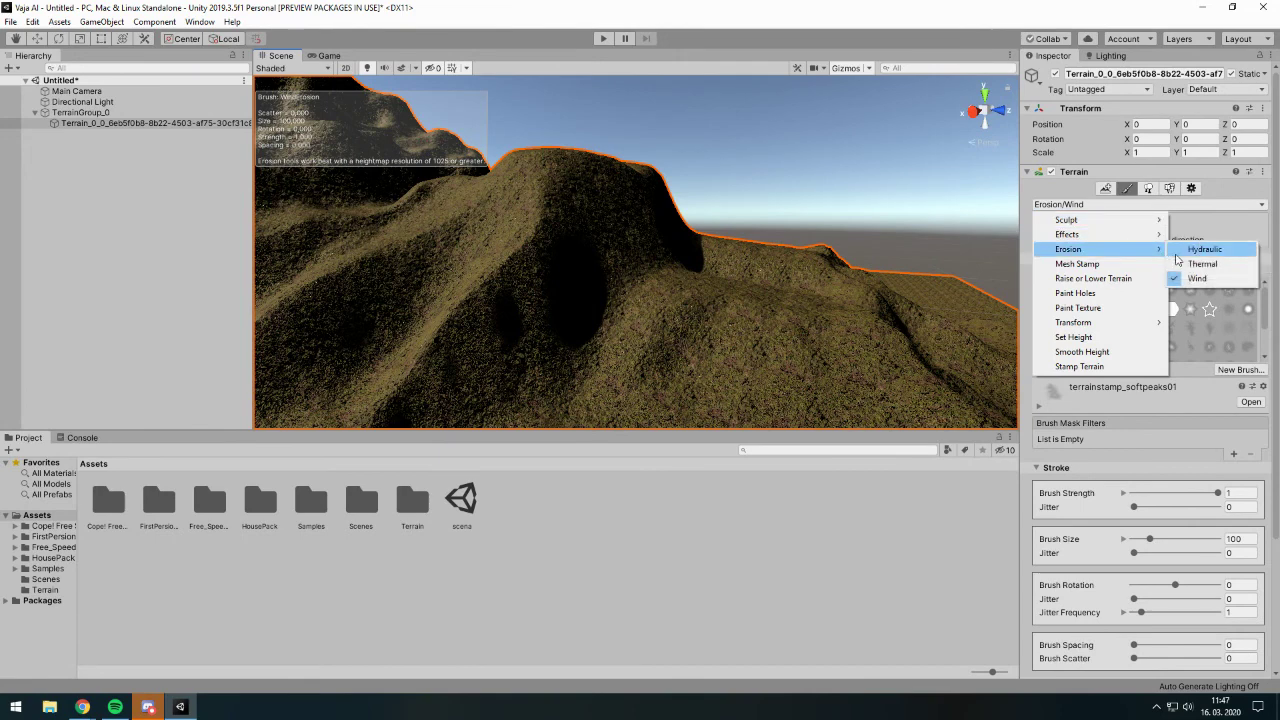
{"action": "left_click", "coordinate": [1200, 264]}
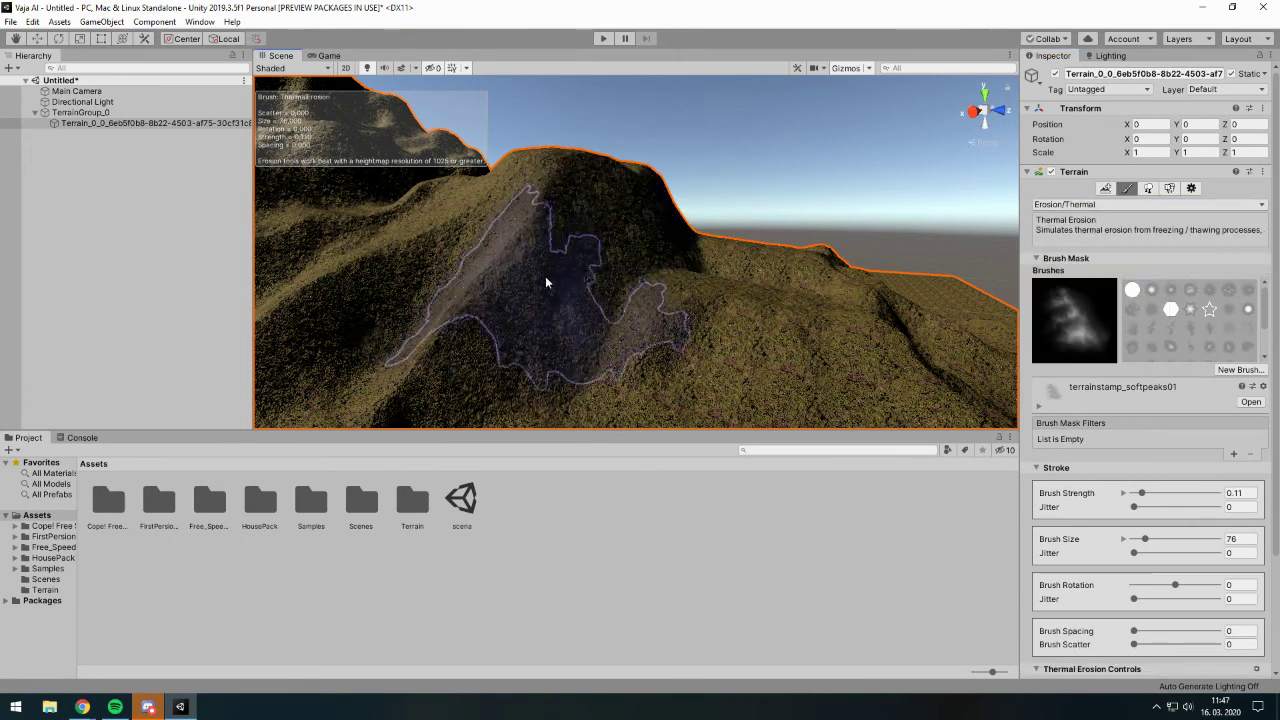
{"action": "scroll", "coordinate": [764, 268], "scroll_direction": "up", "scroll_amount": 5}
{"action": "scroll", "coordinate": [784, 278], "scroll_direction": "down", "scroll_amount": 5}
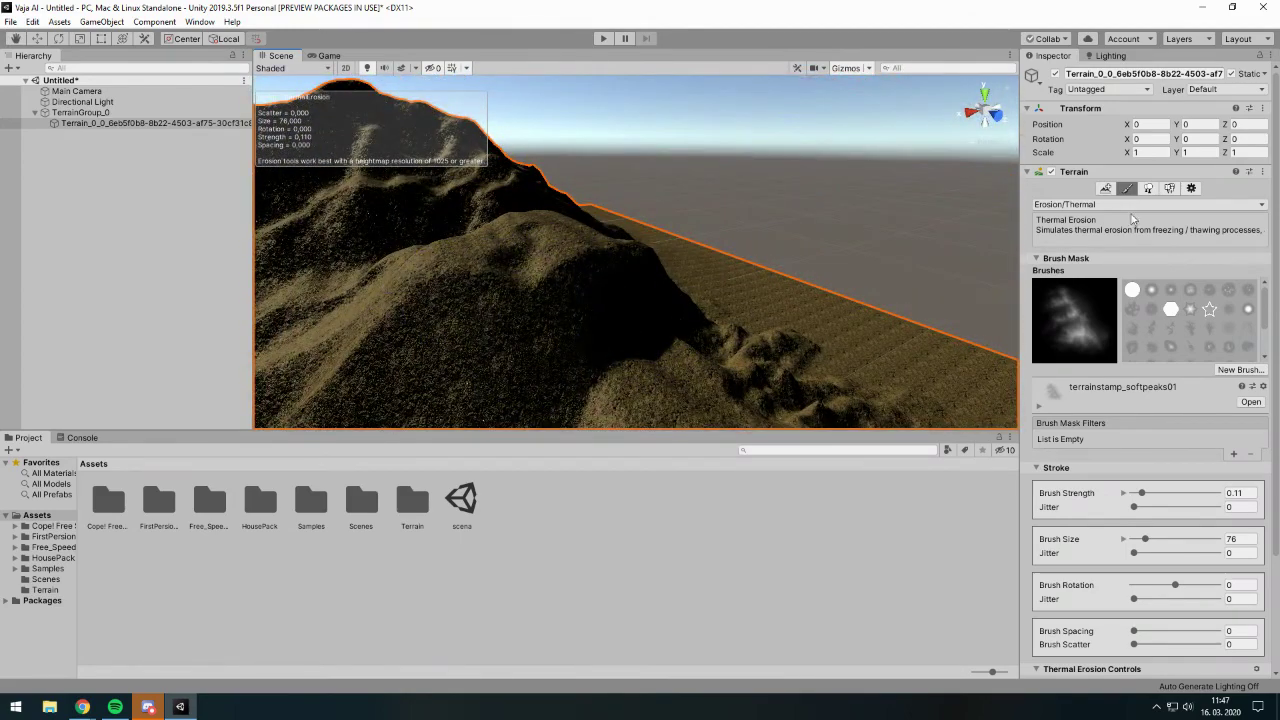
{"action": "left_click", "coordinate": [1103, 206]}
- Use Hydraulic Erosion at strength 1, size 100 to carve gullies across several mountain slopes
{"action": "mouse_move", "coordinate": [1100, 251]}
{"action": "left_click", "coordinate": [1195, 250]}
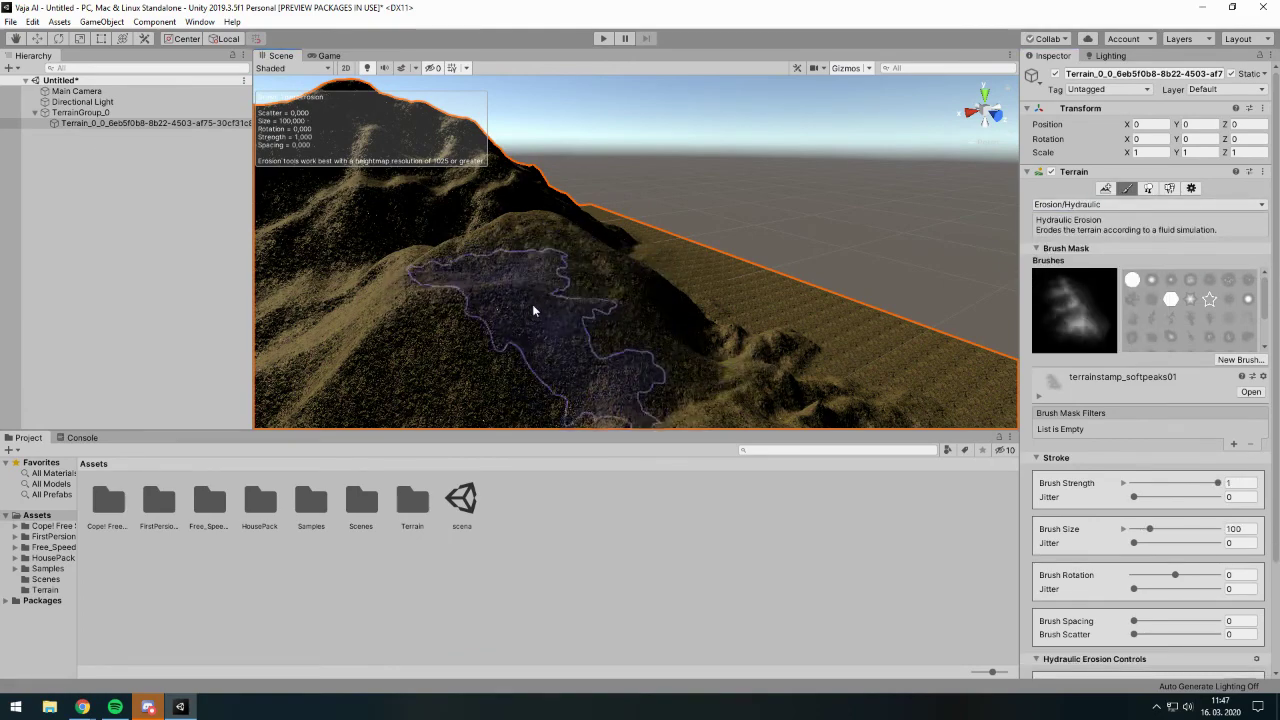
{"action": "mouse_move", "coordinate": [534, 318]}
{"action": "left_mouse_down", "text": "alt"}
{"action": "mouse_move", "coordinate": [669, 349]}
{"action": "mouse_move", "coordinate": [557, 266]}
{"action": "left_mouse_up", "text": "alt"}
{"action": "mouse_move", "coordinate": [555, 256]}
{"action": "middle_mouse_down"}
{"action": "mouse_move", "coordinate": [586, 348]}
{"action": "mouse_move", "coordinate": [663, 352]}
{"action": "middle_mouse_up"}
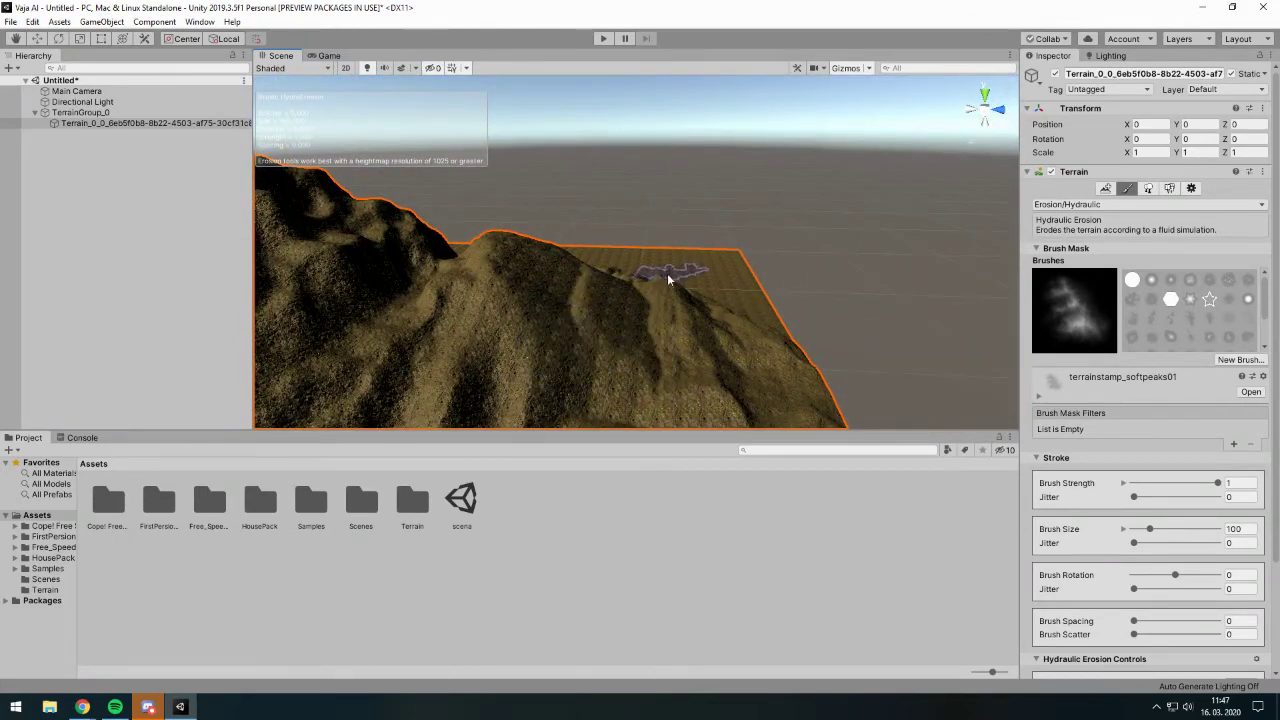
{"action": "middle_click_drag", "start_coordinate": [620, 352], "coordinate": [626, 289]}
{"action": "scroll", "coordinate": [626, 289], "scroll_direction": "down", "scroll_amount": 2}
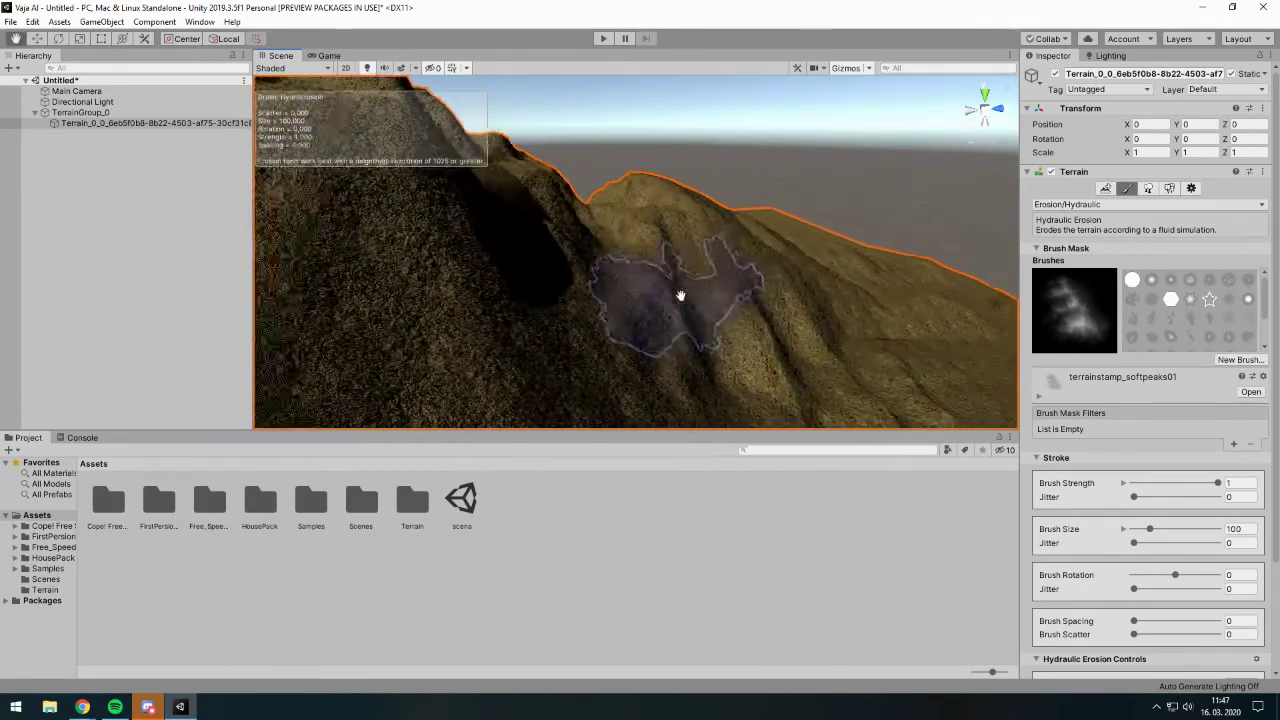
{"action": "scroll", "coordinate": [660, 295], "scroll_direction": "down", "scroll_amount": 2}
{"action": "scroll", "coordinate": [590, 300], "scroll_direction": "down", "scroll_amount": 2}
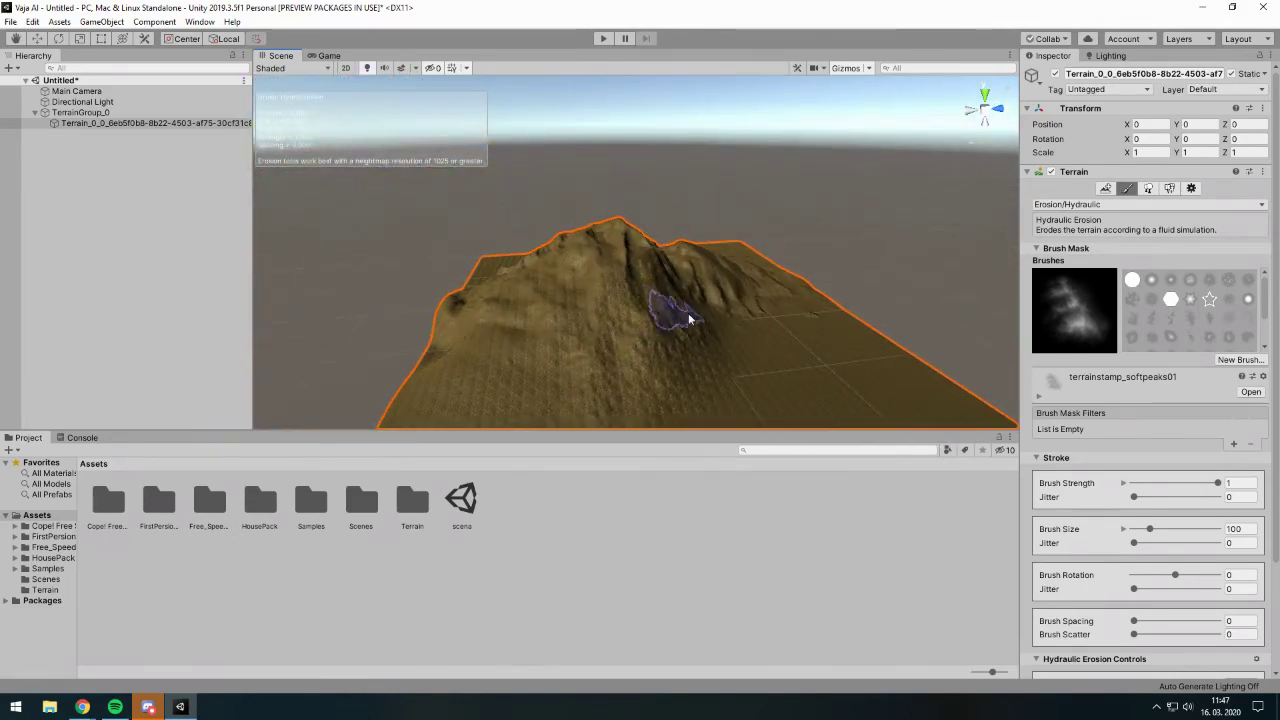
{"action": "mouse_move", "coordinate": [644, 304]}
{"action": "left_mouse_down", "text": "alt"}
{"action": "mouse_move", "coordinate": [707, 313]}
{"action": "mouse_move", "coordinate": [685, 293]}
{"action": "mouse_move", "coordinate": [720, 265]}
{"action": "left_mouse_up", "text": "alt"}
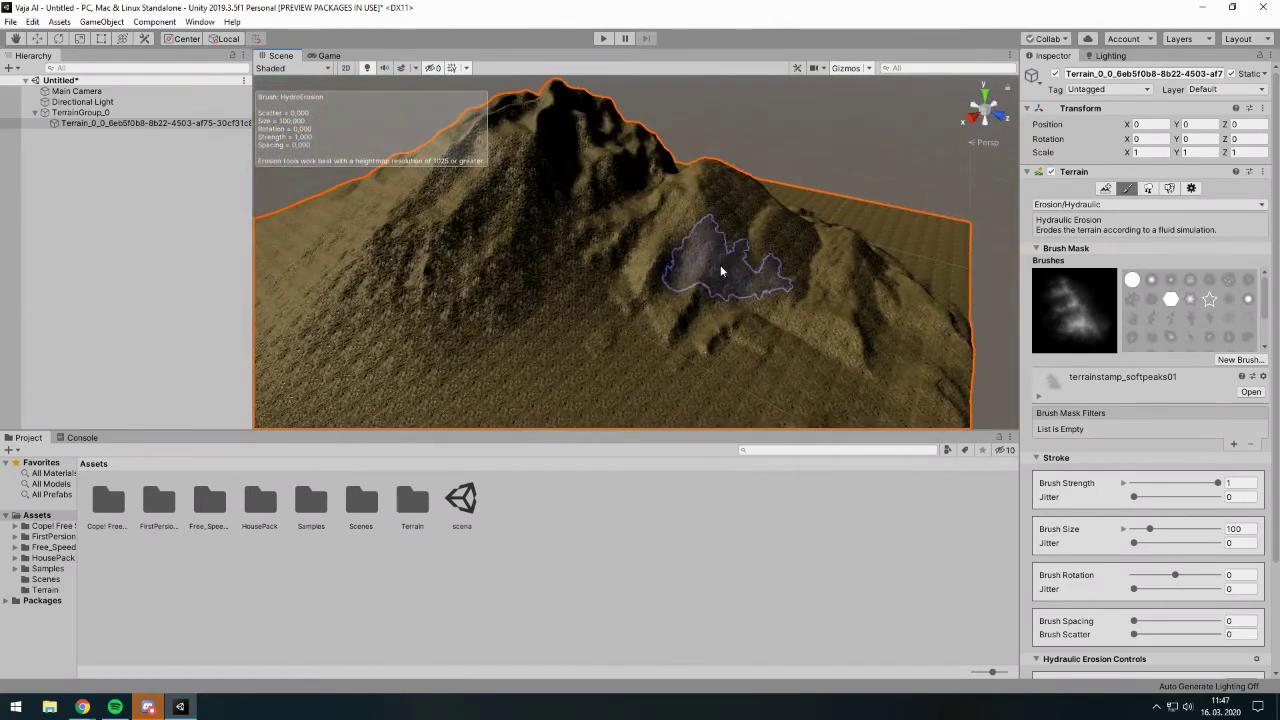
- In a new Chrome tab, search Google Images for 'logarska dolina'
{"action": "mouse_move", "coordinate": [84, 707]}
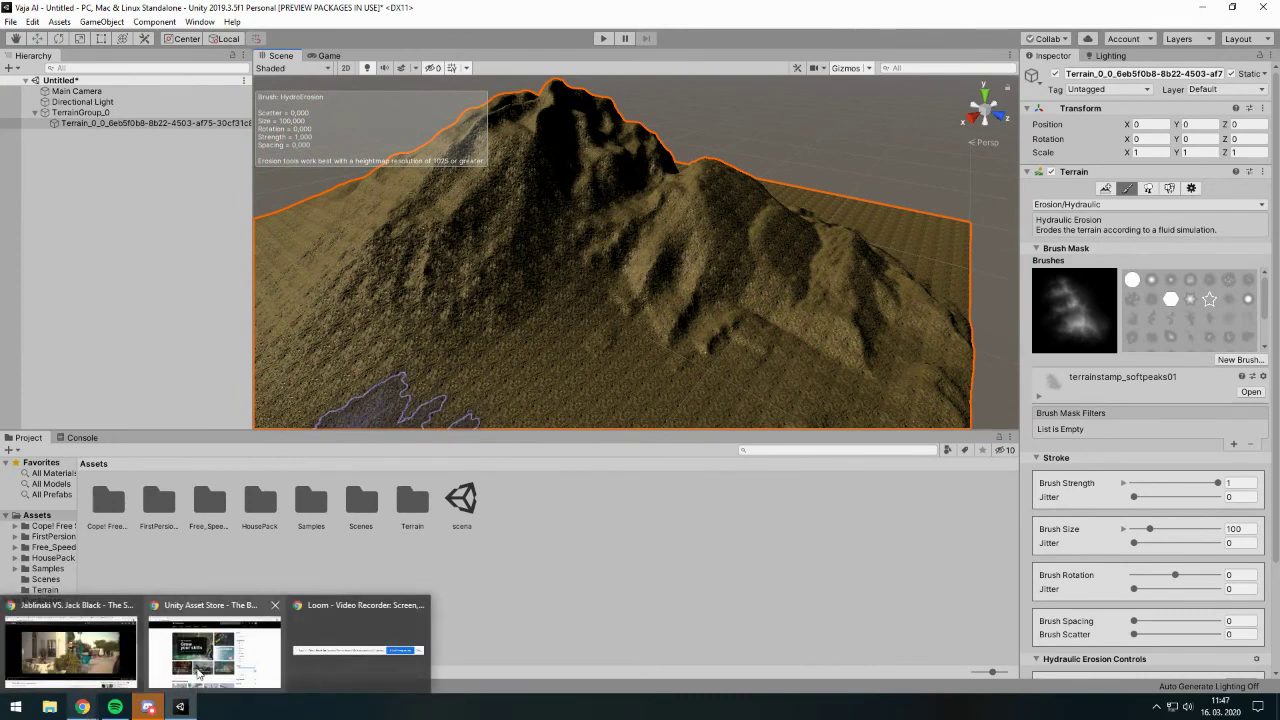
{"action": "left_click", "coordinate": [202, 674]}
{"action": "left_click", "coordinate": [180, 11]}
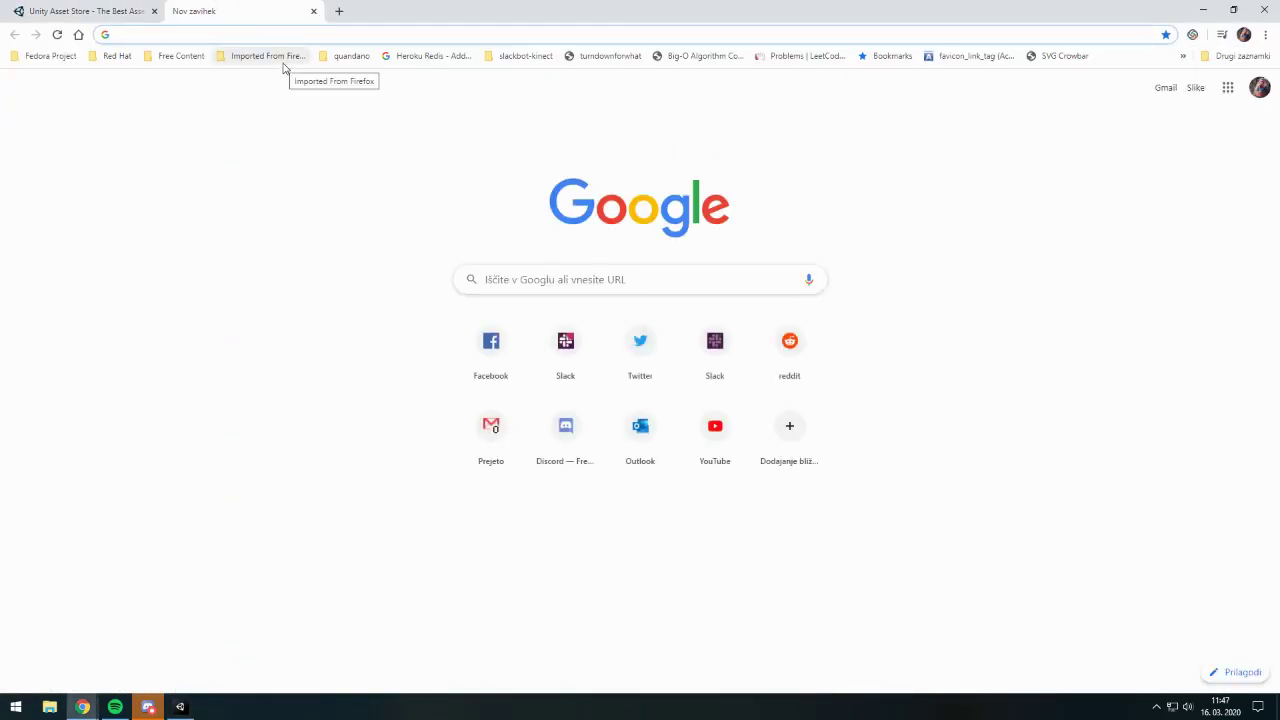
{"action": "type", "text": "logarska dol"}
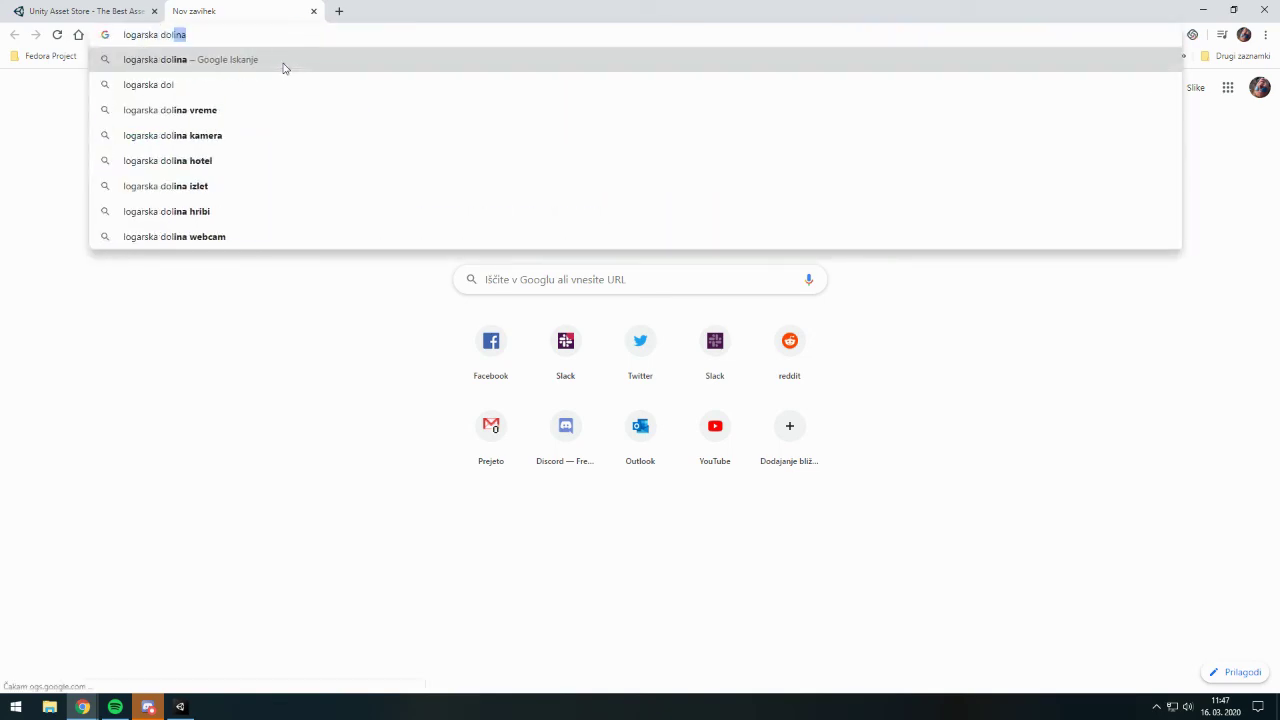
{"action": "left_click", "coordinate": [283, 67]}
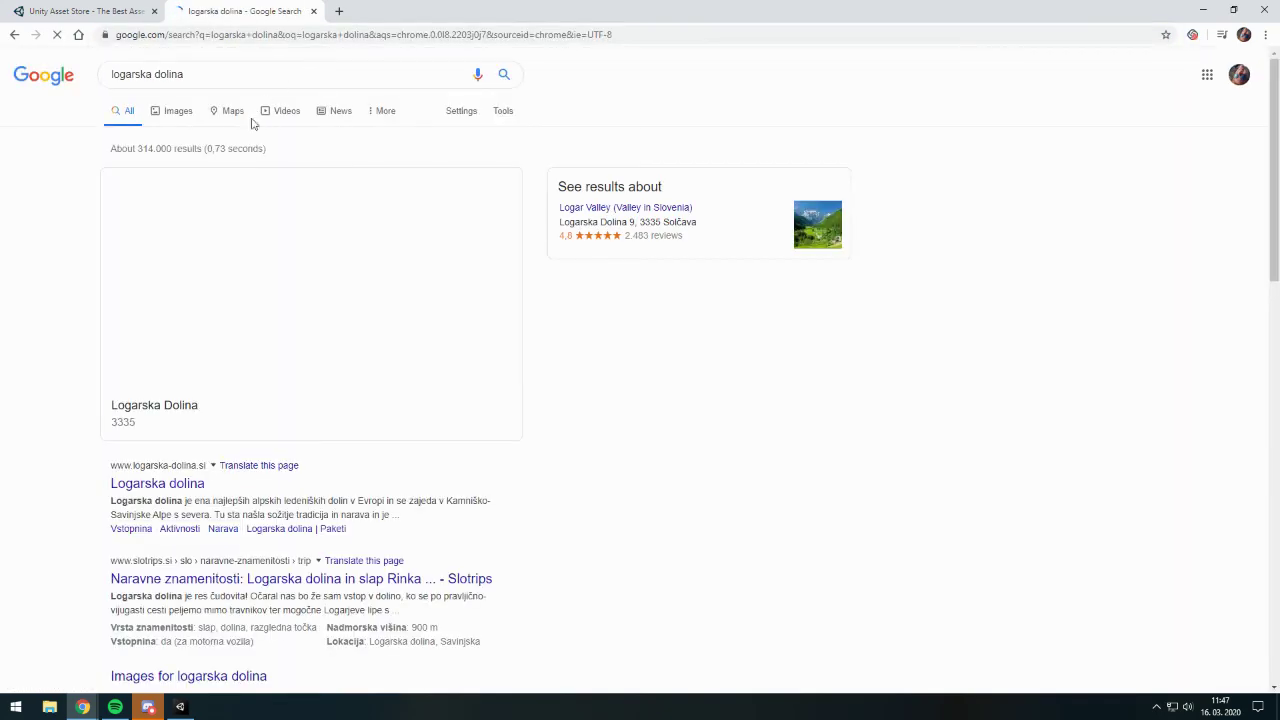
{"action": "left_click", "coordinate": [179, 111]}
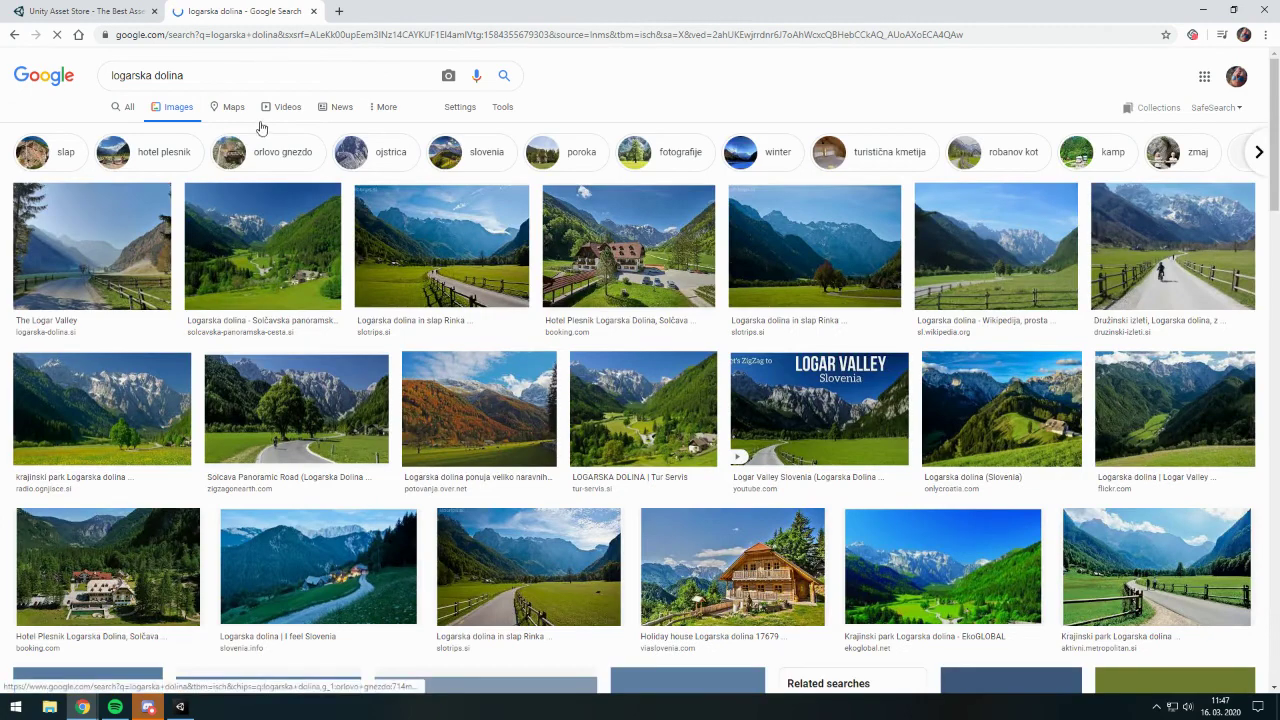
- Preview several Logar Valley landscape photos, then return to the Asset Store tab and Unity
{"action": "left_click", "coordinate": [309, 224]}
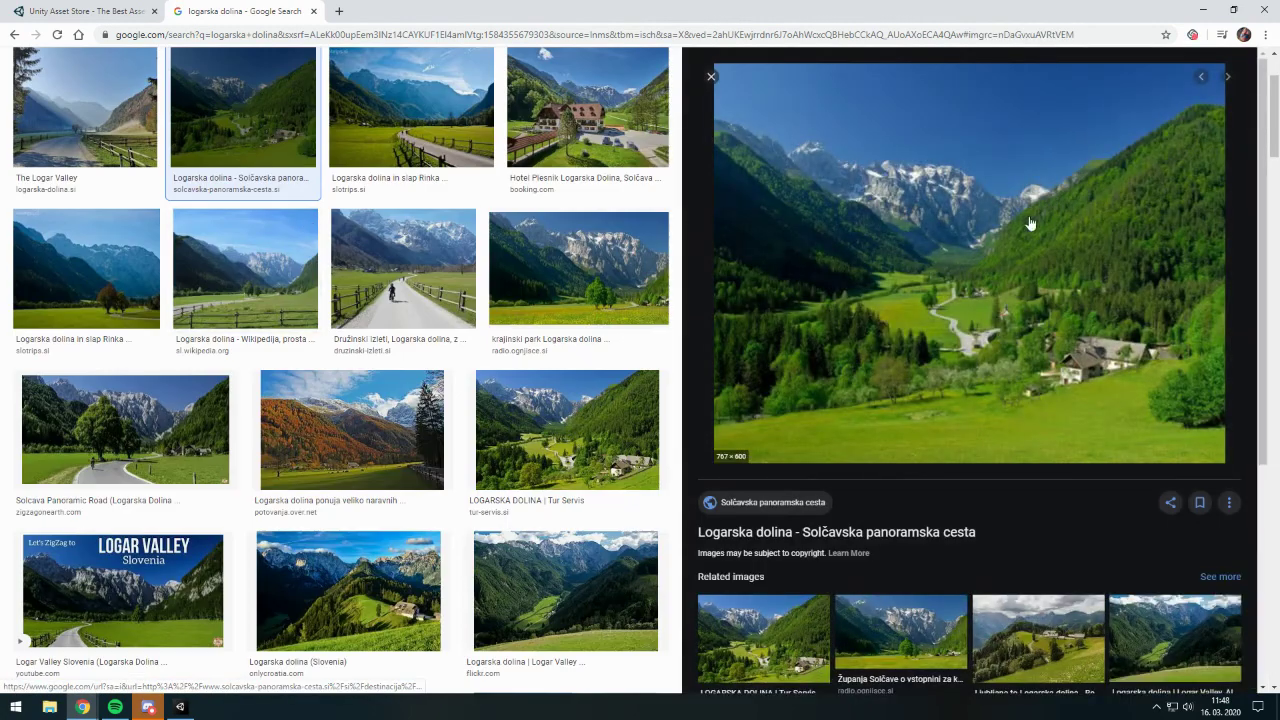
{"action": "left_click", "coordinate": [350, 430]}
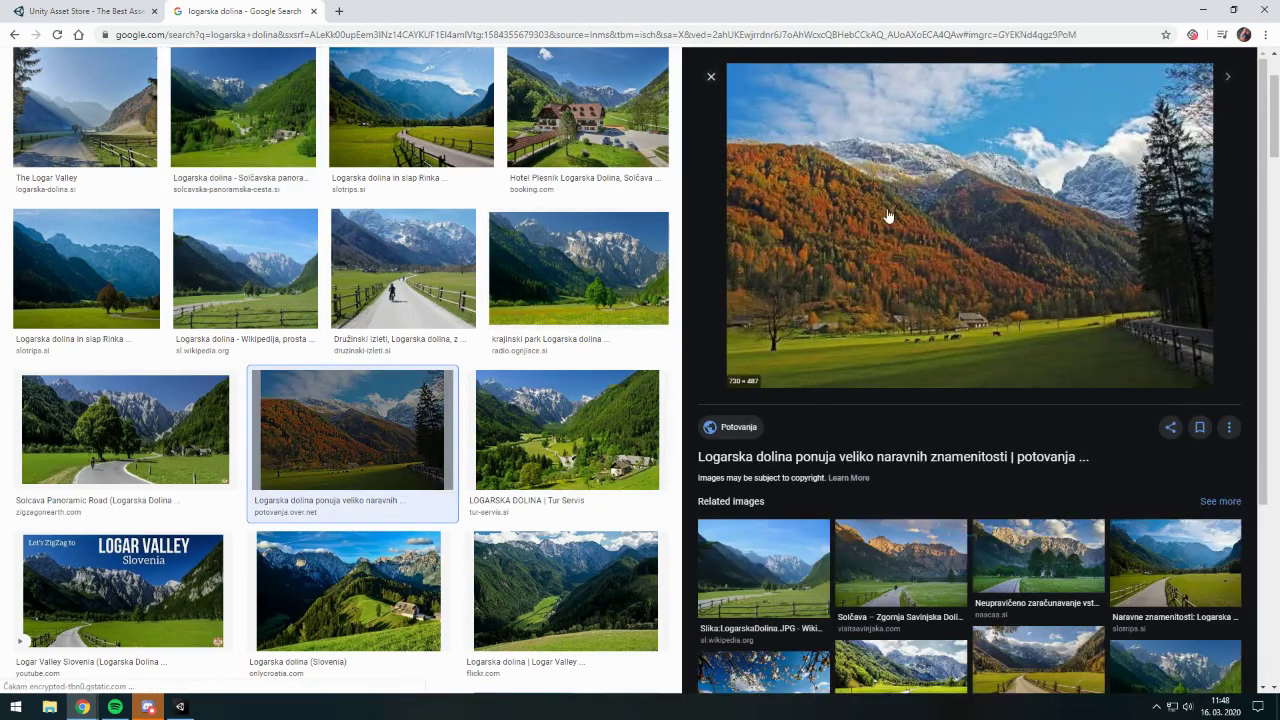
{"action": "left_click", "coordinate": [546, 575]}
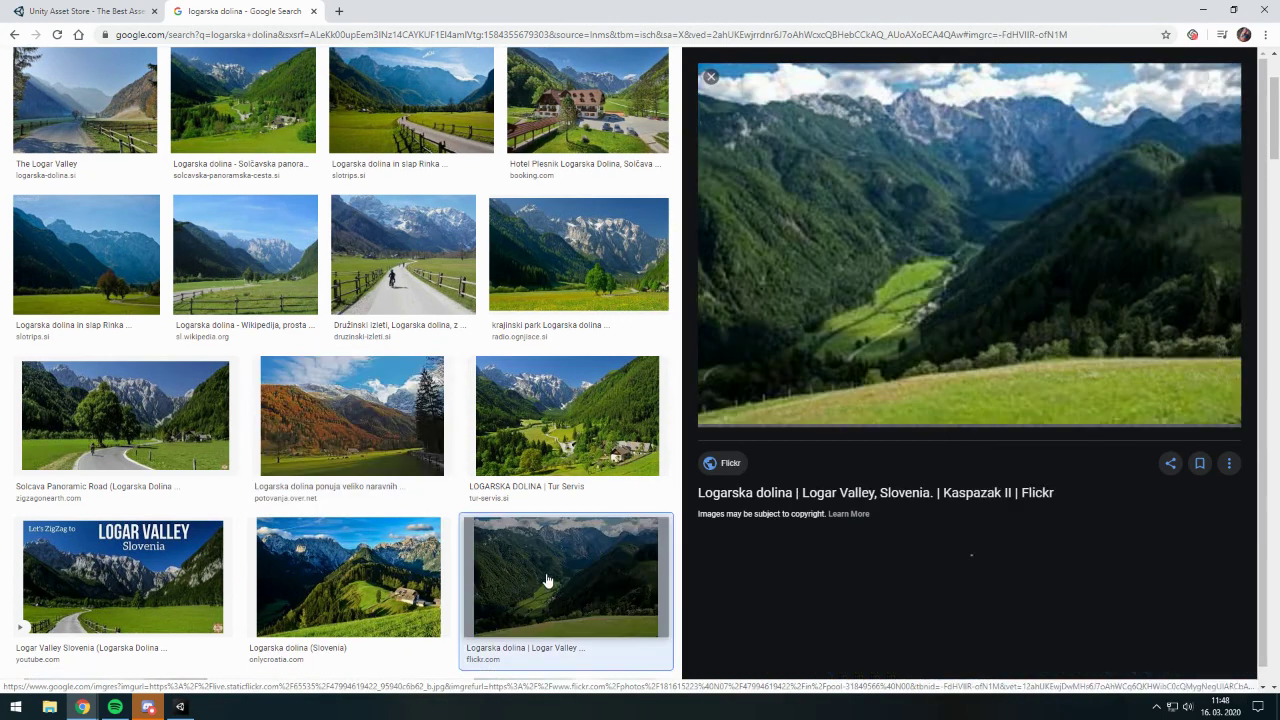
{"action": "scroll", "coordinate": [566, 305], "scroll_direction": "down", "scroll_amount": 5}
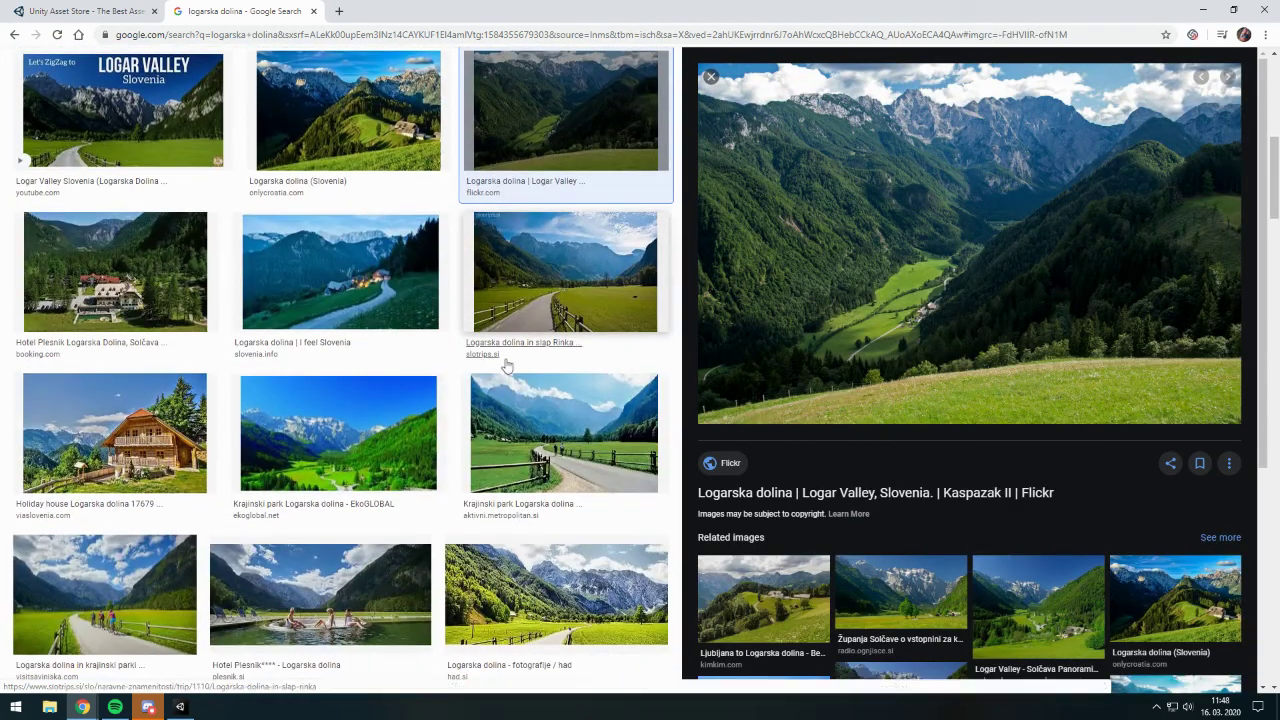
{"action": "scroll", "coordinate": [503, 366], "scroll_direction": "down", "scroll_amount": 5}
{"action": "left_click", "coordinate": [515, 533]}
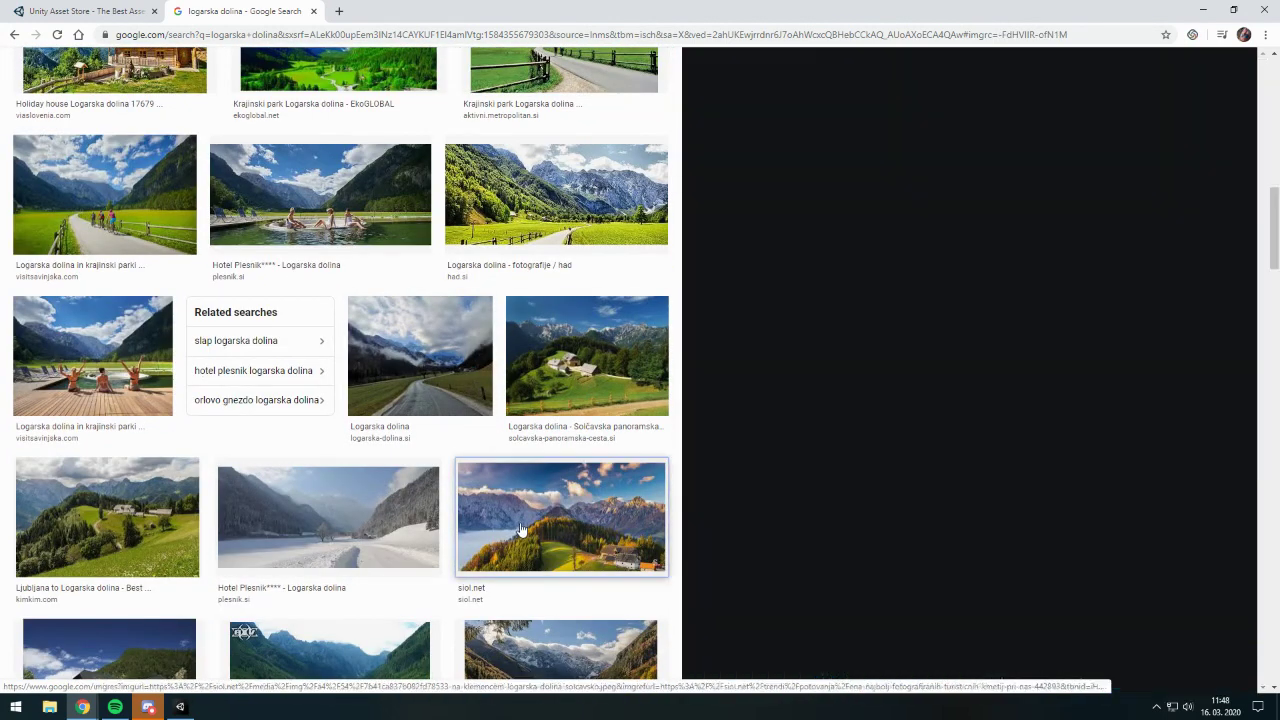
{"action": "scroll", "coordinate": [470, 400], "scroll_direction": "down", "scroll_amount": 3}
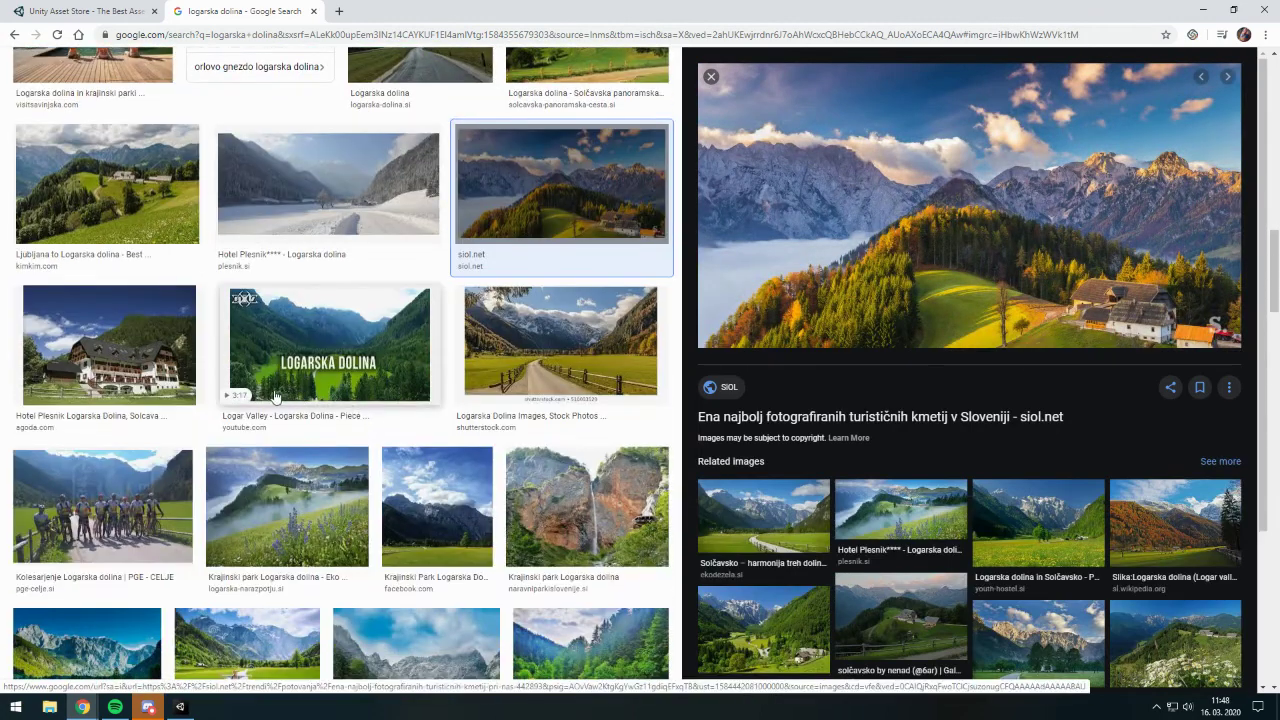
{"action": "left_click", "coordinate": [85, 11]}
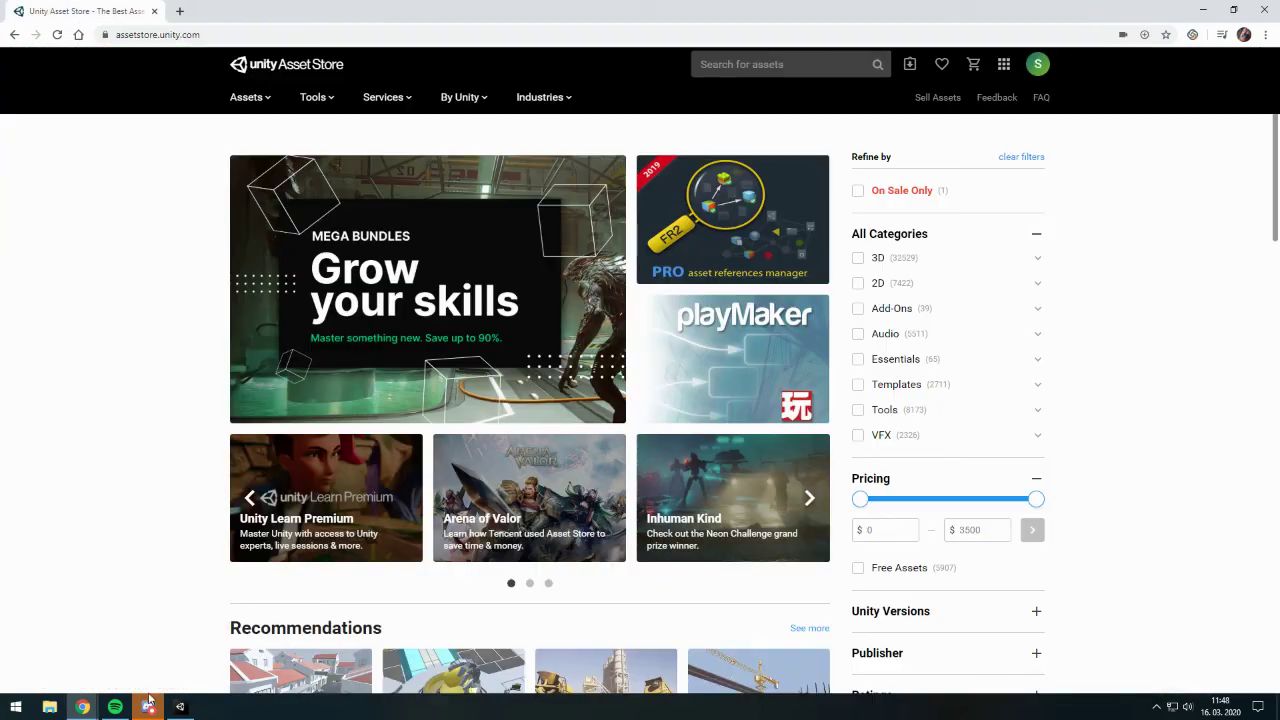
{"action": "left_click", "coordinate": [179, 707]}
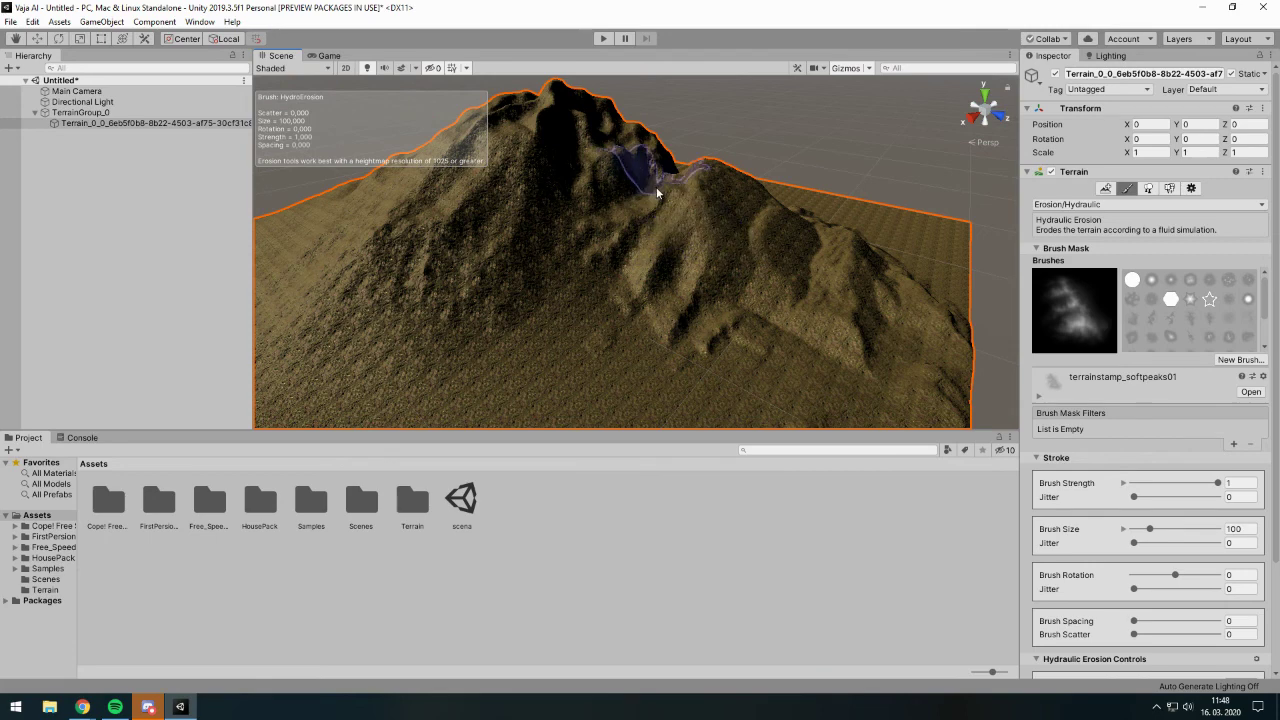
- Reframe the eroded mountain and bring up the terrain tool list
{"action": "middle_click_drag", "start_coordinate": [656, 187], "coordinate": [700, 225]}
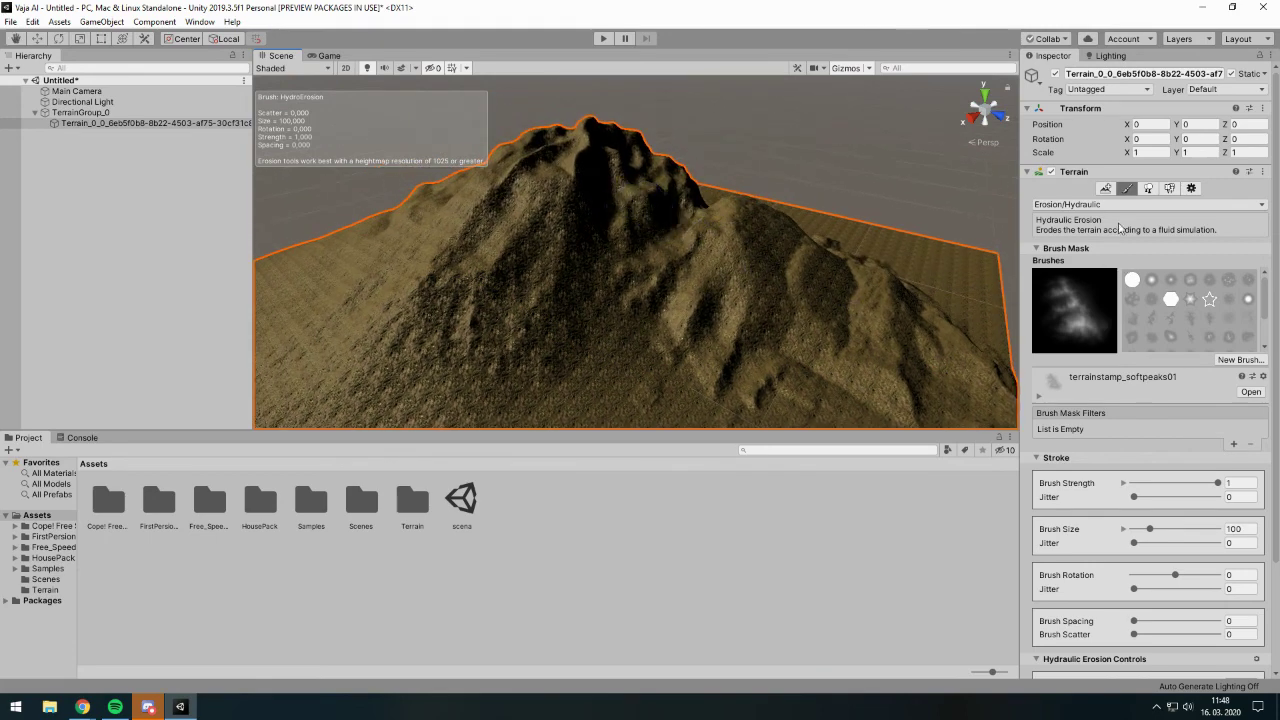
{"action": "left_click", "coordinate": [1115, 204]}
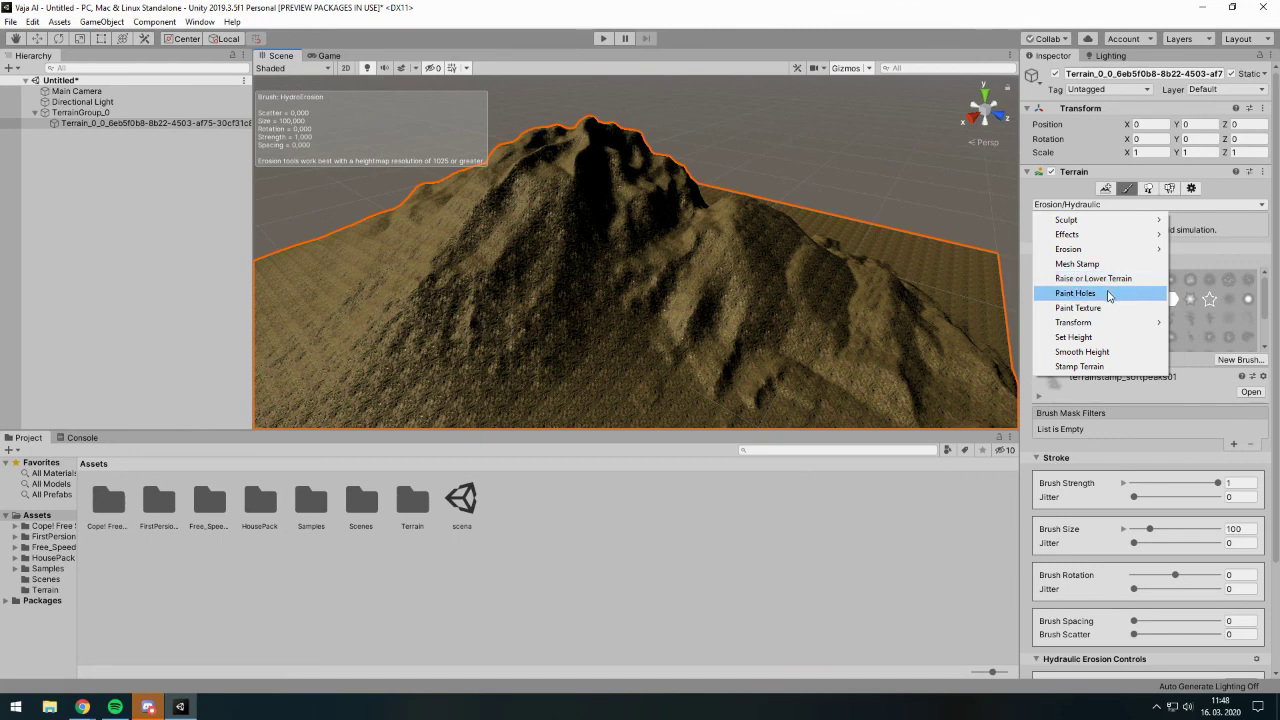
- Switch to Paint Texture and add the dirt layer next to moss
{"action": "left_click", "coordinate": [1115, 310]}
{"action": "scroll", "coordinate": [1068, 500], "scroll_direction": "down", "scroll_amount": 5}
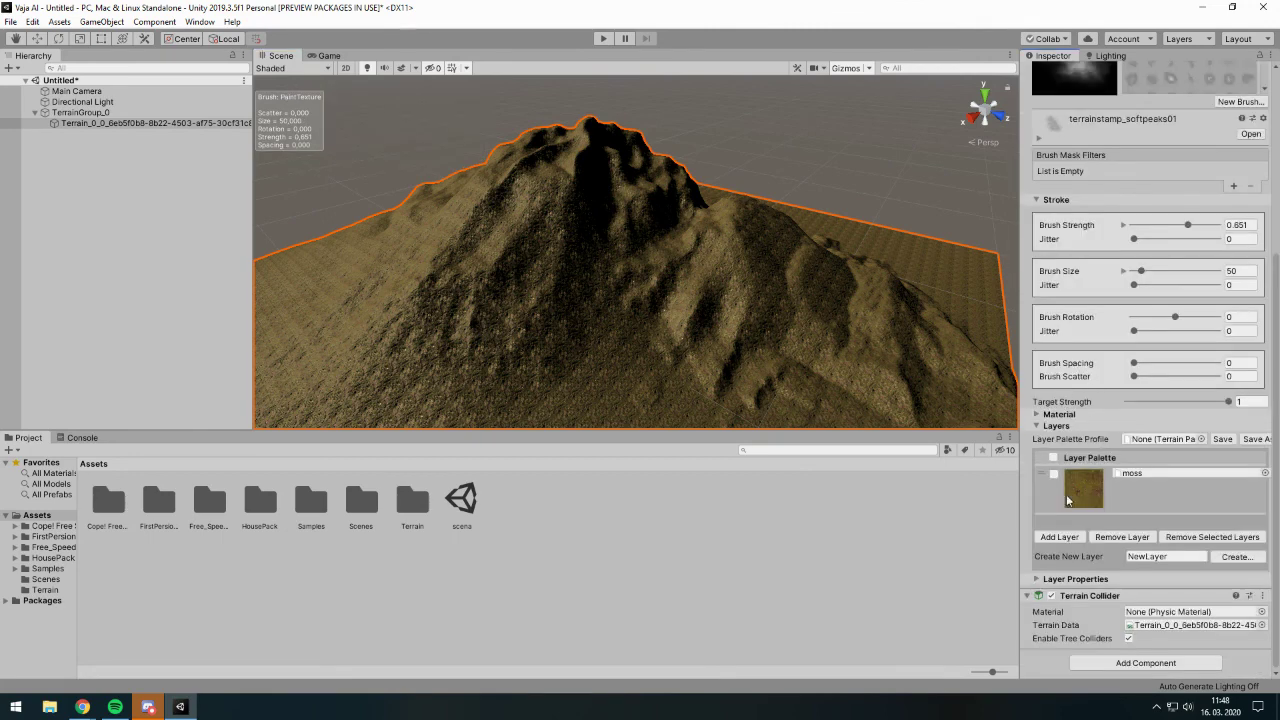
{"action": "left_click", "coordinate": [1062, 538]}
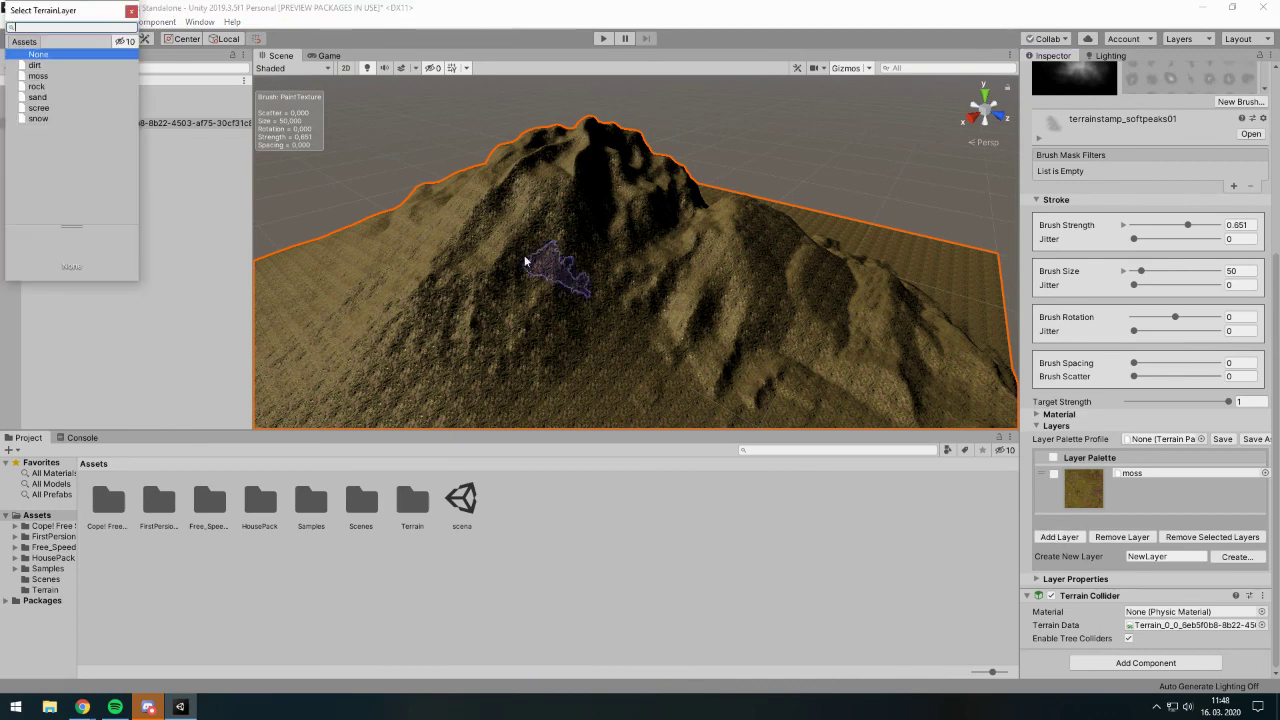
{"action": "double_click", "coordinate": [44, 65]}
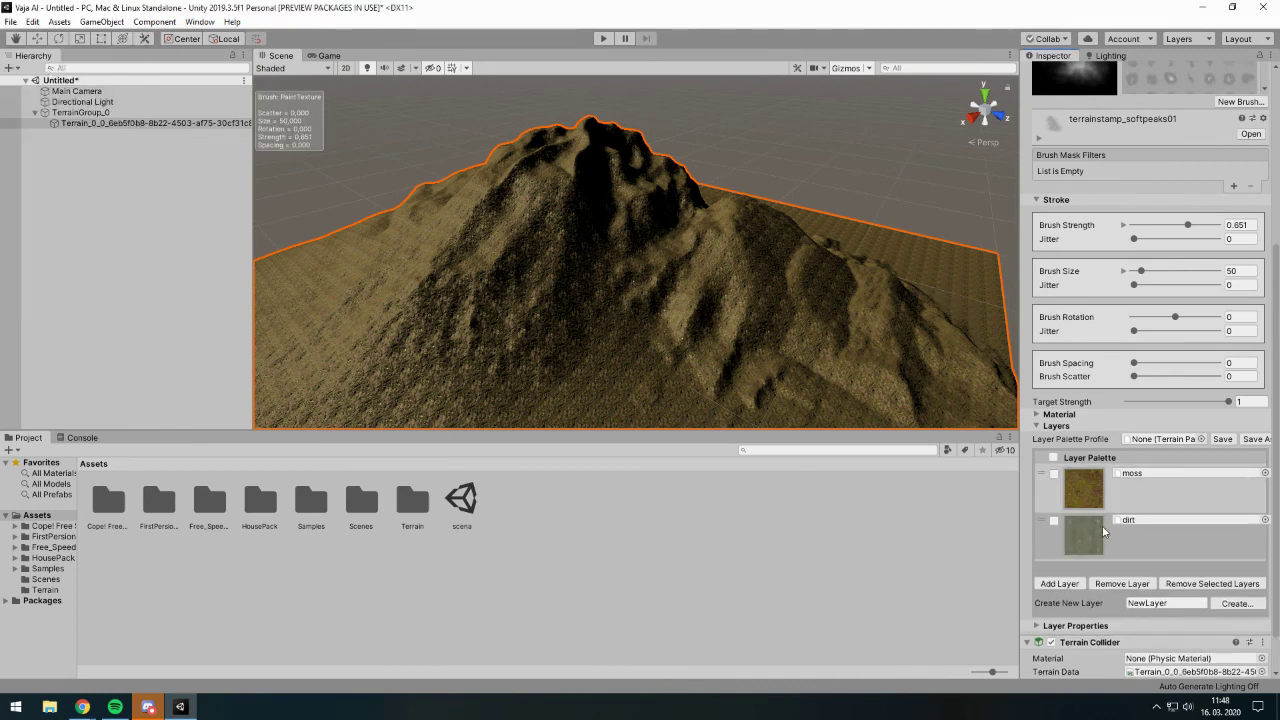
- Choose builtin_brush_9 as the texture-painting brush mask
{"action": "scroll", "coordinate": [580, 271], "scroll_direction": "down", "scroll_amount": 5}
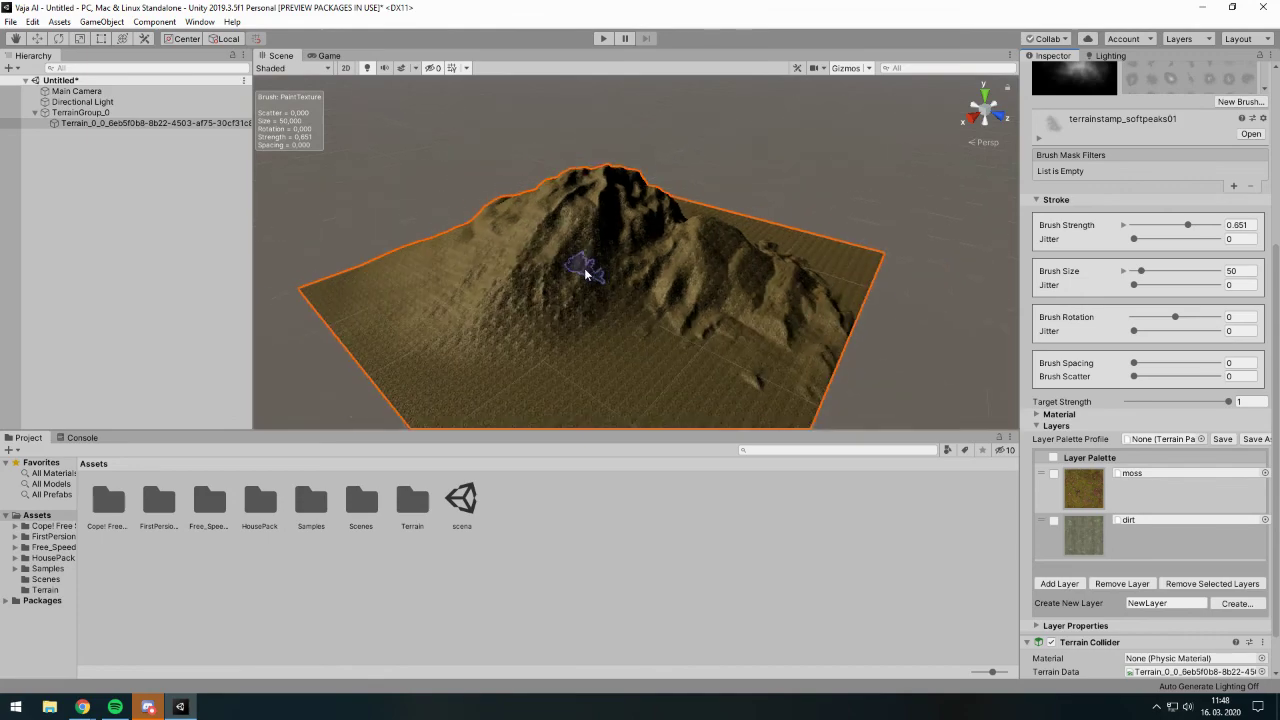
{"action": "scroll", "coordinate": [585, 272], "scroll_direction": "up", "scroll_amount": 5}
{"action": "scroll", "coordinate": [1120, 400], "scroll_direction": "up", "scroll_amount": 5}
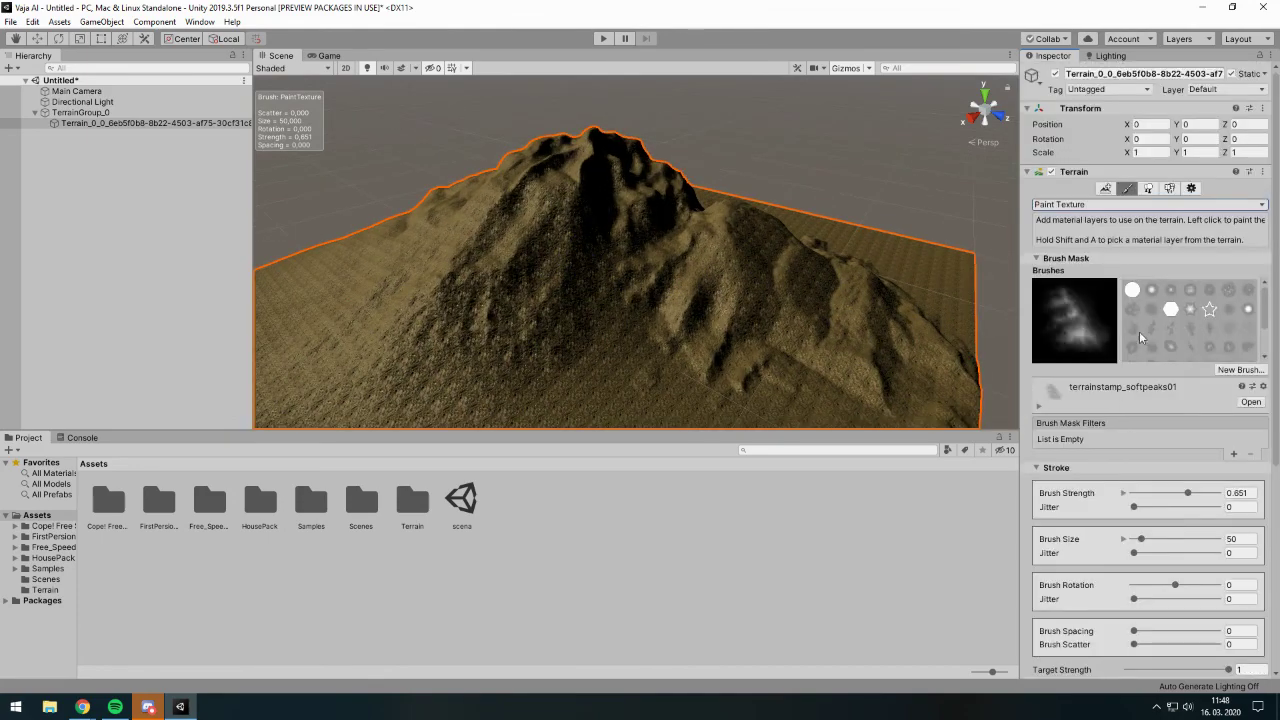
{"action": "scroll", "coordinate": [927, 323], "scroll_direction": "down", "scroll_amount": 3}
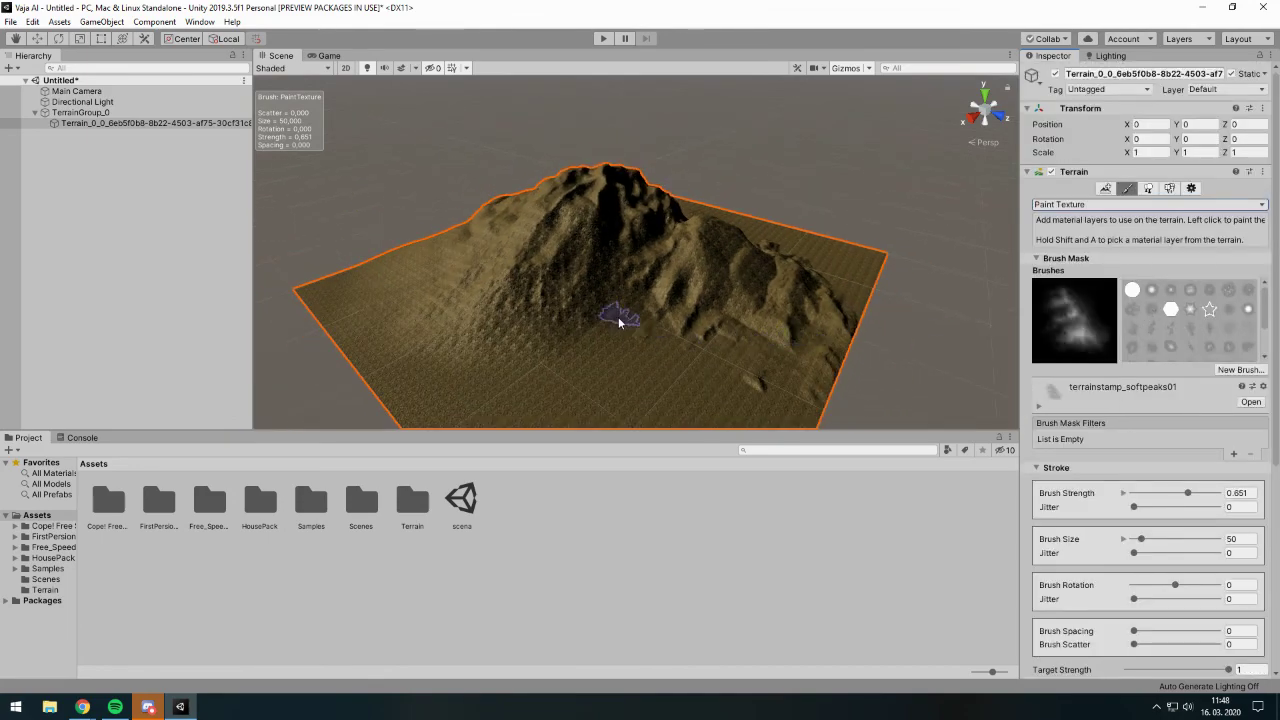
{"action": "scroll", "coordinate": [619, 321], "scroll_direction": "up", "scroll_amount": 3}
{"action": "scroll", "coordinate": [643, 337], "scroll_direction": "up", "scroll_amount": 3}
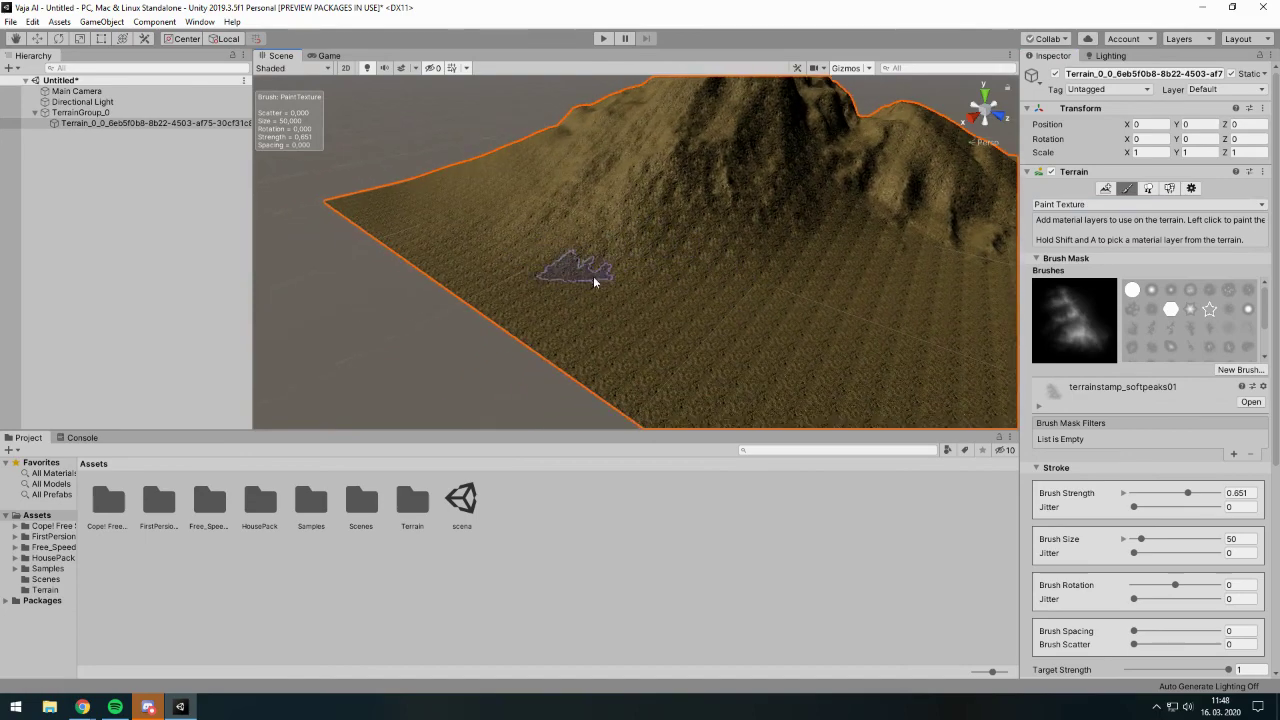
{"action": "mouse_move", "coordinate": [740, 181]}
{"action": "left_mouse_down", "text": "alt"}
{"action": "mouse_move", "coordinate": [674, 200]}
{"action": "mouse_move", "coordinate": [663, 271]}
{"action": "mouse_move", "coordinate": [780, 258]}
{"action": "left_mouse_up", "text": "alt"}
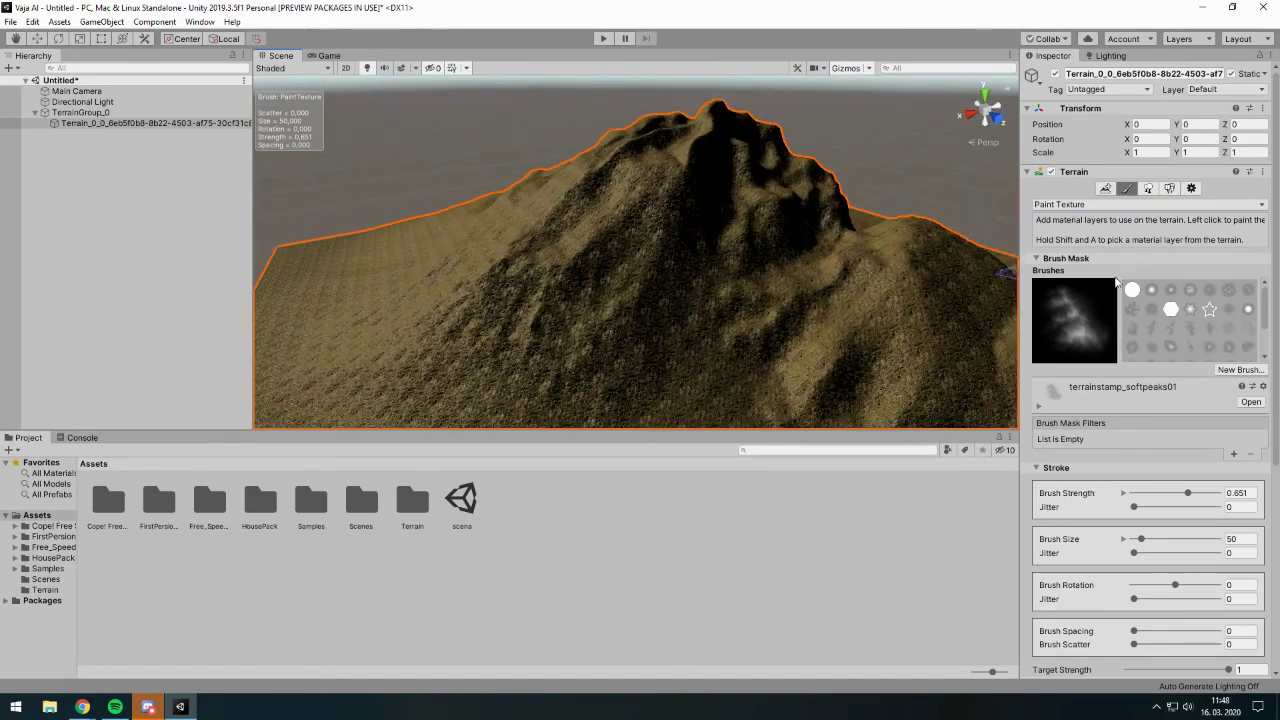
{"action": "left_click", "coordinate": [1150, 309]}
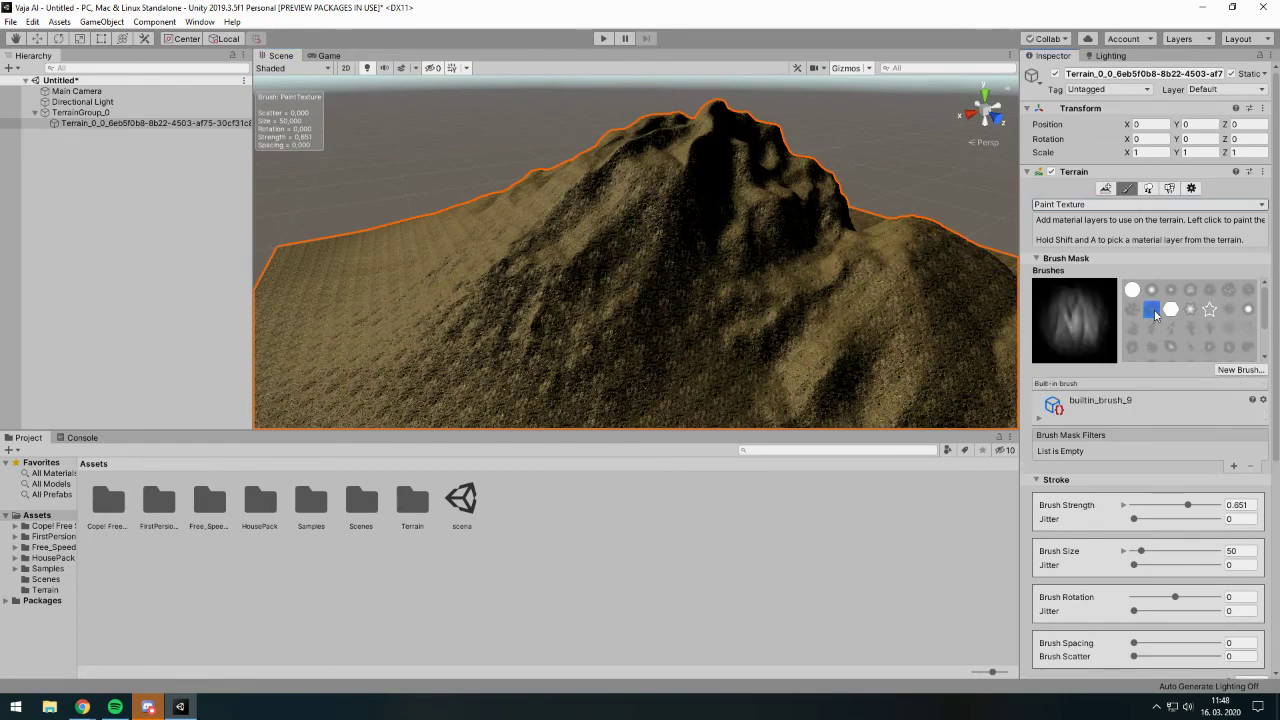
- Paint dirt patches on the slopes with the terrainstamp_crackedground01 brush at size 120
{"action": "left_click", "coordinate": [1229, 330]}
{"action": "type", "text": "120"}
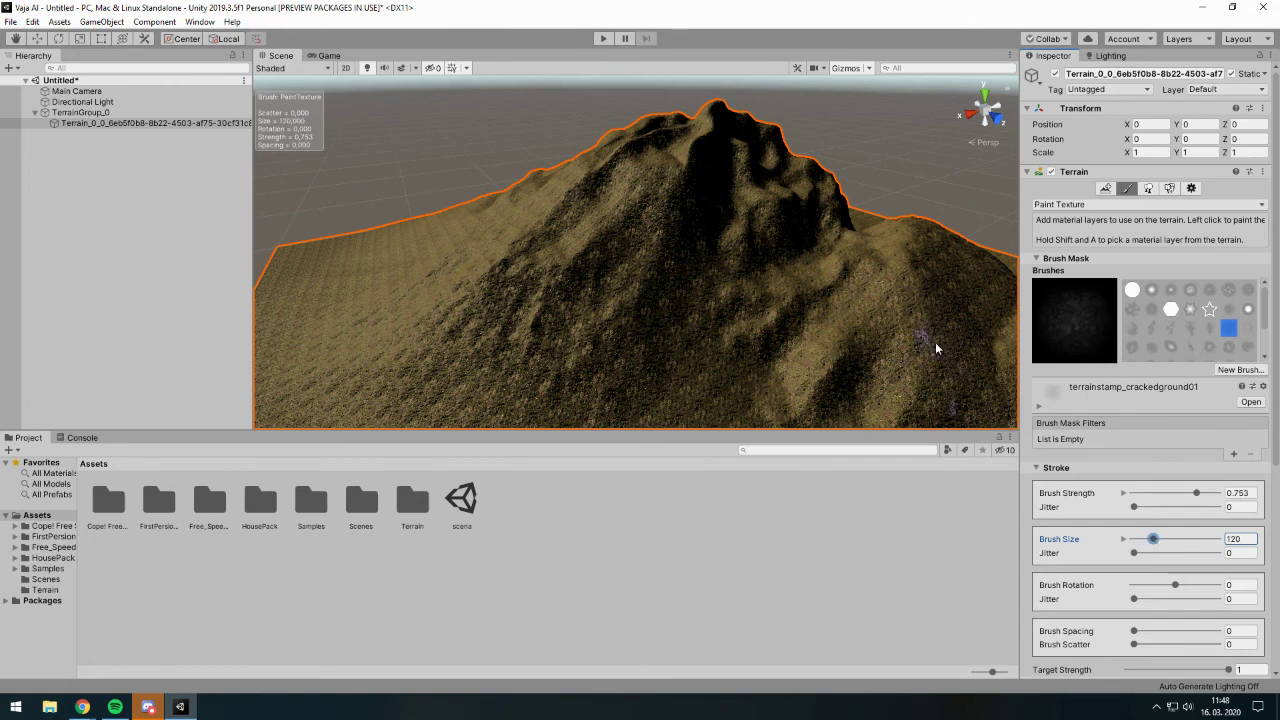
{"action": "mouse_move", "coordinate": [776, 209]}
{"action": "left_mouse_down"}
{"action": "mouse_move", "coordinate": [754, 205]}
{"action": "mouse_move", "coordinate": [644, 267]}
{"action": "mouse_move", "coordinate": [809, 338]}
{"action": "mouse_move", "coordinate": [814, 380]}
{"action": "mouse_move", "coordinate": [929, 363]}
{"action": "mouse_move", "coordinate": [880, 351]}
{"action": "mouse_move", "coordinate": [925, 331]}
{"action": "mouse_move", "coordinate": [814, 343]}
{"action": "mouse_move", "coordinate": [814, 300]}
{"action": "mouse_move", "coordinate": [903, 240]}
{"action": "left_mouse_up"}
{"action": "middle_click_drag", "start_coordinate": [917, 320], "coordinate": [721, 302]}
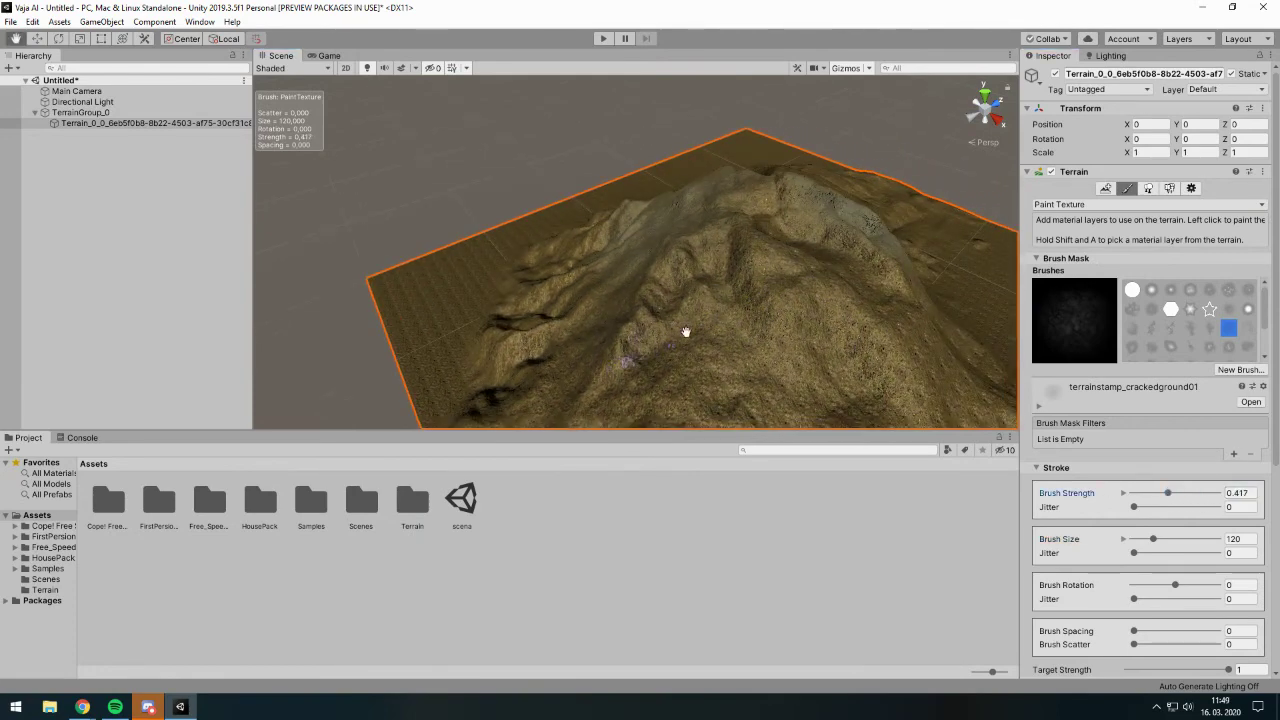
{"action": "left_click_drag", "start_coordinate": [686, 329], "coordinate": [704, 325], "text": "alt"}
{"action": "left_click_drag", "start_coordinate": [859, 321], "coordinate": [511, 296], "text": "alt"}
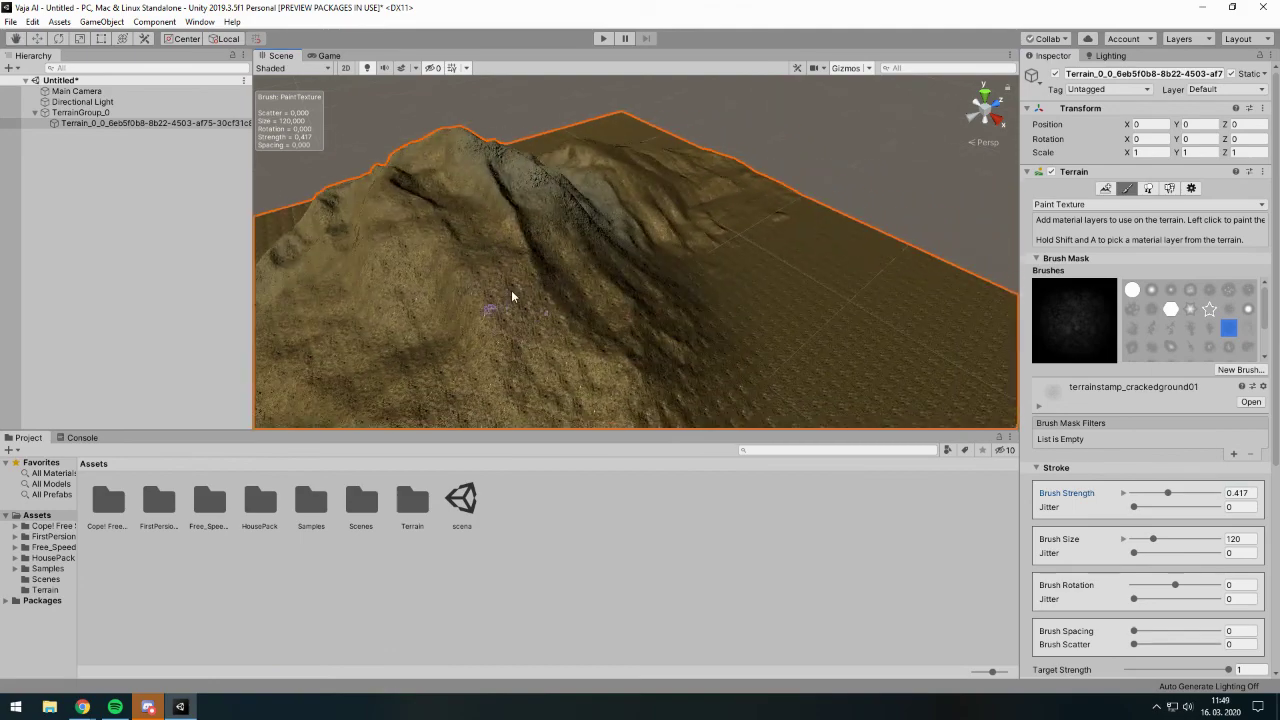
{"action": "mouse_move", "coordinate": [610, 266]}
{"action": "left_mouse_down", "text": "alt"}
{"action": "mouse_move", "coordinate": [634, 279]}
{"action": "mouse_move", "coordinate": [517, 289]}
{"action": "mouse_move", "coordinate": [500, 265]}
{"action": "mouse_move", "coordinate": [812, 228]}
{"action": "left_mouse_up", "text": "alt"}
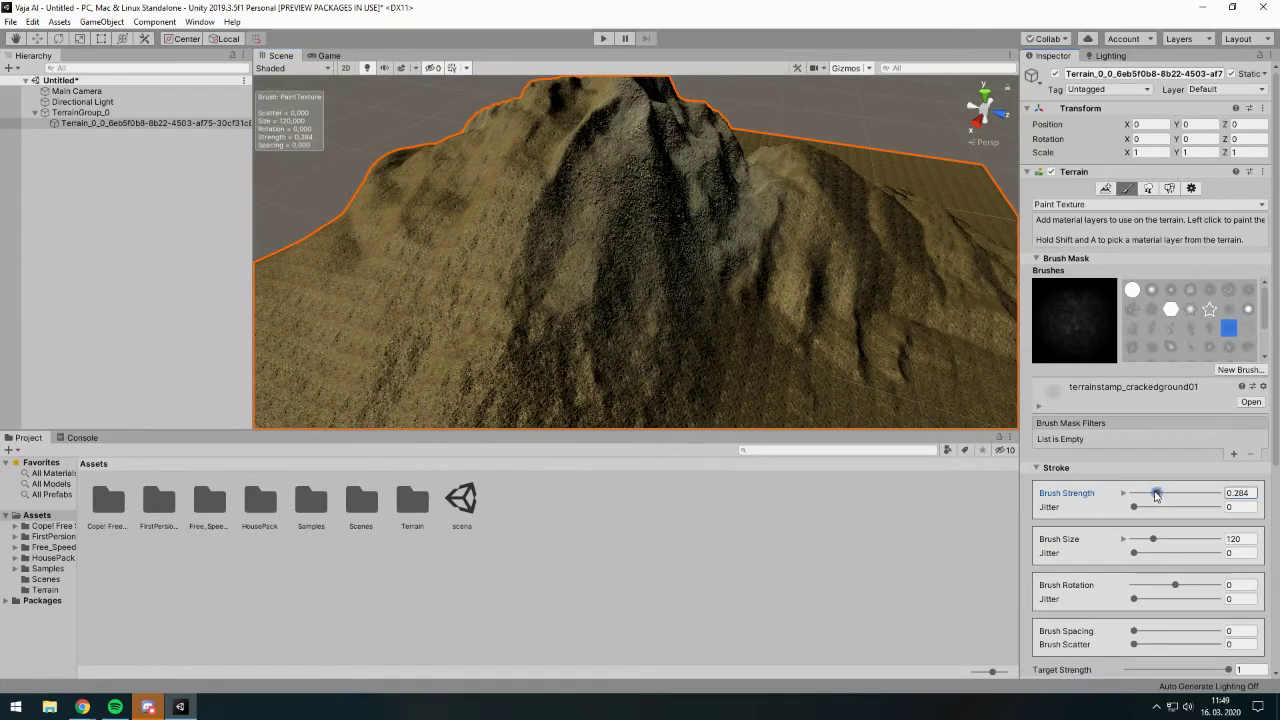
- Lower the brush strength to 0.284 and continue painting around the mountain
{"action": "mouse_move", "coordinate": [930, 400]}
{"action": "left_mouse_down", "text": "alt"}
{"action": "mouse_move", "coordinate": [880, 363]}
{"action": "mouse_move", "coordinate": [663, 371]}
{"action": "mouse_move", "coordinate": [646, 243]}
{"action": "left_mouse_up", "text": "alt"}
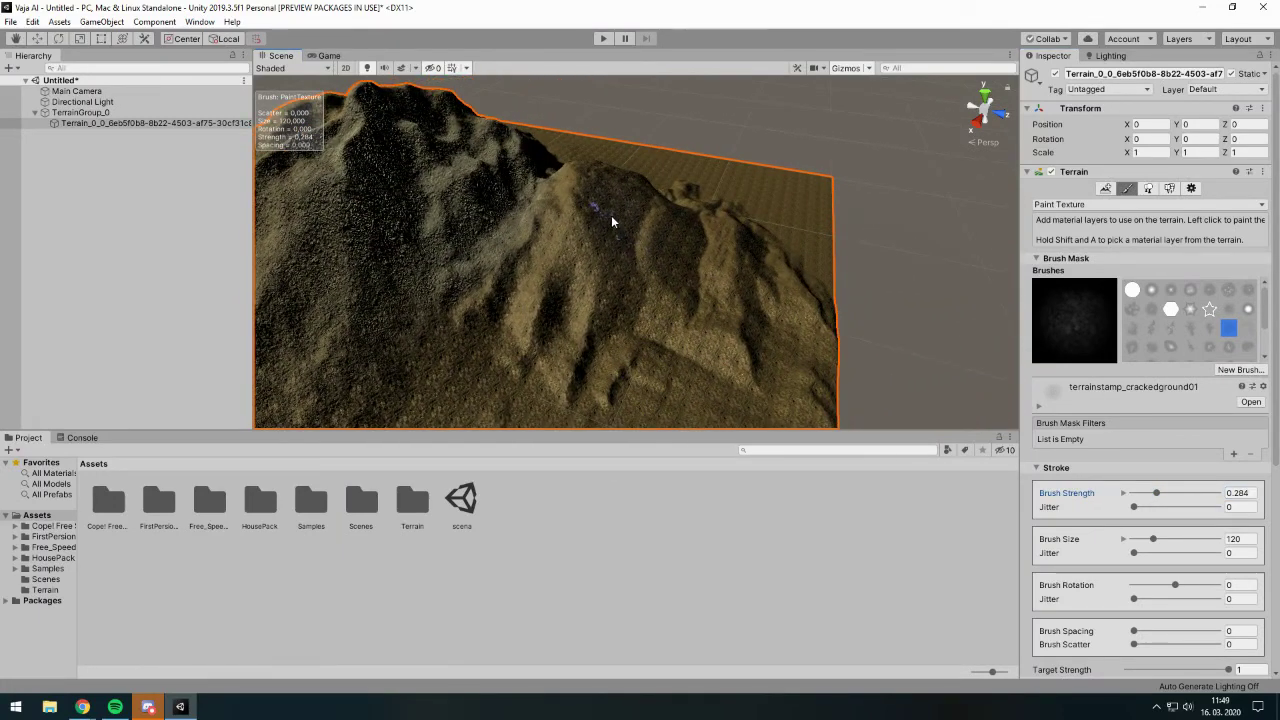
{"action": "mouse_move", "coordinate": [591, 313]}
{"action": "left_mouse_down", "text": "alt"}
{"action": "mouse_move", "coordinate": [640, 306]}
{"action": "mouse_move", "coordinate": [524, 318]}
{"action": "left_mouse_up", "text": "alt"}
{"action": "left_click_drag", "start_coordinate": [390, 197], "coordinate": [522, 260], "text": "alt"}
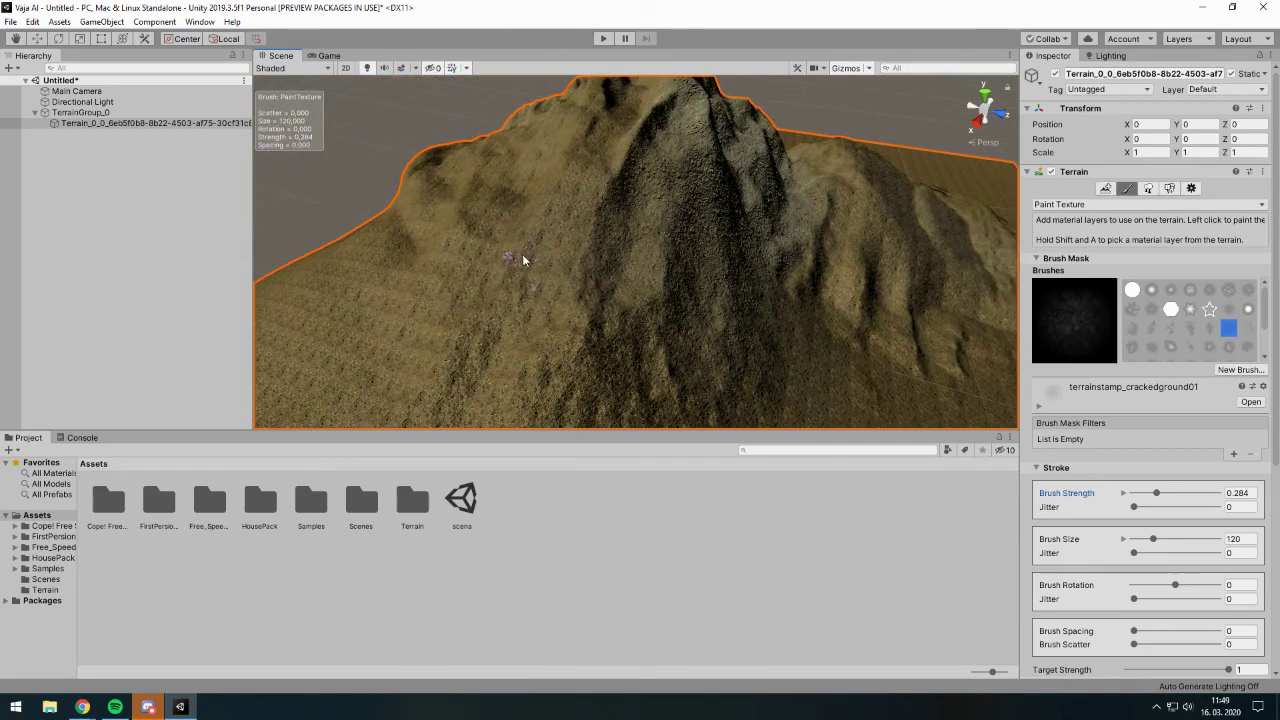
{"action": "left_click_drag", "start_coordinate": [489, 191], "coordinate": [581, 261], "text": "alt"}
- Add the rock layer beside moss and dirt, with the brush size at 93
{"action": "scroll", "coordinate": [1130, 343], "scroll_direction": "down", "scroll_amount": 5}
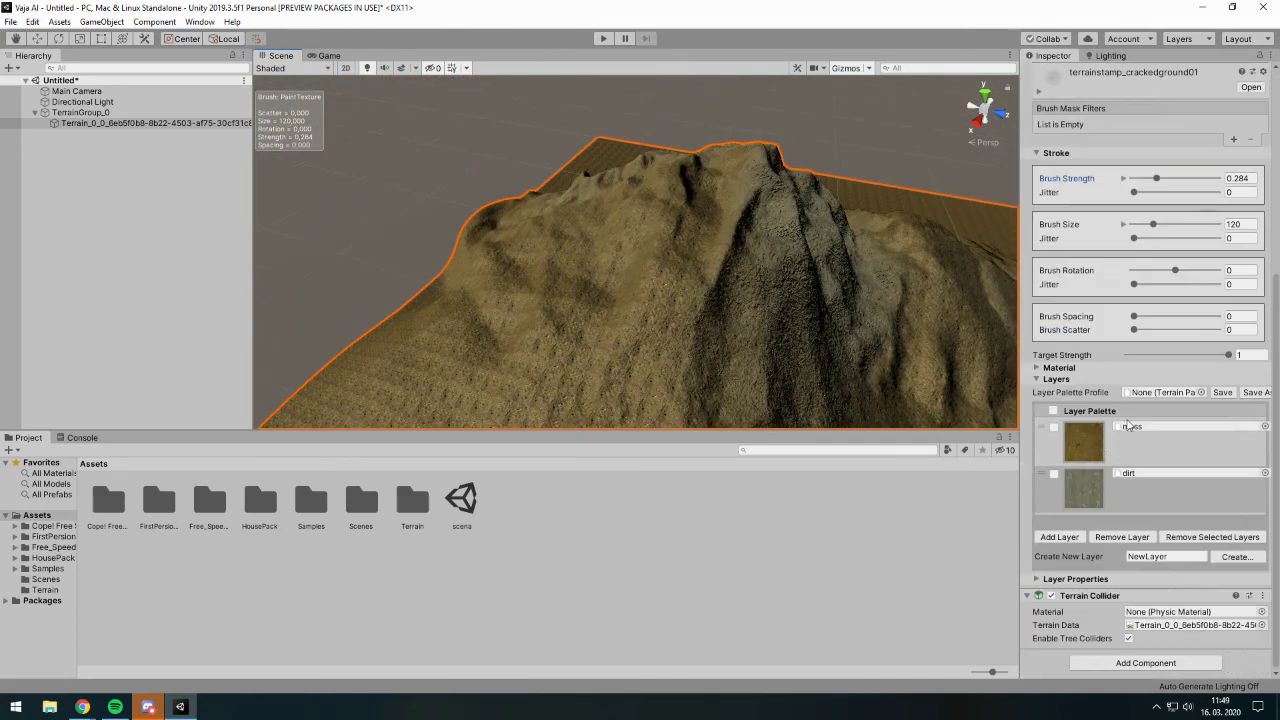
{"action": "left_click", "coordinate": [1068, 540]}
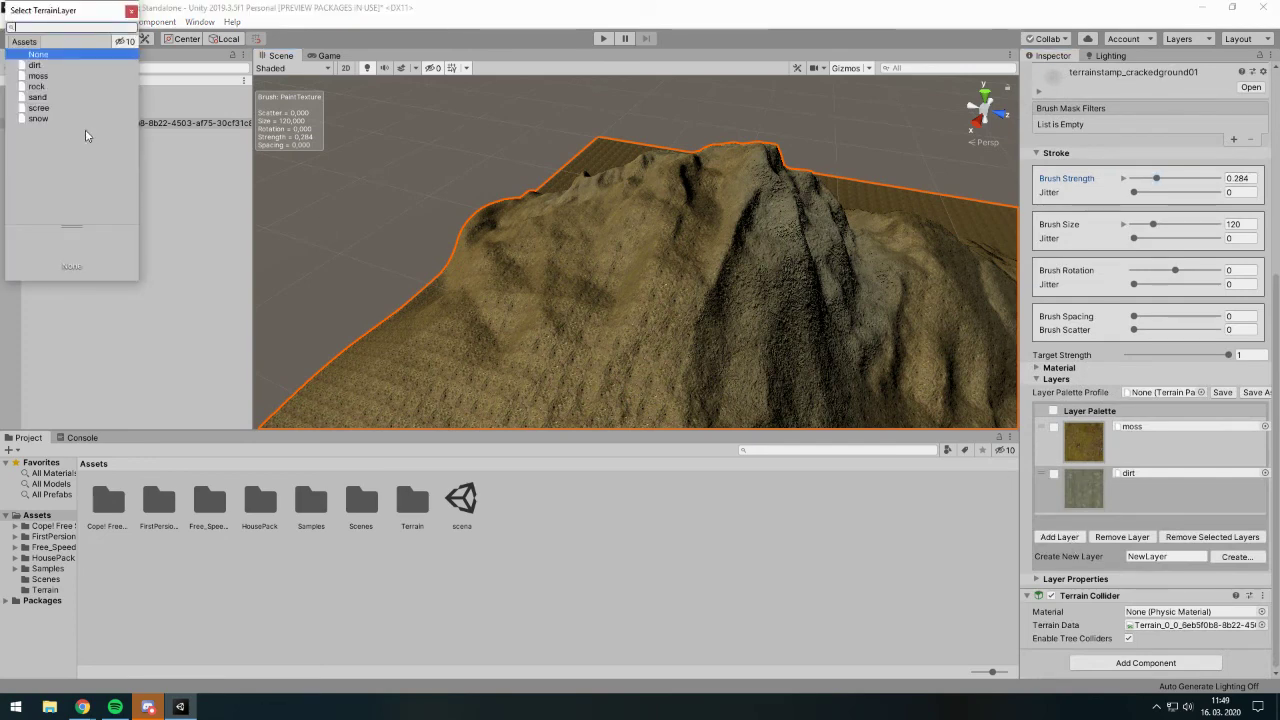
{"action": "left_click_drag", "start_coordinate": [50, 14], "coordinate": [74, 27]}
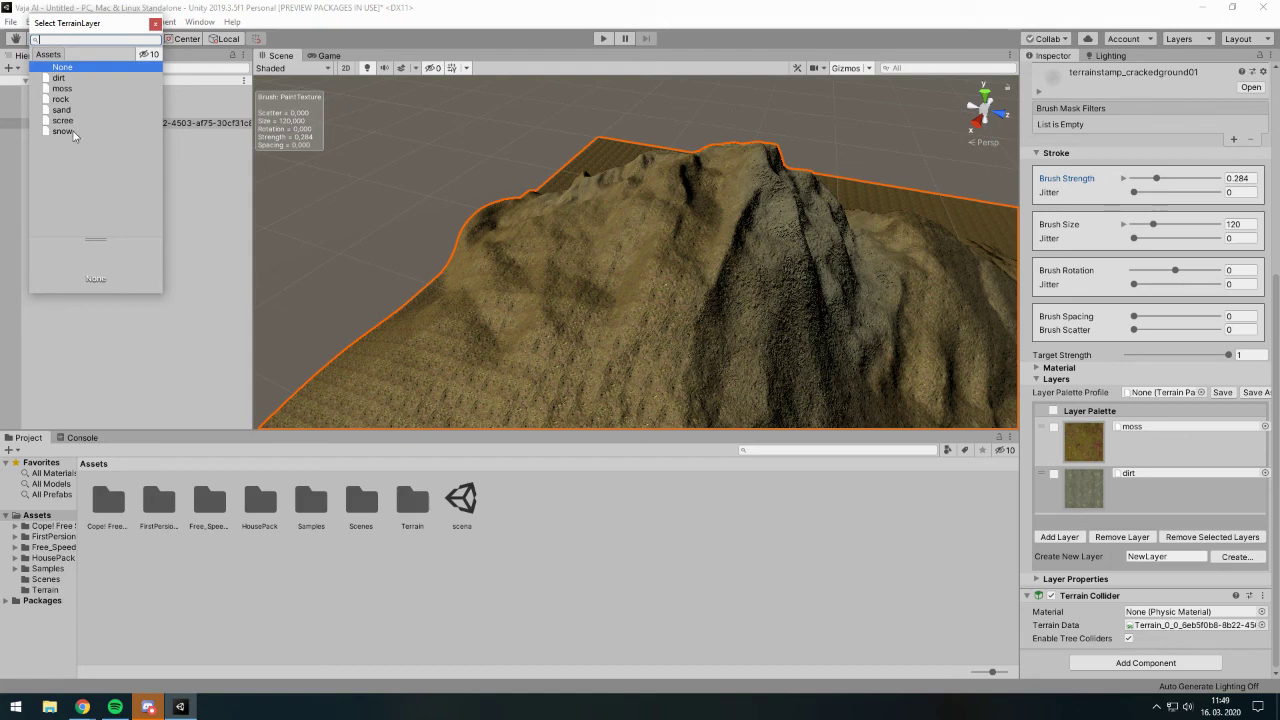
{"action": "left_click", "coordinate": [60, 99]}
{"action": "double_click", "coordinate": [60, 99]}
{"action": "mouse_move", "coordinate": [875, 204]}
{"action": "right_mouse_down"}
{"action": "mouse_move", "coordinate": [587, 217]}
{"action": "mouse_move", "coordinate": [577, 168]}
{"action": "mouse_move", "coordinate": [599, 212]}
{"action": "mouse_move", "coordinate": [651, 246]}
{"action": "right_mouse_up"}
{"action": "scroll", "coordinate": [1139, 438], "scroll_direction": "down", "scroll_amount": 2}
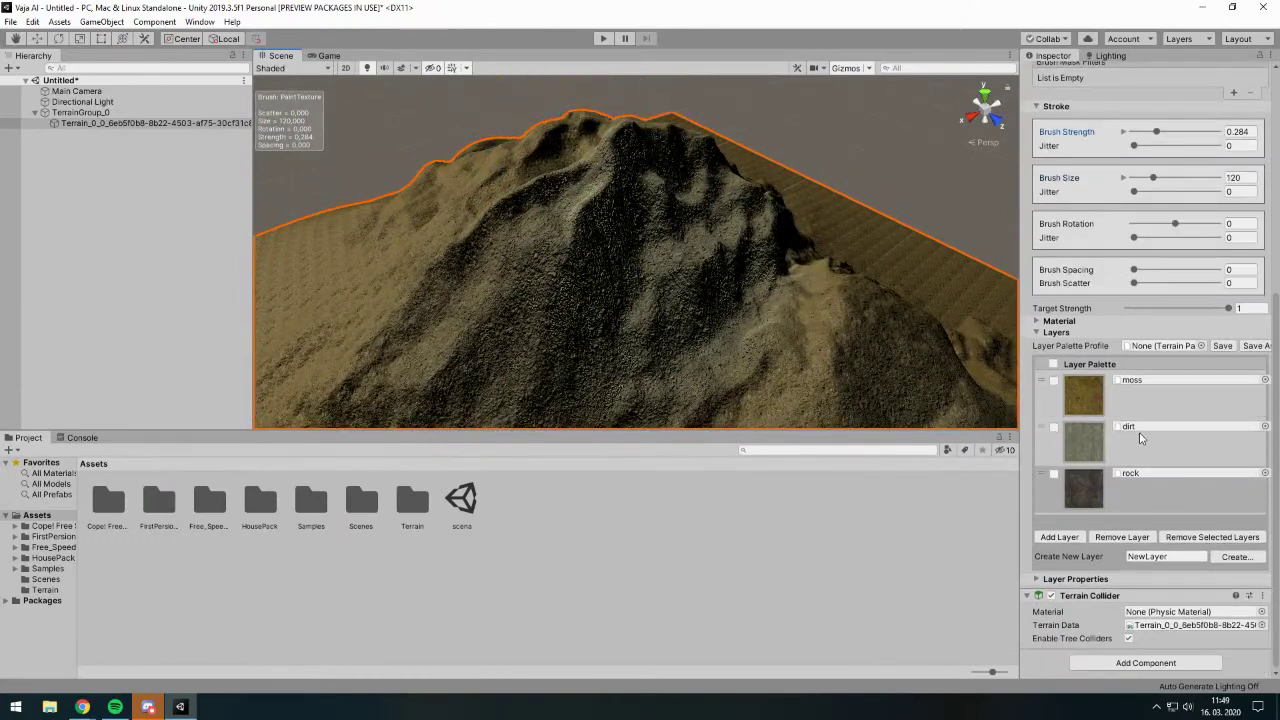
{"action": "scroll", "coordinate": [1176, 310], "scroll_direction": "up", "scroll_amount": 5}
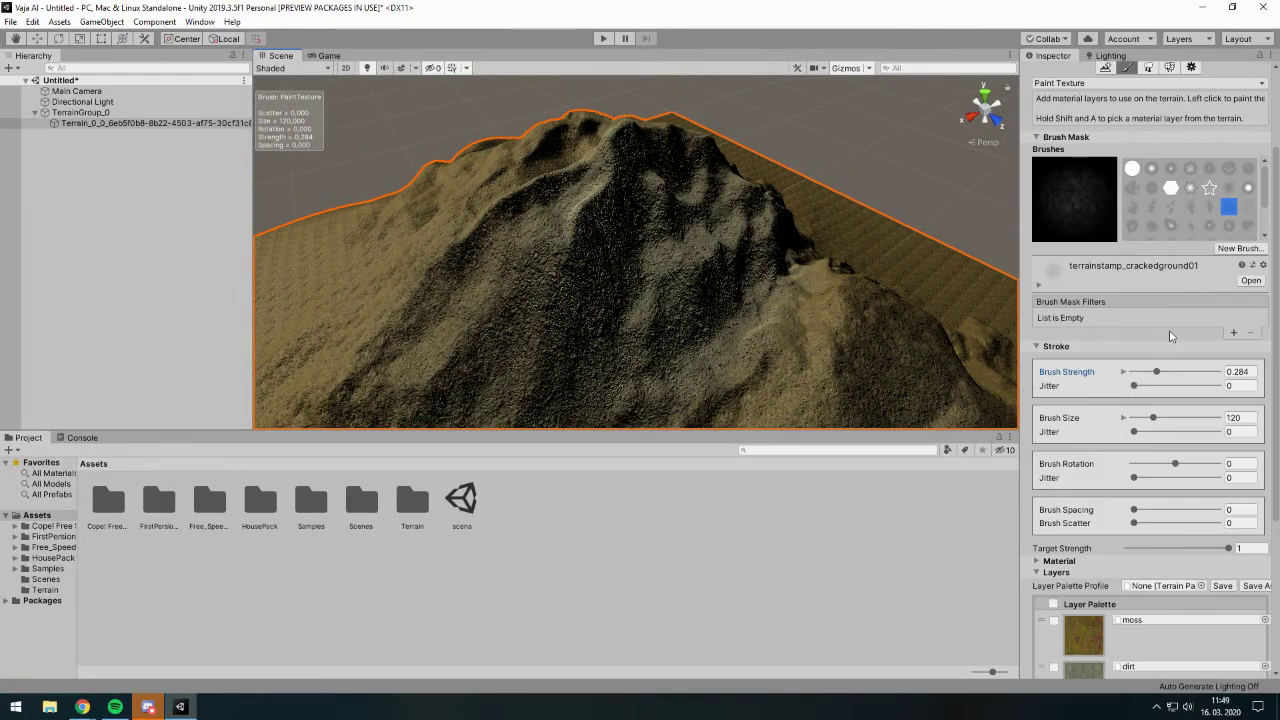
- Paint dark rock over the peak and upper slopes with terrainstamp_flatmountain01, raising strength to about 0.446
{"action": "left_click", "coordinate": [1171, 225]}
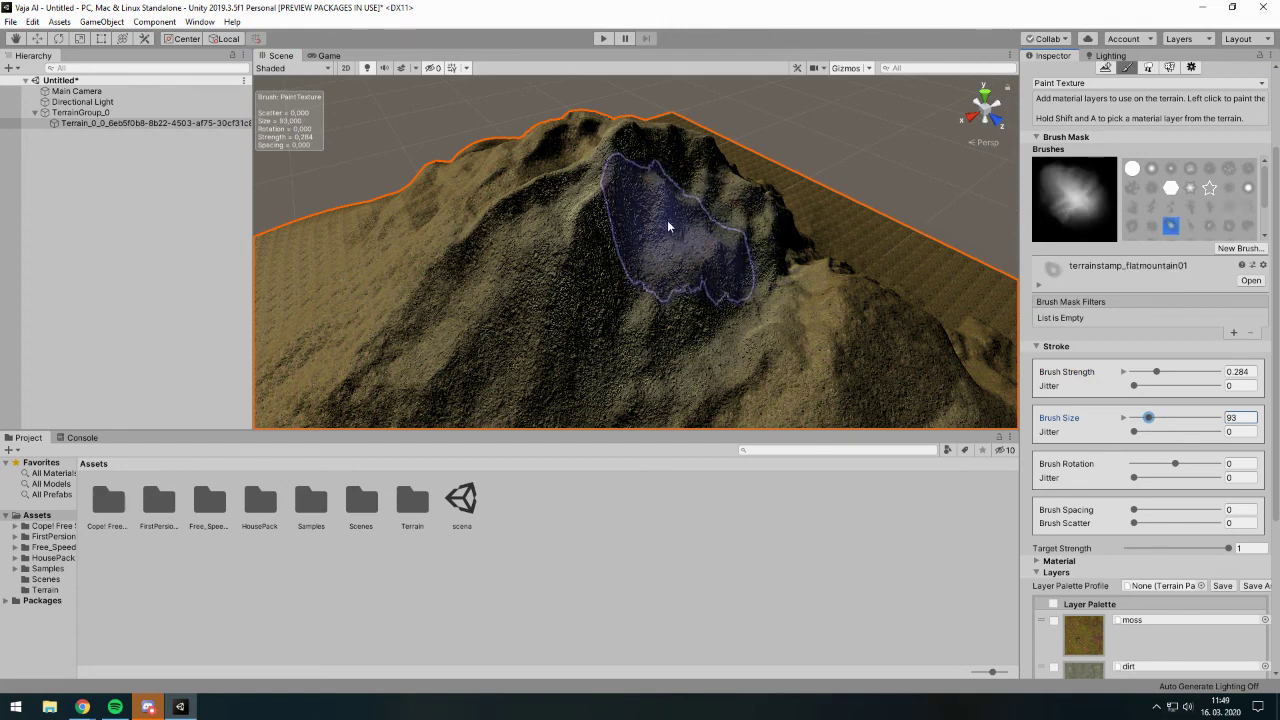
{"action": "mouse_move", "coordinate": [667, 220]}
{"action": "left_mouse_down"}
{"action": "mouse_move", "coordinate": [751, 271]}
{"action": "mouse_move", "coordinate": [686, 191]}
{"action": "mouse_move", "coordinate": [651, 206]}
{"action": "mouse_move", "coordinate": [674, 213]}
{"action": "left_mouse_up"}
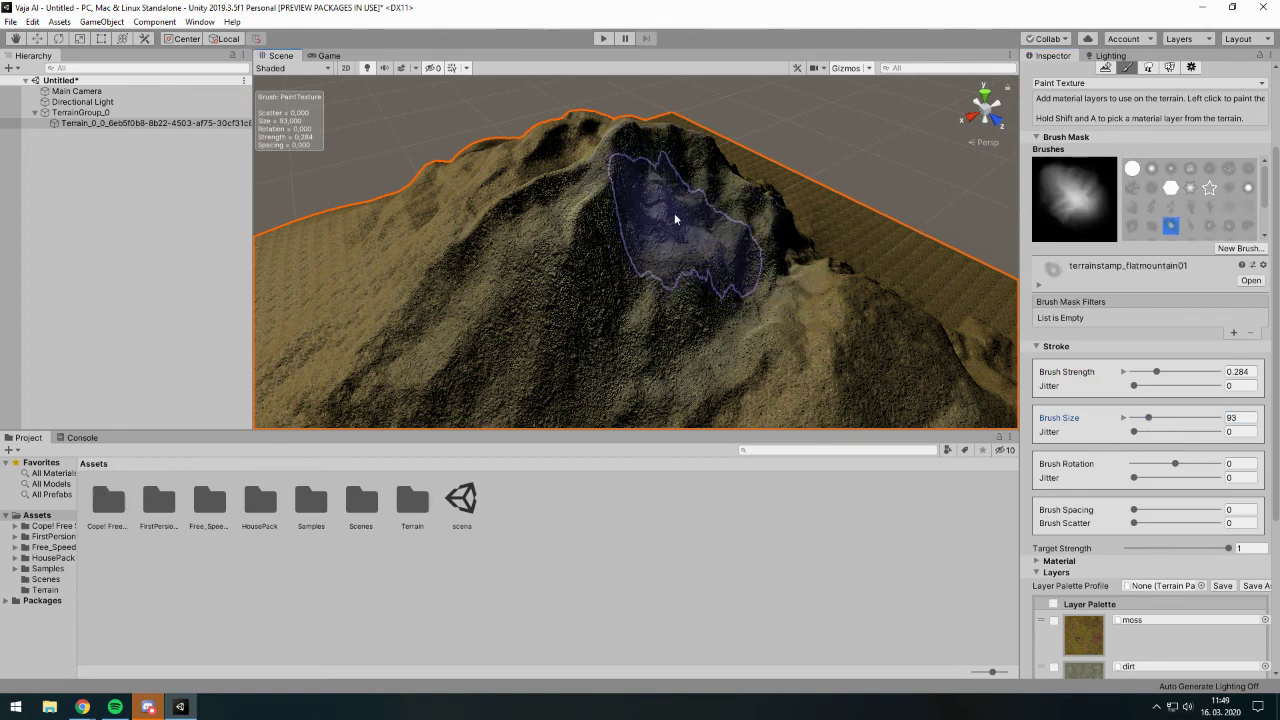
{"action": "left_click_drag", "start_coordinate": [1160, 376], "coordinate": [1165, 376]}
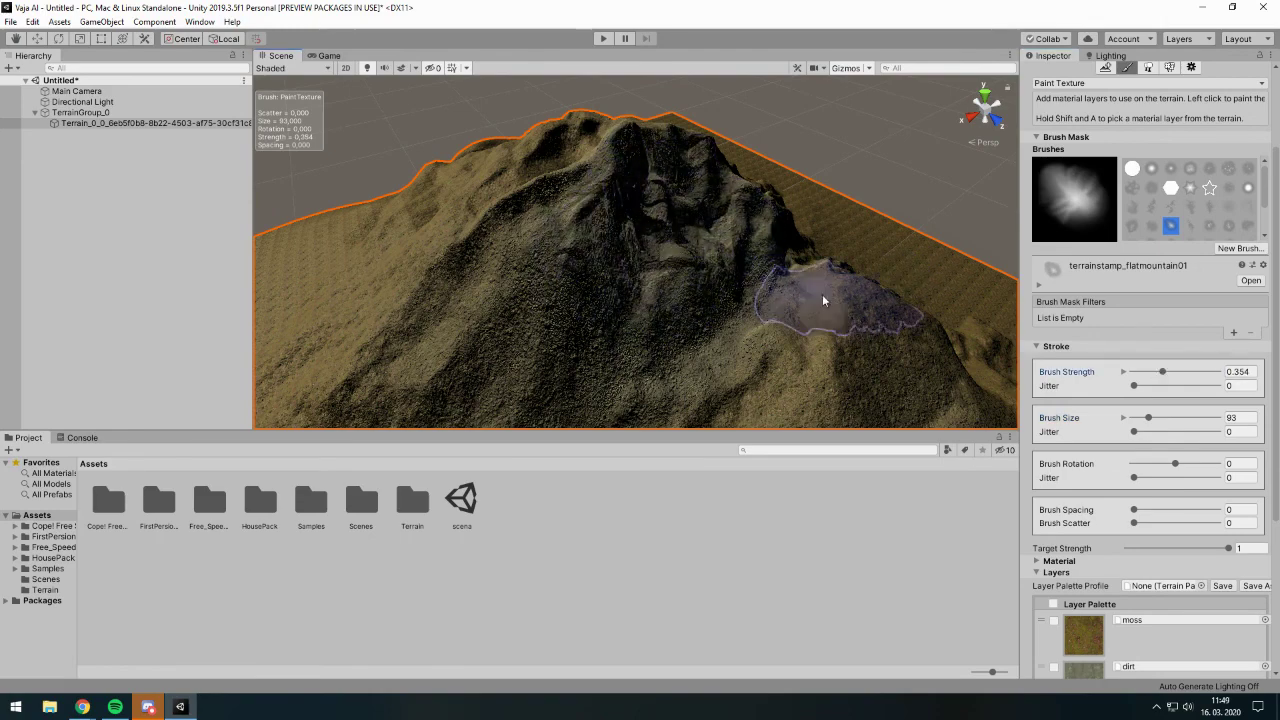
{"action": "mouse_move", "coordinate": [822, 294]}
{"action": "left_mouse_down", "text": "alt"}
{"action": "mouse_move", "coordinate": [484, 270]}
{"action": "mouse_move", "coordinate": [666, 300]}
{"action": "mouse_move", "coordinate": [586, 309]}
{"action": "left_mouse_up", "text": "alt"}
{"action": "left_click_drag", "start_coordinate": [674, 313], "coordinate": [702, 191], "text": "alt"}
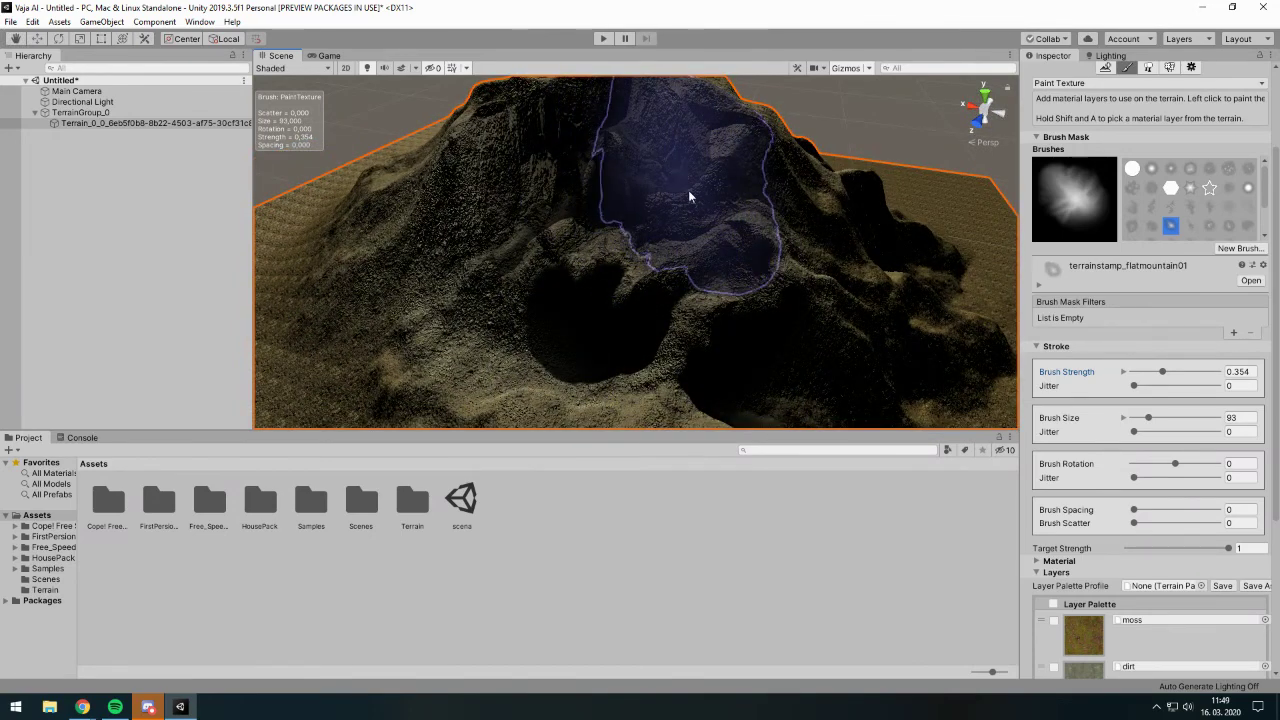
{"action": "scroll", "coordinate": [686, 314], "scroll_direction": "down", "scroll_amount": 5}
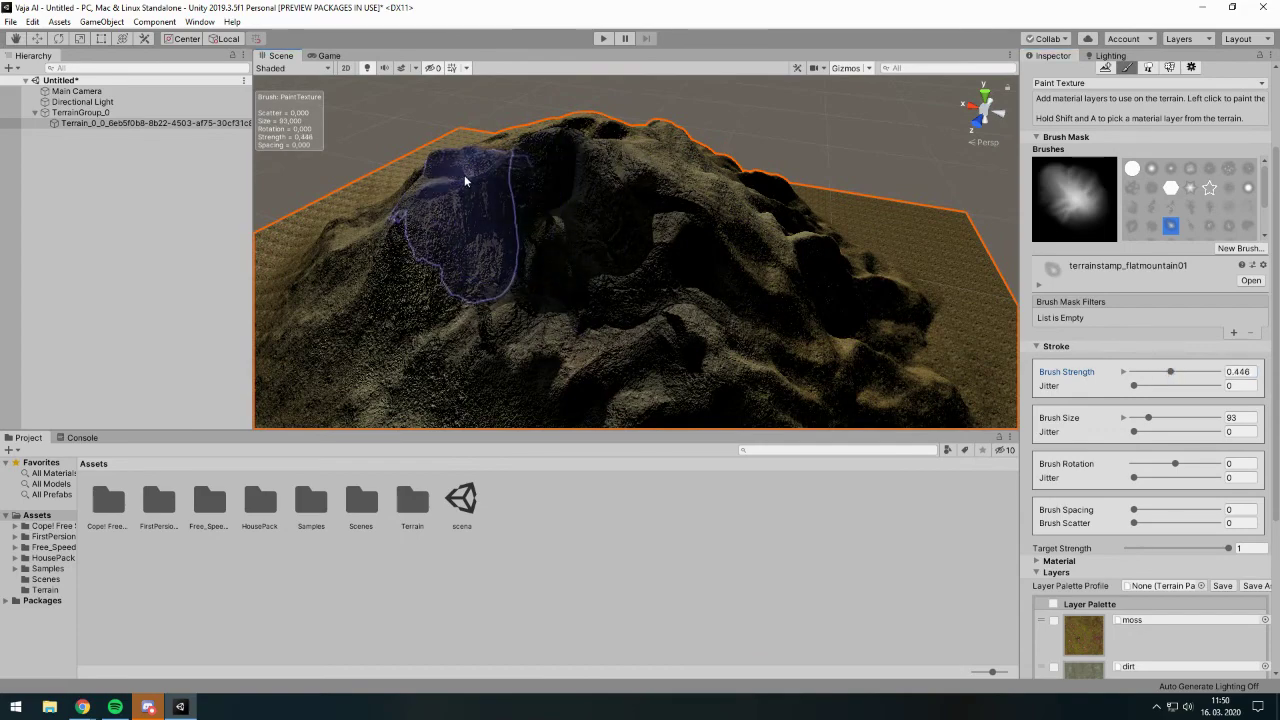
{"action": "left_click_drag", "start_coordinate": [816, 303], "coordinate": [506, 341], "text": "alt"}
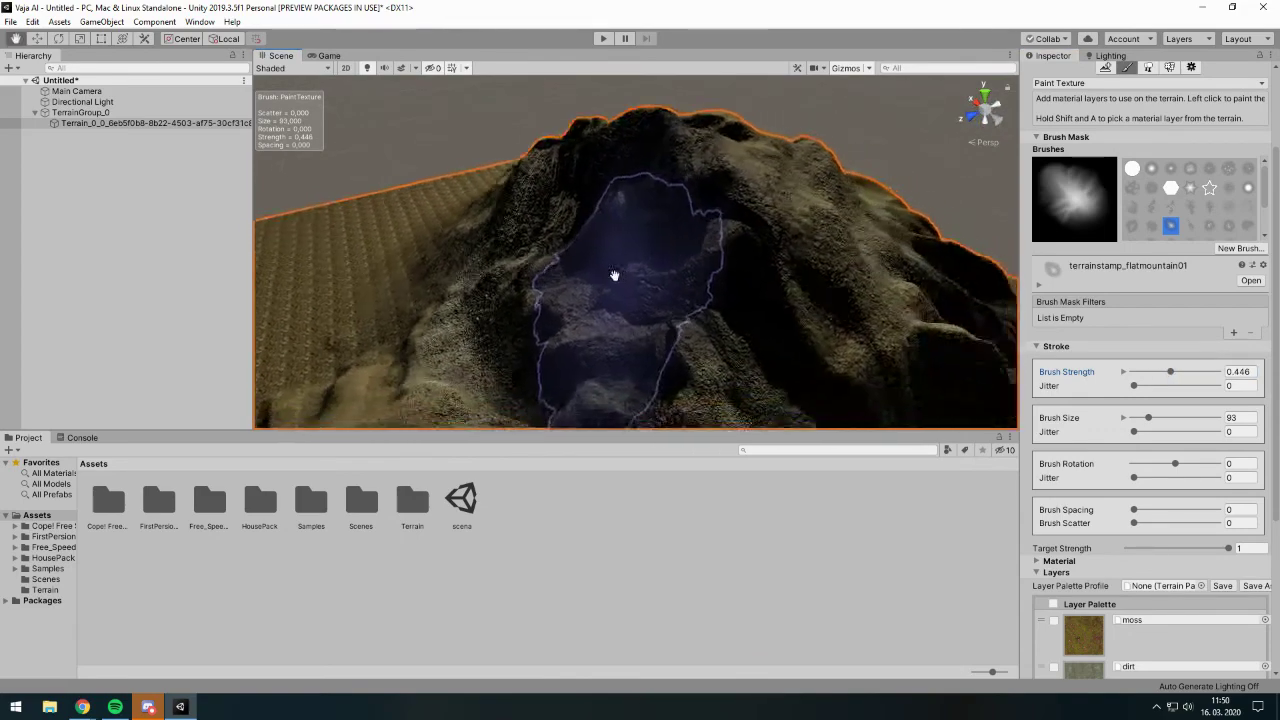
{"action": "left_click_drag", "start_coordinate": [1275, 330], "coordinate": [1275, 474]}
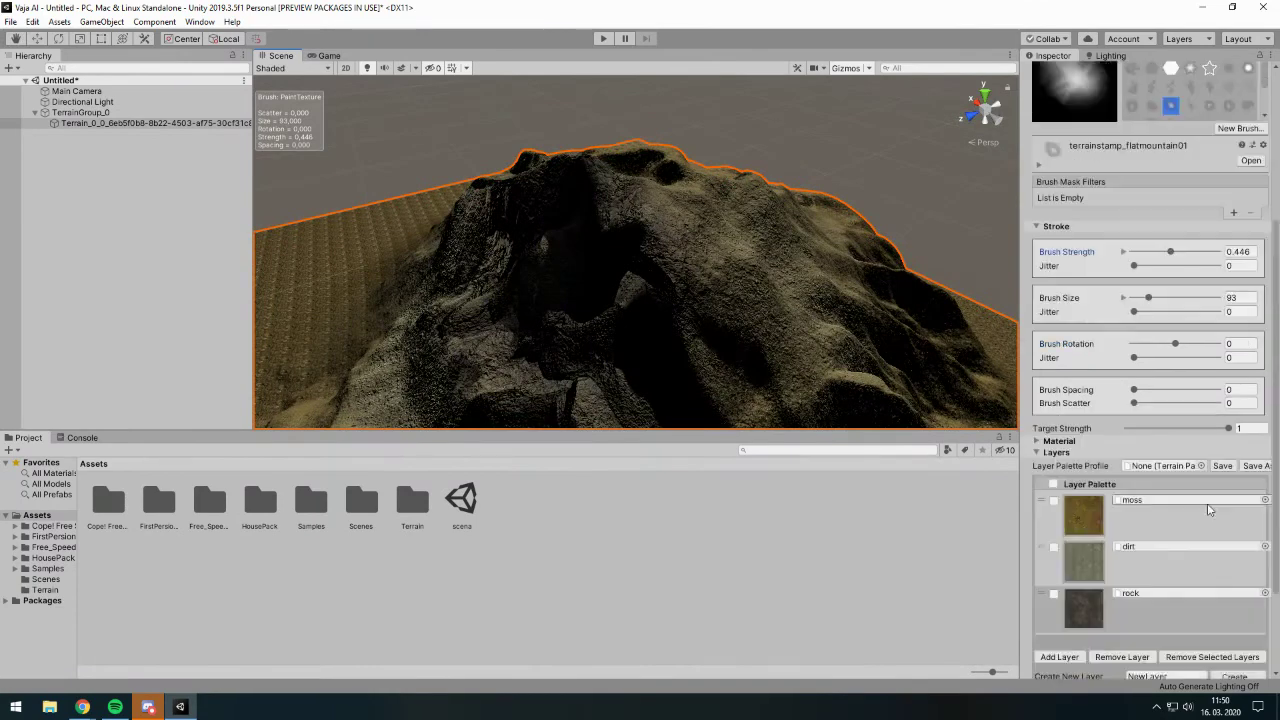
- Add scree as a new layer in the terrain palette
{"action": "left_click", "coordinate": [1059, 537]}
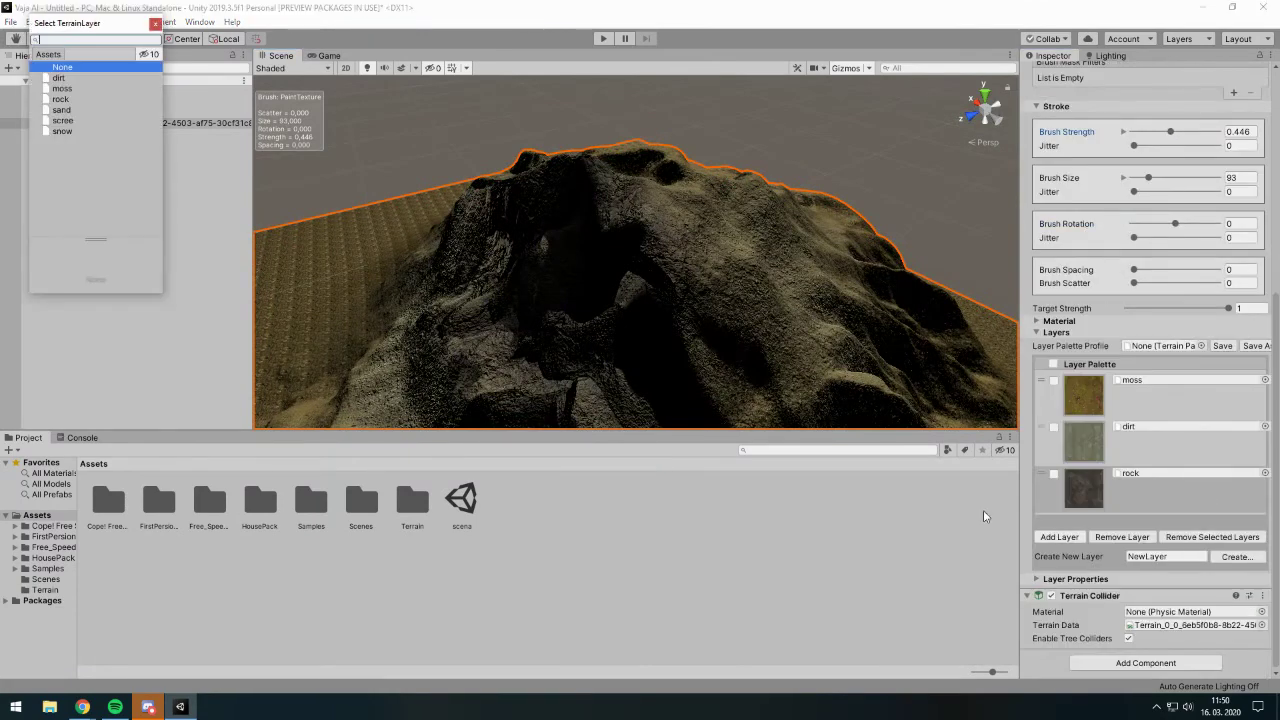
{"action": "double_click", "coordinate": [63, 121]}
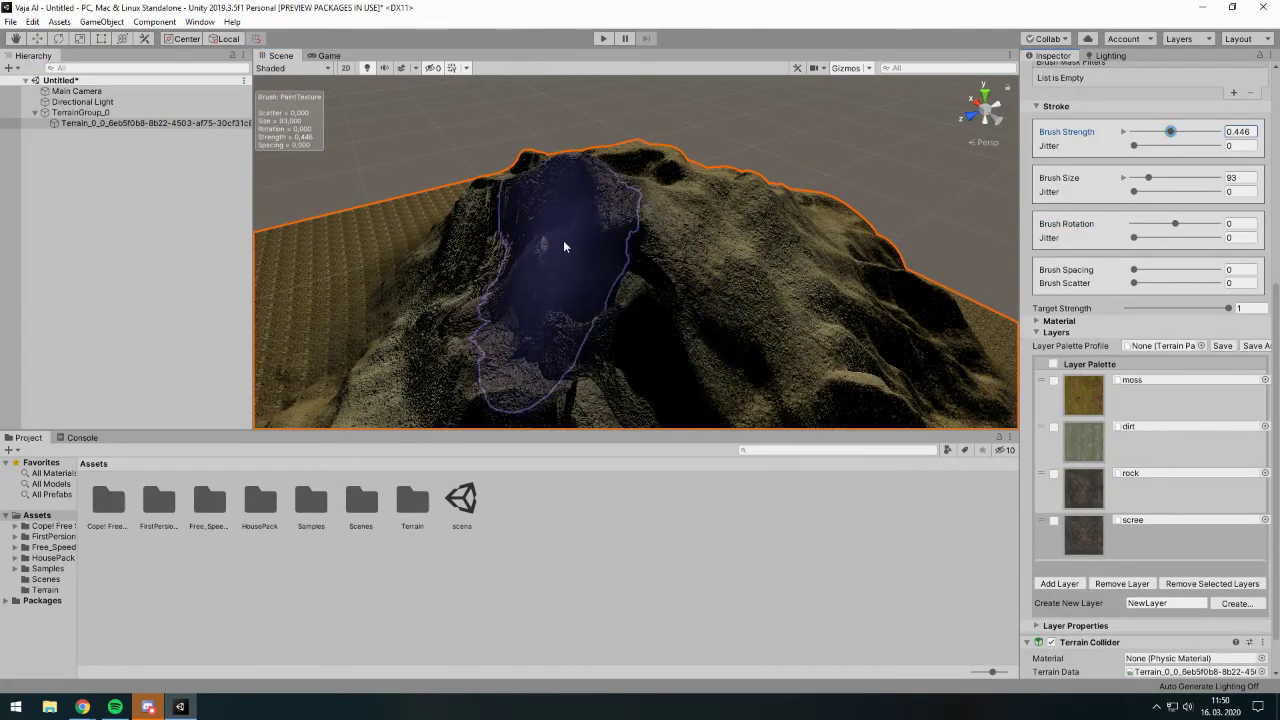
{"action": "right_click_drag", "start_coordinate": [563, 247], "coordinate": [965, 199]}
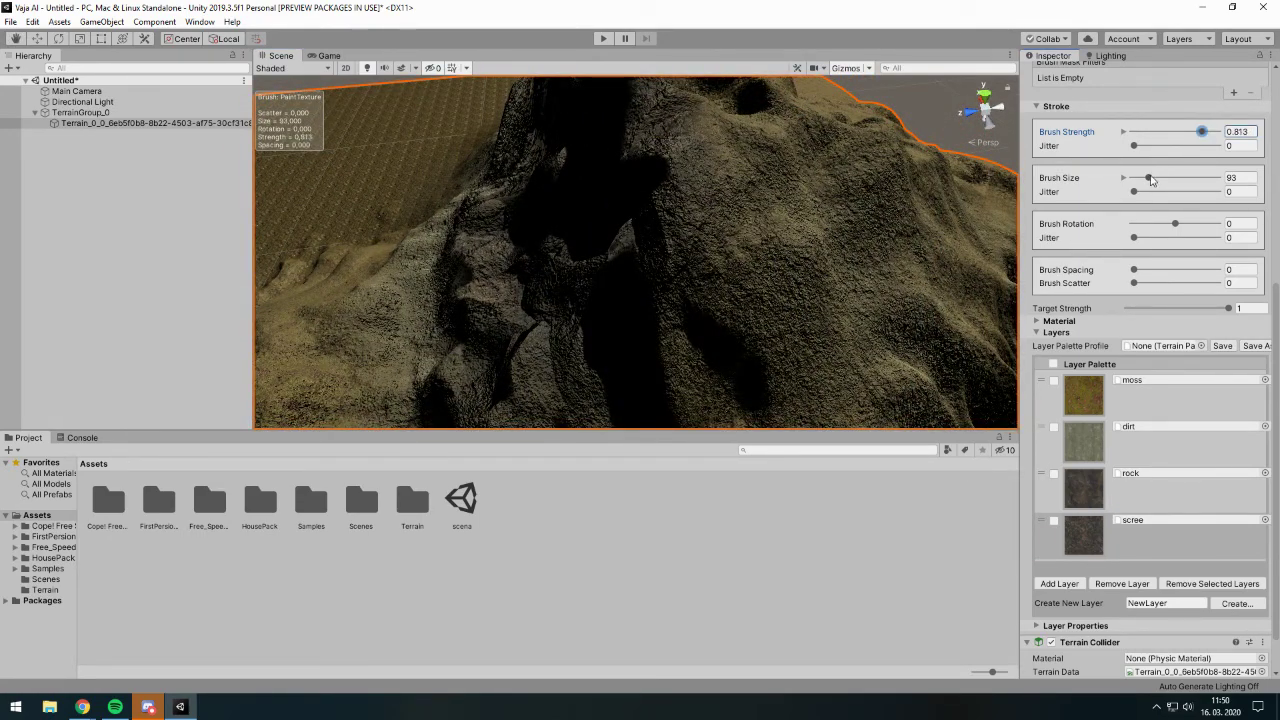
{"action": "right_click_drag", "start_coordinate": [768, 209], "coordinate": [678, 243]}
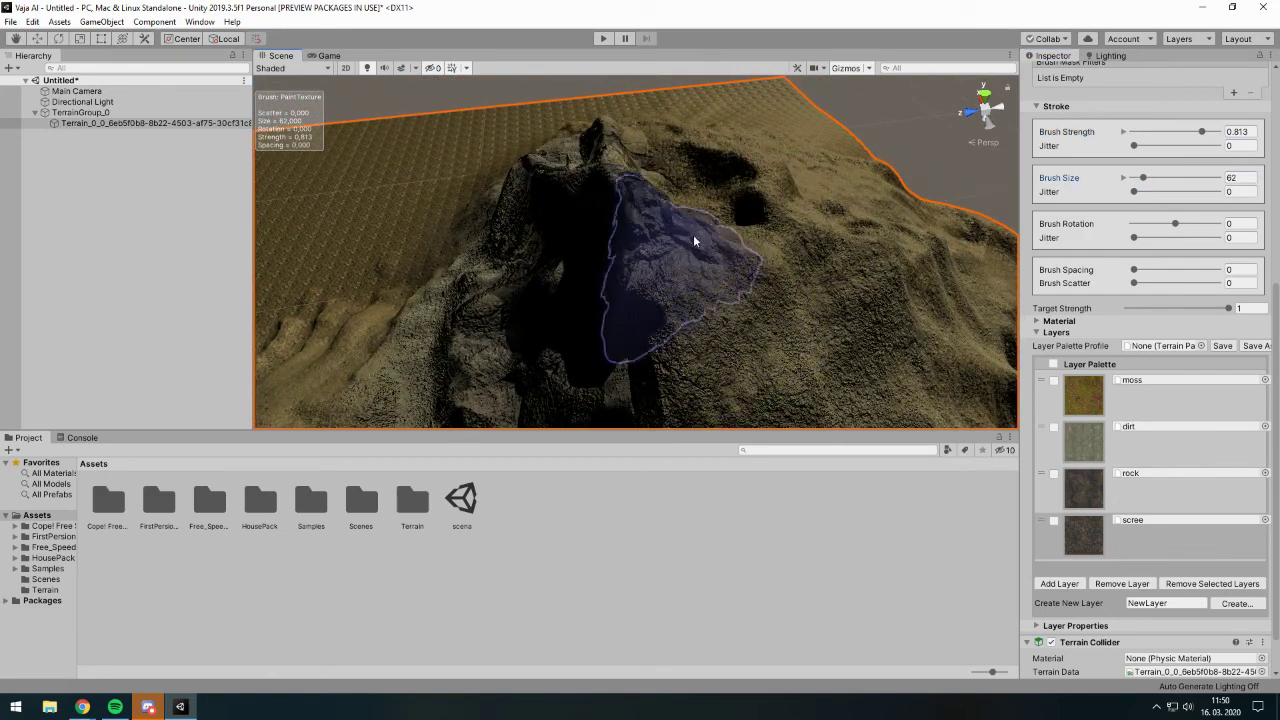
- Paint rocky scree texture over the peak and right slope at strength 0.813, size 62
{"action": "mouse_move", "coordinate": [786, 306]}
{"action": "right_mouse_down"}
{"action": "mouse_move", "coordinate": [896, 290]}
{"action": "mouse_move", "coordinate": [471, 200]}
{"action": "right_mouse_up"}
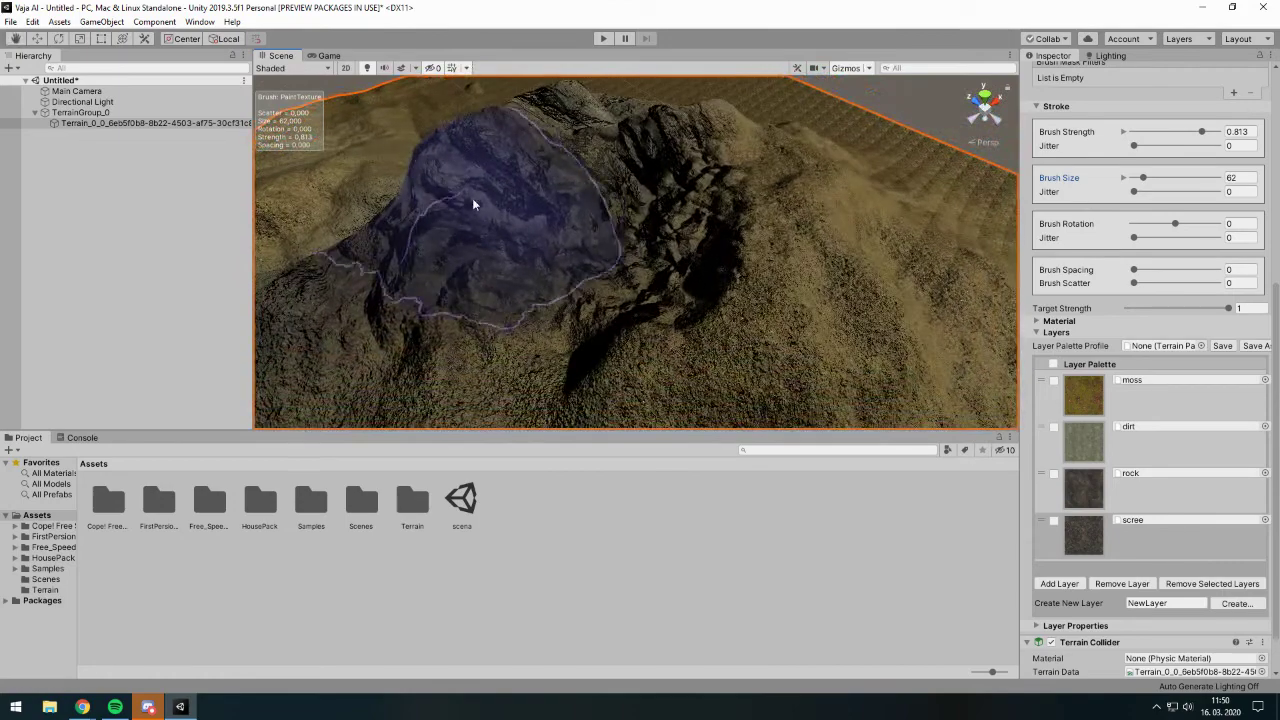
{"action": "left_click_drag", "start_coordinate": [572, 141], "coordinate": [581, 274]}
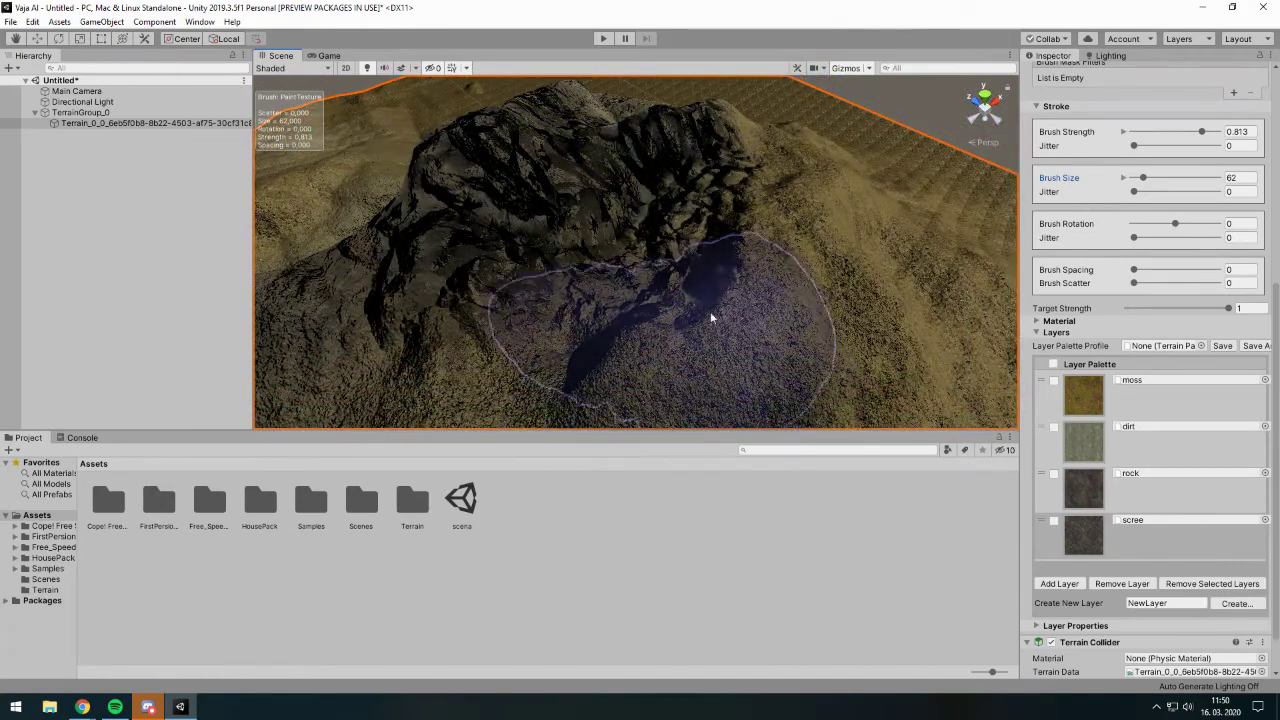
{"action": "mouse_move", "coordinate": [666, 299]}
{"action": "right_mouse_down"}
{"action": "mouse_move", "coordinate": [774, 331]}
{"action": "mouse_move", "coordinate": [634, 277]}
{"action": "right_mouse_up"}
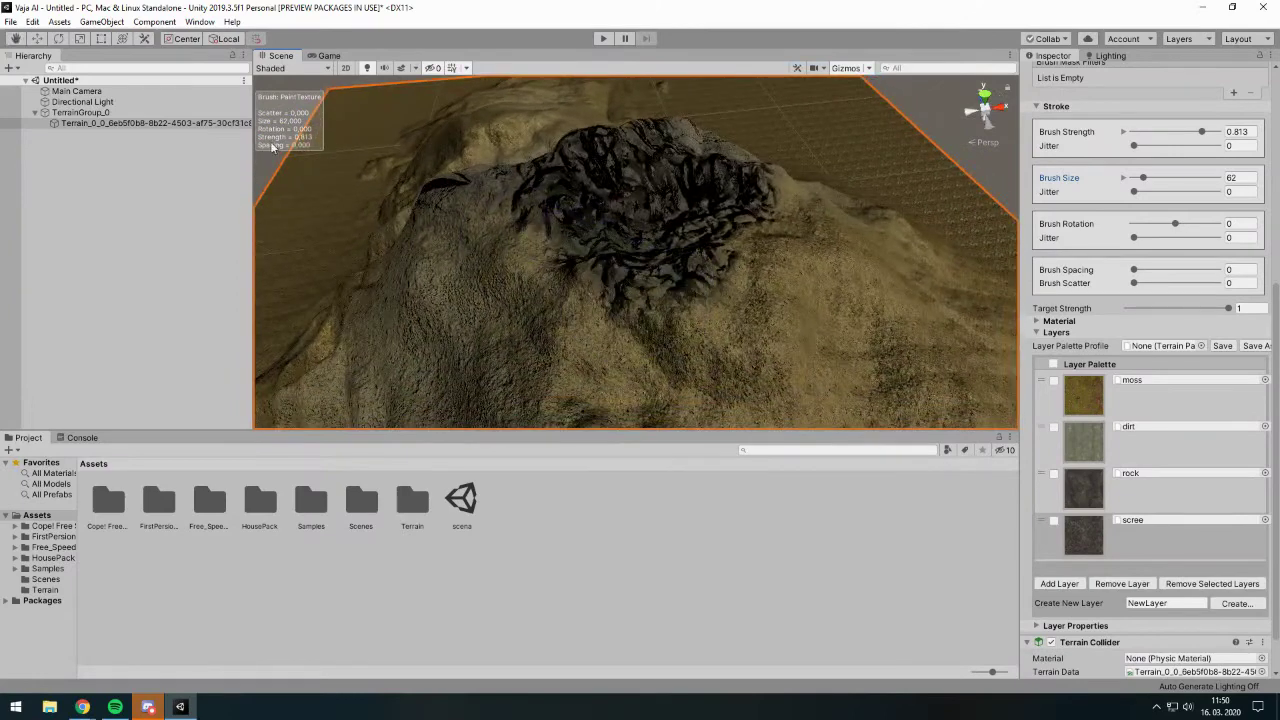
{"action": "left_click", "coordinate": [1057, 583]}
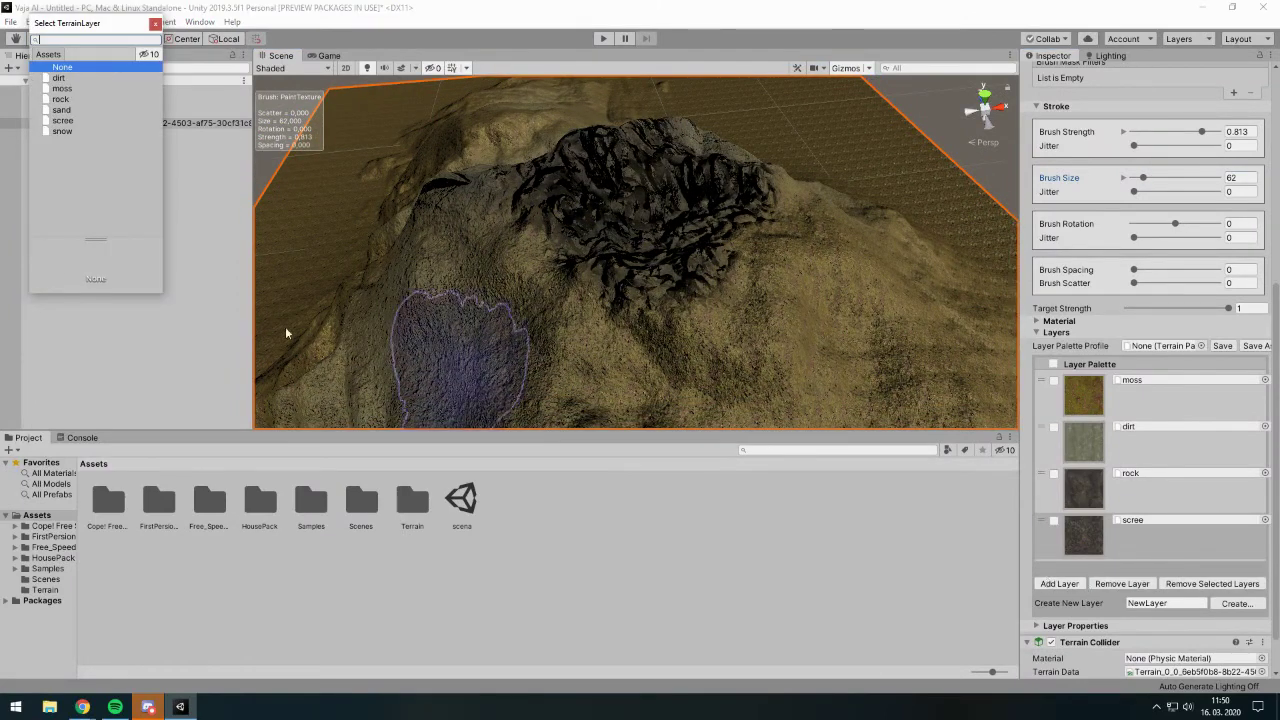
- Add snow as a new layer in the terrain palette
{"action": "double_click", "coordinate": [64, 131]}
{"action": "right_click_drag", "start_coordinate": [833, 331], "coordinate": [726, 288]}
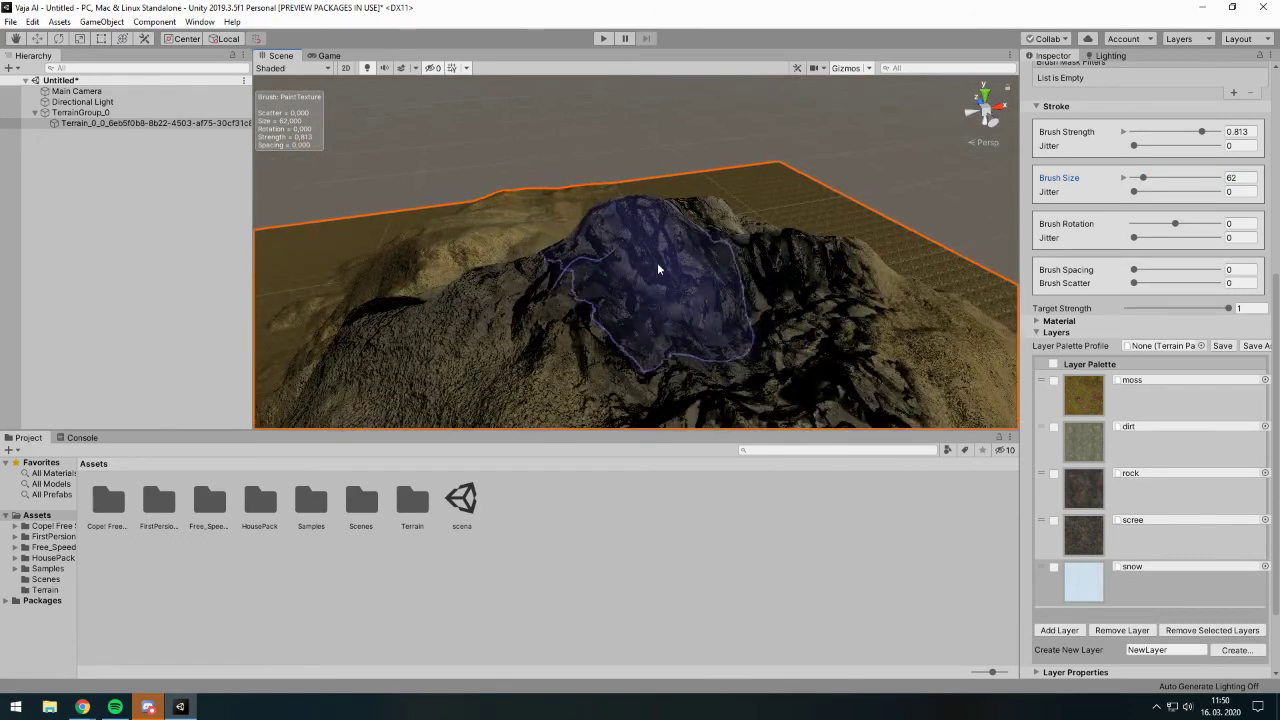
{"action": "mouse_move", "coordinate": [673, 264]}
{"action": "right_mouse_down"}
{"action": "mouse_move", "coordinate": [838, 329]}
{"action": "mouse_move", "coordinate": [762, 226]}
{"action": "right_mouse_up"}
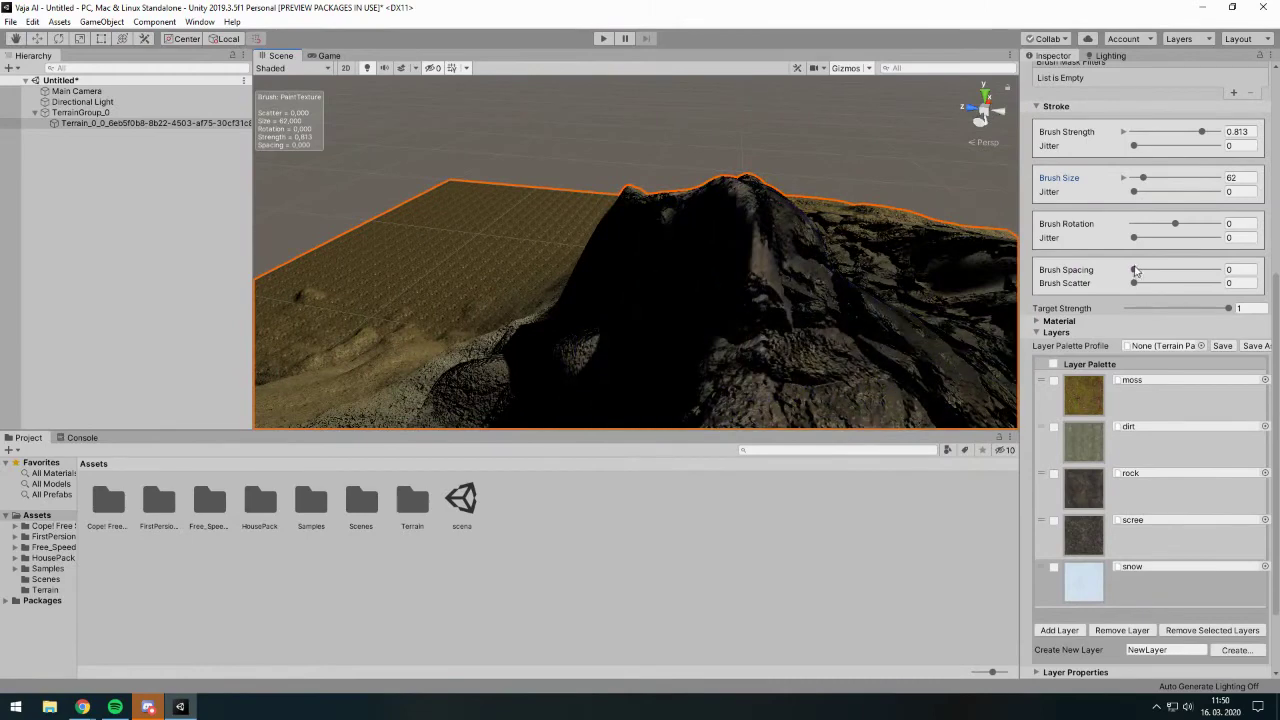
{"action": "scroll", "coordinate": [1147, 263], "scroll_direction": "up", "scroll_amount": 5}
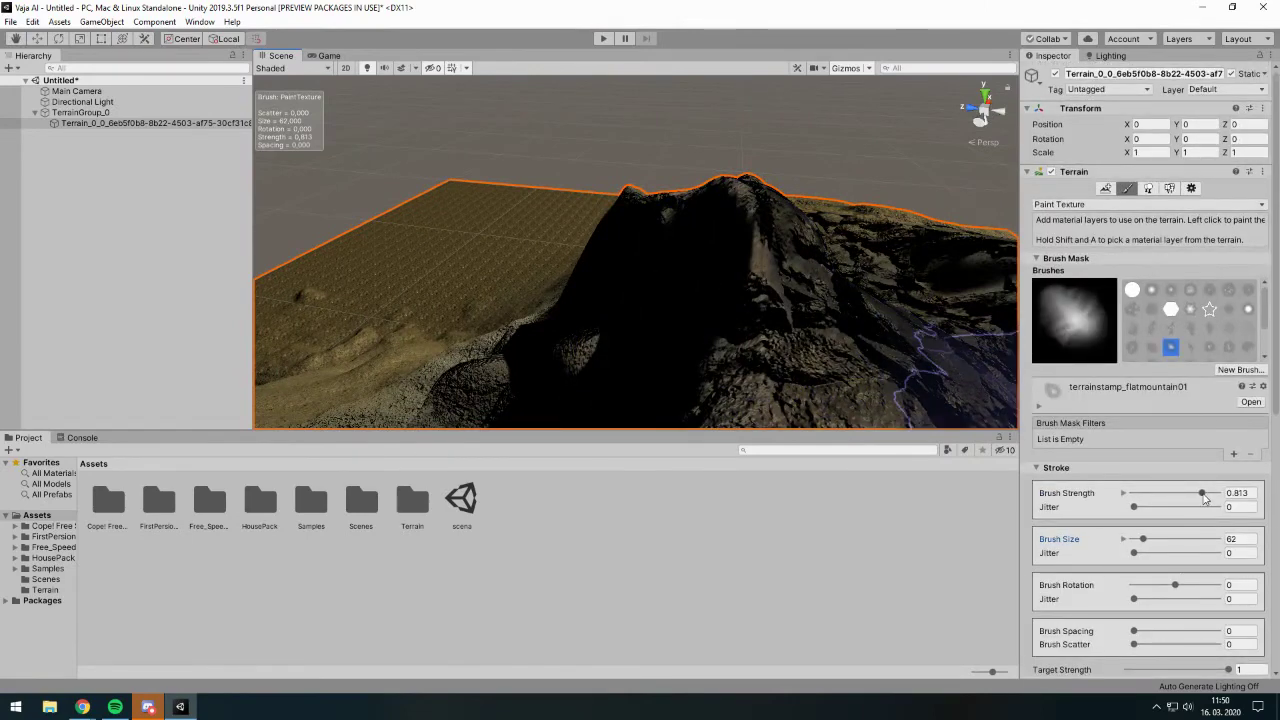
- Paint white snow over the summit with terrainstamp_softpeaks01 at brush size 15
{"action": "left_click_drag", "start_coordinate": [1144, 540], "coordinate": [1137, 540]}
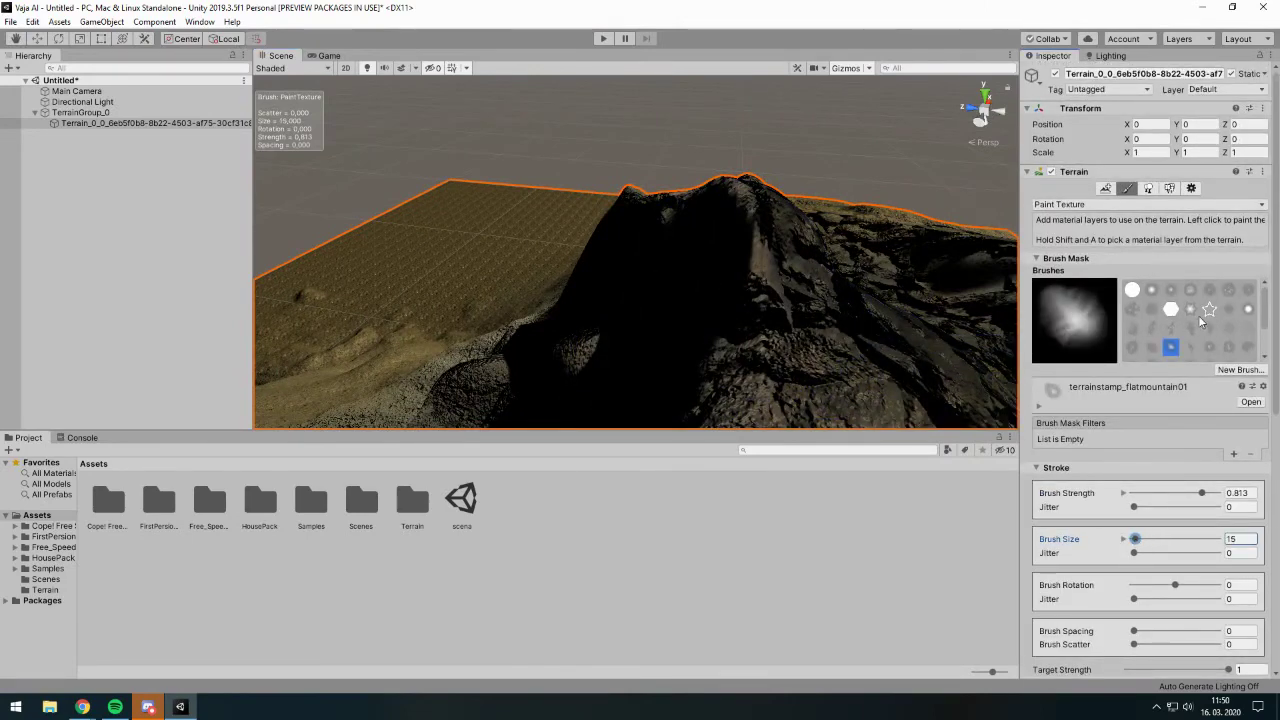
{"action": "scroll", "coordinate": [1202, 320], "scroll_direction": "down", "scroll_amount": 1}
{"action": "left_click", "coordinate": [1171, 341]}
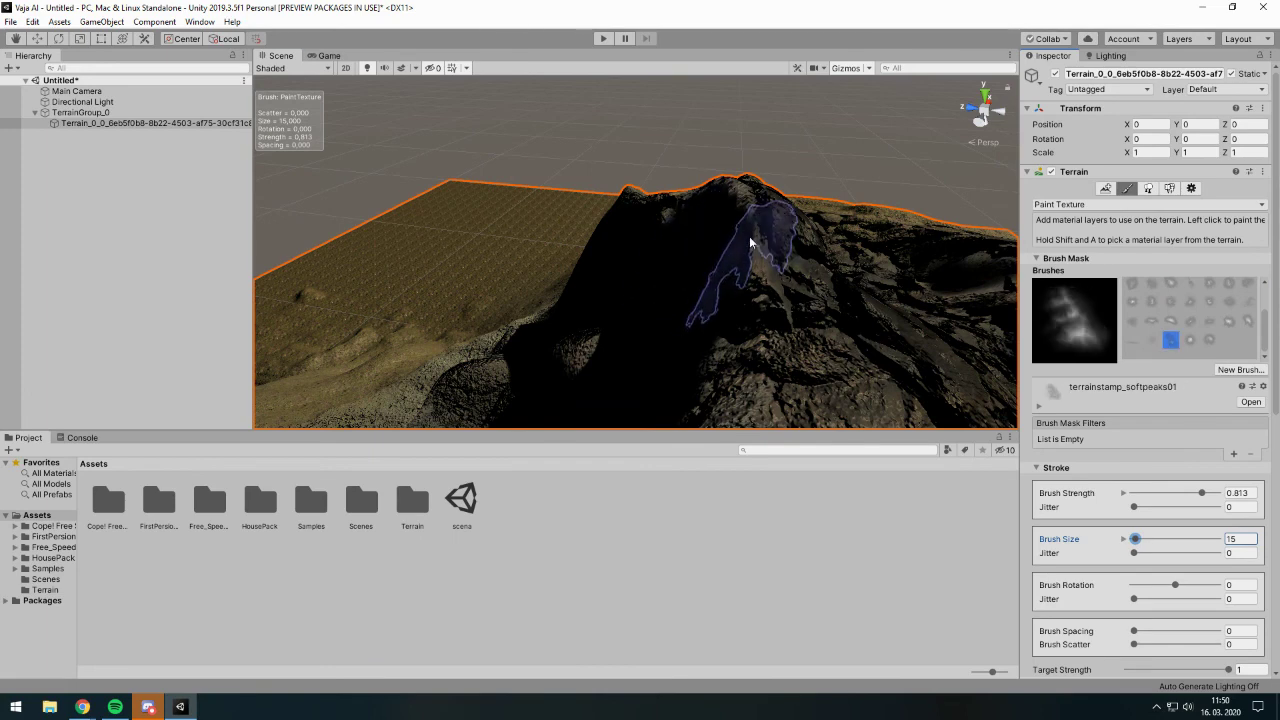
{"action": "mouse_move", "coordinate": [749, 236]}
{"action": "left_mouse_down"}
{"action": "mouse_move", "coordinate": [714, 257]}
{"action": "mouse_move", "coordinate": [785, 293]}
{"action": "mouse_move", "coordinate": [538, 273]}
{"action": "mouse_move", "coordinate": [418, 282]}
{"action": "mouse_move", "coordinate": [428, 328]}
{"action": "mouse_move", "coordinate": [731, 217]}
{"action": "left_mouse_up"}
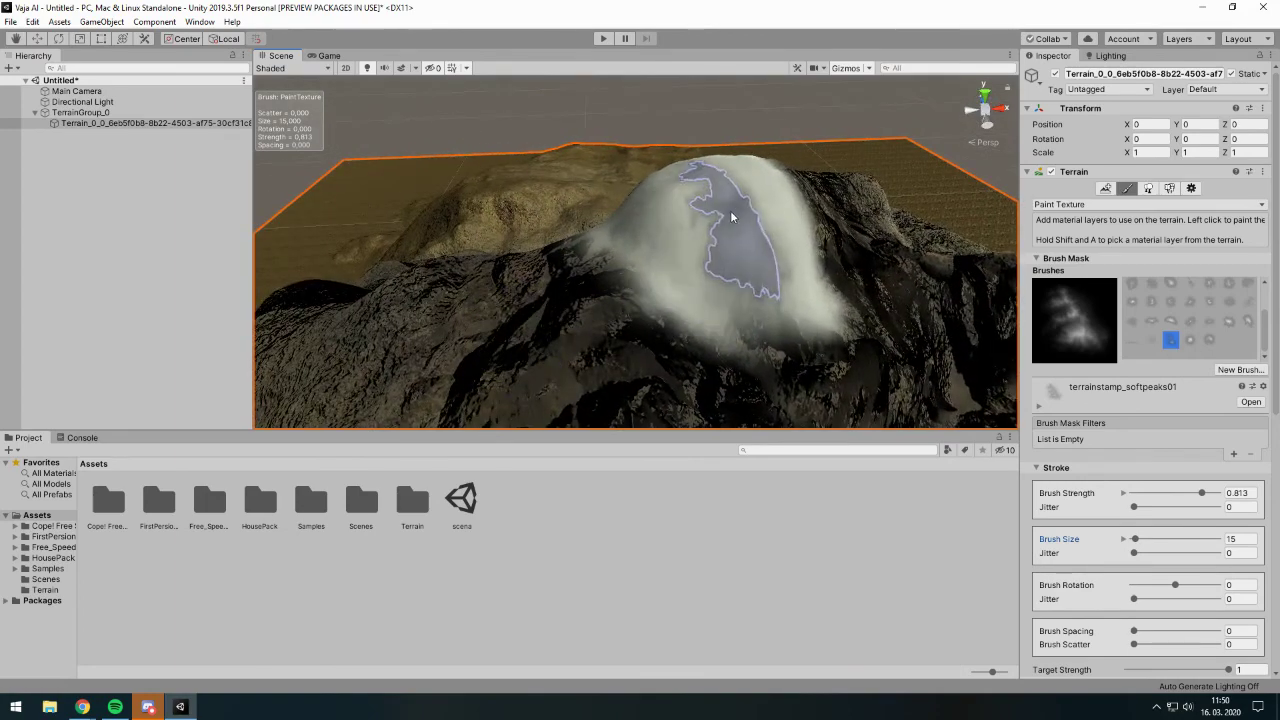
{"action": "mouse_move", "coordinate": [921, 285]}
{"action": "left_mouse_down", "text": "alt"}
{"action": "mouse_move", "coordinate": [560, 257]}
{"action": "mouse_move", "coordinate": [457, 283]}
{"action": "mouse_move", "coordinate": [600, 294]}
{"action": "mouse_move", "coordinate": [649, 268]}
{"action": "mouse_move", "coordinate": [671, 277]}
{"action": "mouse_move", "coordinate": [600, 240]}
{"action": "left_mouse_up", "text": "alt"}
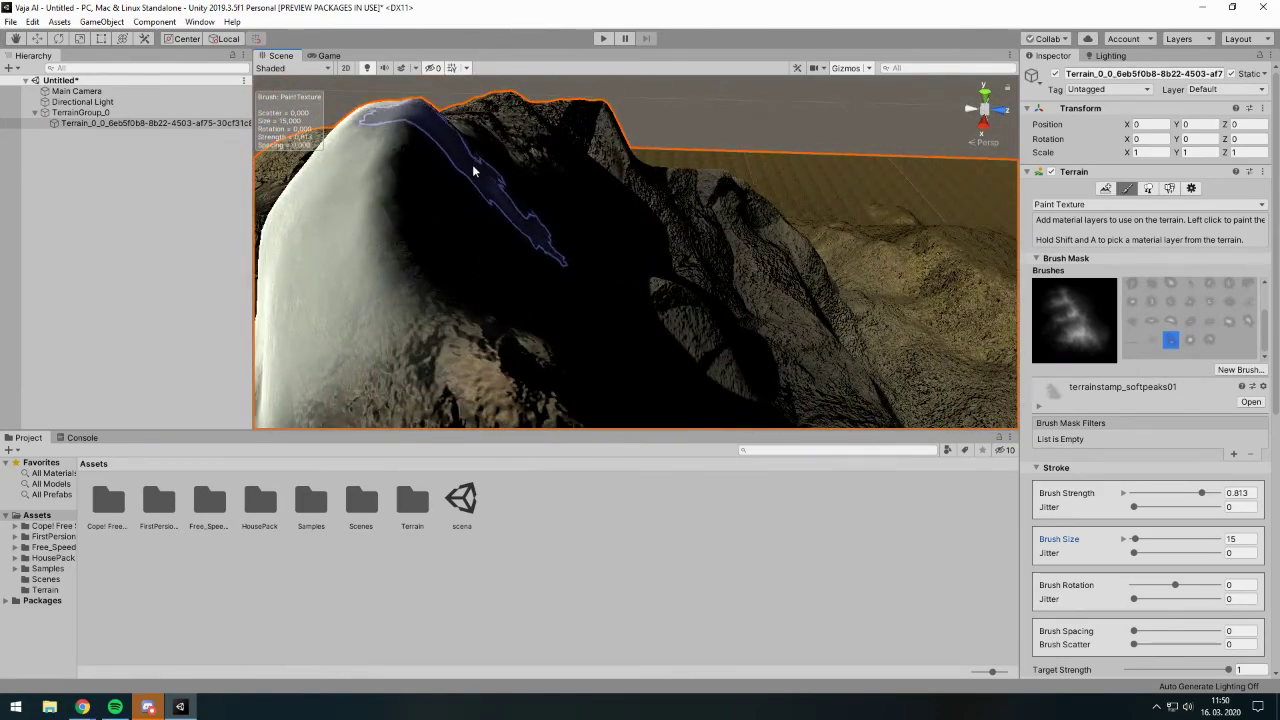
{"action": "mouse_move", "coordinate": [474, 172]}
{"action": "left_mouse_down", "text": "alt"}
{"action": "mouse_move", "coordinate": [620, 249]}
{"action": "mouse_move", "coordinate": [543, 251]}
{"action": "mouse_move", "coordinate": [780, 311]}
{"action": "mouse_move", "coordinate": [700, 371]}
{"action": "mouse_move", "coordinate": [557, 214]}
{"action": "mouse_move", "coordinate": [495, 197]}
{"action": "left_mouse_up", "text": "alt"}
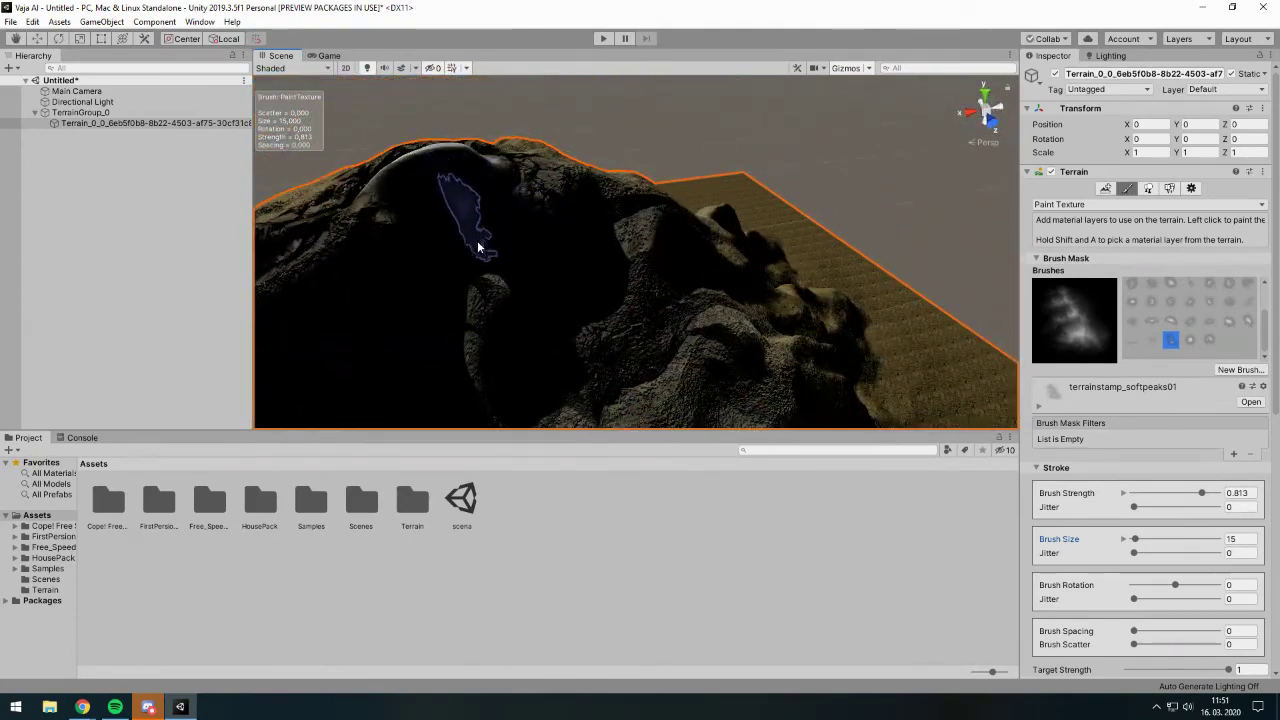
{"action": "mouse_move", "coordinate": [478, 247]}
{"action": "left_mouse_down", "text": "alt"}
{"action": "mouse_move", "coordinate": [471, 271]}
{"action": "mouse_move", "coordinate": [486, 286]}
{"action": "mouse_move", "coordinate": [873, 316]}
{"action": "mouse_move", "coordinate": [831, 320]}
{"action": "mouse_move", "coordinate": [737, 249]}
{"action": "left_mouse_up", "text": "alt"}
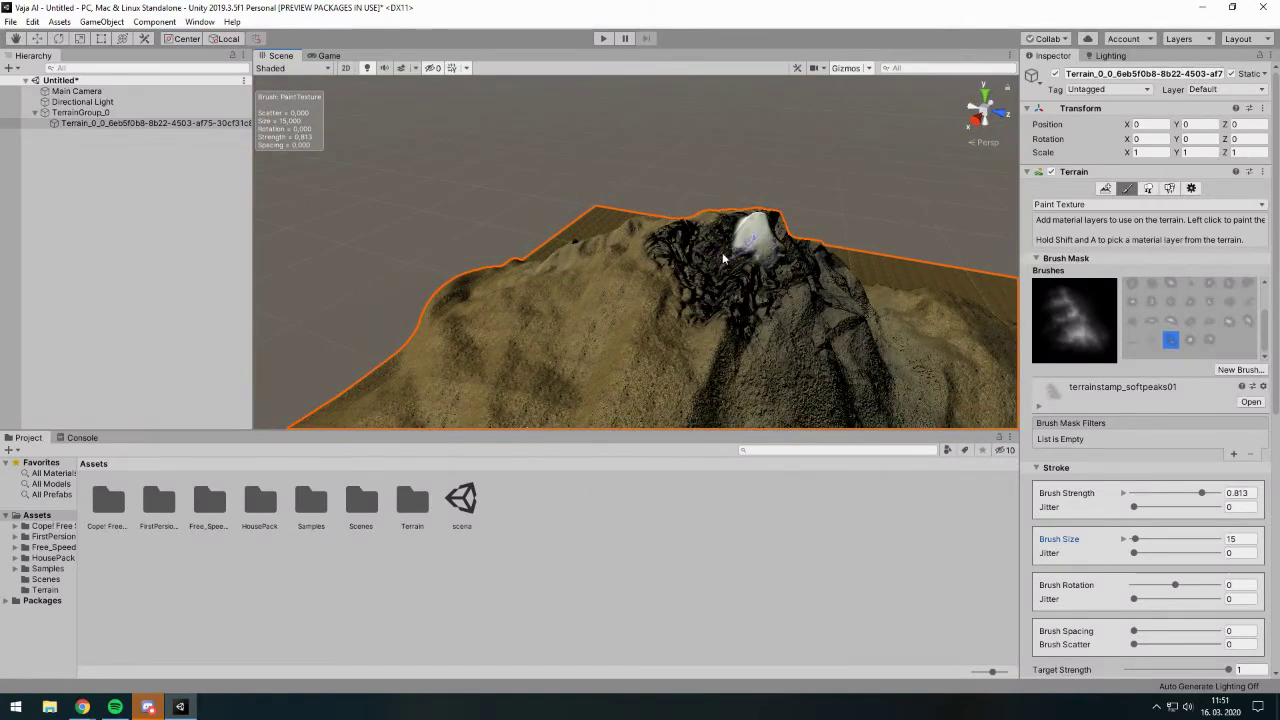
{"action": "mouse_move", "coordinate": [716, 277]}
{"action": "left_mouse_down", "text": "alt"}
{"action": "mouse_move", "coordinate": [700, 363]}
{"action": "mouse_move", "coordinate": [920, 329]}
{"action": "mouse_move", "coordinate": [873, 297]}
{"action": "mouse_move", "coordinate": [814, 351]}
{"action": "mouse_move", "coordinate": [766, 217]}
{"action": "mouse_move", "coordinate": [708, 317]}
{"action": "mouse_move", "coordinate": [703, 258]}
{"action": "mouse_move", "coordinate": [829, 363]}
{"action": "mouse_move", "coordinate": [720, 360]}
{"action": "mouse_move", "coordinate": [622, 209]}
{"action": "left_mouse_up", "text": "alt"}
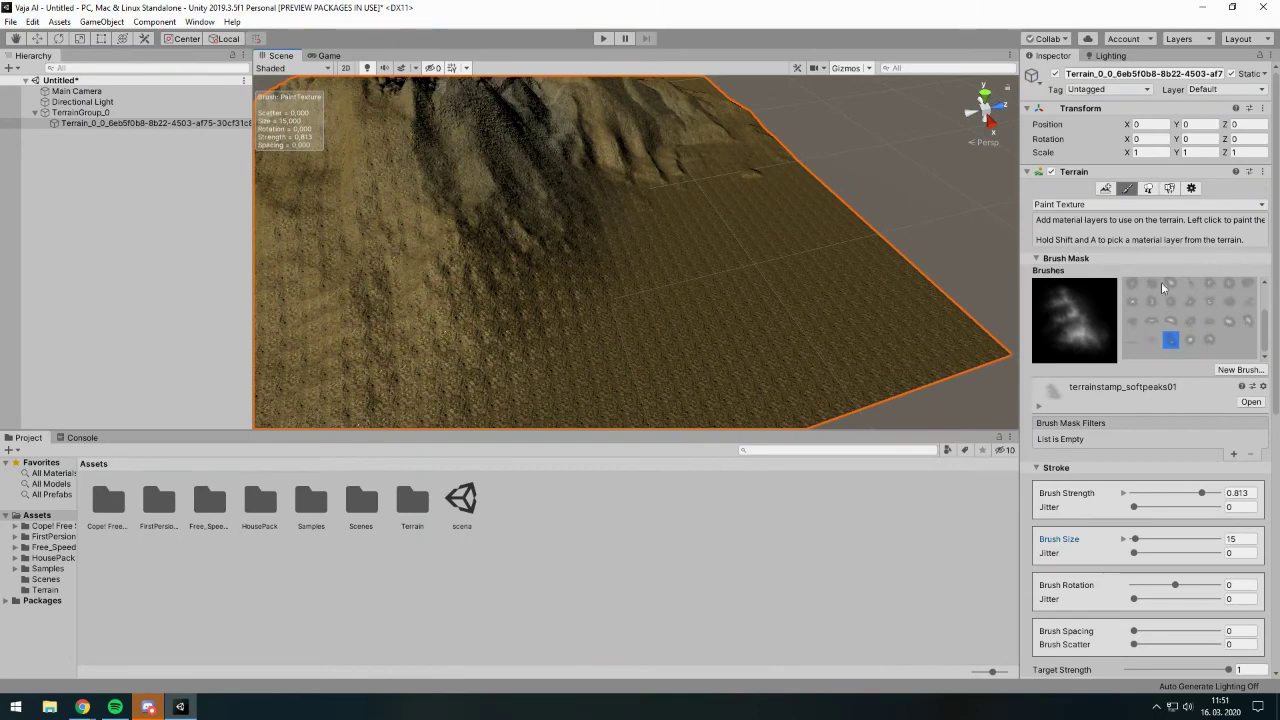
- Paint a pale dirt path across the plain with a soft round brush, size 10, strength 0.219
{"action": "scroll", "coordinate": [1150, 400], "scroll_direction": "down", "scroll_amount": 10}
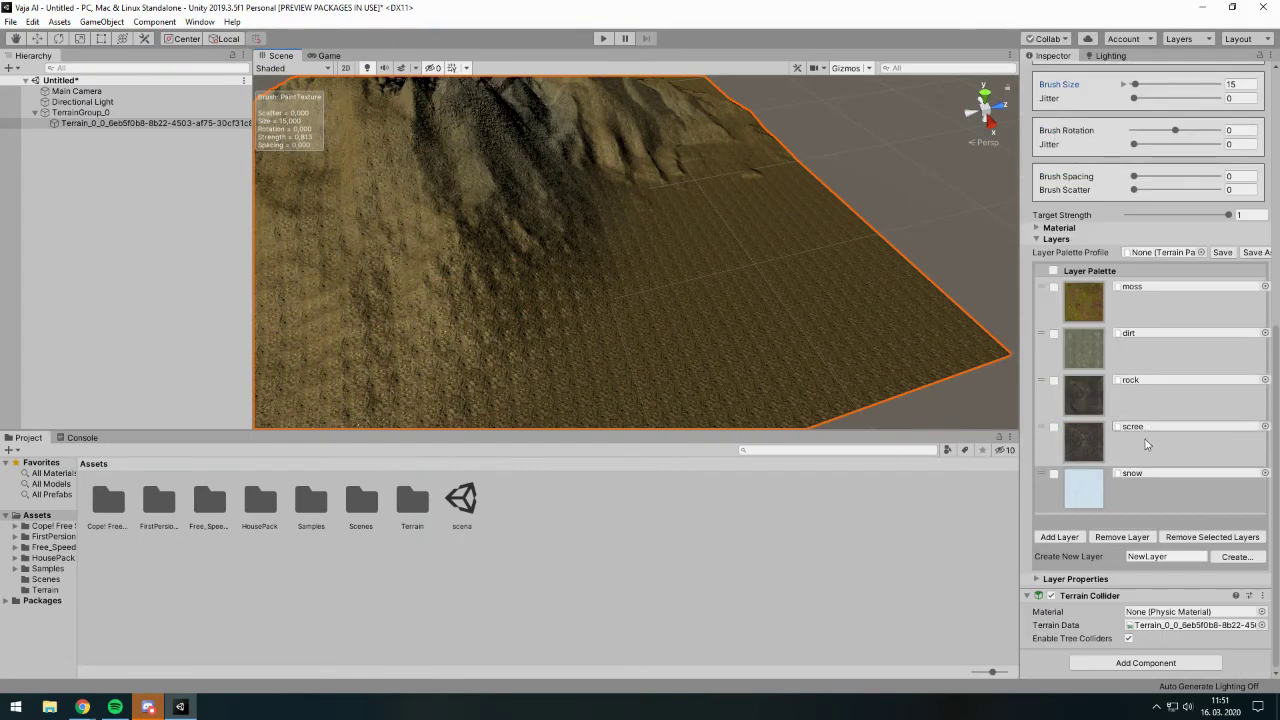
{"action": "left_click", "coordinate": [1136, 350]}
{"action": "scroll", "coordinate": [1150, 320], "scroll_direction": "up", "scroll_amount": 10}
{"action": "left_click", "coordinate": [1147, 291]}
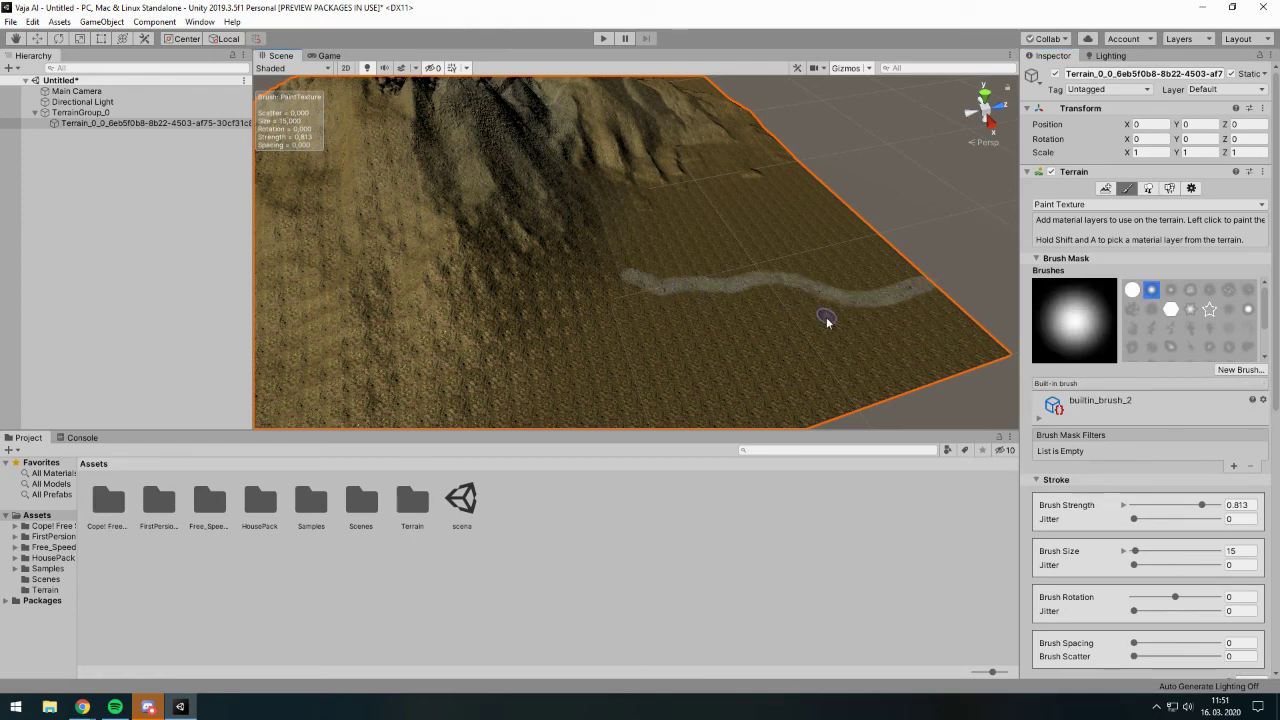
{"action": "key", "text": "ctrl+z"}
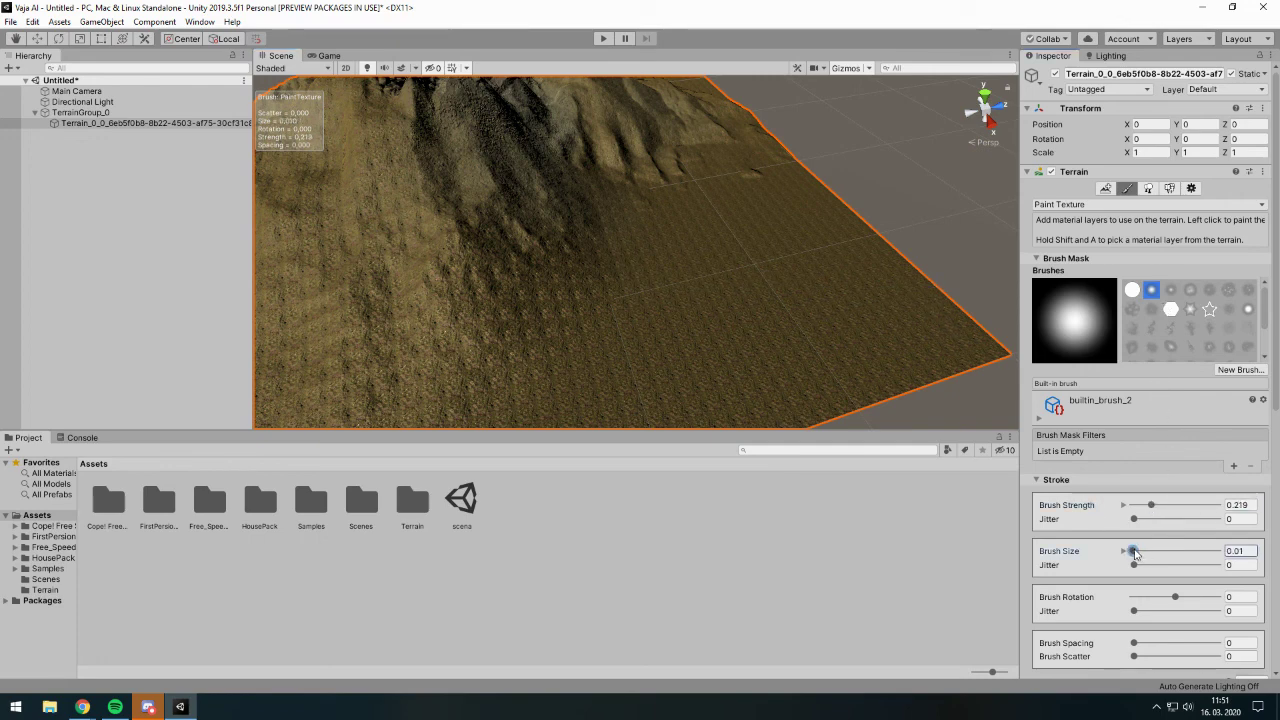
{"action": "type", "text": "10"}
{"action": "key", "text": "Return"}
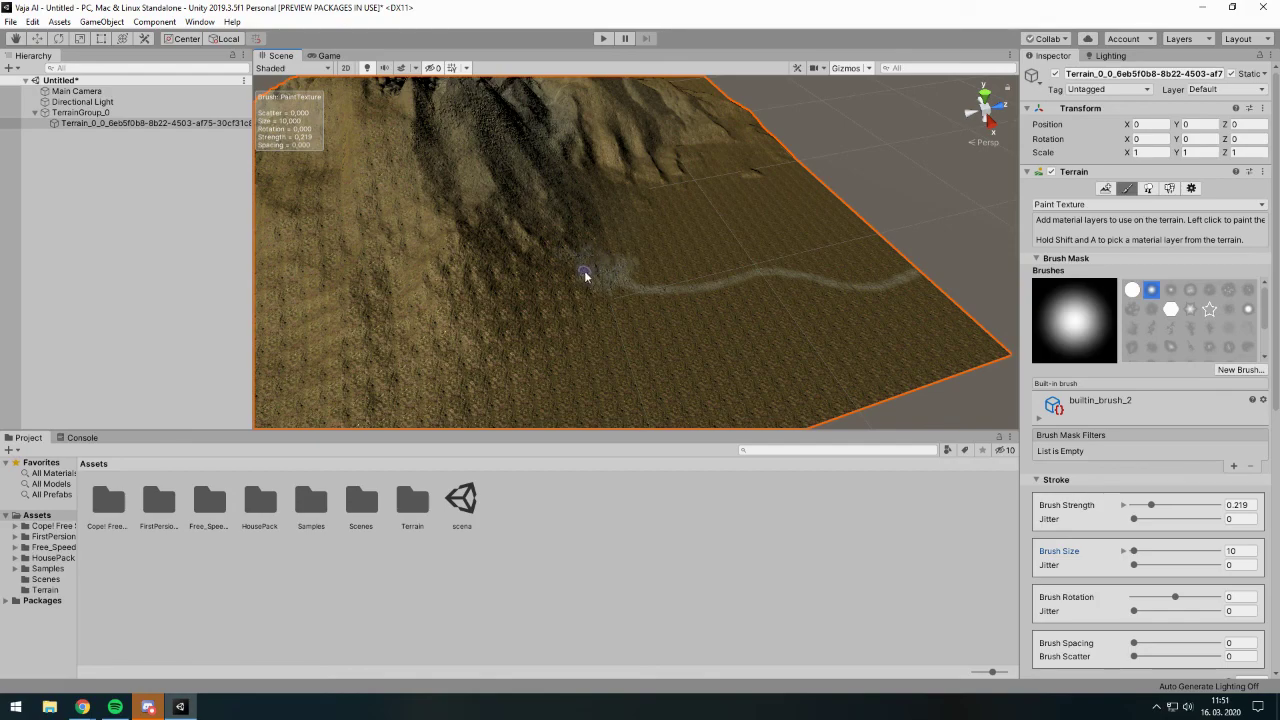
- Zoom out and orbit the Scene view to see the whole terrain with its path
{"action": "scroll", "coordinate": [600, 285], "scroll_direction": "up", "scroll_amount": 3}
{"action": "scroll", "coordinate": [660, 320], "scroll_direction": "up", "scroll_amount": 3}
{"action": "scroll", "coordinate": [780, 340], "scroll_direction": "up", "scroll_amount": 2}
{"action": "scroll", "coordinate": [740, 345], "scroll_direction": "up", "scroll_amount": 3}
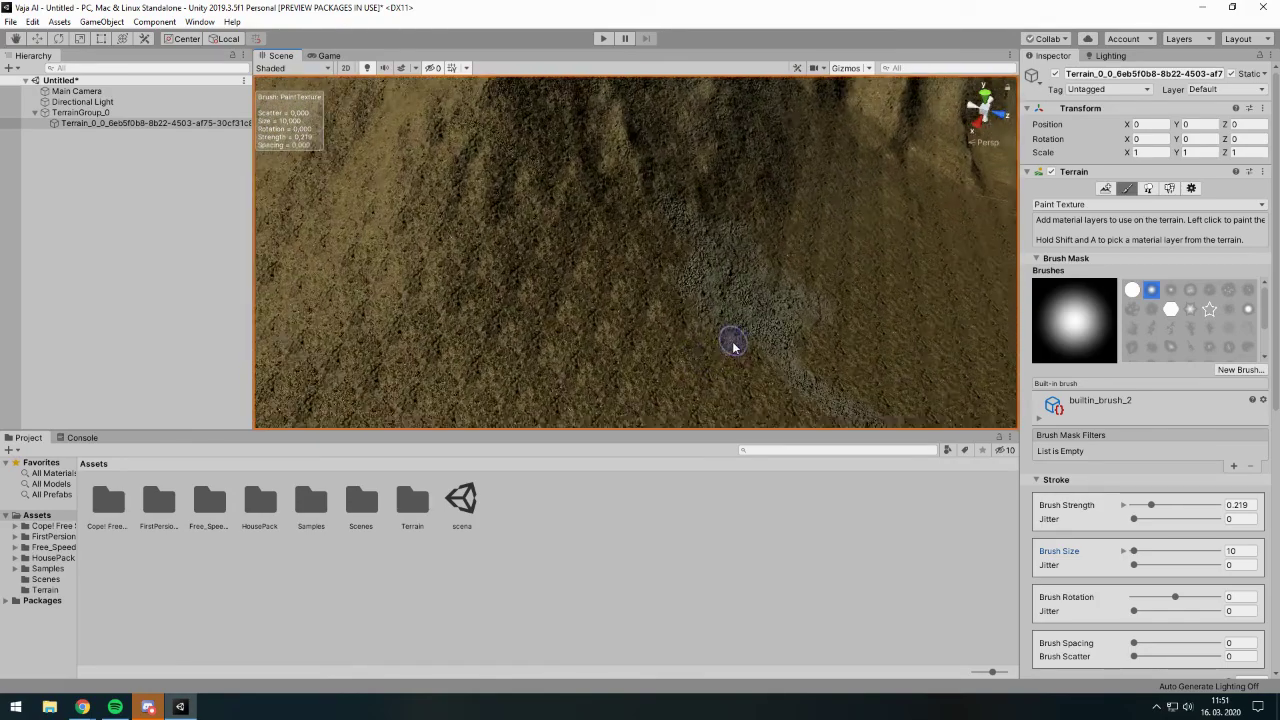
{"action": "scroll", "coordinate": [663, 286], "scroll_direction": "up", "scroll_amount": 3}
{"action": "scroll", "coordinate": [586, 214], "scroll_direction": "up", "scroll_amount": 3}
{"action": "scroll", "coordinate": [566, 251], "scroll_direction": "up", "scroll_amount": 2}
{"action": "middle_click_drag", "start_coordinate": [566, 251], "coordinate": [617, 251]}
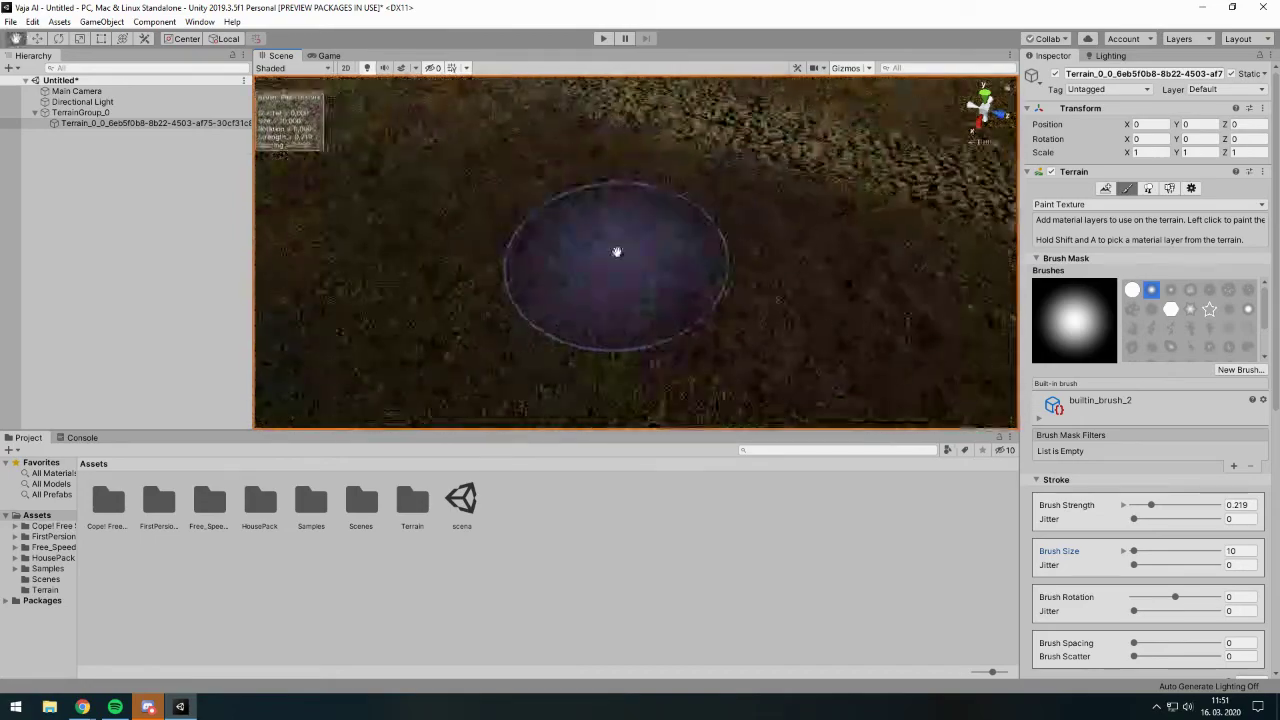
{"action": "scroll", "coordinate": [617, 251], "scroll_direction": "up", "scroll_amount": 2}
{"action": "scroll", "coordinate": [606, 271], "scroll_direction": "up", "scroll_amount": 3}
{"action": "scroll", "coordinate": [612, 280], "scroll_direction": "up", "scroll_amount": 2}
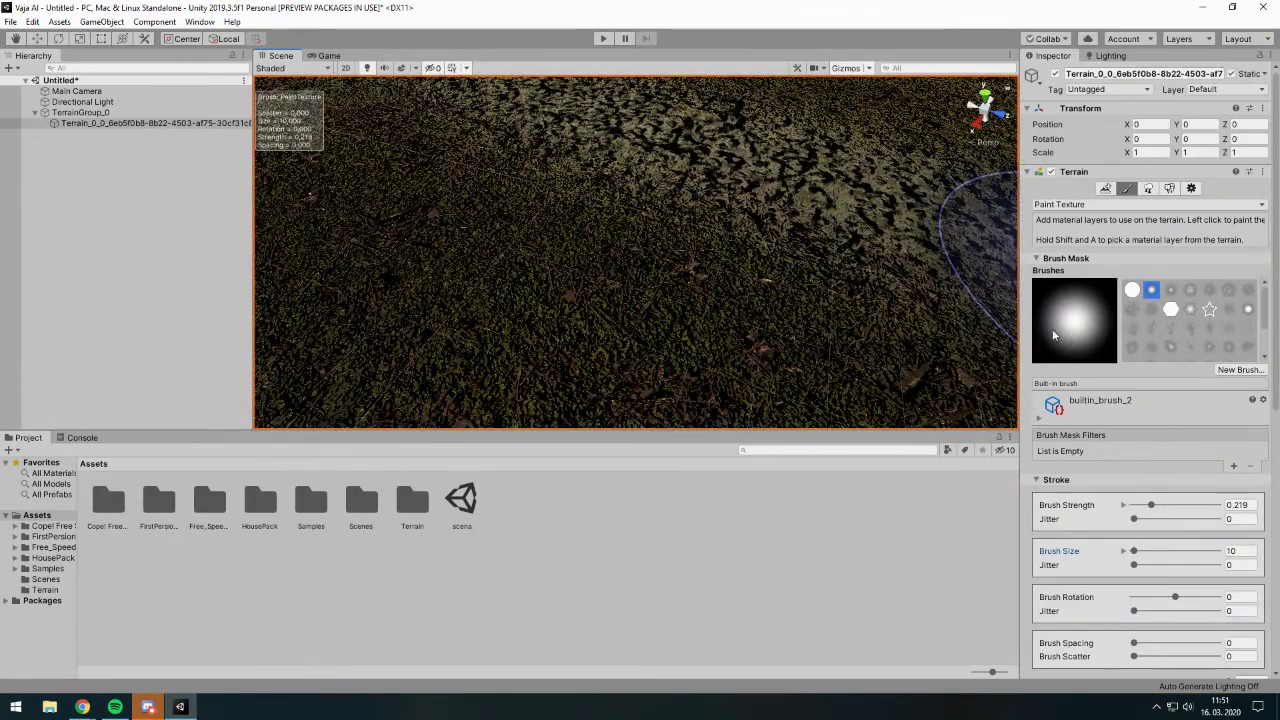
{"action": "scroll", "coordinate": [629, 194], "scroll_direction": "down", "scroll_amount": 3}
{"action": "scroll", "coordinate": [623, 218], "scroll_direction": "down", "scroll_amount": 3}
{"action": "scroll", "coordinate": [607, 234], "scroll_direction": "down", "scroll_amount": 2}
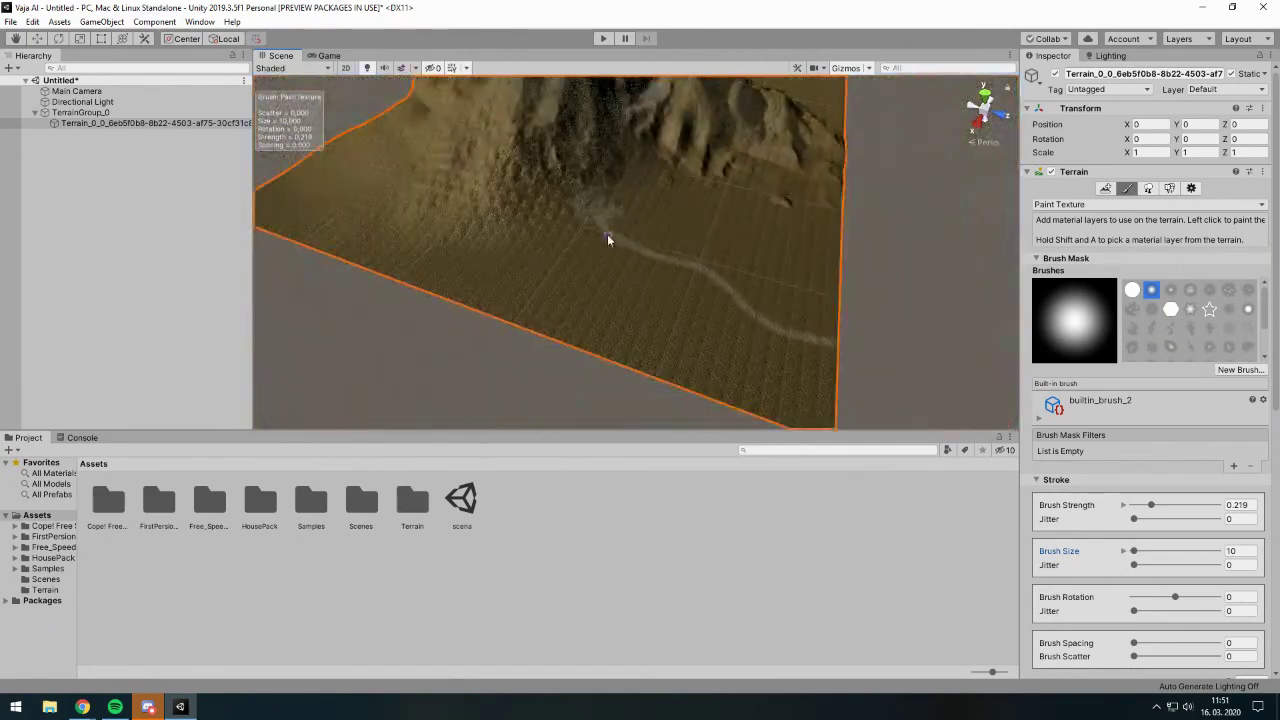
{"action": "scroll", "coordinate": [607, 239], "scroll_direction": "down", "scroll_amount": 3}
{"action": "mouse_move", "coordinate": [654, 309]}
{"action": "left_mouse_down", "text": "alt"}
{"action": "mouse_move", "coordinate": [703, 354]}
{"action": "mouse_move", "coordinate": [780, 309]}
{"action": "mouse_move", "coordinate": [731, 327]}
{"action": "mouse_move", "coordinate": [780, 211]}
{"action": "mouse_move", "coordinate": [749, 166]}
{"action": "mouse_move", "coordinate": [787, 192]}
{"action": "left_mouse_up", "text": "alt"}
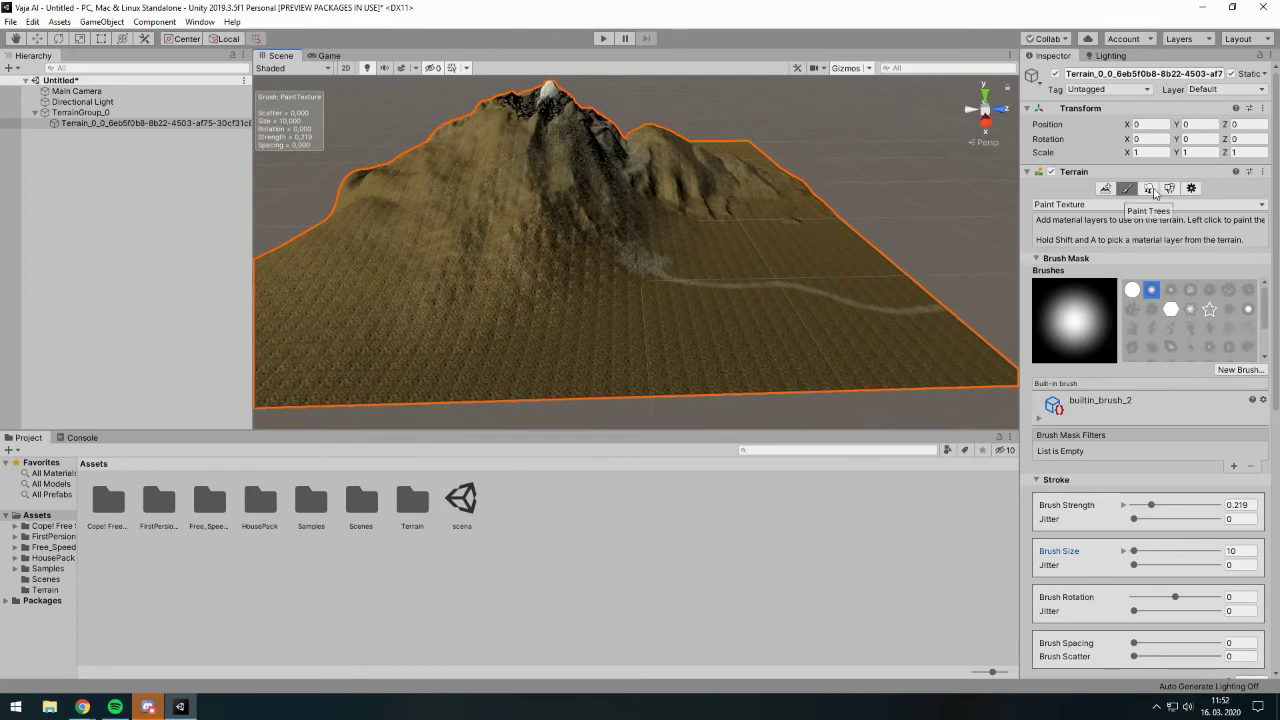
- Add Broadleaf_Desktop as a tree prefab in the terrain's Paint Trees list
{"action": "left_click", "coordinate": [1153, 191]}
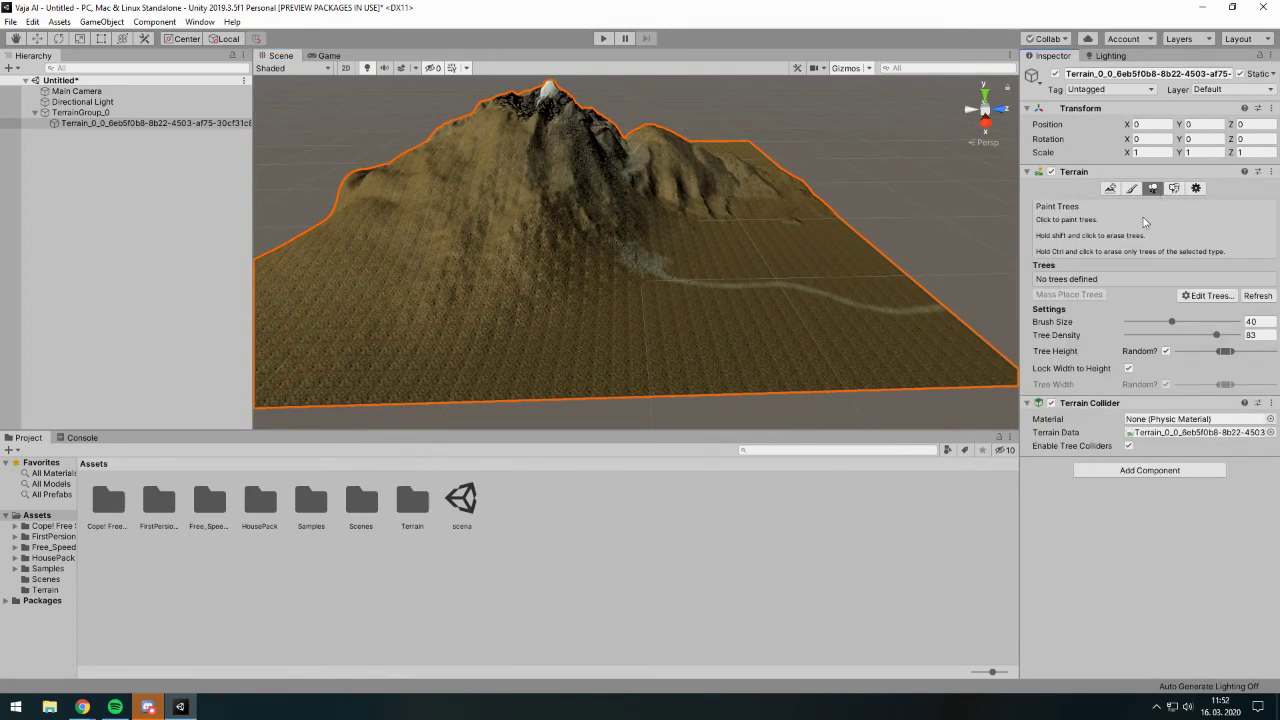
{"action": "left_click", "coordinate": [1206, 298]}
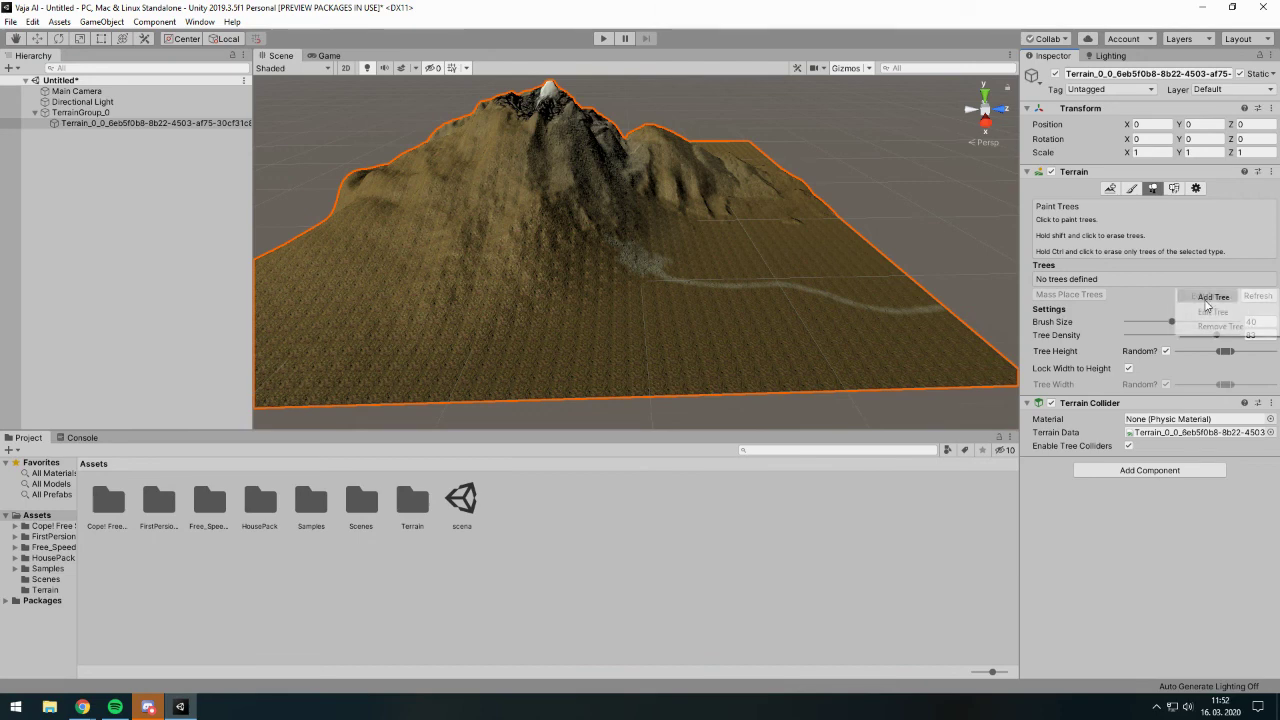
{"action": "left_click", "coordinate": [1203, 309]}
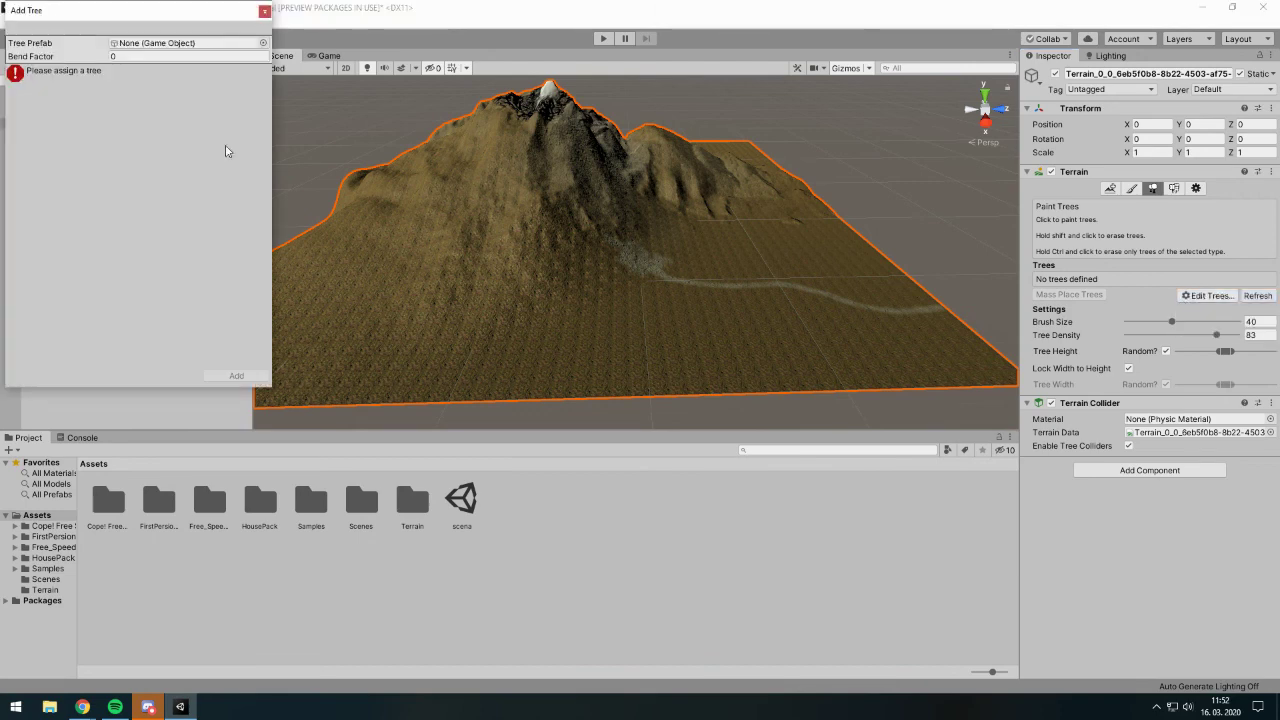
{"action": "left_click", "coordinate": [264, 43]}
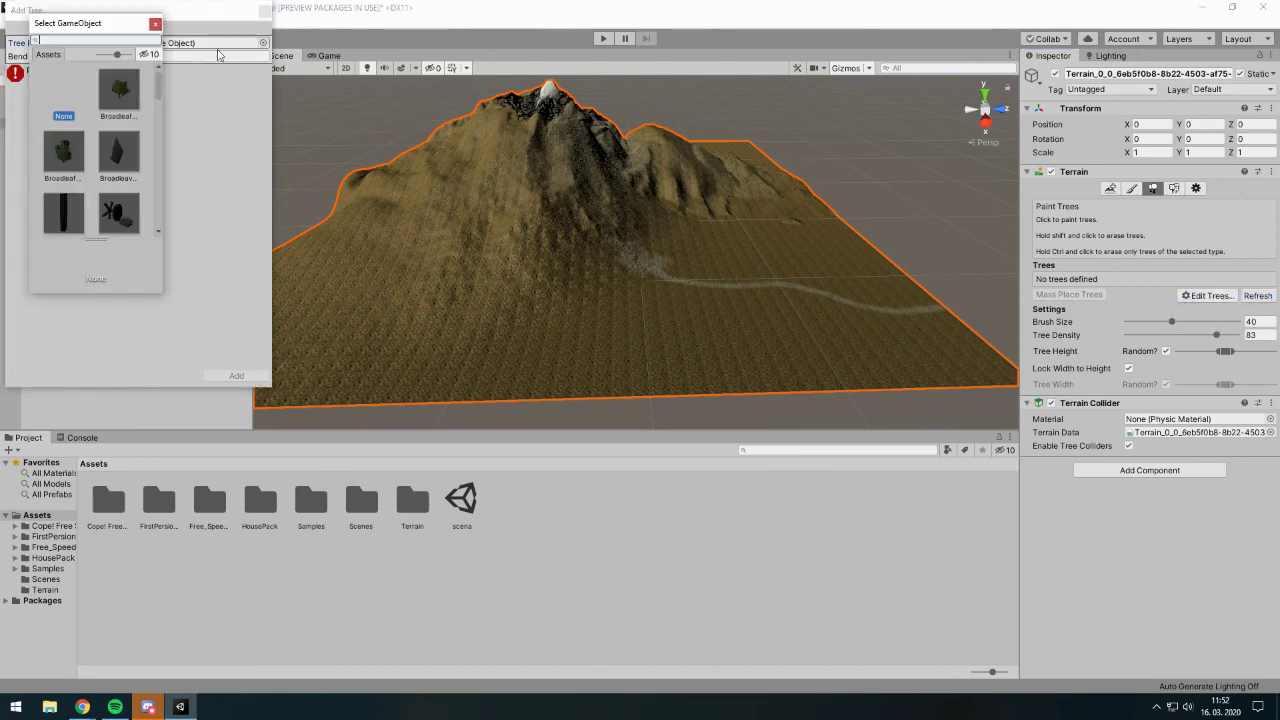
{"action": "double_click", "coordinate": [110, 103]}
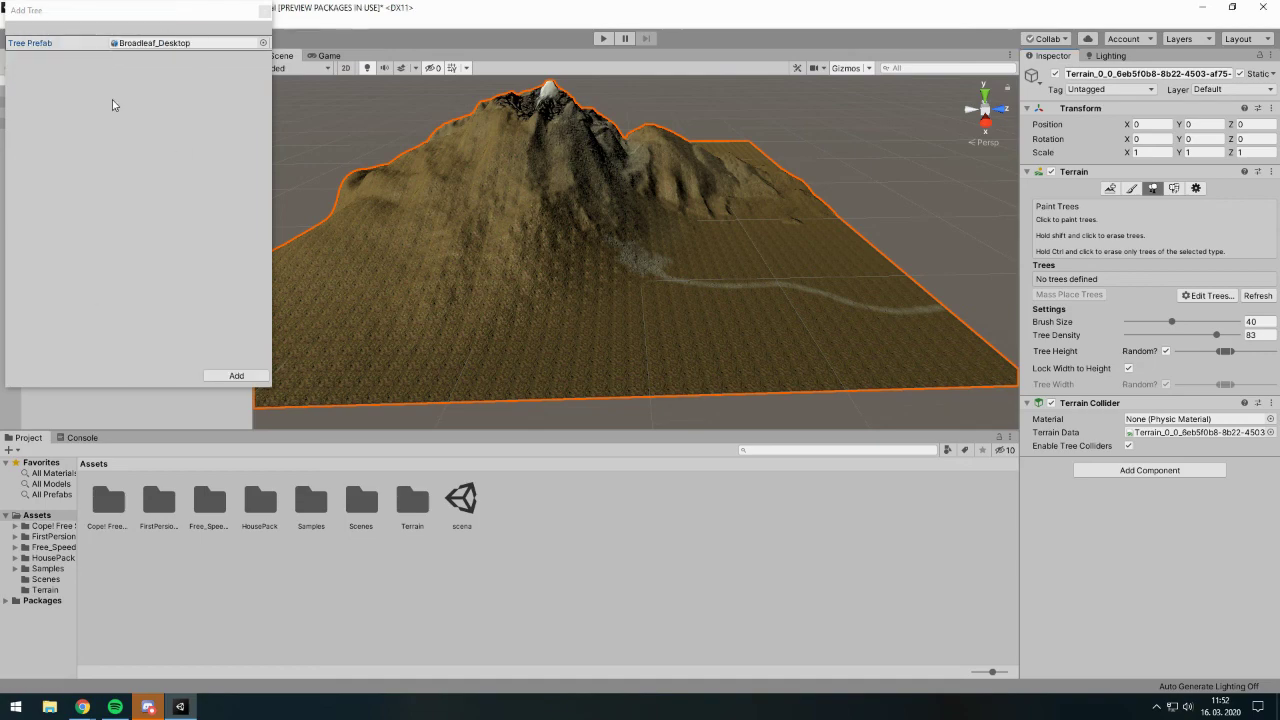
{"action": "left_click", "coordinate": [232, 374]}
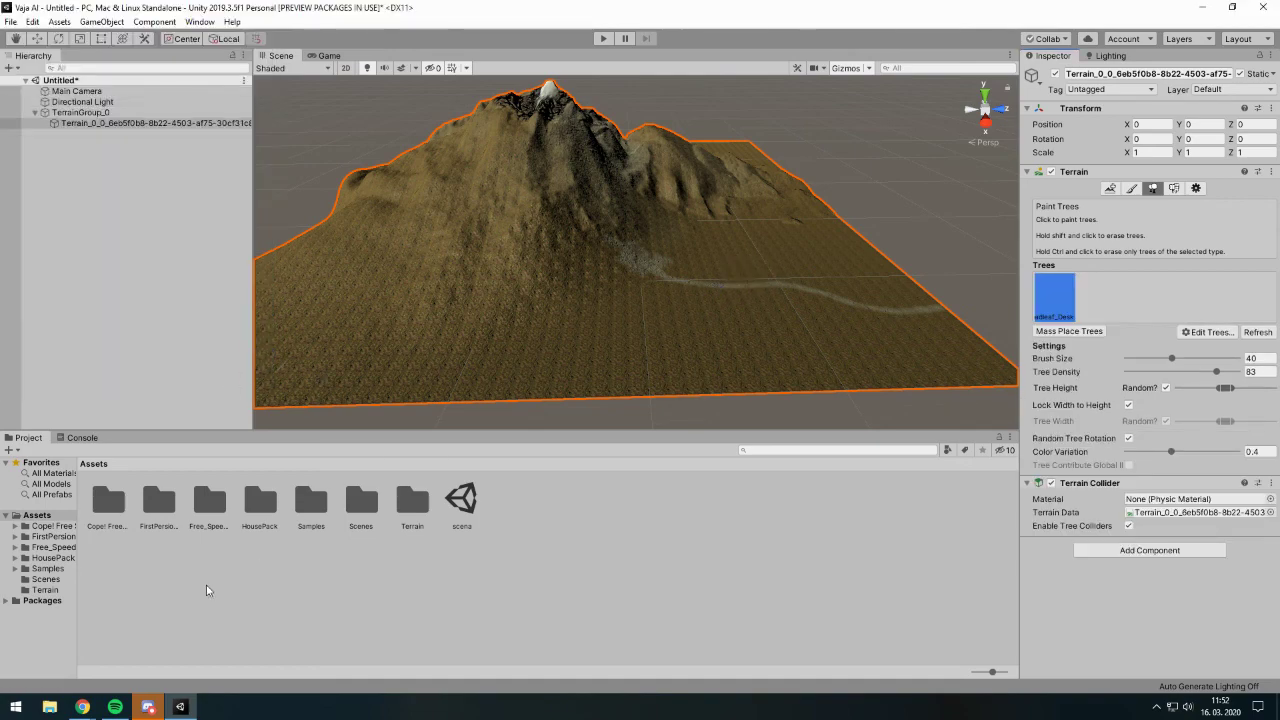
- Search the Unity Asset Store in Chrome for 'speedtree' and scroll the results
{"action": "mouse_move", "coordinate": [82, 707]}
{"action": "left_click", "coordinate": [215, 655]}
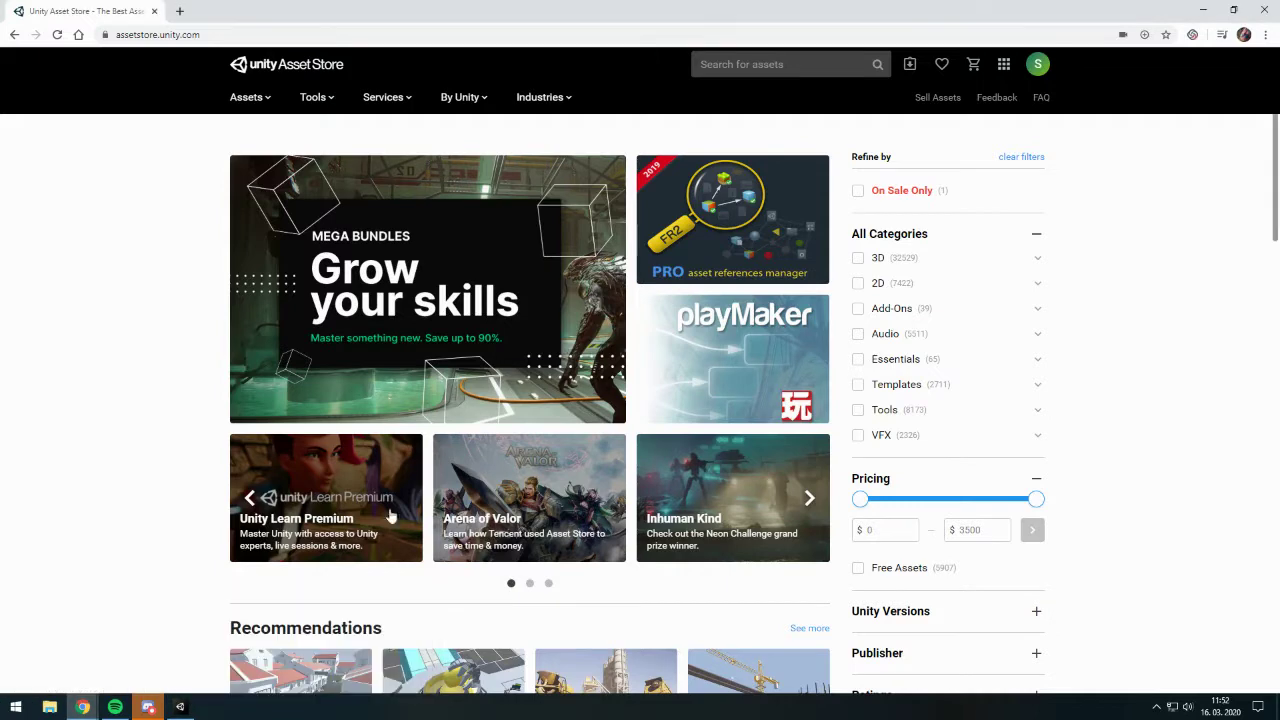
{"action": "left_click", "coordinate": [767, 66]}
{"action": "type", "text": "spee"}
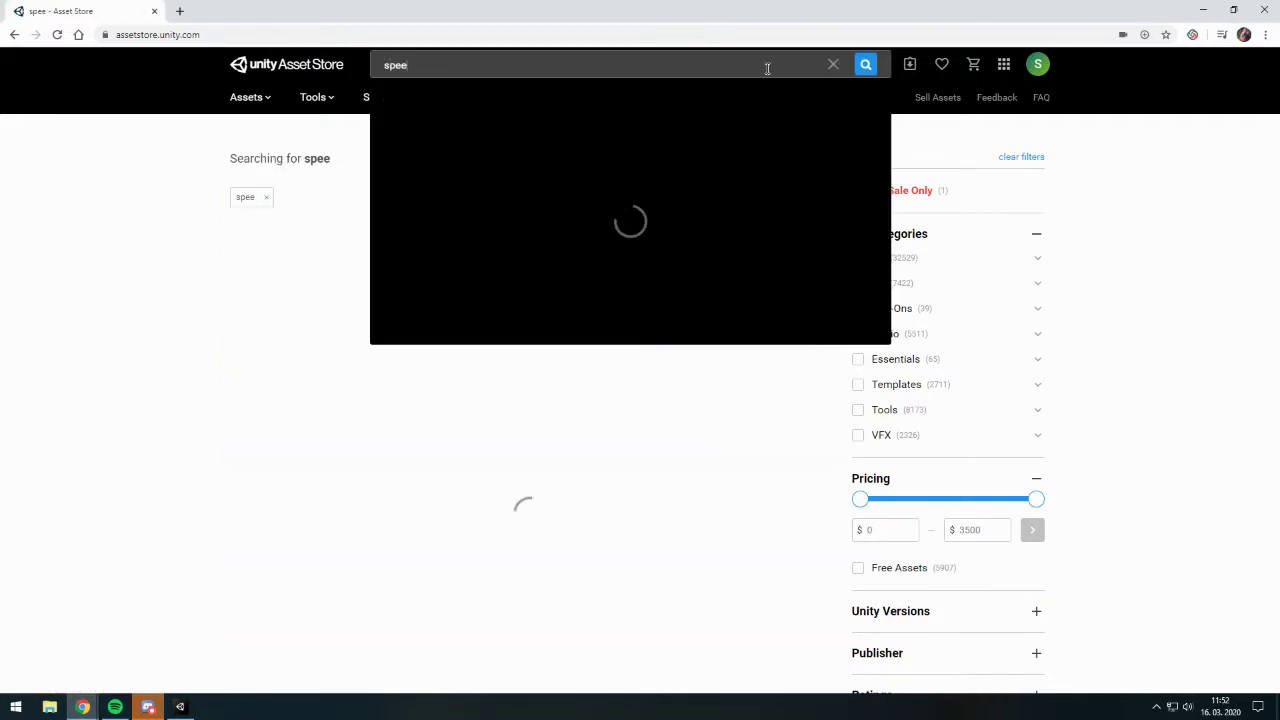
{"action": "type", "text": "dteree"}
{"action": "key", "text": "Return"}
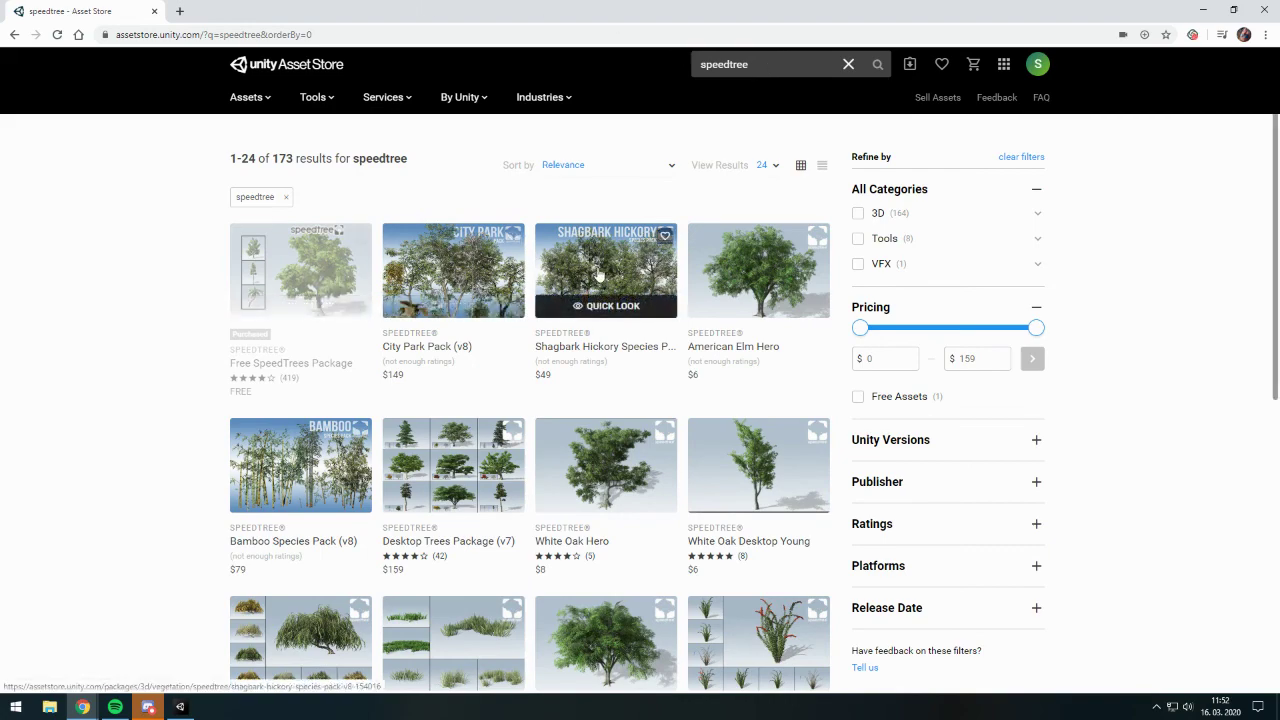
{"action": "scroll", "coordinate": [600, 285], "scroll_direction": "down", "scroll_amount": 5}
{"action": "scroll", "coordinate": [617, 372], "scroll_direction": "up", "scroll_amount": 3}
{"action": "scroll", "coordinate": [620, 380], "scroll_direction": "up", "scroll_amount": 2}
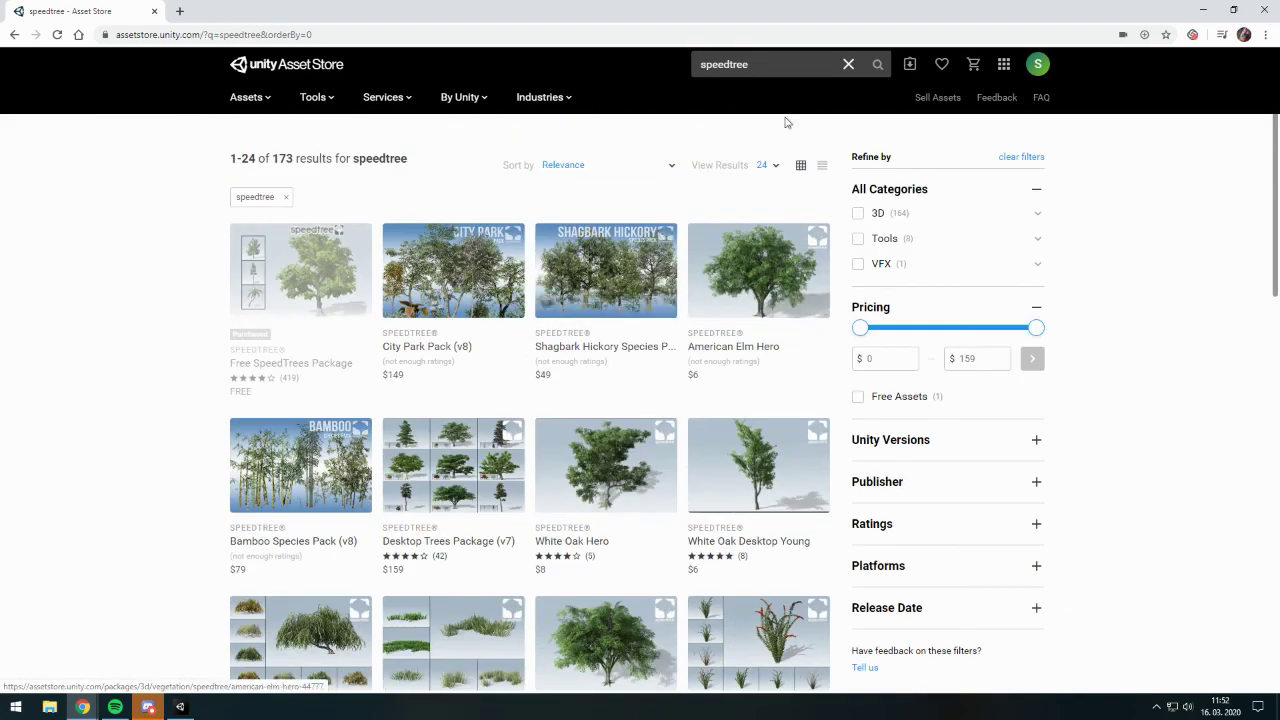
- Replace the search term with 'tree' and browse those results
{"action": "left_click", "coordinate": [730, 66]}
{"action": "key", "text": "ctrl+a"}
{"action": "type", "text": "t"}
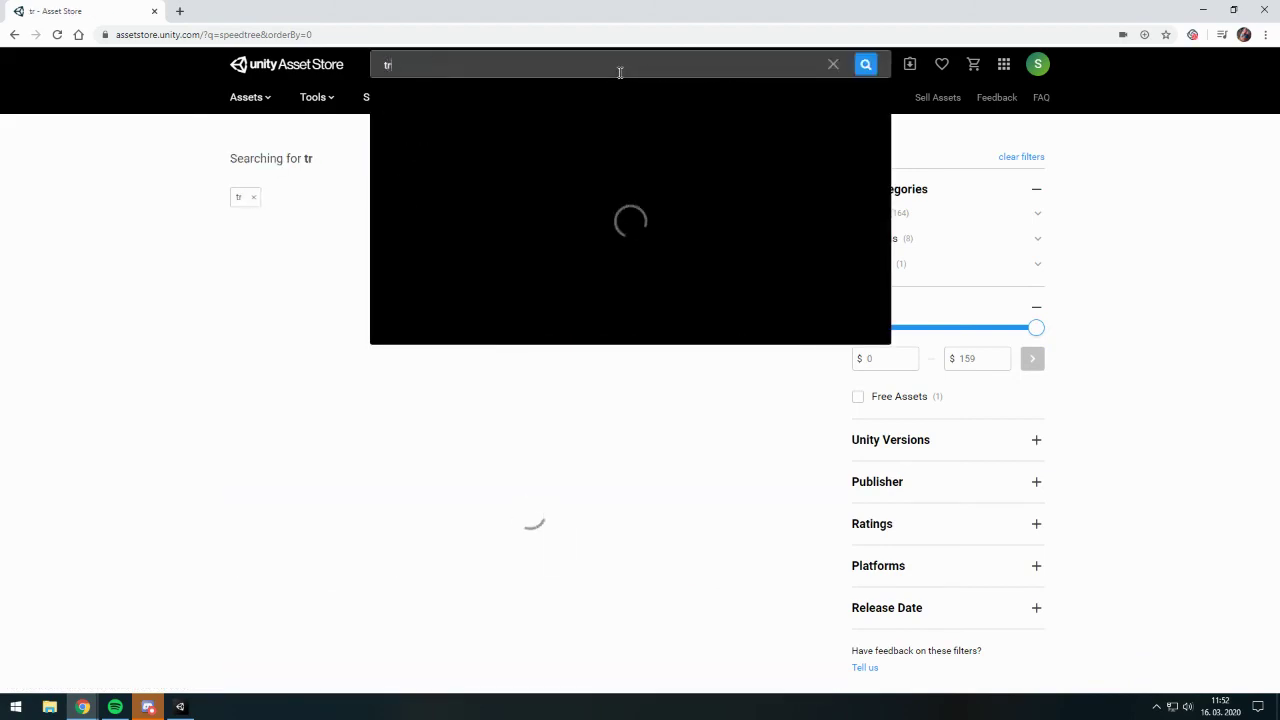
{"action": "type", "text": "ree"}
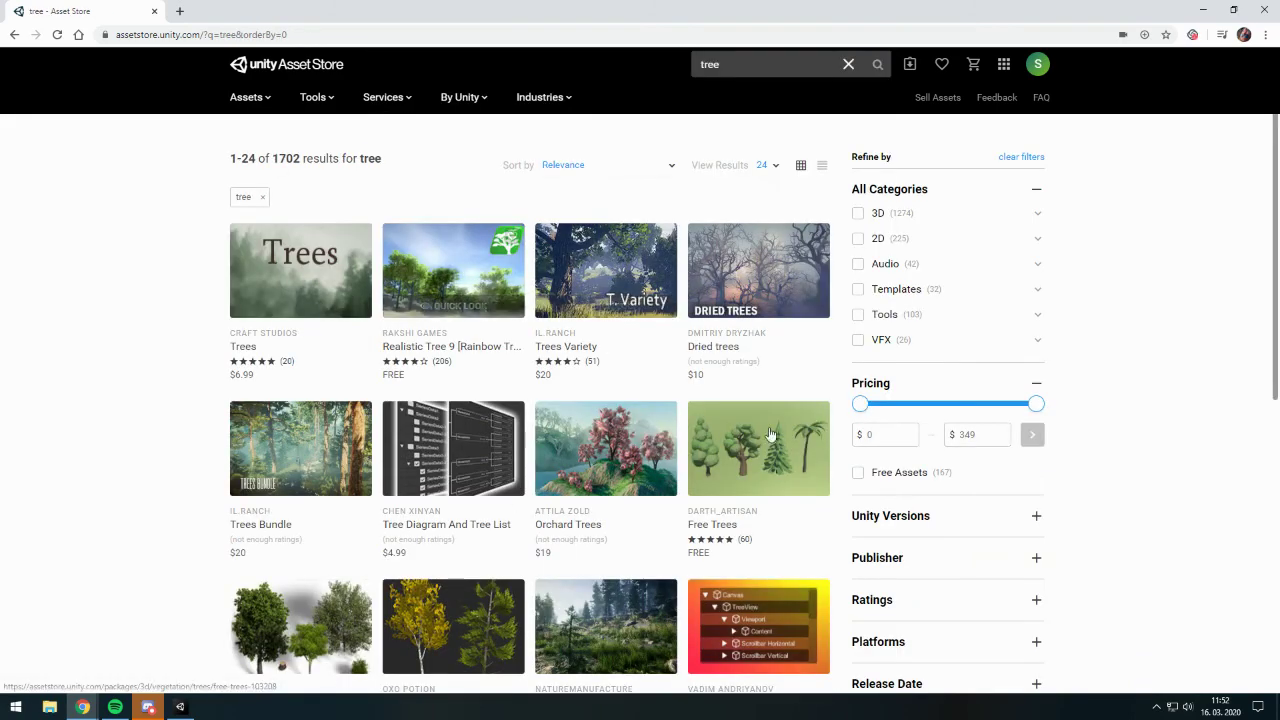
{"action": "scroll", "coordinate": [737, 327], "scroll_direction": "down", "scroll_amount": 4}
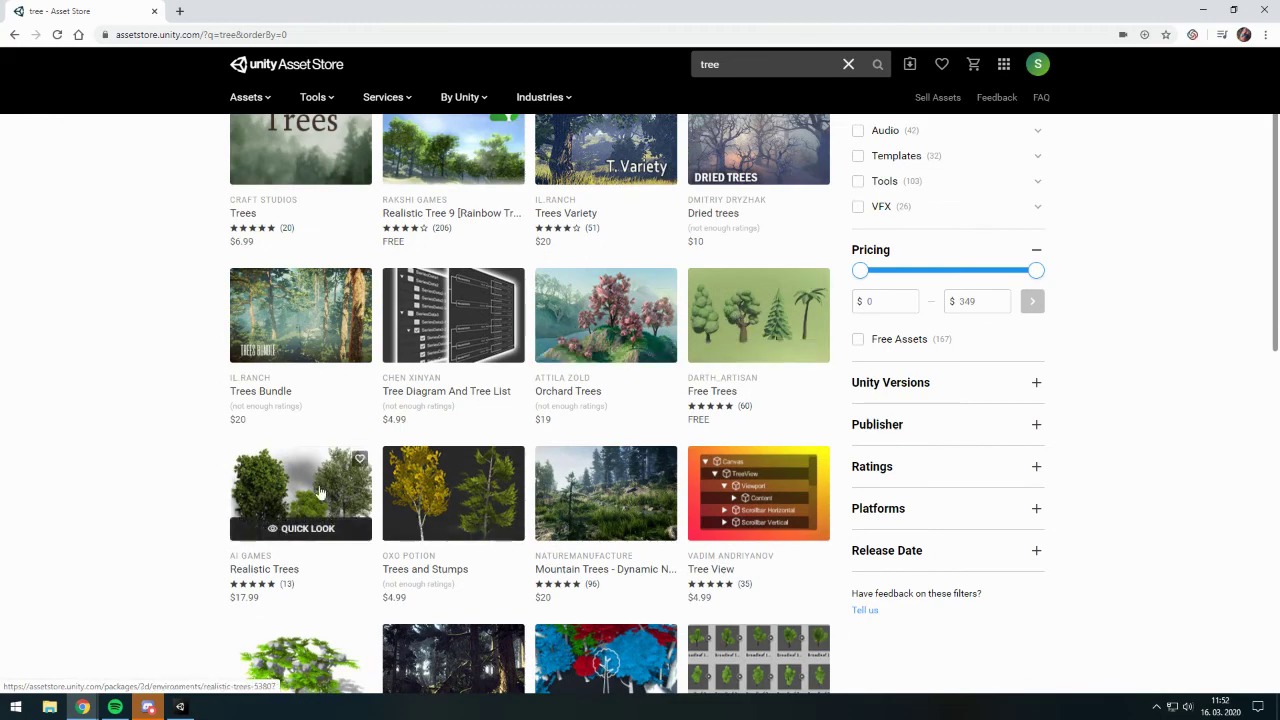
{"action": "scroll", "coordinate": [481, 573], "scroll_direction": "down", "scroll_amount": 1}
{"action": "scroll", "coordinate": [480, 572], "scroll_direction": "down", "scroll_amount": 4}
{"action": "scroll", "coordinate": [570, 480], "scroll_direction": "up", "scroll_amount": 6}
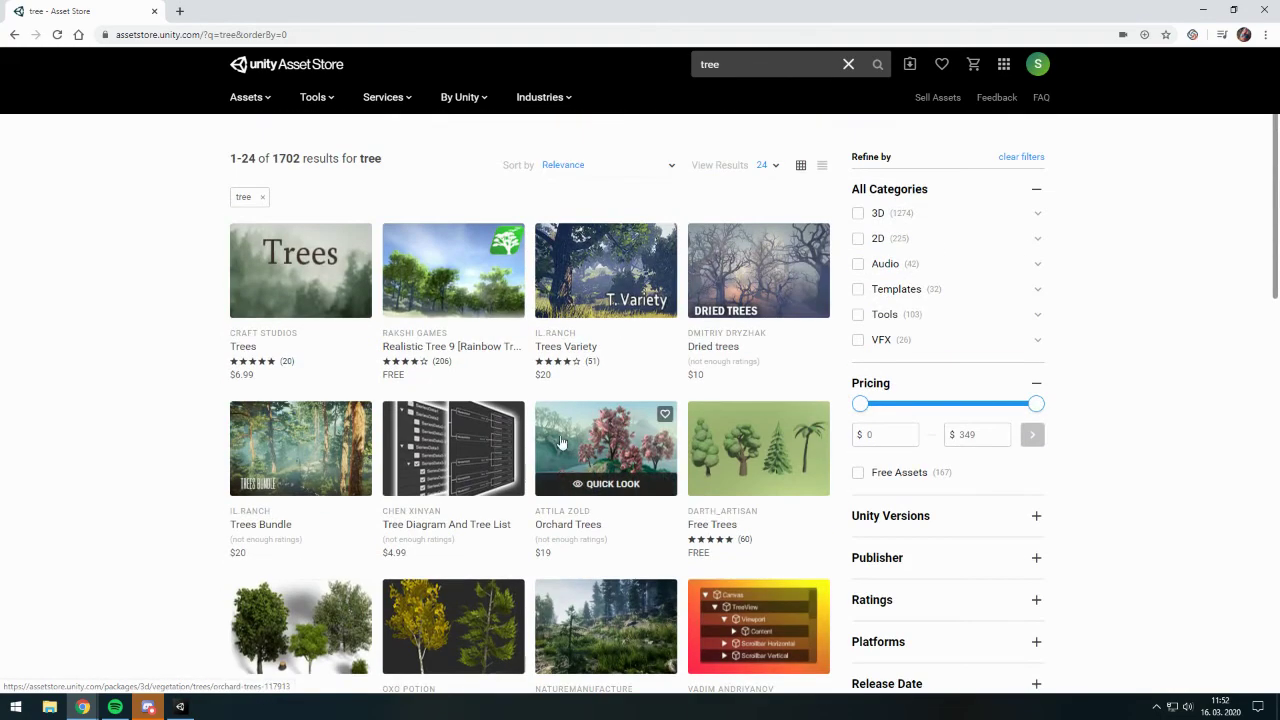
- Clear the search and search for 'speedtree' again
{"action": "left_click", "coordinate": [848, 66]}
{"action": "left_click", "coordinate": [815, 68]}
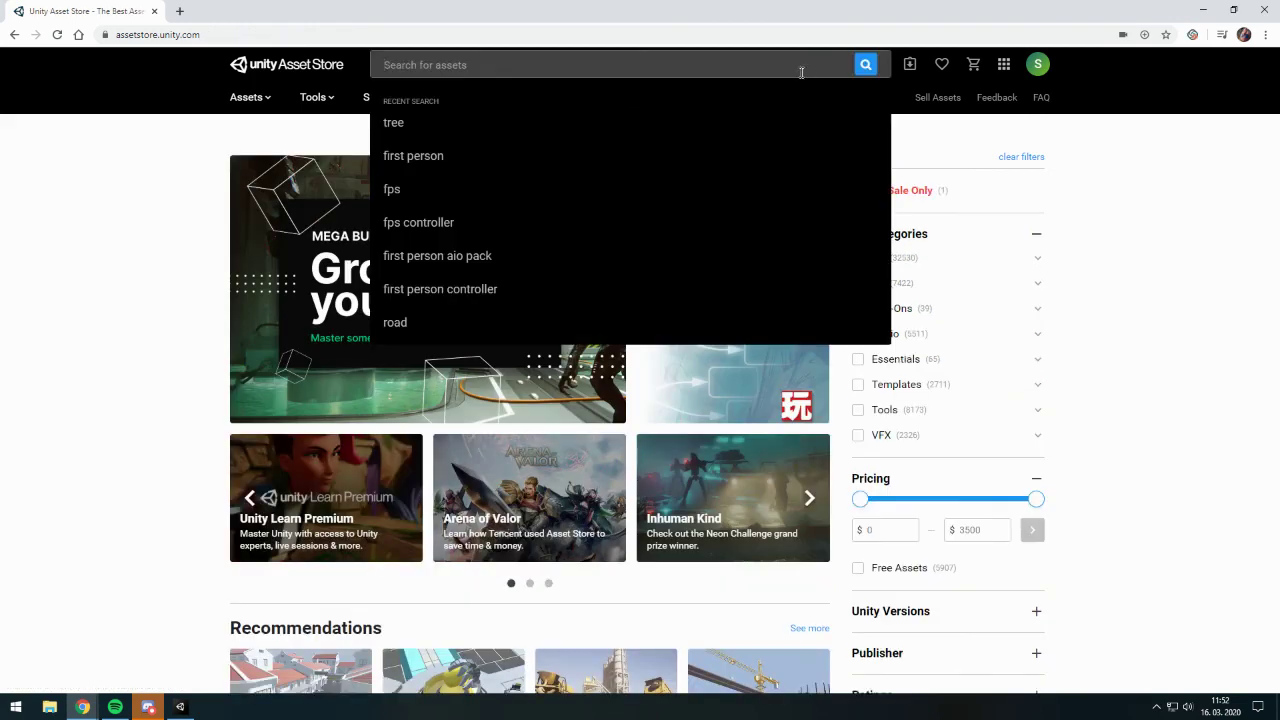
{"action": "left_click", "coordinate": [483, 128]}
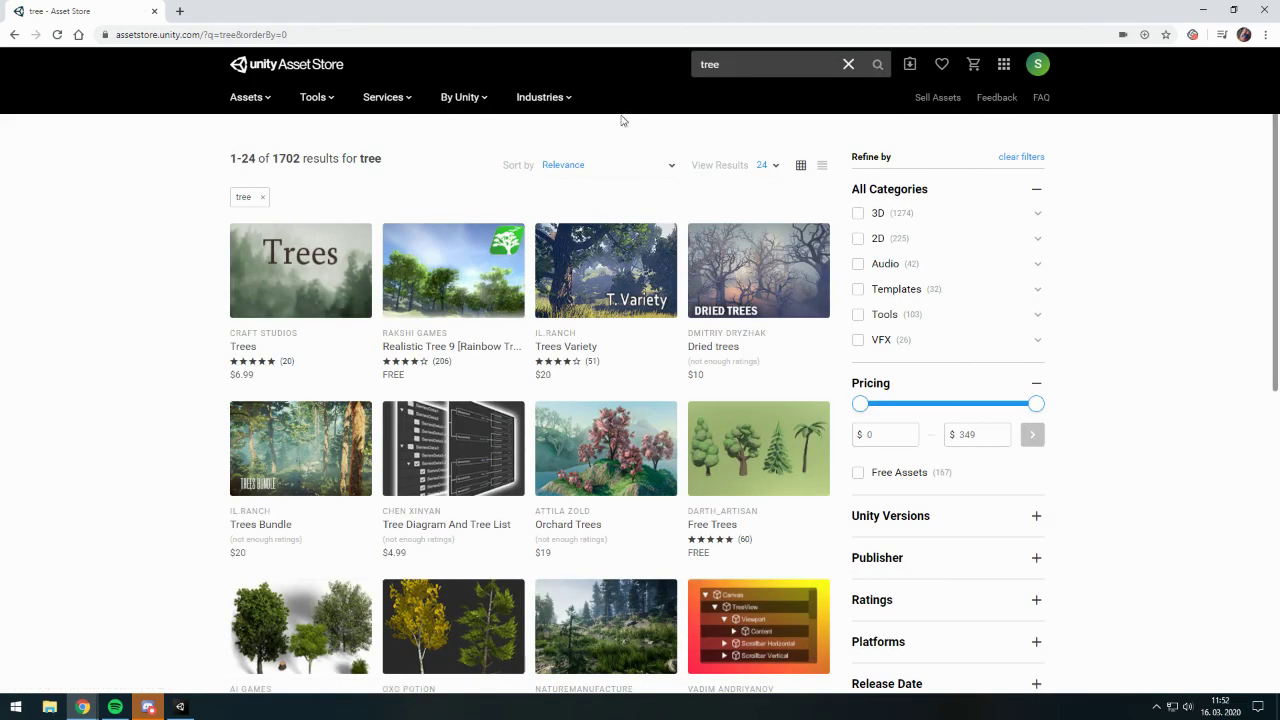
{"action": "left_click", "coordinate": [594, 60]}
{"action": "type", "text": "spe"}
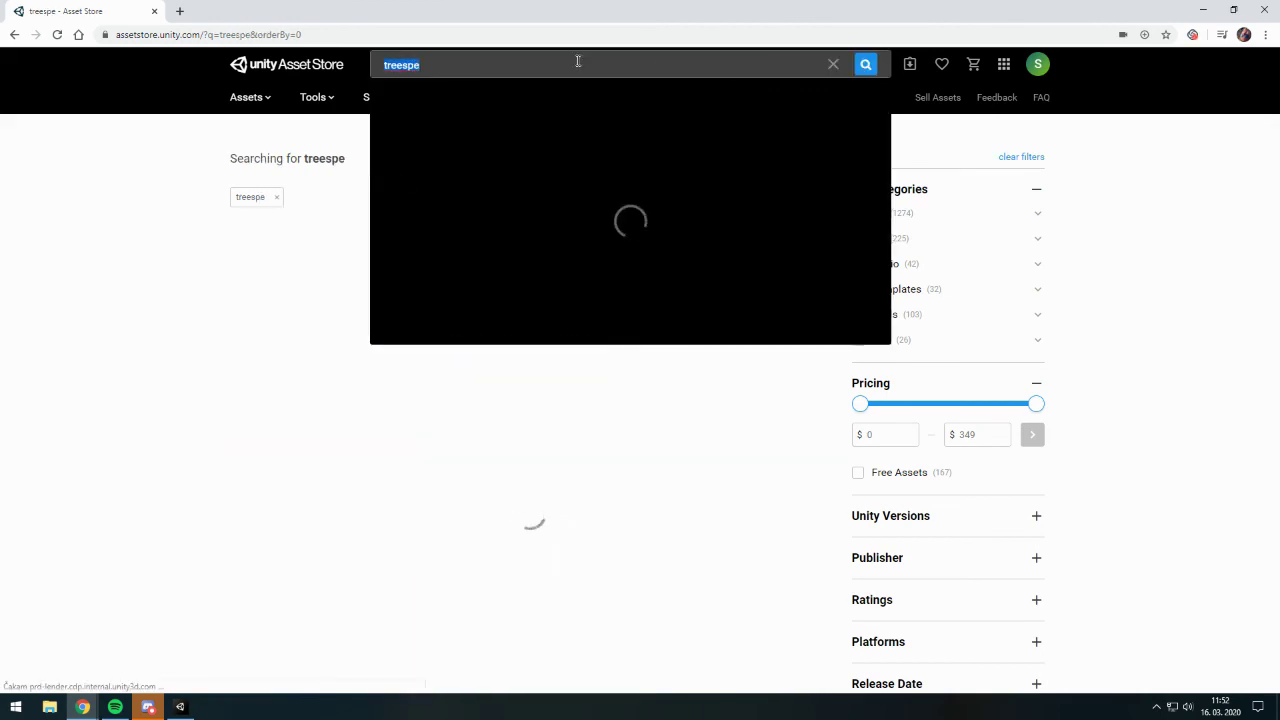
{"action": "type", "text": "speedtree"}
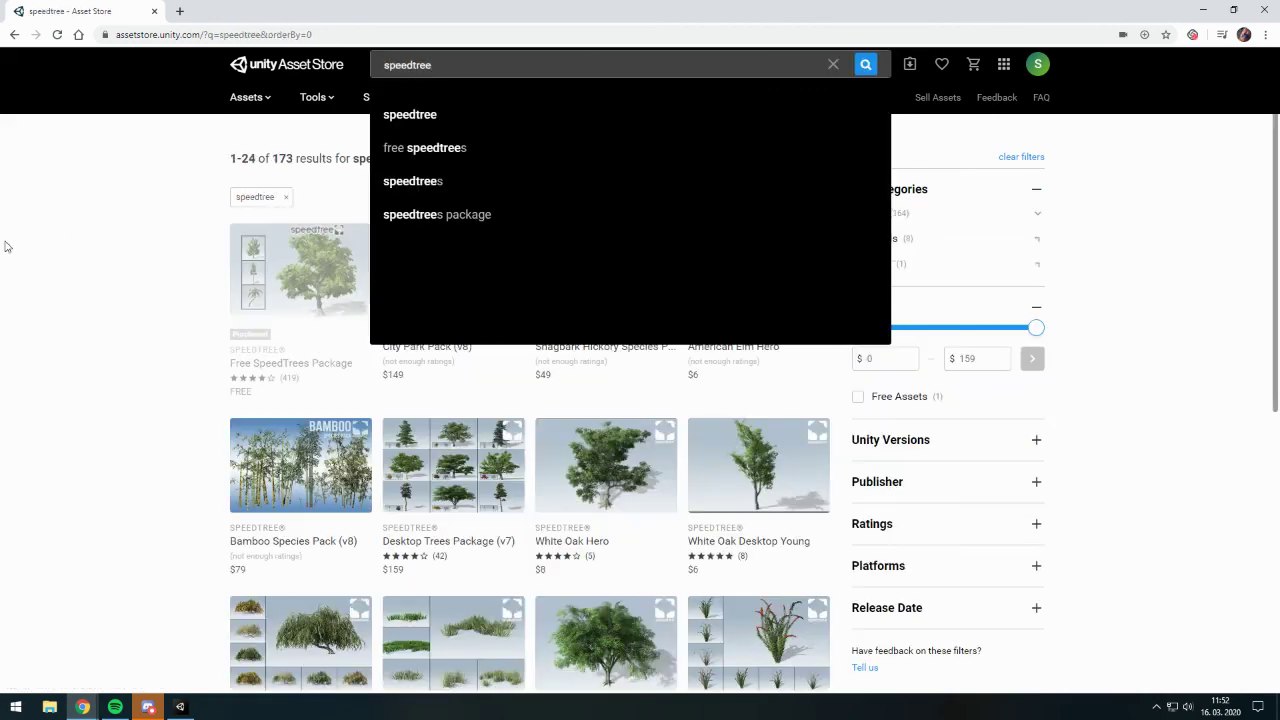
{"action": "left_click", "coordinate": [5, 246]}
- Glance at City Park Pack, then open Free SpeedTrees Package and browse its preview gallery
{"action": "left_click", "coordinate": [453, 270]}
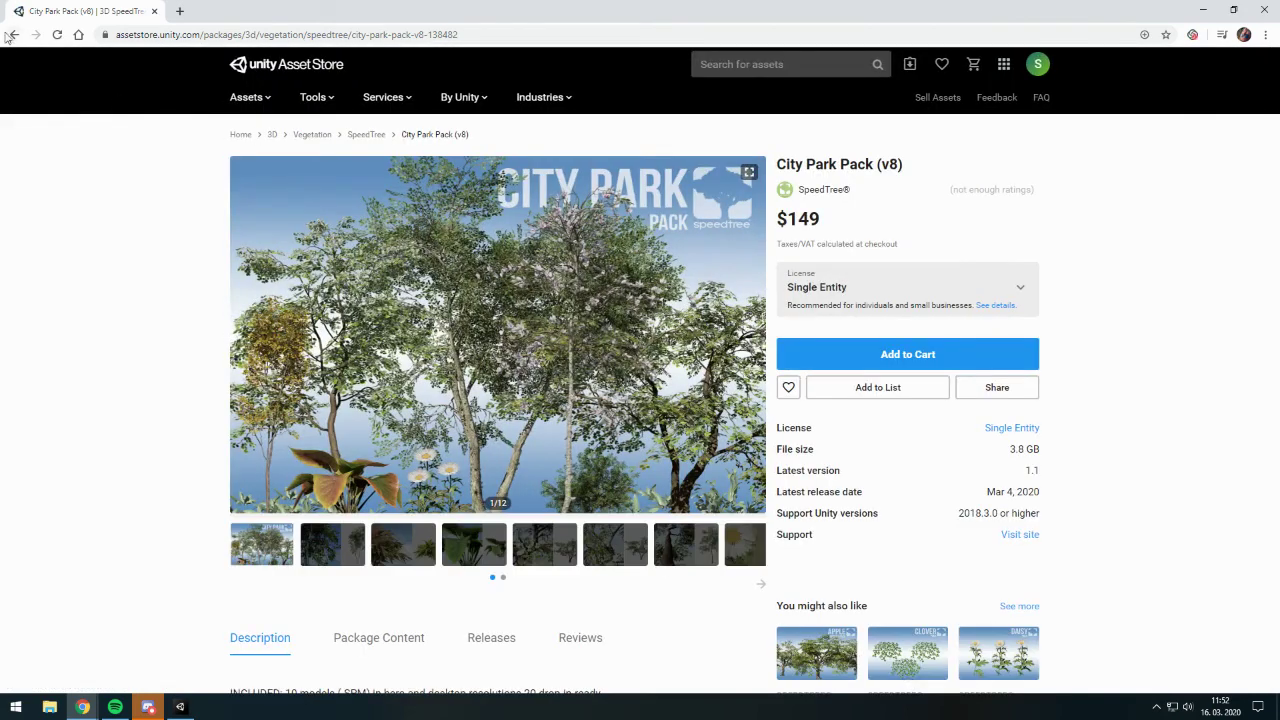
{"action": "left_click", "coordinate": [12, 35]}
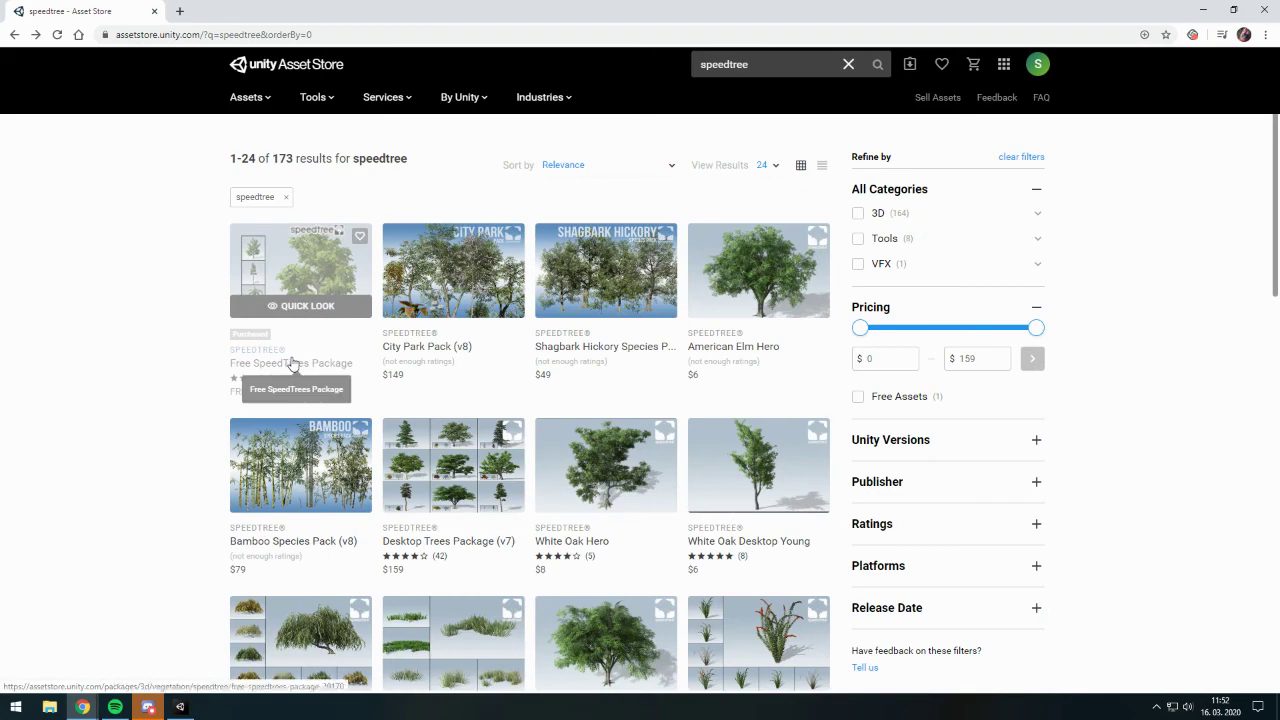
{"action": "left_click", "coordinate": [293, 363]}
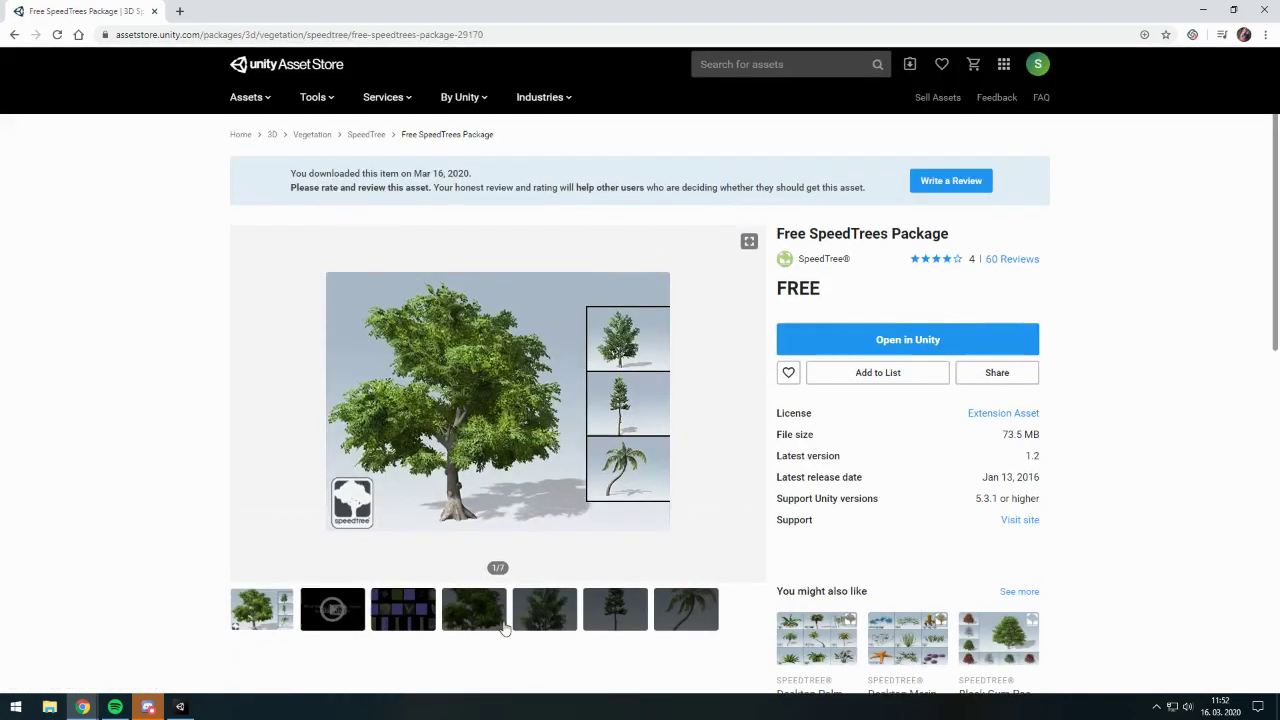
{"action": "left_click", "coordinate": [418, 624]}
{"action": "scroll", "coordinate": [517, 466], "scroll_direction": "down", "scroll_amount": 3}
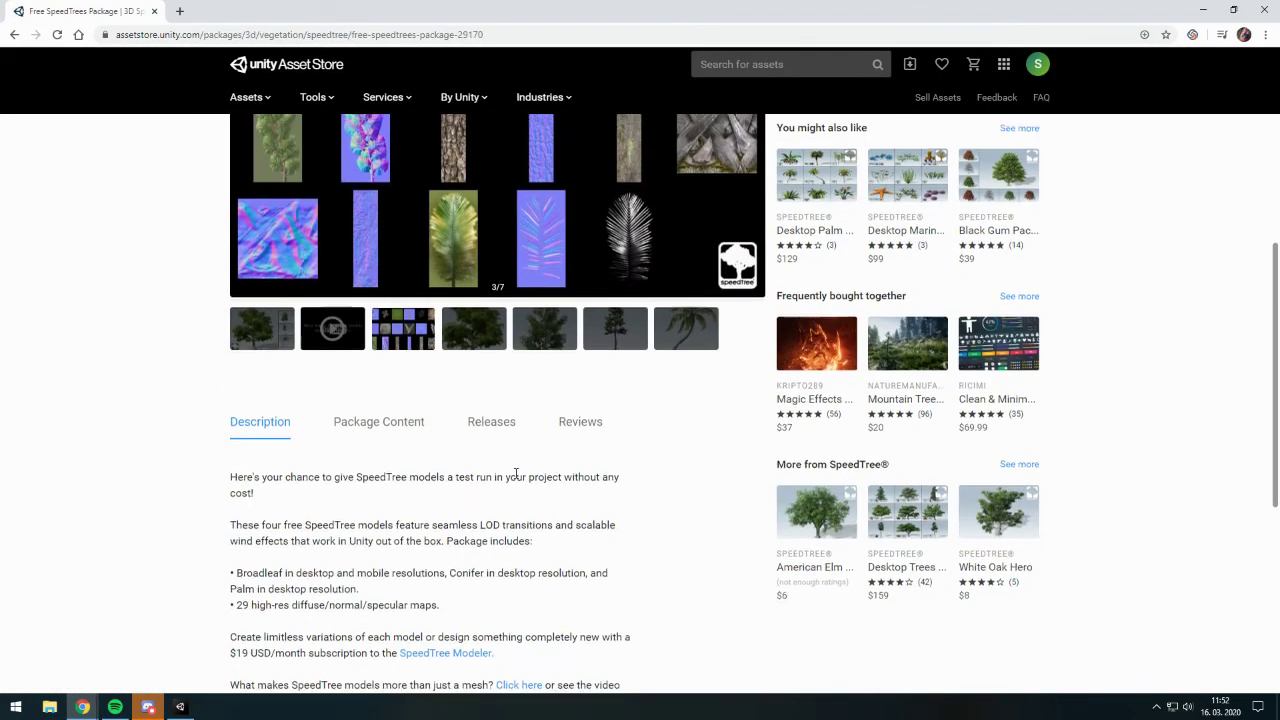
{"action": "scroll", "coordinate": [530, 475], "scroll_direction": "up", "scroll_amount": 2}
{"action": "scroll", "coordinate": [530, 475], "scroll_direction": "up", "scroll_amount": 2}
{"action": "scroll", "coordinate": [540, 395], "scroll_direction": "up", "scroll_amount": 2}
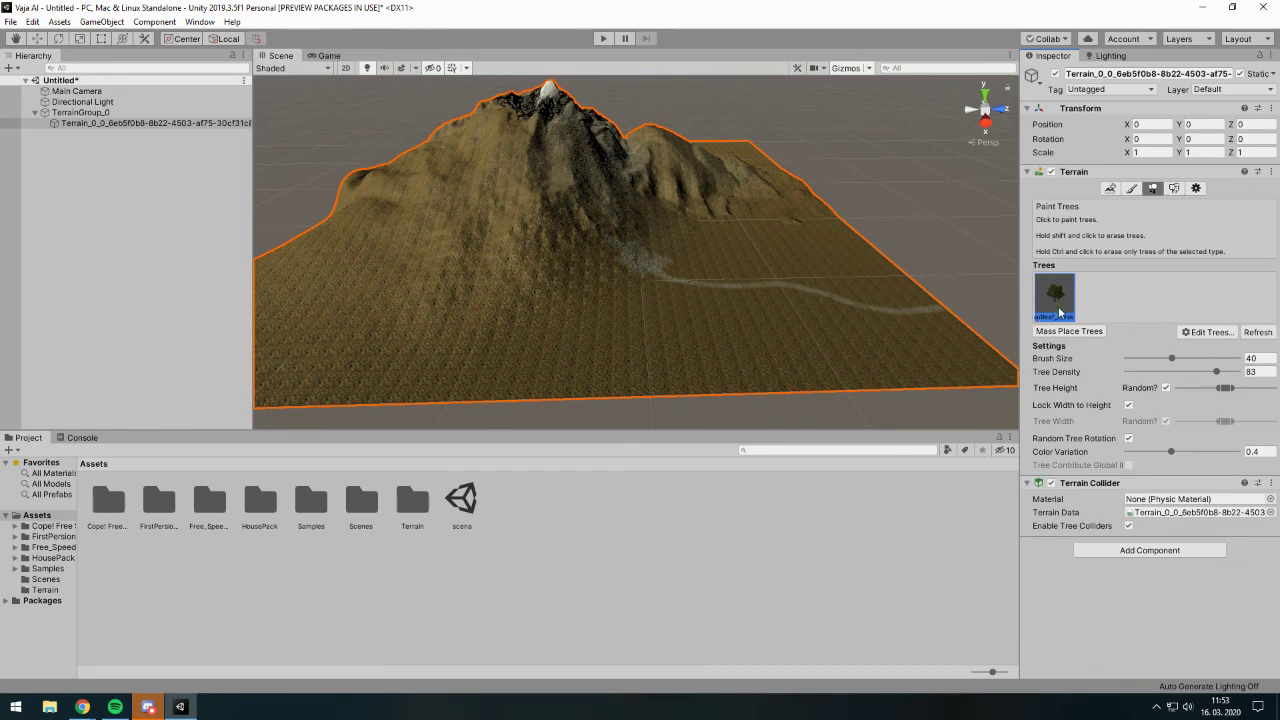
{"action": "left_click", "coordinate": [1218, 333]}
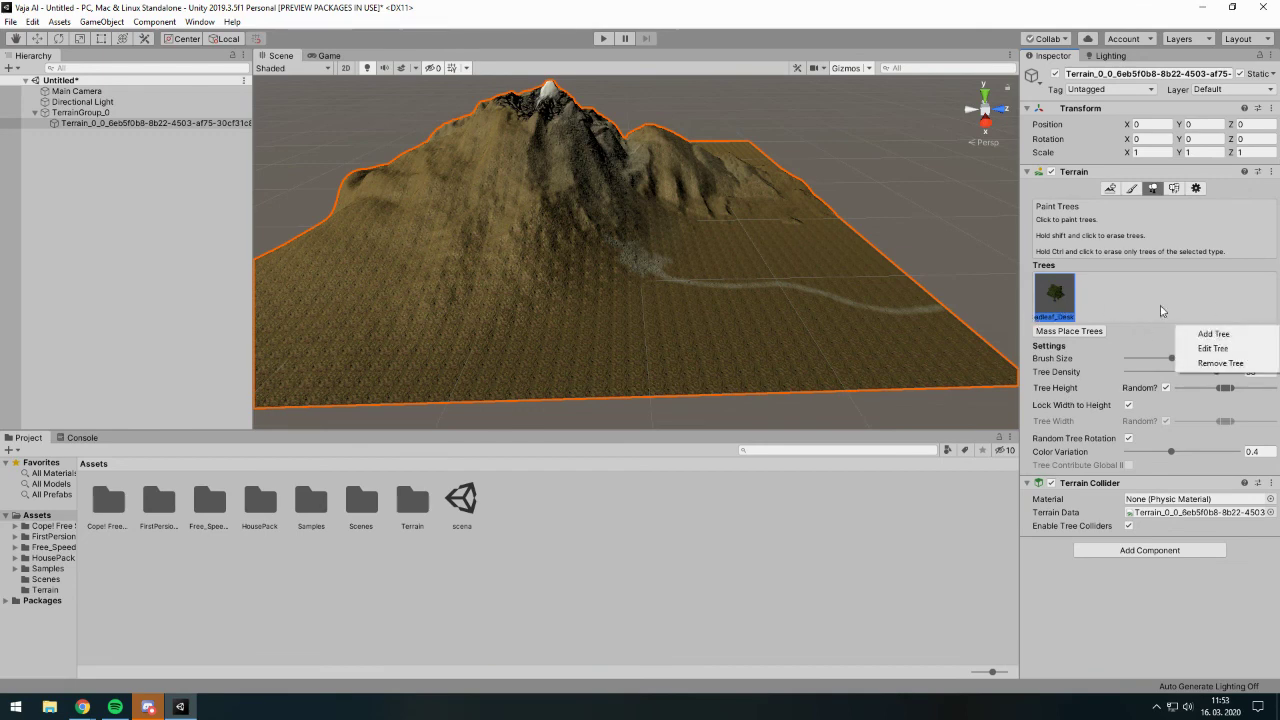
{"action": "left_click", "coordinate": [1206, 335]}
{"action": "left_click", "coordinate": [264, 12]}
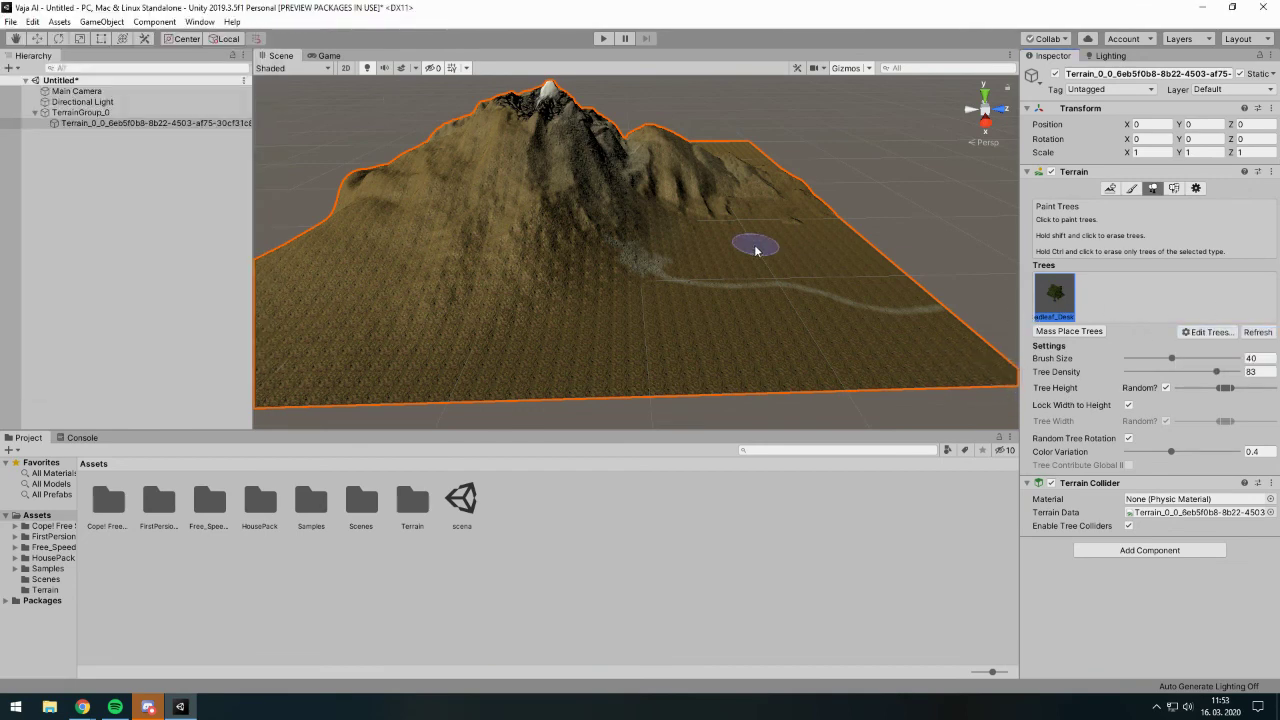
{"action": "right_click_drag", "start_coordinate": [749, 242], "coordinate": [754, 314]}
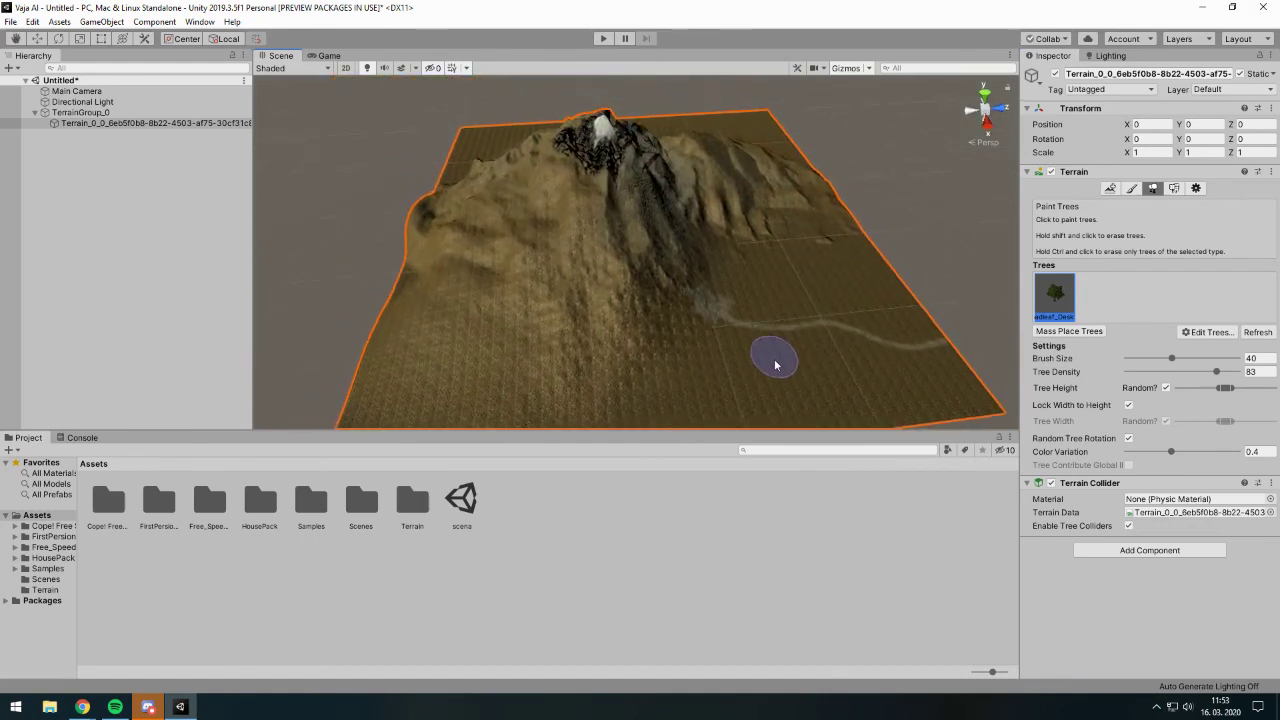
{"action": "scroll", "coordinate": [768, 350], "scroll_direction": "up", "scroll_amount": 3}
{"action": "left_click", "coordinate": [1061, 332]}
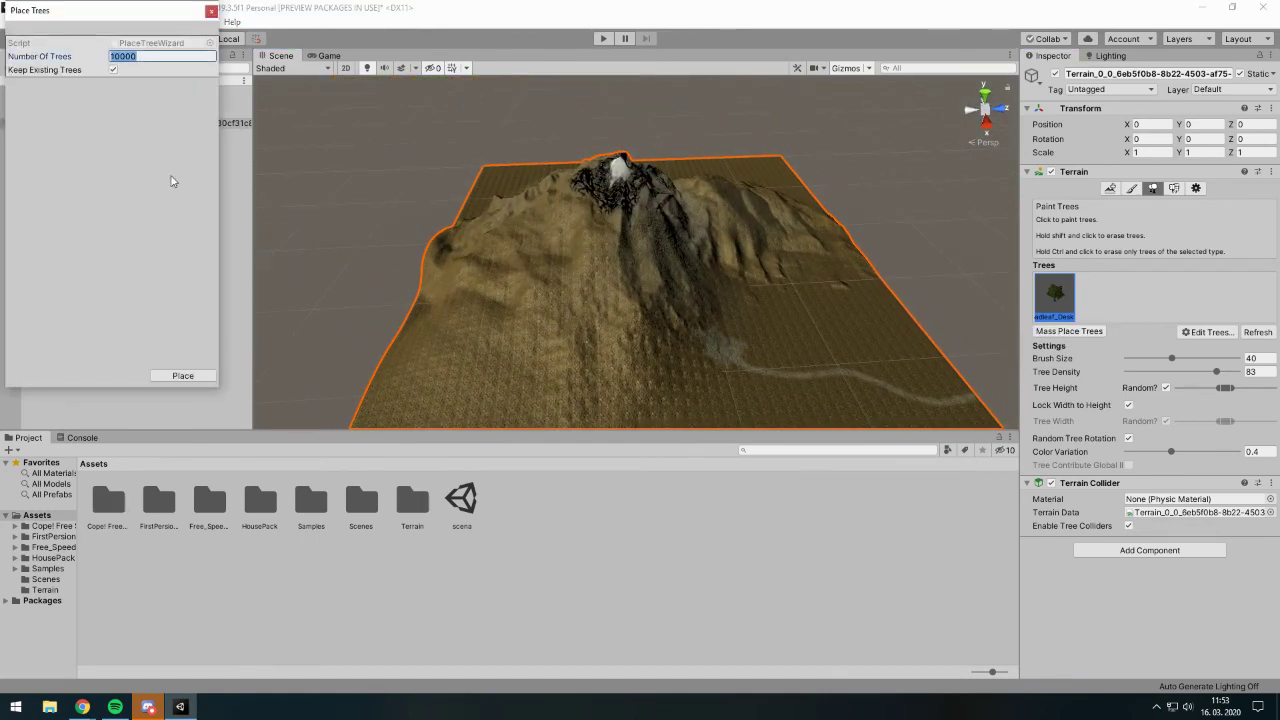
{"action": "left_click", "coordinate": [183, 377]}
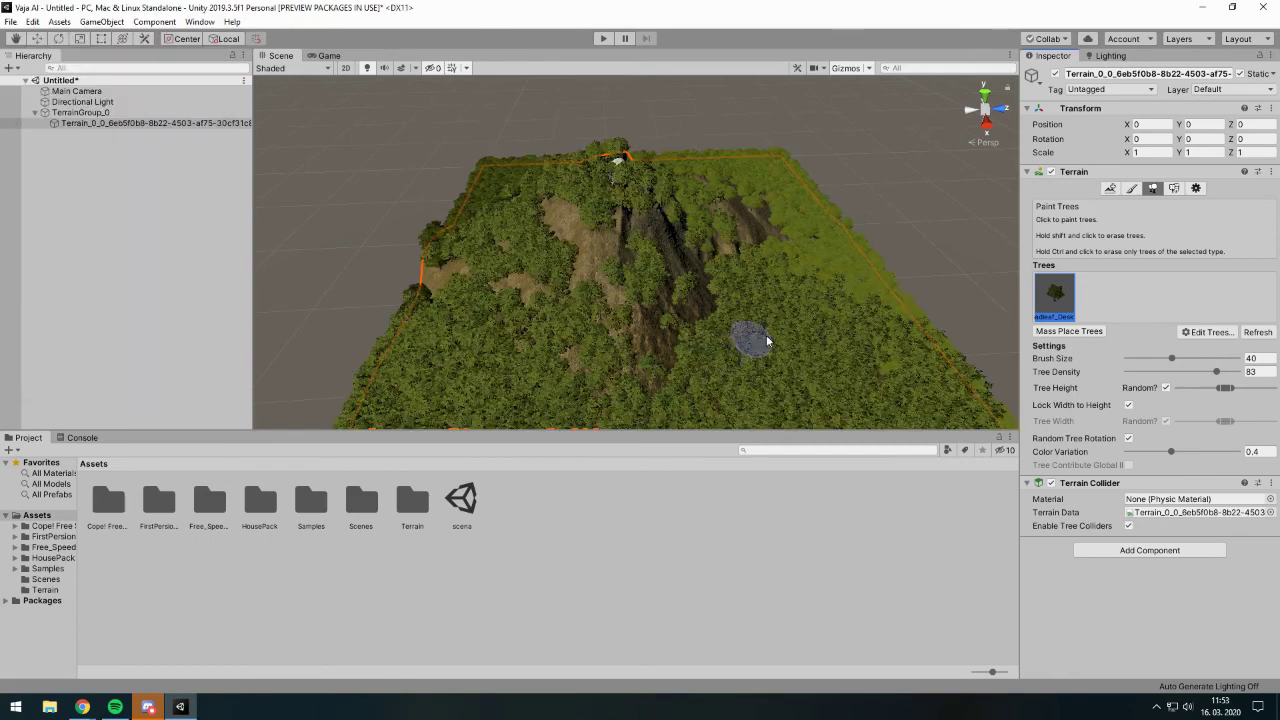
{"action": "middle_click_drag", "start_coordinate": [766, 320], "coordinate": [610, 183]}
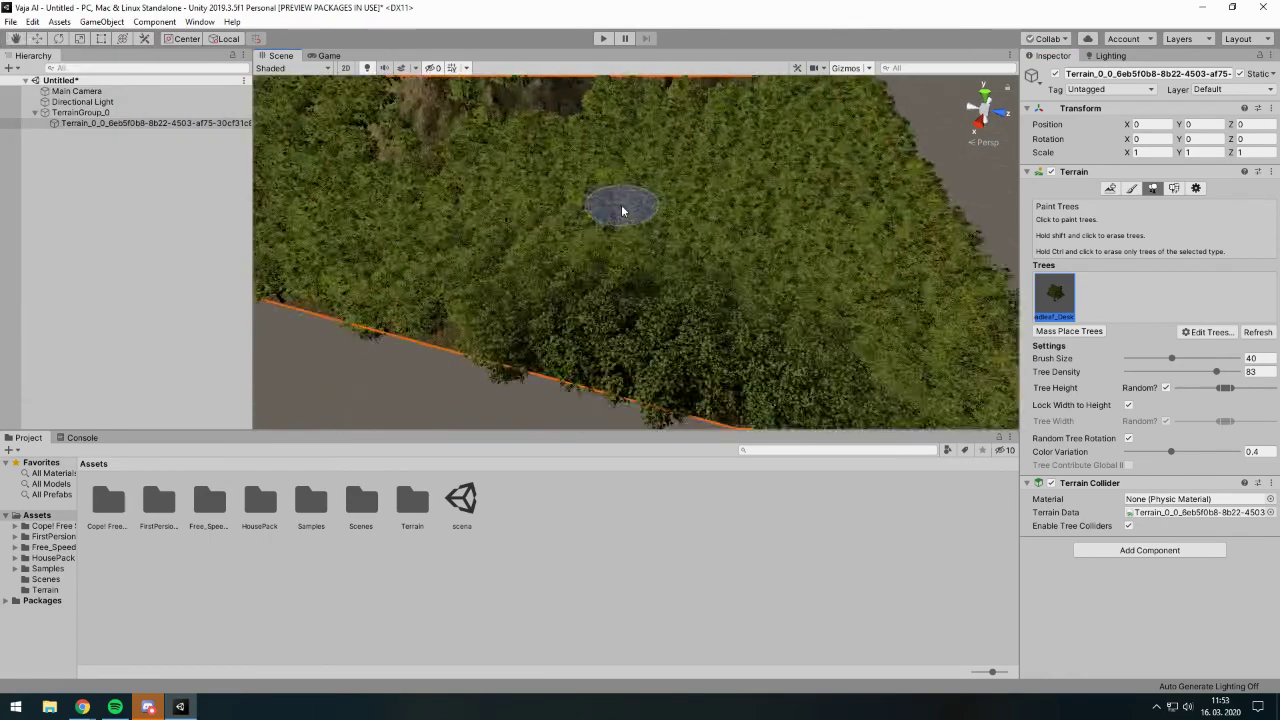
{"action": "scroll", "coordinate": [620, 206], "scroll_direction": "down", "scroll_amount": 5}
{"action": "key", "text": "super"}
{"action": "key", "text": "Escape"}
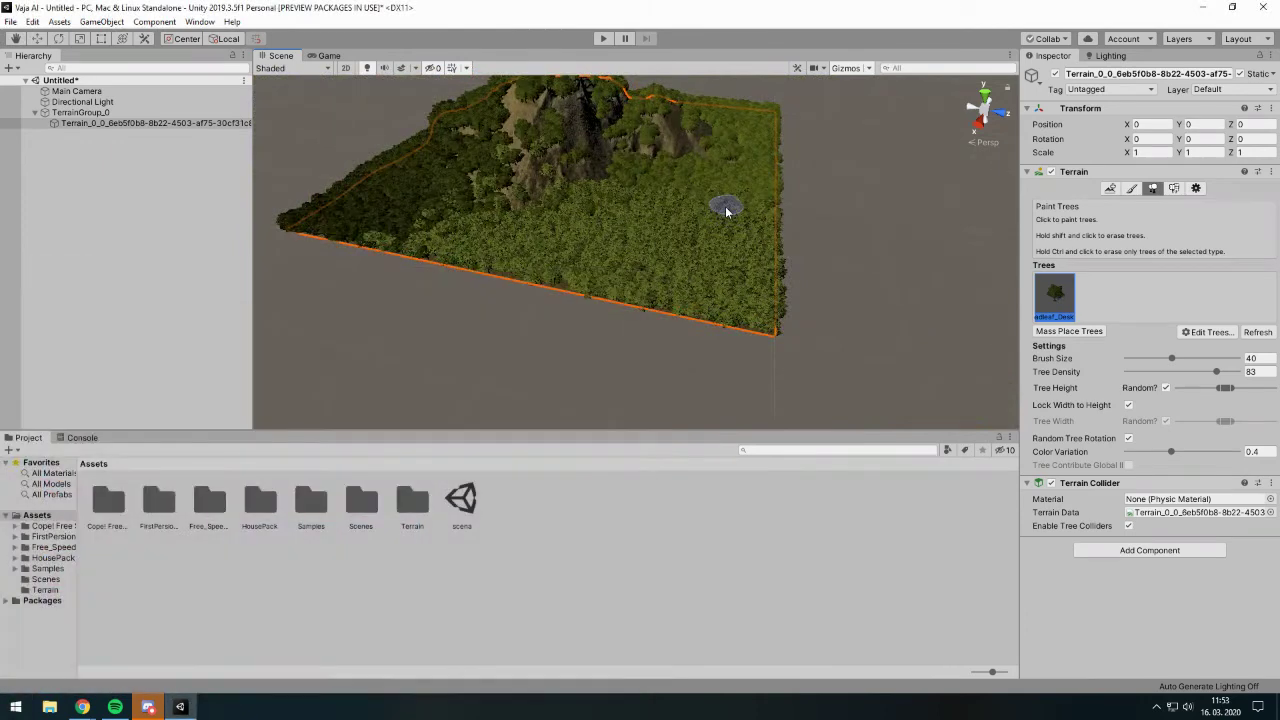
{"action": "key", "text": "ctrl+z"}
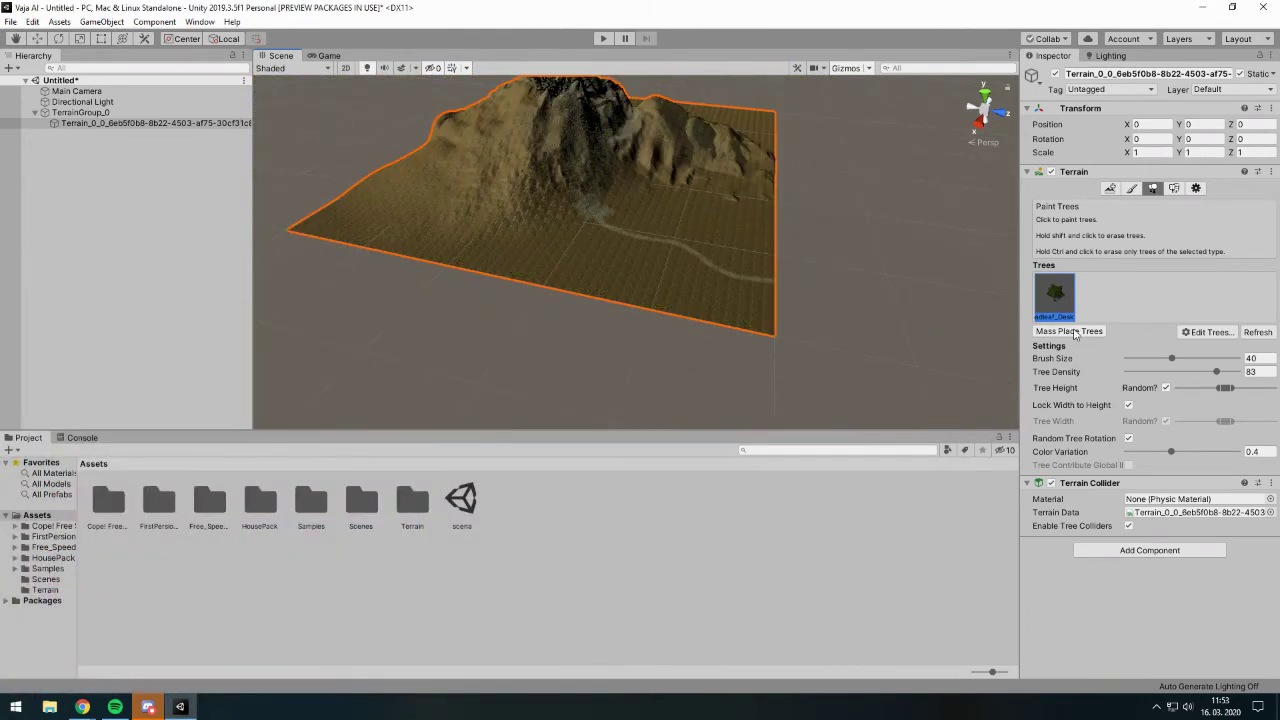
- Mass-place 1000 Broadleaf trees across the terrain
{"action": "left_click", "coordinate": [1075, 333]}
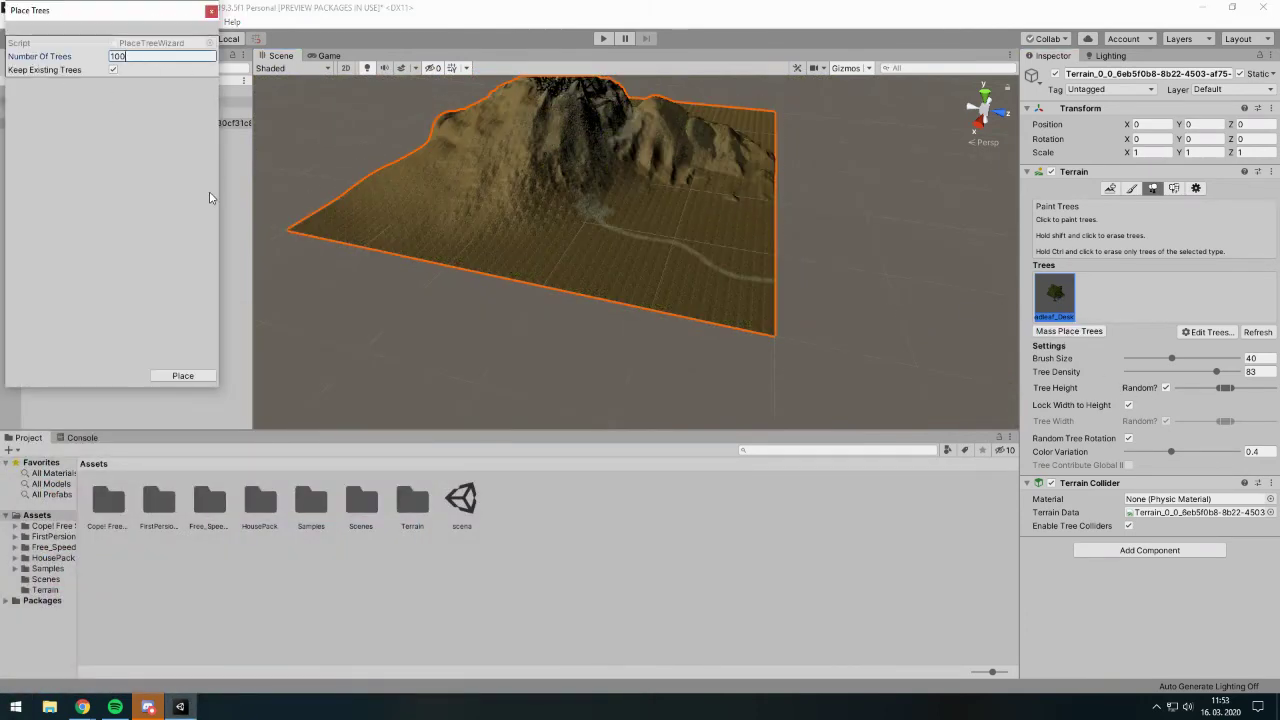
{"action": "left_click", "coordinate": [183, 376]}
{"action": "scroll", "coordinate": [600, 225], "scroll_direction": "up", "scroll_amount": 3}
{"action": "scroll", "coordinate": [700, 234], "scroll_direction": "up", "scroll_amount": 3}
{"action": "scroll", "coordinate": [500, 255], "scroll_direction": "up", "scroll_amount": 3}
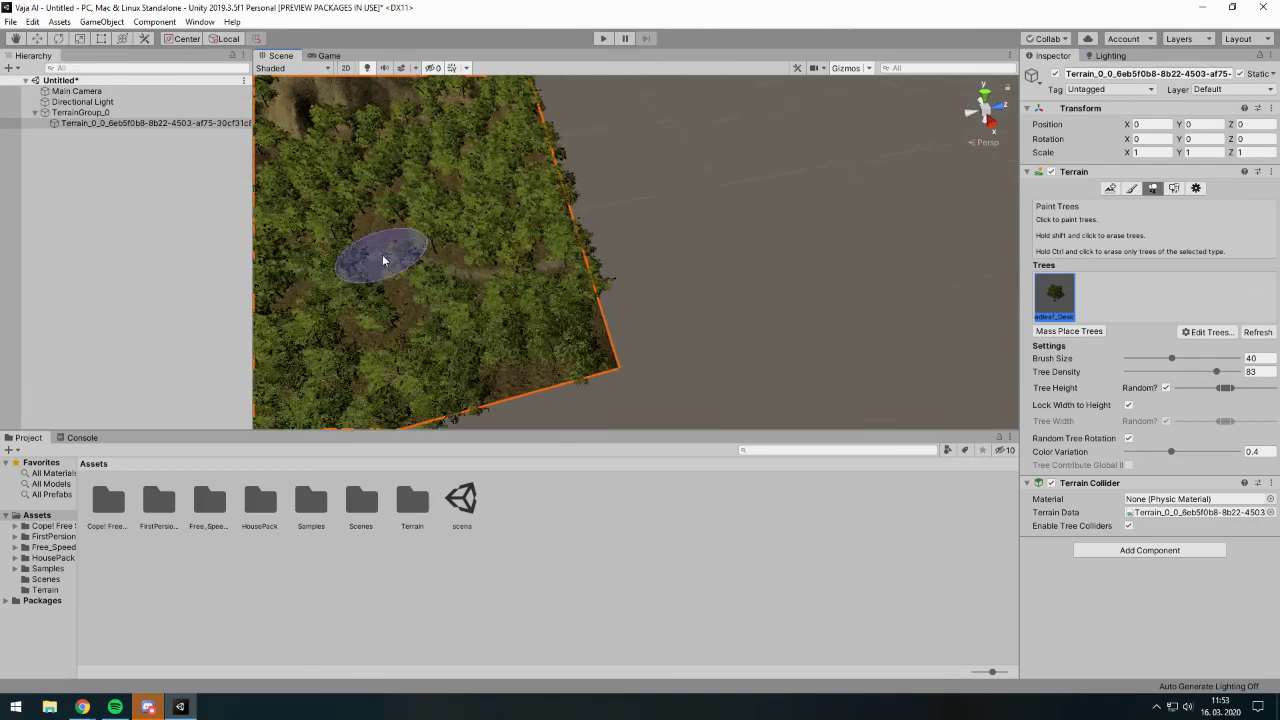
{"action": "scroll", "coordinate": [528, 277], "scroll_direction": "up", "scroll_amount": 3}
{"action": "scroll", "coordinate": [714, 271], "scroll_direction": "up", "scroll_amount": 3}
{"action": "scroll", "coordinate": [706, 251], "scroll_direction": "down", "scroll_amount": 5}
- Paint extra trees up the hill's slope toward the rocky peak
{"action": "left_click_drag", "start_coordinate": [706, 251], "coordinate": [663, 308], "text": "alt"}
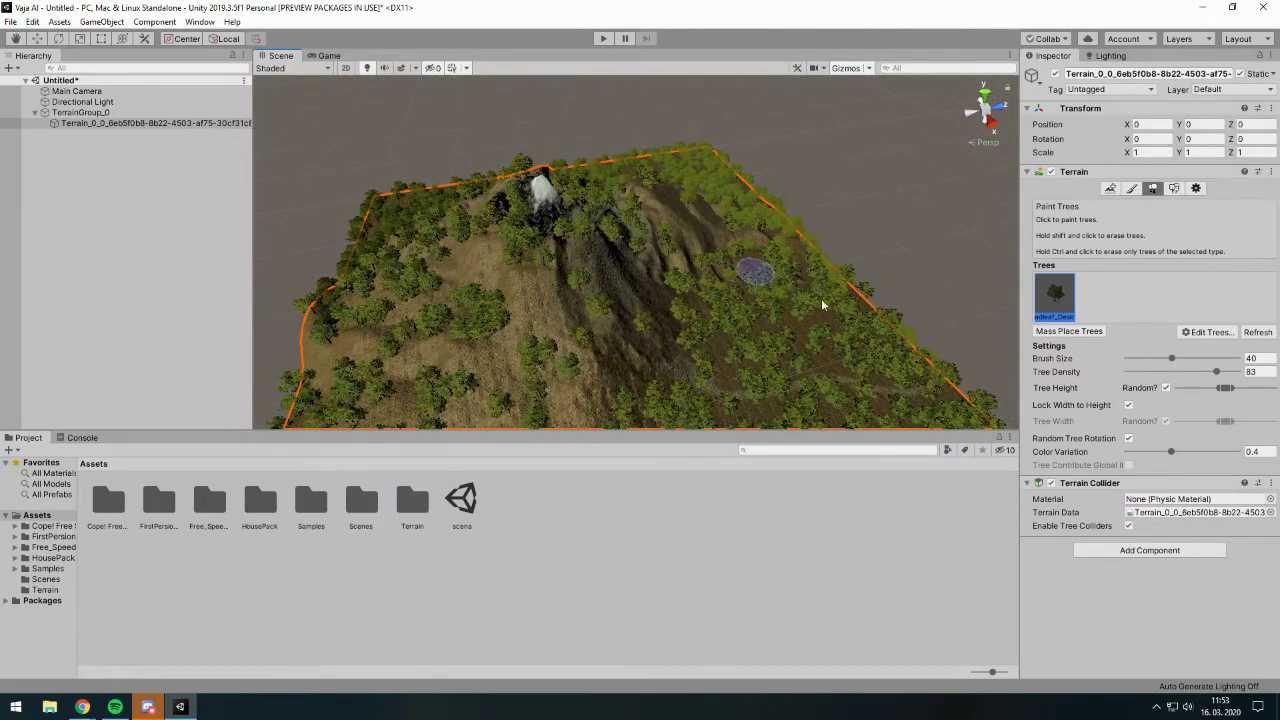
{"action": "left_click_drag", "start_coordinate": [581, 242], "coordinate": [474, 228]}
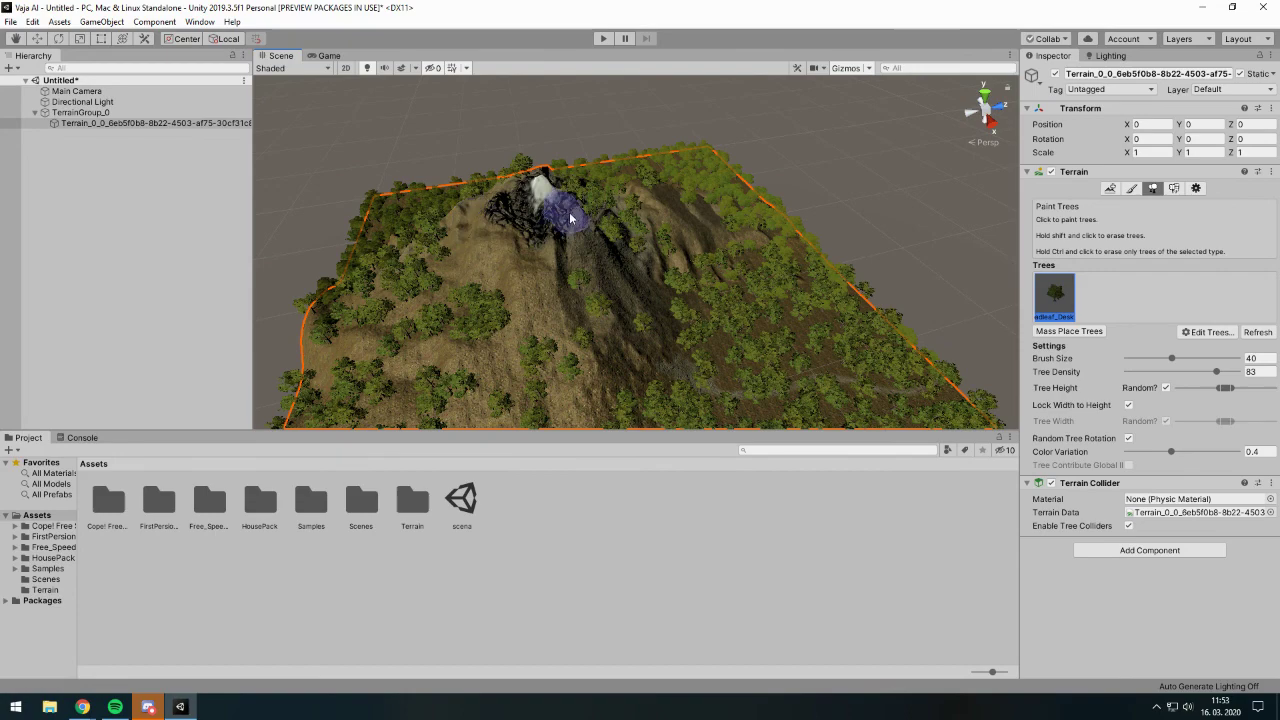
{"action": "mouse_move", "coordinate": [536, 194]}
{"action": "left_mouse_down", "text": "alt"}
{"action": "mouse_move", "coordinate": [408, 286]}
{"action": "mouse_move", "coordinate": [826, 228]}
{"action": "left_mouse_up", "text": "alt"}
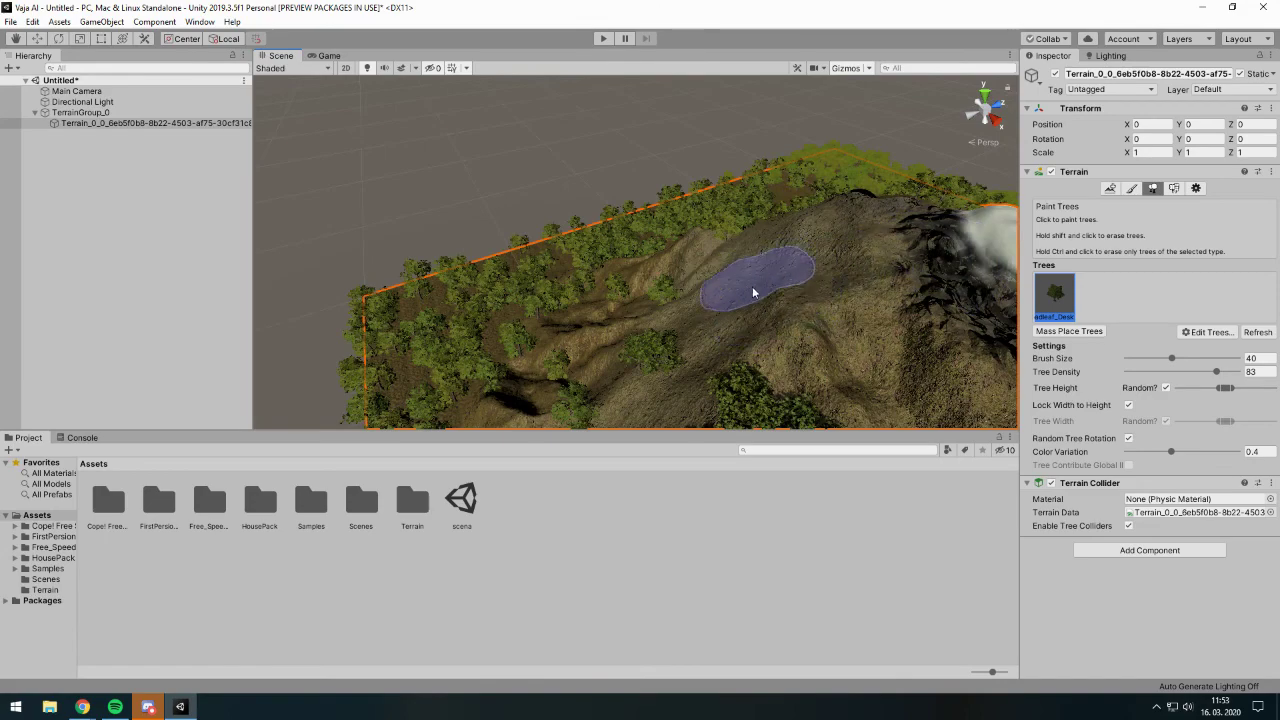
{"action": "mouse_move", "coordinate": [752, 286]}
{"action": "left_mouse_down", "text": "alt"}
{"action": "mouse_move", "coordinate": [793, 336]}
{"action": "mouse_move", "coordinate": [716, 215]}
{"action": "mouse_move", "coordinate": [586, 251]}
{"action": "mouse_move", "coordinate": [414, 329]}
{"action": "left_mouse_up", "text": "alt"}
{"action": "mouse_move", "coordinate": [343, 400]}
{"action": "left_mouse_down", "text": "alt"}
{"action": "mouse_move", "coordinate": [534, 342]}
{"action": "mouse_move", "coordinate": [689, 271]}
{"action": "mouse_move", "coordinate": [714, 200]}
{"action": "mouse_move", "coordinate": [819, 282]}
{"action": "mouse_move", "coordinate": [757, 371]}
{"action": "mouse_move", "coordinate": [843, 386]}
{"action": "left_mouse_up", "text": "alt"}
- Set the tree brush size to 13
{"action": "scroll", "coordinate": [802, 293], "scroll_direction": "up", "scroll_amount": 5}
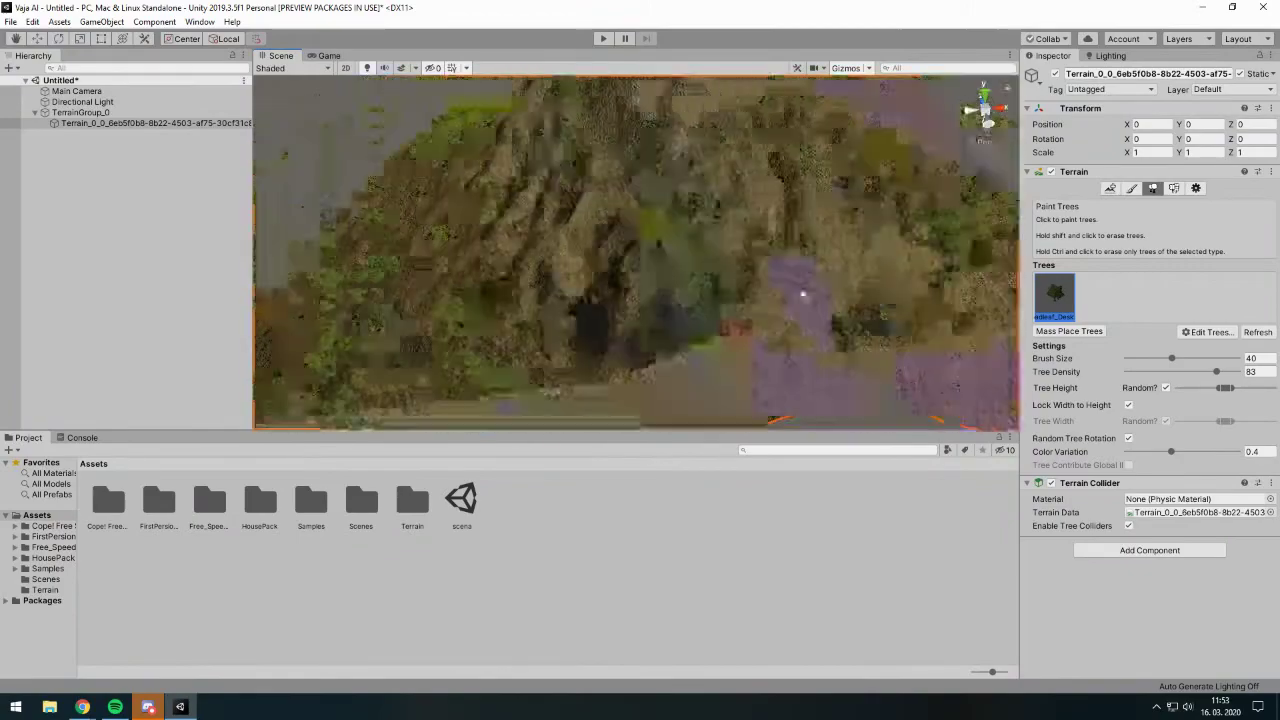
{"action": "scroll", "coordinate": [802, 293], "scroll_direction": "down", "scroll_amount": 5}
{"action": "mouse_move", "coordinate": [829, 280]}
{"action": "left_mouse_down", "text": "alt"}
{"action": "mouse_move", "coordinate": [729, 314]}
{"action": "mouse_move", "coordinate": [569, 309]}
{"action": "left_mouse_up", "text": "alt"}
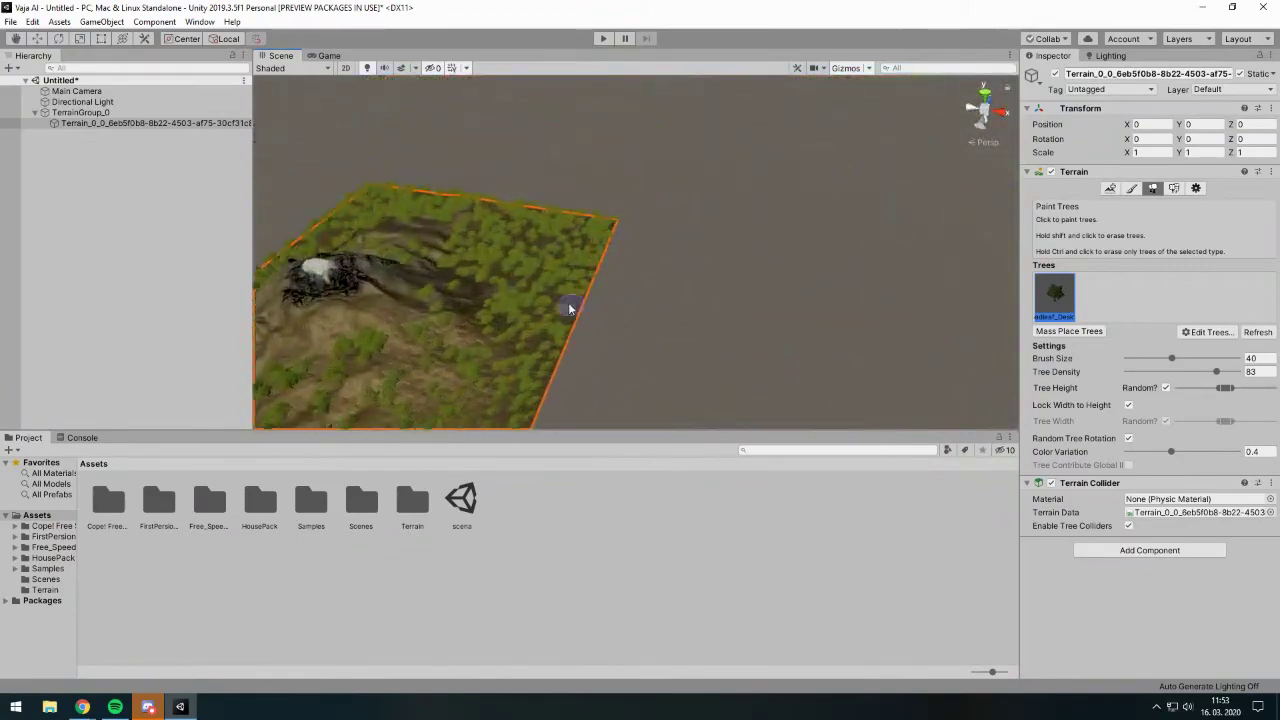
{"action": "scroll", "coordinate": [569, 309], "scroll_direction": "up", "scroll_amount": 3}
{"action": "scroll", "coordinate": [509, 329], "scroll_direction": "up", "scroll_amount": 3}
{"action": "scroll", "coordinate": [643, 300], "scroll_direction": "up", "scroll_amount": 3}
{"action": "scroll", "coordinate": [894, 294], "scroll_direction": "up", "scroll_amount": 3}
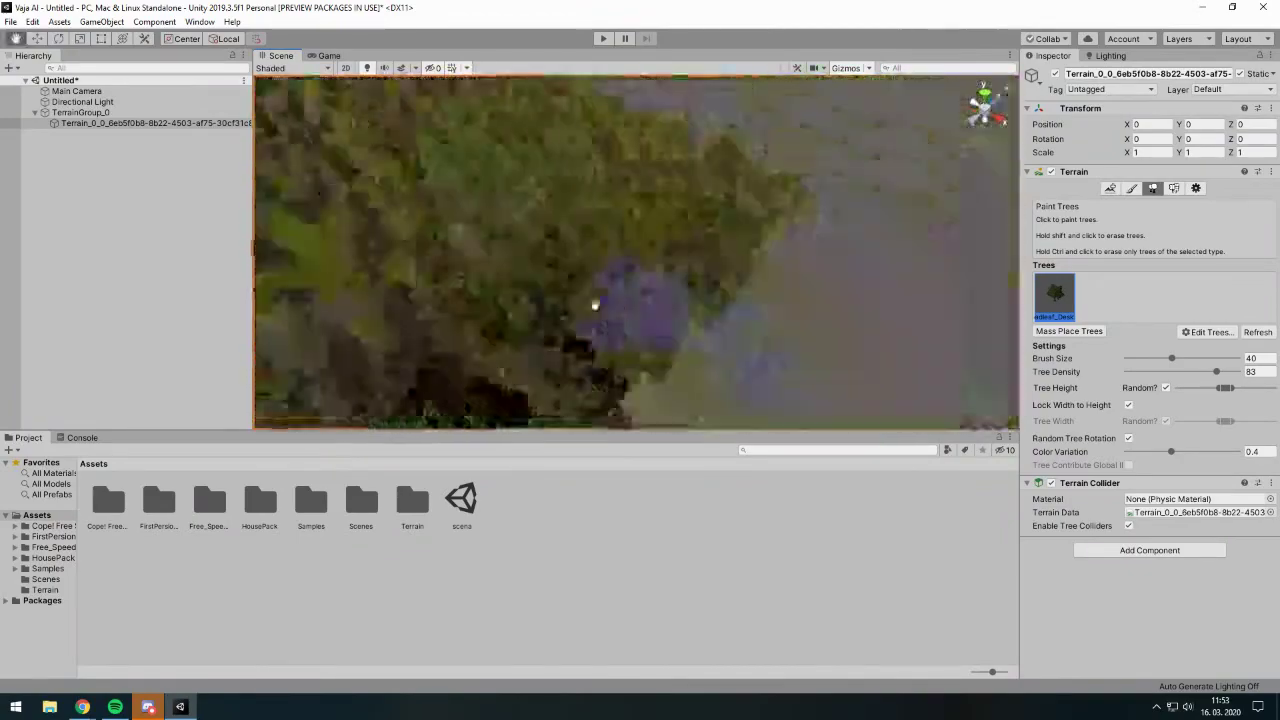
{"action": "scroll", "coordinate": [594, 304], "scroll_direction": "down", "scroll_amount": 5}
{"action": "scroll", "coordinate": [511, 309], "scroll_direction": "up", "scroll_amount": 4}
{"action": "scroll", "coordinate": [677, 300], "scroll_direction": "up", "scroll_amount": 2}
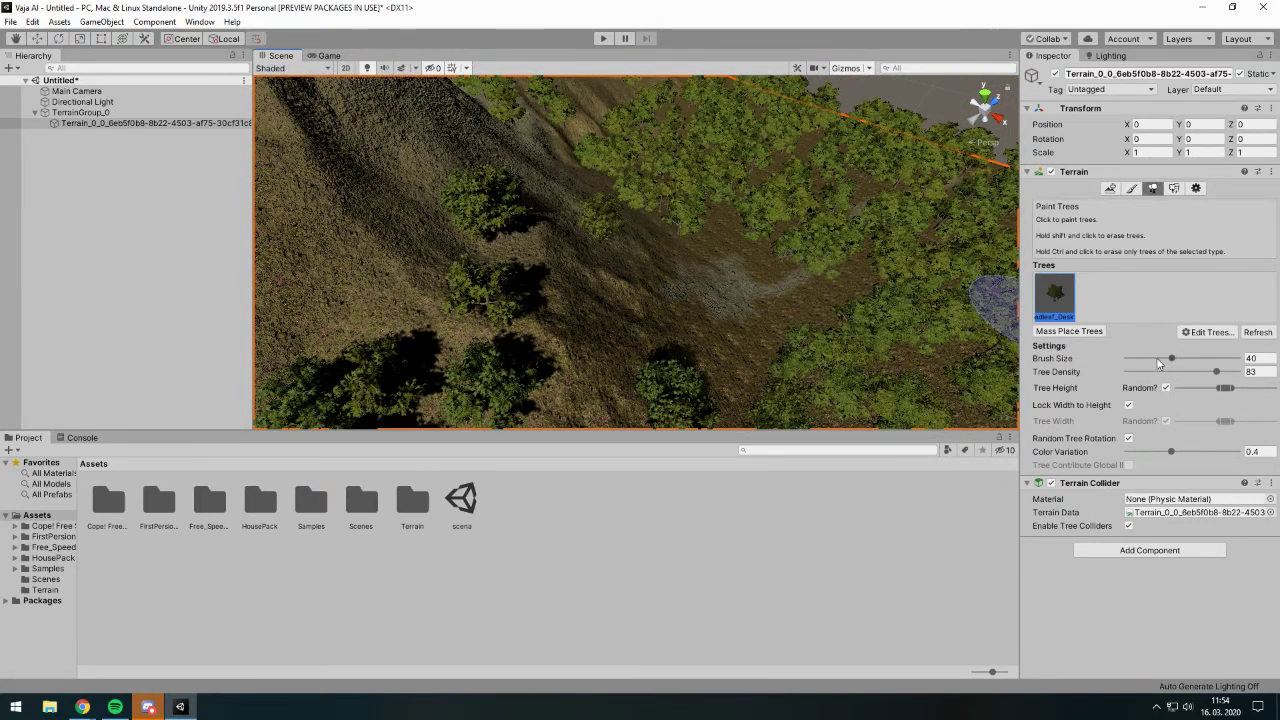
{"action": "left_click_drag", "start_coordinate": [1159, 363], "coordinate": [1168, 362]}
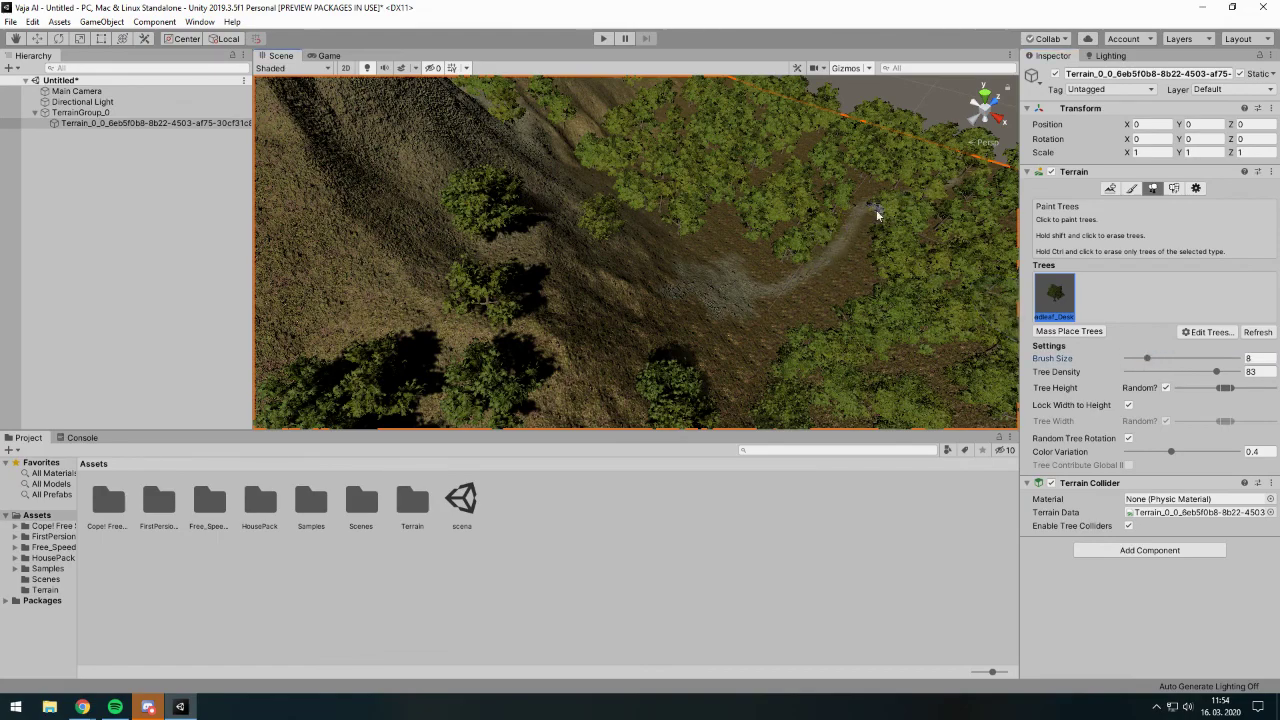
{"action": "scroll", "coordinate": [877, 213], "scroll_direction": "down", "scroll_amount": 5}
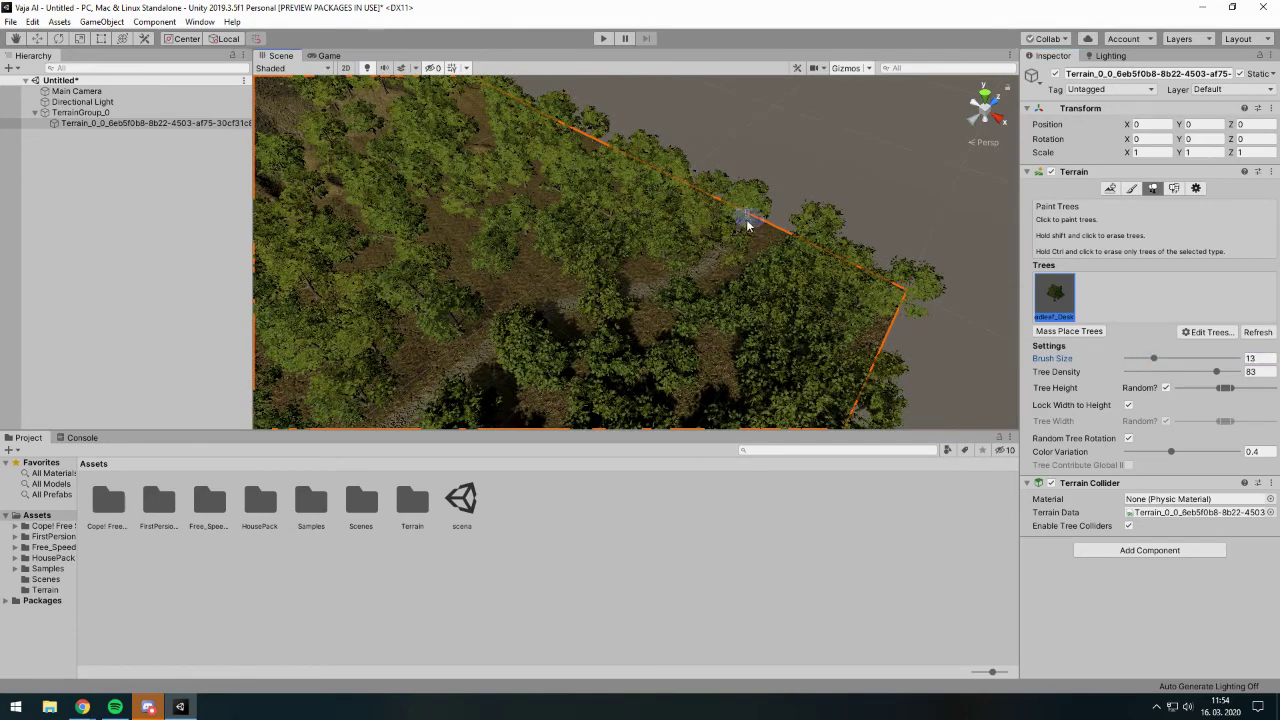
- Erase the trees covering the winding path near the terrain edge and along its curve
{"action": "mouse_move", "coordinate": [726, 248]}
{"action": "left_mouse_down", "text": "shift"}
{"action": "mouse_move", "coordinate": [743, 206]}
{"action": "mouse_move", "coordinate": [691, 279]}
{"action": "left_mouse_up", "text": "shift"}
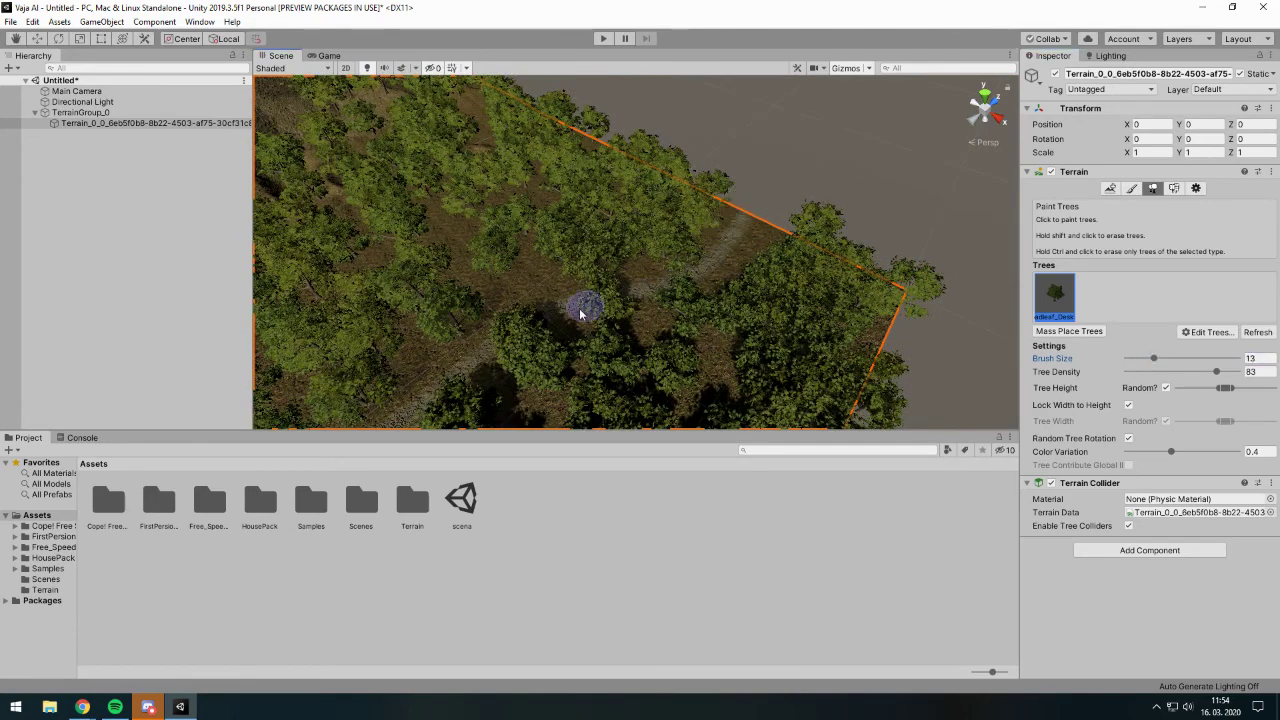
{"action": "mouse_move", "coordinate": [580, 313]}
{"action": "left_mouse_down", "text": "shift"}
{"action": "mouse_move", "coordinate": [614, 329]}
{"action": "mouse_move", "coordinate": [689, 277]}
{"action": "mouse_move", "coordinate": [500, 368]}
{"action": "left_mouse_up", "text": "shift"}
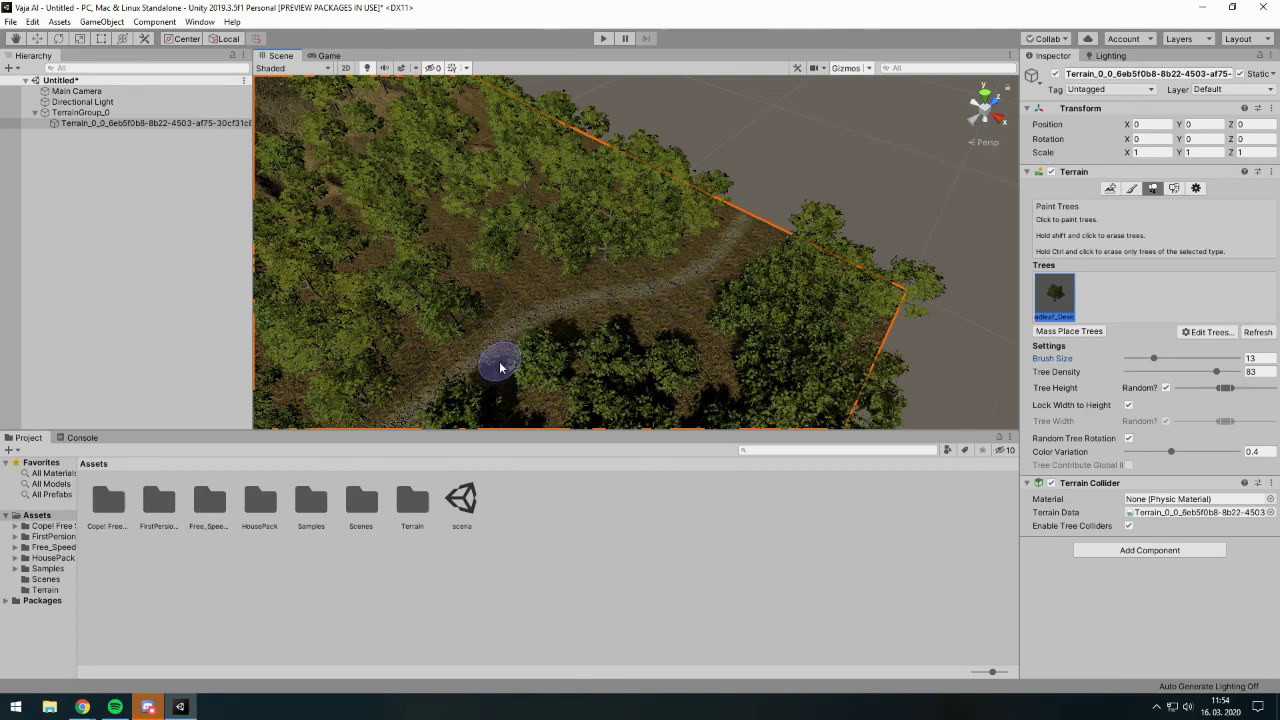
{"action": "scroll", "coordinate": [506, 357], "scroll_direction": "down", "scroll_amount": 3}
{"action": "scroll", "coordinate": [563, 346], "scroll_direction": "down", "scroll_amount": 3}
{"action": "scroll", "coordinate": [620, 323], "scroll_direction": "down", "scroll_amount": 3}
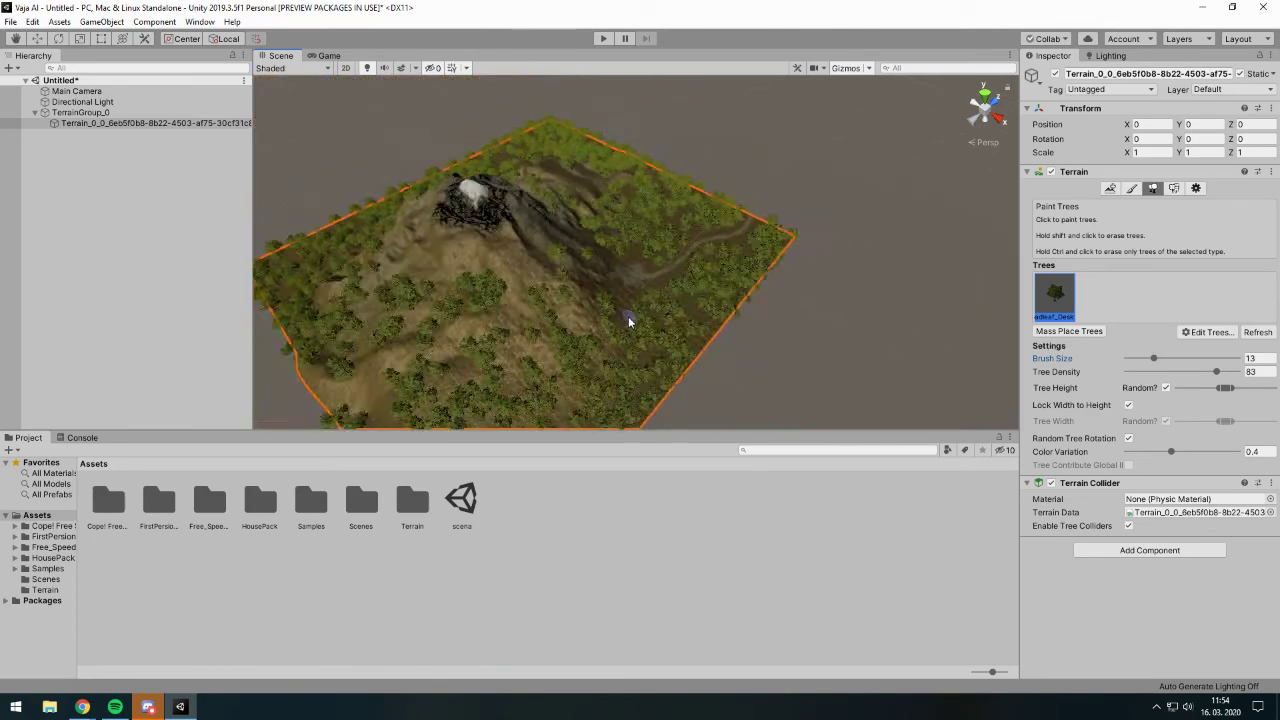
{"action": "left_click_drag", "start_coordinate": [608, 300], "coordinate": [665, 320], "text": "alt"}
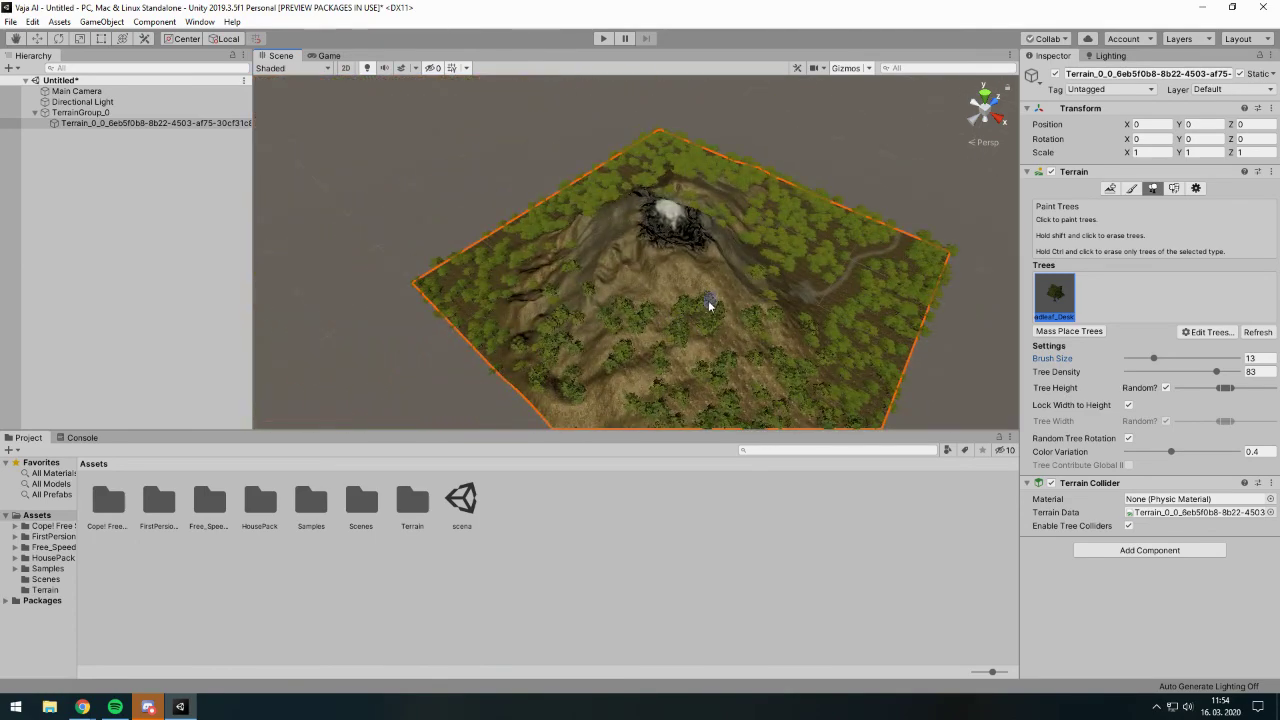
- Save the untitled scene under the file name scena2 with Ctrl+S
{"action": "key", "text": "ctrl+s"}
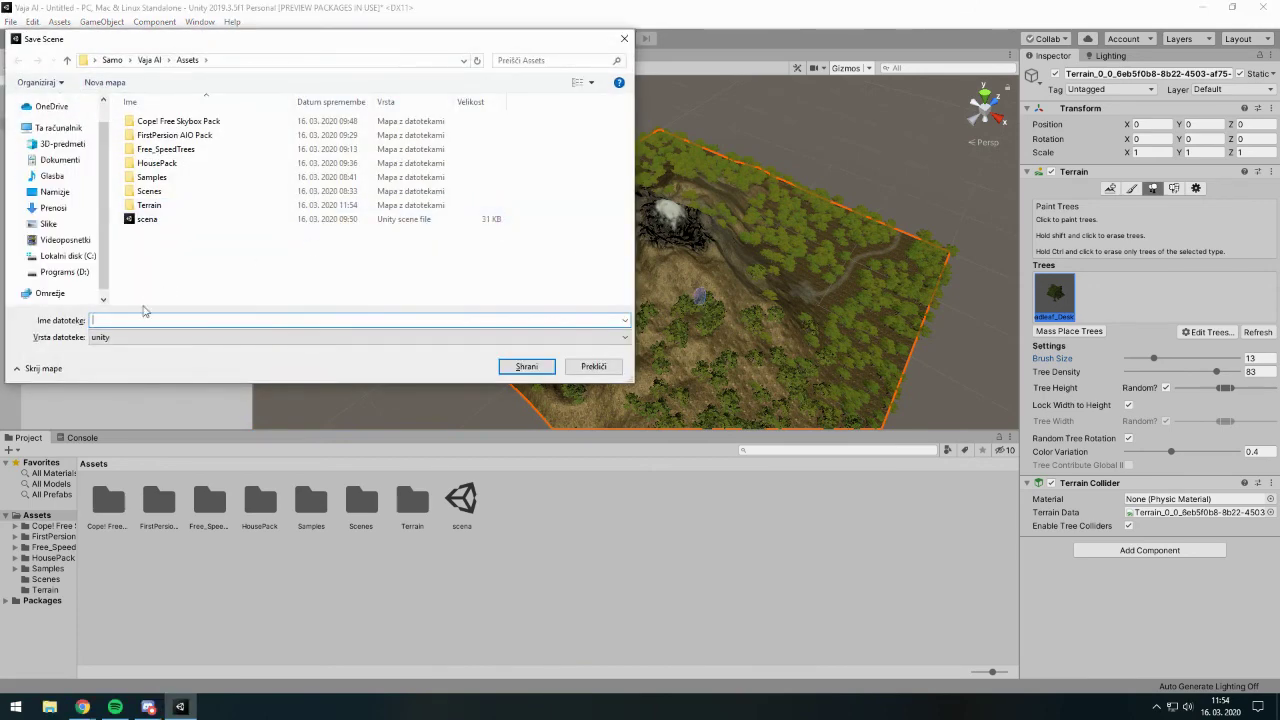
{"action": "type", "text": "scre"}
{"action": "type", "text": "scena2"}
{"action": "key", "text": "Return"}
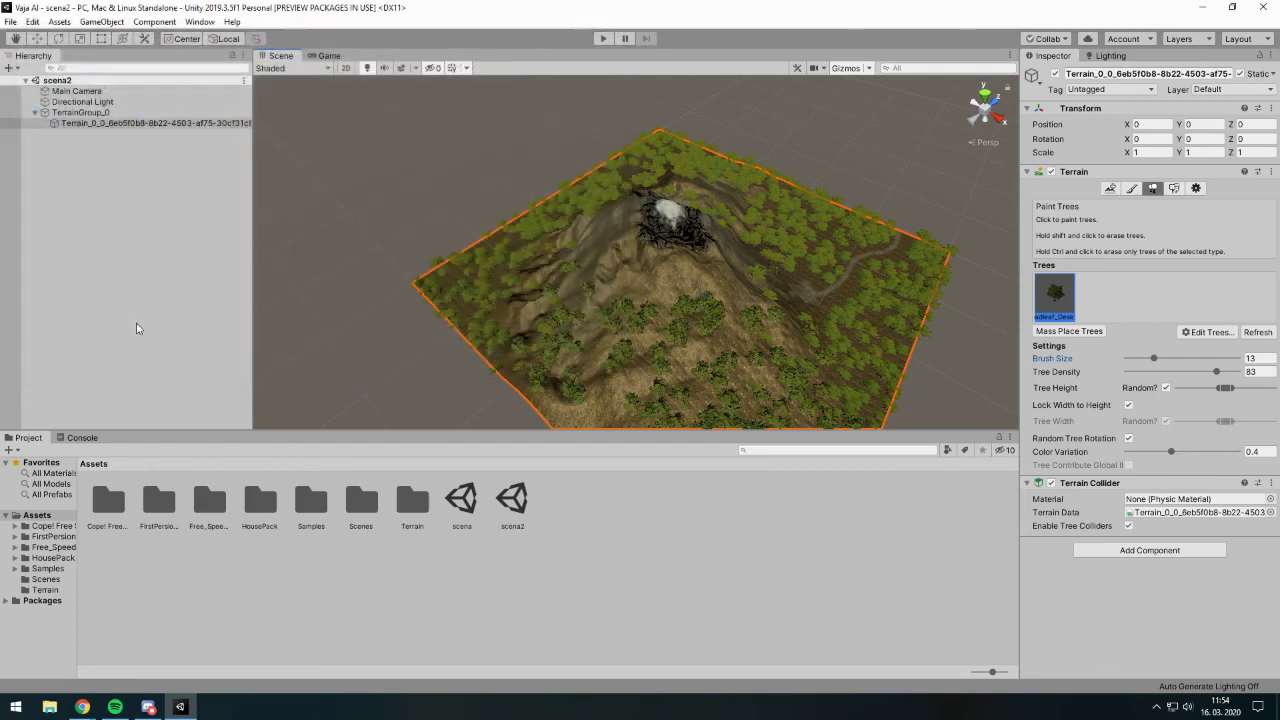
{"action": "left_click_drag", "start_coordinate": [599, 148], "coordinate": [704, 293], "text": "alt"}
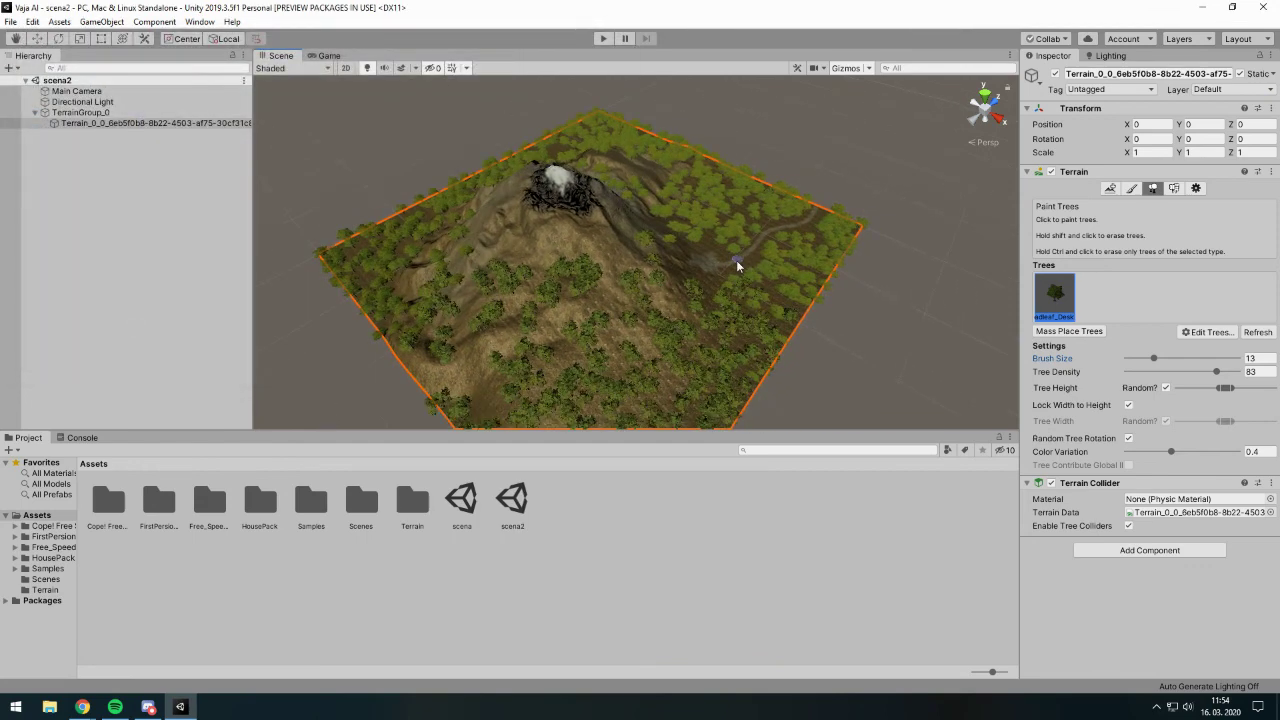
{"action": "middle_click_drag", "start_coordinate": [704, 293], "coordinate": [658, 271]}
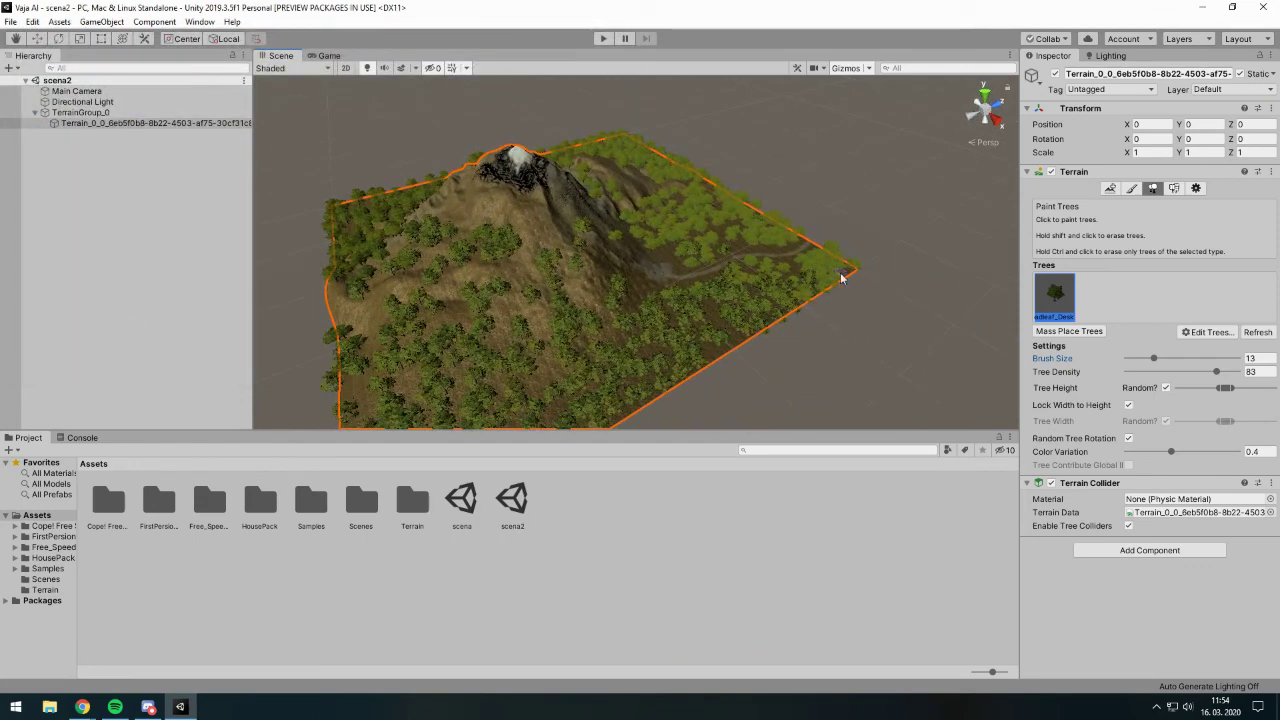
- Look through the Paint Details and Neighbor Terrains tabs, then deselect the terrain
{"action": "left_click", "coordinate": [1174, 190]}
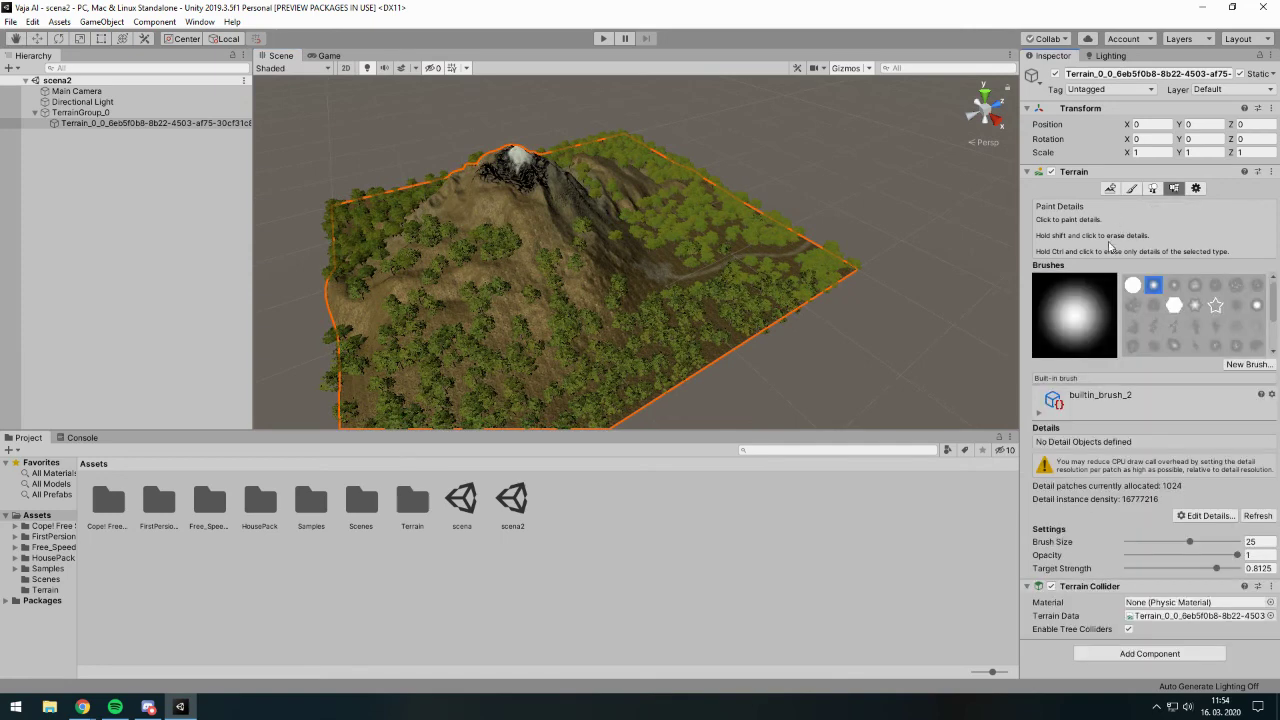
{"action": "left_click", "coordinate": [1110, 189]}
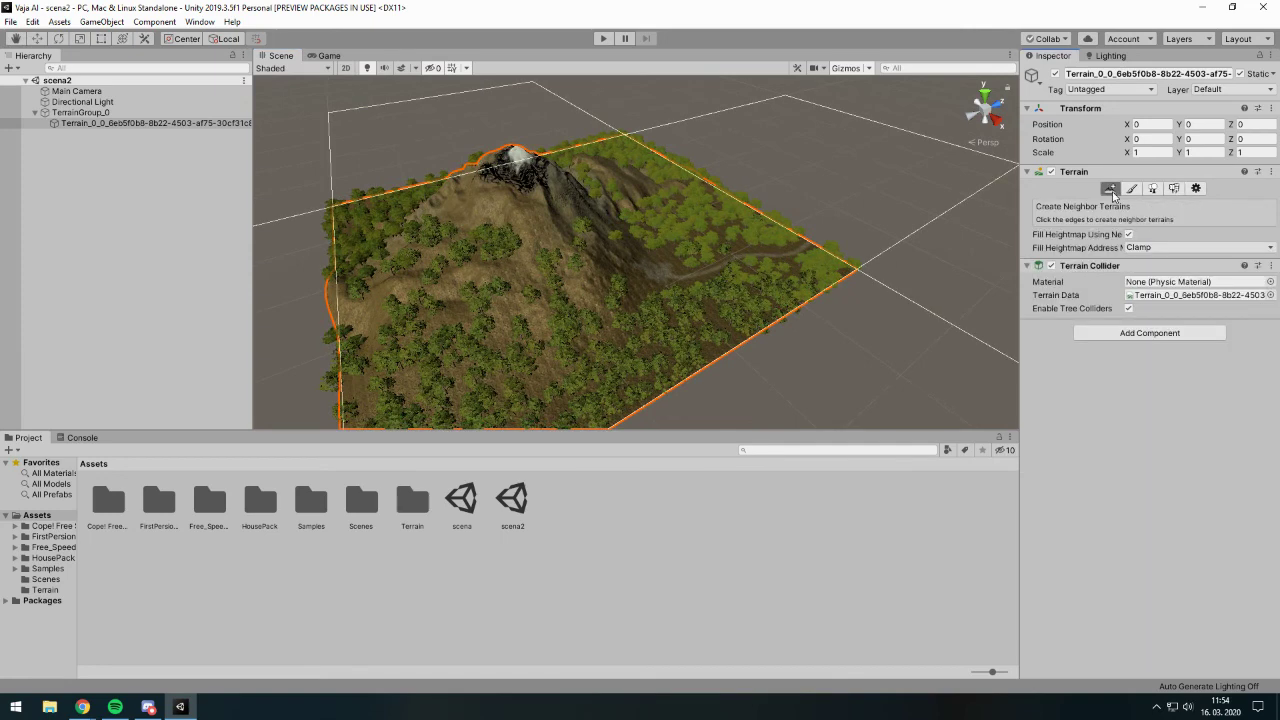
{"action": "left_click", "coordinate": [118, 267]}
- Orbit, pan and tilt the Scene view to show the forested mountain against the sky
{"action": "right_click_drag", "start_coordinate": [559, 248], "coordinate": [625, 258]}
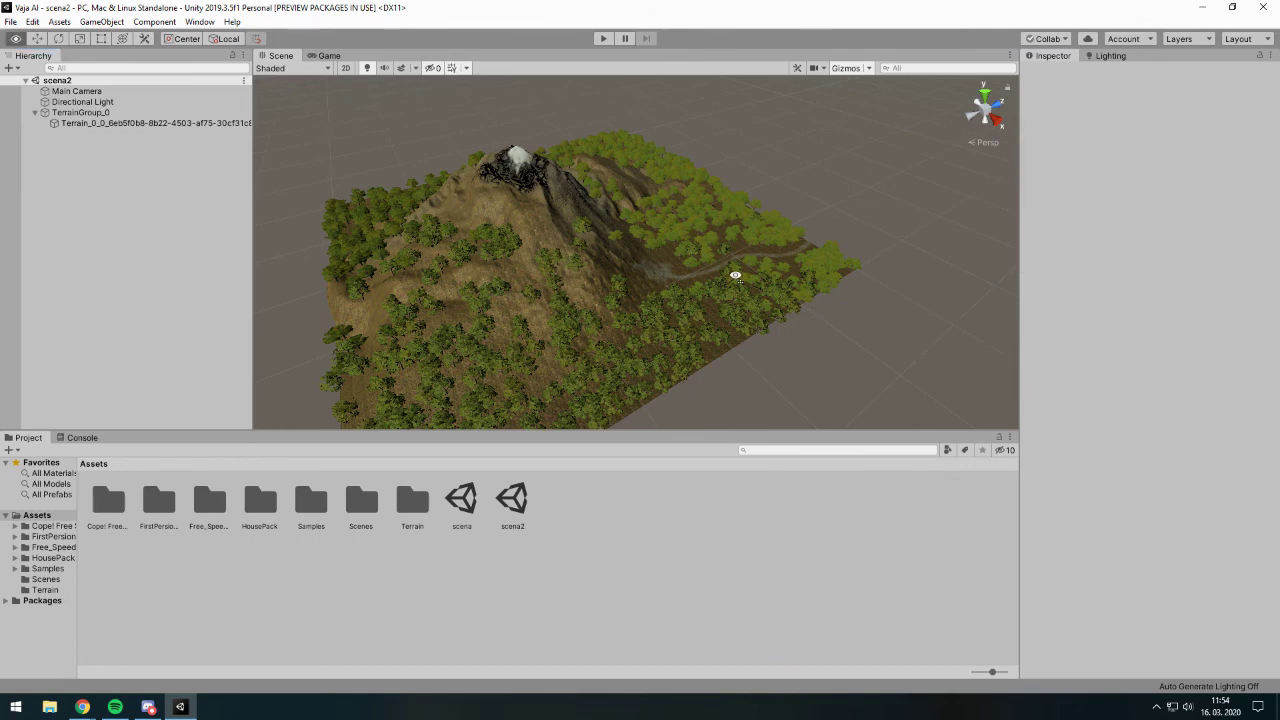
{"action": "middle_click_drag", "start_coordinate": [625, 258], "coordinate": [611, 249]}
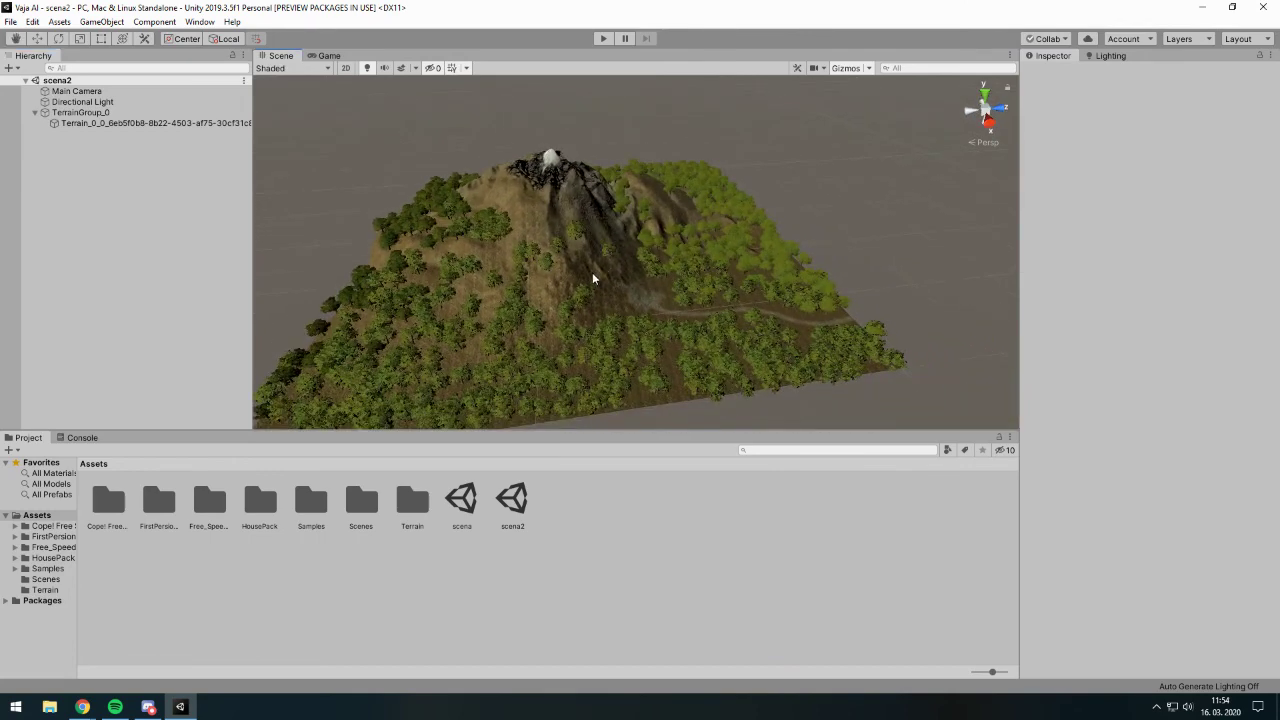
{"action": "right_click_drag", "start_coordinate": [593, 278], "coordinate": [581, 182]}
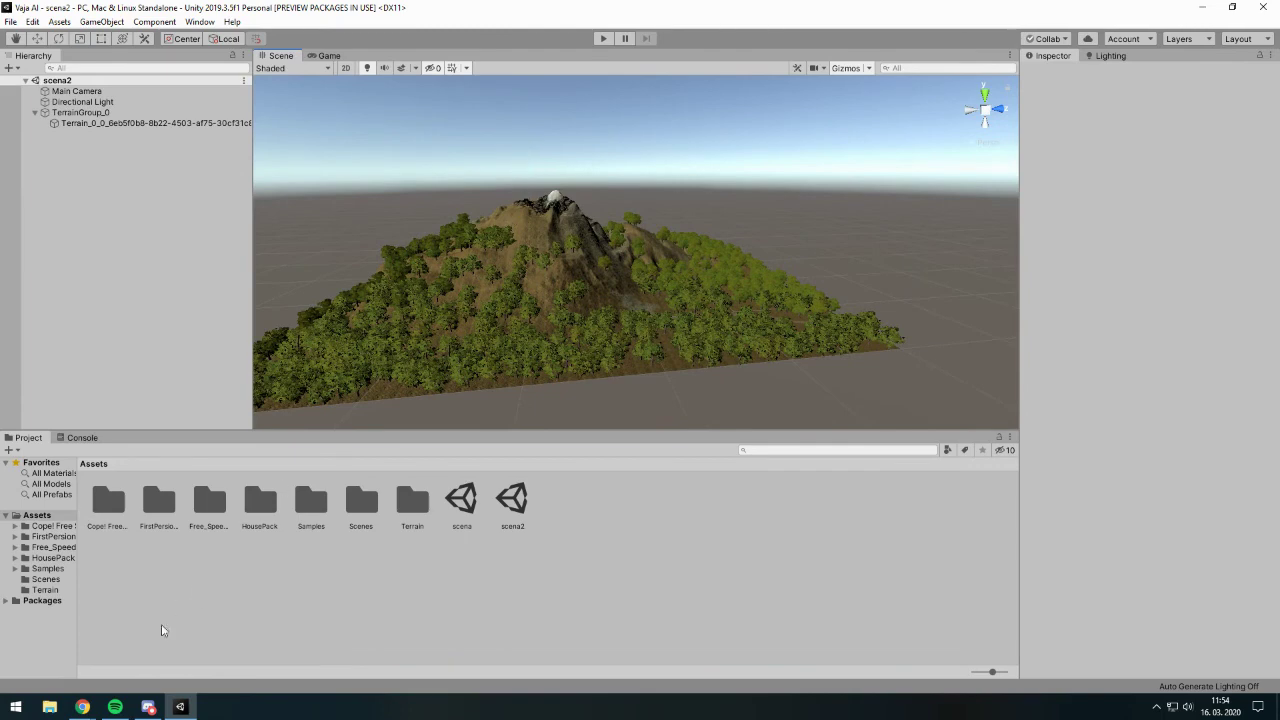
- Switch to Chrome and search the Asset Store for skybox assets
{"action": "mouse_move", "coordinate": [82, 707]}
{"action": "left_click", "coordinate": [212, 640]}
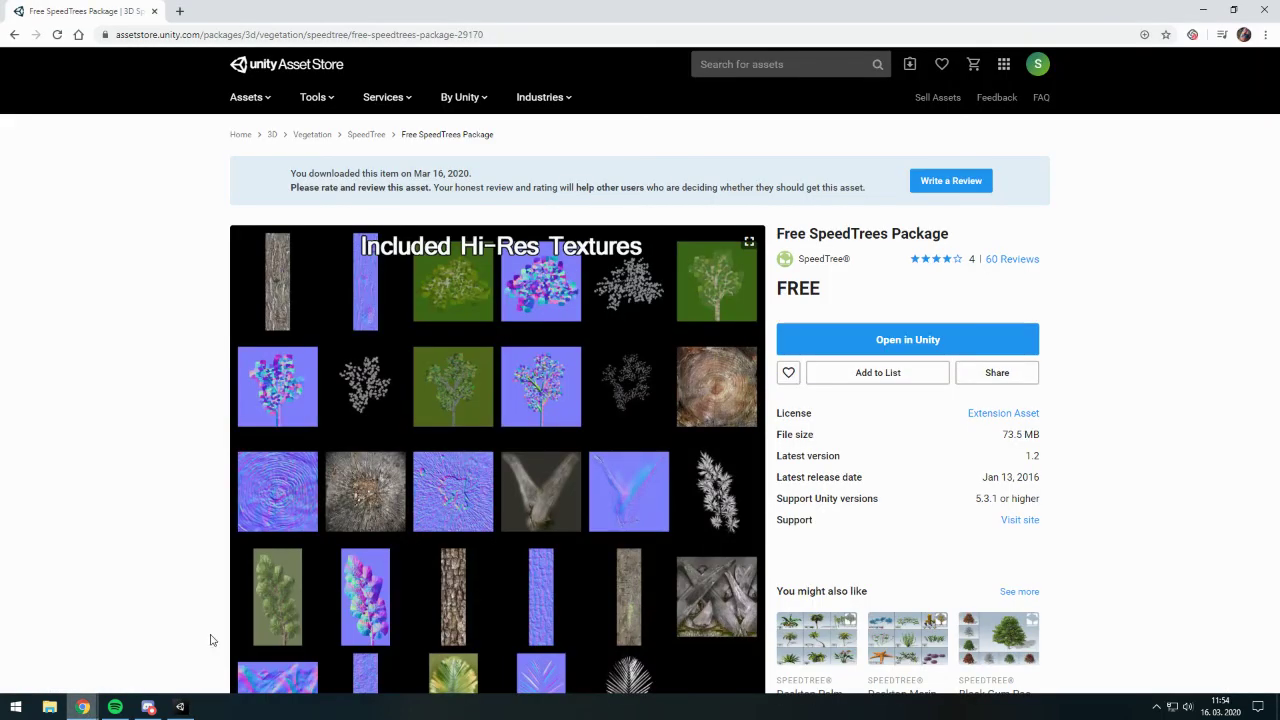
{"action": "left_click", "coordinate": [851, 66]}
{"action": "type", "text": "sk"}
{"action": "key", "text": "Return"}
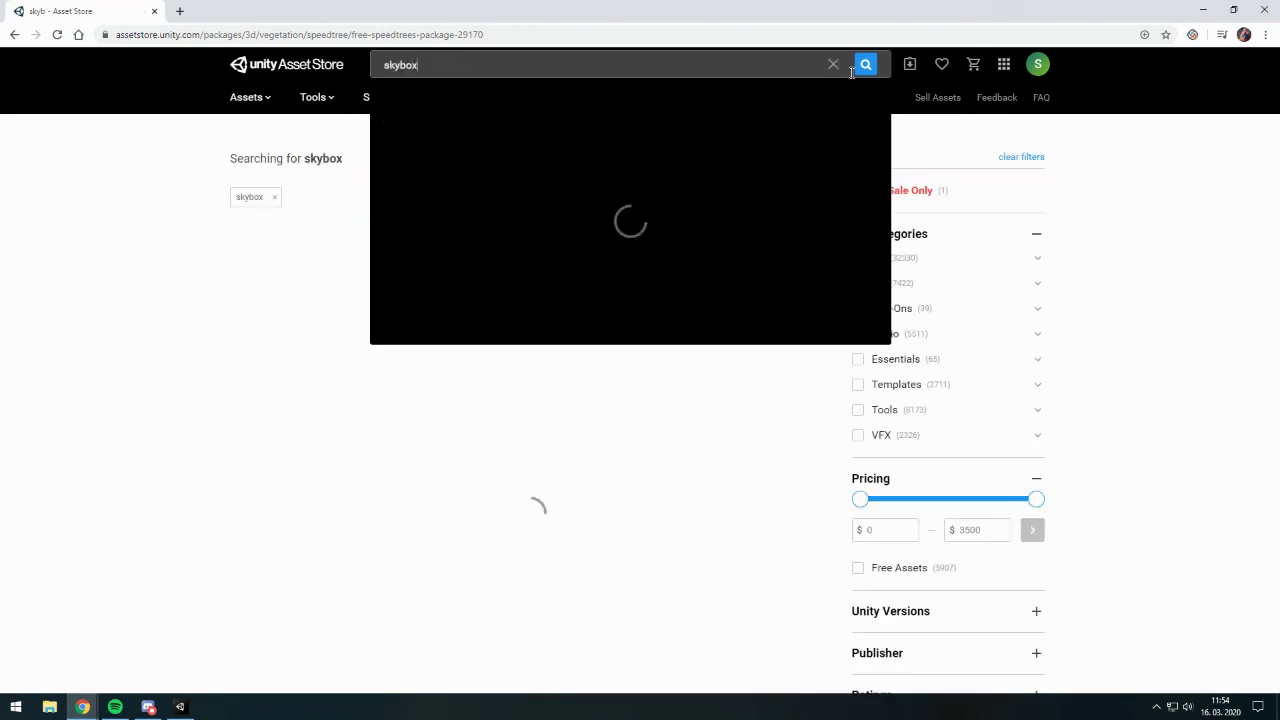
{"action": "key", "text": "Return"}
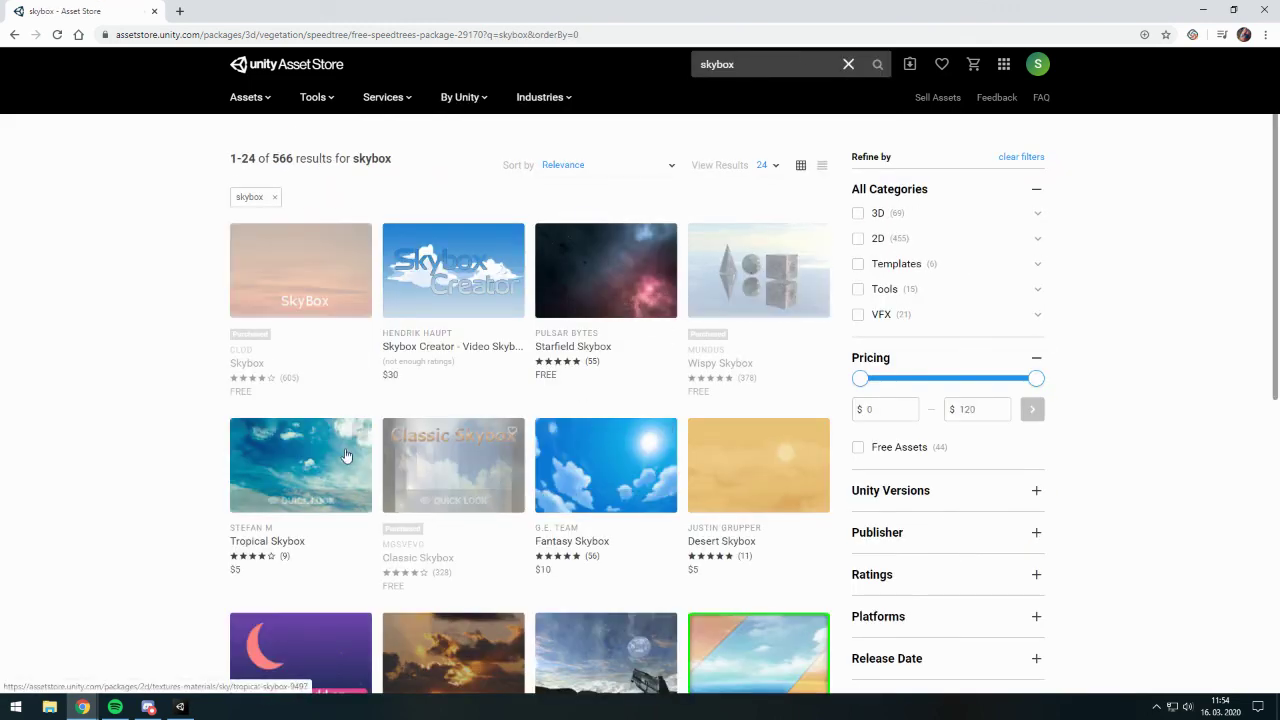
- Scroll through the 566 skybox results and return to the Unity Editor
{"action": "scroll", "coordinate": [590, 465], "scroll_direction": "down", "scroll_amount": 3}
{"action": "scroll", "coordinate": [594, 447], "scroll_direction": "up", "scroll_amount": 3}
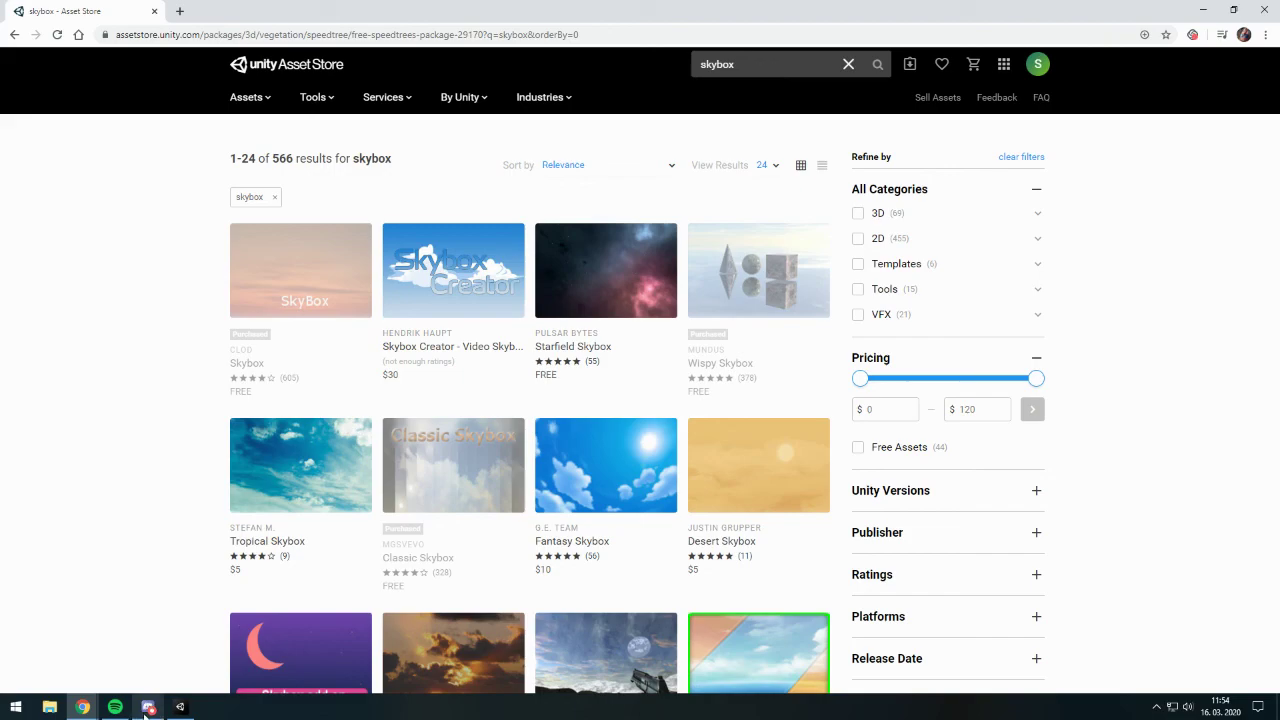
{"action": "left_click", "coordinate": [195, 708]}
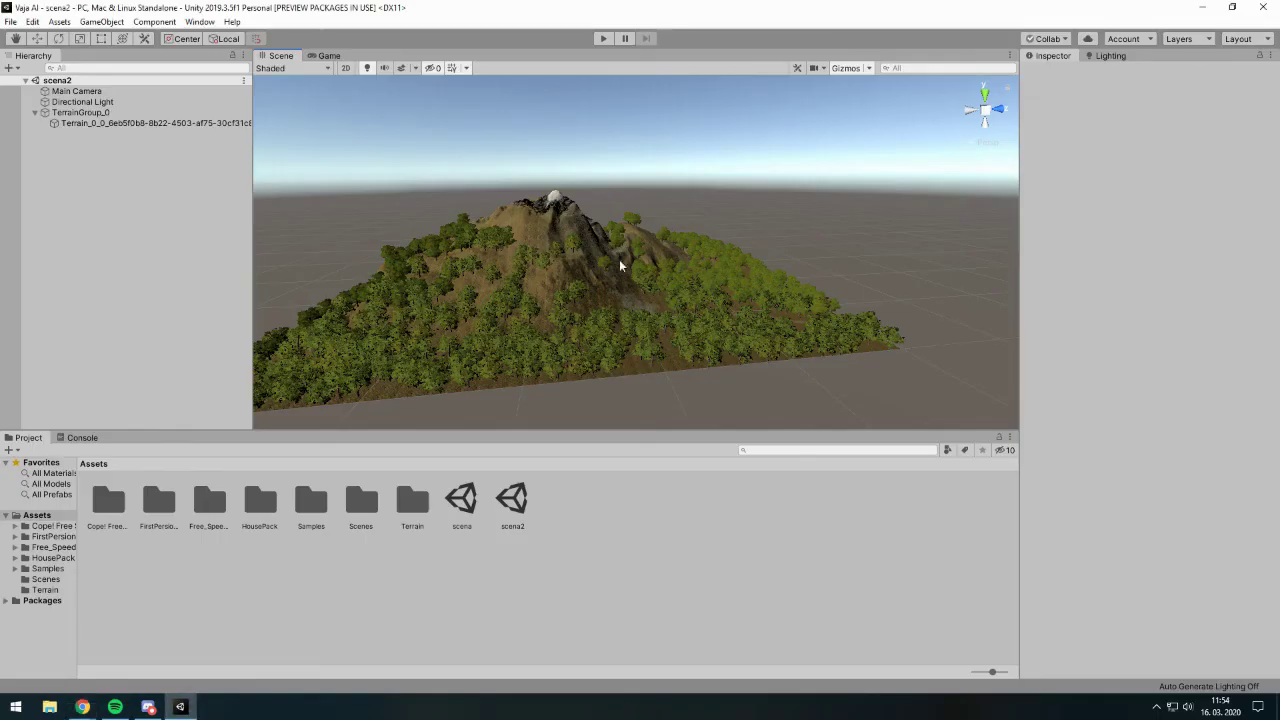
- Select the terrain and open Window > Rendering > Lighting Settings
{"action": "left_click", "coordinate": [596, 292]}
{"action": "left_click_drag", "start_coordinate": [680, 286], "coordinate": [647, 335], "text": "alt"}
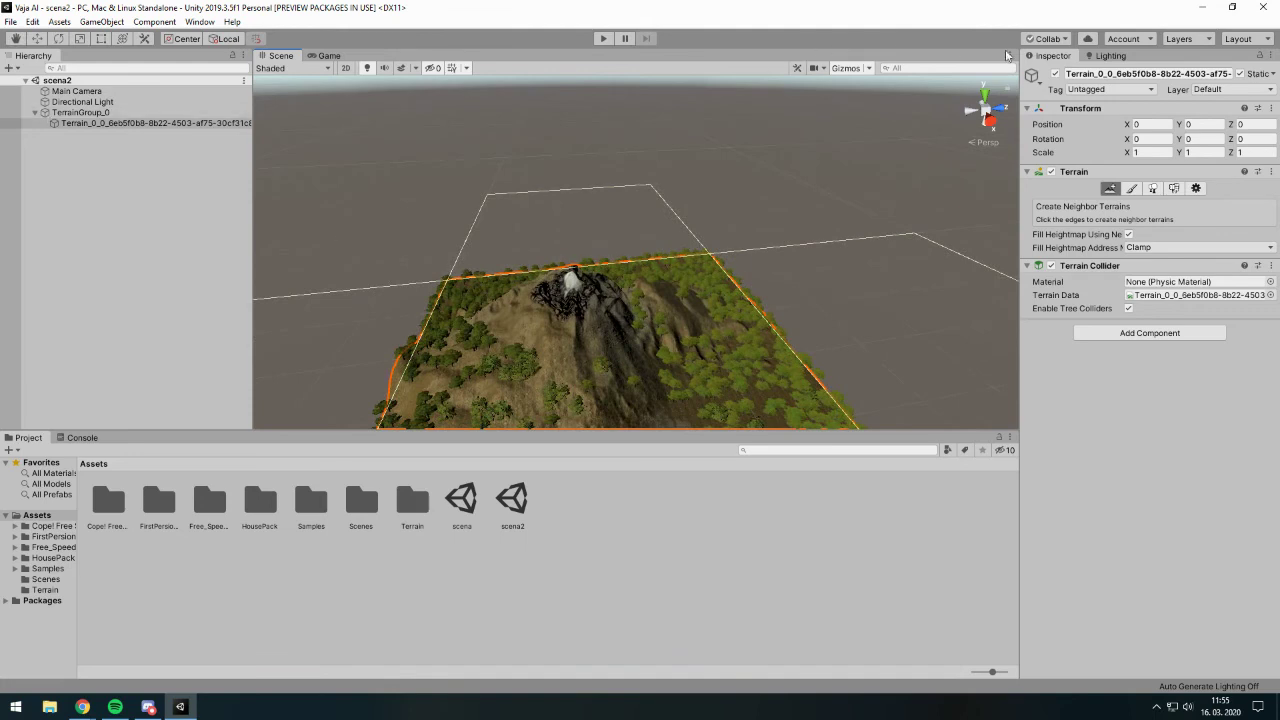
{"action": "left_click", "coordinate": [201, 24]}
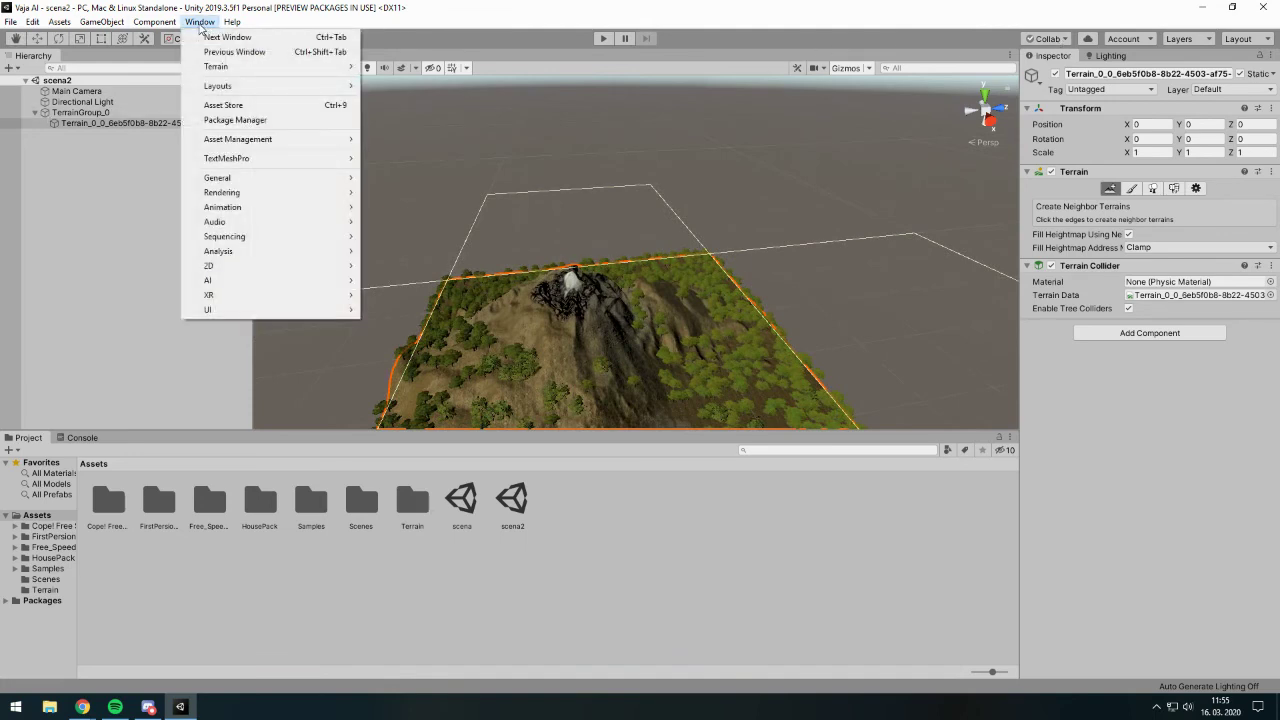
{"action": "mouse_move", "coordinate": [246, 195]}
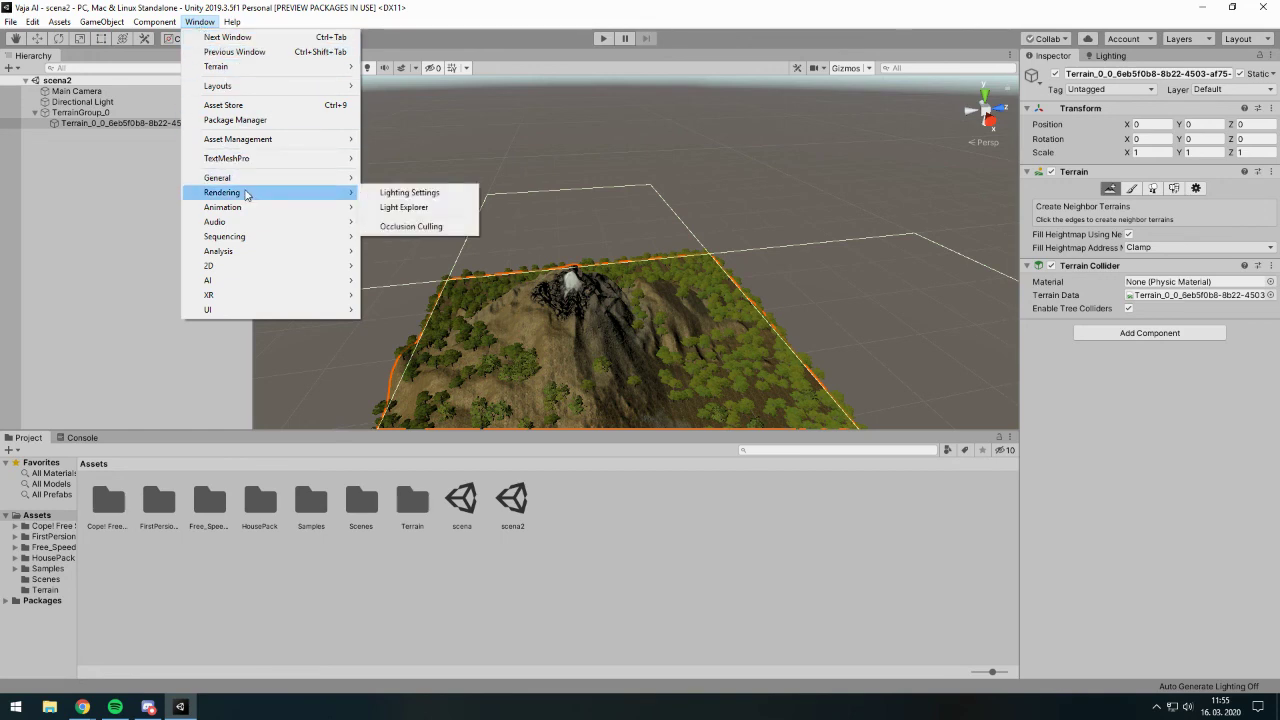
{"action": "left_click", "coordinate": [395, 192]}
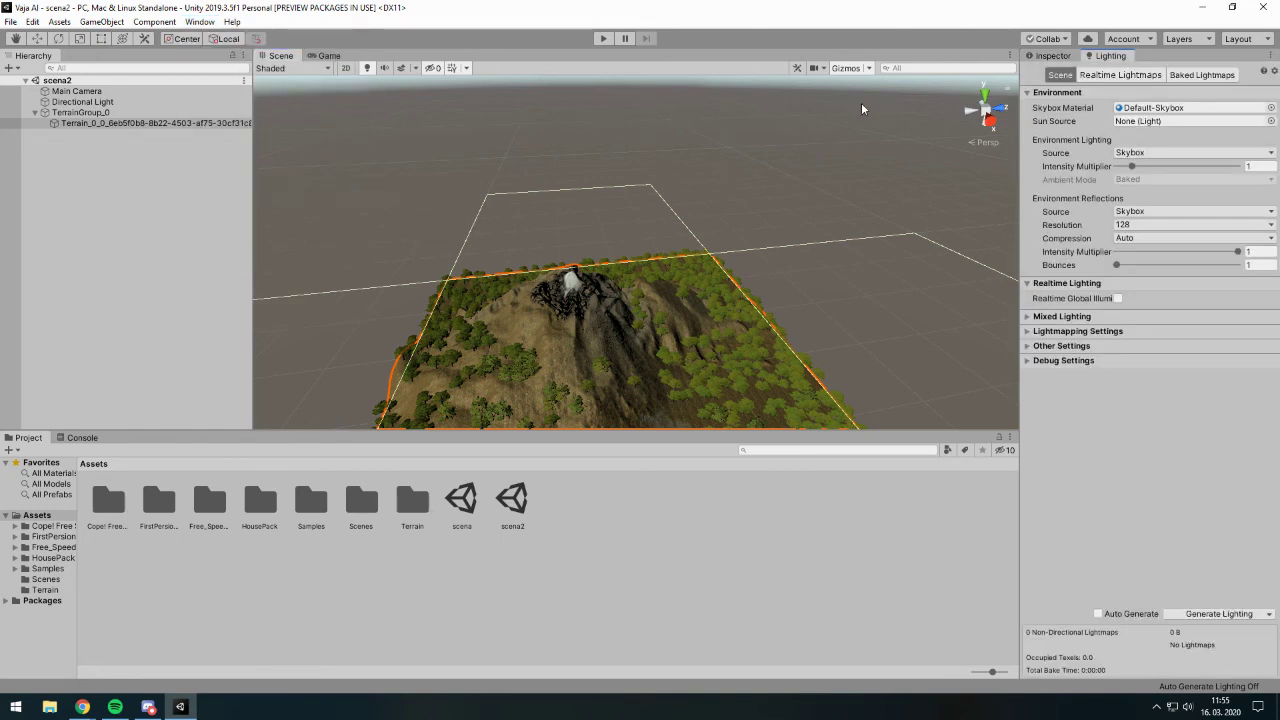
- Dock the Lighting settings tab next to the Inspector and switch back to it
{"action": "left_click_drag", "start_coordinate": [1110, 55], "coordinate": [545, 103]}
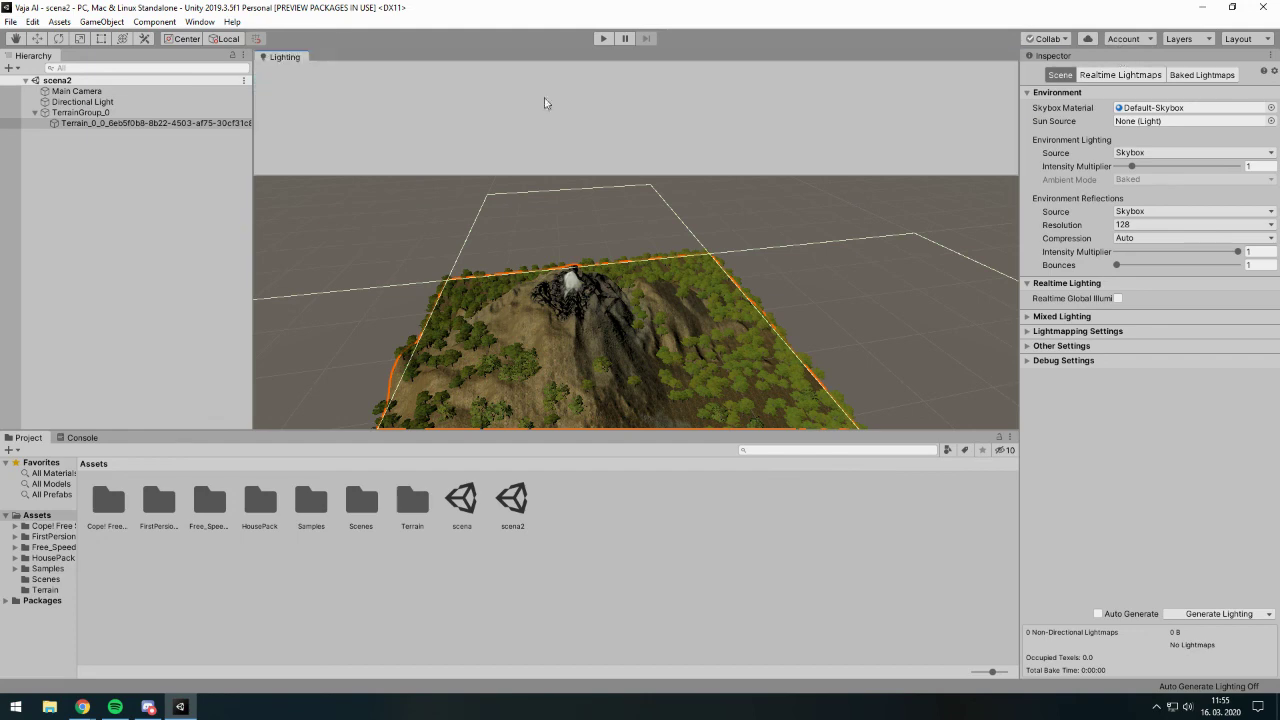
{"action": "mouse_move", "coordinate": [530, 206]}
{"action": "left_mouse_down"}
{"action": "mouse_move", "coordinate": [502, 335]}
{"action": "mouse_move", "coordinate": [431, 10]}
{"action": "mouse_move", "coordinate": [1063, 60]}
{"action": "left_mouse_up"}
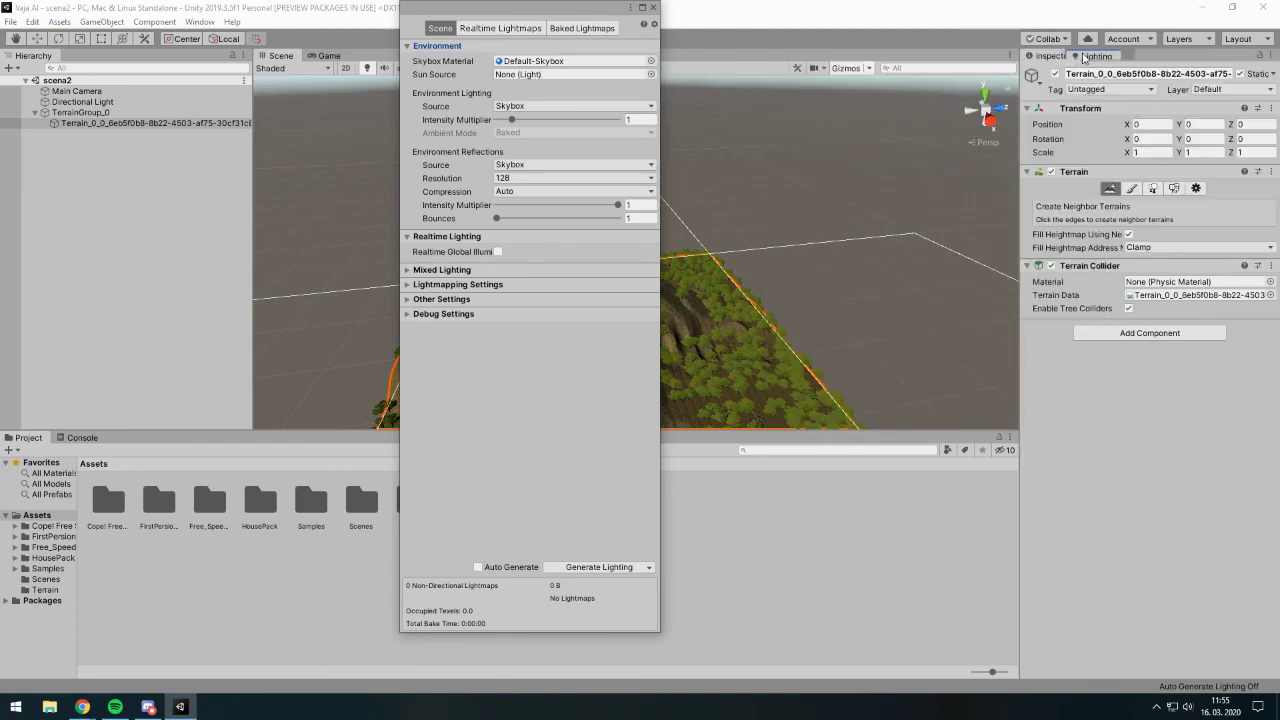
{"action": "left_click", "coordinate": [1063, 57]}
{"action": "left_click", "coordinate": [1098, 57]}
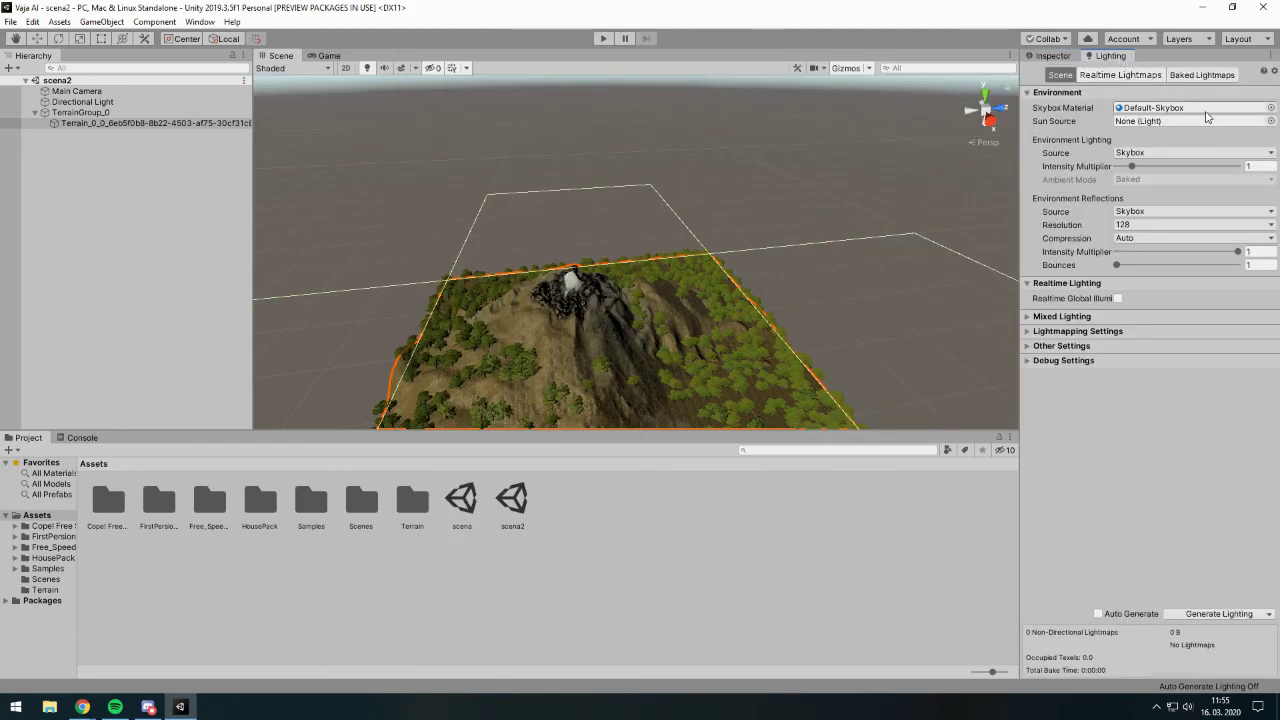
- Set the Environment Skybox Material to mossymountains and orbit to view the new sky
{"action": "left_click", "coordinate": [1271, 108]}
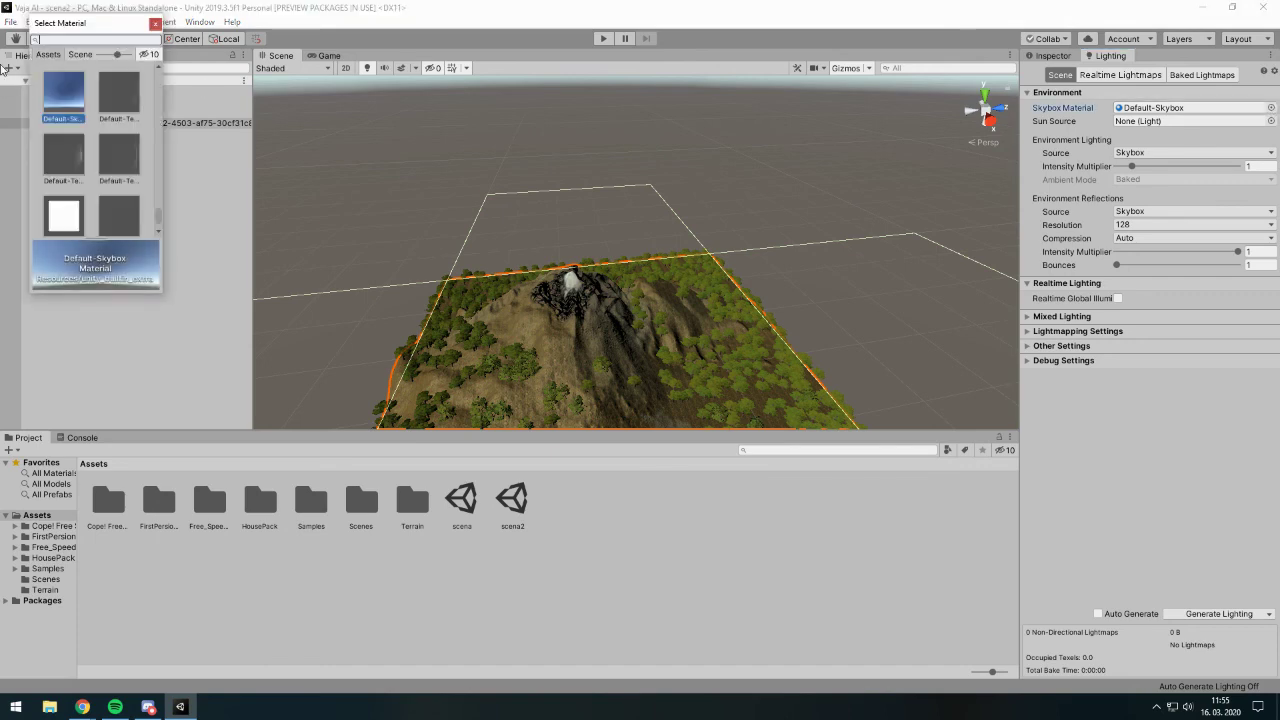
{"action": "scroll", "coordinate": [105, 95], "scroll_direction": "down", "scroll_amount": 3}
{"action": "scroll", "coordinate": [103, 105], "scroll_direction": "down", "scroll_amount": 3}
{"action": "scroll", "coordinate": [102, 115], "scroll_direction": "down", "scroll_amount": 3}
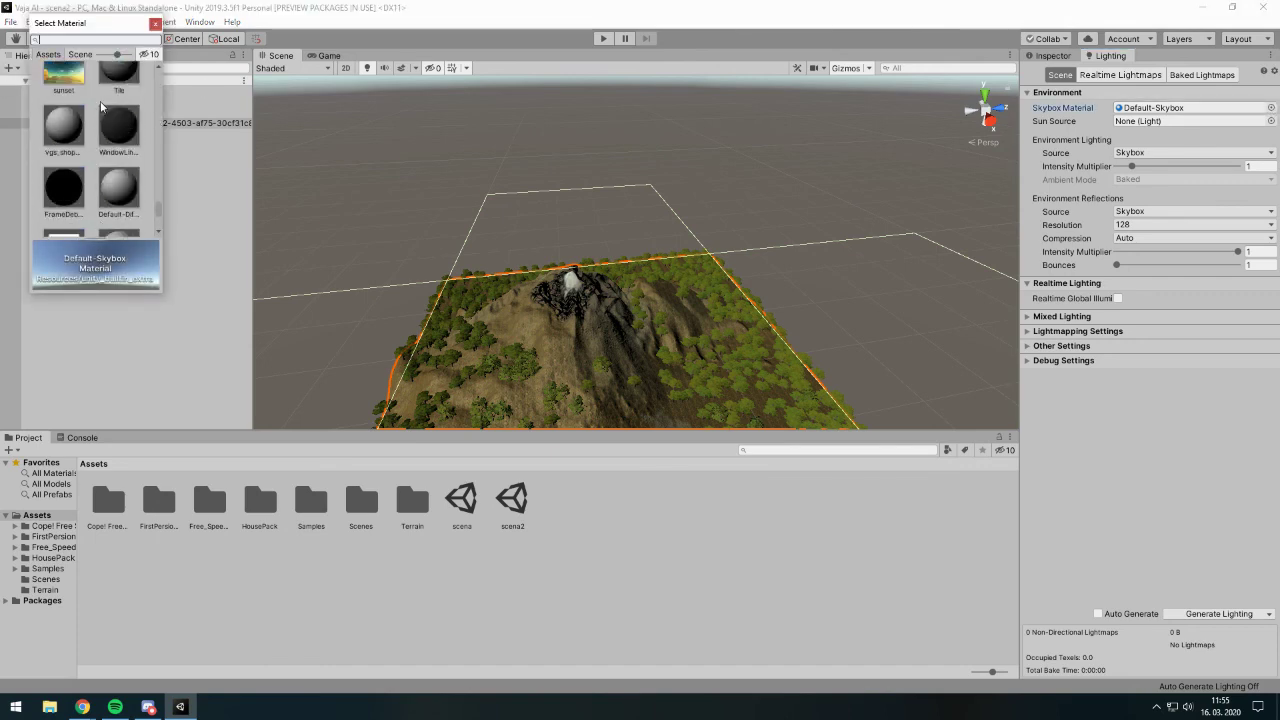
{"action": "scroll", "coordinate": [100, 125], "scroll_direction": "down", "scroll_amount": 3}
{"action": "scroll", "coordinate": [90, 124], "scroll_direction": "up", "scroll_amount": 2}
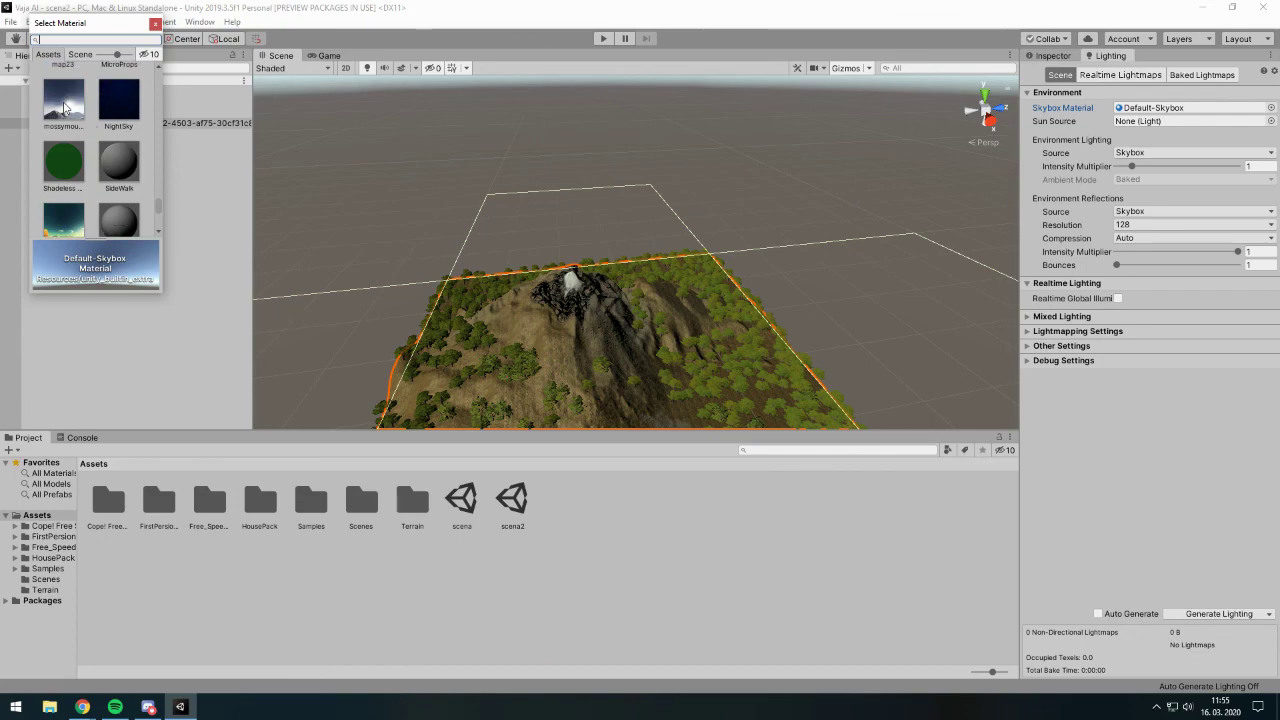
{"action": "double_click", "coordinate": [65, 108]}
{"action": "mouse_move", "coordinate": [598, 266]}
{"action": "left_mouse_down", "text": "alt"}
{"action": "mouse_move", "coordinate": [494, 233]}
{"action": "mouse_move", "coordinate": [546, 233]}
{"action": "mouse_move", "coordinate": [503, 228]}
{"action": "left_mouse_up", "text": "alt"}
{"action": "mouse_move", "coordinate": [739, 258]}
{"action": "left_mouse_down", "text": "alt"}
{"action": "mouse_move", "coordinate": [297, 120]}
{"action": "mouse_move", "coordinate": [679, 103]}
{"action": "mouse_move", "coordinate": [651, 251]}
{"action": "mouse_move", "coordinate": [689, 326]}
{"action": "left_mouse_up", "text": "alt"}
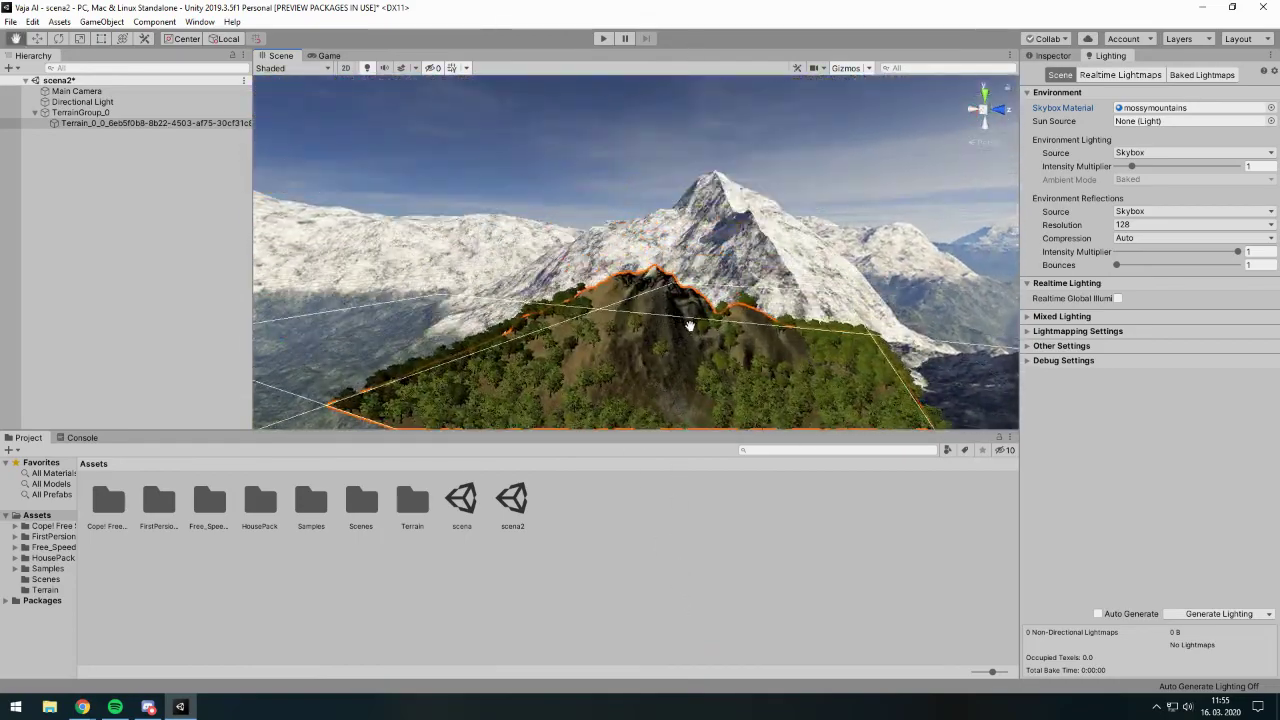
- Set the Sun Source to the scene's Directional Light
{"action": "left_click", "coordinate": [1271, 121]}
{"action": "left_click", "coordinate": [90, 56]}
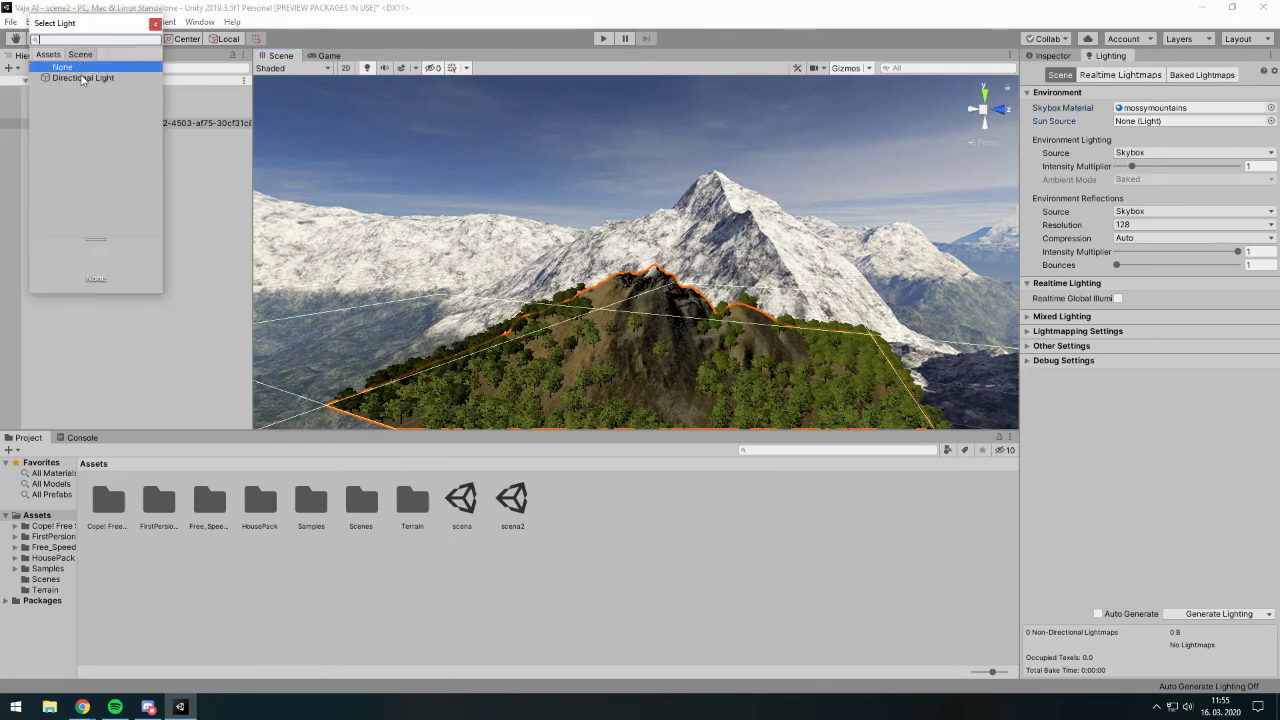
{"action": "double_click", "coordinate": [84, 78]}
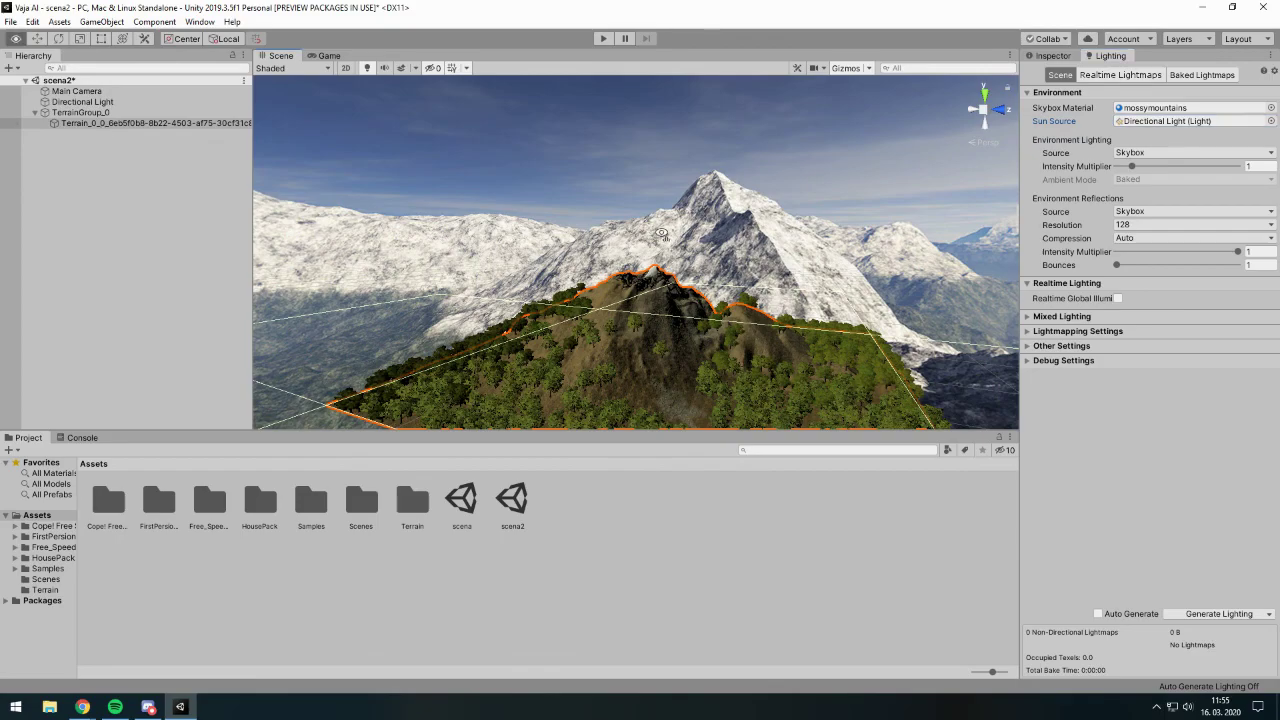
{"action": "left_click_drag", "start_coordinate": [661, 234], "coordinate": [652, 298], "text": "alt"}
- Rotate the Directional Light with global handles to about 50, -131.871, 0
{"action": "left_click", "coordinate": [86, 102]}
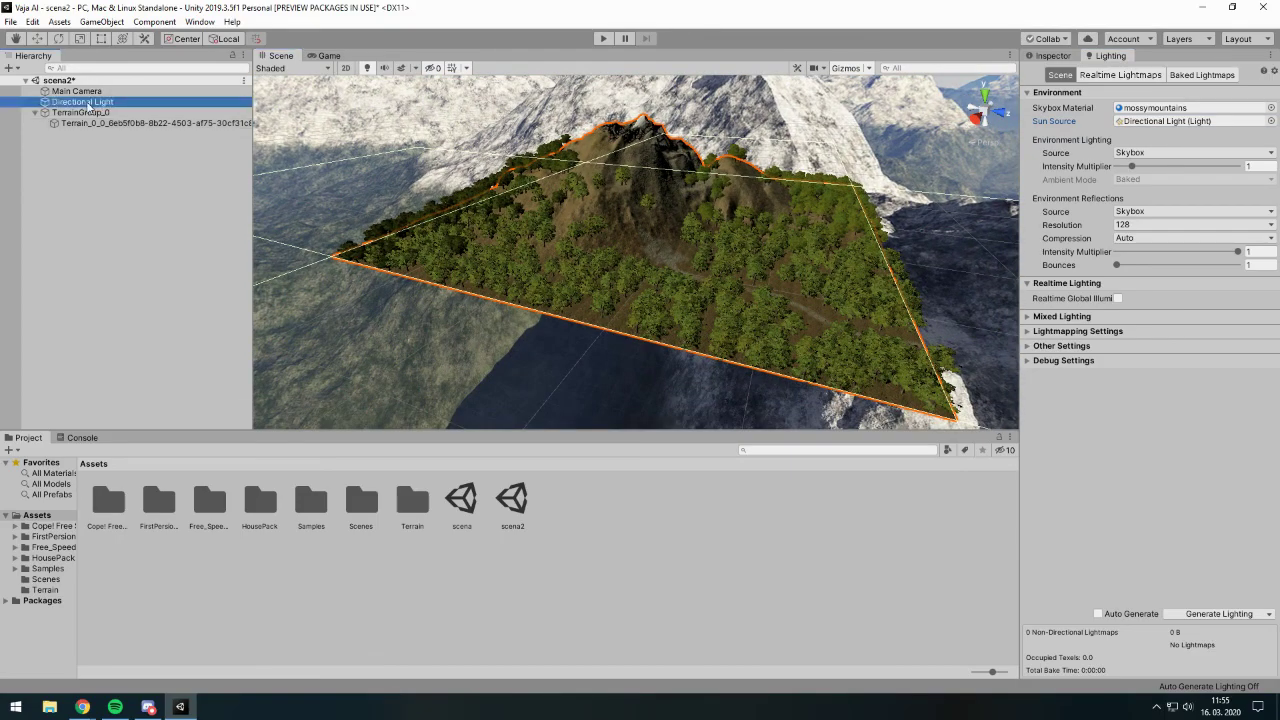
{"action": "mouse_move", "coordinate": [500, 125]}
{"action": "right_mouse_down"}
{"action": "mouse_move", "coordinate": [594, 305]}
{"action": "mouse_move", "coordinate": [519, 276]}
{"action": "right_mouse_up"}
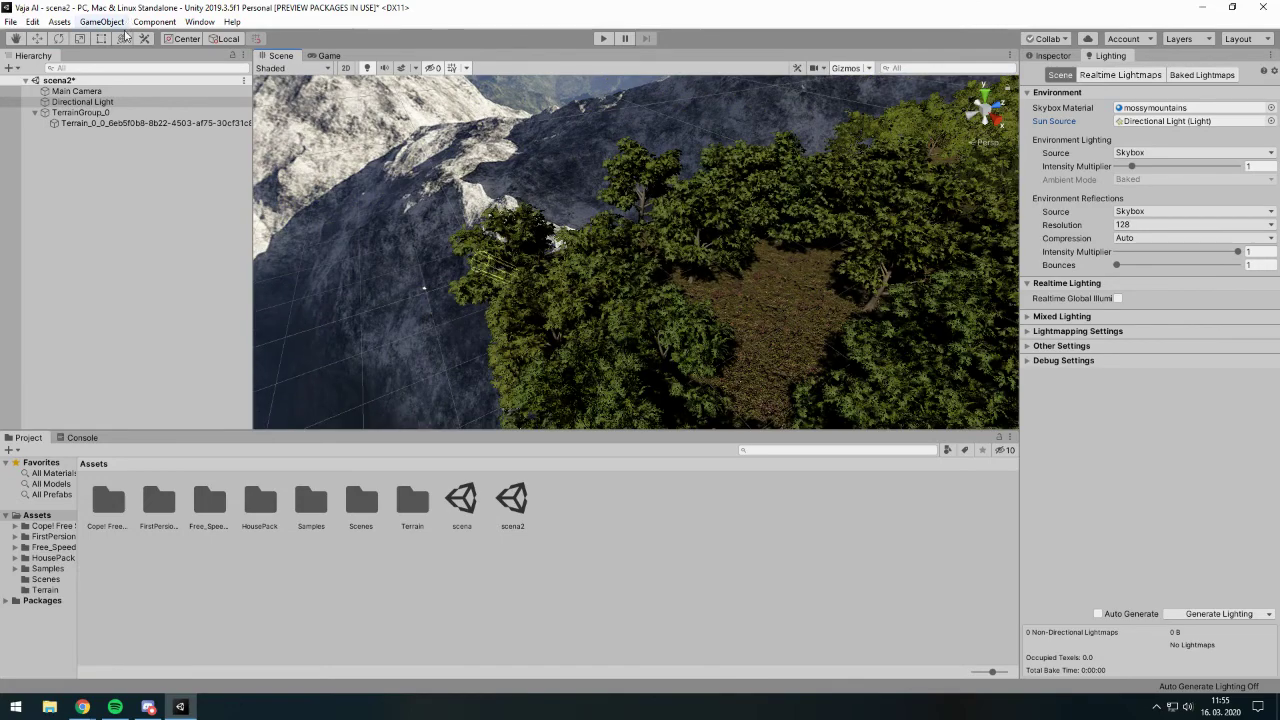
{"action": "left_click", "coordinate": [58, 39]}
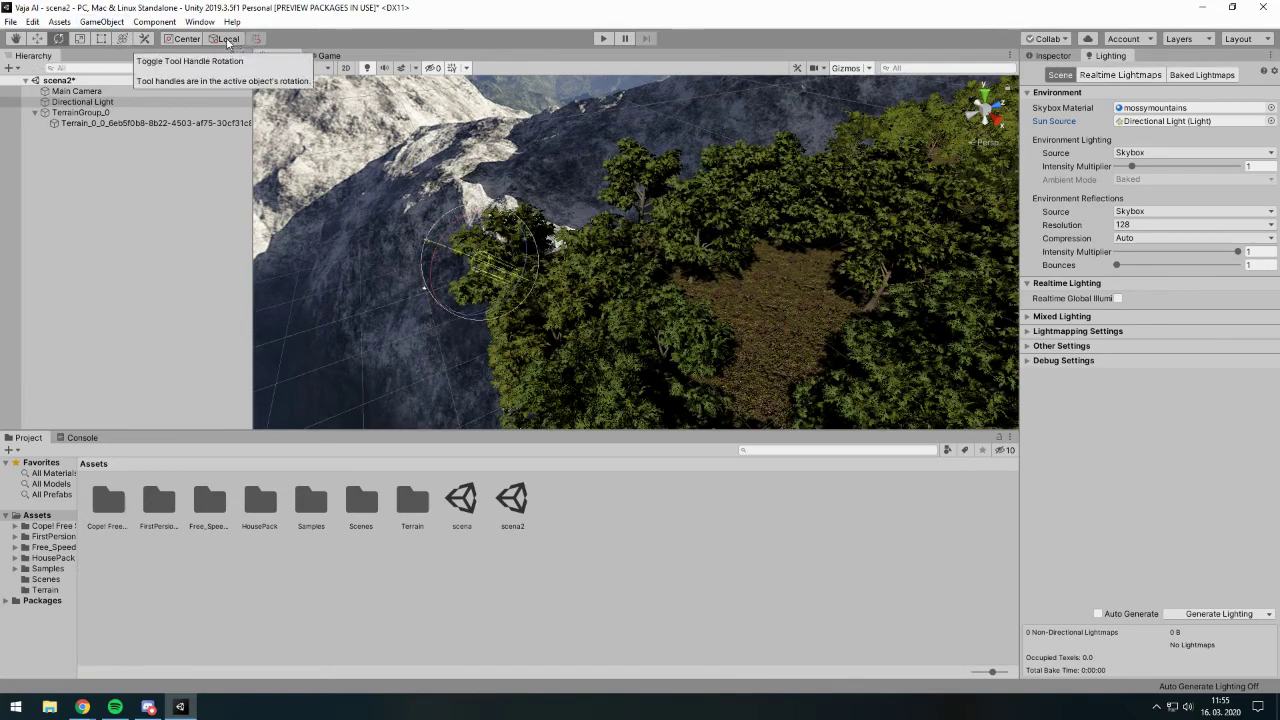
{"action": "left_click", "coordinate": [224, 38]}
{"action": "mouse_move", "coordinate": [476, 298]}
{"action": "left_mouse_down"}
{"action": "mouse_move", "coordinate": [558, 211]}
{"action": "mouse_move", "coordinate": [973, 70]}
{"action": "mouse_move", "coordinate": [659, 236]}
{"action": "mouse_move", "coordinate": [947, 50]}
{"action": "left_mouse_up"}
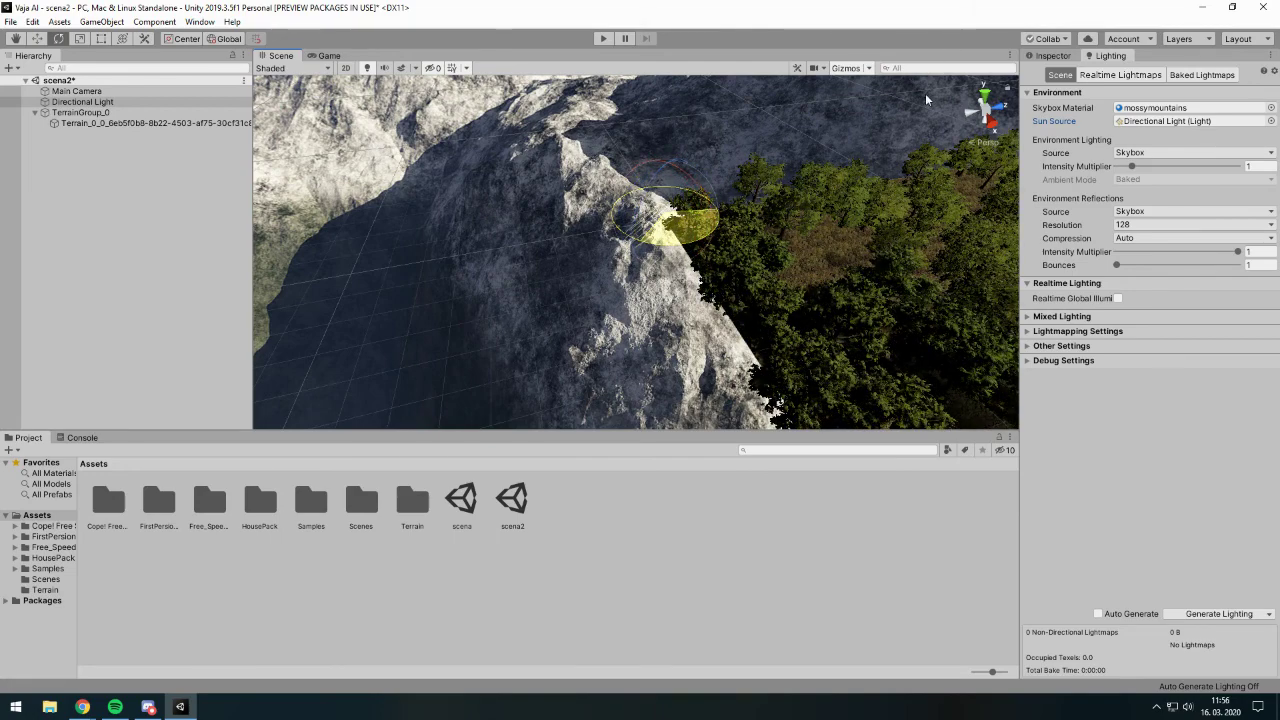
{"action": "mouse_move", "coordinate": [853, 237]}
{"action": "right_mouse_down"}
{"action": "mouse_move", "coordinate": [879, 260]}
{"action": "mouse_move", "coordinate": [852, 285]}
{"action": "right_mouse_up"}
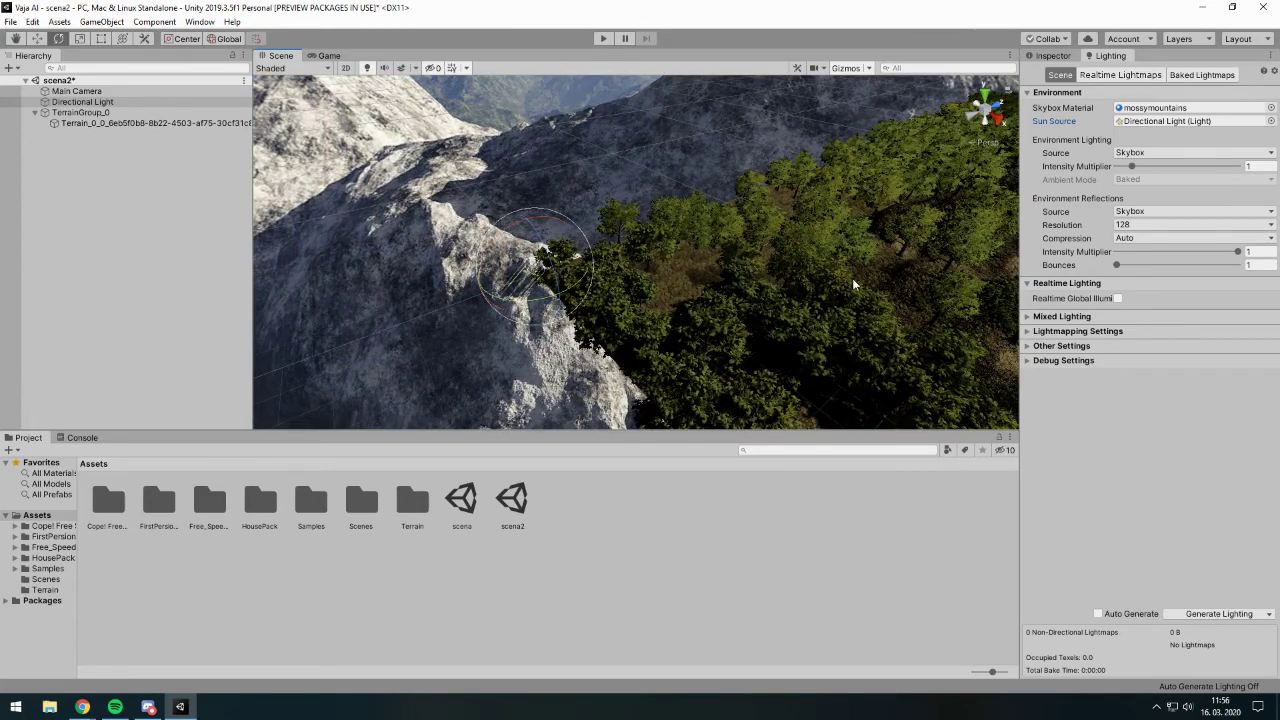
- Reselect the Directional Light and check its settings in the Inspector
{"action": "left_click", "coordinate": [80, 102]}
{"action": "left_click", "coordinate": [1052, 56]}
{"action": "mouse_move", "coordinate": [732, 286]}
{"action": "middle_mouse_down"}
{"action": "mouse_move", "coordinate": [802, 190]}
{"action": "mouse_move", "coordinate": [838, 261]}
{"action": "mouse_move", "coordinate": [791, 253]}
{"action": "middle_mouse_up"}
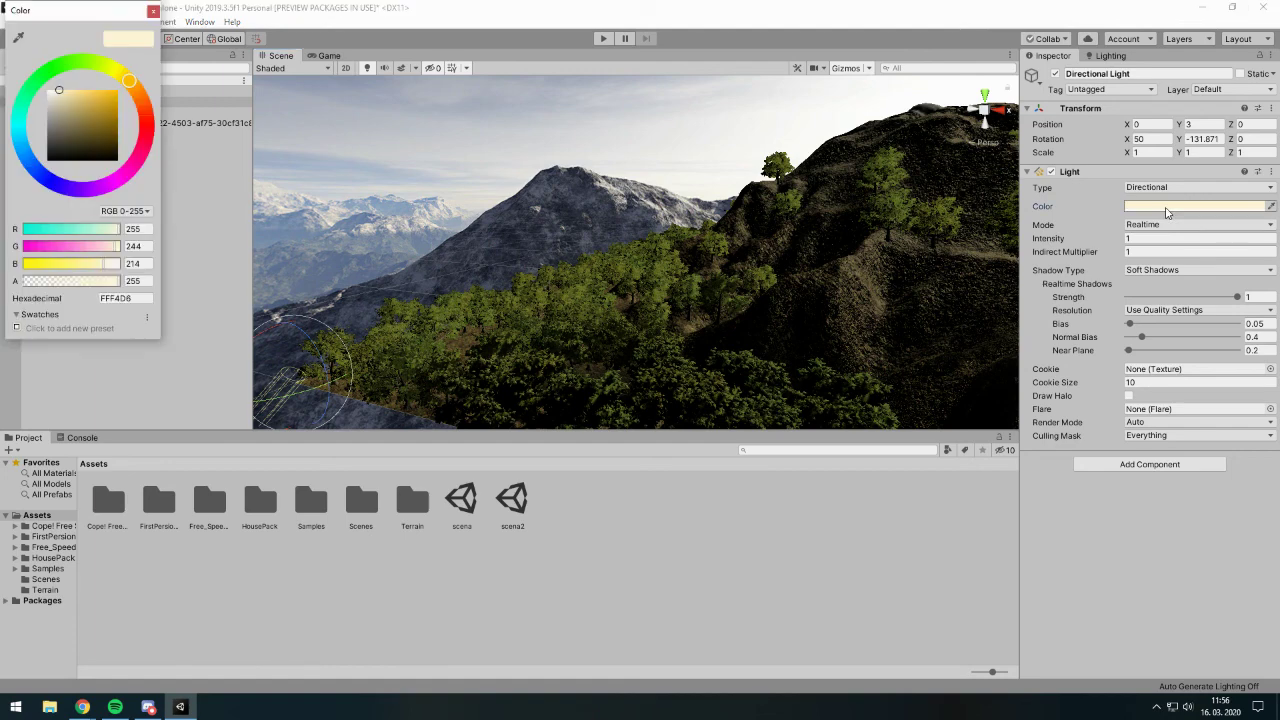
- Set the Directional Light colour to golden yellow FFD95B, after briefly trying blue
{"action": "left_click", "coordinate": [1190, 206]}
{"action": "left_click_drag", "start_coordinate": [82, 193], "coordinate": [32, 164]}
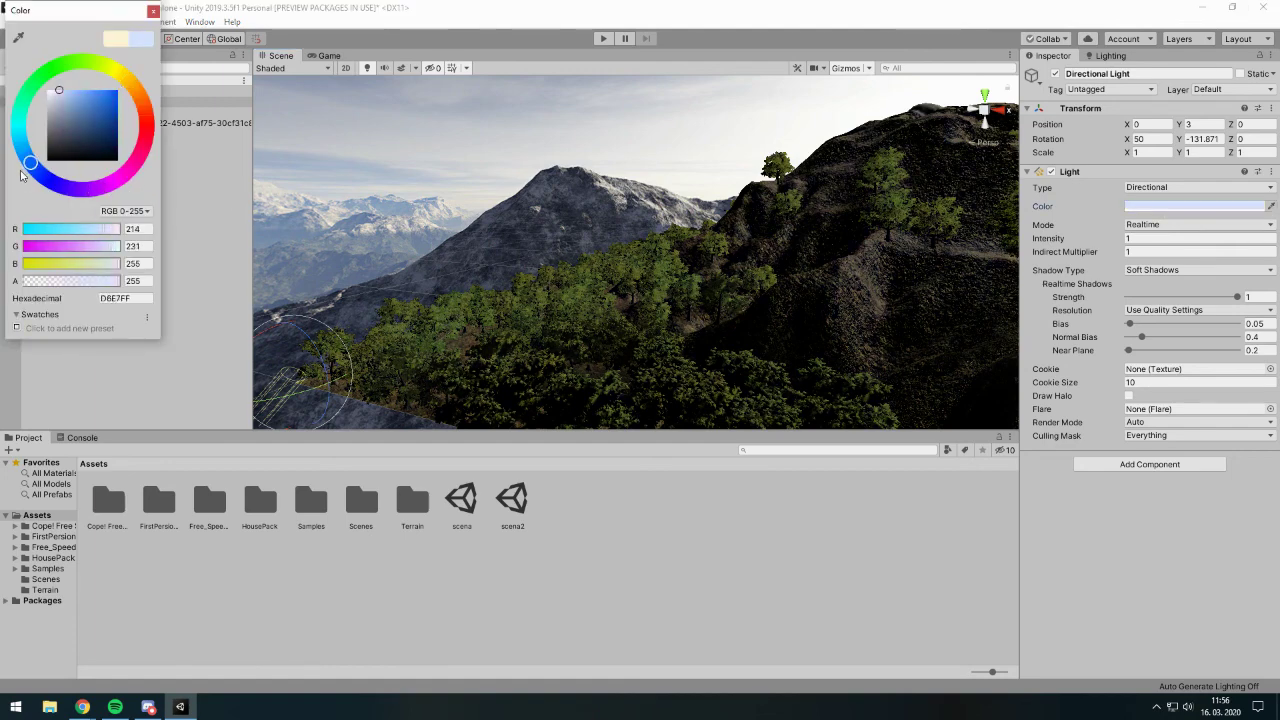
{"action": "left_click_drag", "start_coordinate": [99, 140], "coordinate": [124, 108]}
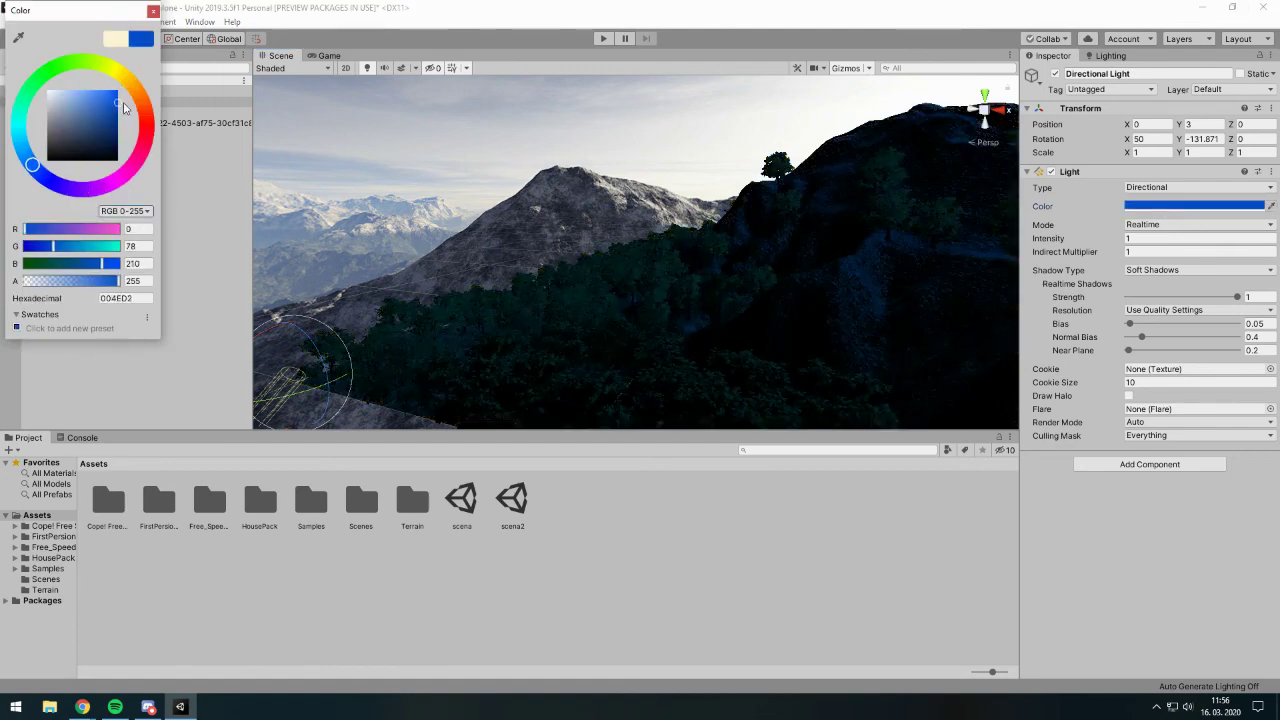
{"action": "left_click", "coordinate": [127, 79]}
{"action": "left_click_drag", "start_coordinate": [114, 102], "coordinate": [93, 91]}
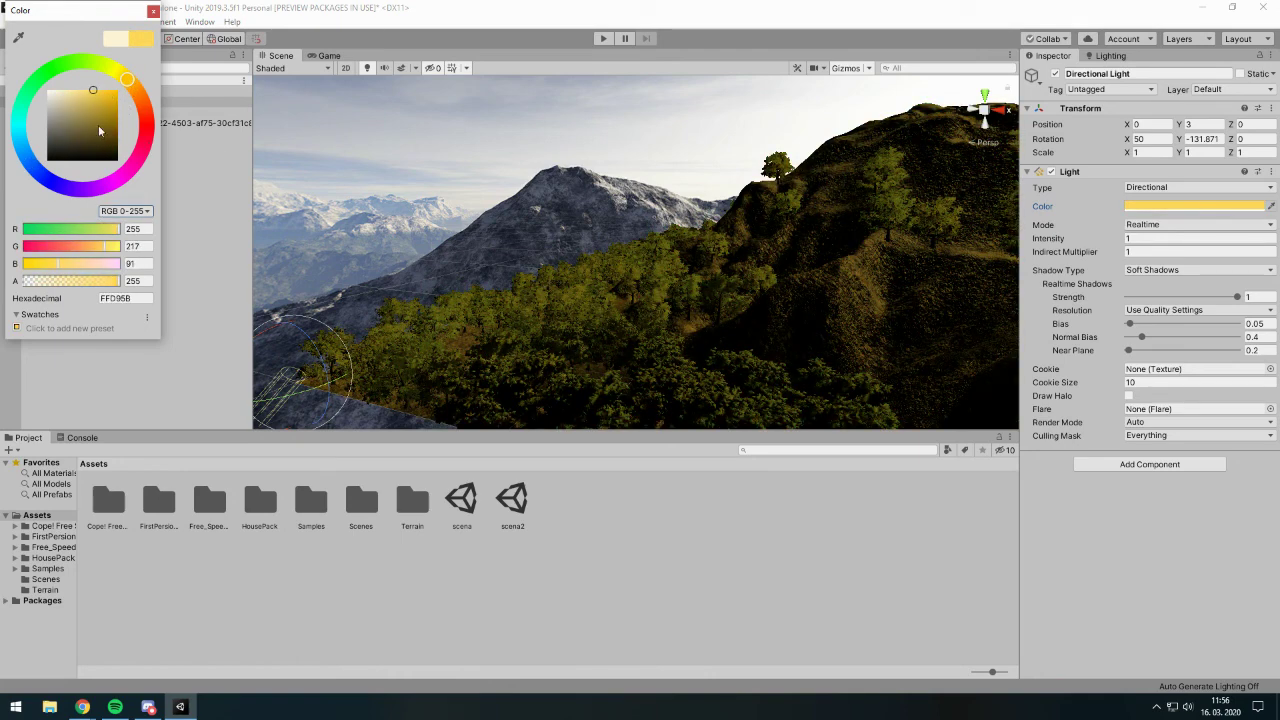
{"action": "left_click", "coordinate": [152, 12]}
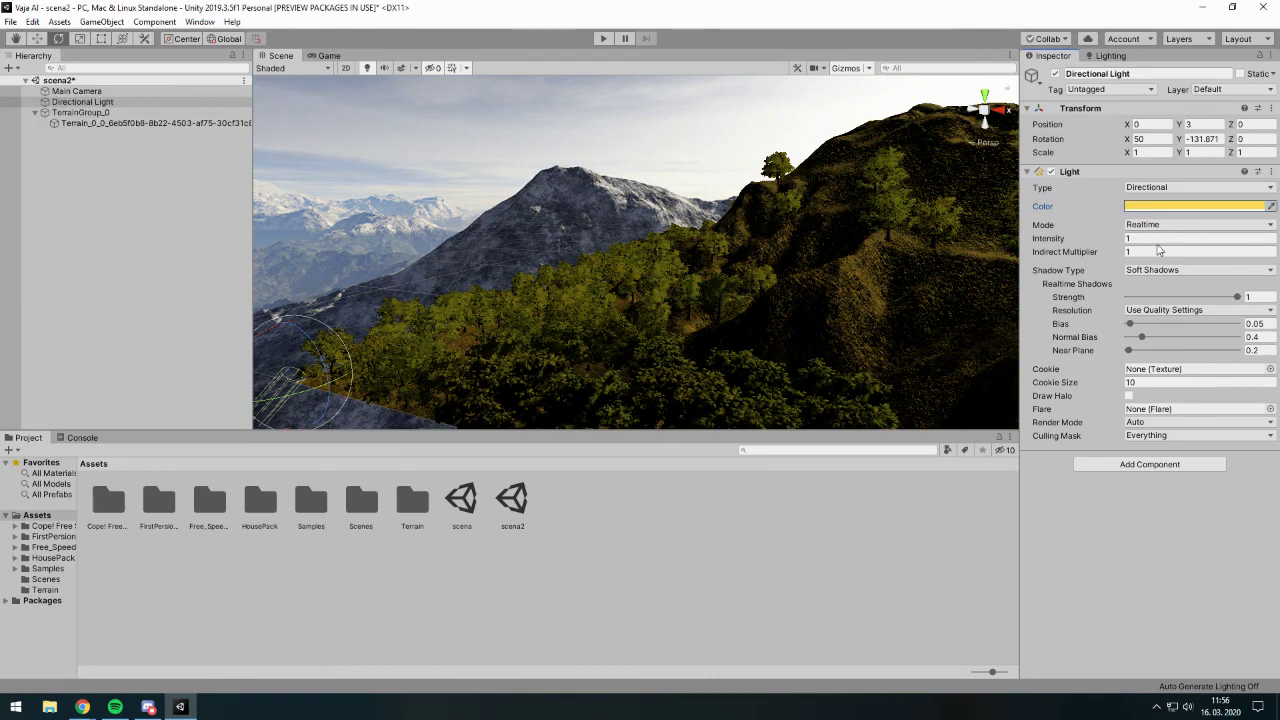
- Undo the yellow light colour and look around the hillside
{"action": "key", "text": "ctrl+z"}
{"action": "key", "text": "ctrl+z"}
{"action": "mouse_move", "coordinate": [813, 266]}
{"action": "left_mouse_down", "text": "alt"}
{"action": "mouse_move", "coordinate": [725, 285]}
{"action": "mouse_move", "coordinate": [727, 321]}
{"action": "left_mouse_up", "text": "alt"}
{"action": "mouse_move", "coordinate": [727, 321]}
{"action": "middle_mouse_down"}
{"action": "mouse_move", "coordinate": [700, 300]}
{"action": "mouse_move", "coordinate": [776, 288]}
{"action": "middle_mouse_up"}
- Enable Realtime Global Illumination in Lighting settings, then start and cancel a lighting bake
{"action": "left_click", "coordinate": [1110, 55]}
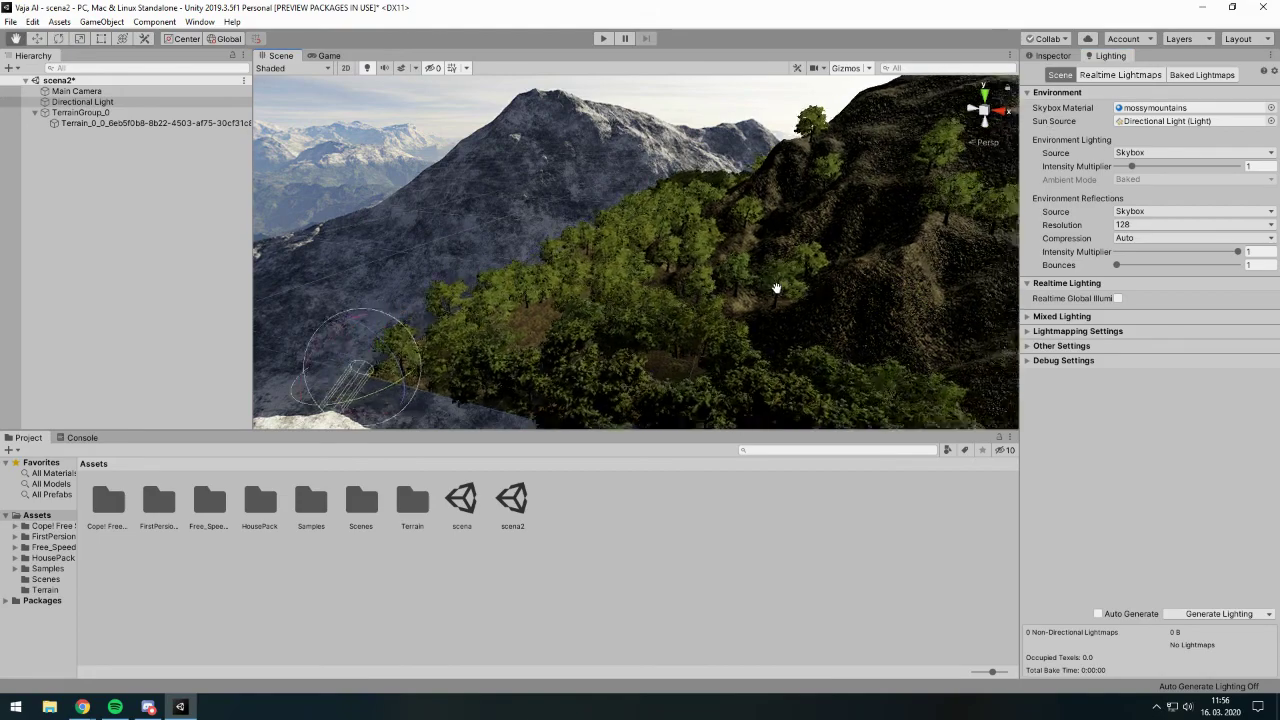
{"action": "mouse_move", "coordinate": [776, 288]}
{"action": "left_mouse_down", "text": "alt"}
{"action": "mouse_move", "coordinate": [441, 373]}
{"action": "mouse_move", "coordinate": [634, 309]}
{"action": "mouse_move", "coordinate": [466, 400]}
{"action": "mouse_move", "coordinate": [714, 240]}
{"action": "mouse_move", "coordinate": [531, 189]}
{"action": "mouse_move", "coordinate": [697, 234]}
{"action": "mouse_move", "coordinate": [806, 226]}
{"action": "left_mouse_up", "text": "alt"}
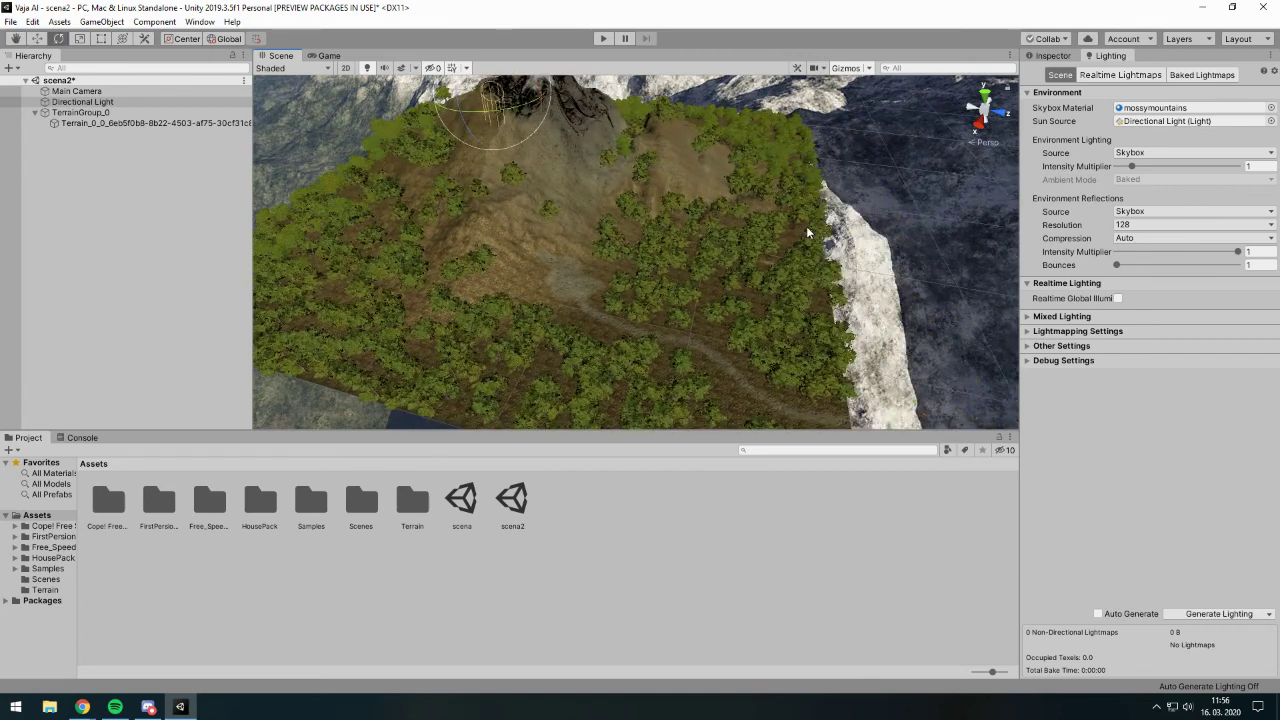
{"action": "left_click", "coordinate": [1117, 299]}
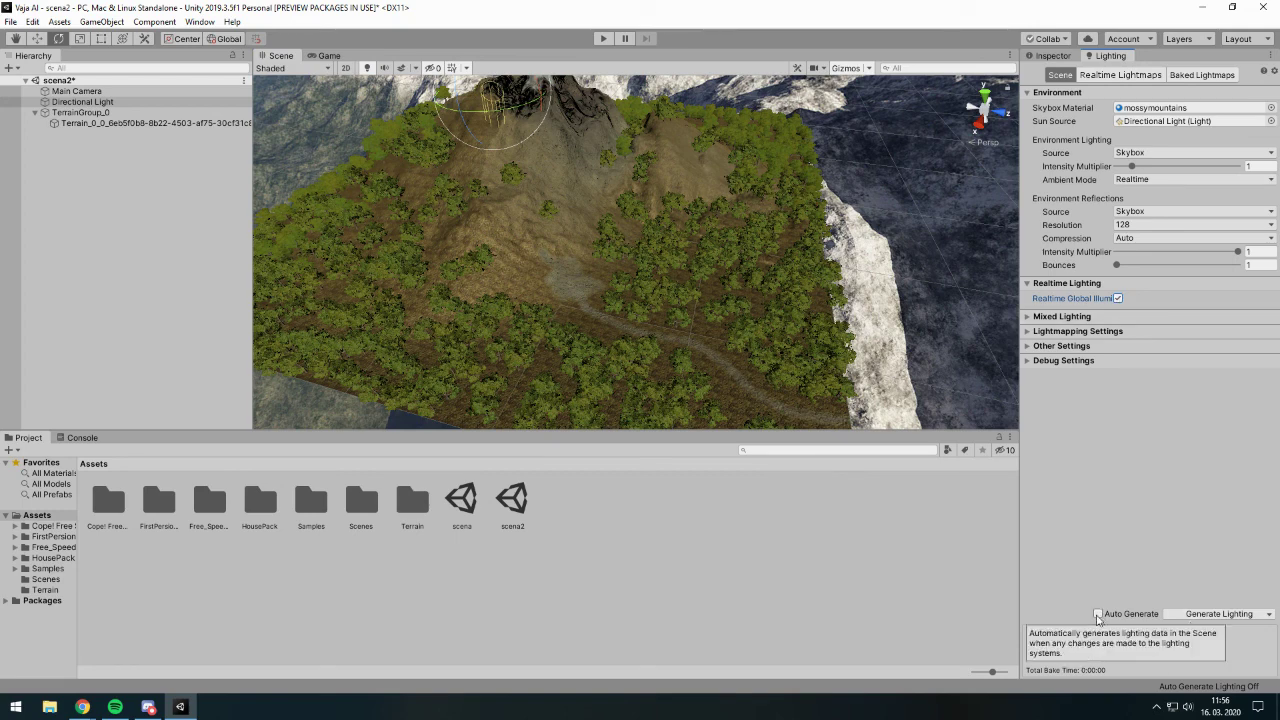
{"action": "left_click", "coordinate": [1220, 618]}
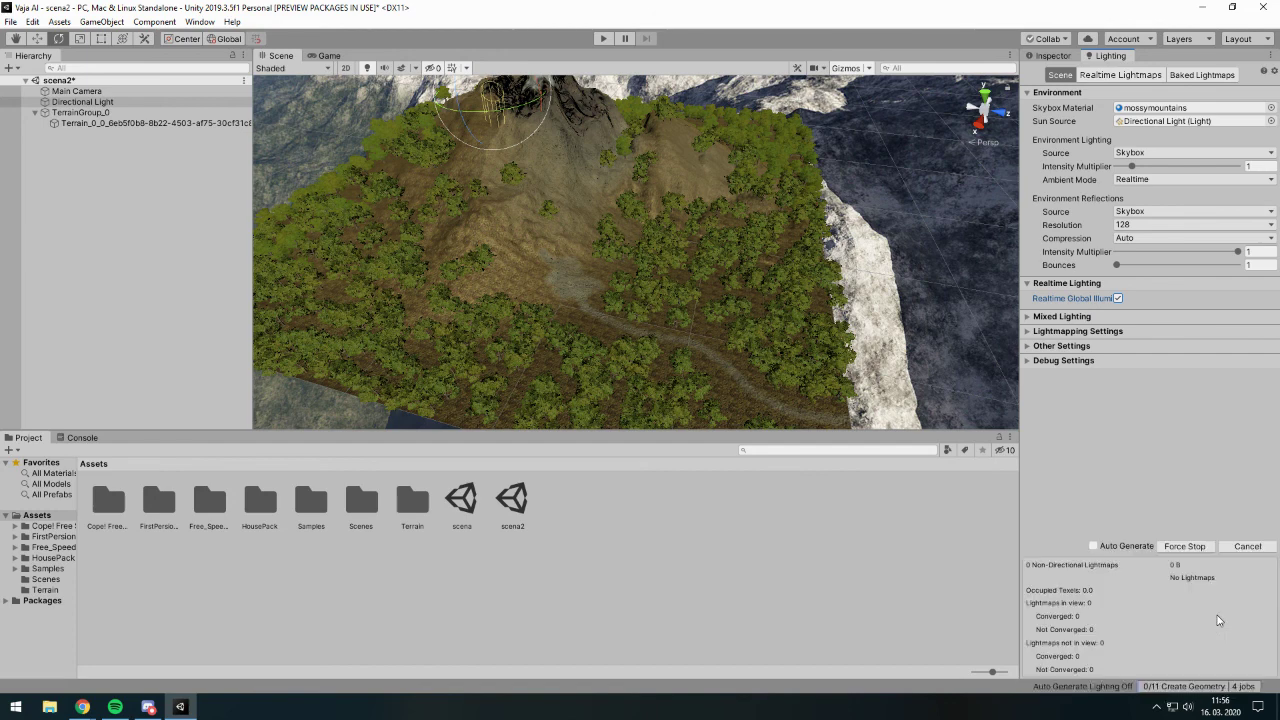
{"action": "left_click", "coordinate": [1248, 548]}
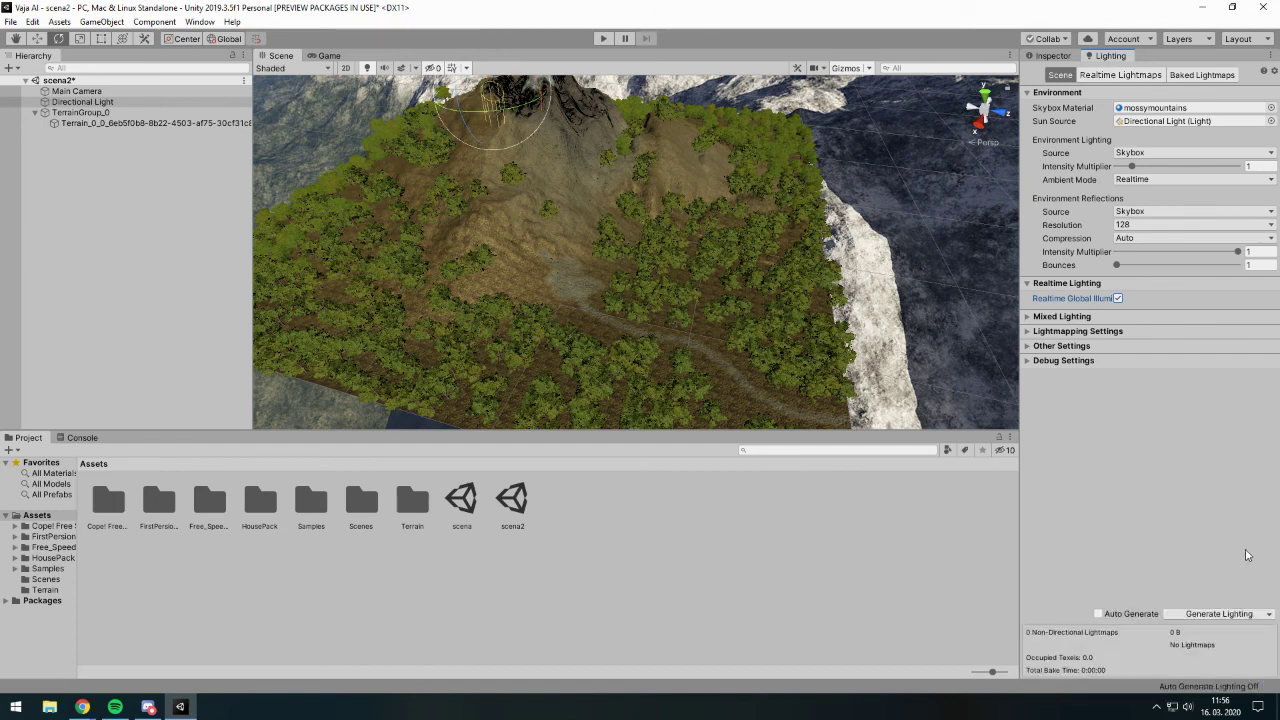
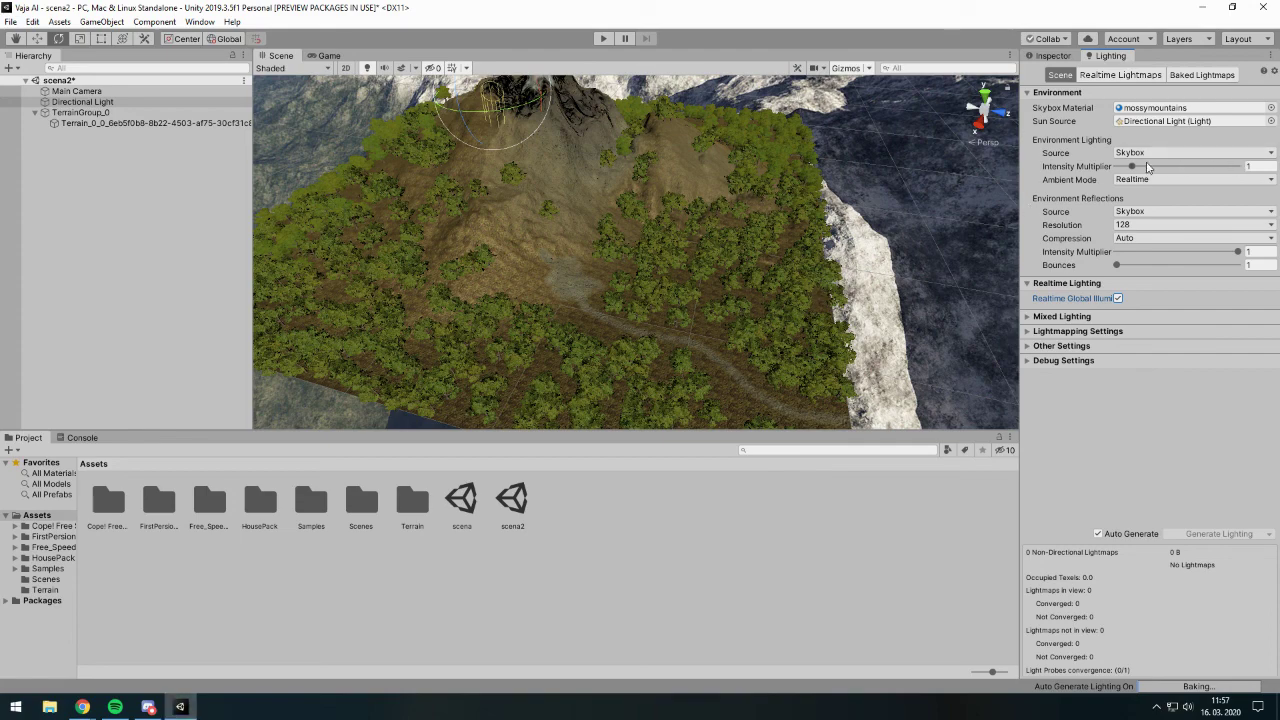
- Look over the mountains and forested hill, keeping the ambient lighting source as Skybox
{"action": "right_click_drag", "start_coordinate": [981, 176], "coordinate": [536, 160]}
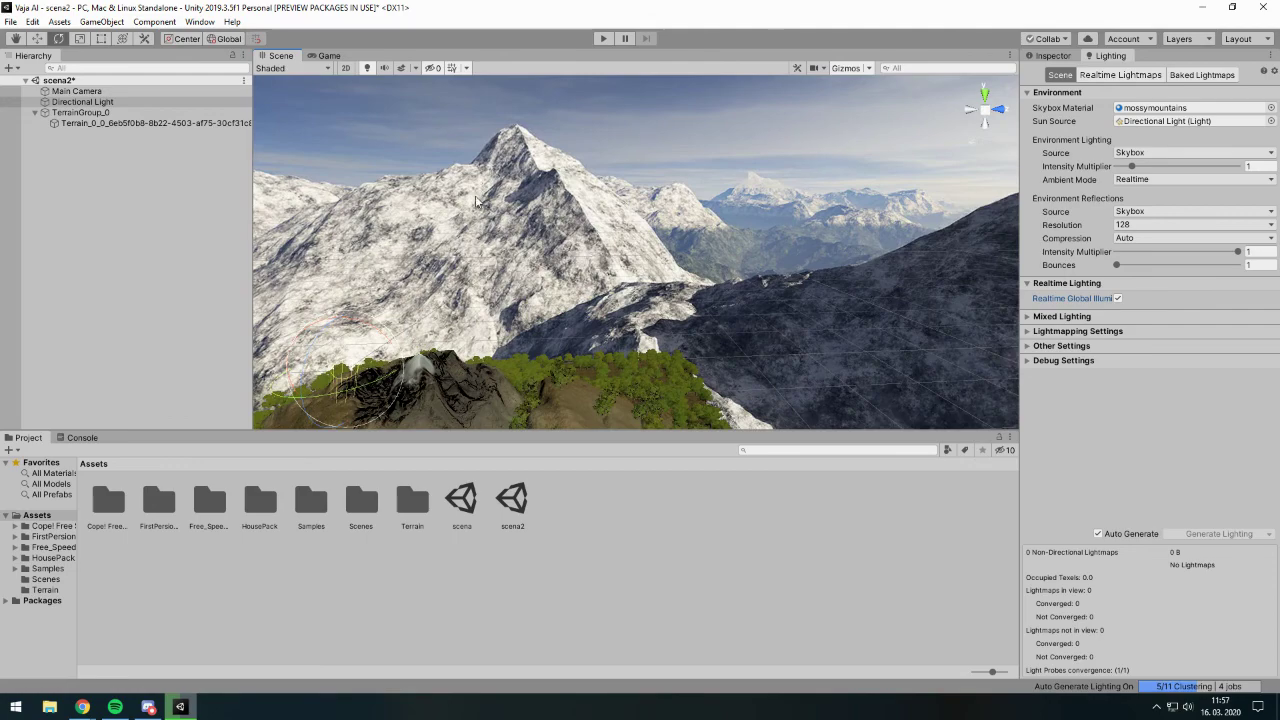
{"action": "mouse_move", "coordinate": [476, 201]}
{"action": "right_mouse_down"}
{"action": "mouse_move", "coordinate": [598, 187]}
{"action": "mouse_move", "coordinate": [545, 291]}
{"action": "right_mouse_up"}
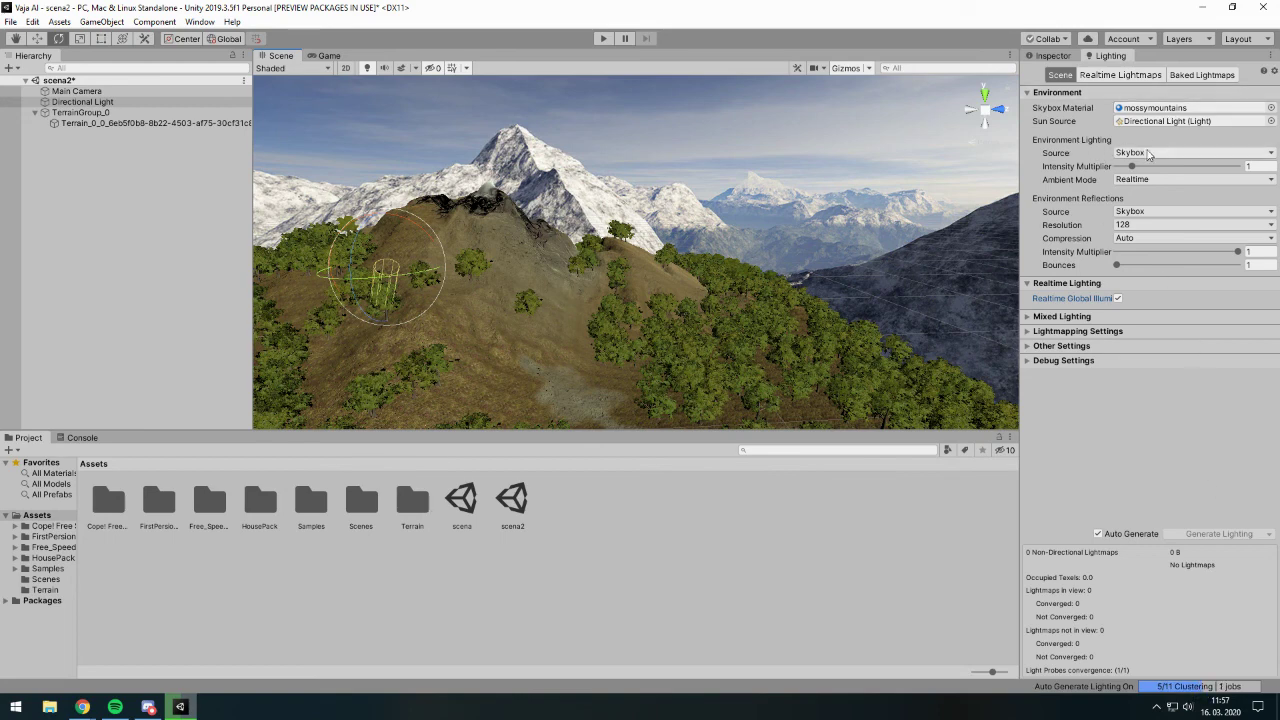
{"action": "left_click", "coordinate": [1160, 159]}
{"action": "left_click", "coordinate": [1160, 158]}
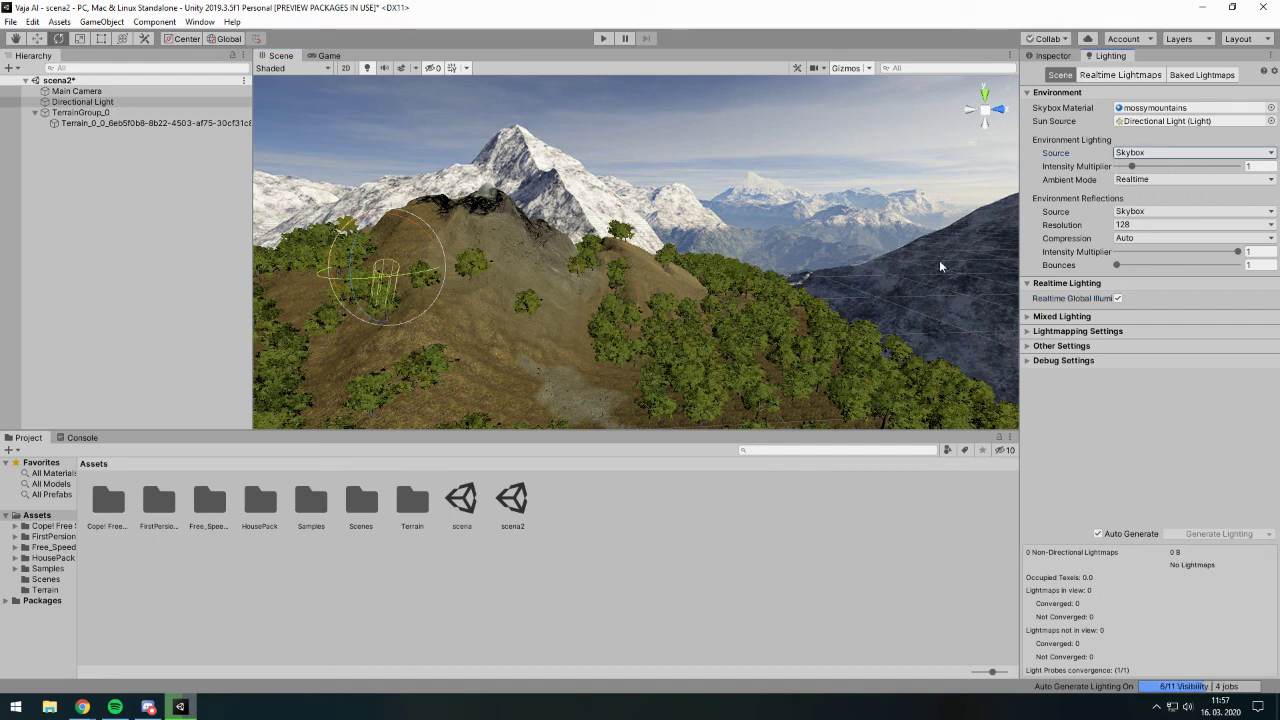
{"action": "scroll", "coordinate": [706, 277], "scroll_direction": "down", "scroll_amount": 5}
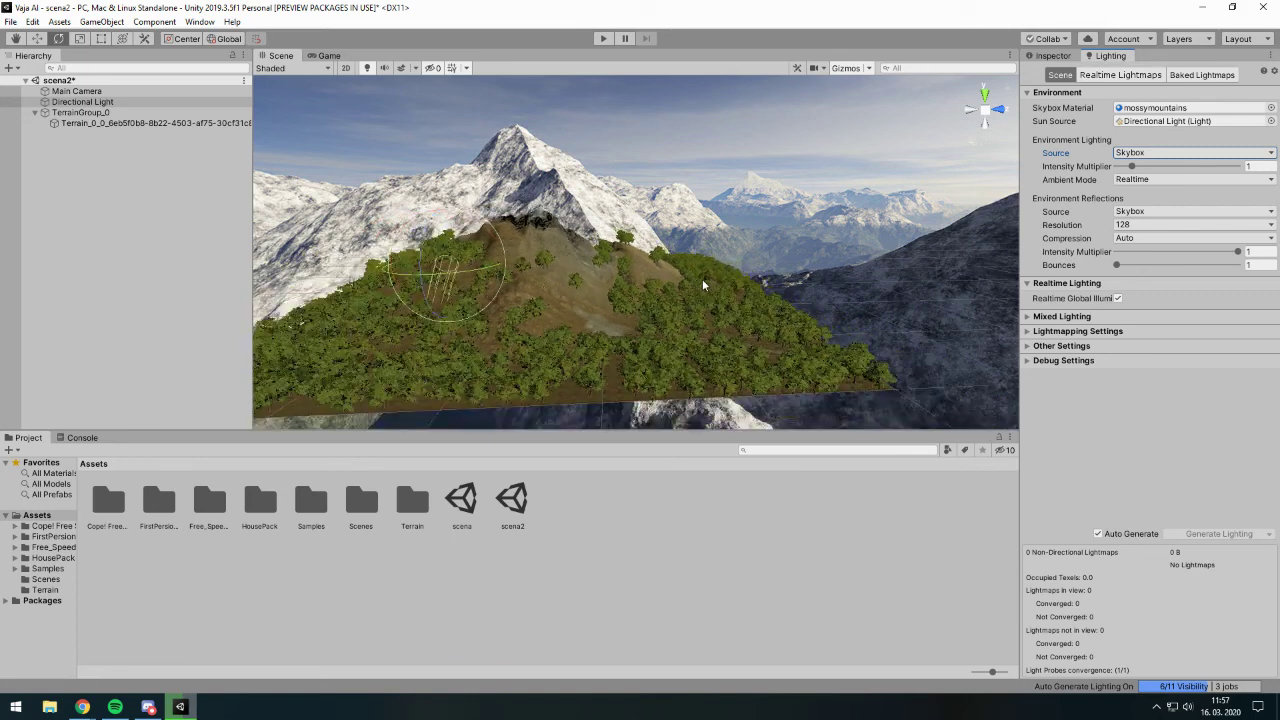
- Toggle the Directional Light off and back on and check its intensity value
{"action": "left_click", "coordinate": [83, 104]}
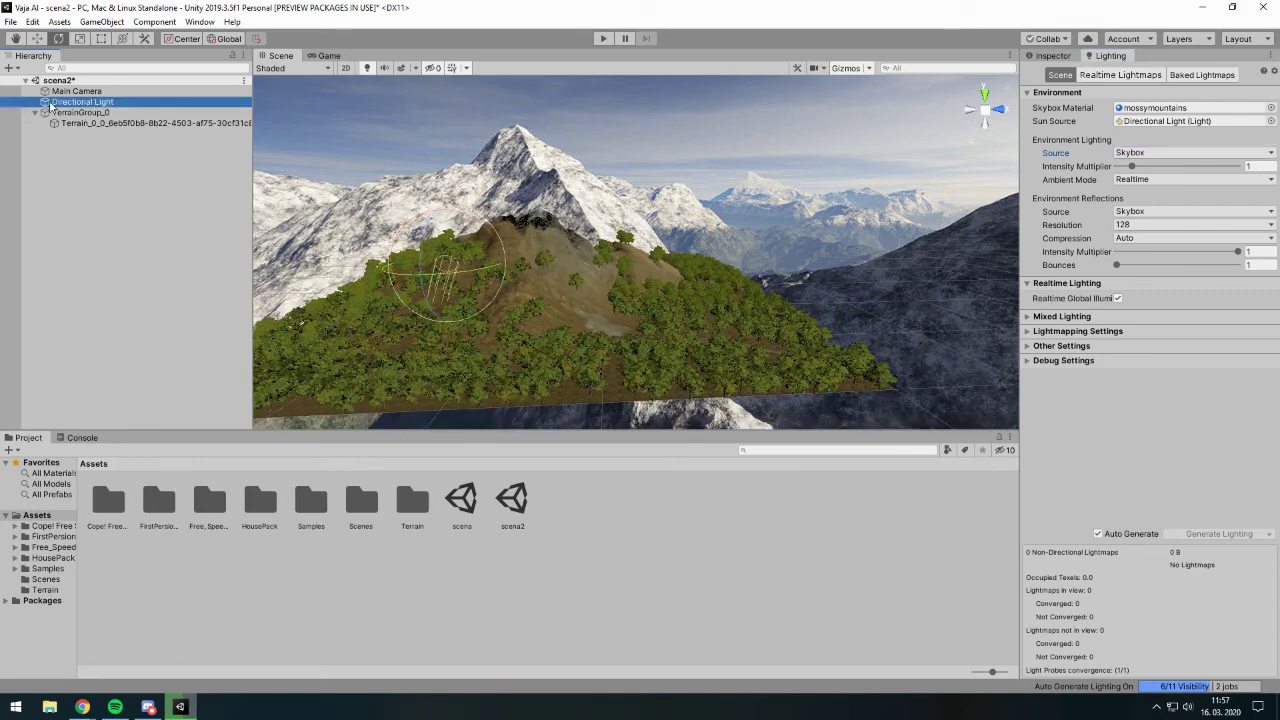
{"action": "left_click", "coordinate": [1050, 55]}
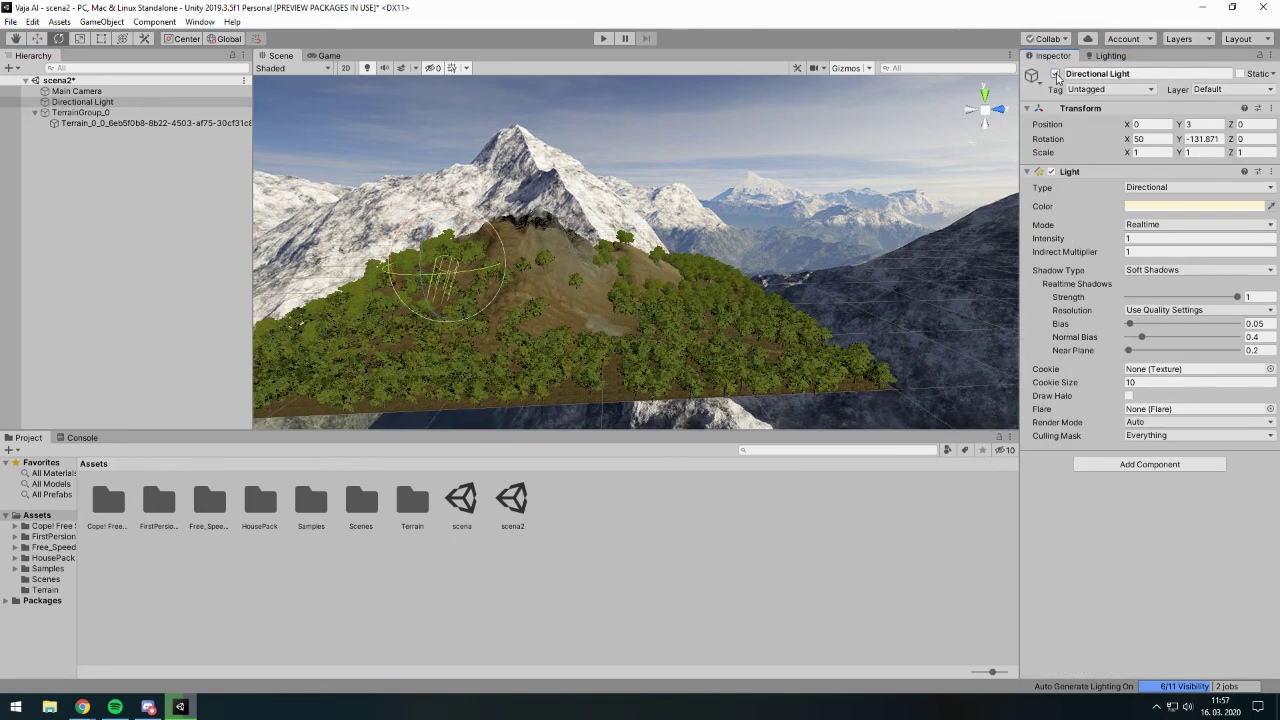
{"action": "left_click", "coordinate": [1056, 74]}
{"action": "left_click", "coordinate": [1056, 74]}
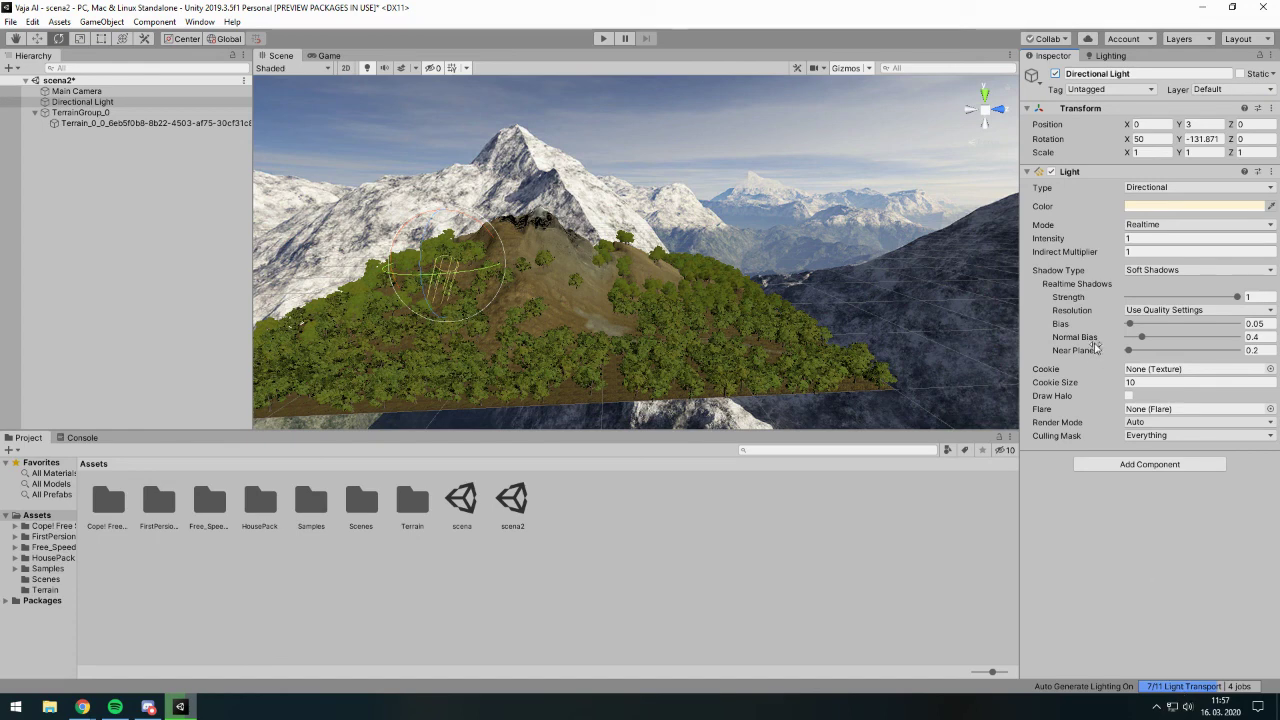
{"action": "left_click", "coordinate": [1133, 239]}
{"action": "left_click", "coordinate": [1110, 55]}
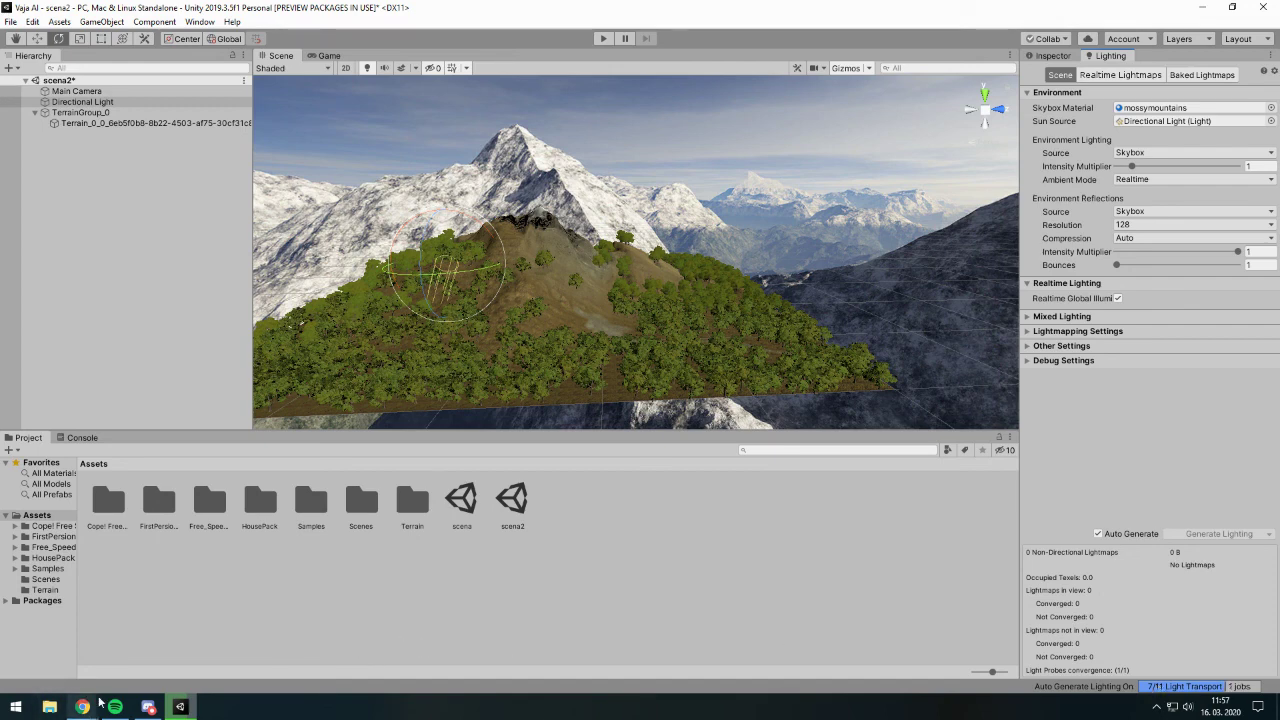
- Search the Asset Store for 'house' and open the House Pack page
{"action": "mouse_move", "coordinate": [84, 706]}
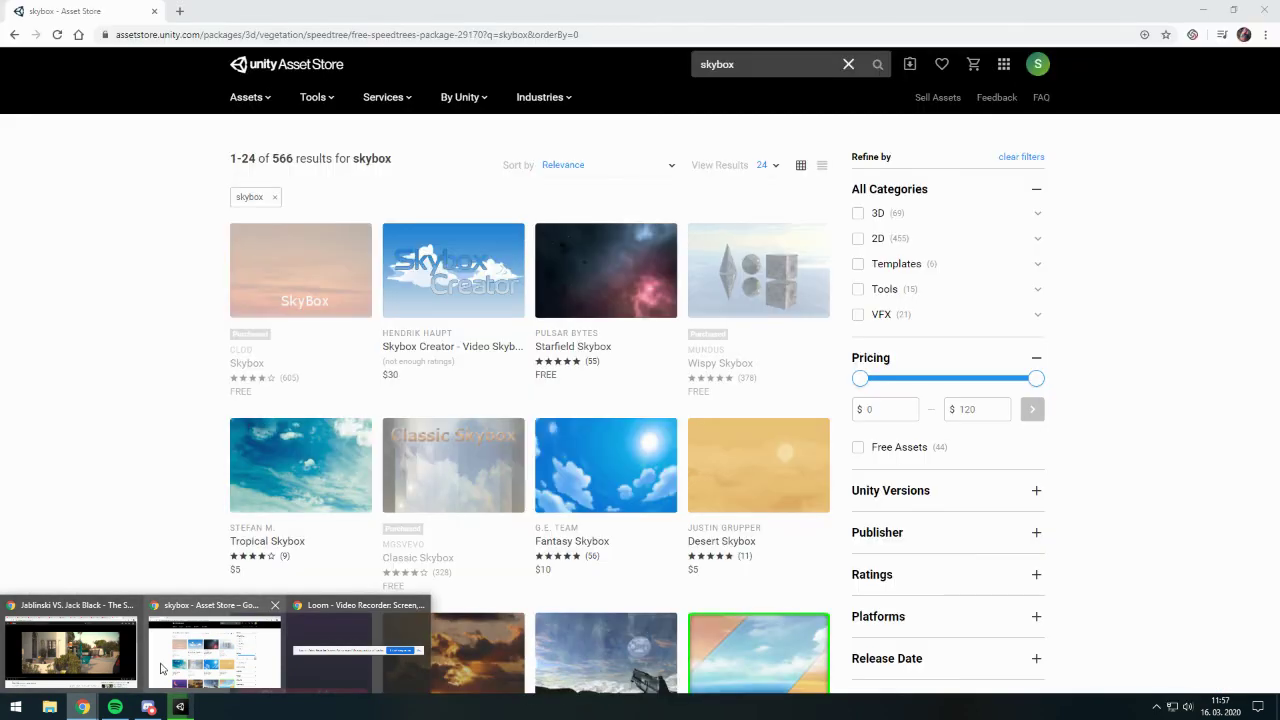
{"action": "left_click", "coordinate": [160, 668]}
{"action": "left_click", "coordinate": [752, 58]}
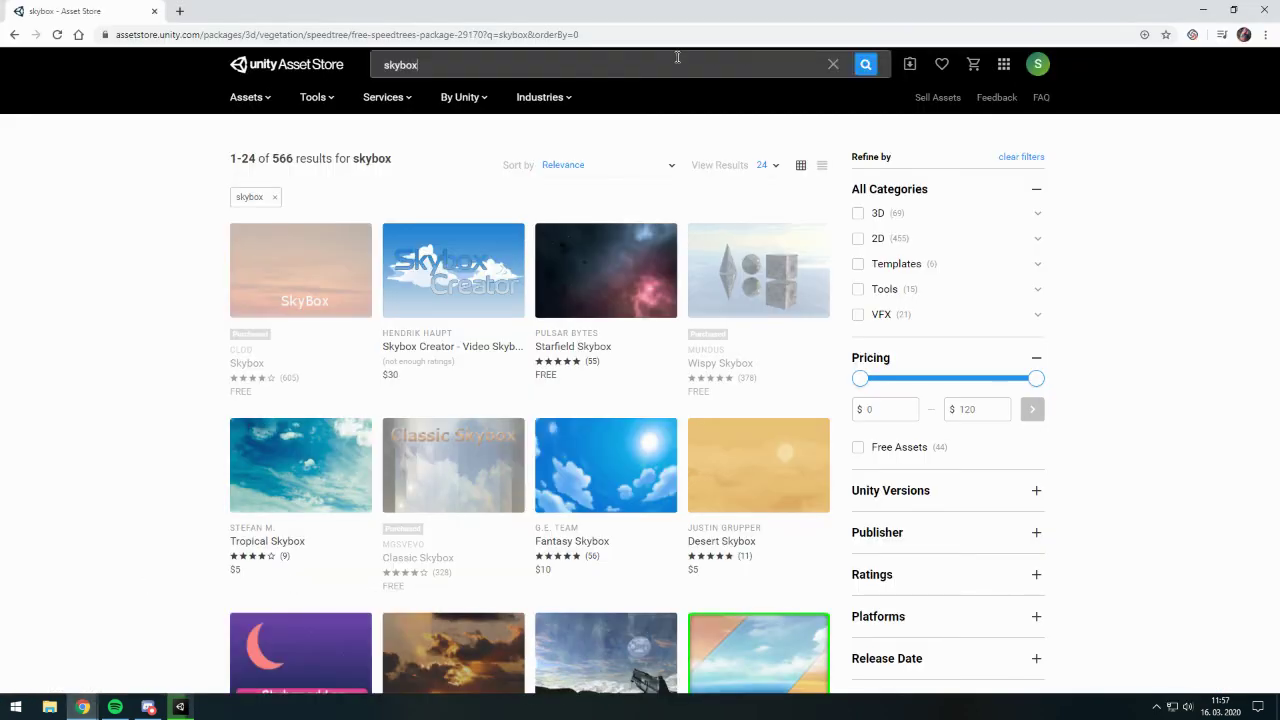
{"action": "double_click", "coordinate": [594, 55]}
{"action": "type", "text": "house"}
{"action": "key", "text": "Return"}
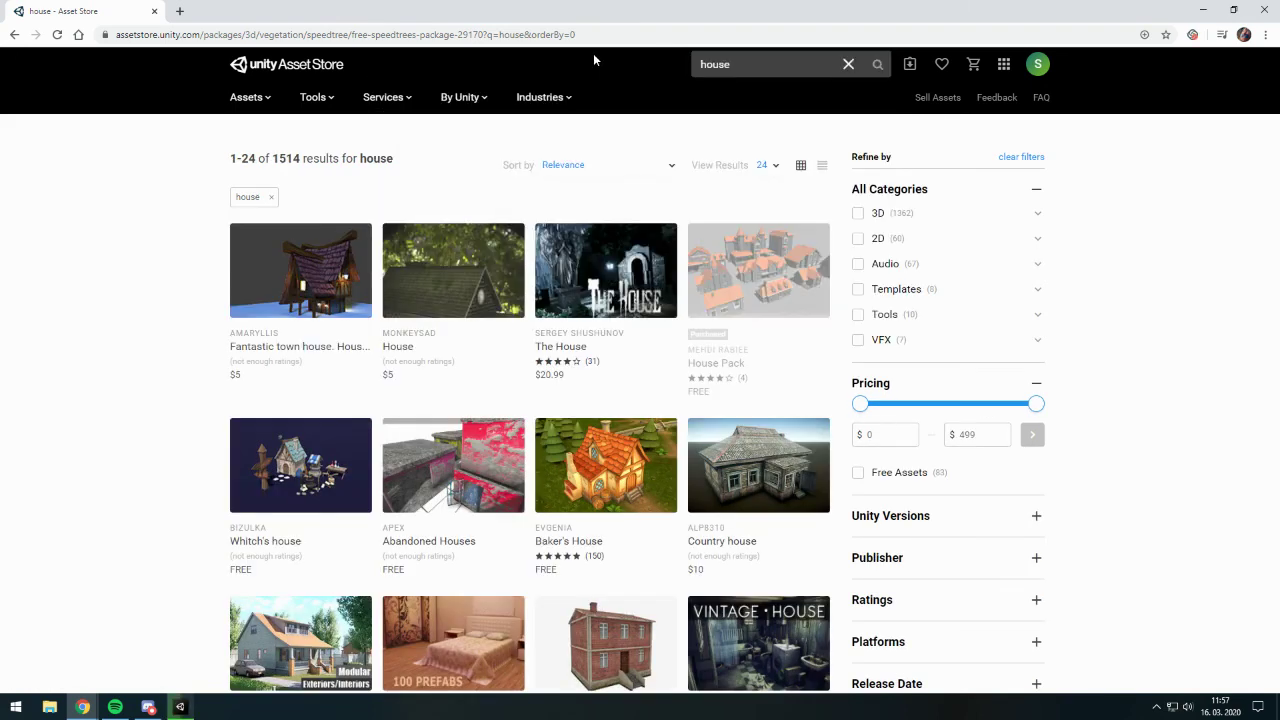
{"action": "mouse_move", "coordinate": [757, 360]}
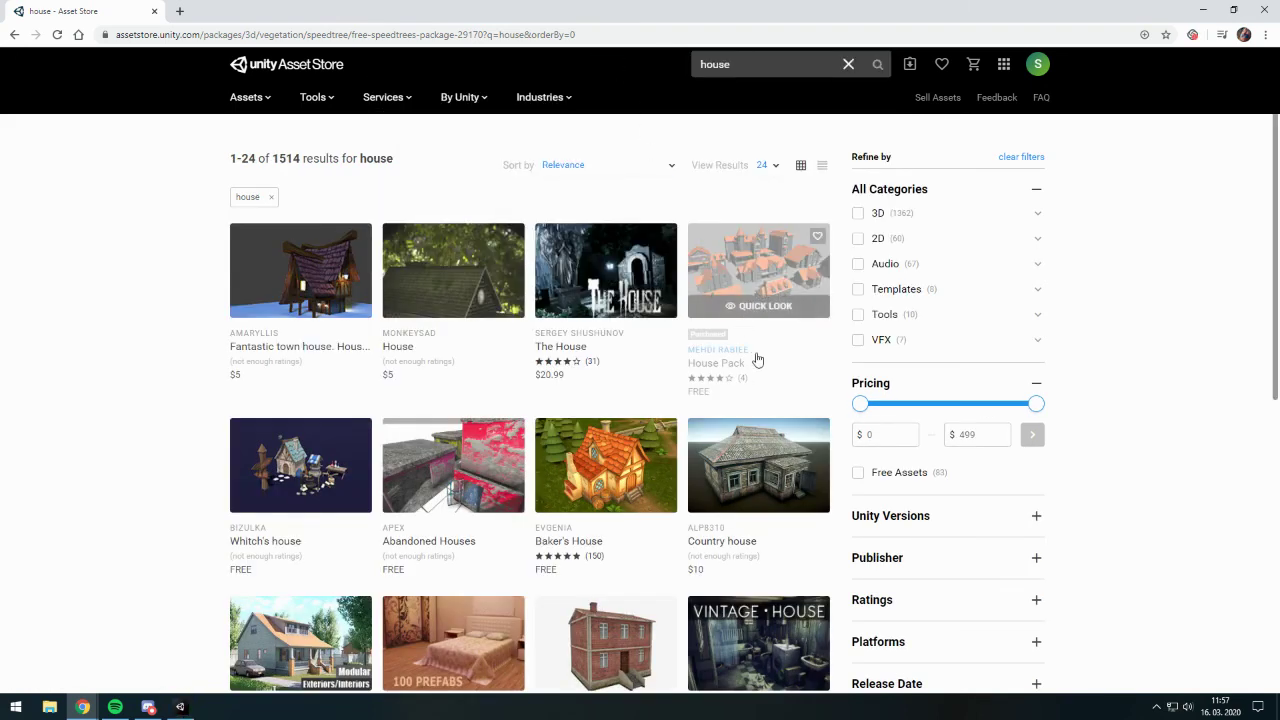
{"action": "scroll", "coordinate": [757, 360], "scroll_direction": "down", "scroll_amount": 1}
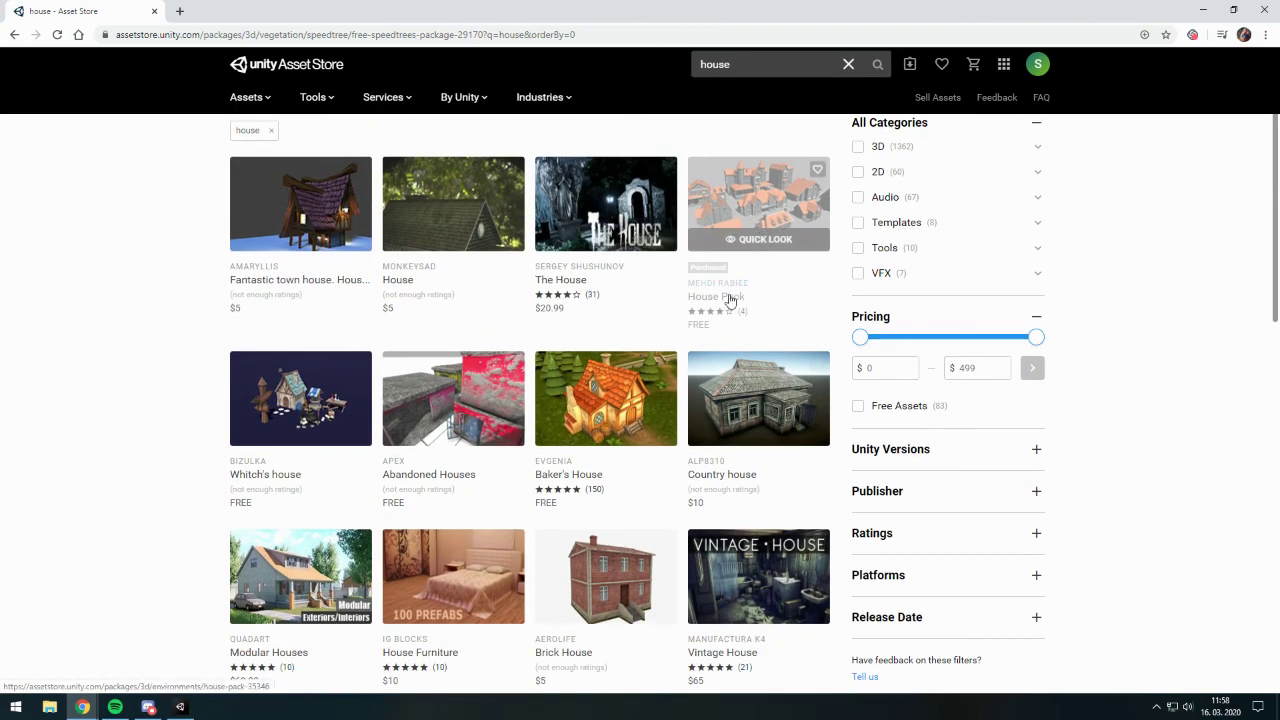
{"action": "left_click", "coordinate": [731, 300]}
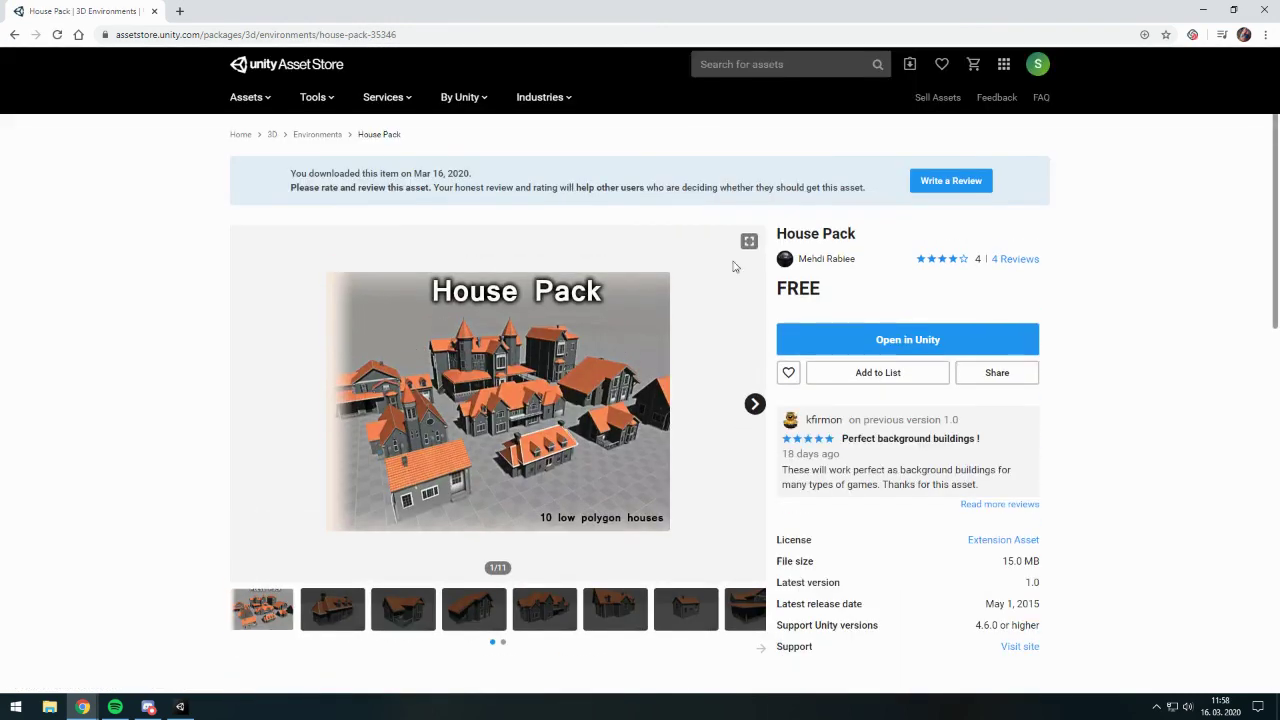
- Search the Asset Store for 'road', filter to Free Assets, then return to Unity
{"action": "left_click", "coordinate": [751, 66]}
{"action": "type", "text": "road"}
{"action": "key", "text": "Return"}
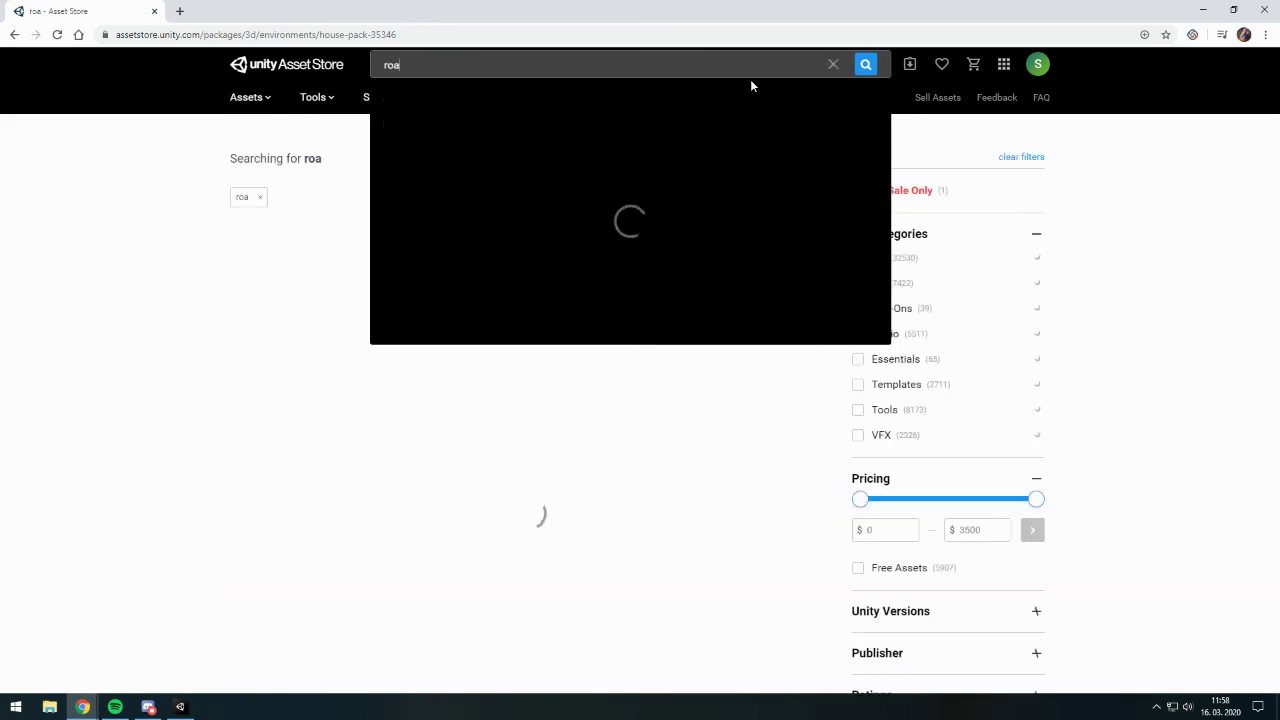
{"action": "scroll", "coordinate": [395, 320], "scroll_direction": "down", "scroll_amount": 3}
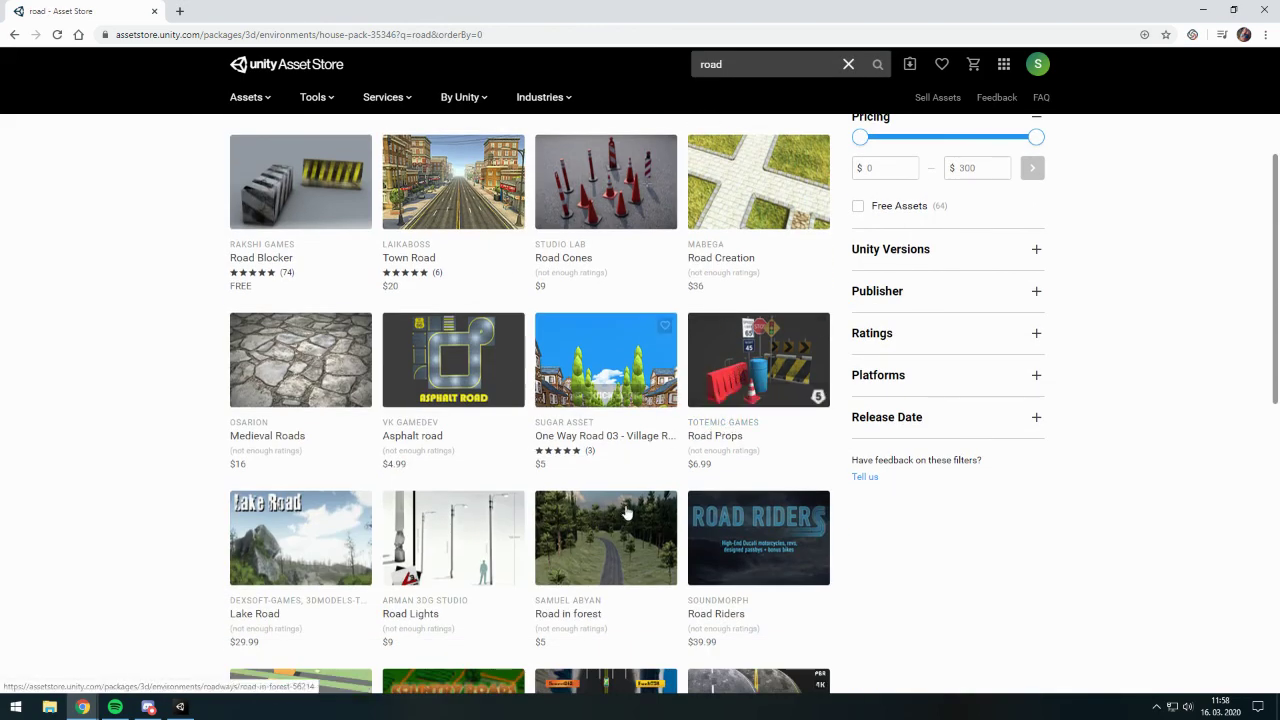
{"action": "scroll", "coordinate": [605, 505], "scroll_direction": "down", "scroll_amount": 1}
{"action": "scroll", "coordinate": [605, 505], "scroll_direction": "up", "scroll_amount": 3}
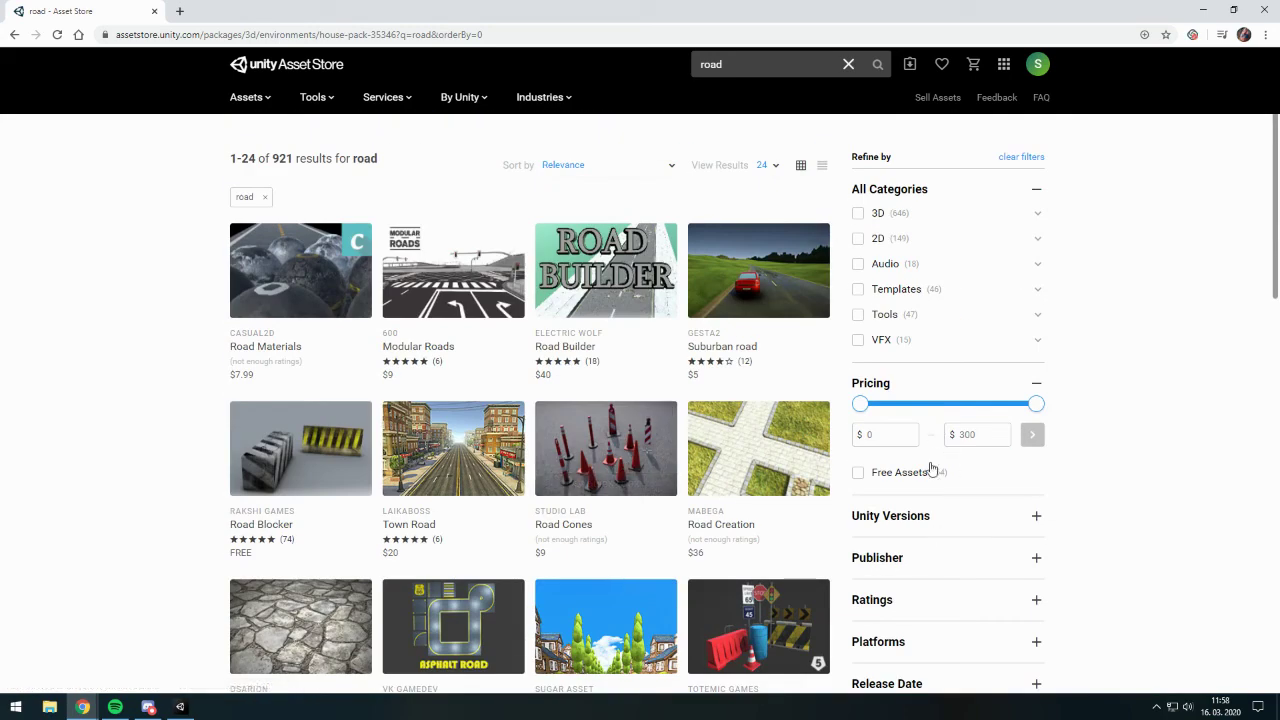
{"action": "left_click", "coordinate": [858, 476]}
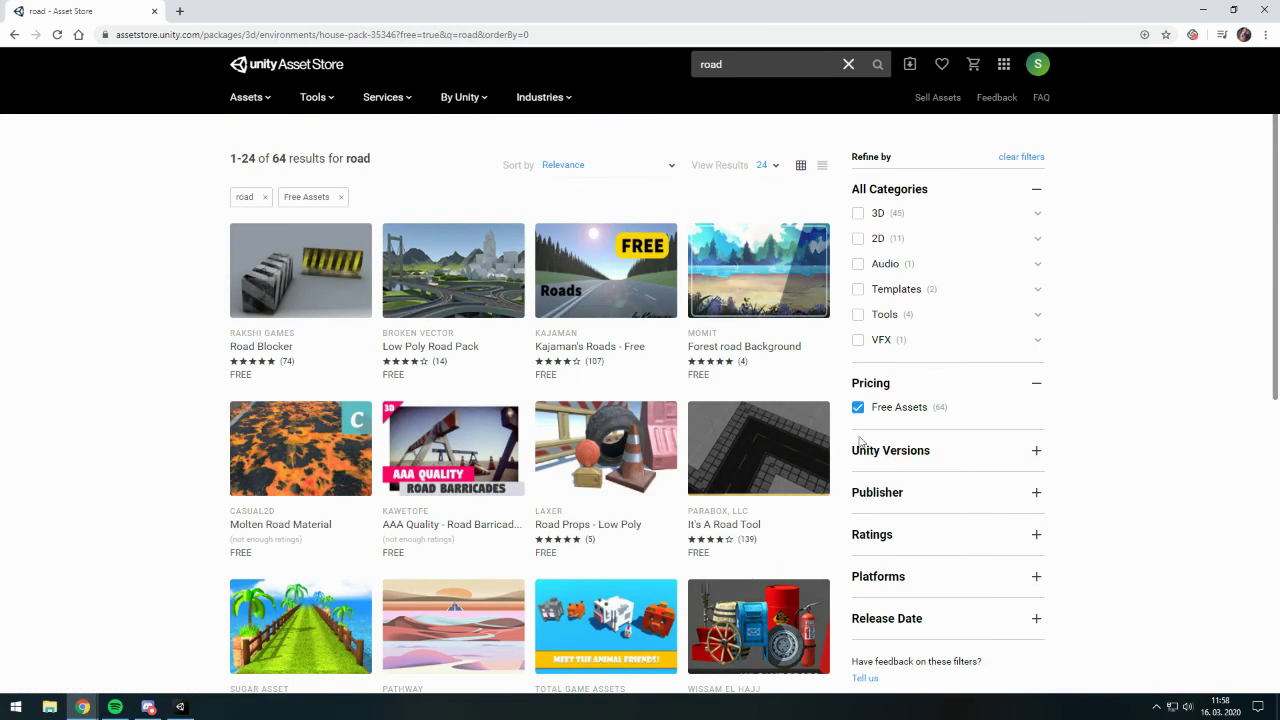
{"action": "scroll", "coordinate": [632, 430], "scroll_direction": "down", "scroll_amount": 5}
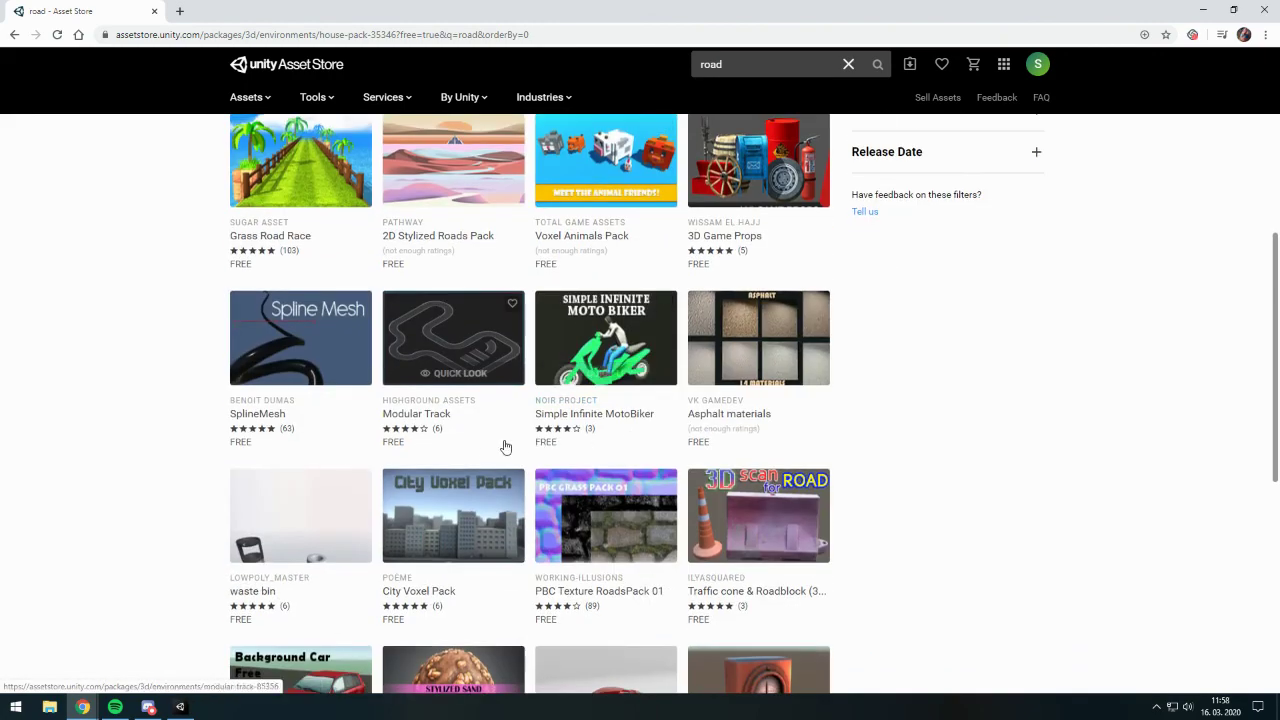
{"action": "scroll", "coordinate": [500, 442], "scroll_direction": "up", "scroll_amount": 3}
{"action": "scroll", "coordinate": [496, 440], "scroll_direction": "up", "scroll_amount": 2}
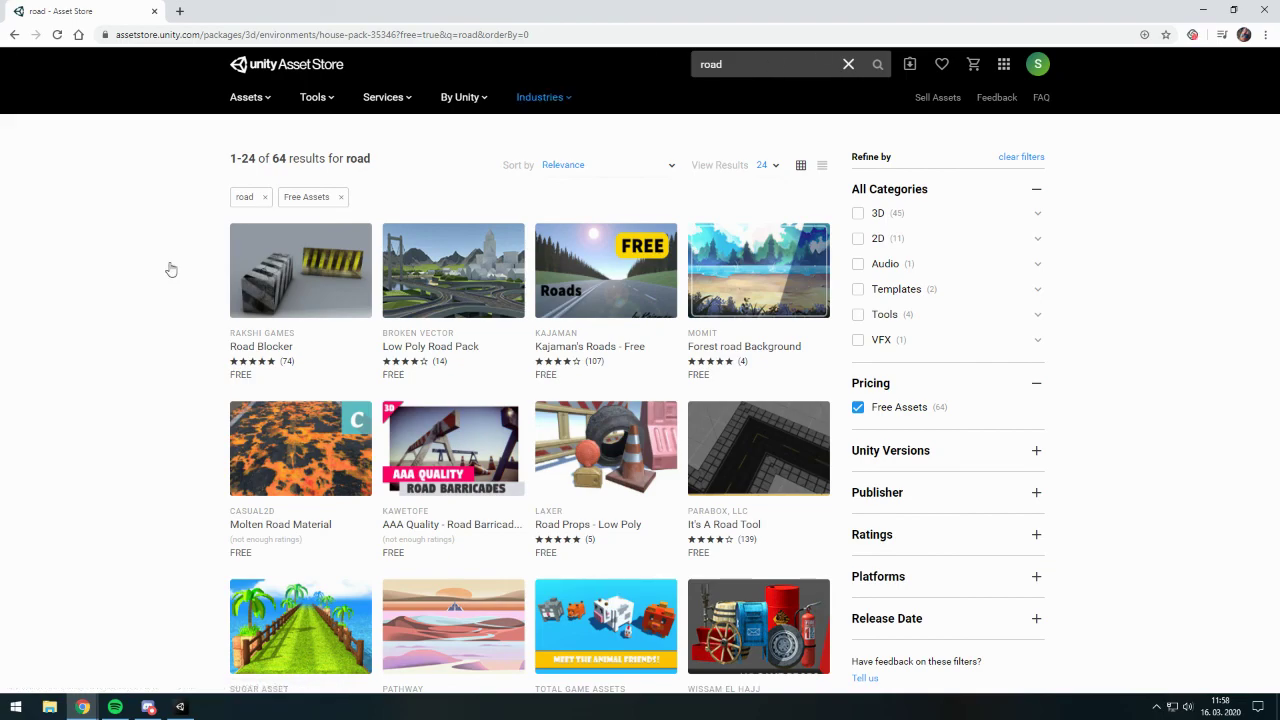
{"action": "left_click", "coordinate": [180, 707]}
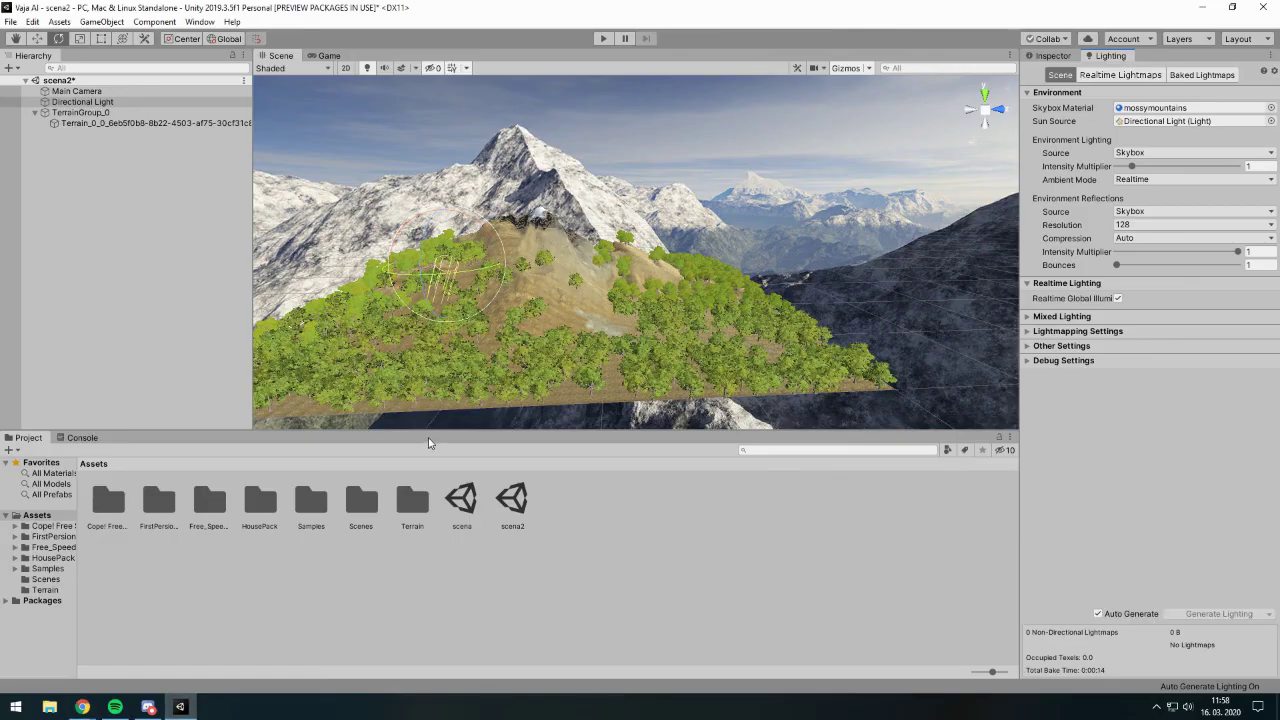
- Drag the House10 prefab from HousePack > Perfabs onto the tree-covered hillside
{"action": "double_click", "coordinate": [245, 508]}
{"action": "double_click", "coordinate": [168, 508]}
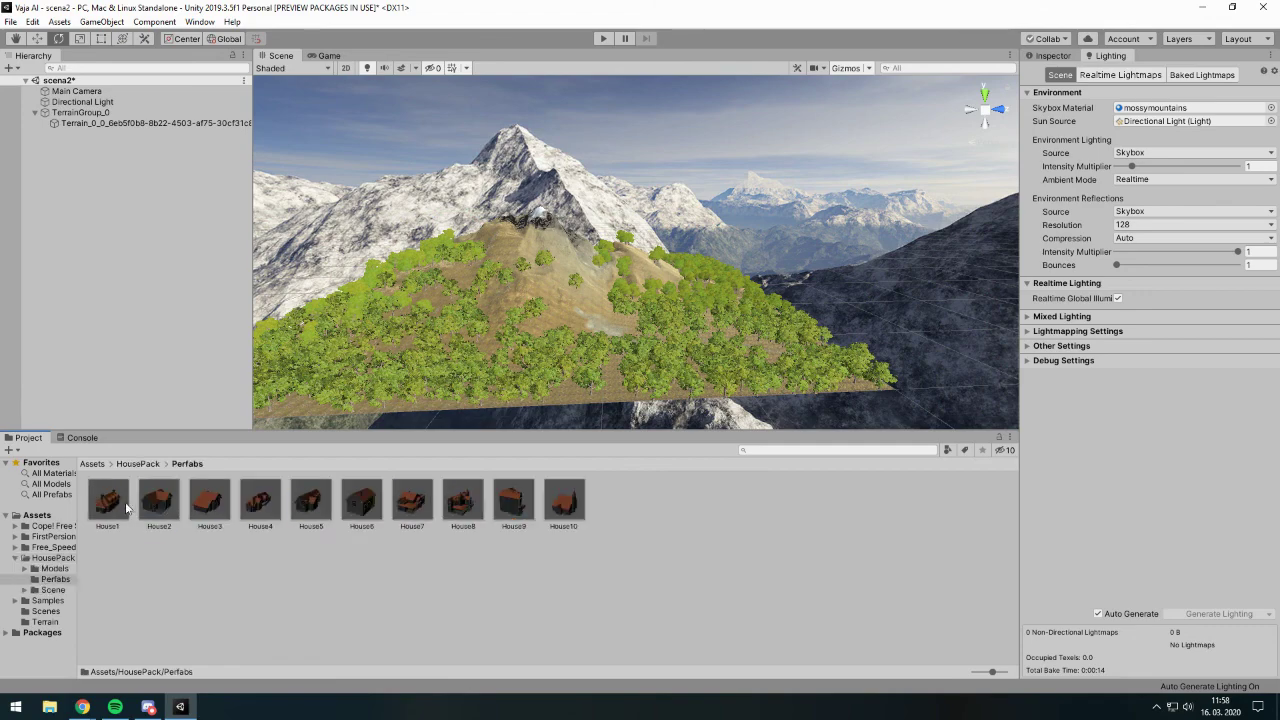
{"action": "scroll", "coordinate": [715, 350], "scroll_direction": "up", "scroll_amount": 2}
{"action": "scroll", "coordinate": [685, 353], "scroll_direction": "up", "scroll_amount": 2}
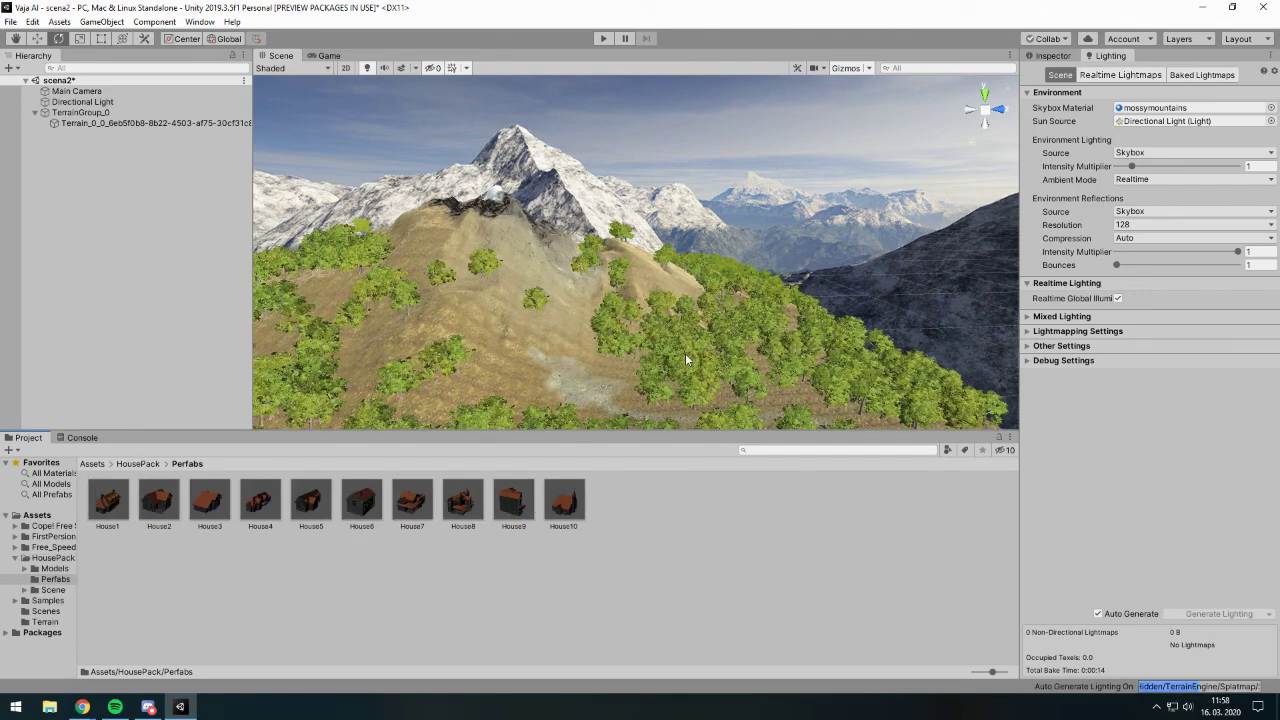
{"action": "scroll", "coordinate": [654, 304], "scroll_direction": "up", "scroll_amount": 2}
{"action": "scroll", "coordinate": [642, 367], "scroll_direction": "up", "scroll_amount": 2}
{"action": "scroll", "coordinate": [642, 367], "scroll_direction": "down", "scroll_amount": 2}
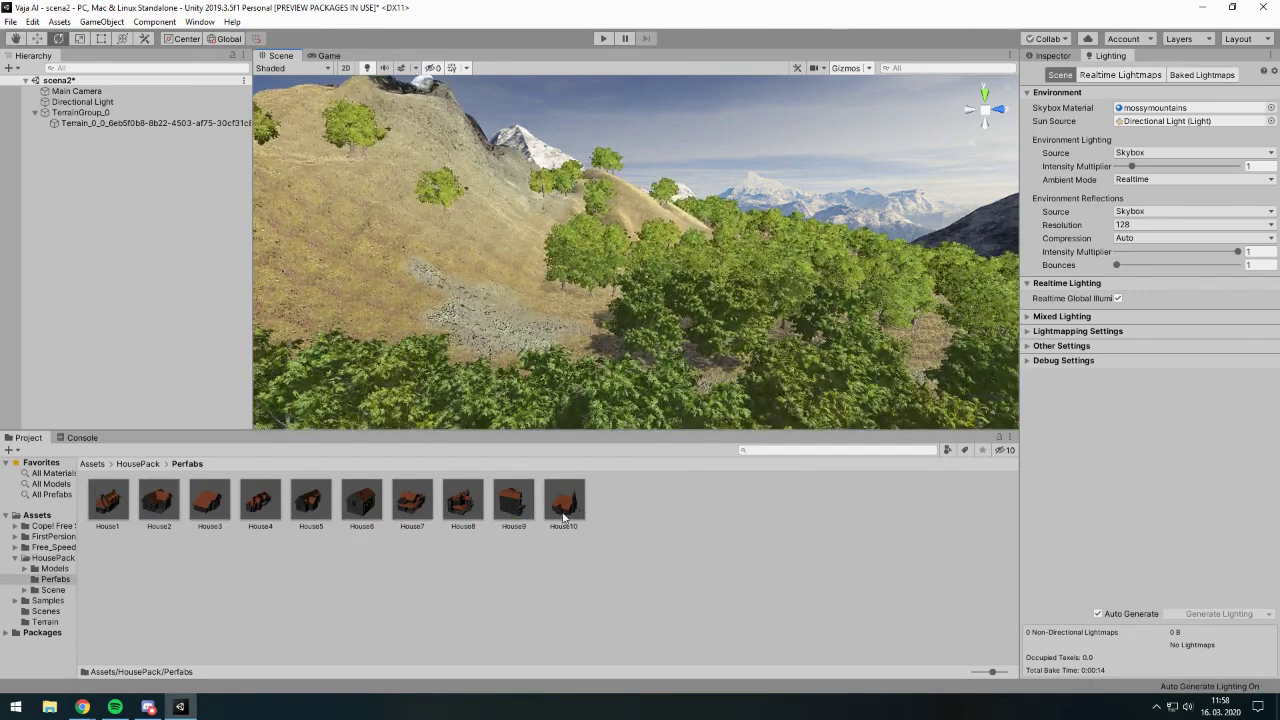
{"action": "mouse_move", "coordinate": [563, 500]}
{"action": "left_mouse_down"}
{"action": "mouse_move", "coordinate": [545, 320]}
{"action": "mouse_move", "coordinate": [530, 316]}
{"action": "left_mouse_up"}
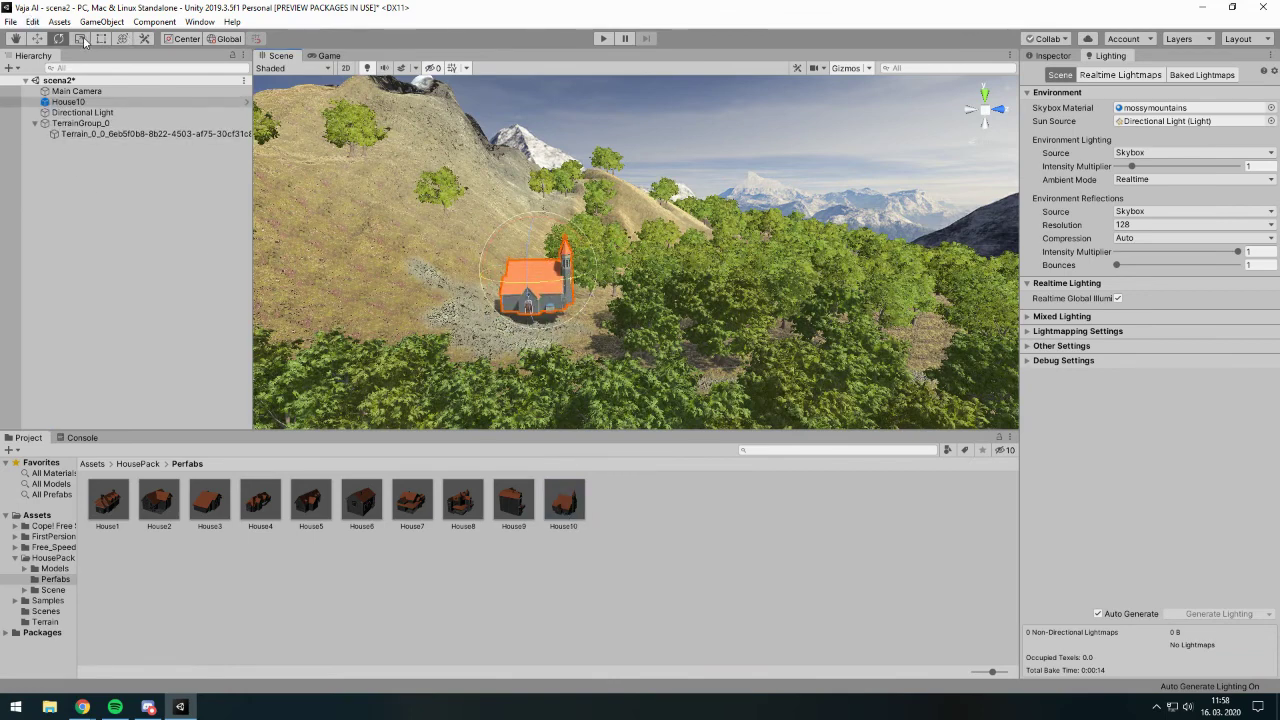
- Move House10 down onto the ground and slide it sideways along the hillside
{"action": "left_click", "coordinate": [37, 38]}
{"action": "left_click_drag", "start_coordinate": [535, 220], "coordinate": [534, 241]}
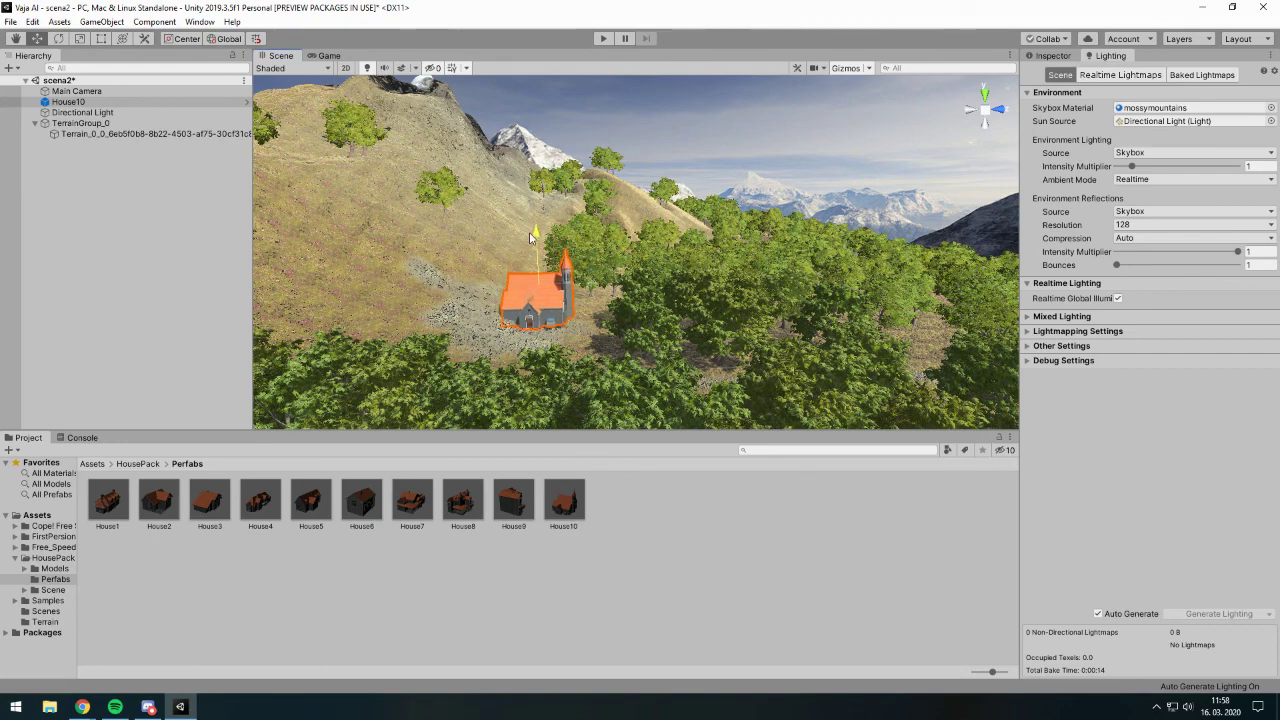
{"action": "middle_click_drag", "start_coordinate": [738, 330], "coordinate": [648, 330]}
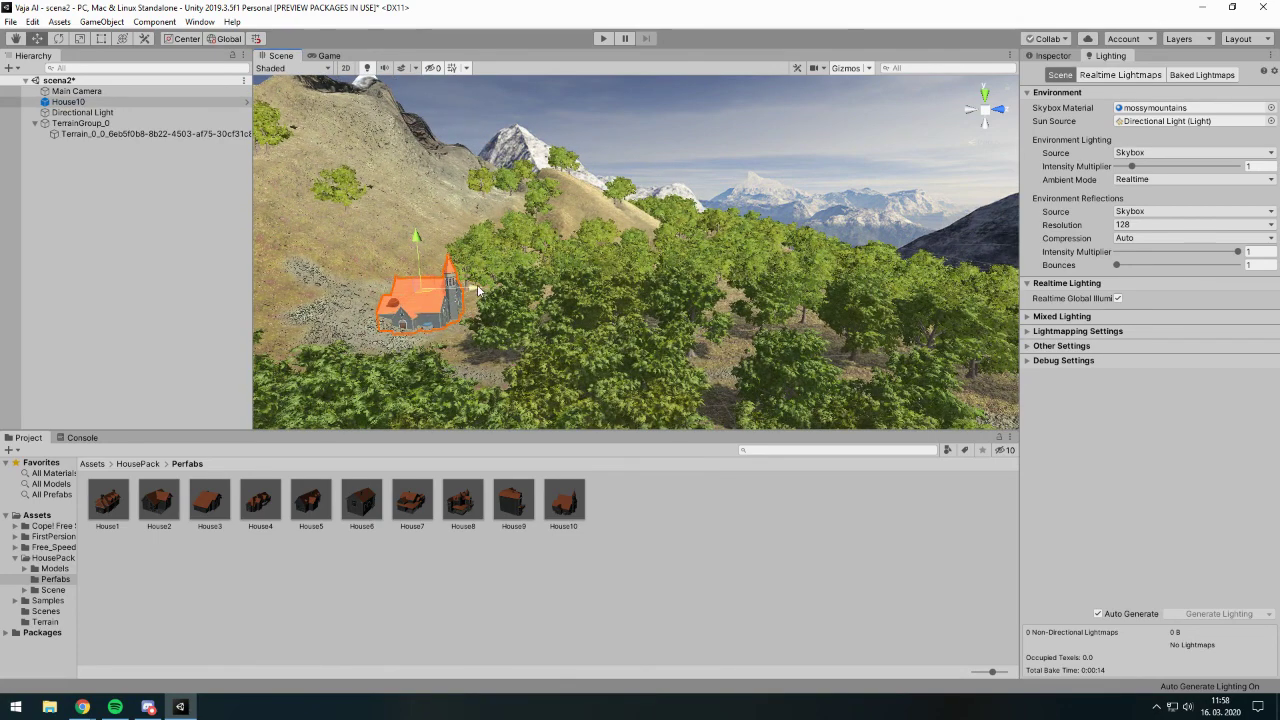
{"action": "left_click_drag", "start_coordinate": [477, 286], "coordinate": [475, 271]}
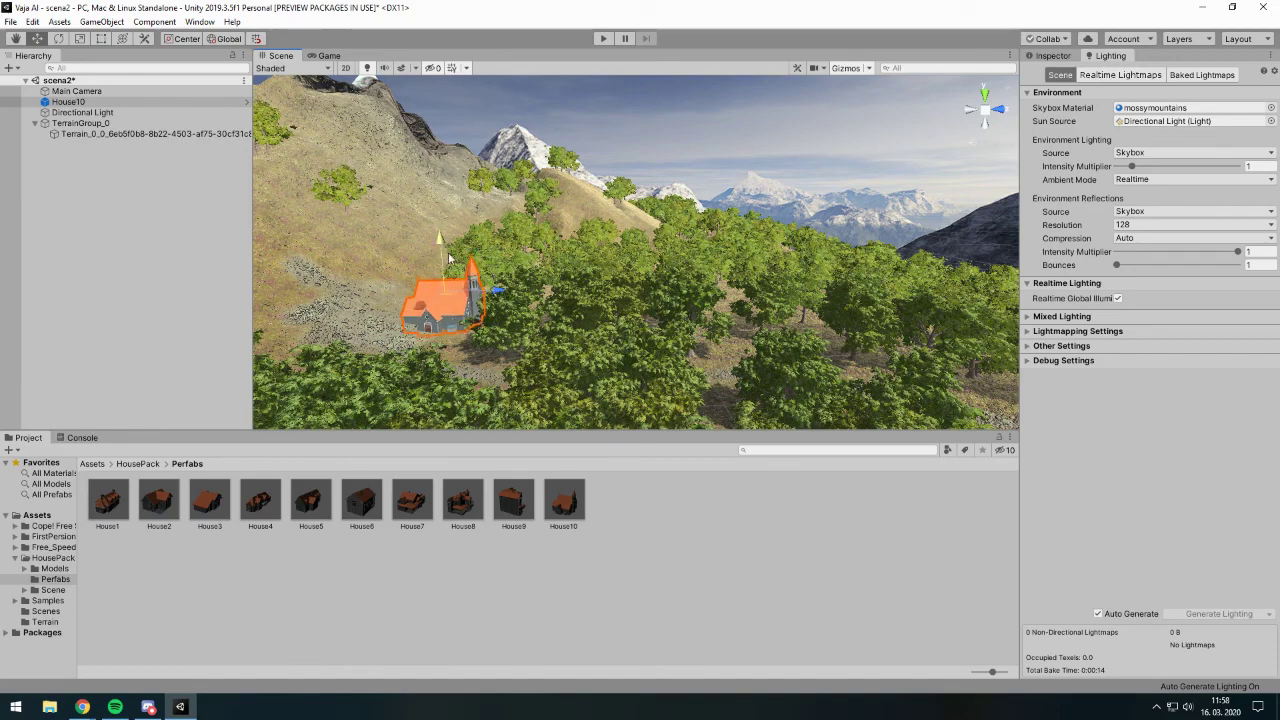
- Frame House10, orbit around it, and reselect it to show its properties
{"action": "key", "text": "f"}
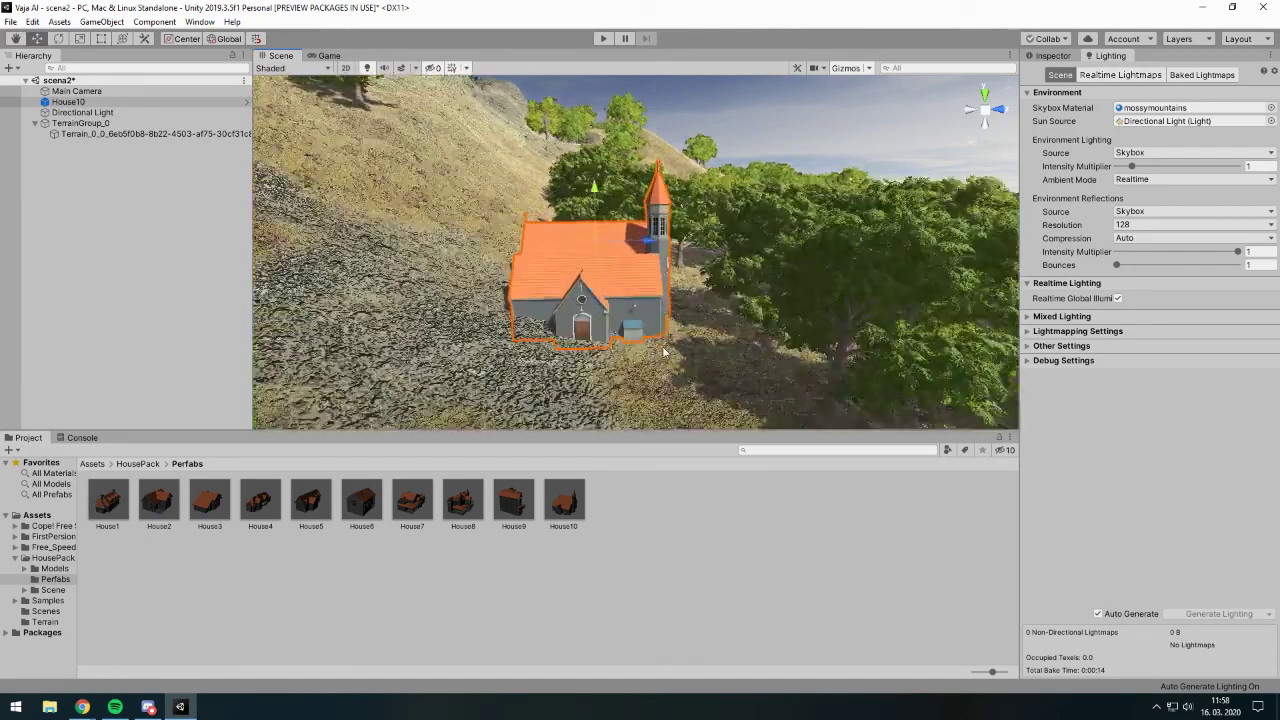
{"action": "right_click_drag", "start_coordinate": [699, 346], "coordinate": [748, 277]}
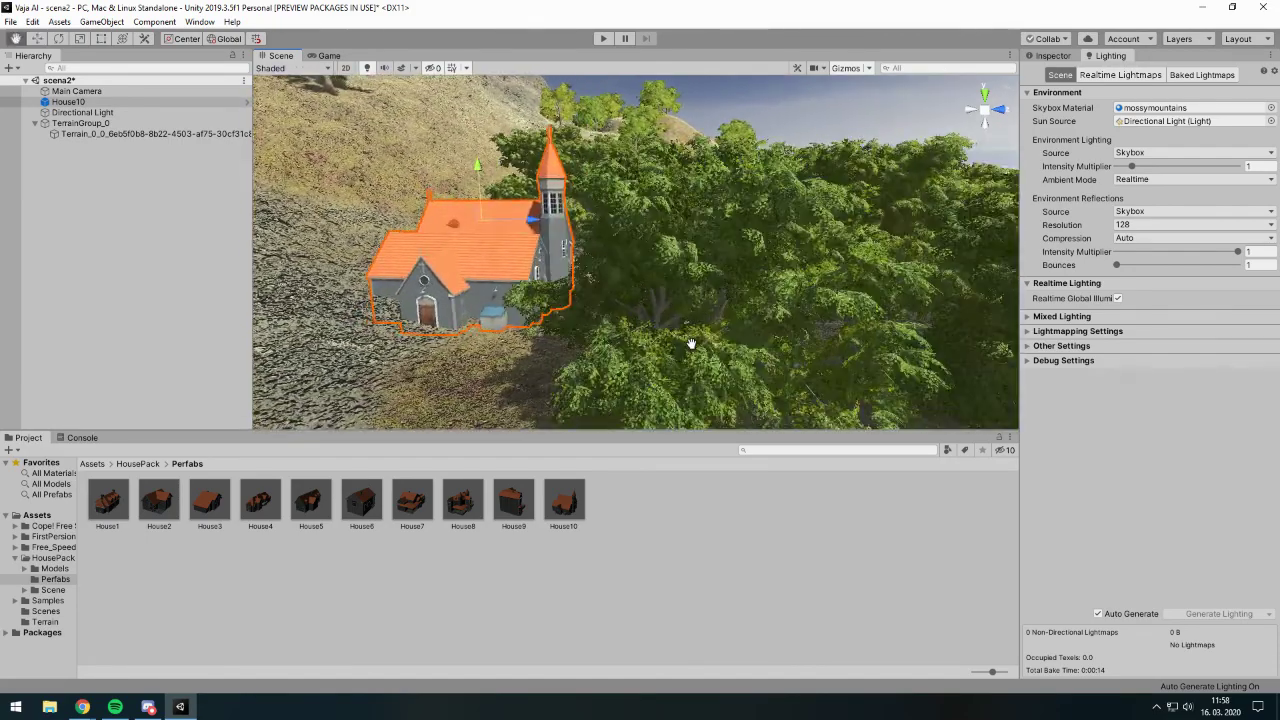
{"action": "left_click", "coordinate": [699, 378]}
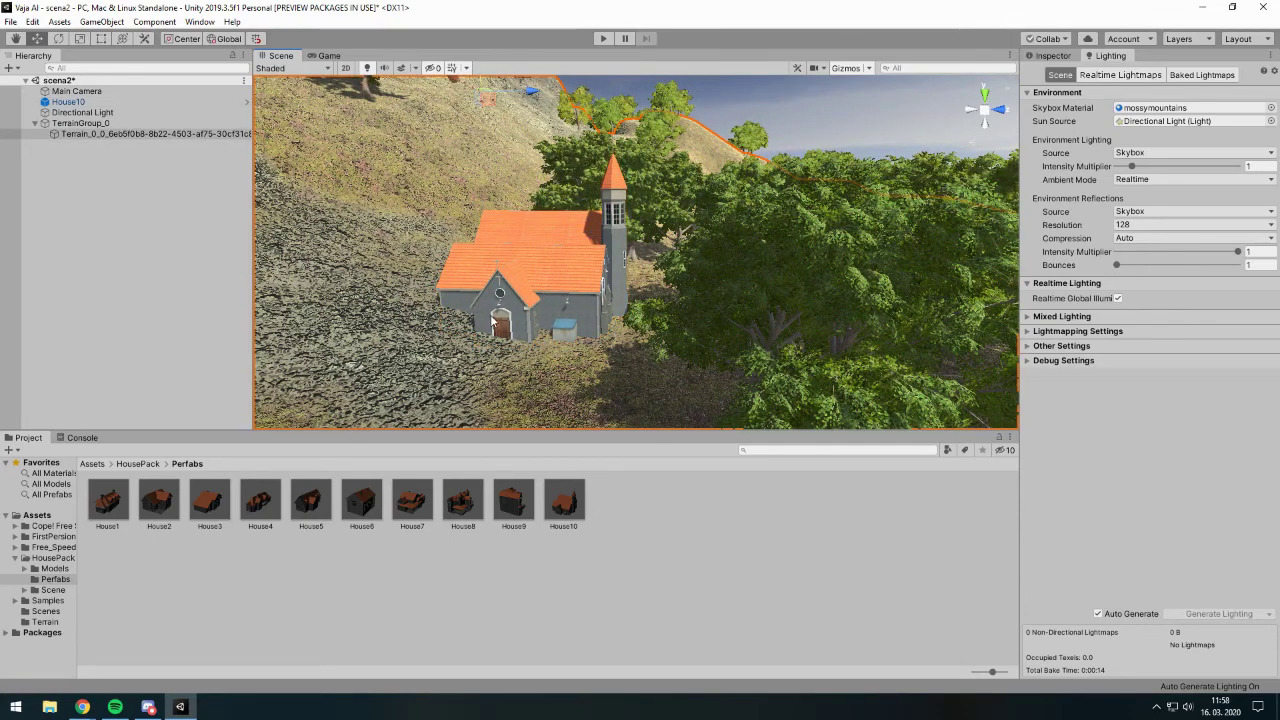
{"action": "left_click", "coordinate": [540, 269]}
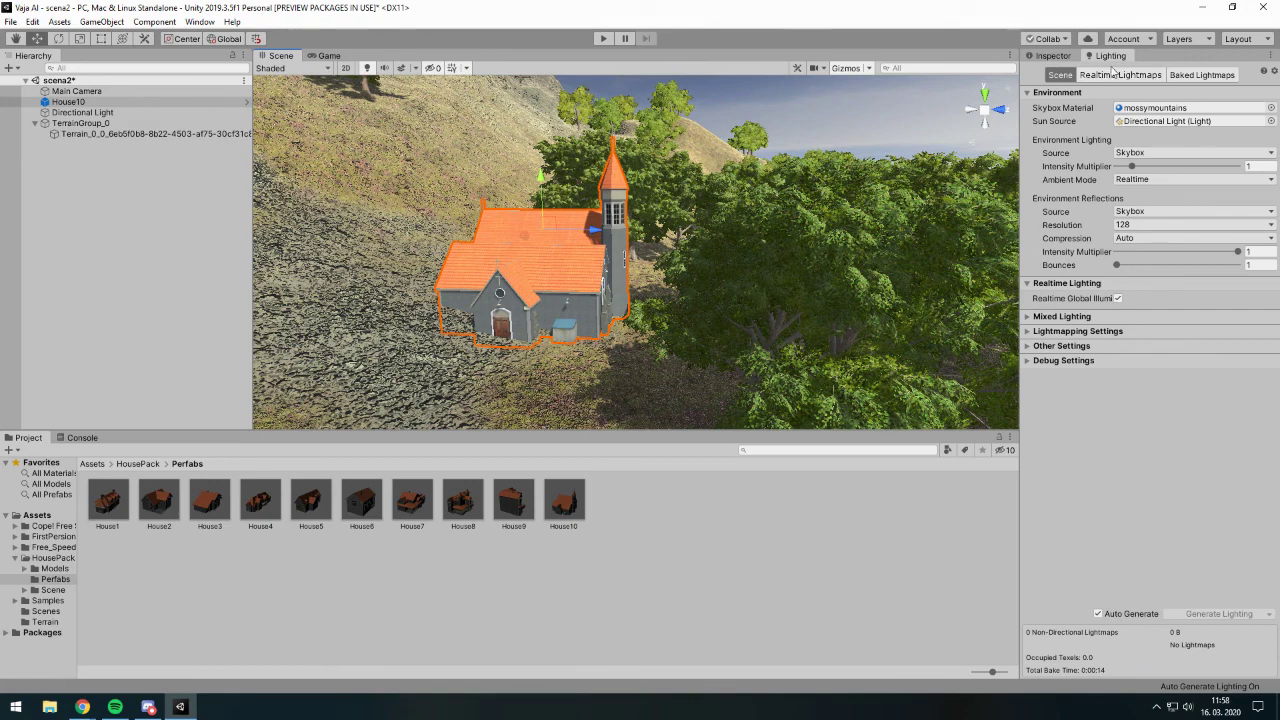
{"action": "left_click", "coordinate": [1052, 55]}
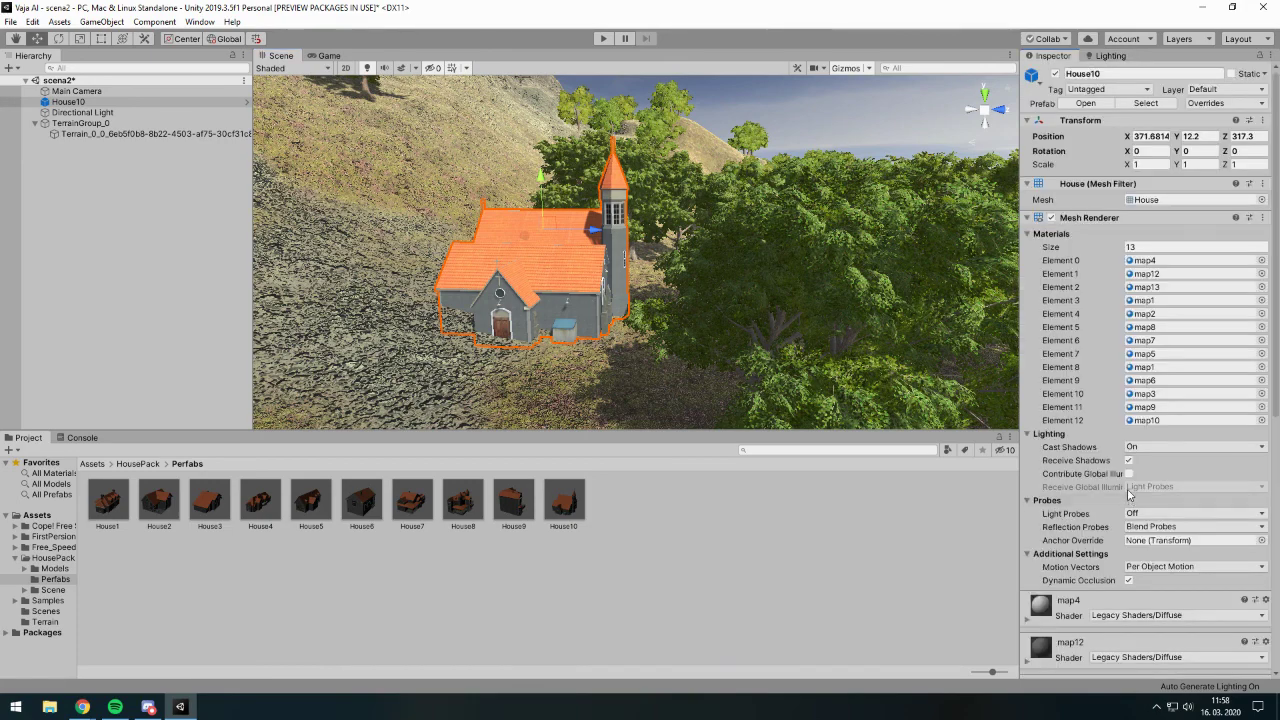
- Add a Mesh Collider component to House10 by searching 'collider'
{"action": "scroll", "coordinate": [1063, 521], "scroll_direction": "down", "scroll_amount": 10}
{"action": "scroll", "coordinate": [621, 320], "scroll_direction": "up", "scroll_amount": 3}
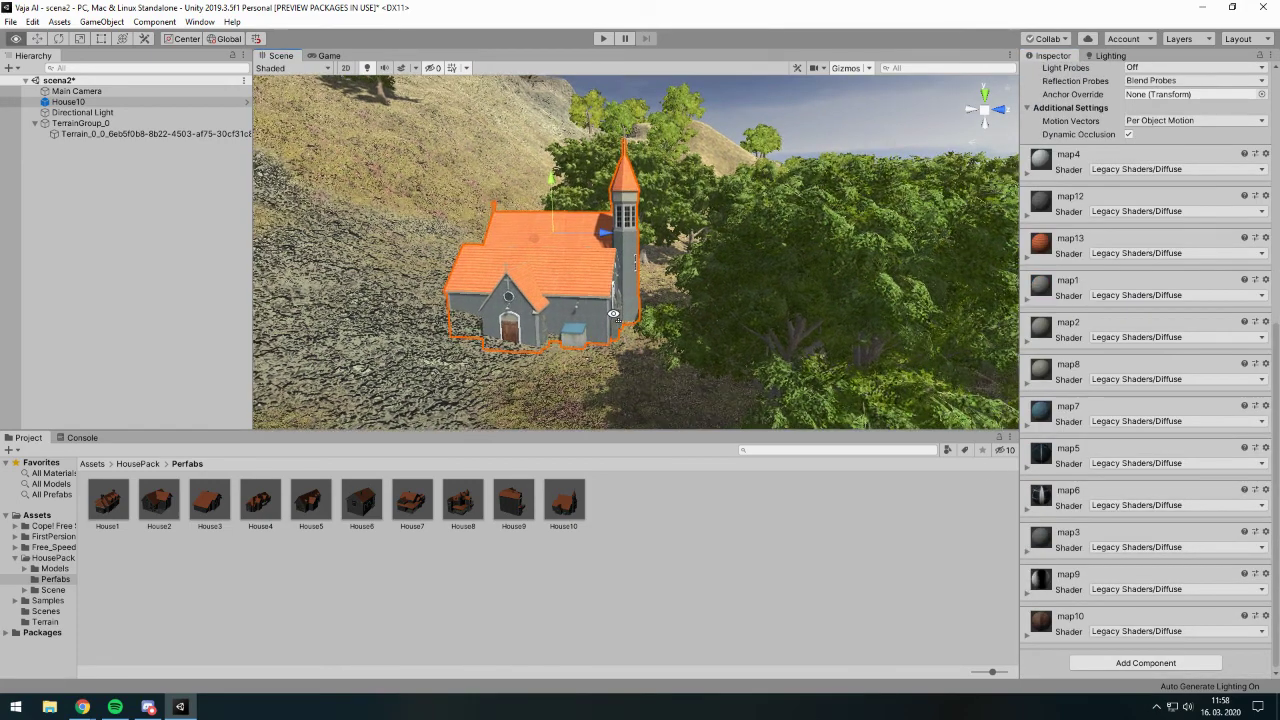
{"action": "left_click", "coordinate": [1145, 662]}
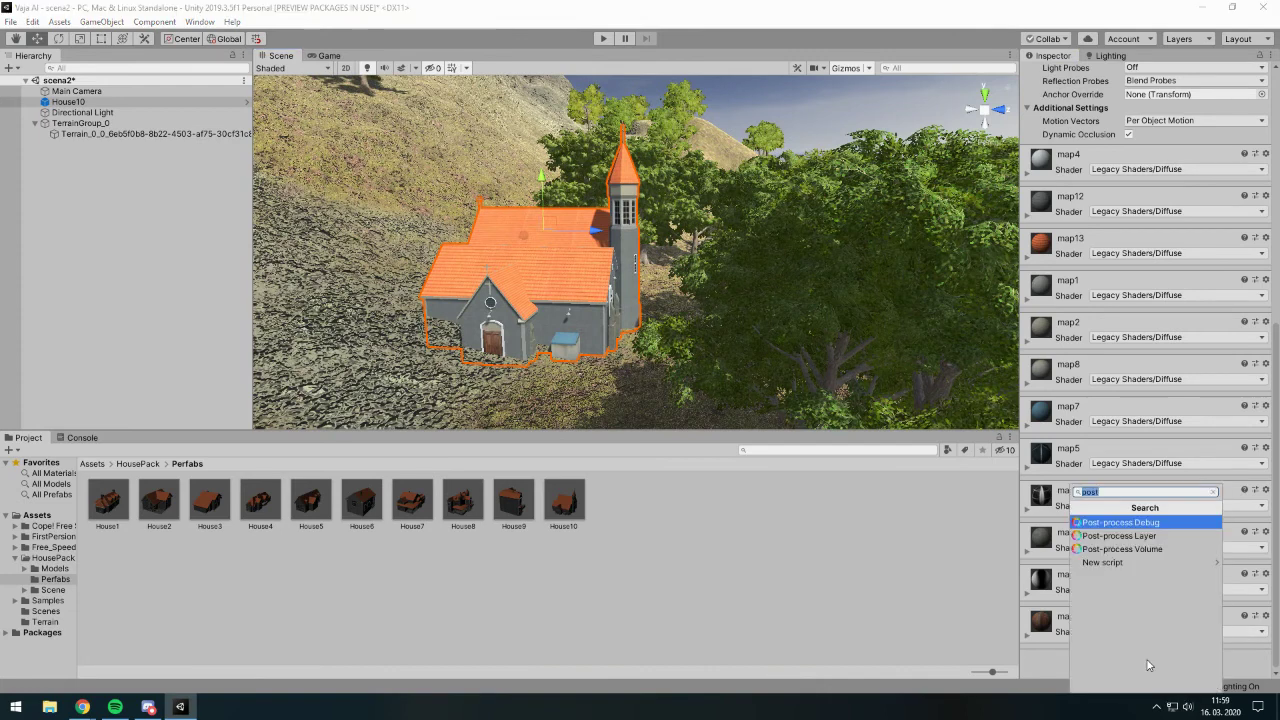
{"action": "key", "text": "BackSpace"}
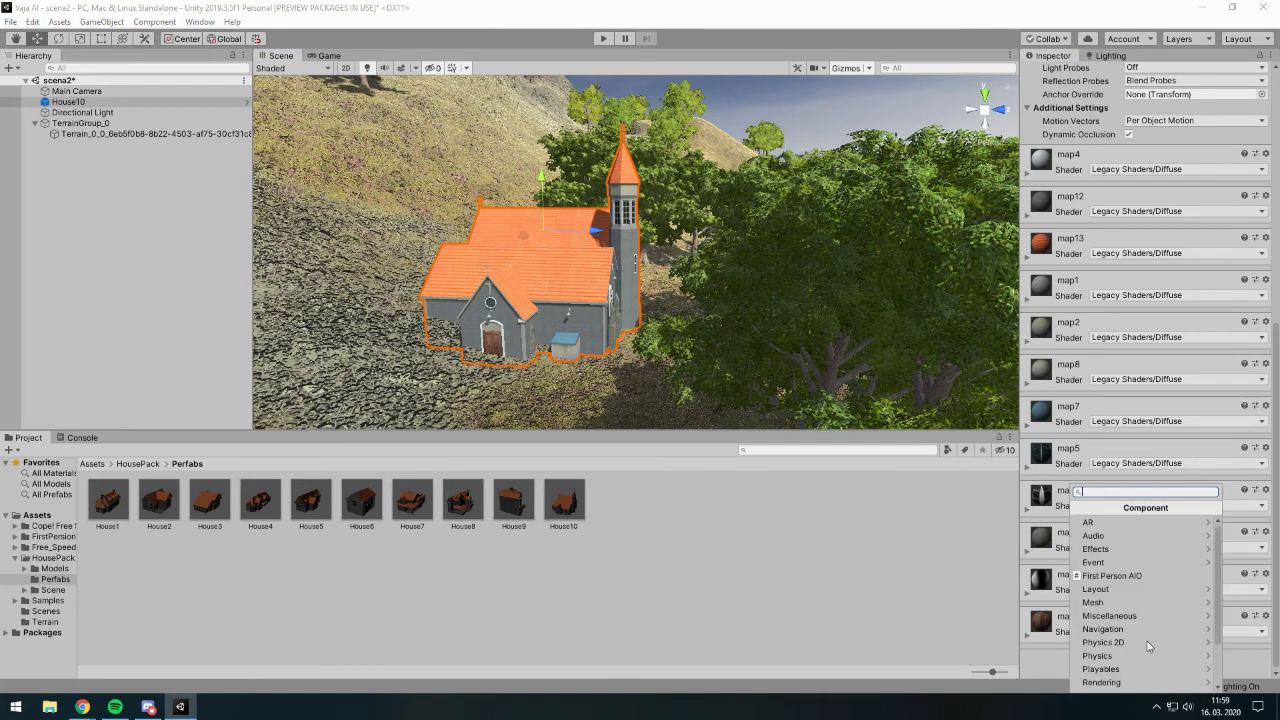
{"action": "type", "text": "collider"}
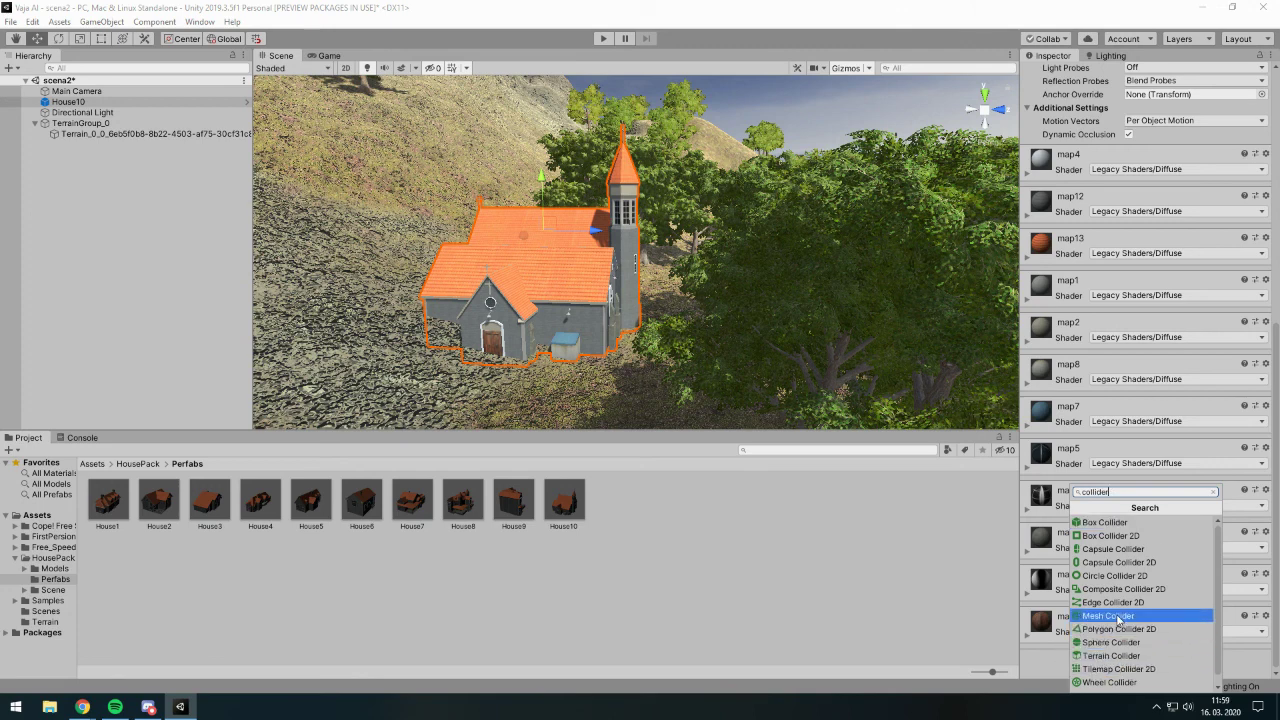
{"action": "left_click", "coordinate": [1118, 619]}
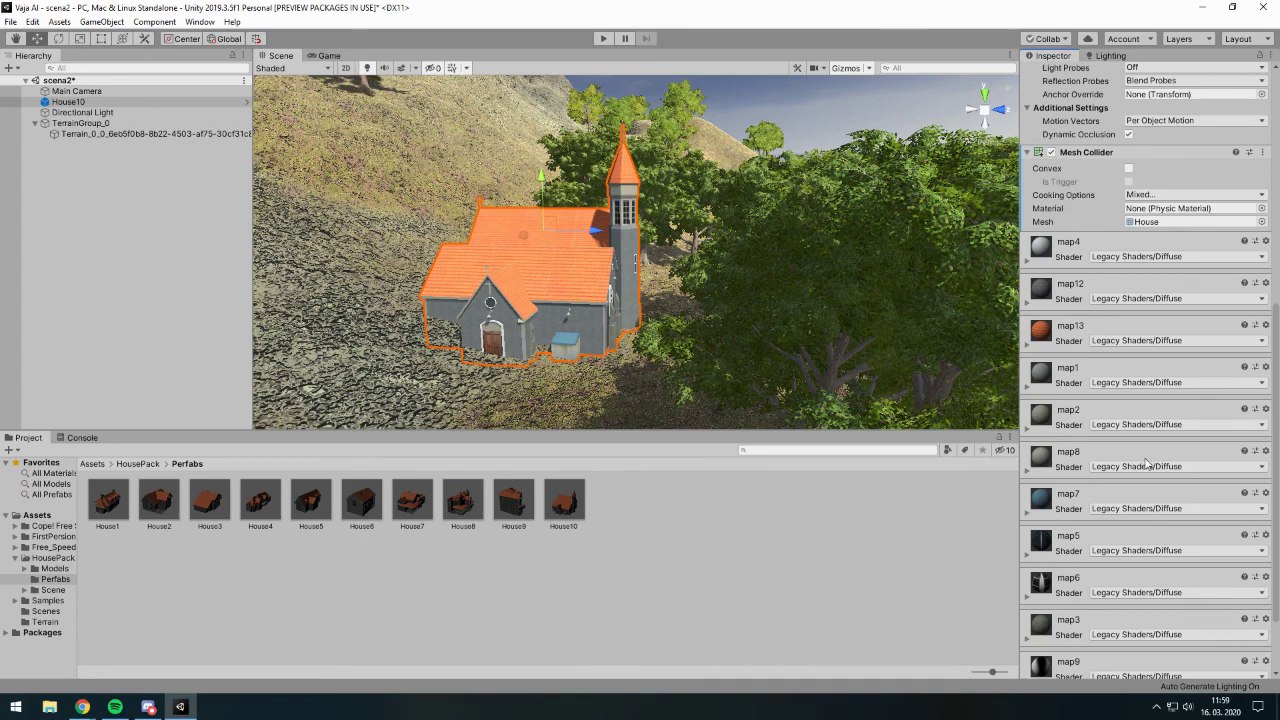
- Fly the view across the hill and return to the environment lighting settings
{"action": "scroll", "coordinate": [1147, 462], "scroll_direction": "up", "scroll_amount": 10}
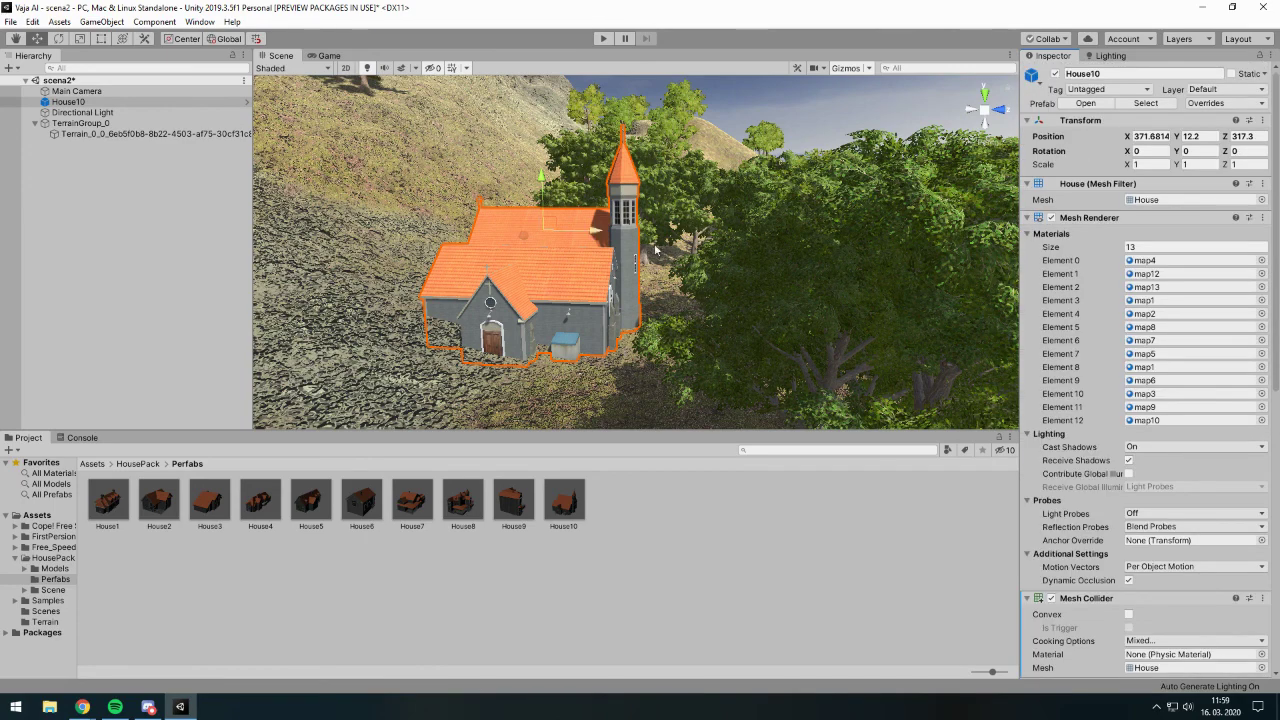
{"action": "middle_click_drag", "start_coordinate": [674, 268], "coordinate": [687, 295]}
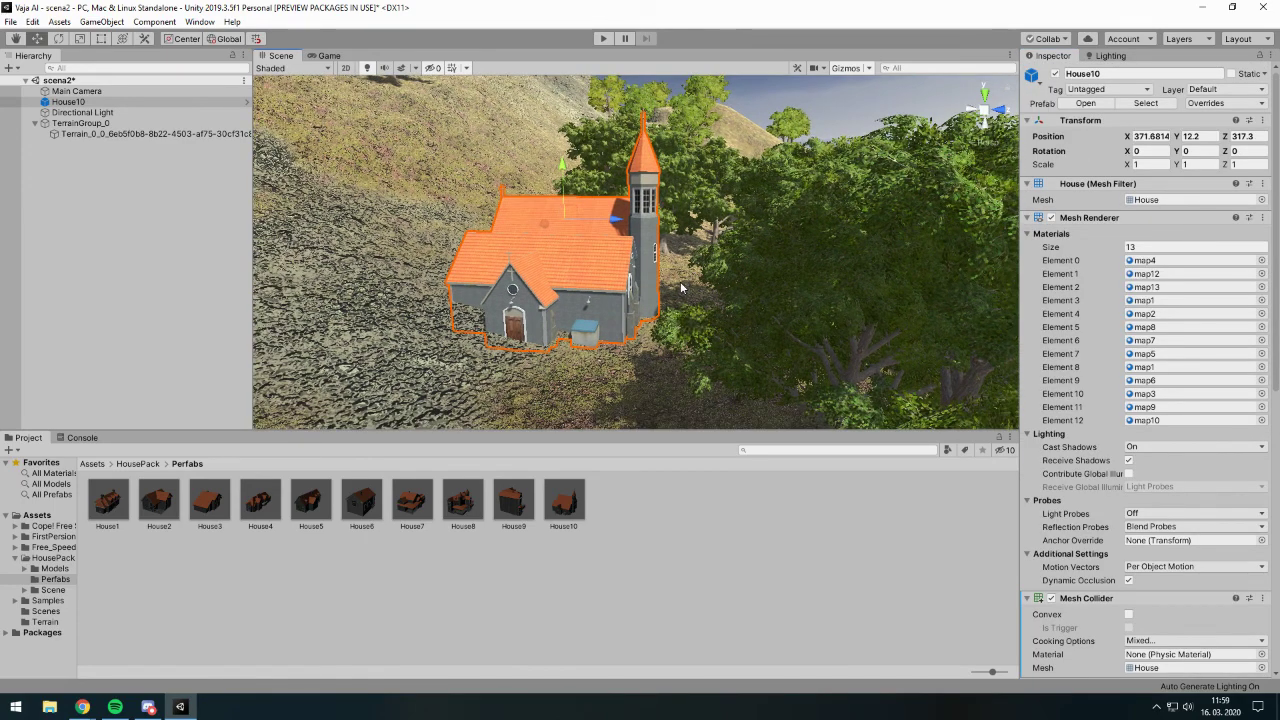
{"action": "key", "text": "Right"}
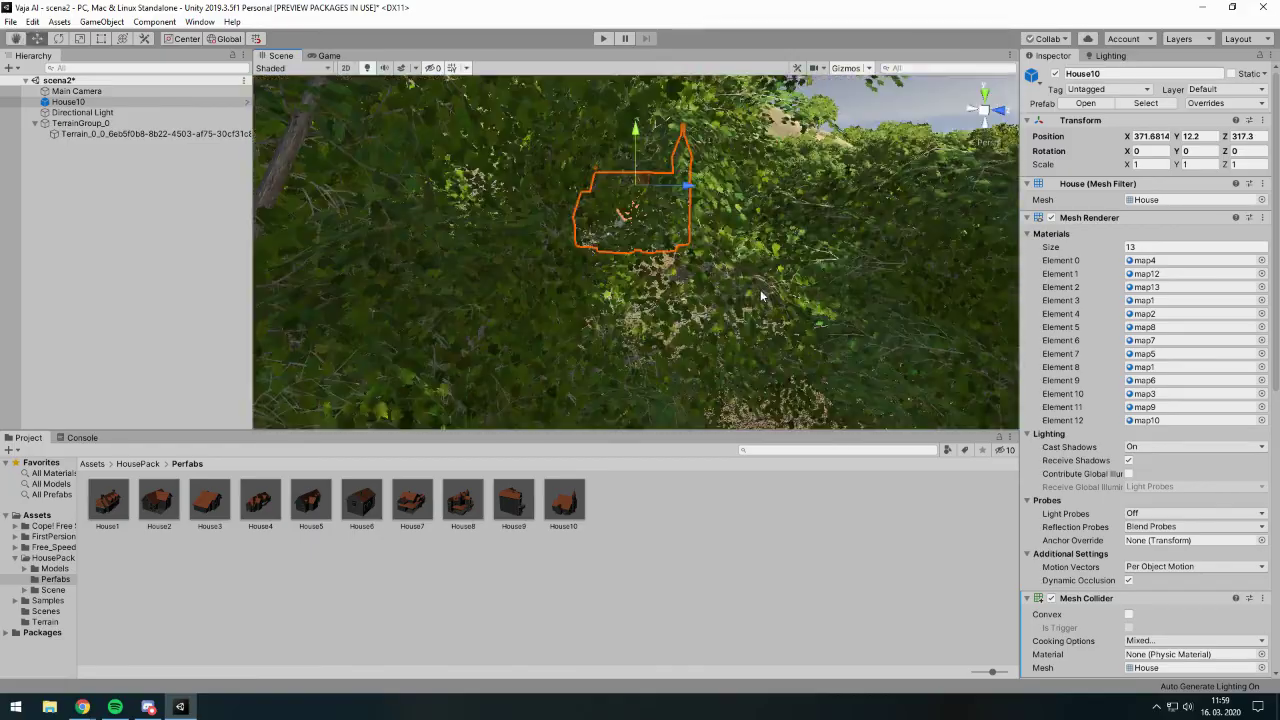
{"action": "right_click_drag", "start_coordinate": [708, 285], "coordinate": [760, 280]}
{"action": "left_click", "coordinate": [1110, 55]}
- Try a brighter environment intensity multiplier while keeping the Skybox source
{"action": "right_click_drag", "start_coordinate": [840, 290], "coordinate": [855, 325]}
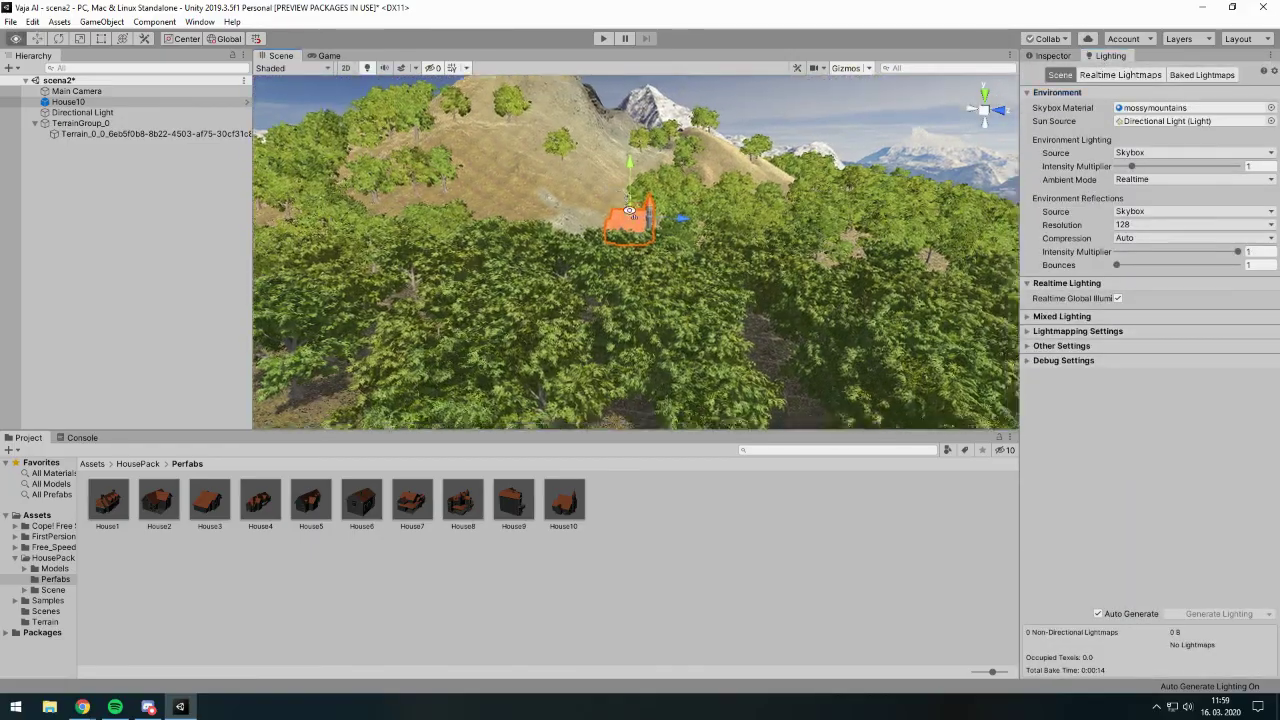
{"action": "scroll", "coordinate": [853, 325], "scroll_direction": "down", "scroll_amount": 3}
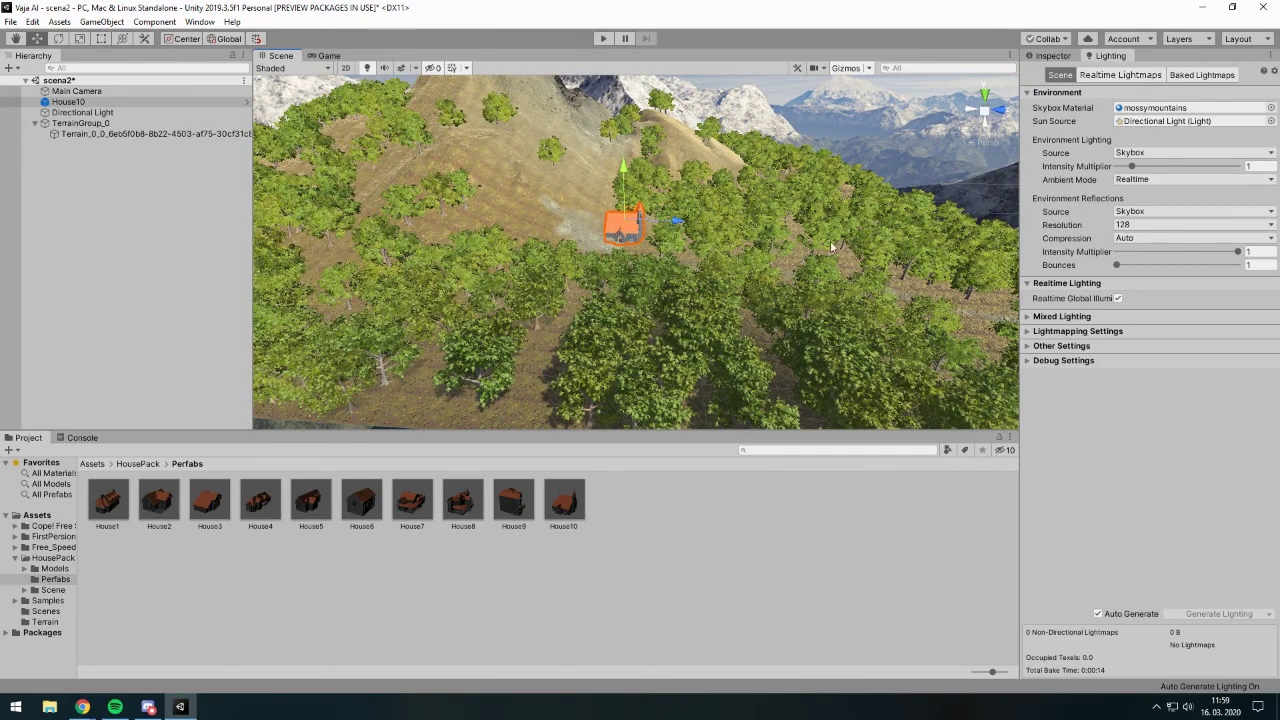
{"action": "mouse_move", "coordinate": [1137, 170]}
{"action": "left_mouse_down"}
{"action": "mouse_move", "coordinate": [1120, 172]}
{"action": "mouse_move", "coordinate": [1131, 166]}
{"action": "left_mouse_up"}
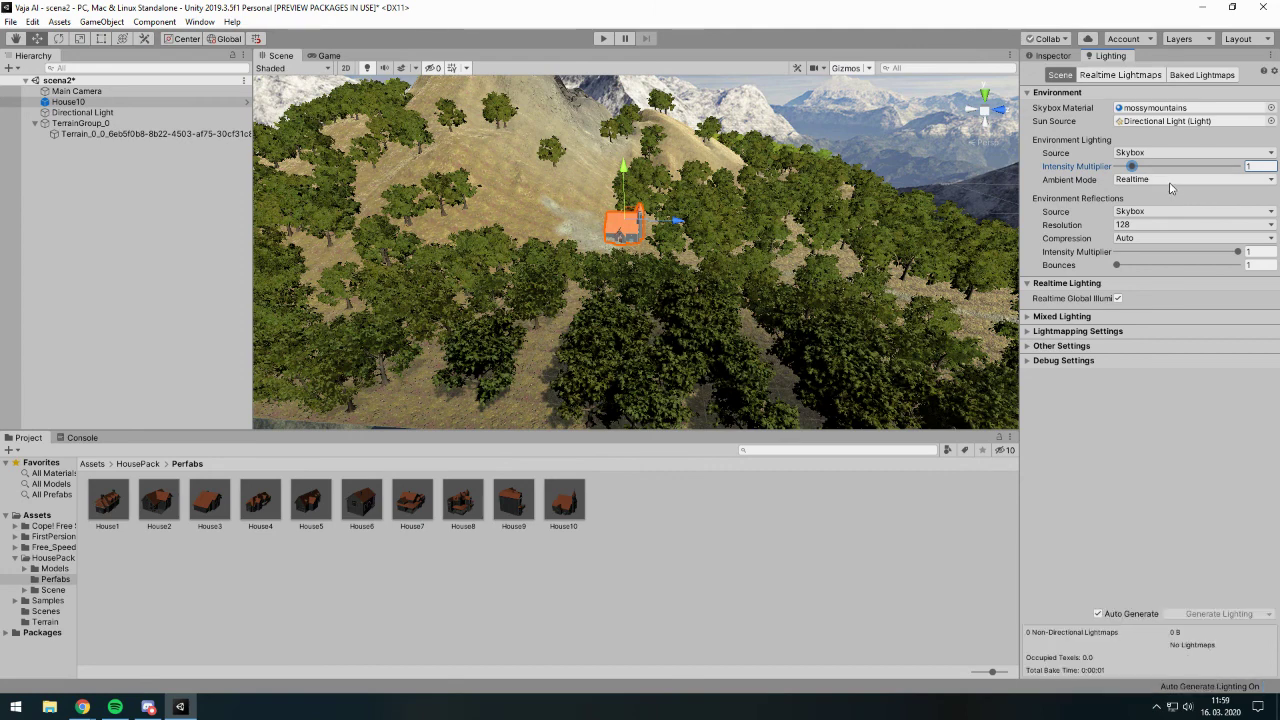
{"action": "left_click", "coordinate": [1145, 156]}
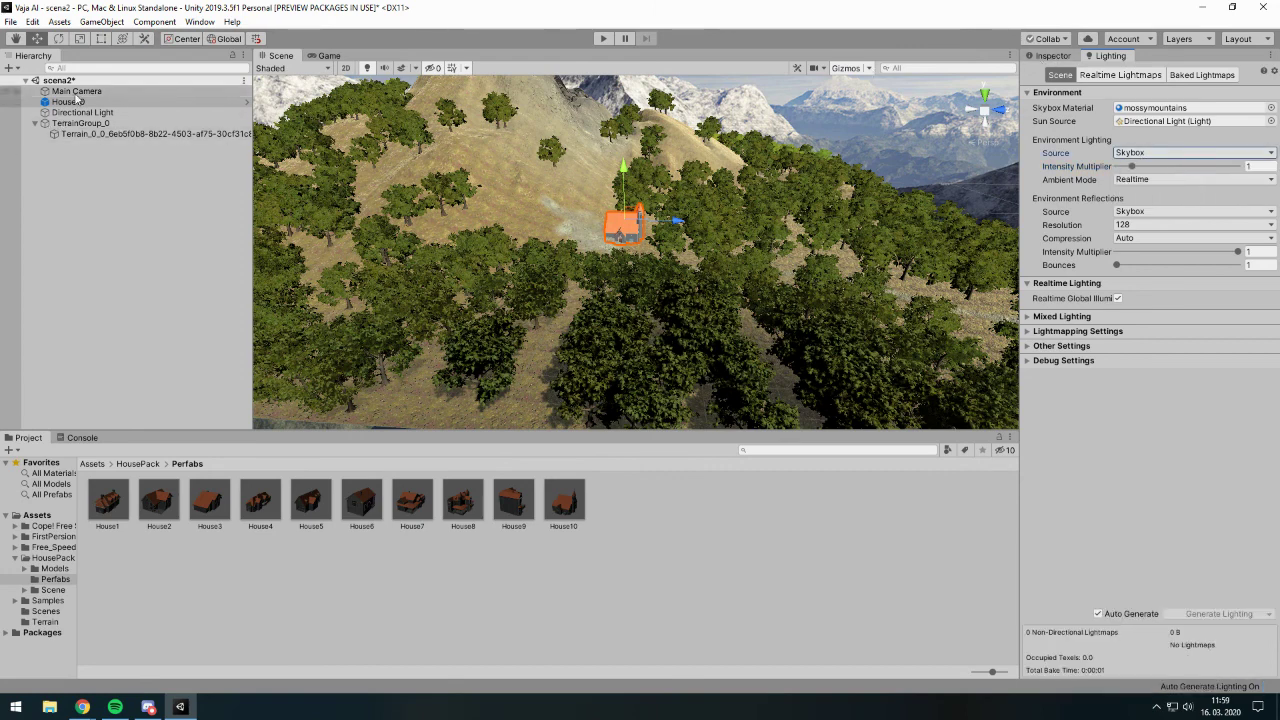
- Turn off the Directional Light and look at the hill without it
{"action": "left_click", "coordinate": [173, 113]}
{"action": "left_click", "coordinate": [1030, 59]}
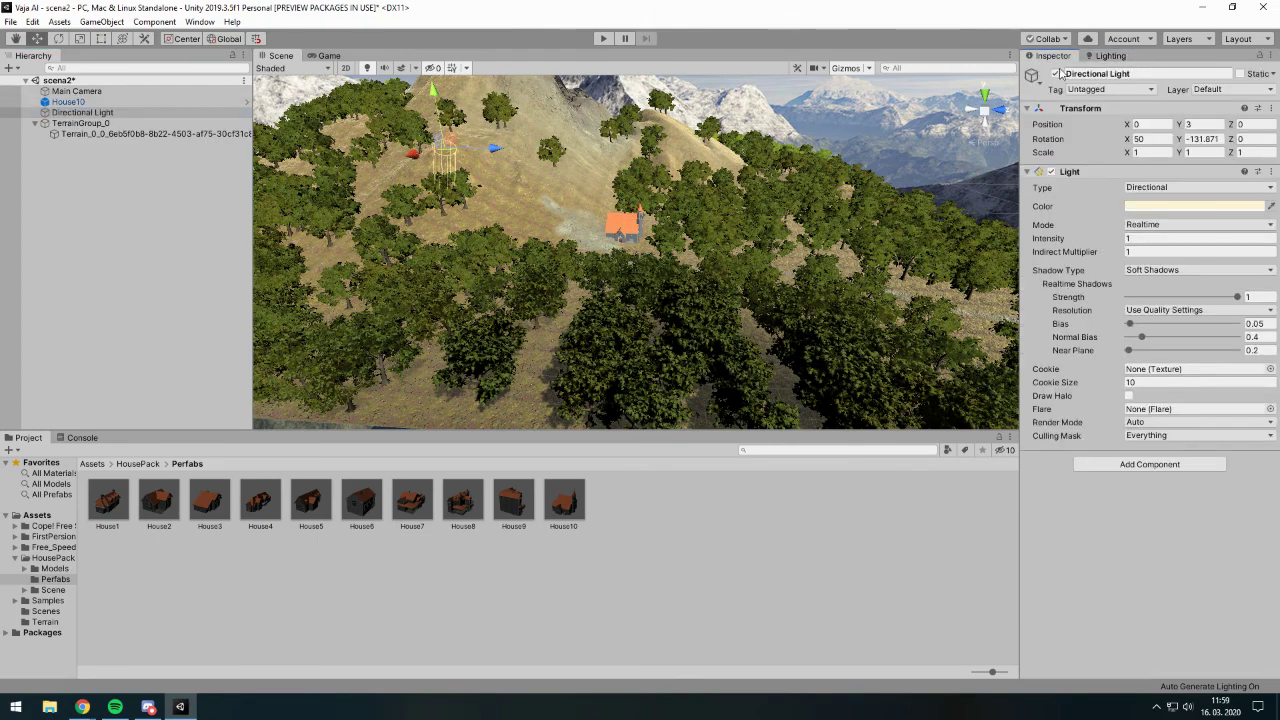
{"action": "left_click", "coordinate": [1054, 75]}
{"action": "mouse_move", "coordinate": [856, 184]}
{"action": "right_mouse_down"}
{"action": "mouse_move", "coordinate": [708, 208]}
{"action": "mouse_move", "coordinate": [638, 266]}
{"action": "right_mouse_up"}
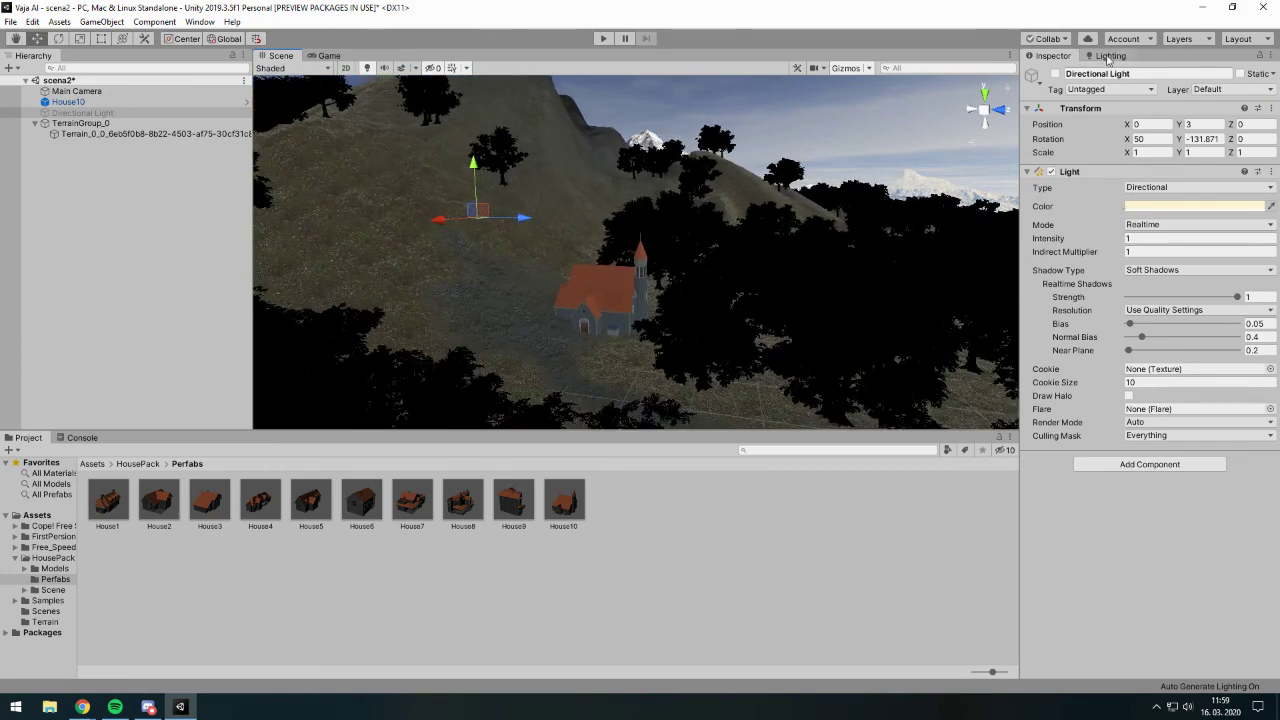
{"action": "left_click", "coordinate": [1106, 55]}
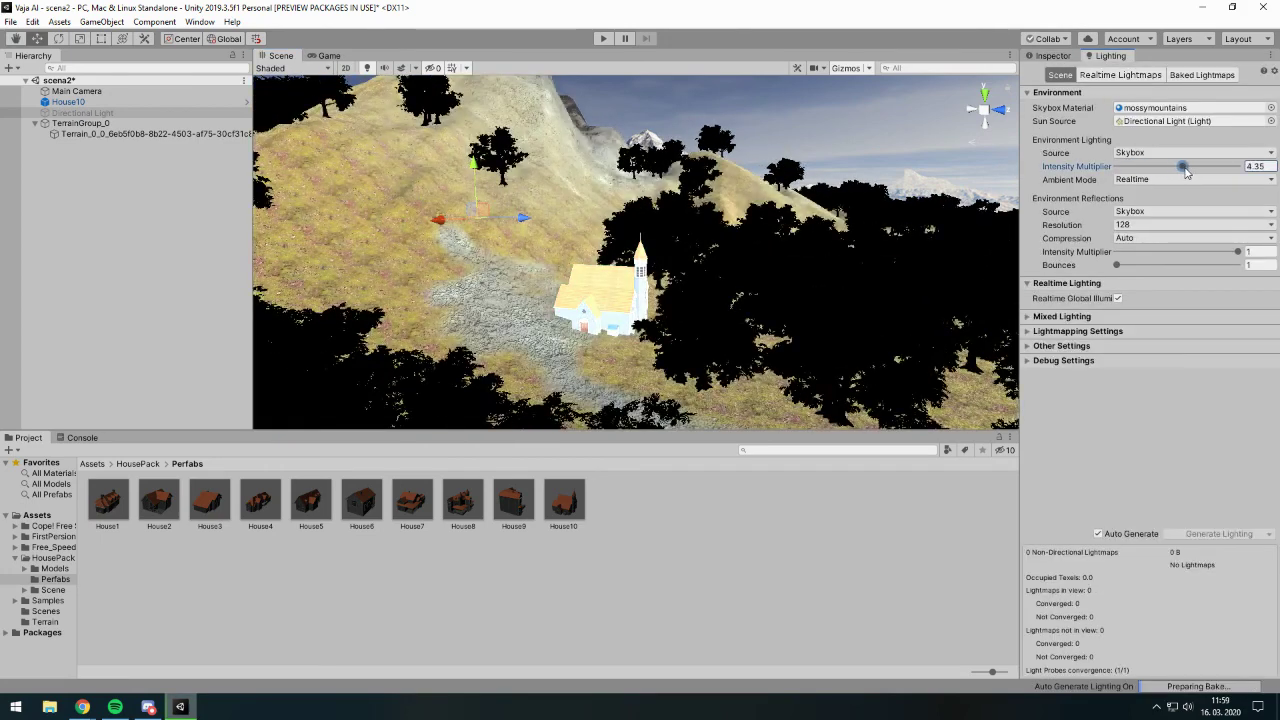
- Set the environment intensity multiplier to 1 and turn the Directional Light back on
{"action": "left_click_drag", "start_coordinate": [1146, 169], "coordinate": [1140, 178]}
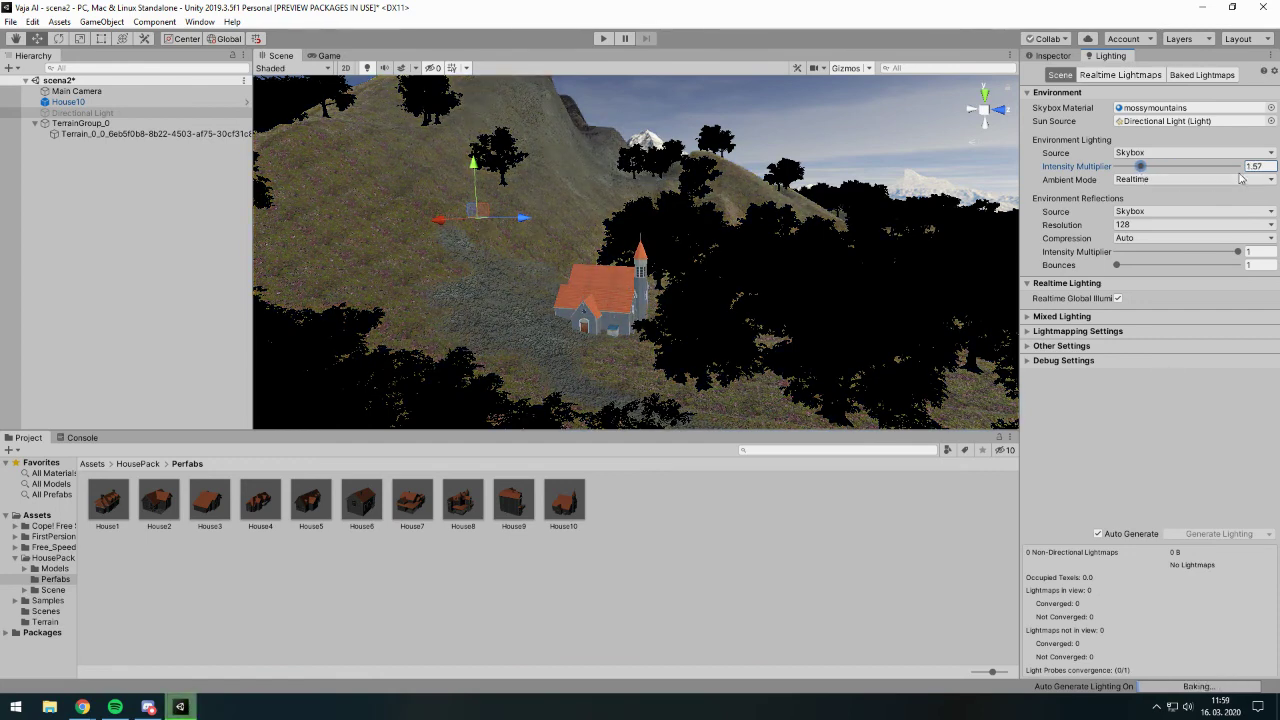
{"action": "type", "text": "1"}
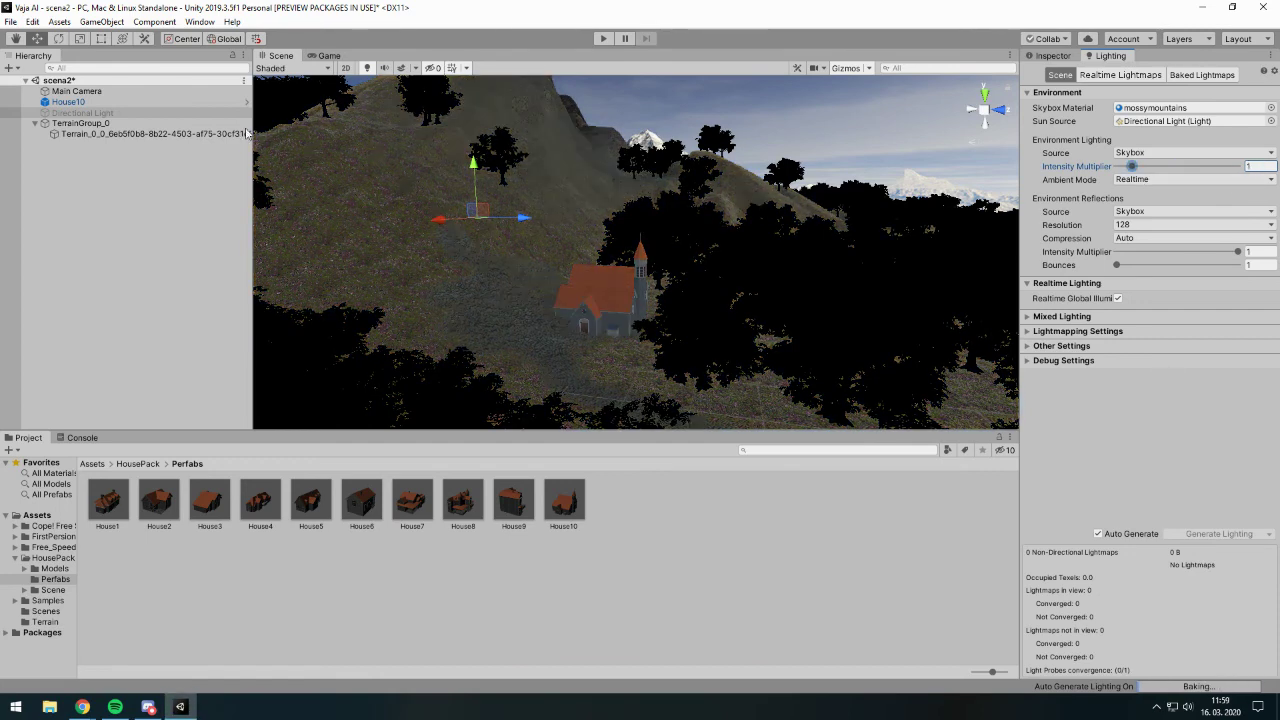
{"action": "left_click", "coordinate": [110, 115]}
{"action": "left_click", "coordinate": [1045, 57]}
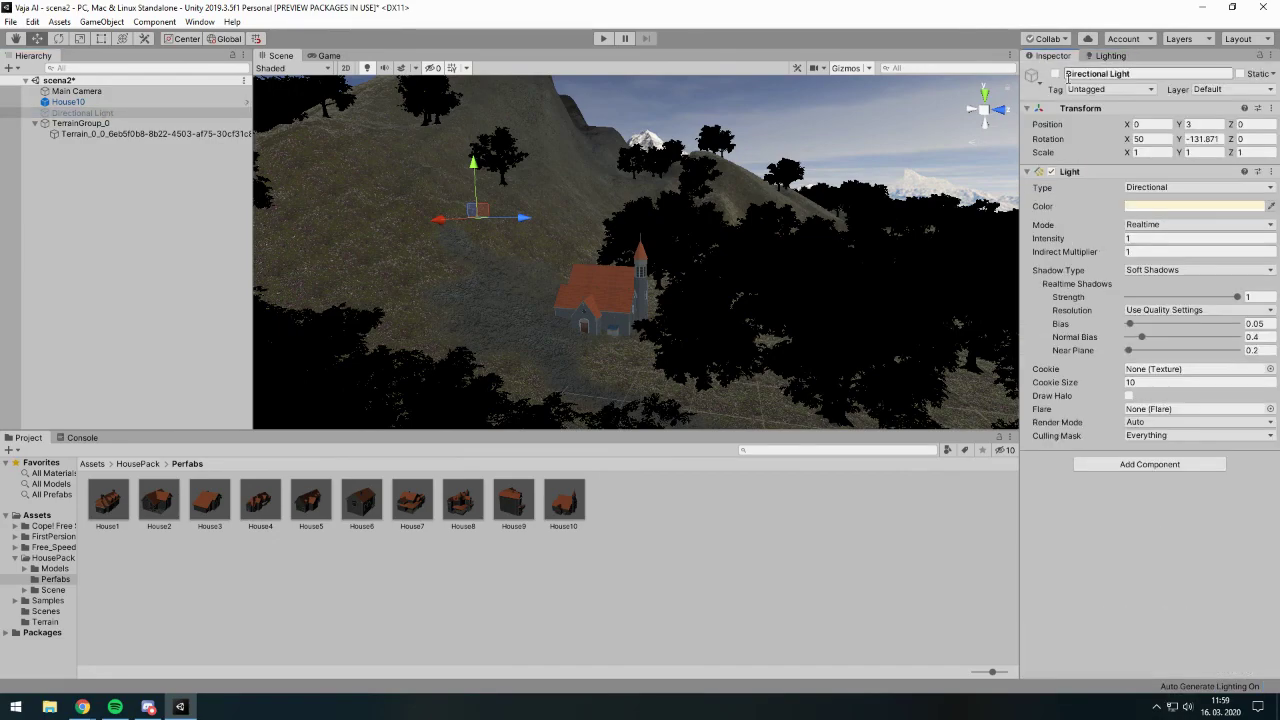
{"action": "left_click", "coordinate": [1055, 74]}
{"action": "mouse_move", "coordinate": [684, 247]}
{"action": "right_mouse_down"}
{"action": "mouse_move", "coordinate": [690, 205]}
{"action": "mouse_move", "coordinate": [675, 283]}
{"action": "mouse_move", "coordinate": [633, 311]}
{"action": "mouse_move", "coordinate": [689, 293]}
{"action": "right_mouse_up"}
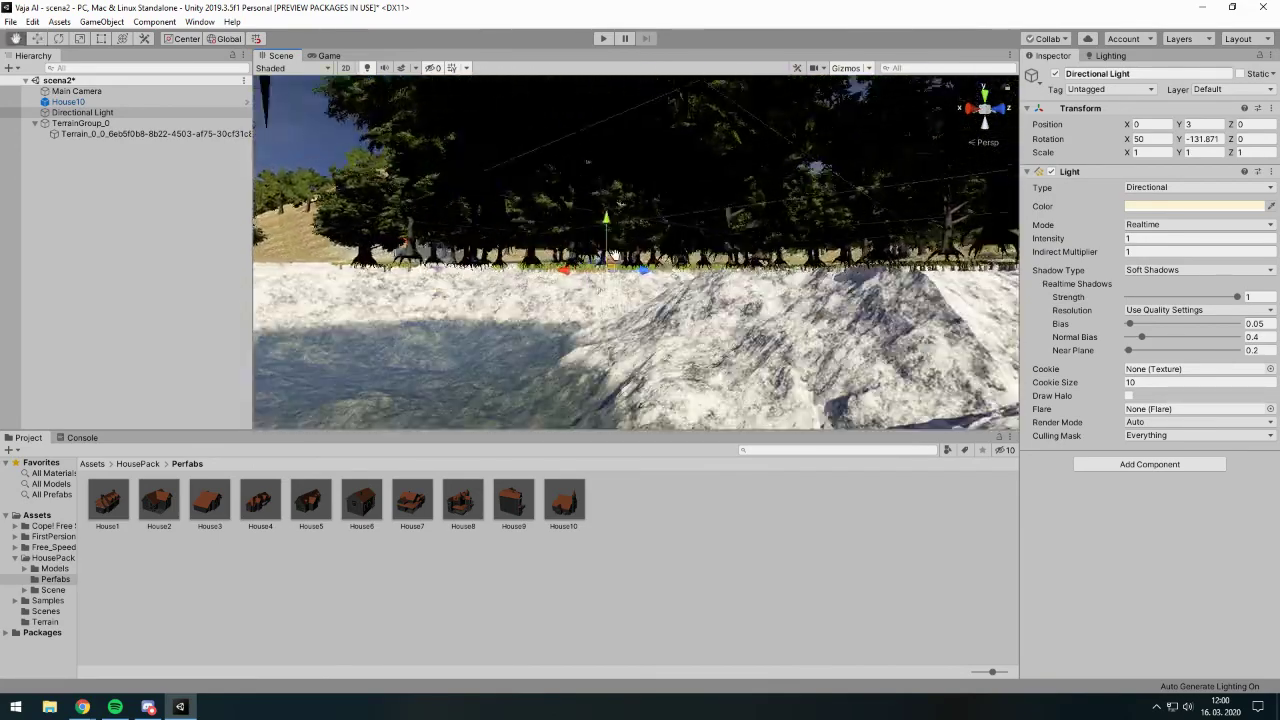
- Fly around the forested hill and house, then view the scene through the Game camera
{"action": "mouse_move", "coordinate": [689, 293]}
{"action": "right_mouse_down"}
{"action": "mouse_move", "coordinate": [614, 274]}
{"action": "mouse_move", "coordinate": [598, 252]}
{"action": "mouse_move", "coordinate": [385, 218]}
{"action": "right_mouse_up"}
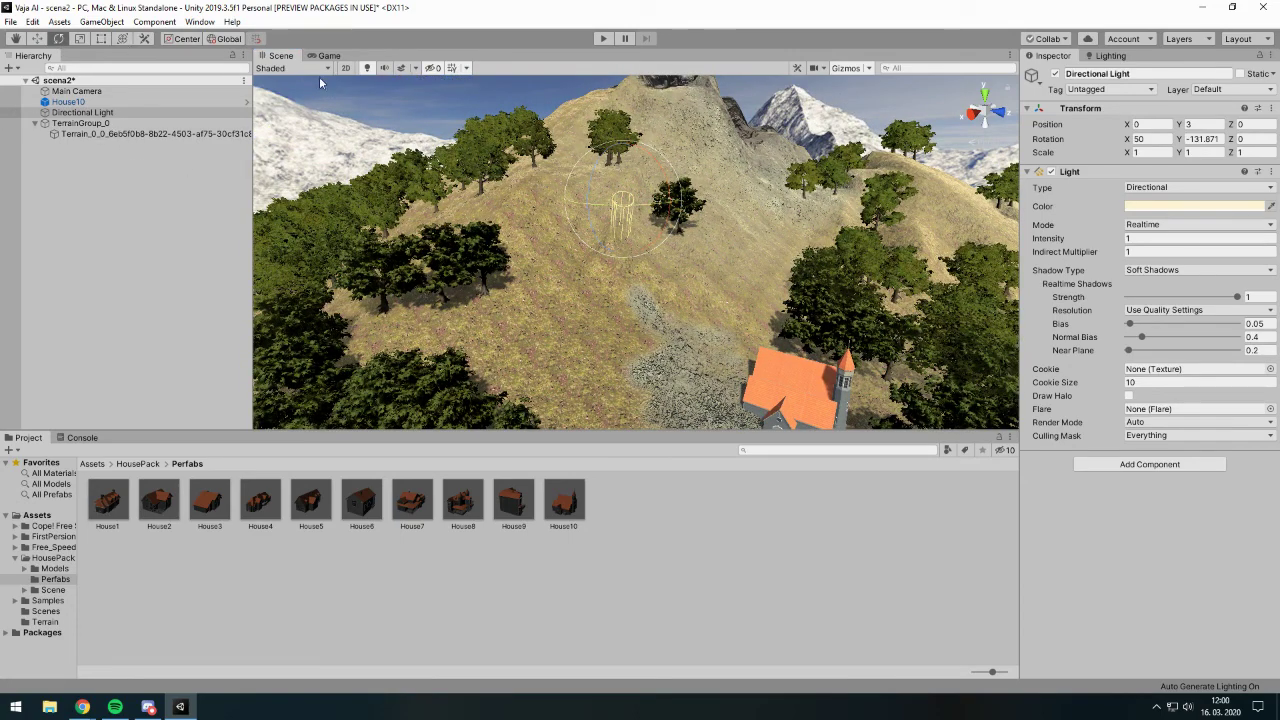
{"action": "mouse_move", "coordinate": [644, 297]}
{"action": "right_mouse_down"}
{"action": "mouse_move", "coordinate": [1010, 403]}
{"action": "mouse_move", "coordinate": [794, 304]}
{"action": "mouse_move", "coordinate": [753, 258]}
{"action": "mouse_move", "coordinate": [883, 286]}
{"action": "mouse_move", "coordinate": [811, 280]}
{"action": "right_mouse_up"}
{"action": "left_click", "coordinate": [1109, 56]}
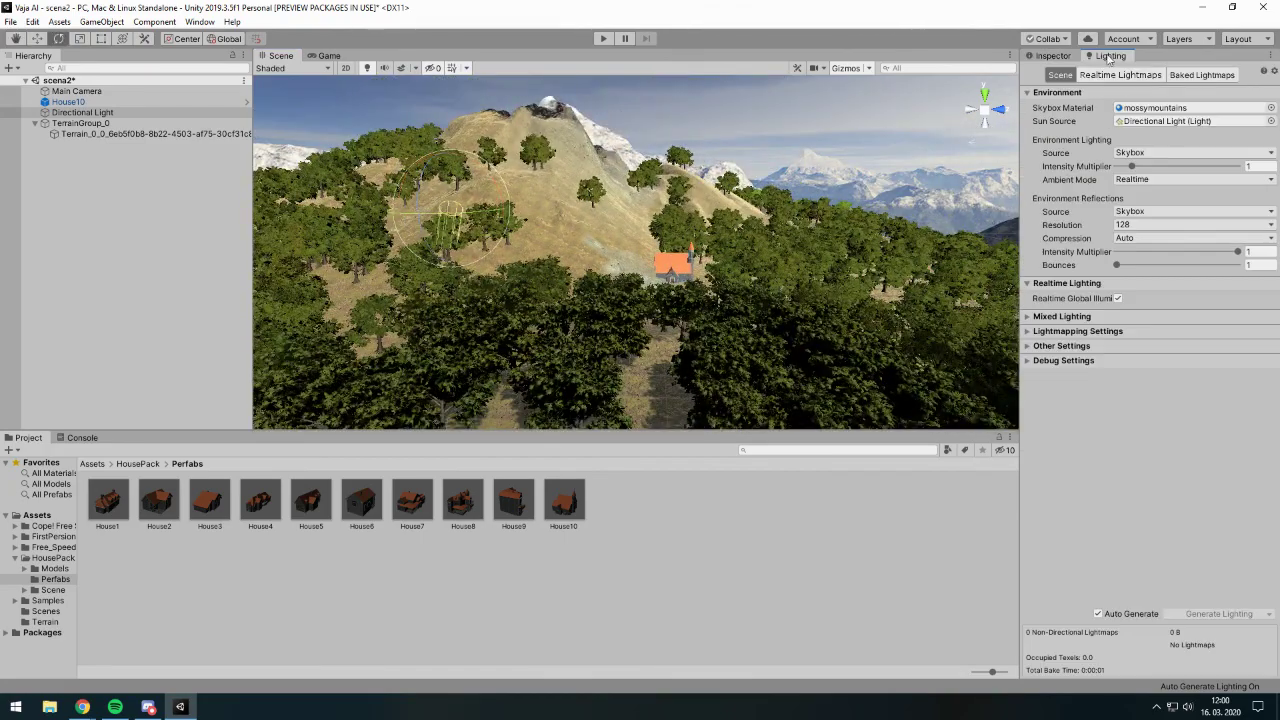
{"action": "left_click", "coordinate": [1052, 57]}
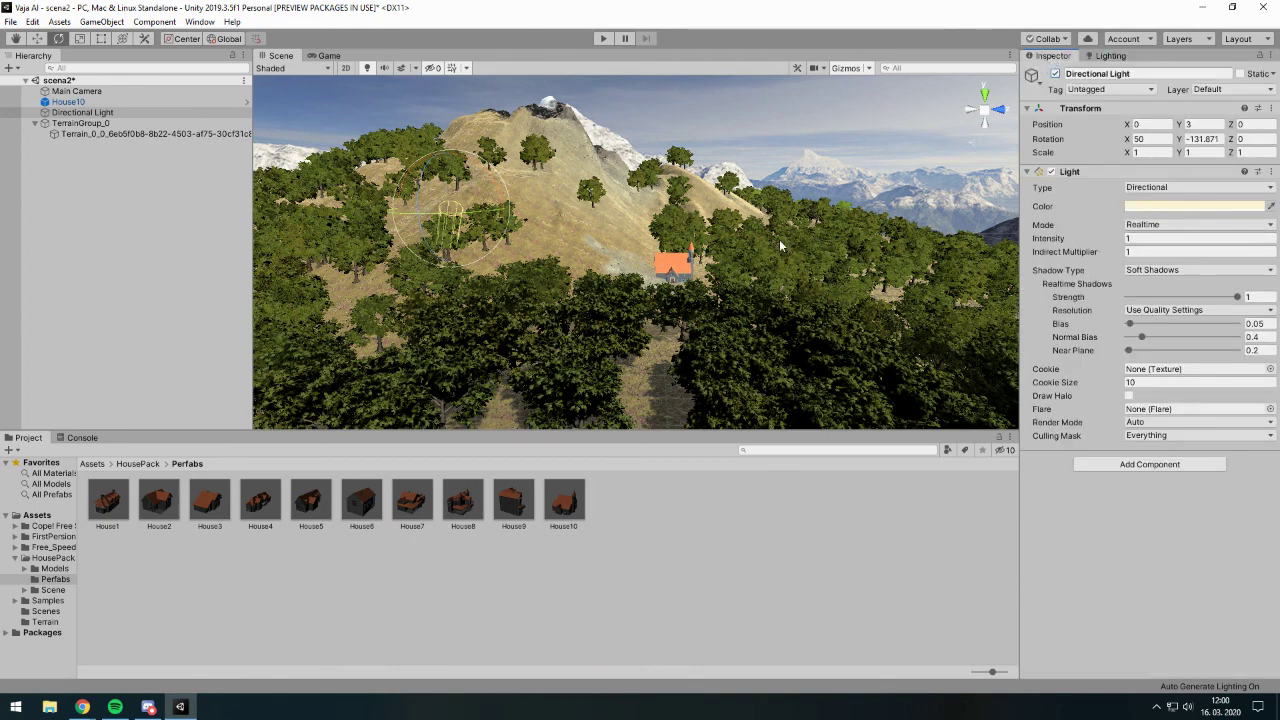
{"action": "right_click_drag", "start_coordinate": [779, 239], "coordinate": [748, 281]}
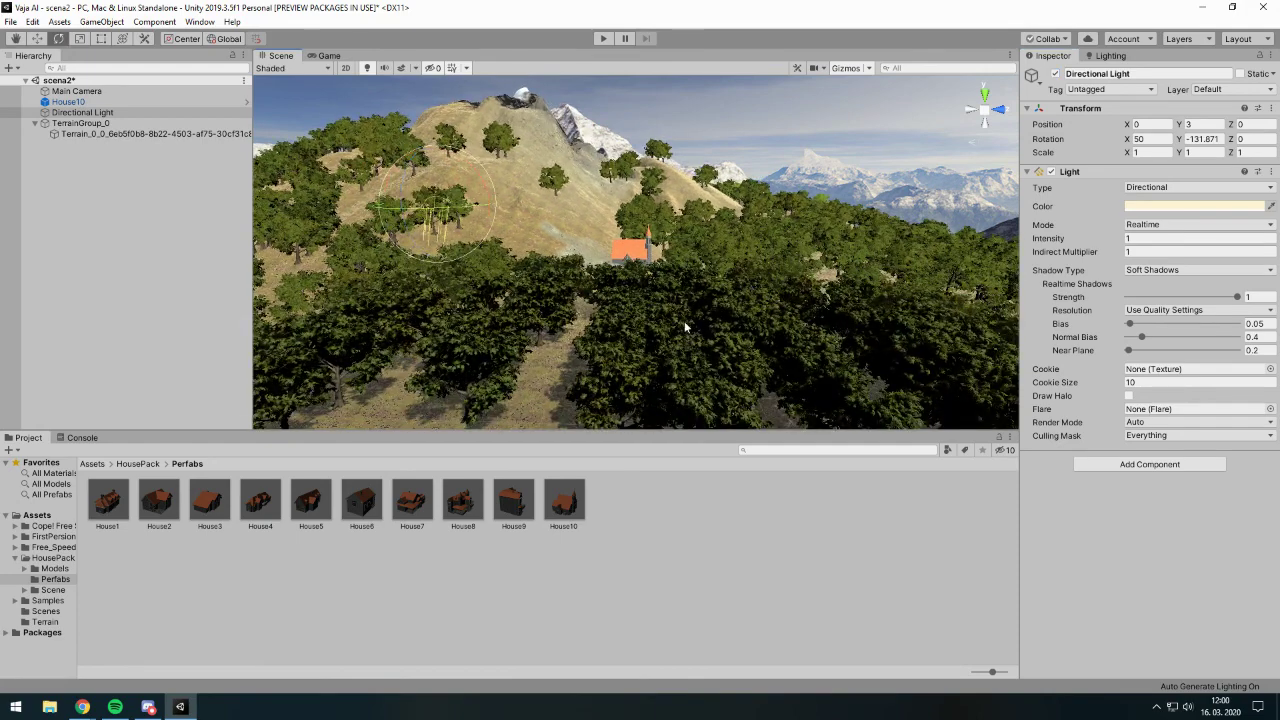
{"action": "right_click_drag", "start_coordinate": [684, 321], "coordinate": [706, 328]}
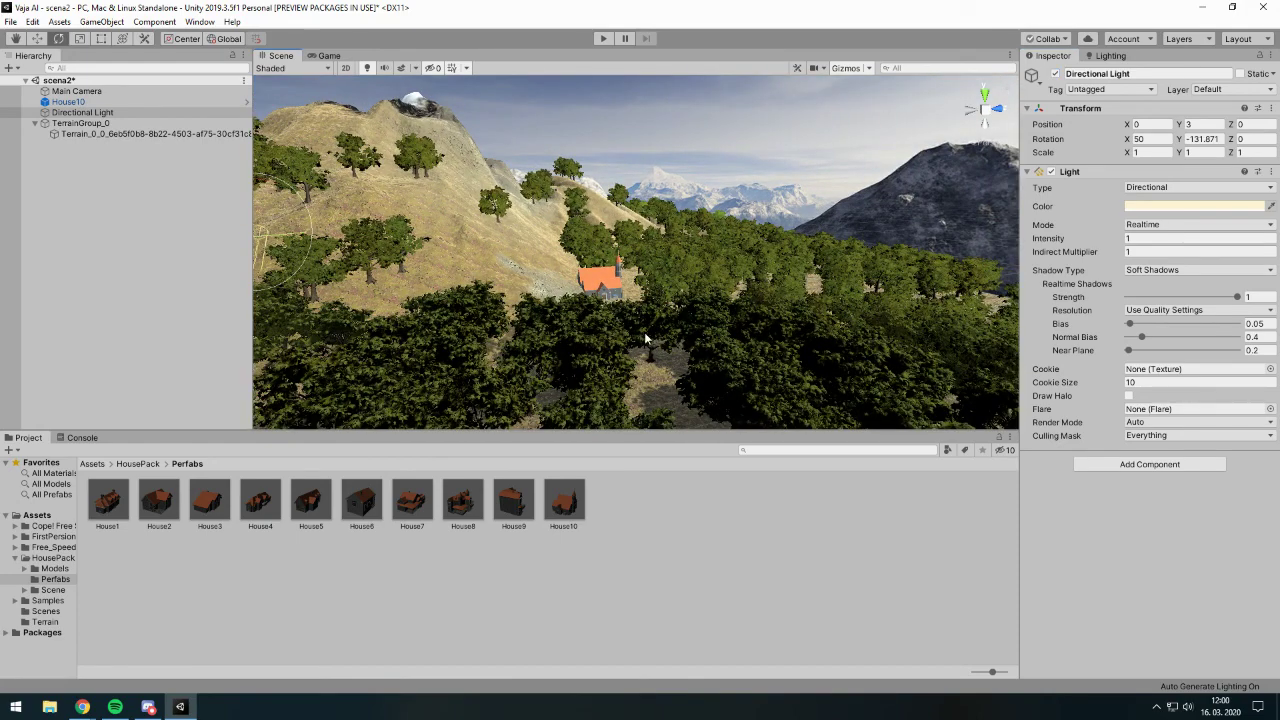
{"action": "right_click_drag", "start_coordinate": [644, 332], "coordinate": [669, 316]}
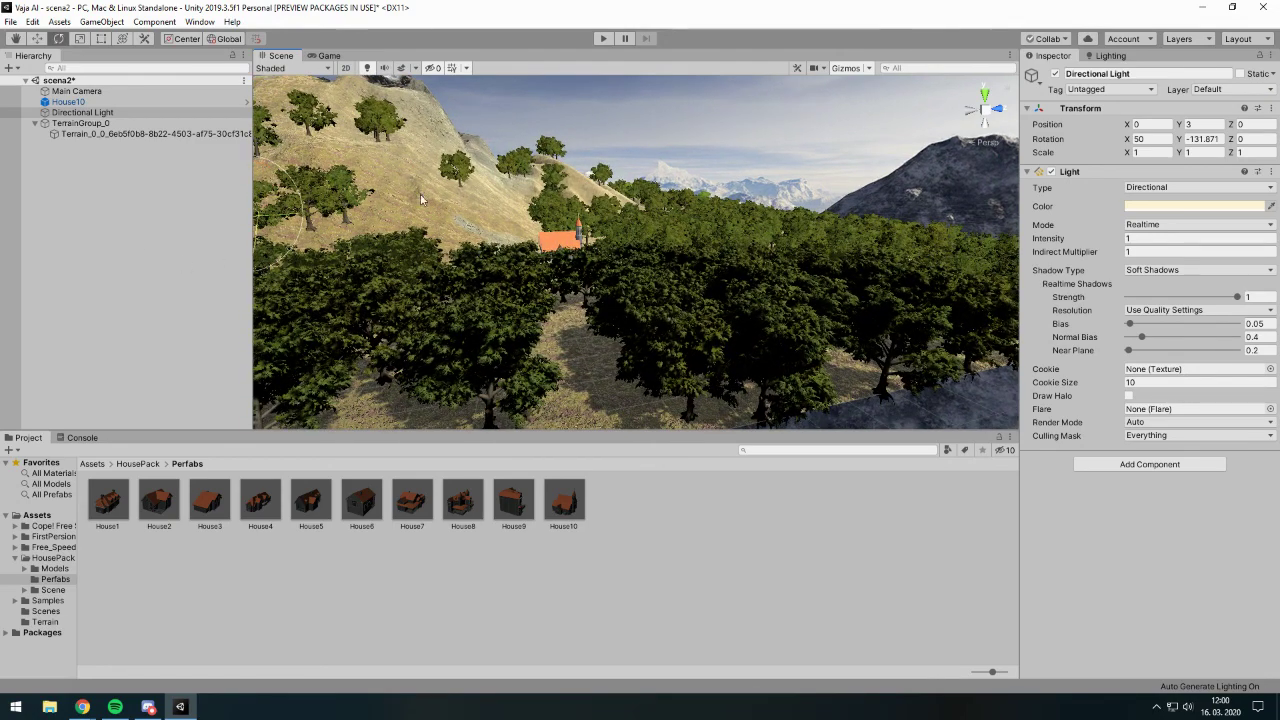
{"action": "left_click", "coordinate": [326, 55]}
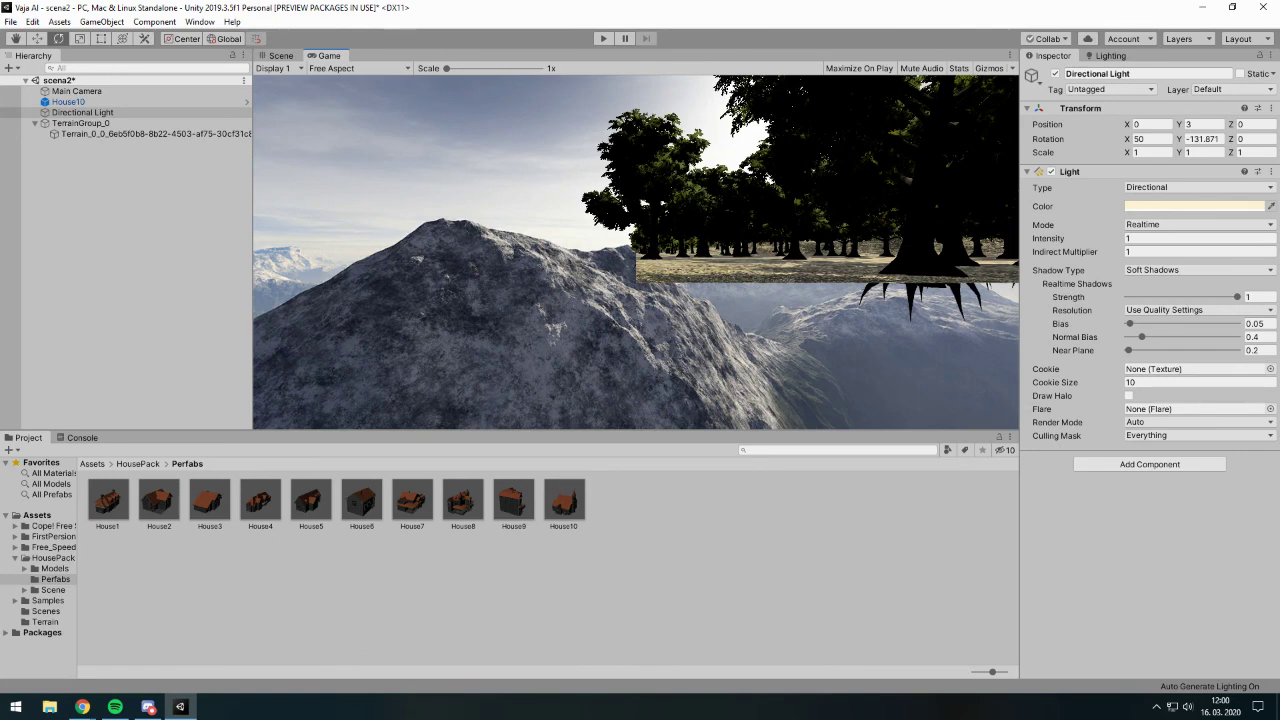
- Add a Wind Zone to the scene from the Hierarchy's 3D Object menu
{"action": "left_click", "coordinate": [280, 55]}
{"action": "right_click", "coordinate": [96, 207]}
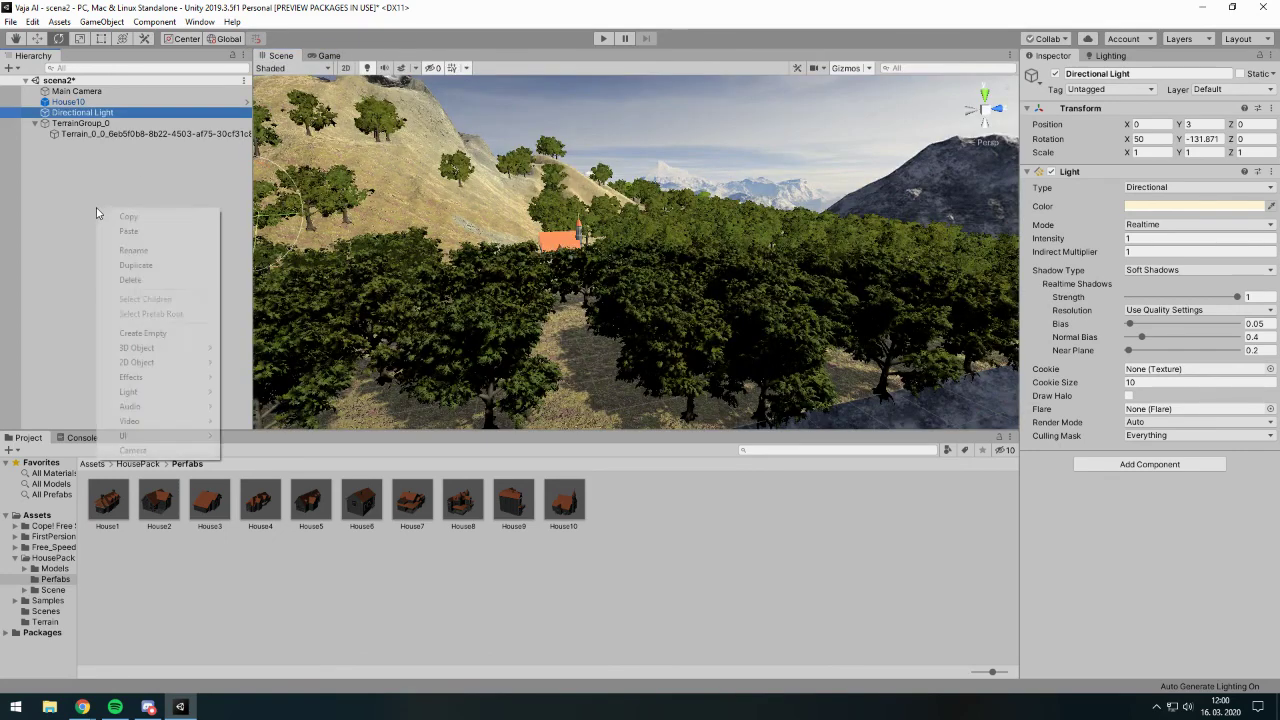
{"action": "mouse_move", "coordinate": [175, 356]}
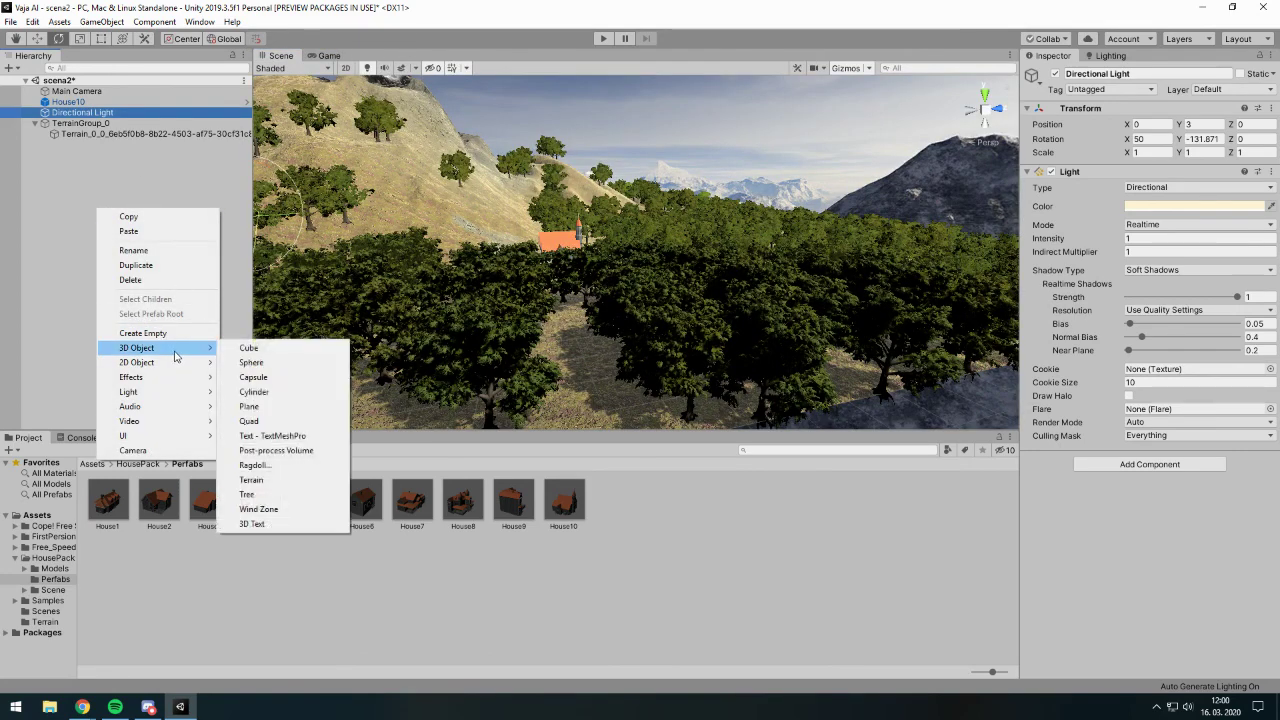
{"action": "left_click", "coordinate": [258, 509]}
- Keep the wind zone Directional and set its Main and Turbulence to 0.2
{"action": "scroll", "coordinate": [390, 304], "scroll_direction": "down", "scroll_amount": 3}
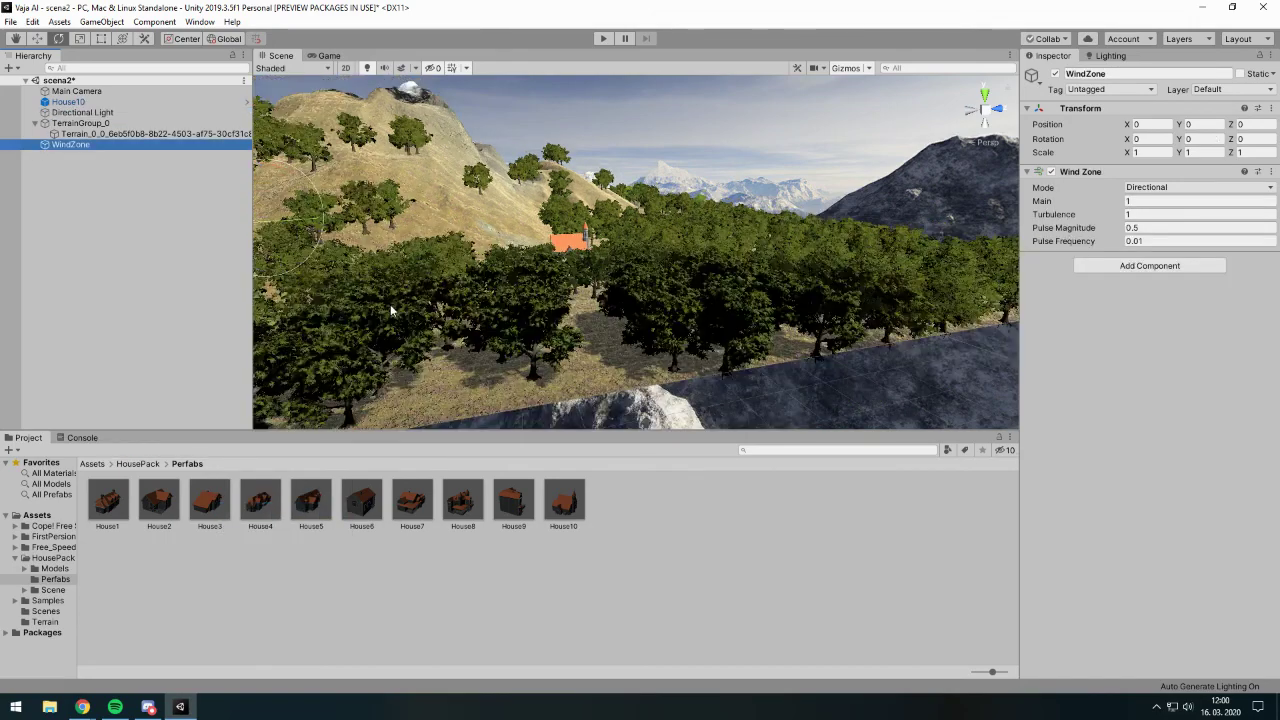
{"action": "scroll", "coordinate": [383, 270], "scroll_direction": "down", "scroll_amount": 3}
{"action": "mouse_move", "coordinate": [383, 270]}
{"action": "middle_mouse_down"}
{"action": "mouse_move", "coordinate": [677, 374]}
{"action": "mouse_move", "coordinate": [586, 301]}
{"action": "middle_mouse_up"}
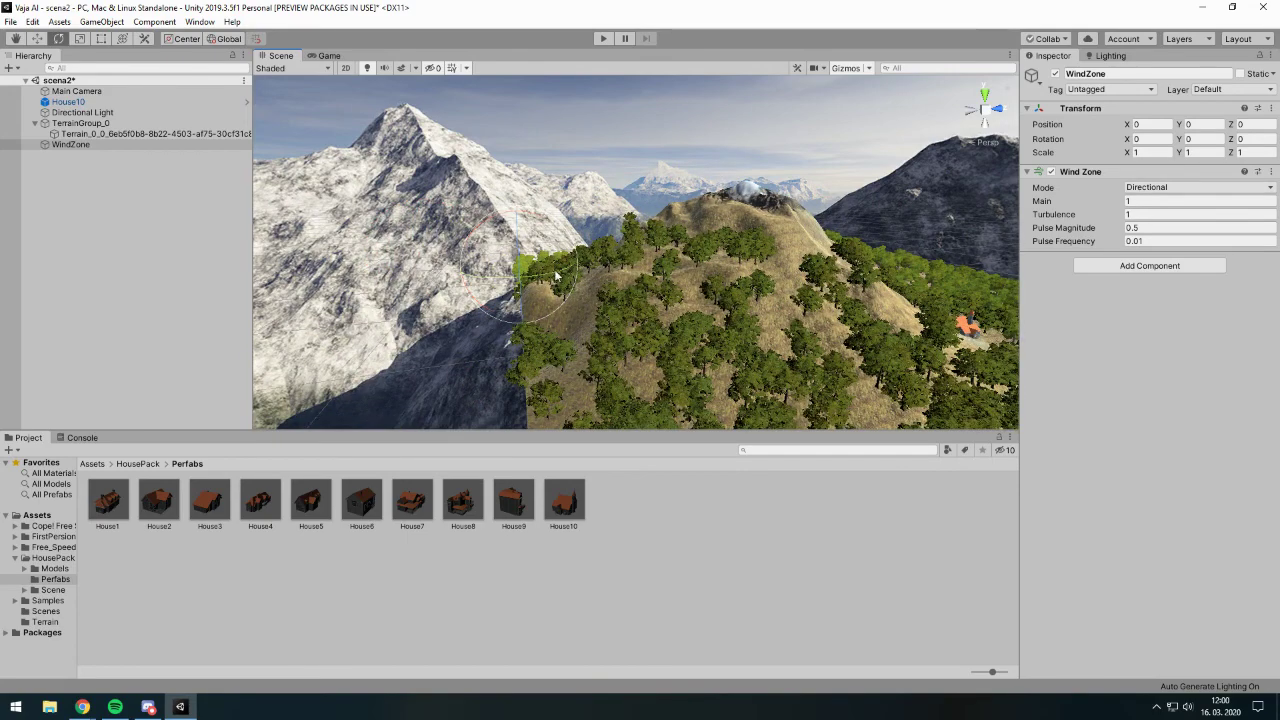
{"action": "right_click_drag", "start_coordinate": [557, 277], "coordinate": [802, 270]}
{"action": "left_click", "coordinate": [1196, 187]}
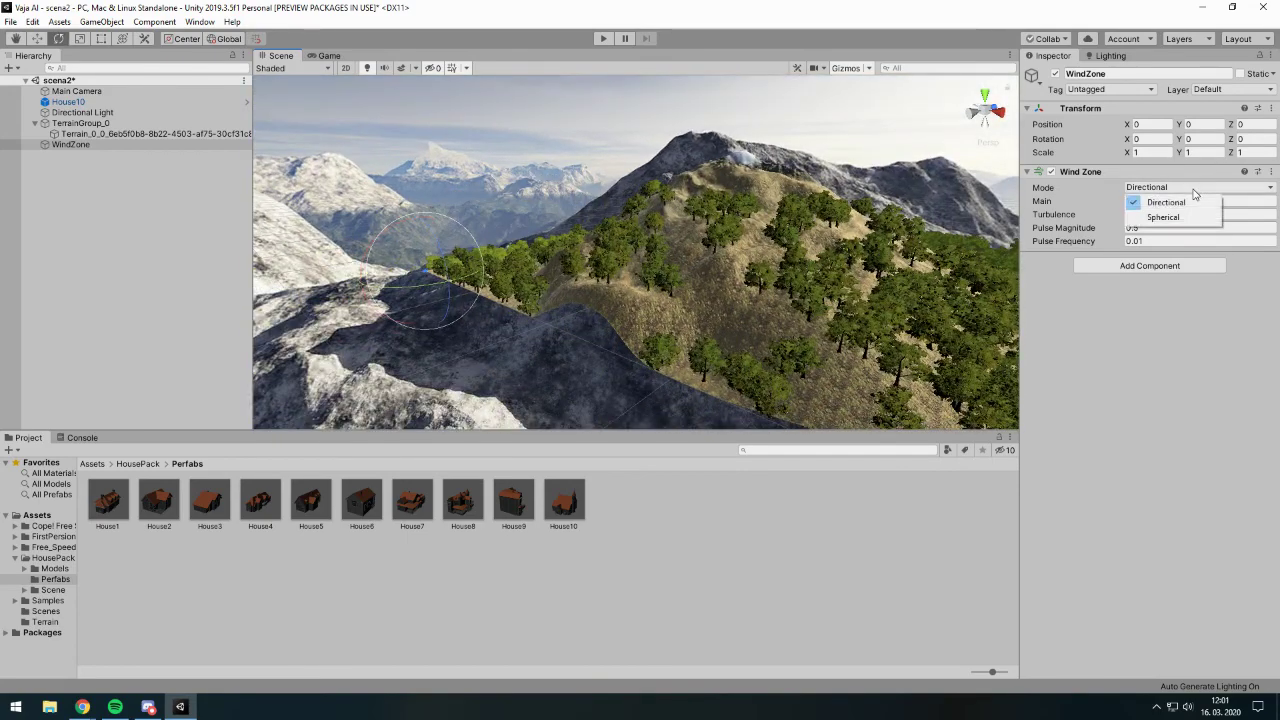
{"action": "left_click", "coordinate": [1179, 197]}
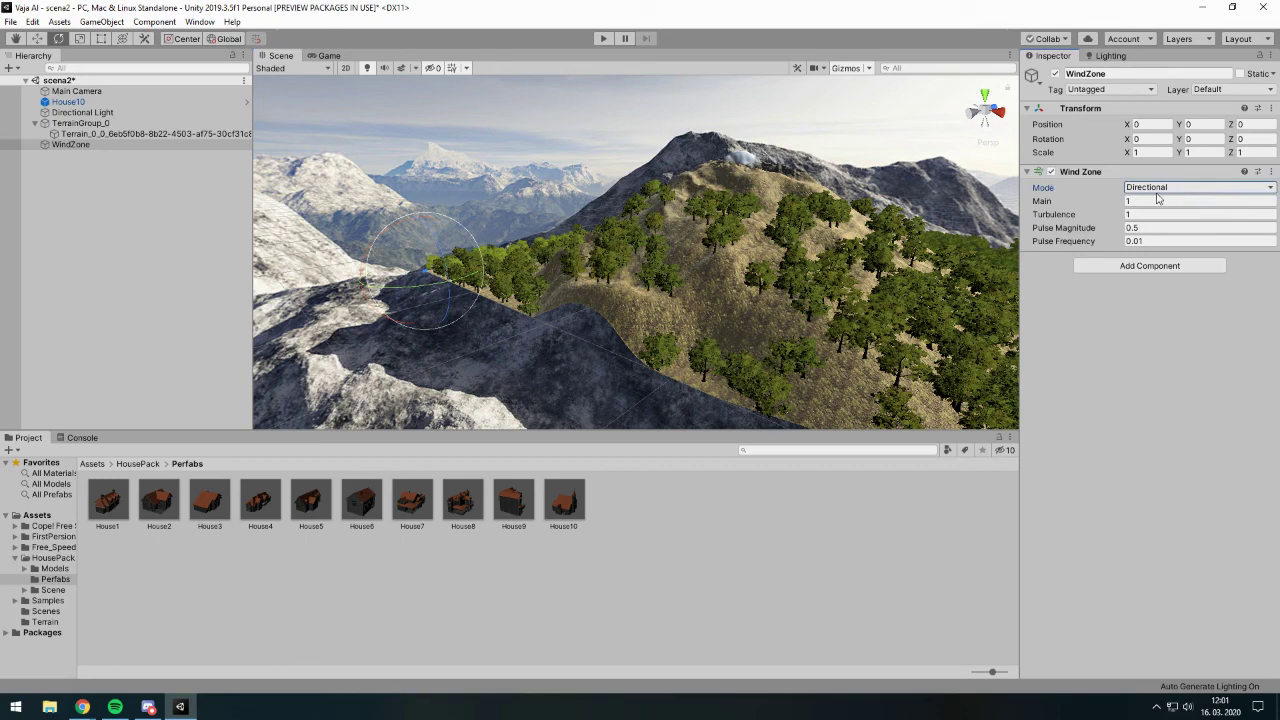
{"action": "mouse_move", "coordinate": [871, 240]}
{"action": "left_mouse_down", "text": "alt"}
{"action": "mouse_move", "coordinate": [732, 290]}
{"action": "mouse_move", "coordinate": [760, 290]}
{"action": "left_mouse_up", "text": "alt"}
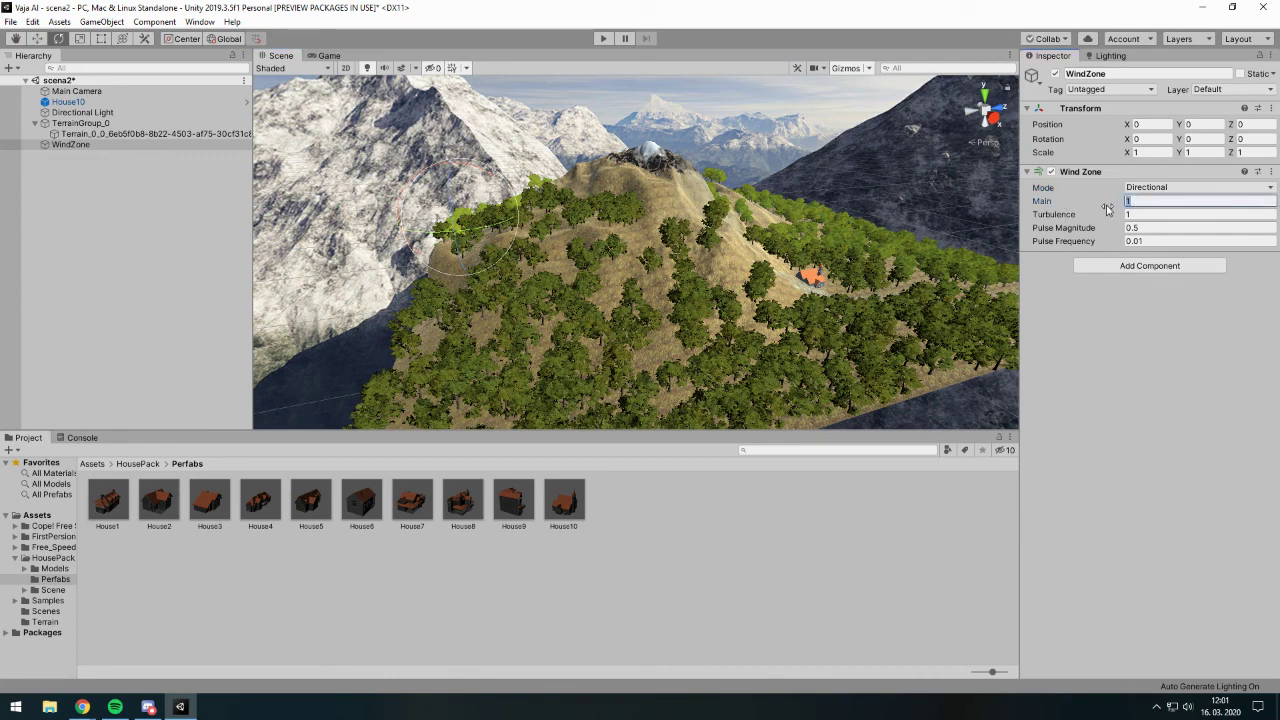
{"action": "type", "text": "2"}
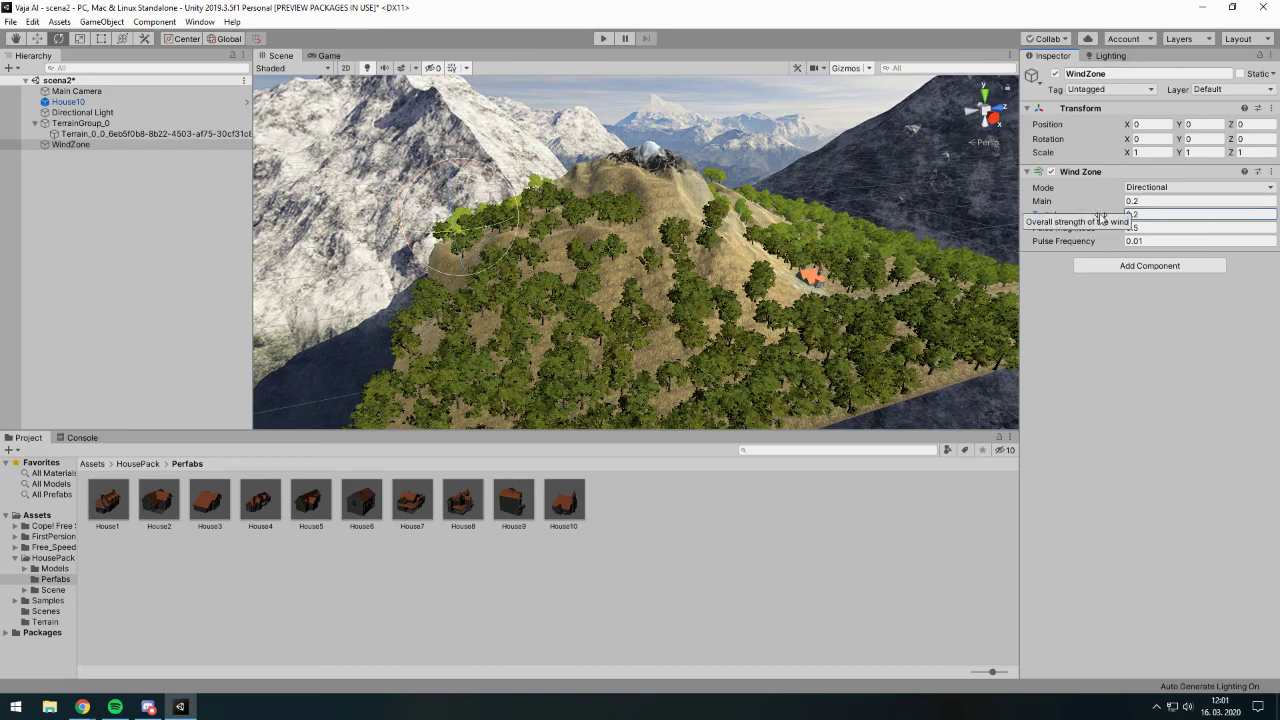
- Fly around the hill to frame the house and trees in view
{"action": "right_click_drag", "start_coordinate": [881, 233], "coordinate": [816, 241]}
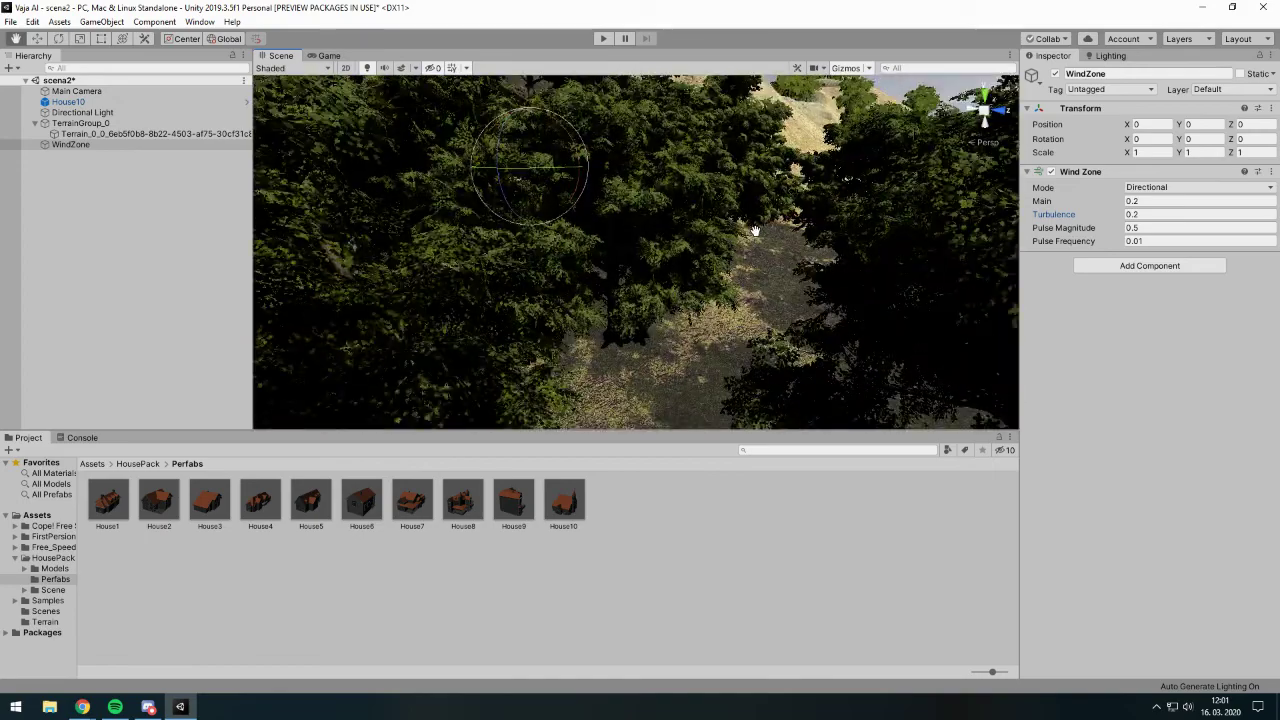
{"action": "right_click_drag", "start_coordinate": [816, 241], "coordinate": [742, 238]}
{"action": "scroll", "coordinate": [742, 238], "scroll_direction": "down", "scroll_amount": 3}
{"action": "scroll", "coordinate": [740, 237], "scroll_direction": "down", "scroll_amount": 3}
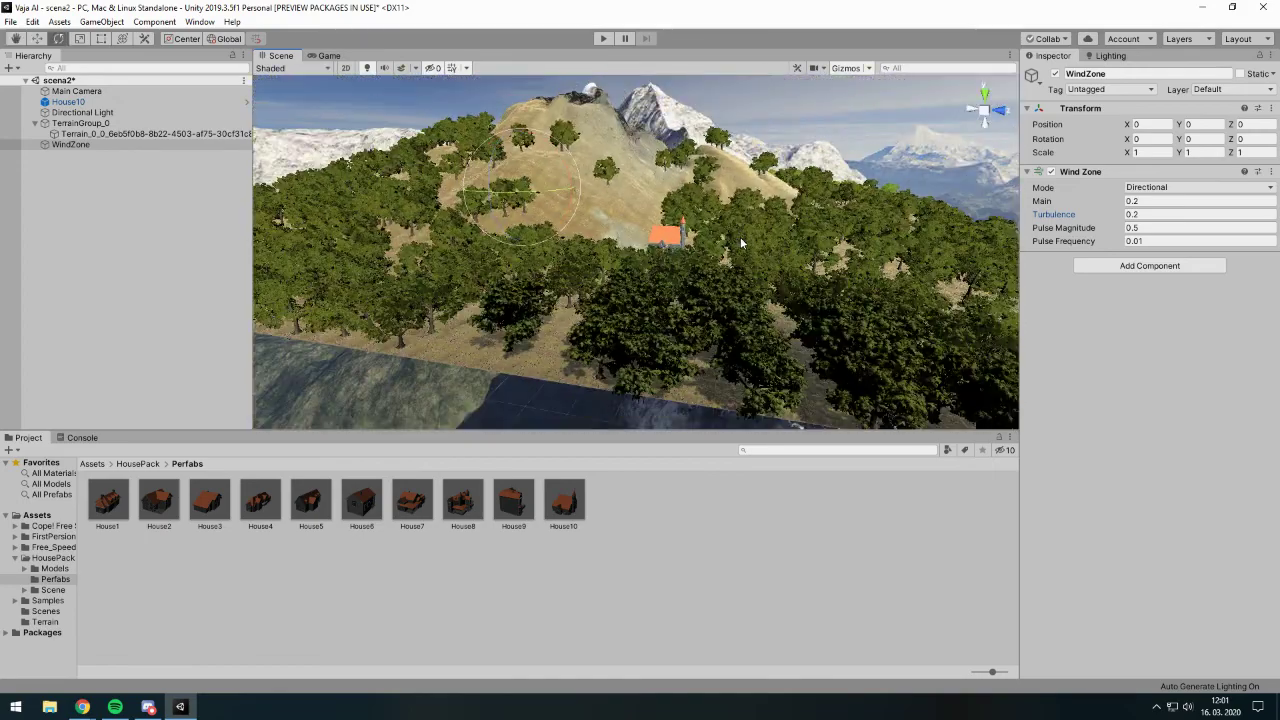
{"action": "left_click_drag", "start_coordinate": [740, 237], "coordinate": [790, 221]}
{"action": "middle_click_drag", "start_coordinate": [790, 221], "coordinate": [720, 238]}
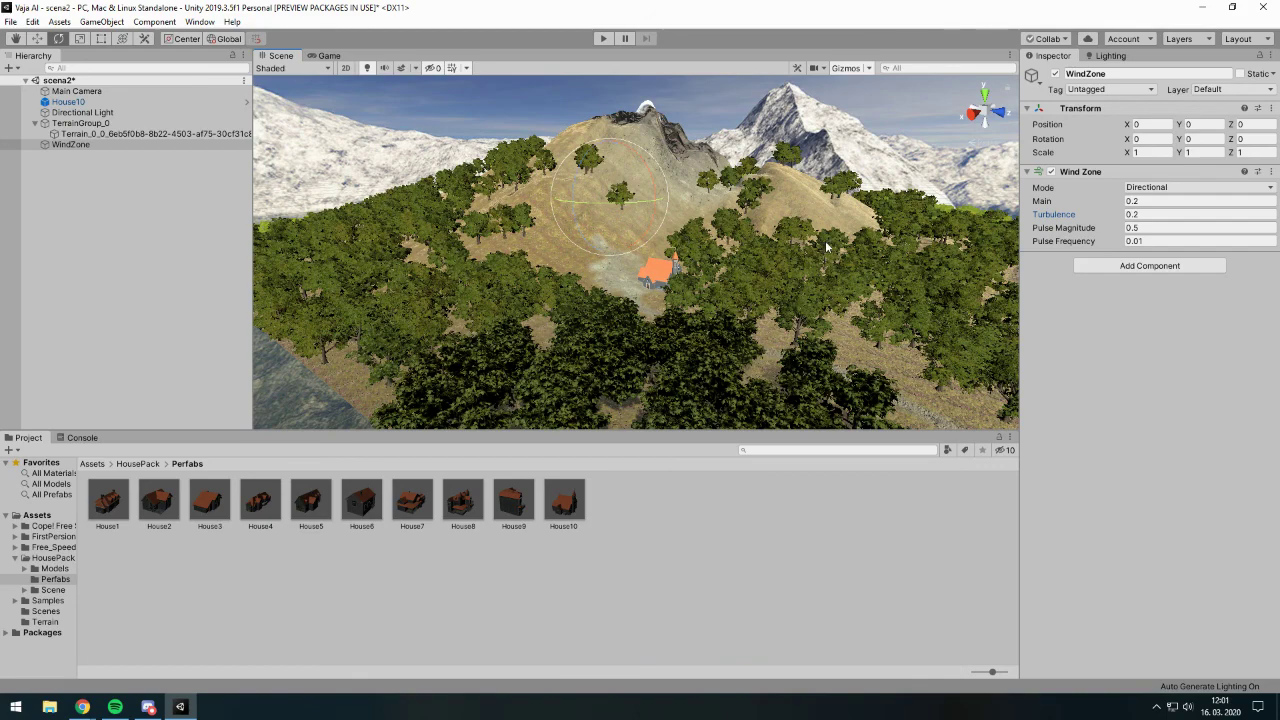
{"action": "middle_click_drag", "start_coordinate": [668, 284], "coordinate": [657, 280]}
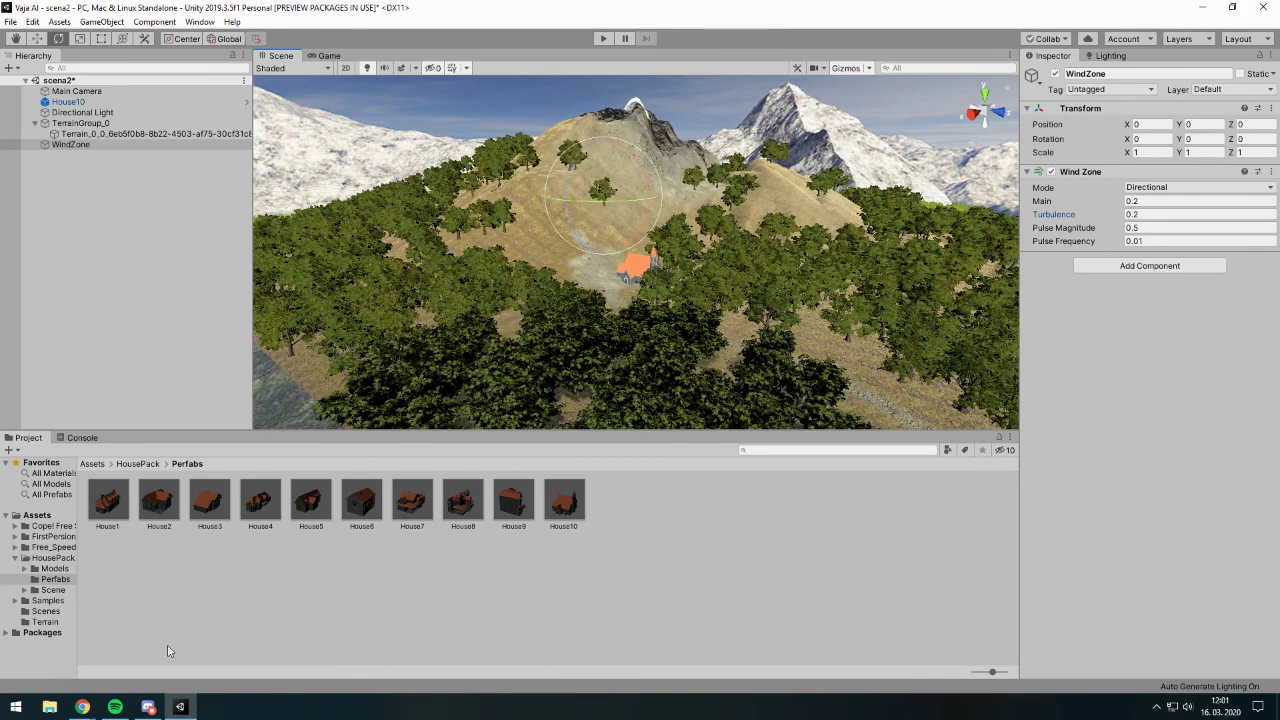
- Drag the FirstPerson-AIO controller from FirstPerson AIO Pack into the scene and frame it
{"action": "left_click", "coordinate": [93, 464]}
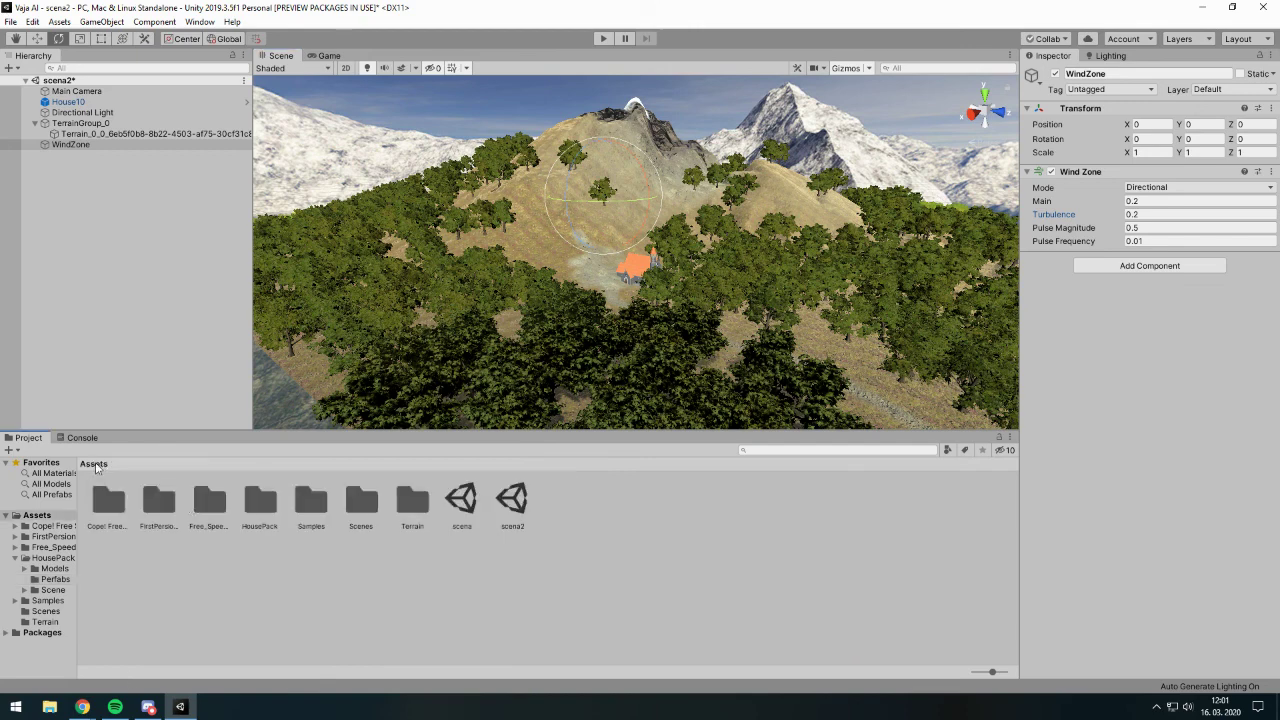
{"action": "double_click", "coordinate": [160, 502]}
{"action": "double_click", "coordinate": [160, 506]}
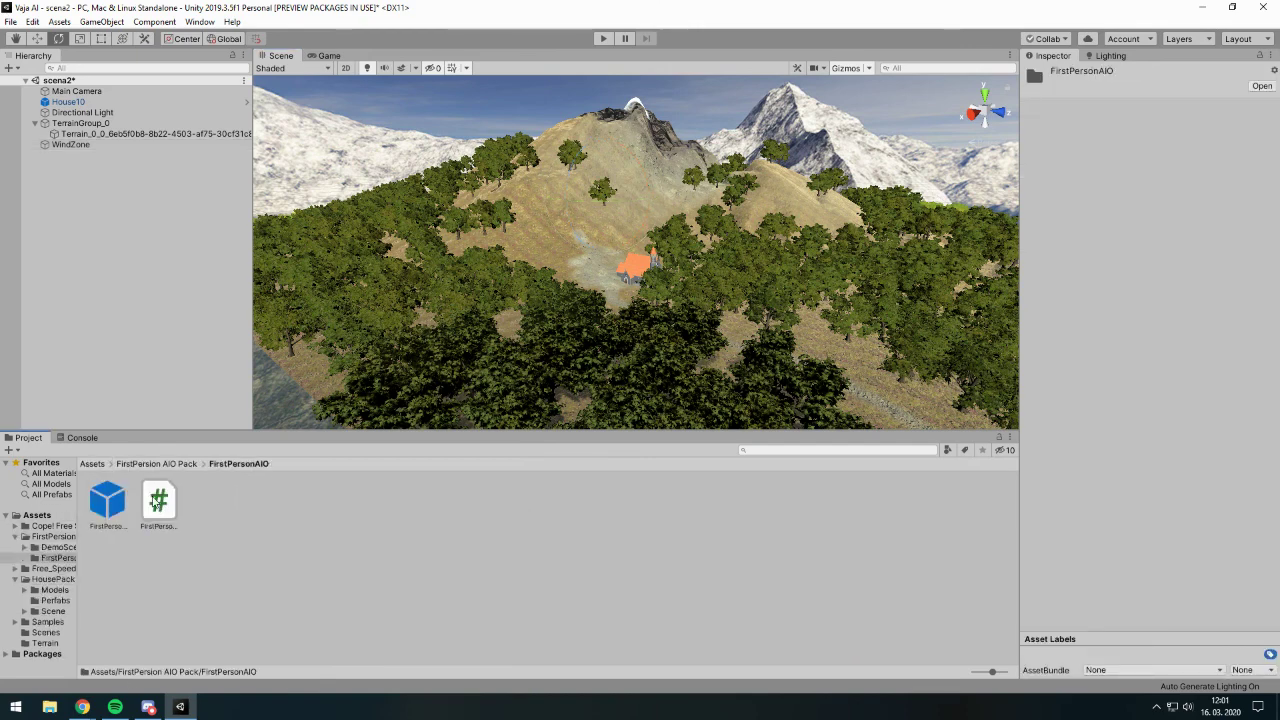
{"action": "left_click_drag", "start_coordinate": [166, 289], "coordinate": [137, 265]}
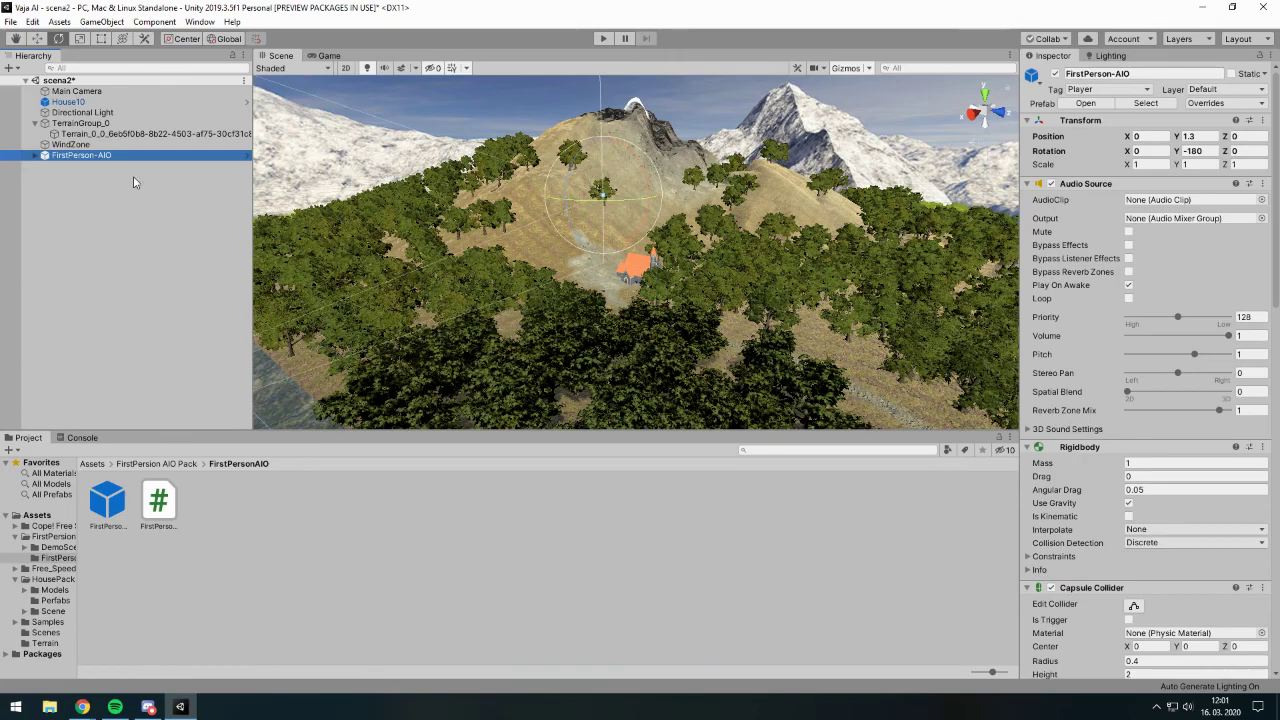
{"action": "double_click", "coordinate": [85, 155]}
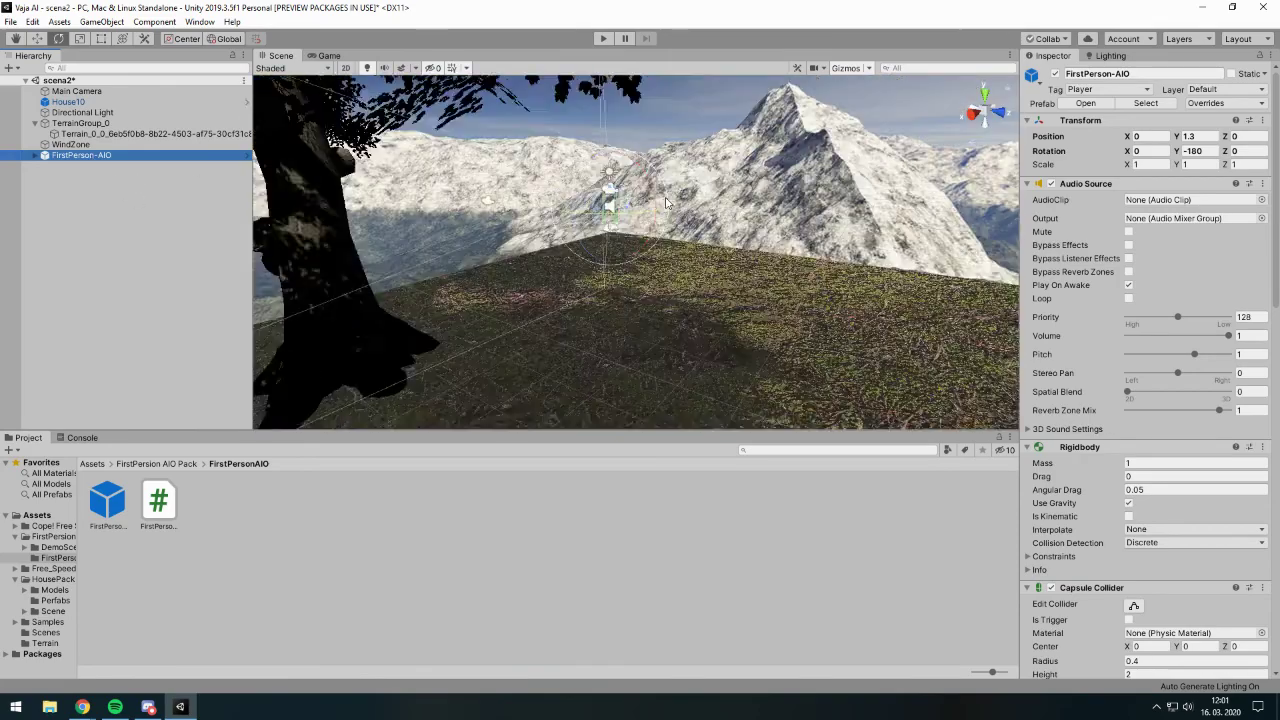
- Push the first-person controller 3.79 along Z with the Move tool
{"action": "left_click_drag", "start_coordinate": [755, 275], "coordinate": [689, 263], "text": "alt"}
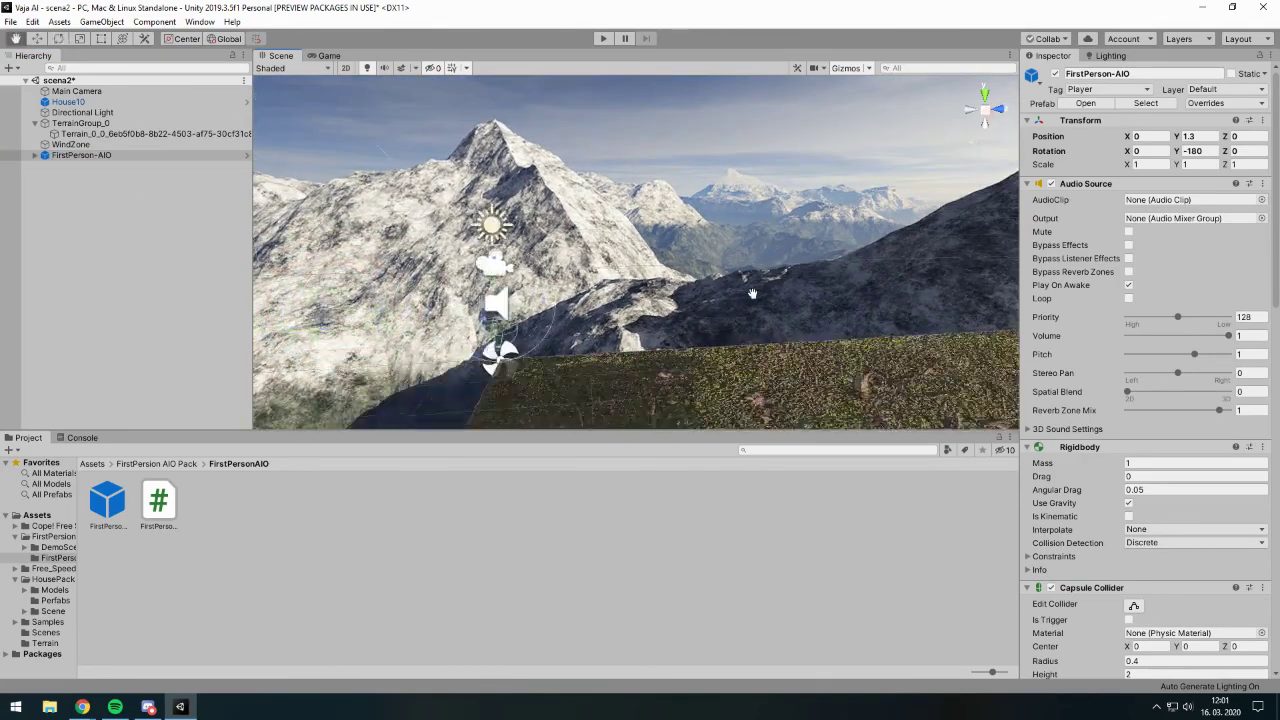
{"action": "left_click_drag", "start_coordinate": [610, 312], "coordinate": [776, 153]}
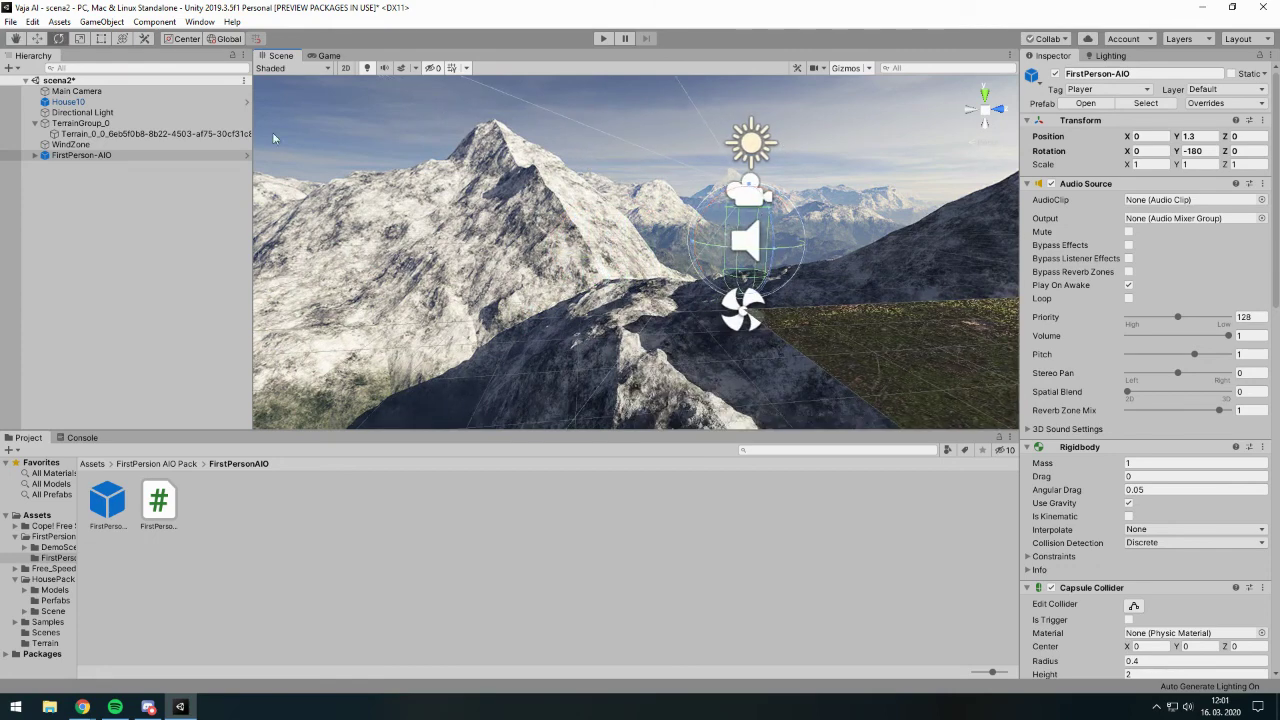
{"action": "key", "text": "w"}
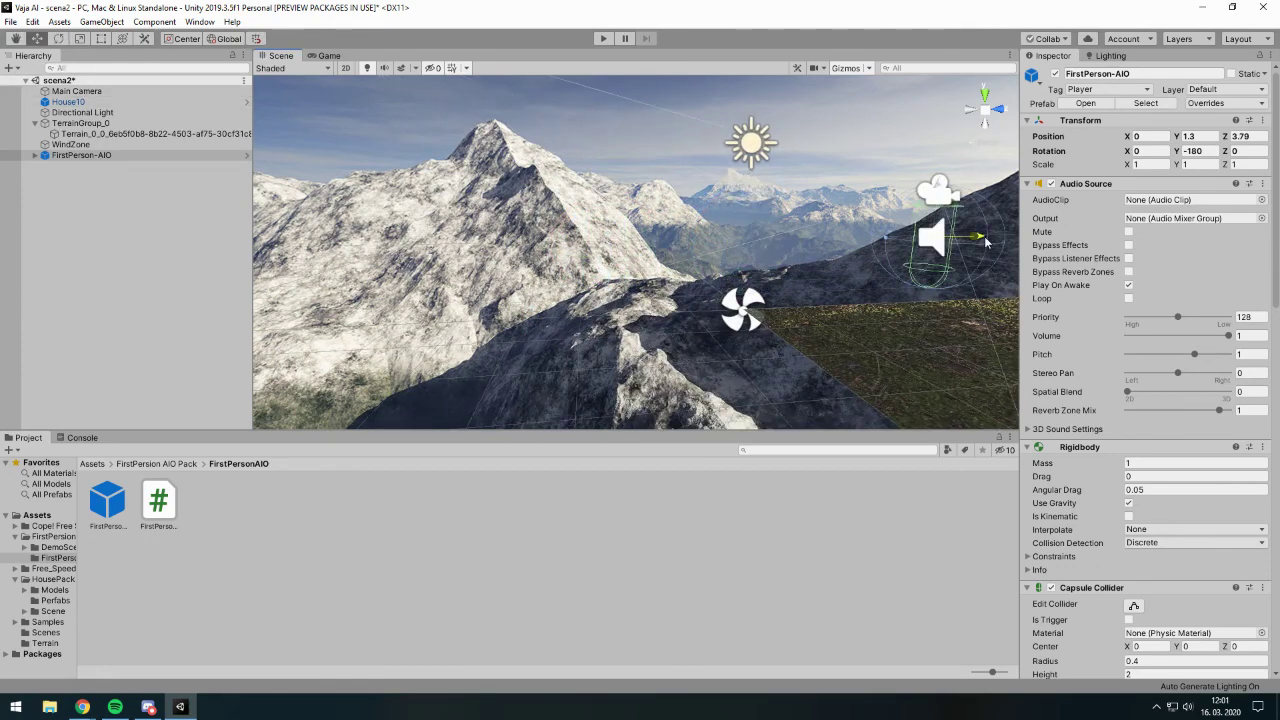
{"action": "left_click_drag", "start_coordinate": [790, 241], "coordinate": [958, 266]}
{"action": "key", "text": "f"}
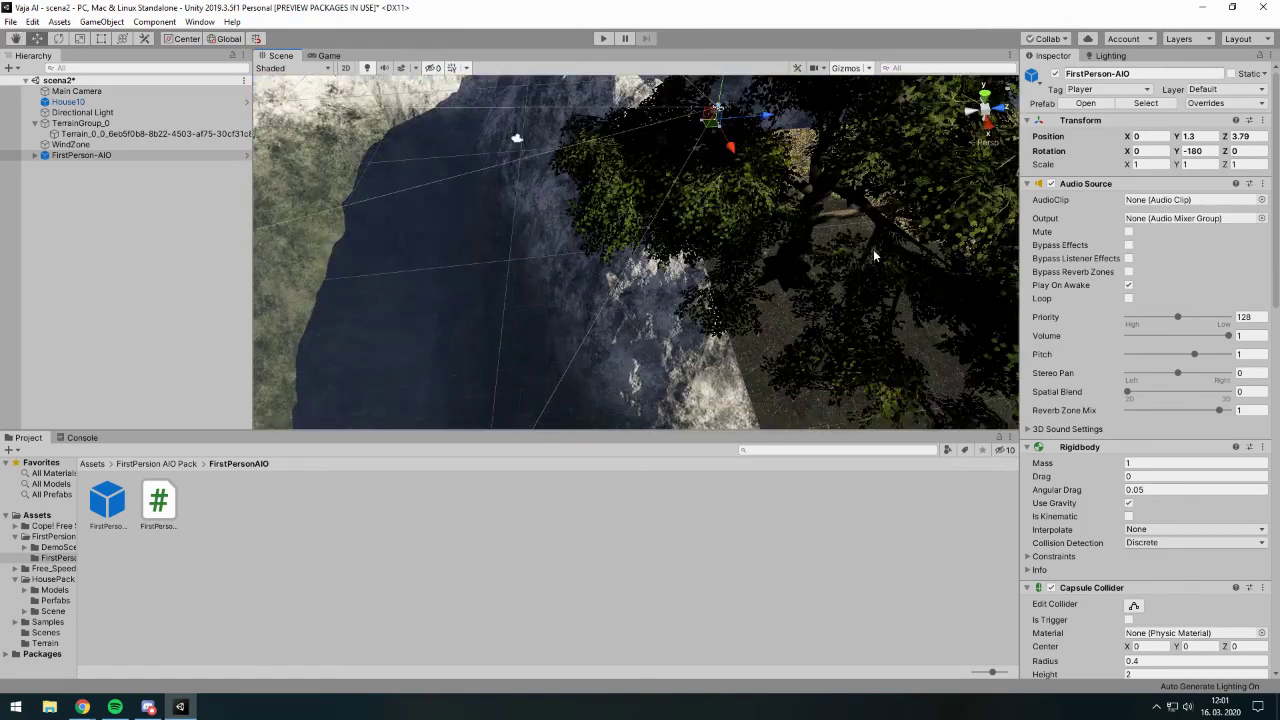
{"action": "middle_click_drag", "start_coordinate": [873, 249], "coordinate": [580, 286]}
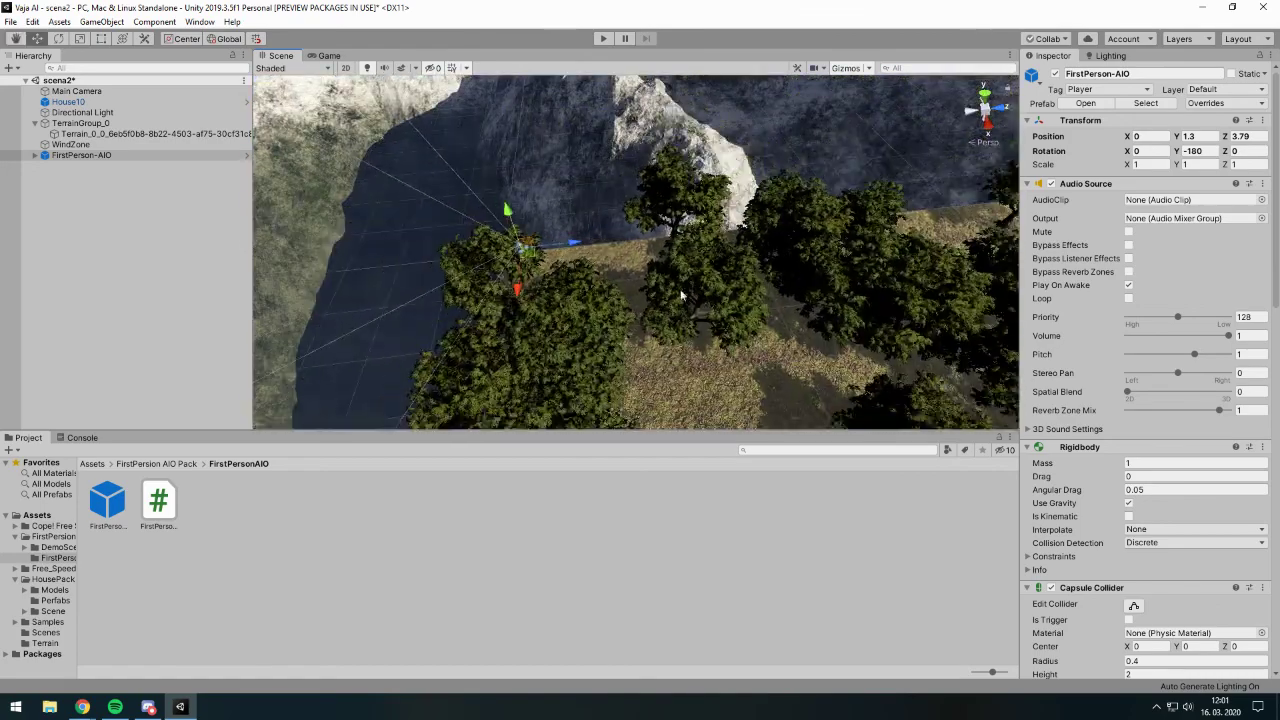
- Place the controller on the terrain at X 440.8, Y 1.3, Z 468.6 and frame it
{"action": "scroll", "coordinate": [580, 286], "scroll_direction": "down", "scroll_amount": 3}
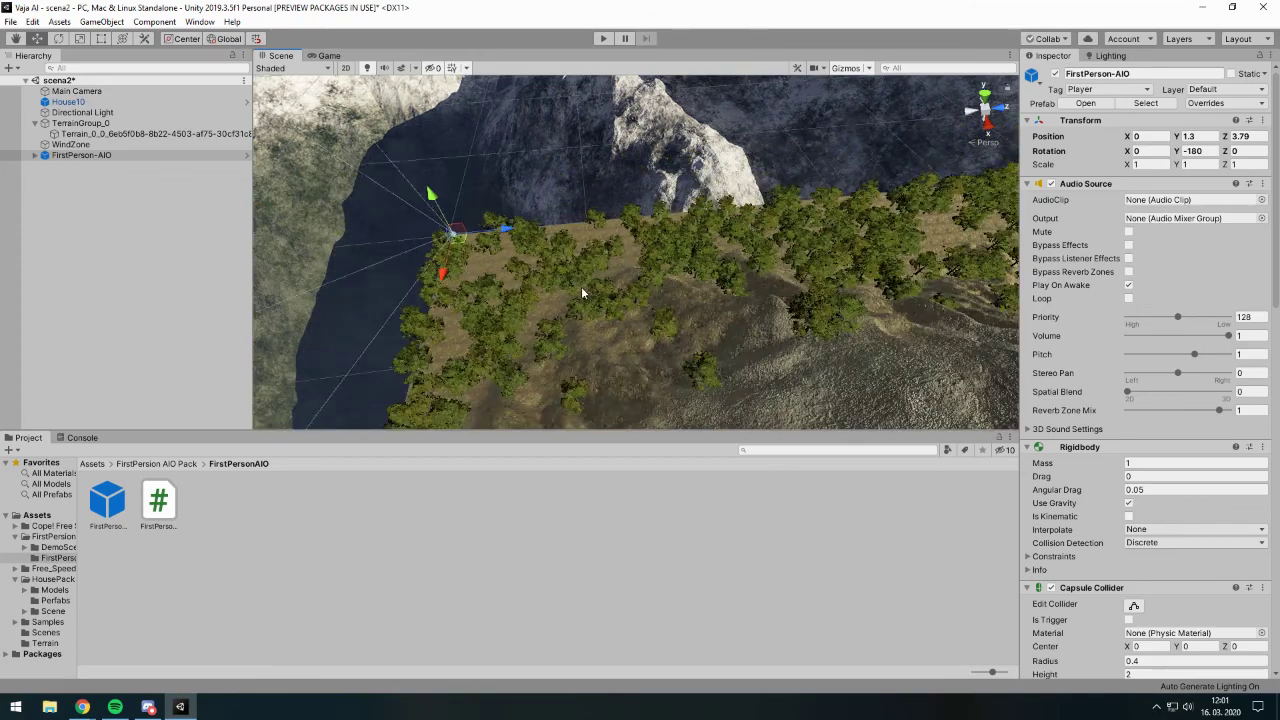
{"action": "scroll", "coordinate": [590, 288], "scroll_direction": "down", "scroll_amount": 3}
{"action": "scroll", "coordinate": [600, 290], "scroll_direction": "down", "scroll_amount": 3}
{"action": "scroll", "coordinate": [611, 292], "scroll_direction": "down", "scroll_amount": 3}
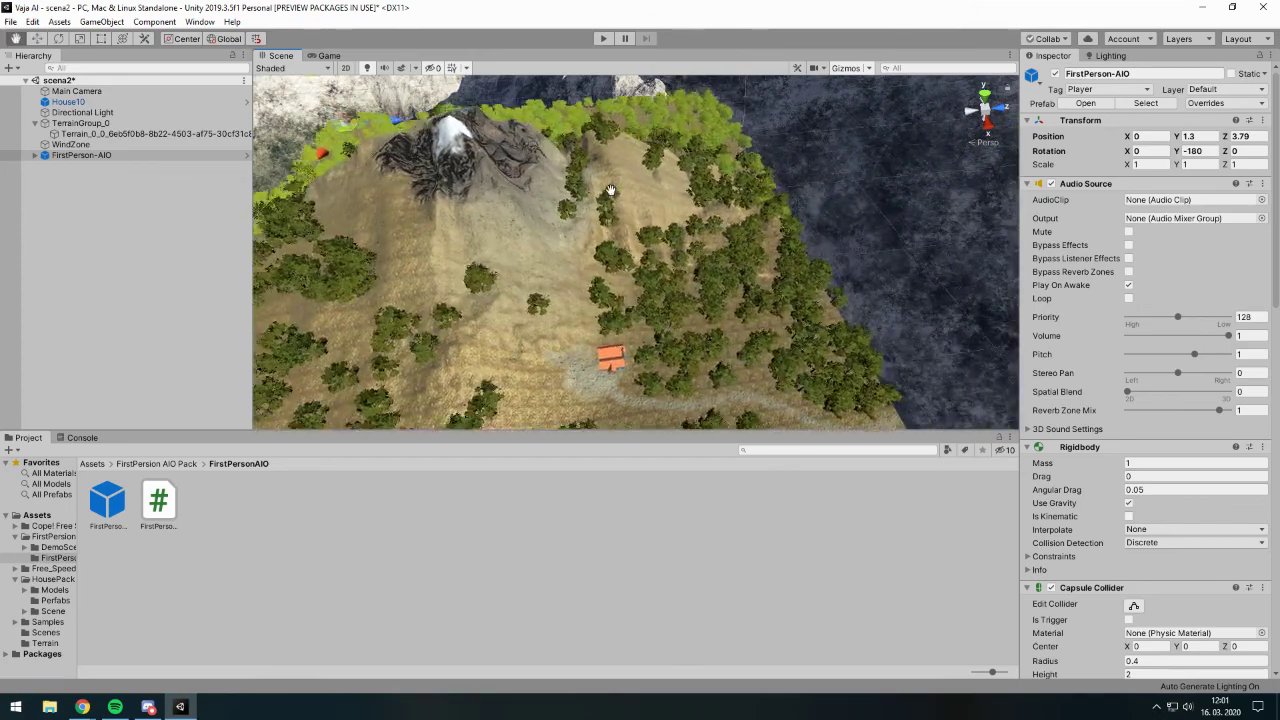
{"action": "middle_click_drag", "start_coordinate": [611, 292], "coordinate": [404, 179]}
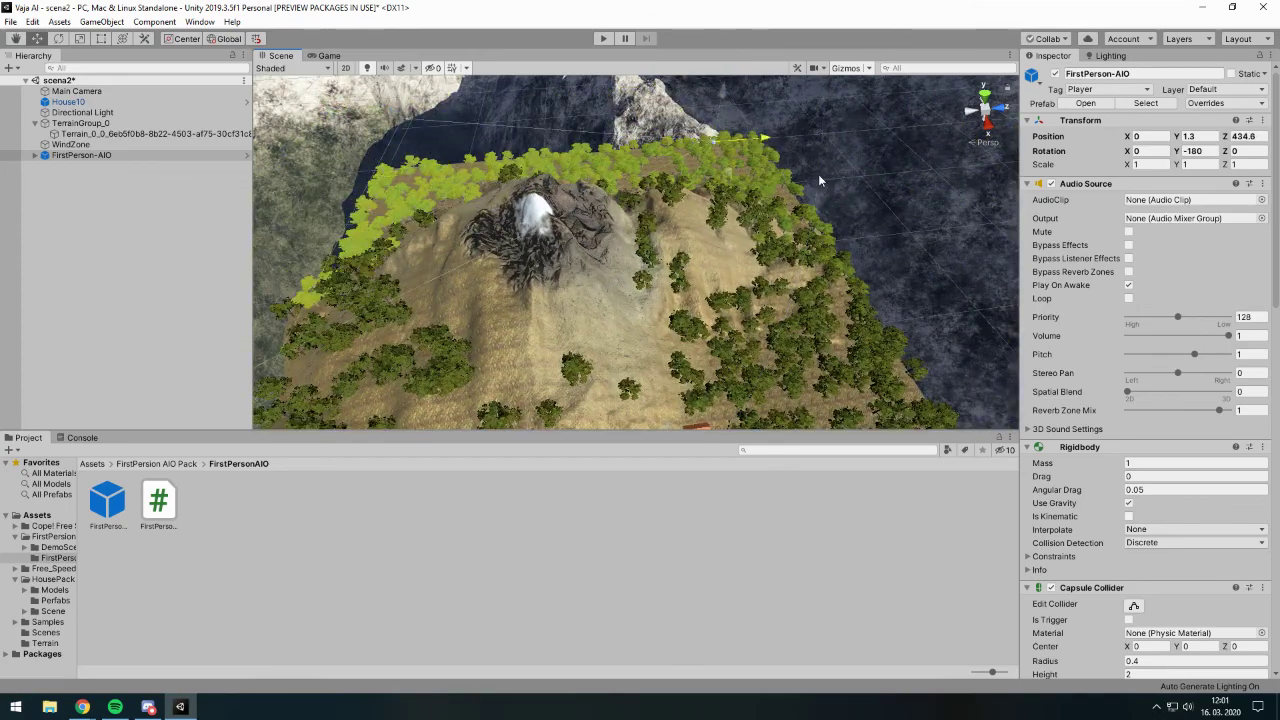
{"action": "mouse_move", "coordinate": [848, 344]}
{"action": "middle_mouse_down"}
{"action": "mouse_move", "coordinate": [824, 314]}
{"action": "mouse_move", "coordinate": [716, 391]}
{"action": "middle_mouse_up"}
{"action": "left_click_drag", "start_coordinate": [712, 410], "coordinate": [664, 295]}
{"action": "key", "text": "f"}
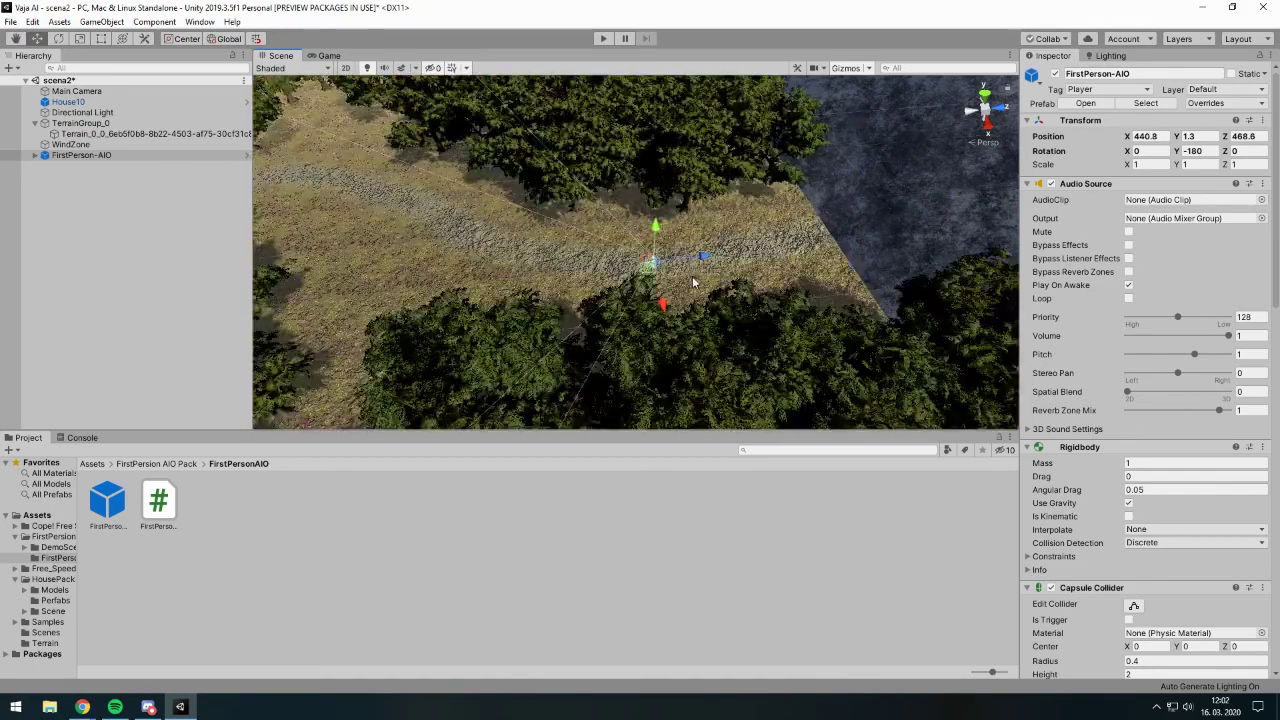
{"action": "scroll", "coordinate": [774, 250], "scroll_direction": "down", "scroll_amount": 5}
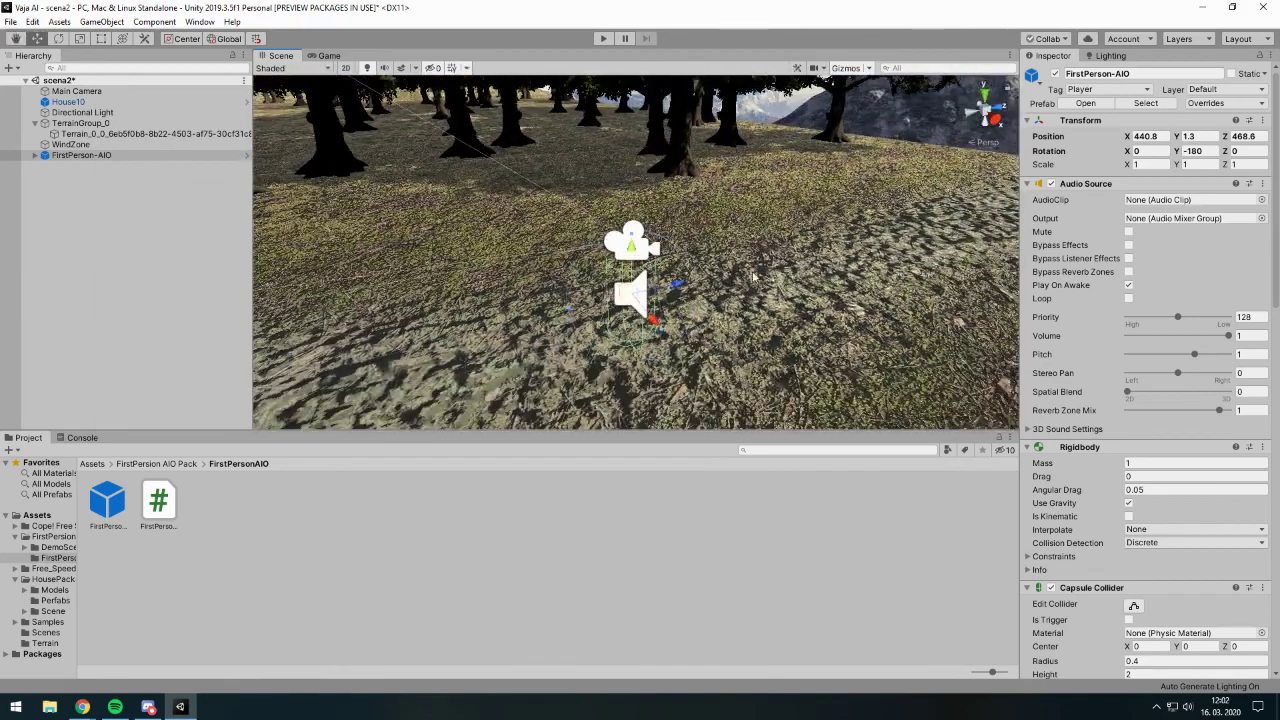
{"action": "scroll", "coordinate": [700, 290], "scroll_direction": "down", "scroll_amount": 5}
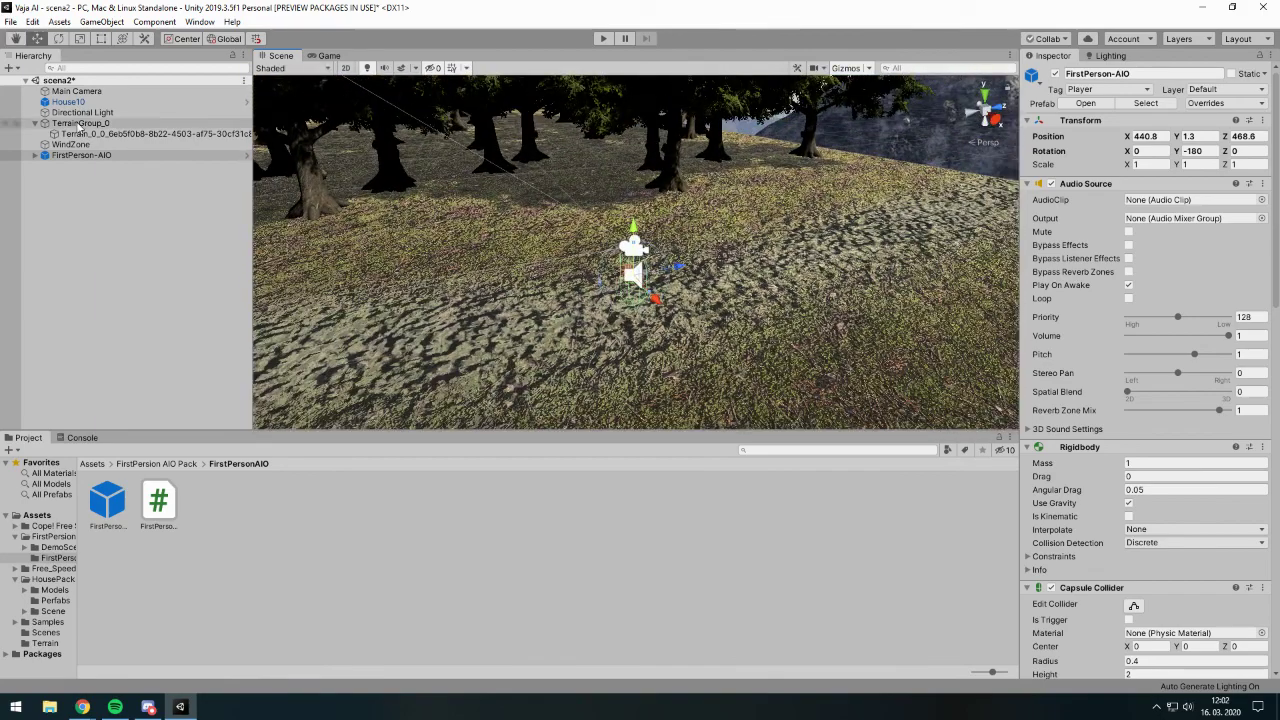
- Inspect the Main Camera and the Player Camera under FirstPerson-AIO > HeadJoint
{"action": "left_click", "coordinate": [80, 95]}
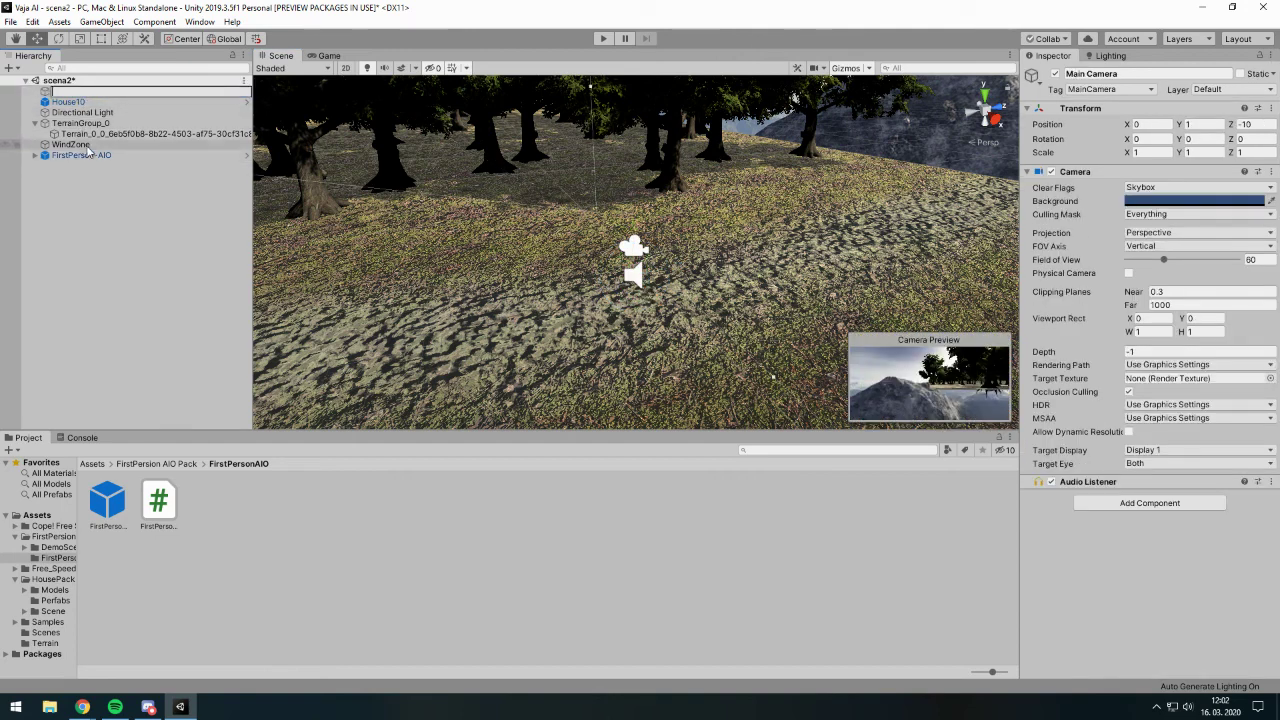
{"action": "left_click", "coordinate": [35, 155]}
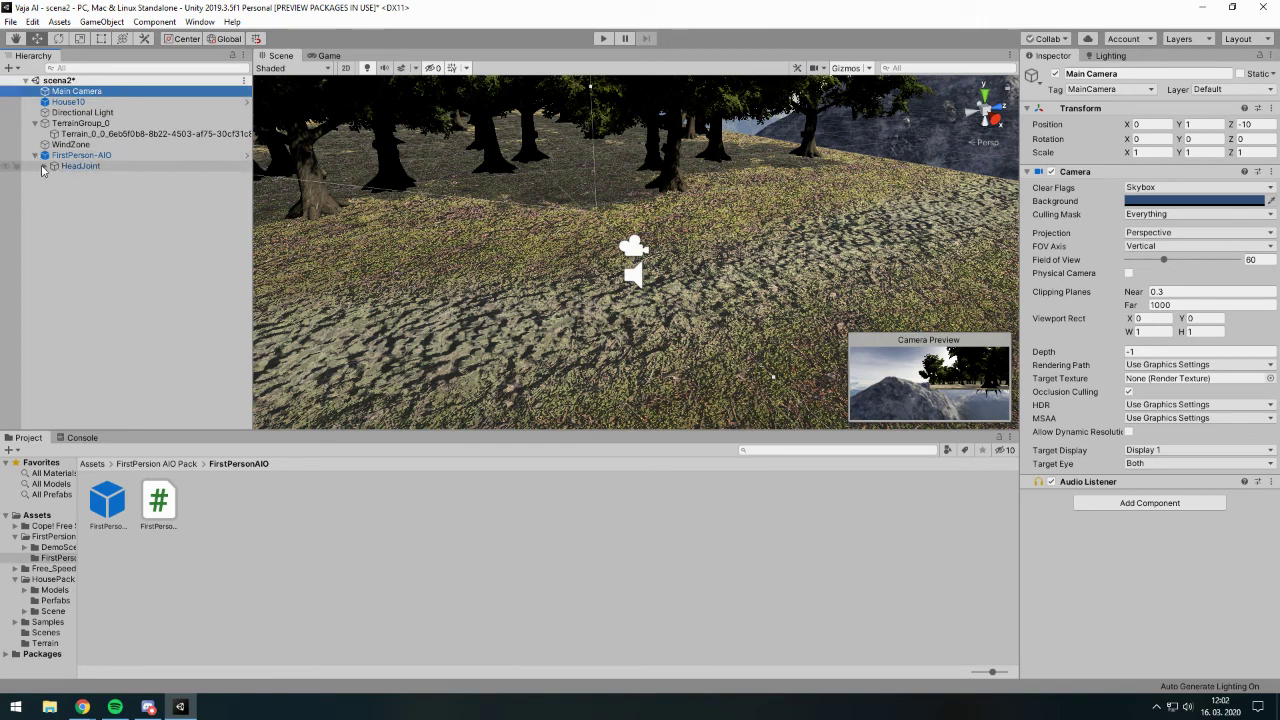
{"action": "left_click", "coordinate": [46, 165]}
{"action": "left_click", "coordinate": [100, 176]}
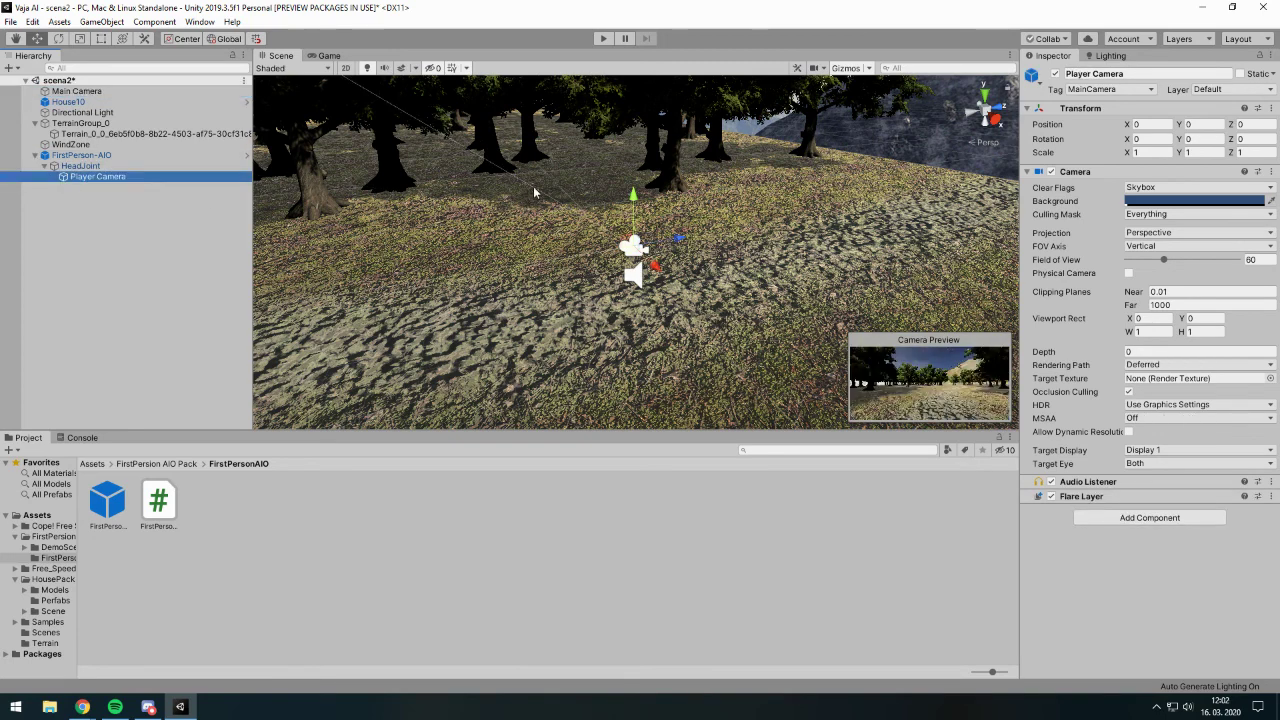
- Enter Play mode and walk the player along the path into the forest
{"action": "left_click", "coordinate": [603, 38]}
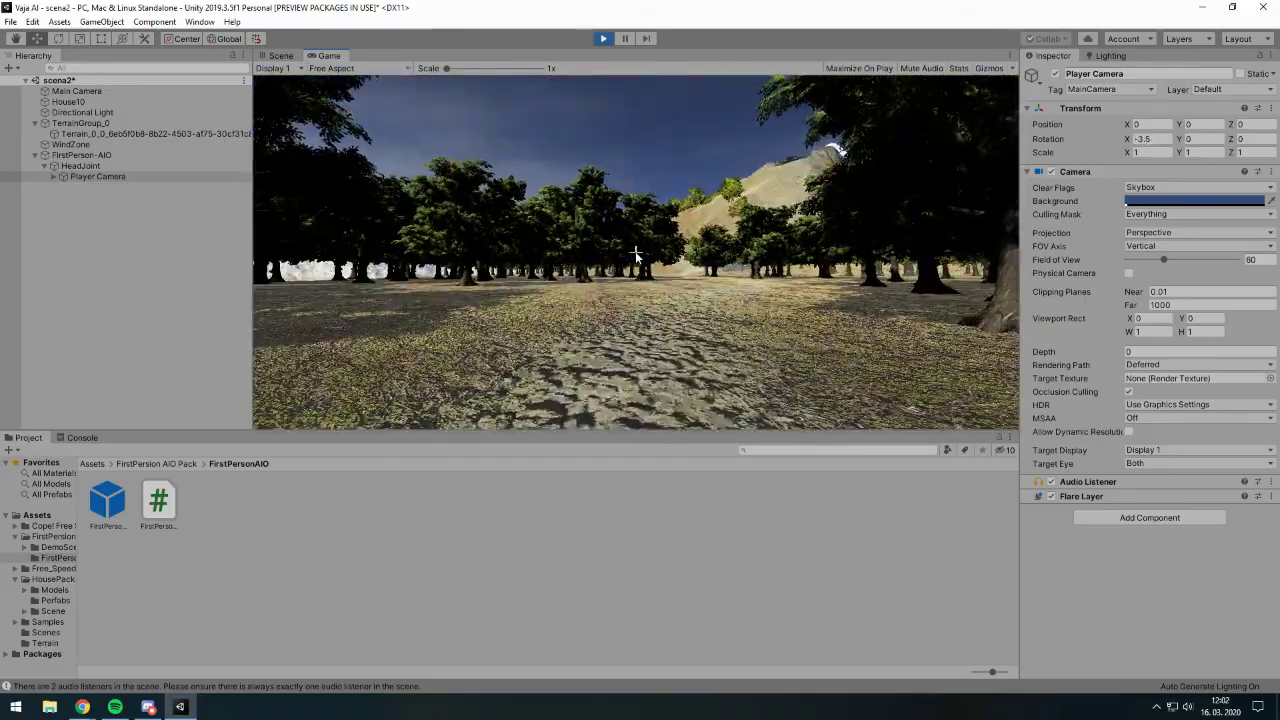
{"action": "key", "text": "shift+w"}
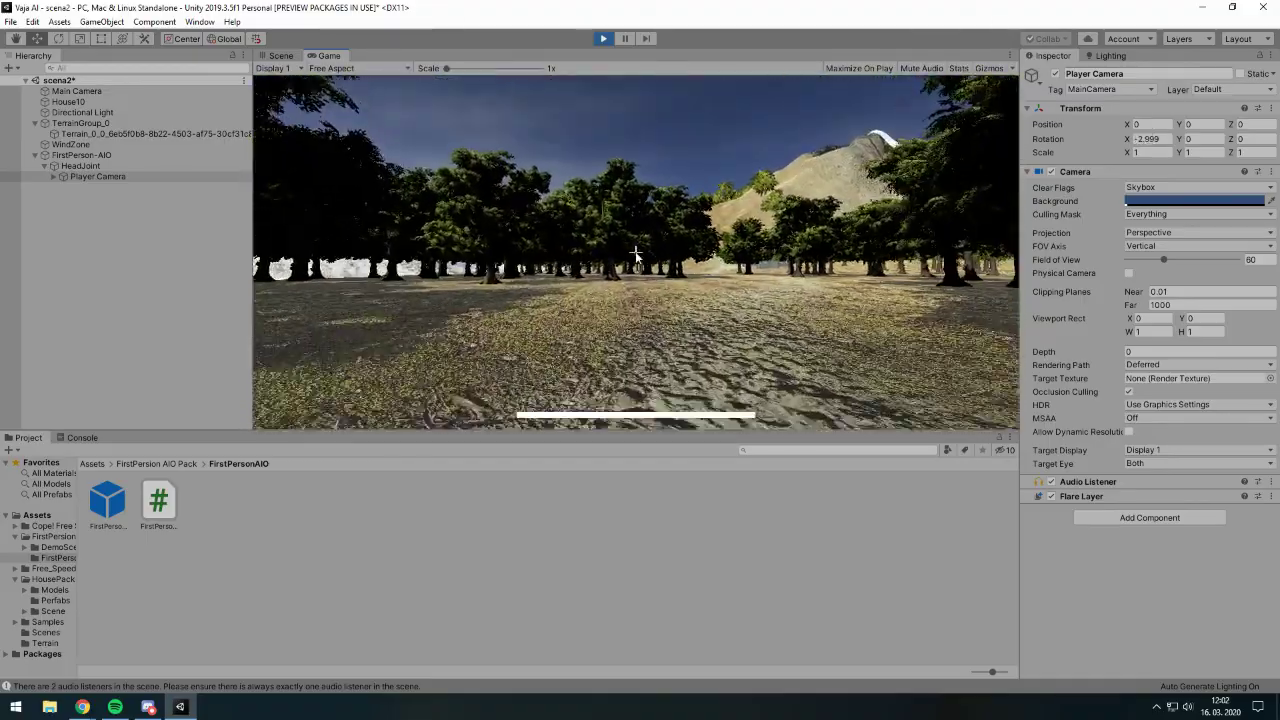
{"action": "key", "text": "w"}
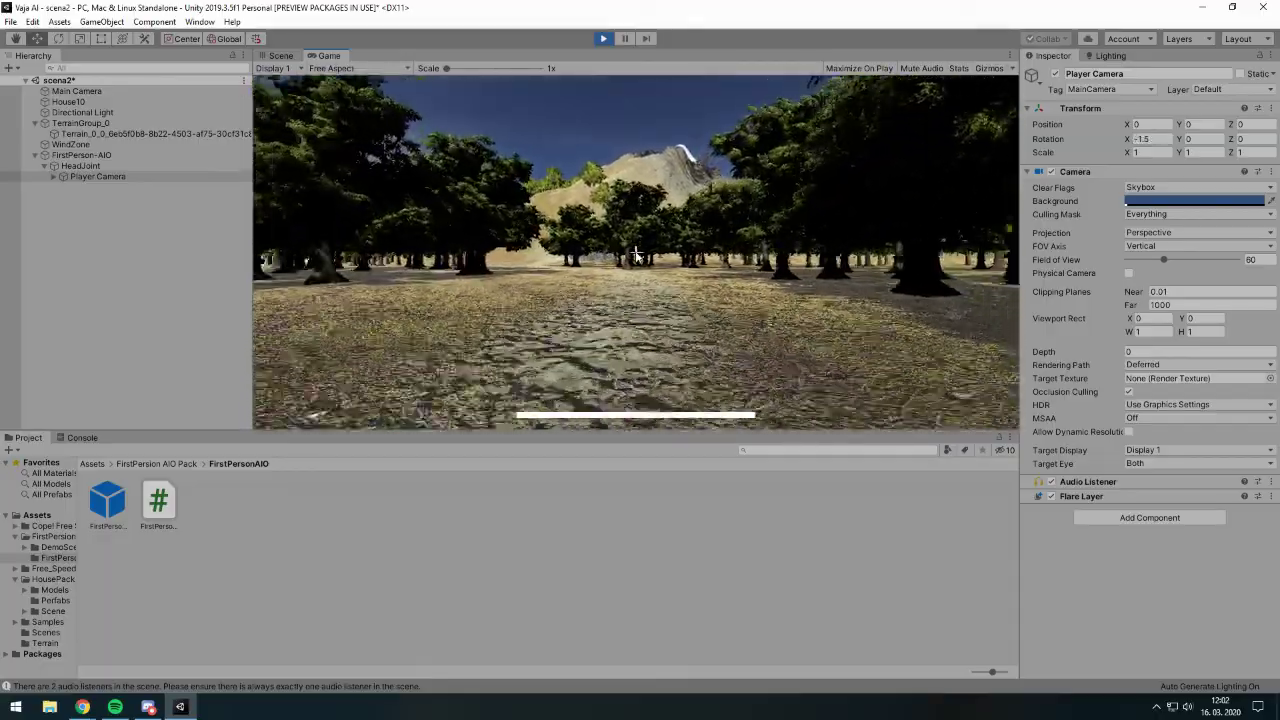
{"action": "key", "text": "w"}
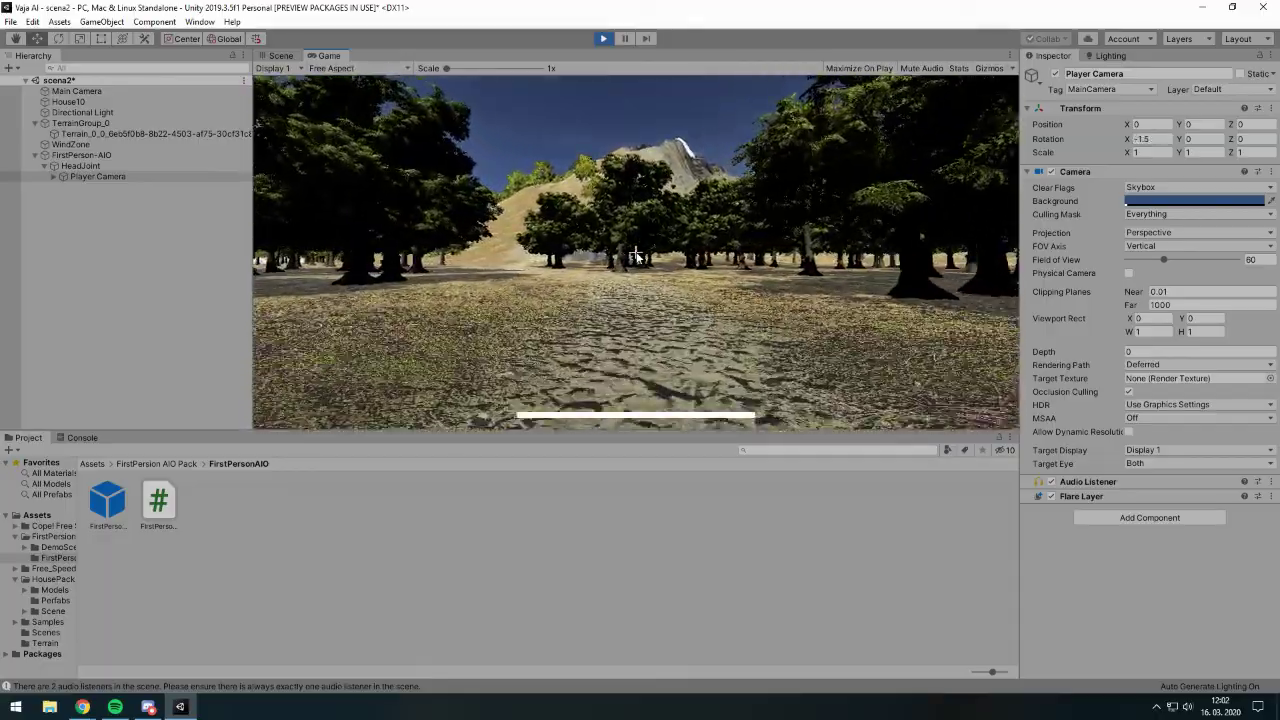
{"action": "key", "text": "w"}
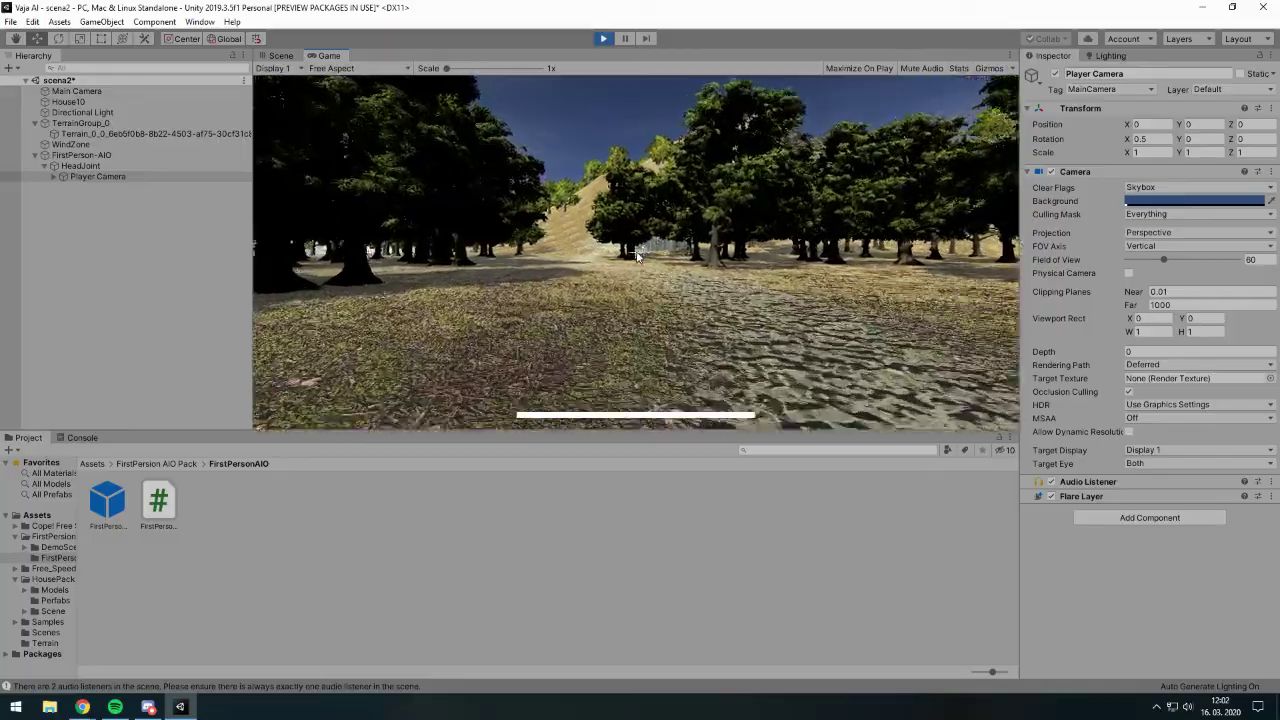
{"action": "key", "text": "w"}
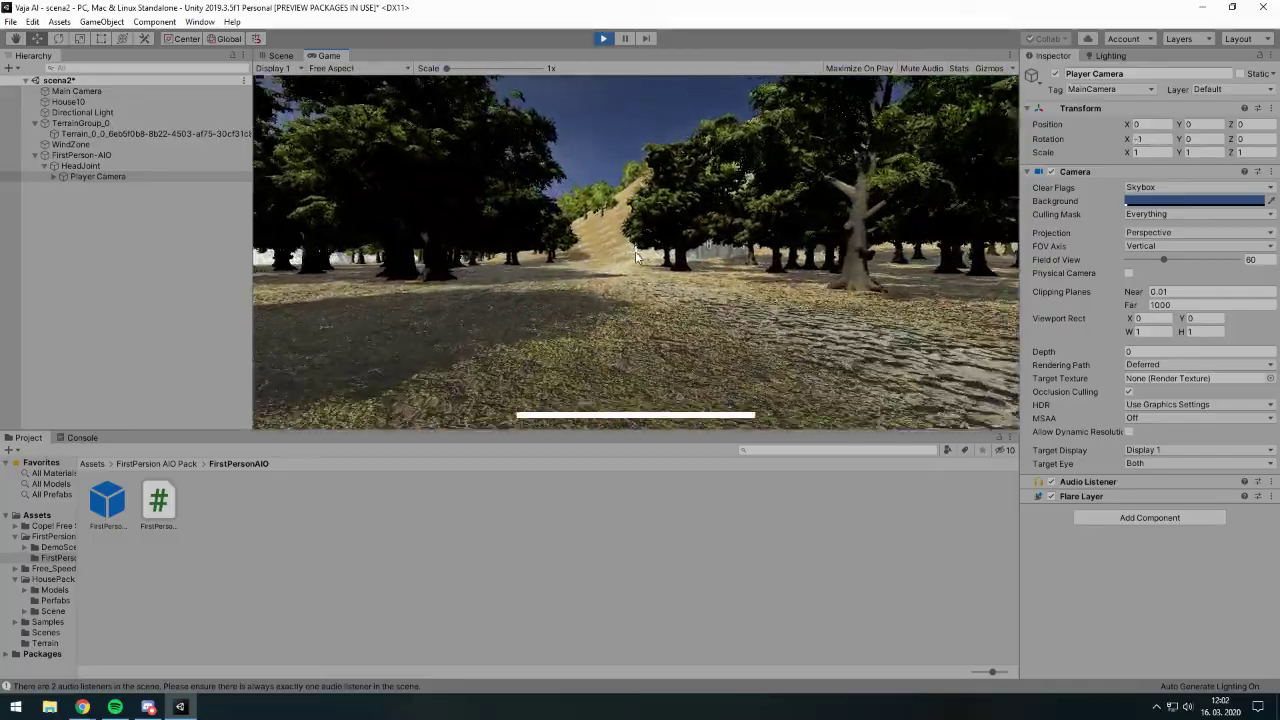
{"action": "key", "text": "w"}
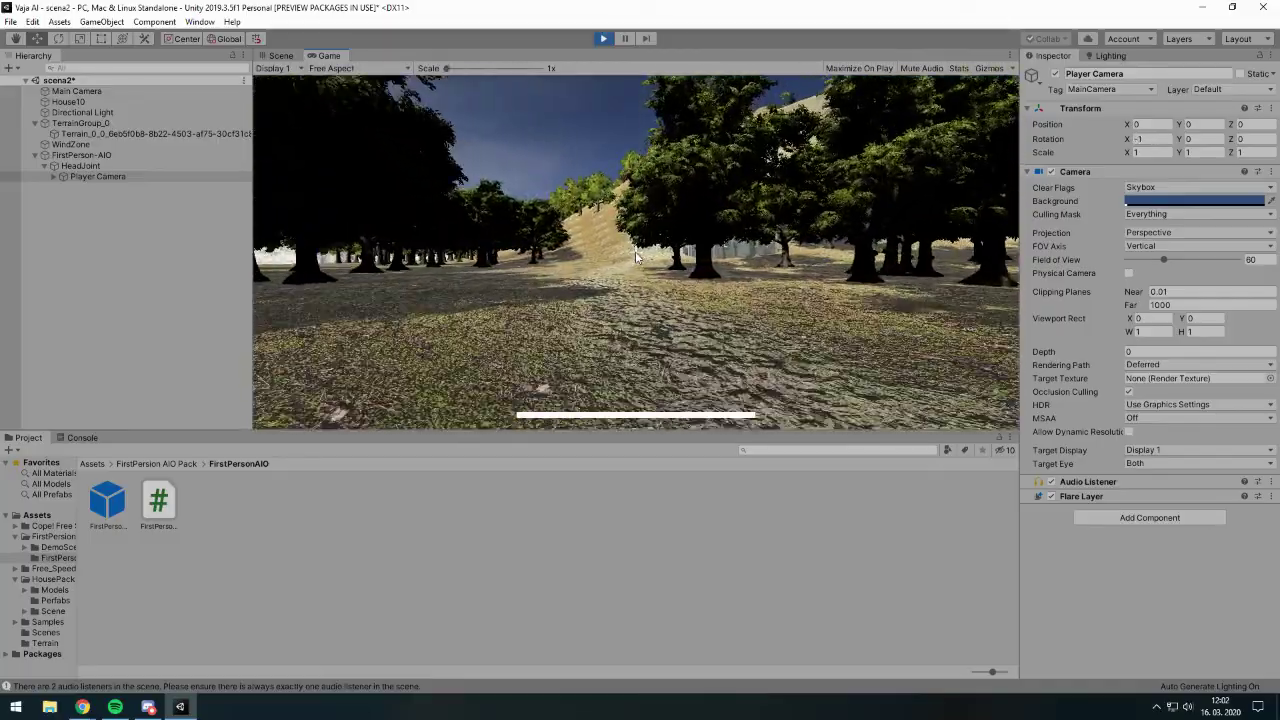
{"action": "key", "text": "w"}
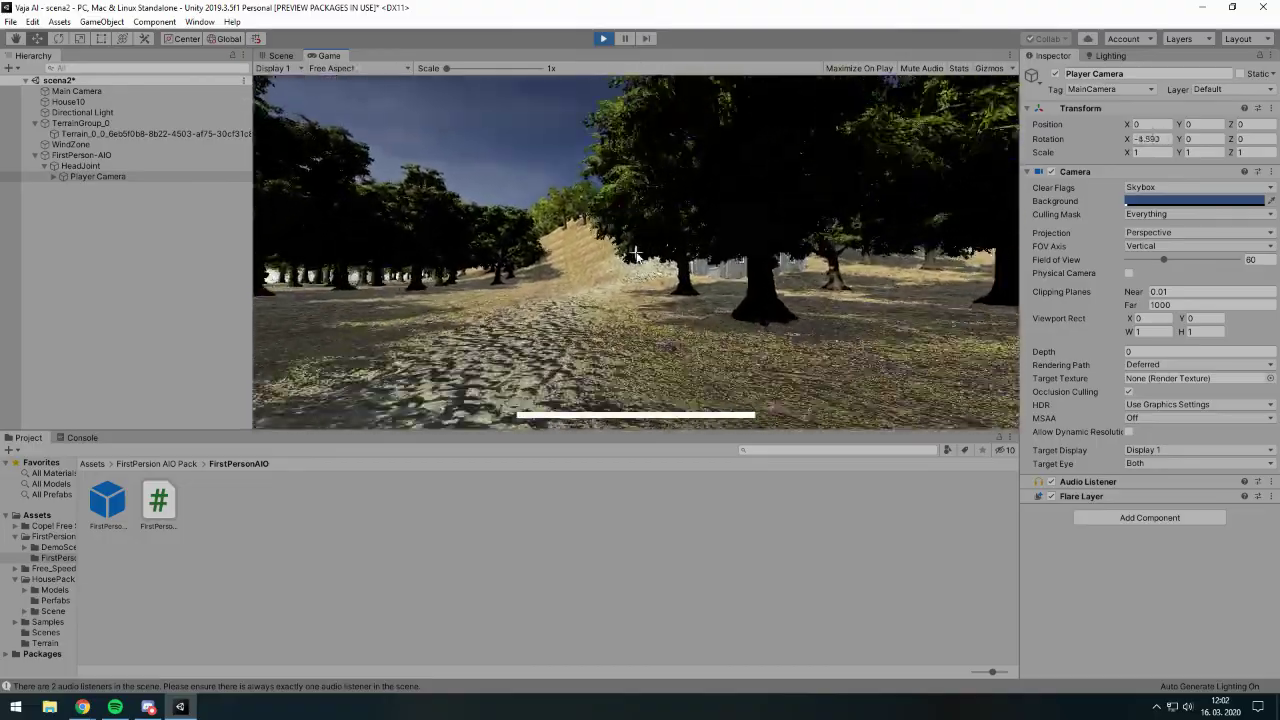
{"action": "key", "text": "w"}
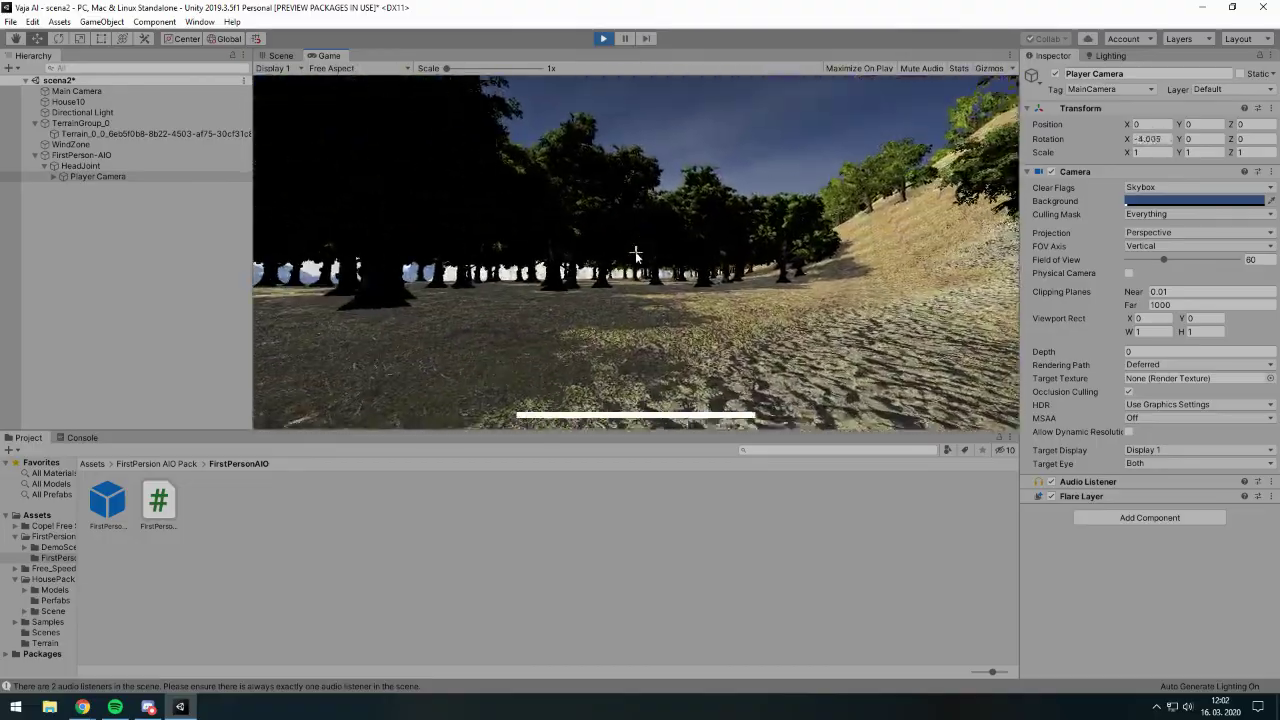
{"action": "key", "text": "w"}
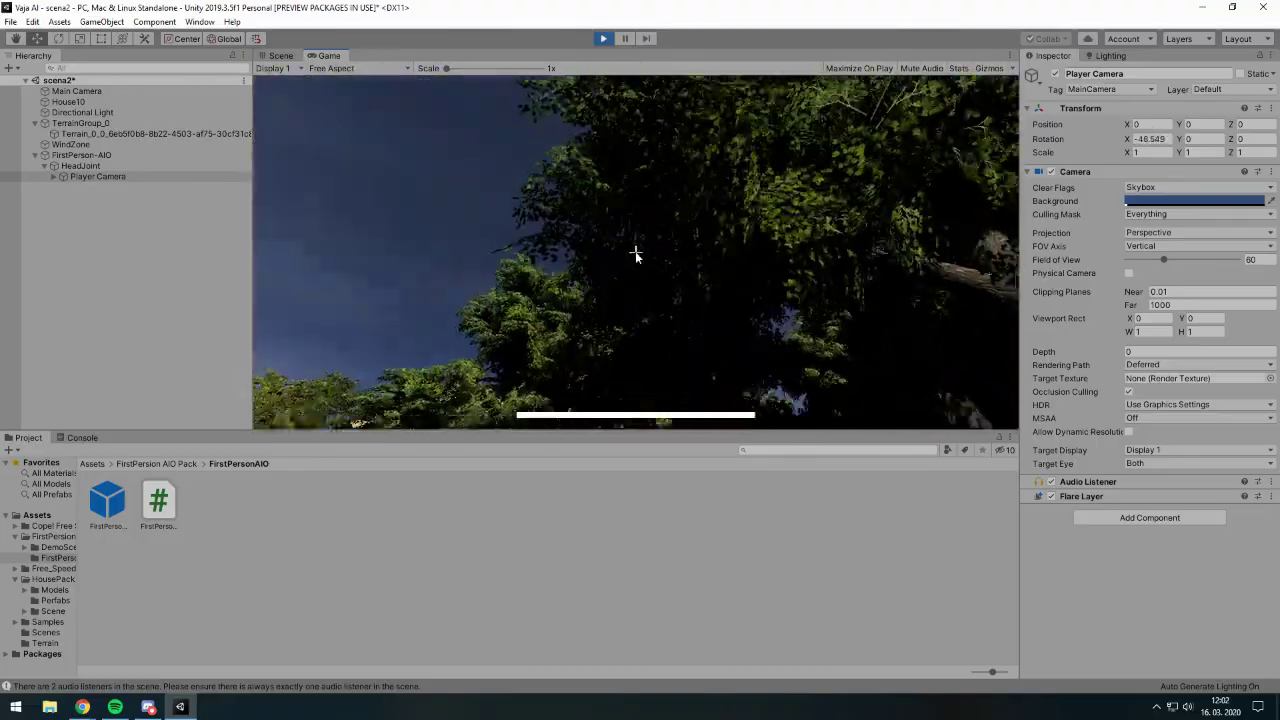
{"action": "key", "text": "w"}
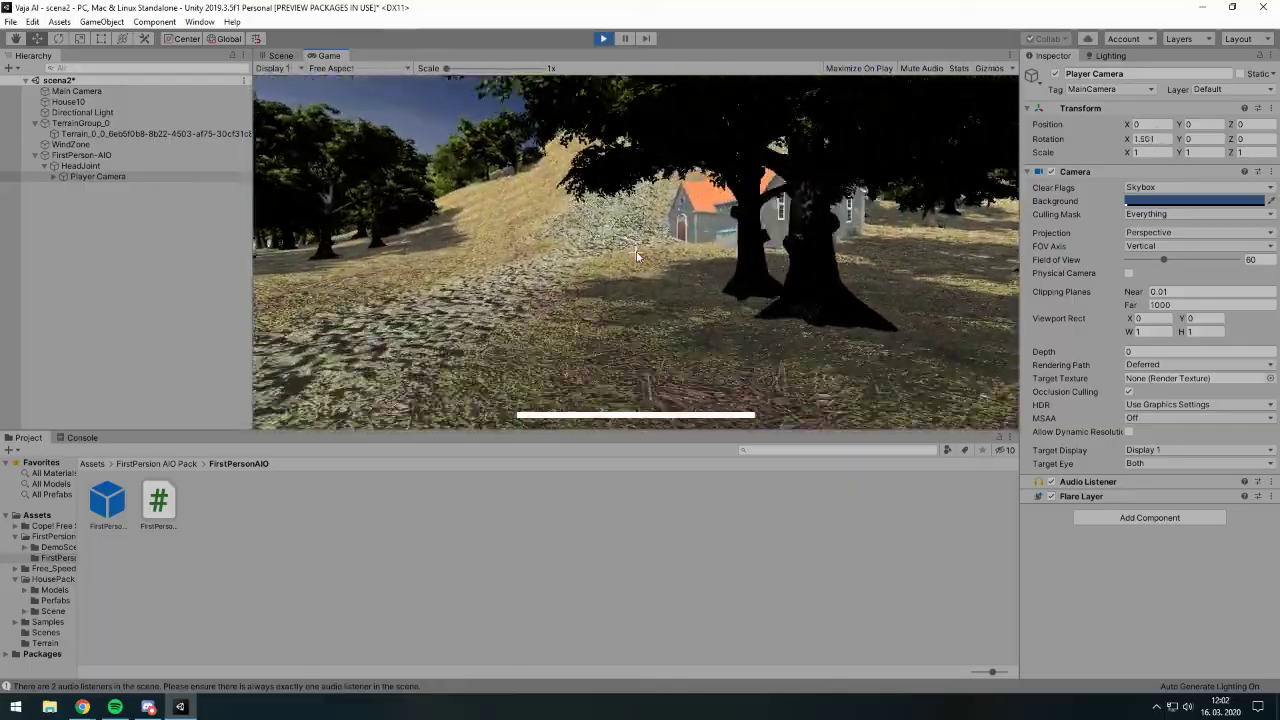
- Walk past the trees to the orange-roofed church, look around, then stop Play mode
{"action": "key", "text": "w"}
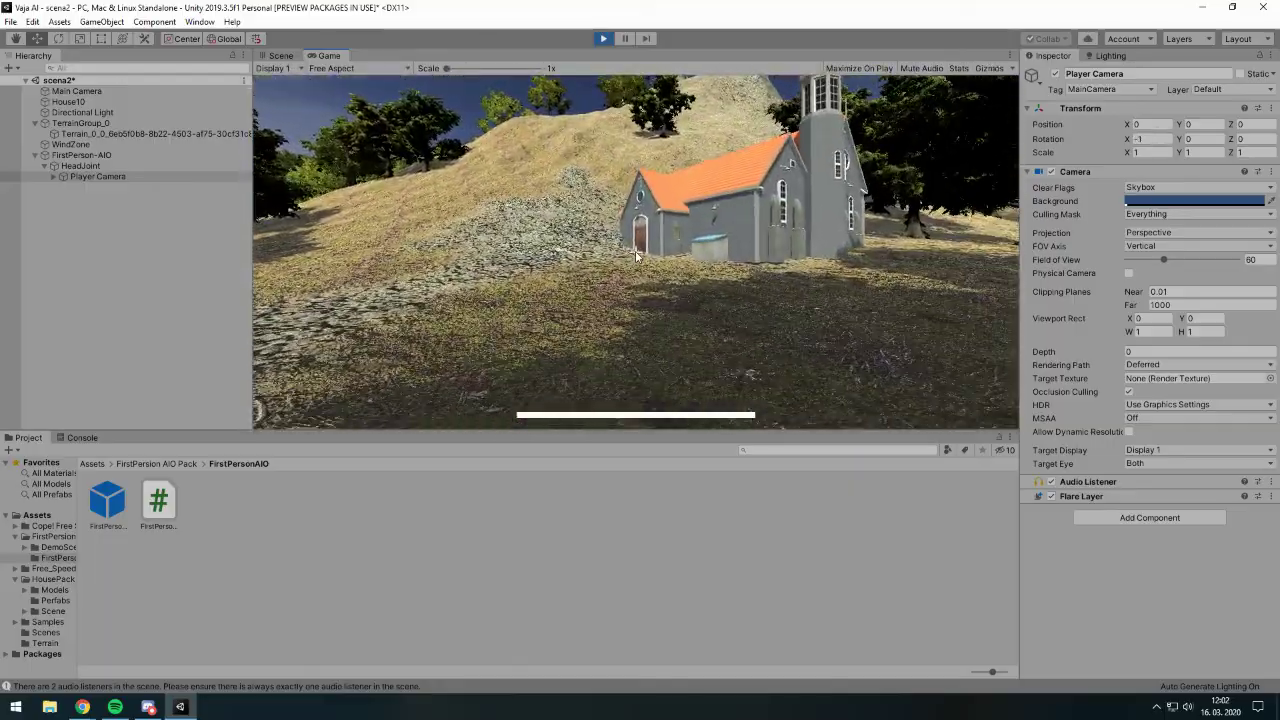
{"action": "key", "text": "w"}
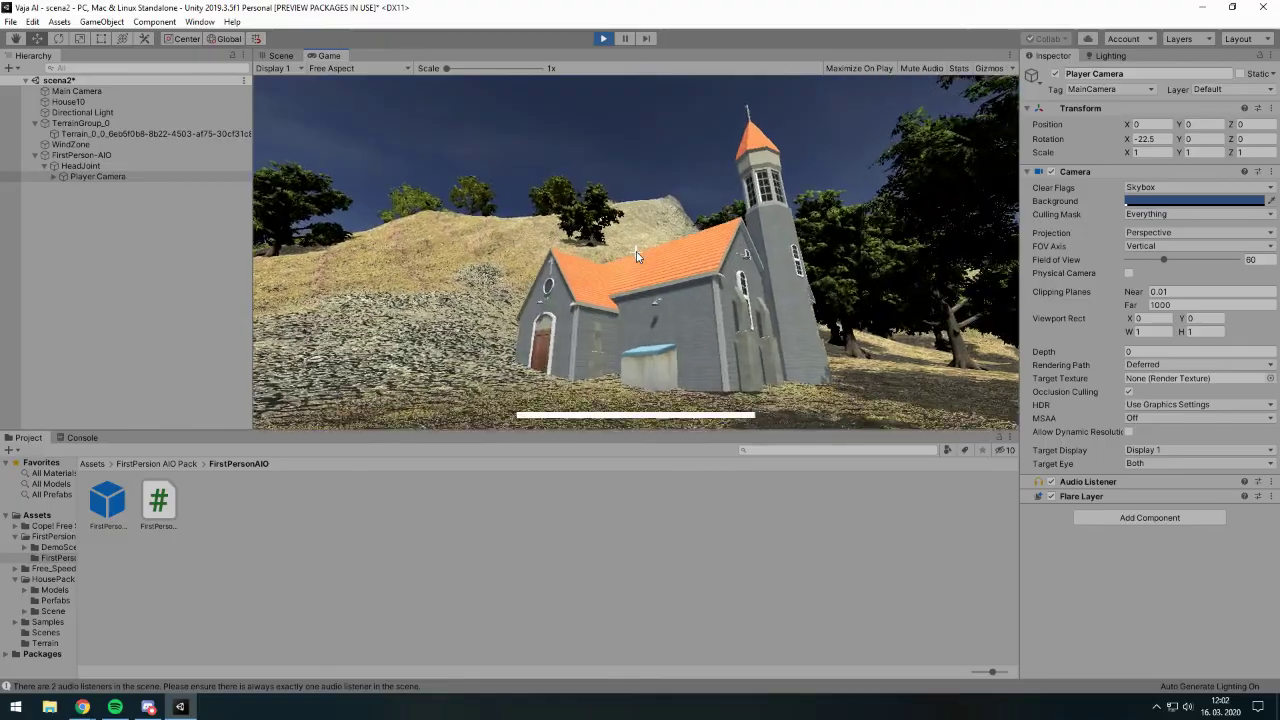
{"action": "key", "text": "w"}
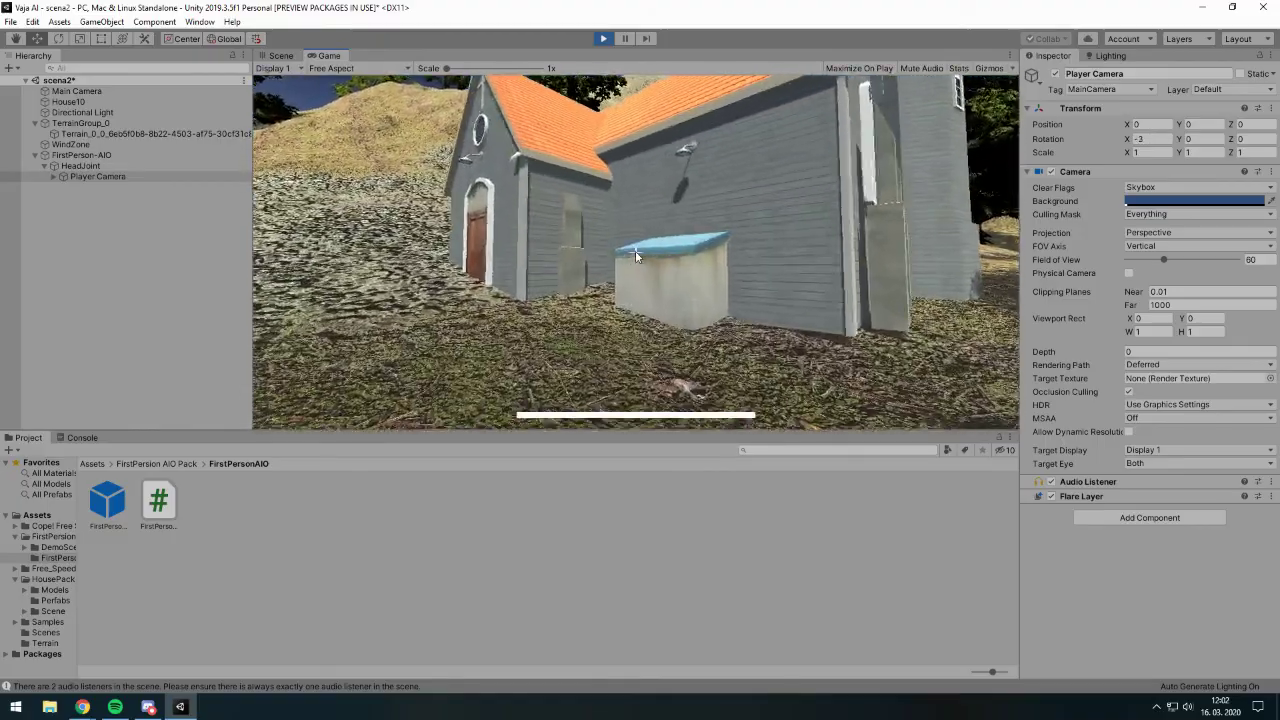
{"action": "key", "text": "w"}
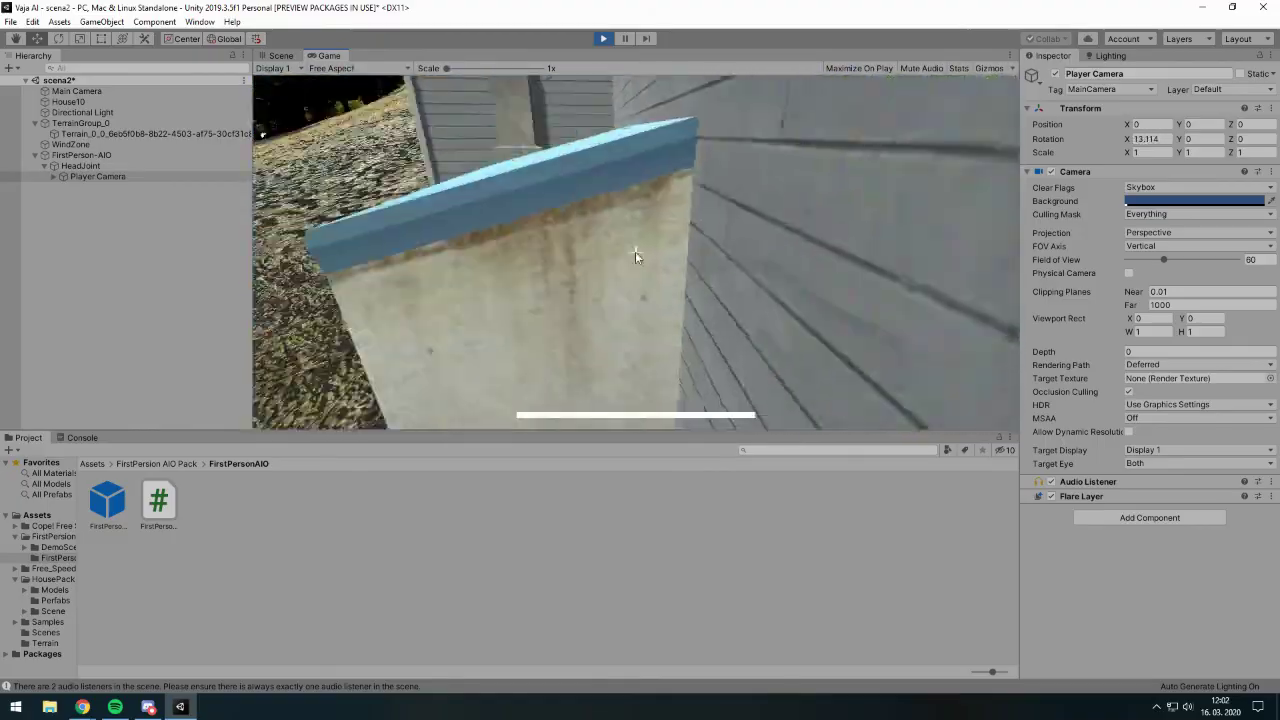
{"action": "key", "text": "w"}
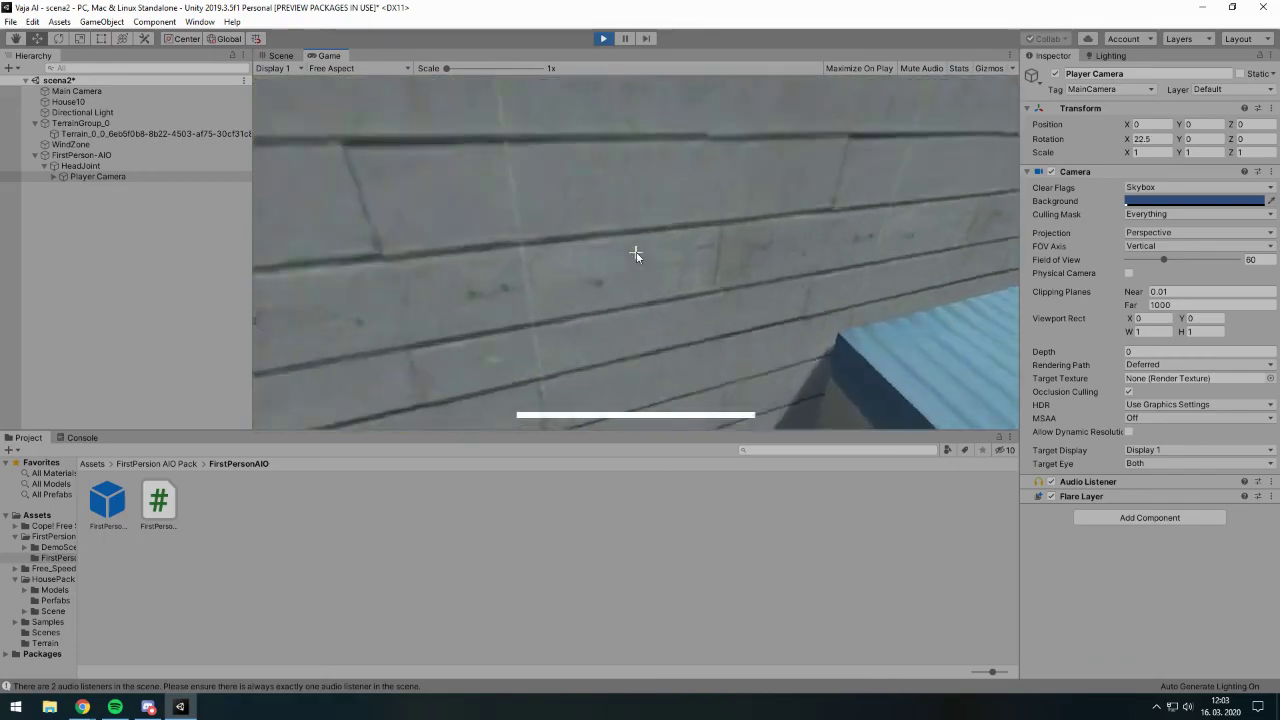
{"action": "key", "text": "w"}
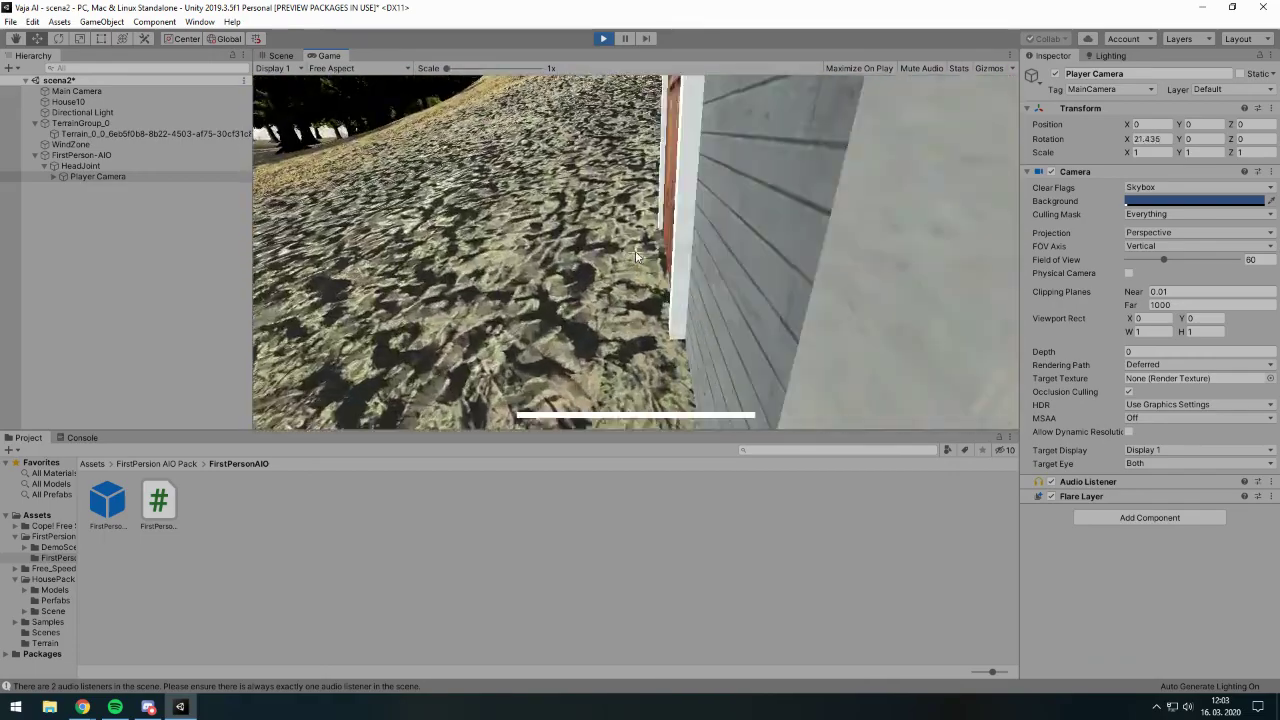
{"action": "key", "text": "w"}
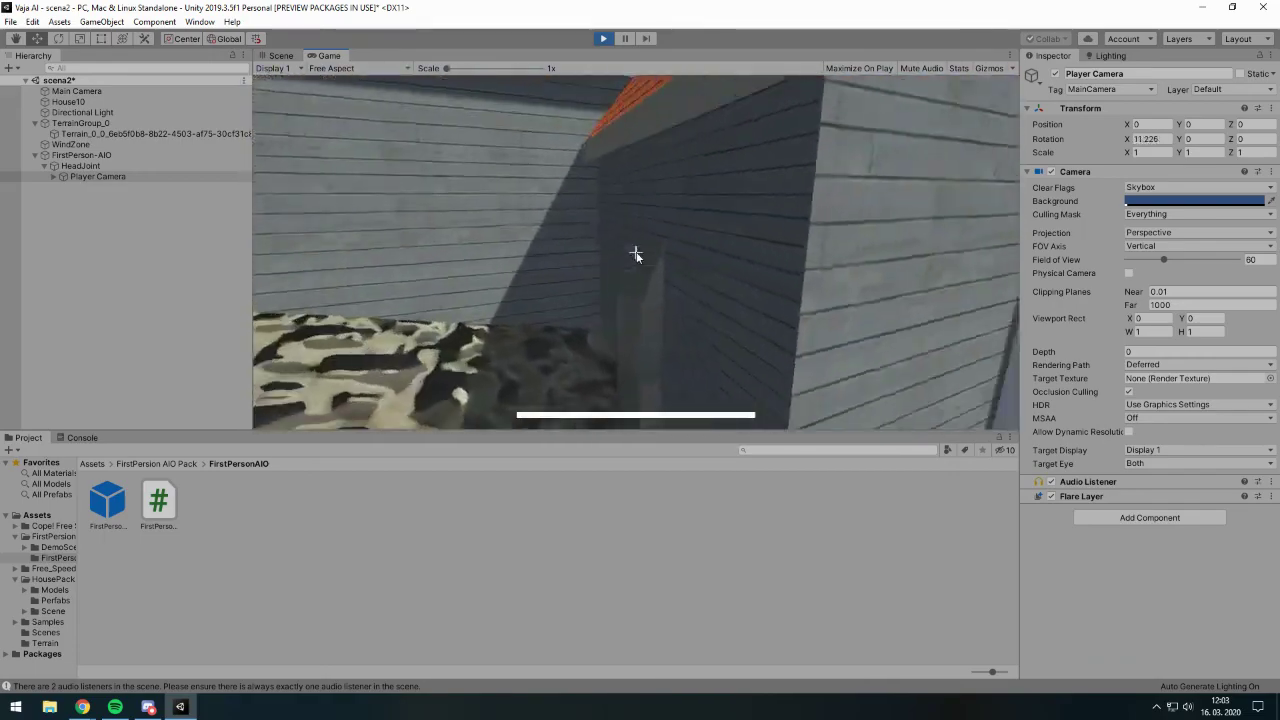
{"action": "key", "text": "w"}
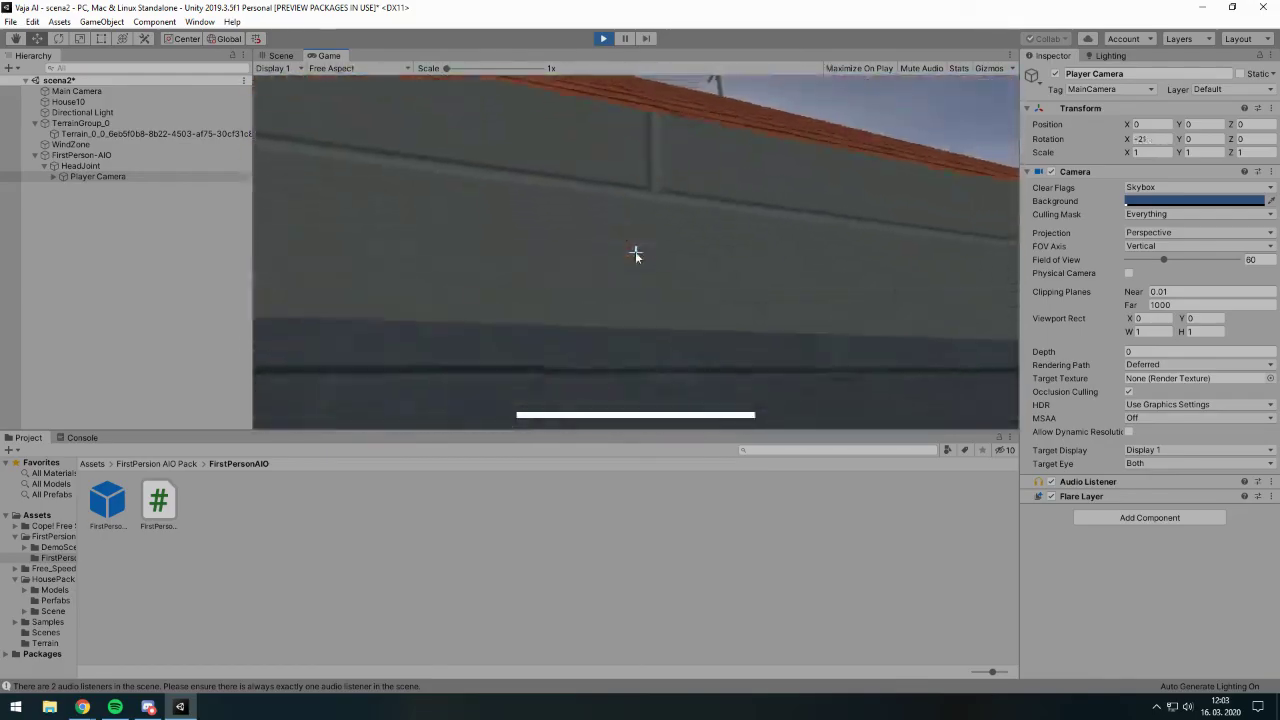
{"action": "key", "text": "w"}
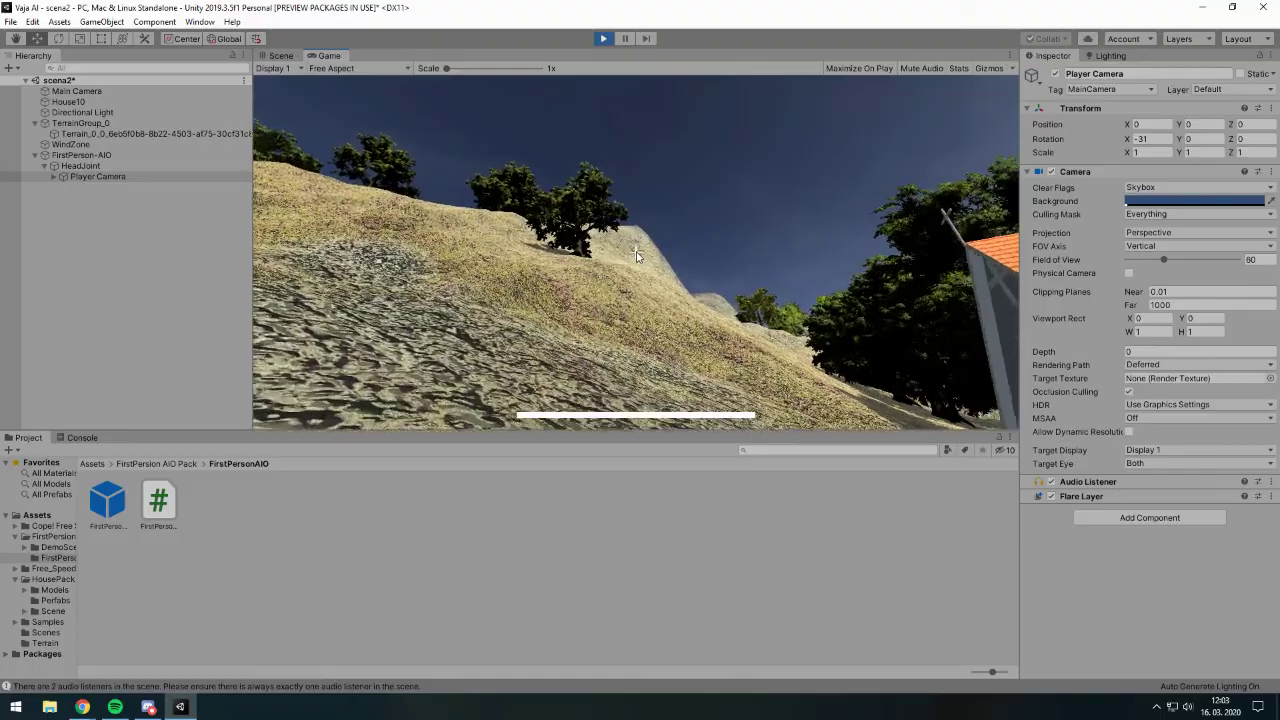
{"action": "mouse_move", "coordinate": [636, 255]}
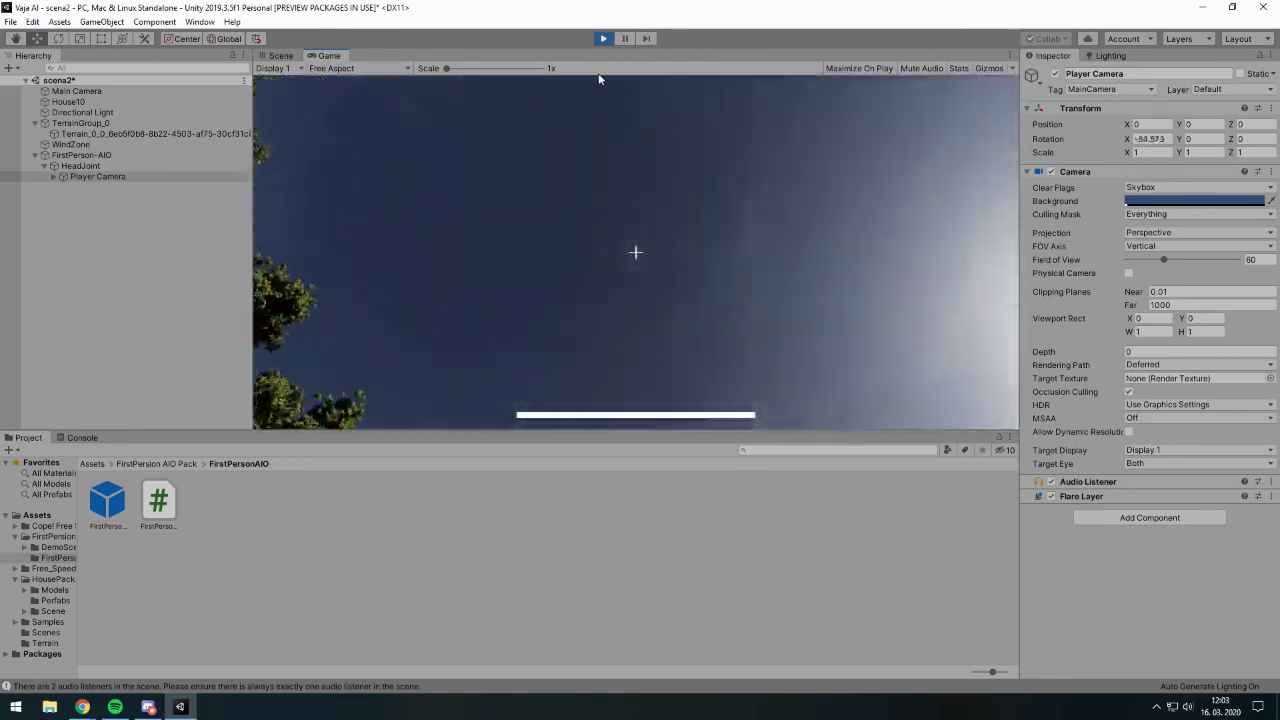
{"action": "key", "text": "ctrl+p"}
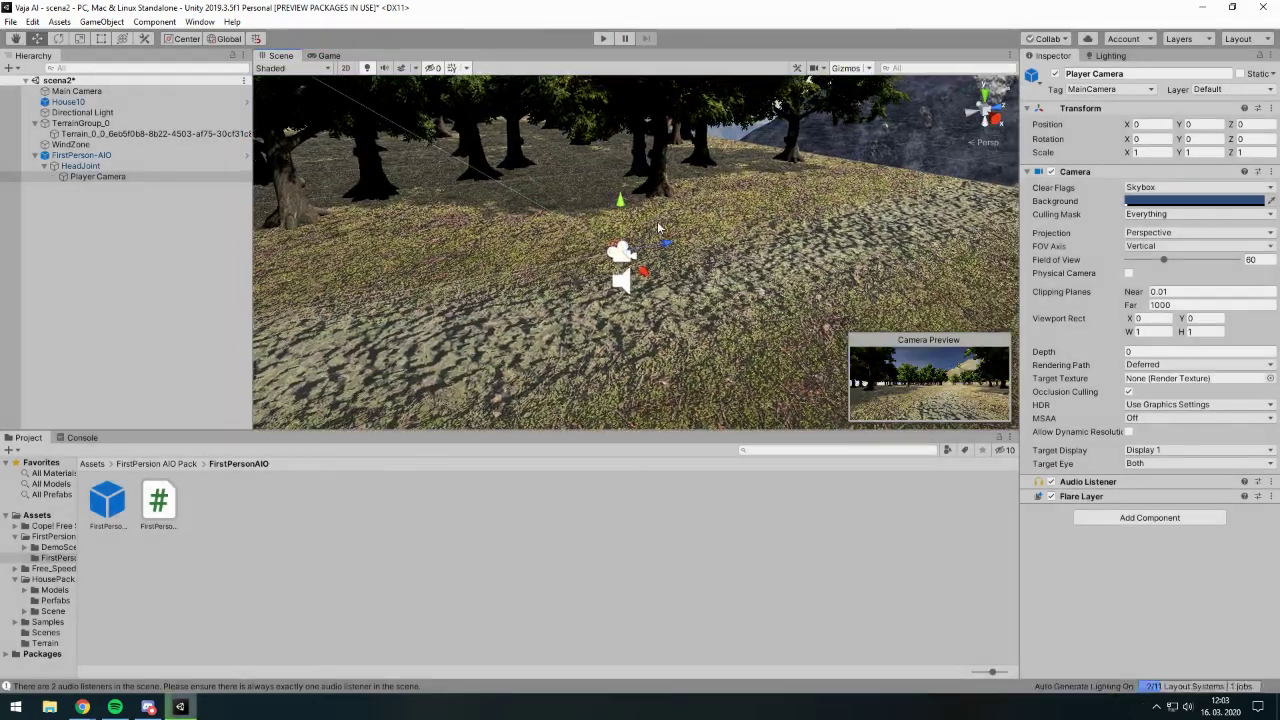
- Select FirstPerson-AIO and scroll through its Movement, Headbobbing and Audio settings and back
{"action": "left_click", "coordinate": [92, 145]}
{"action": "left_click", "coordinate": [95, 156]}
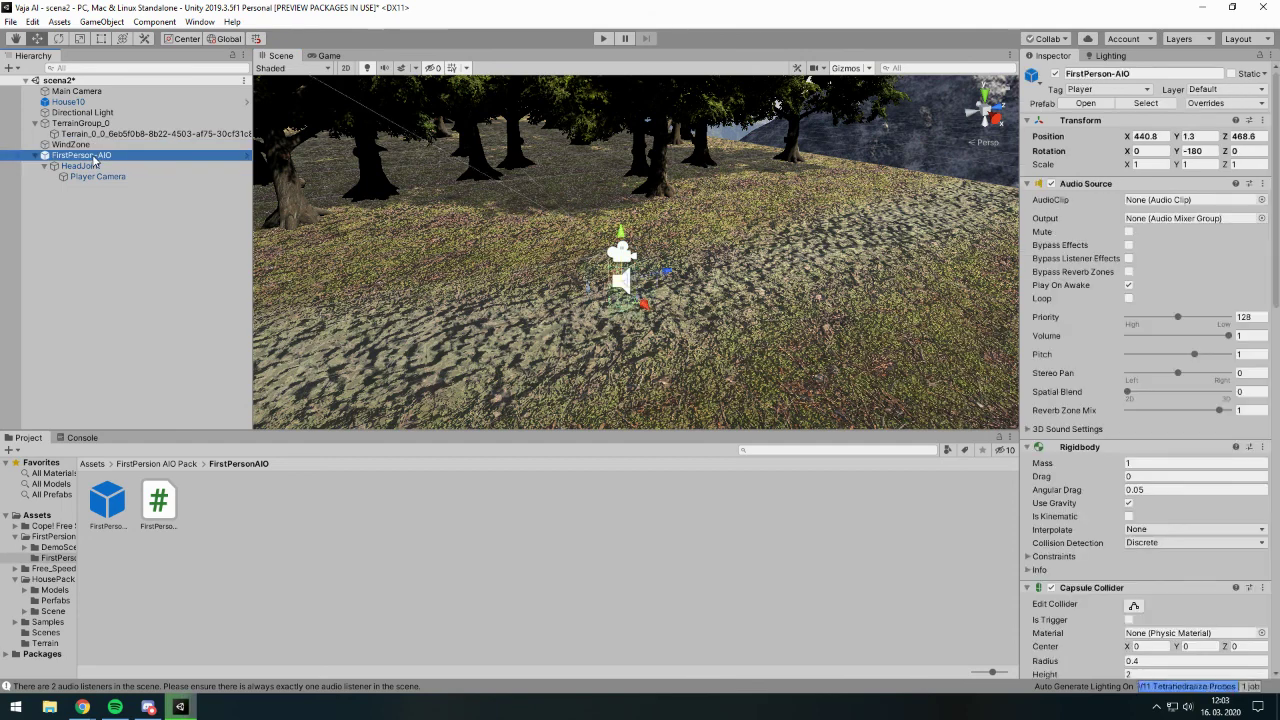
{"action": "scroll", "coordinate": [1137, 307], "scroll_direction": "down", "scroll_amount": 10}
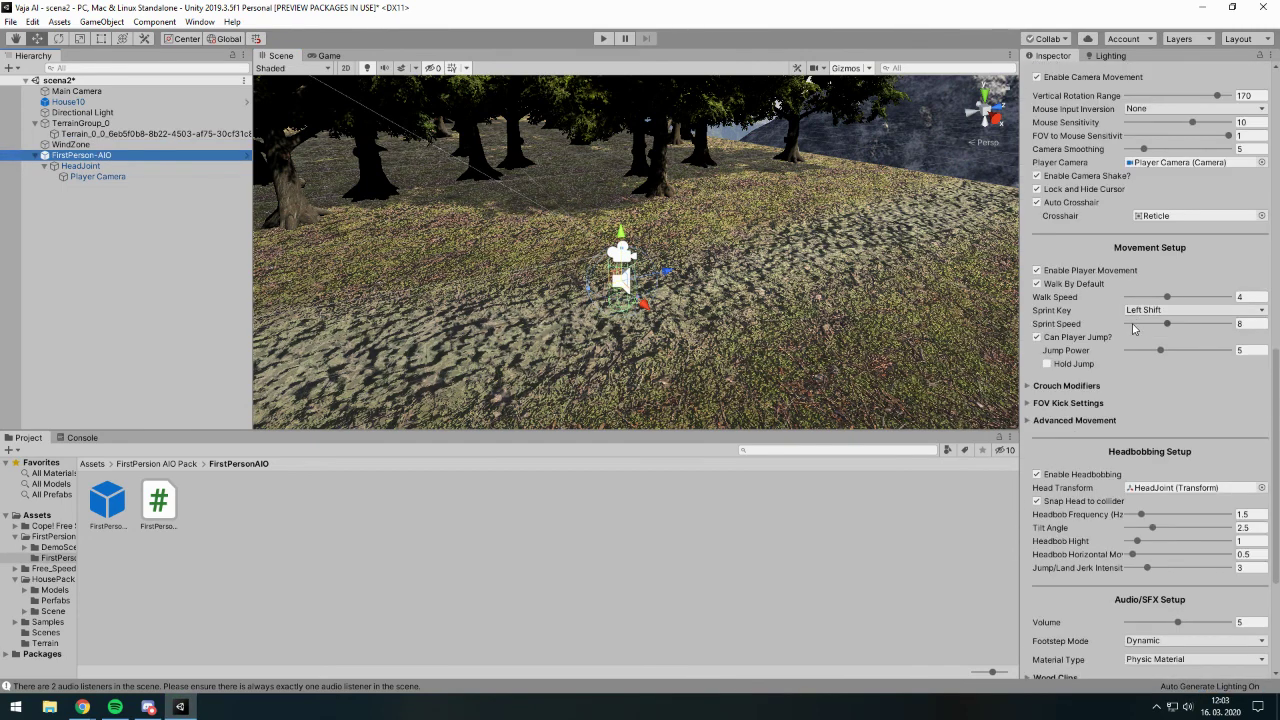
{"action": "scroll", "coordinate": [1146, 326], "scroll_direction": "down", "scroll_amount": 5}
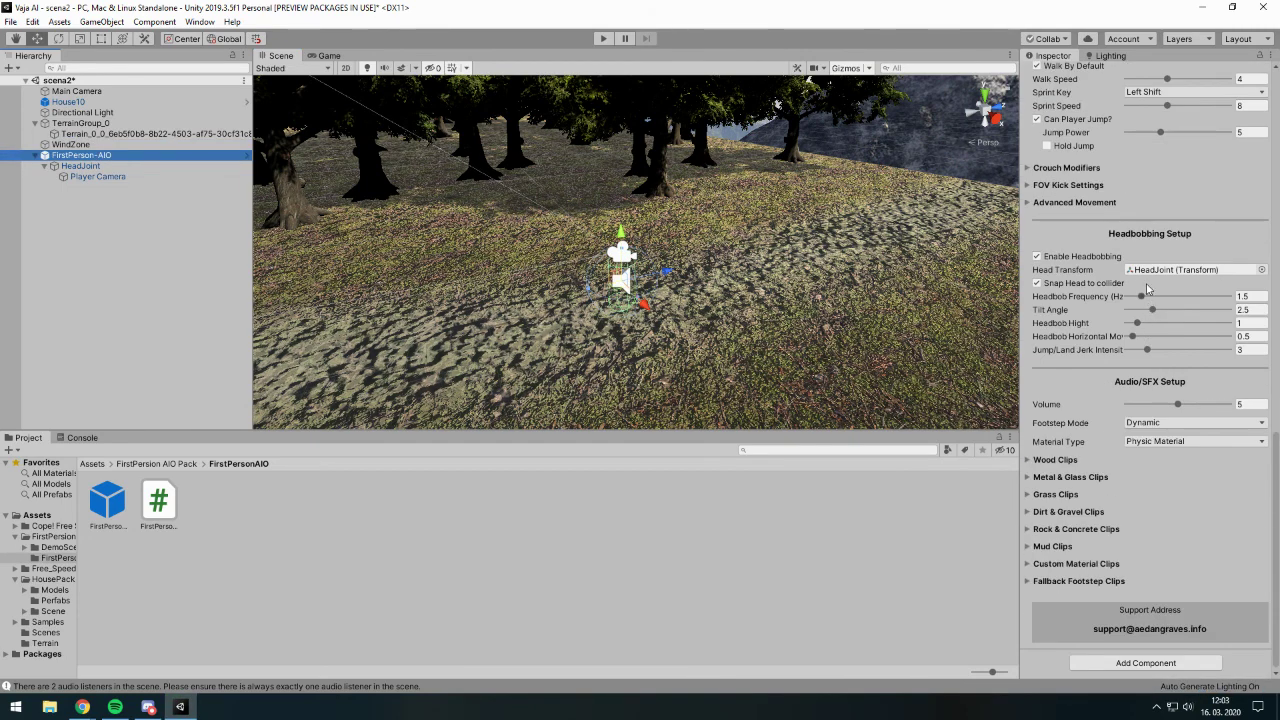
{"action": "scroll", "coordinate": [1150, 180], "scroll_direction": "up", "scroll_amount": 3}
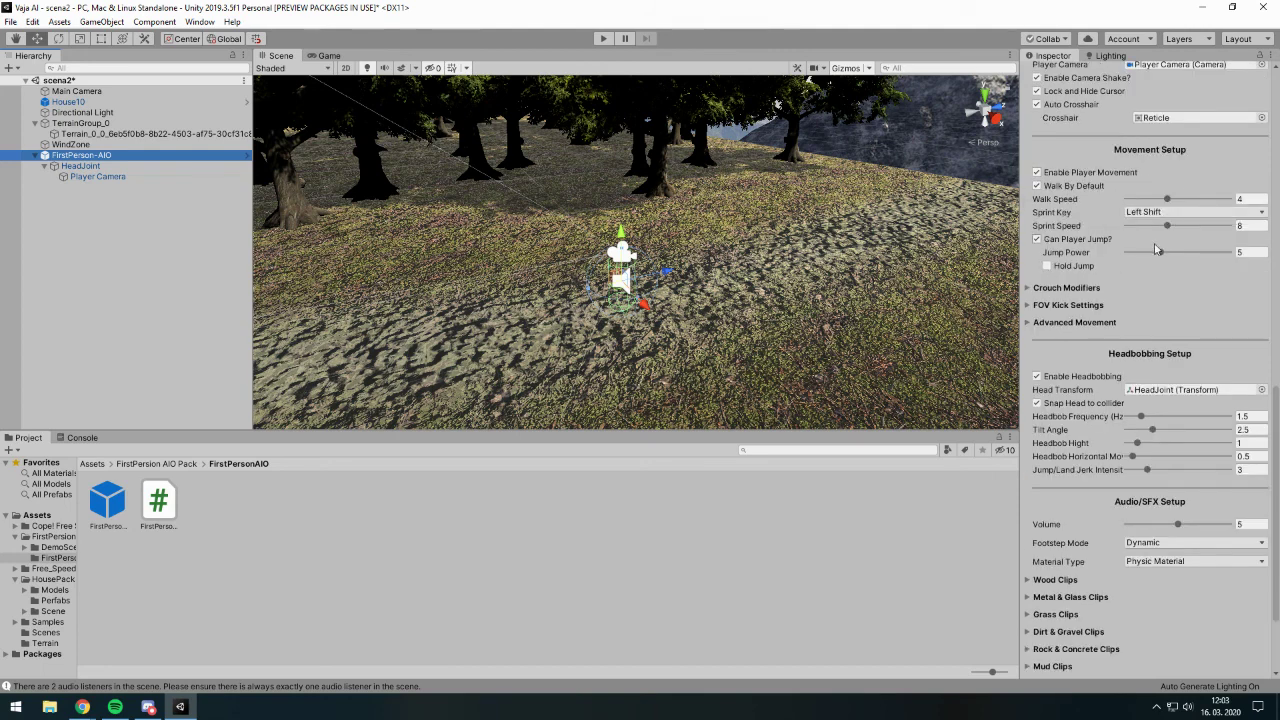
{"action": "scroll", "coordinate": [1163, 269], "scroll_direction": "up", "scroll_amount": 10}
{"action": "scroll", "coordinate": [1163, 269], "scroll_direction": "up", "scroll_amount": 10}
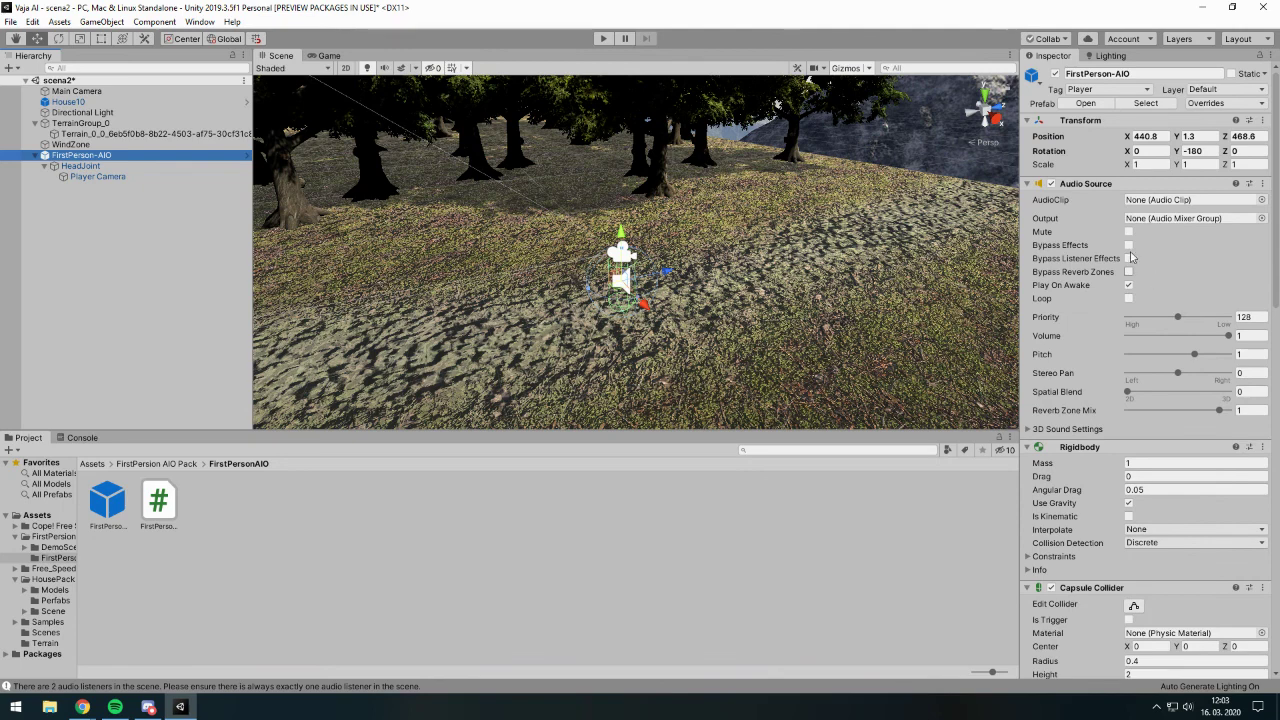
- Check in the Package Manager that Post Processing 2.3.0 is installed, then close it
{"action": "left_click", "coordinate": [155, 22]}
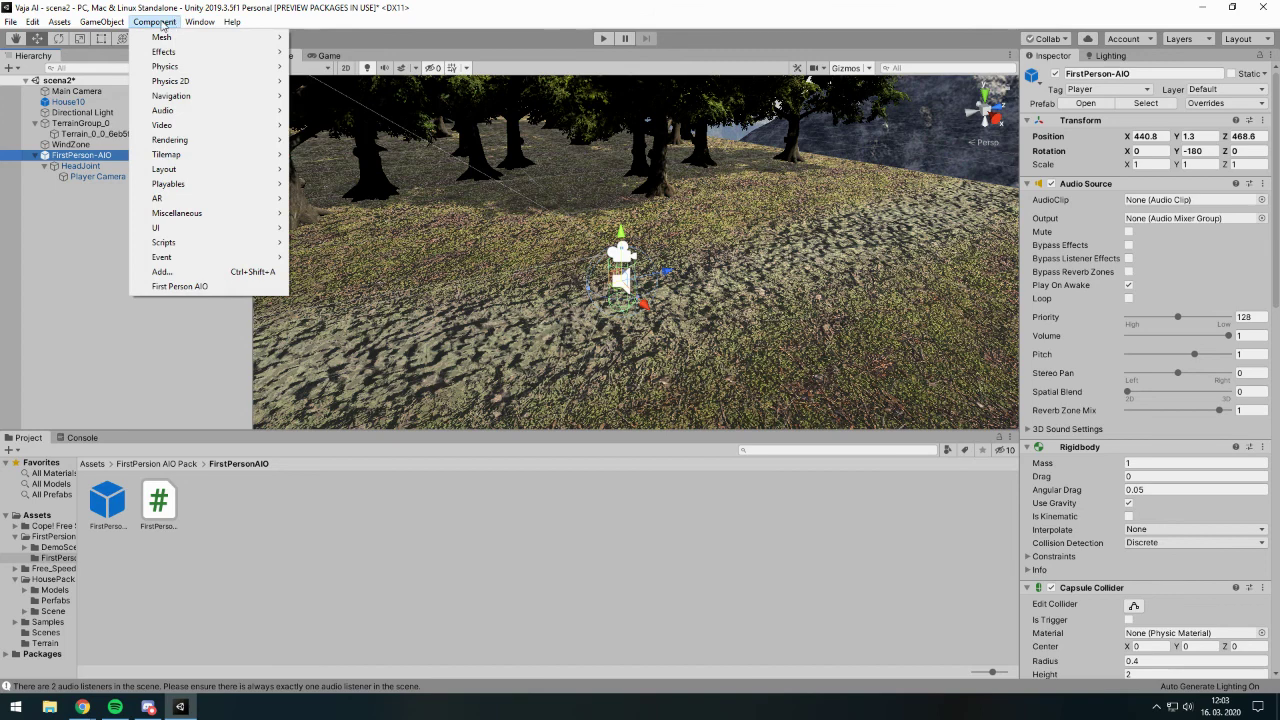
{"action": "mouse_move", "coordinate": [184, 24]}
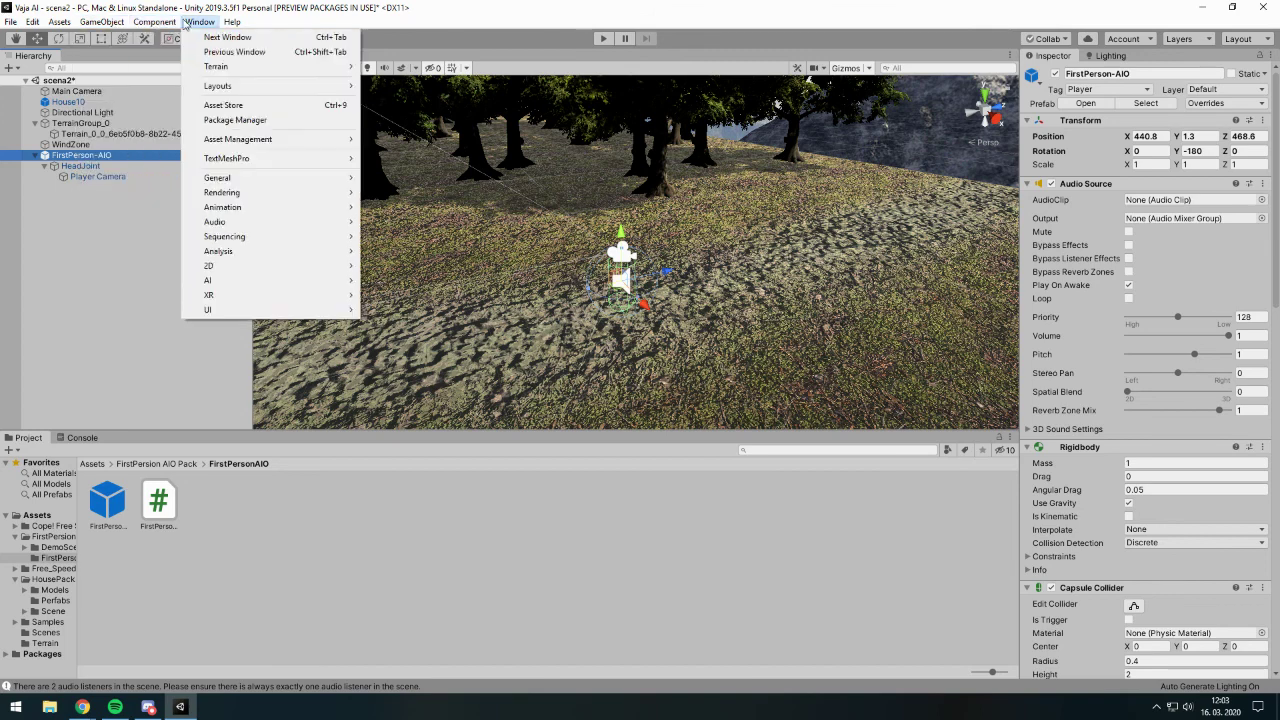
{"action": "left_click", "coordinate": [229, 121]}
{"action": "type", "text": "pos"}
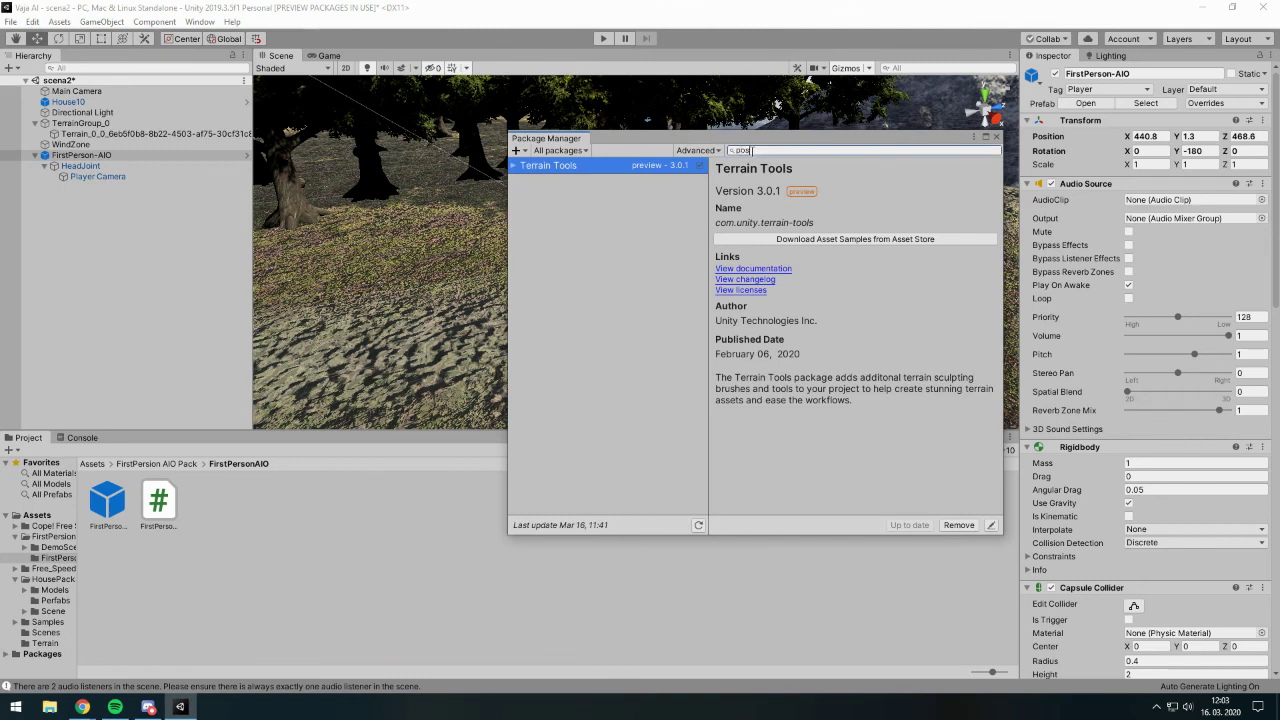
{"action": "type", "text": "t"}
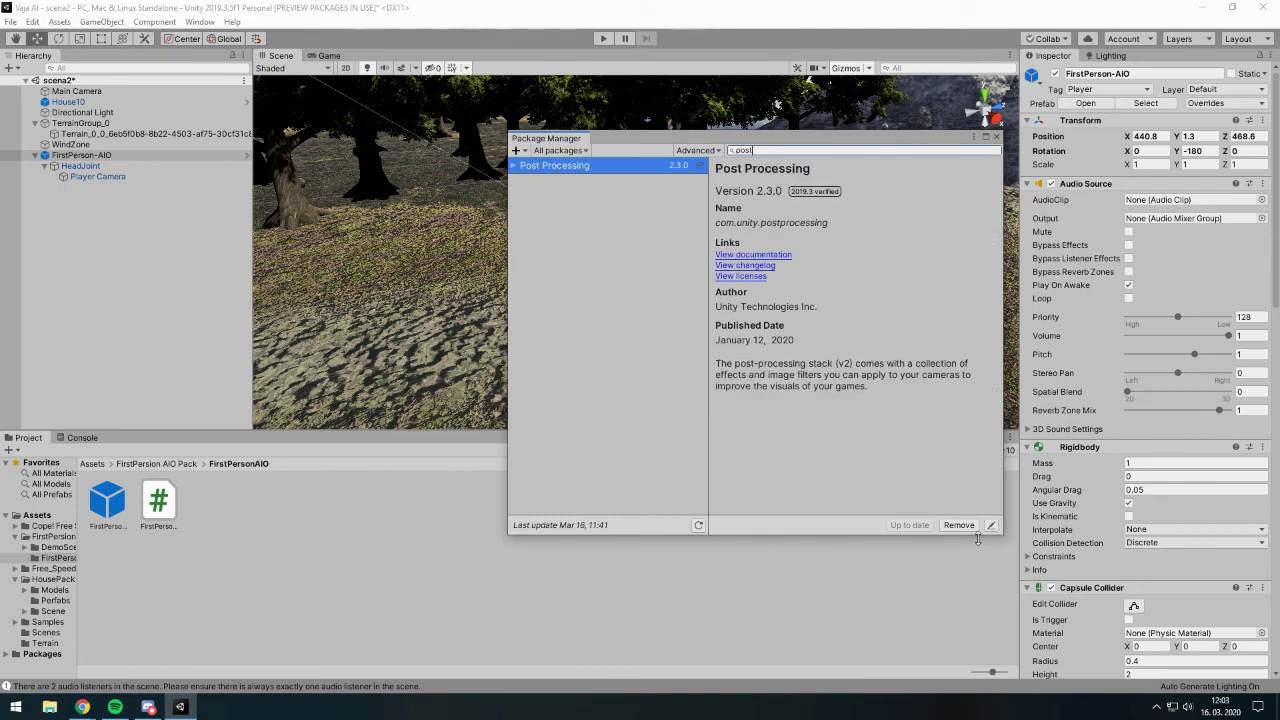
{"action": "left_click", "coordinate": [995, 138]}
- Orbit the Scene view around the player to look over the forest and hill
{"action": "right_click_drag", "start_coordinate": [560, 240], "coordinate": [760, 280]}
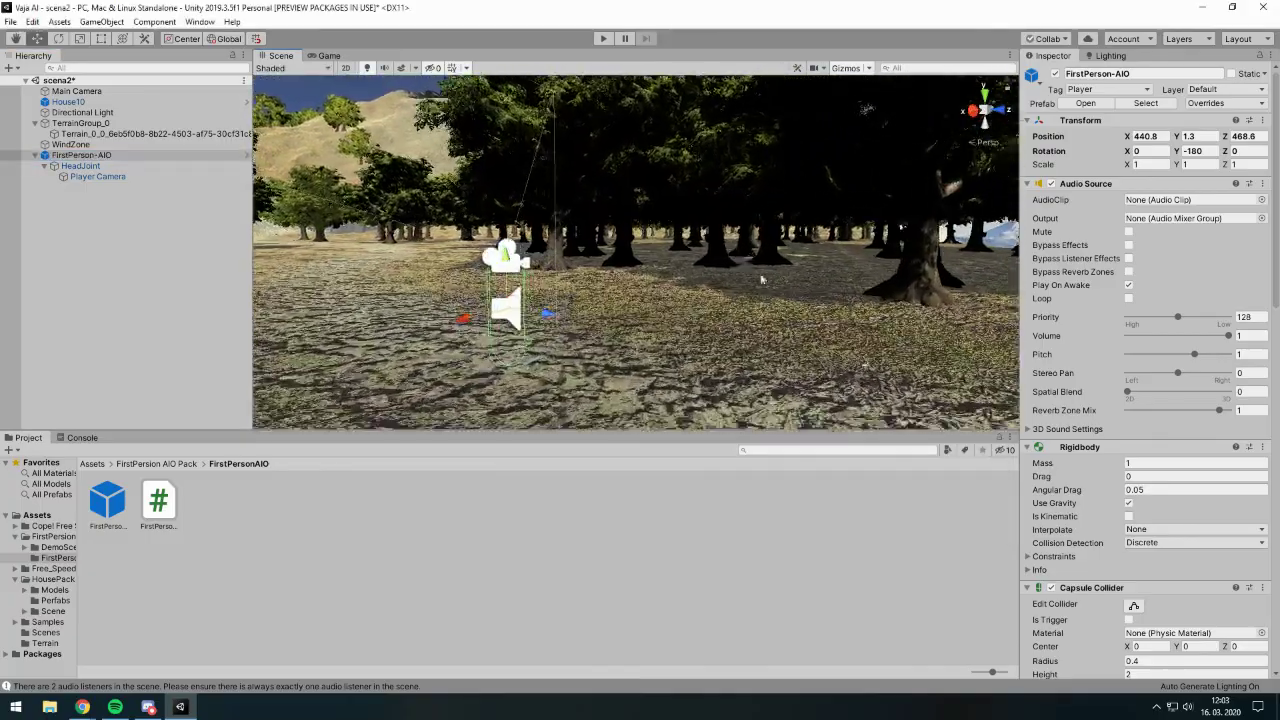
{"action": "mouse_move", "coordinate": [760, 280]}
{"action": "right_mouse_down"}
{"action": "mouse_move", "coordinate": [540, 253]}
{"action": "mouse_move", "coordinate": [809, 371]}
{"action": "right_mouse_up"}
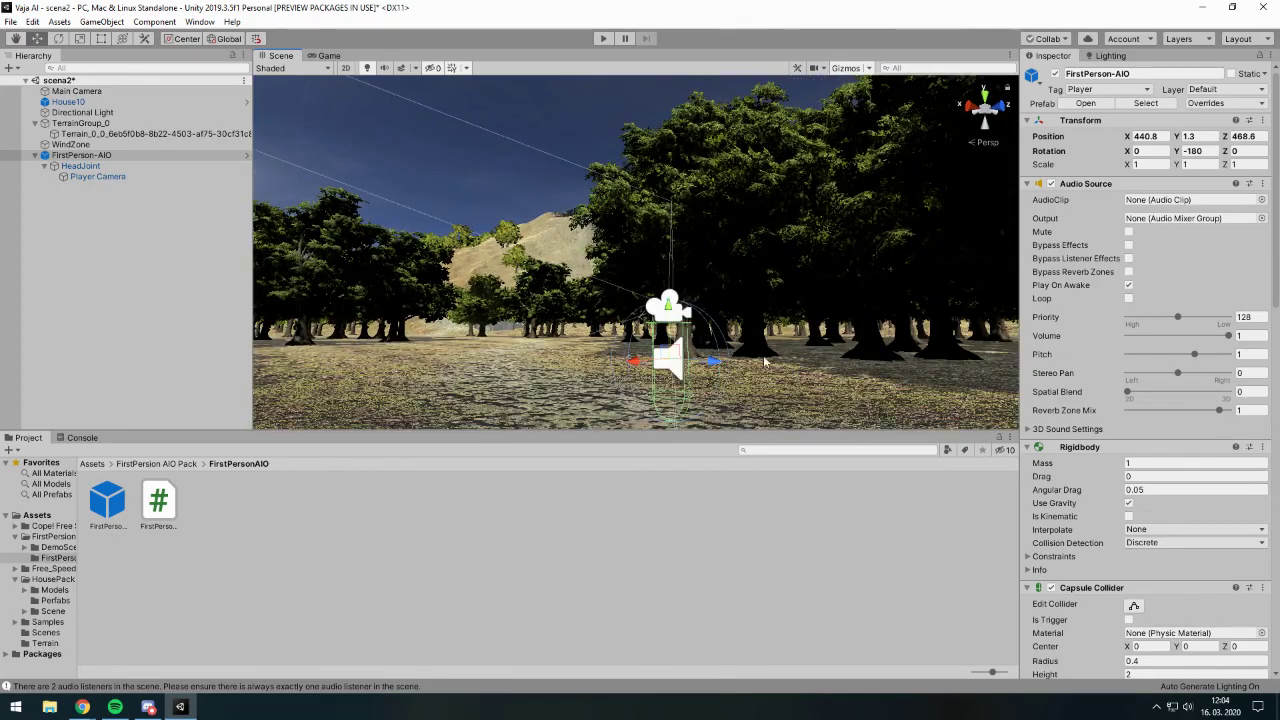
{"action": "mouse_move", "coordinate": [865, 350]}
{"action": "right_mouse_down"}
{"action": "mouse_move", "coordinate": [633, 352]}
{"action": "mouse_move", "coordinate": [731, 347]}
{"action": "right_mouse_up"}
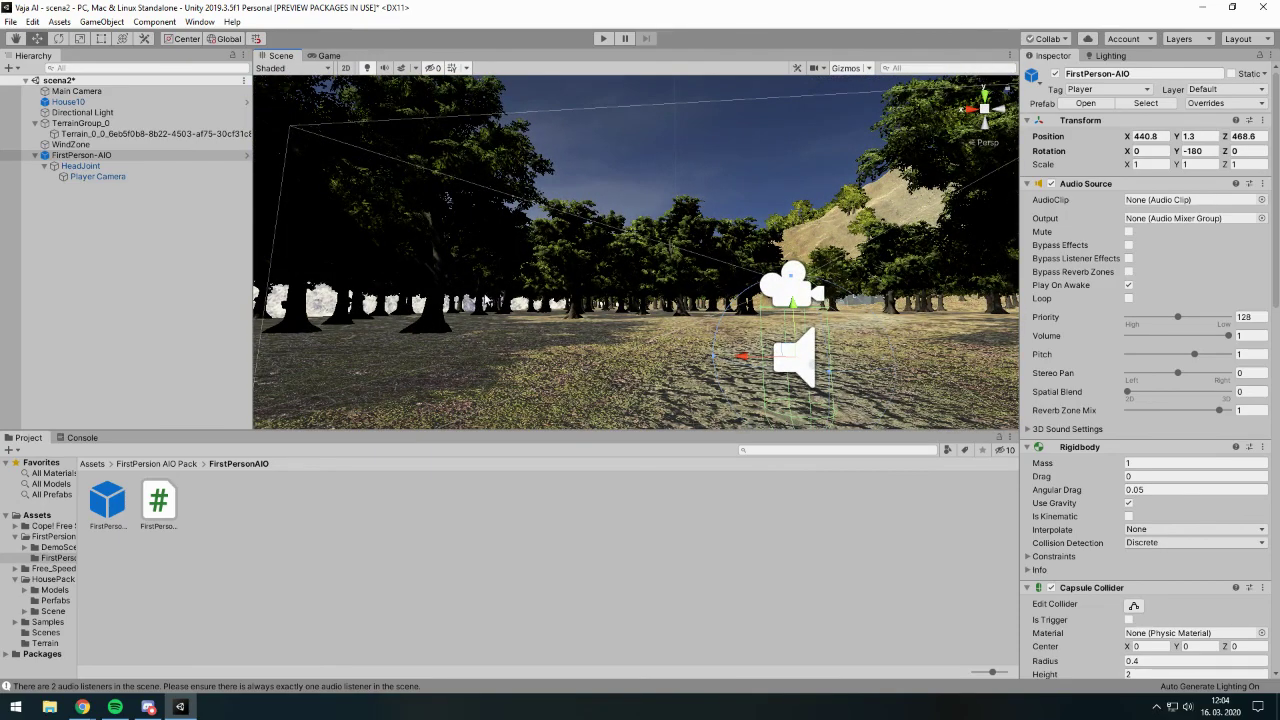
{"action": "right_click_drag", "start_coordinate": [554, 330], "coordinate": [576, 346]}
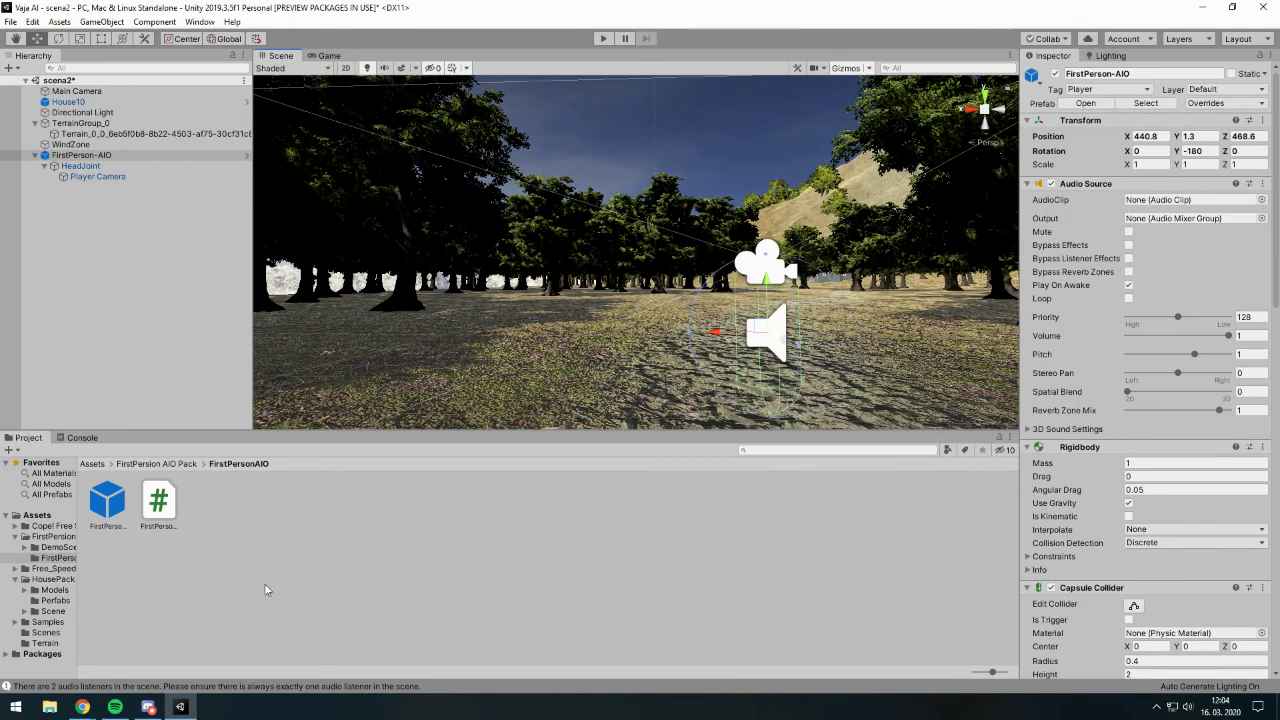
- Search Google for 'unity post processing stack 2019' and show the image results
{"action": "mouse_move", "coordinate": [87, 708]}
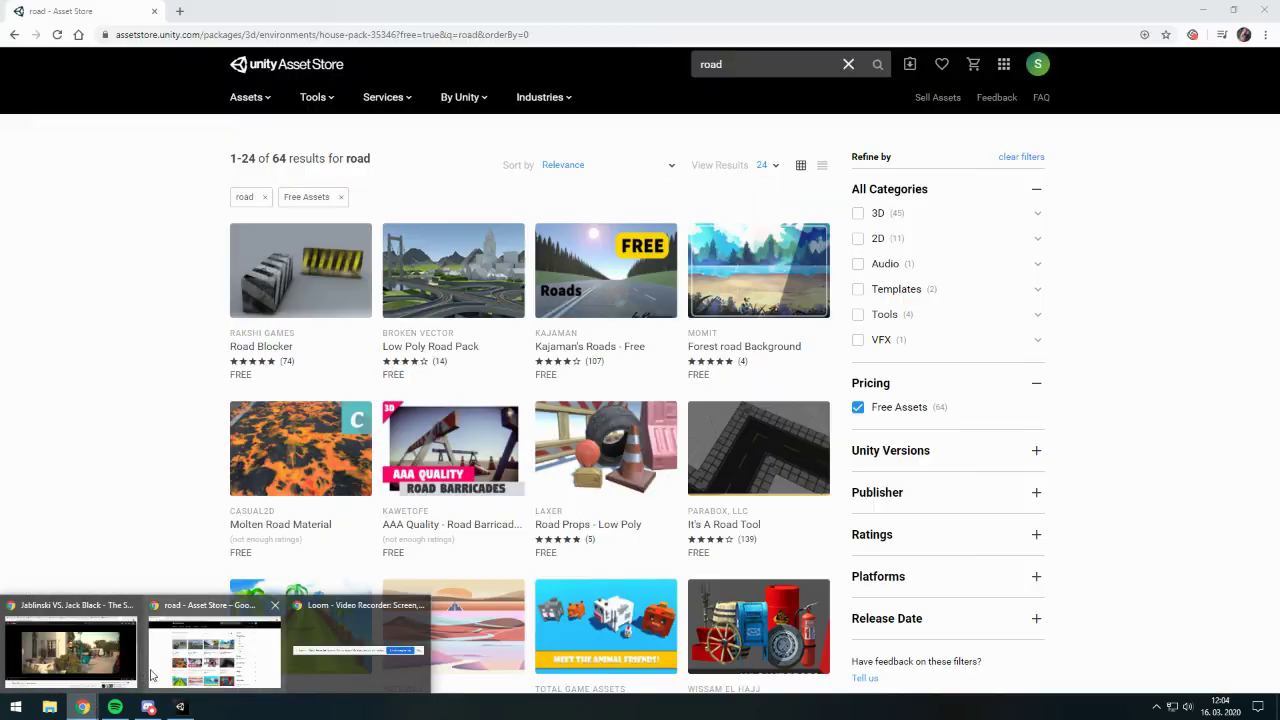
{"action": "left_click", "coordinate": [170, 645]}
{"action": "left_click", "coordinate": [315, 38]}
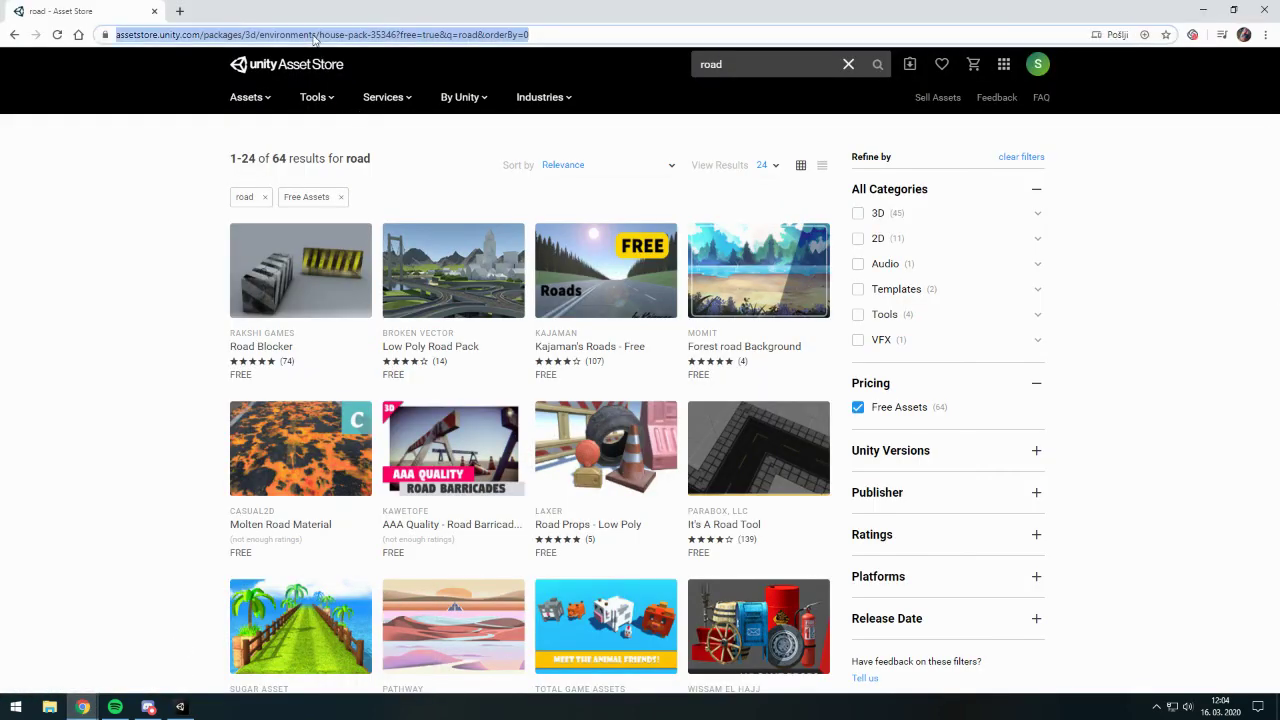
{"action": "type", "text": "unity post"}
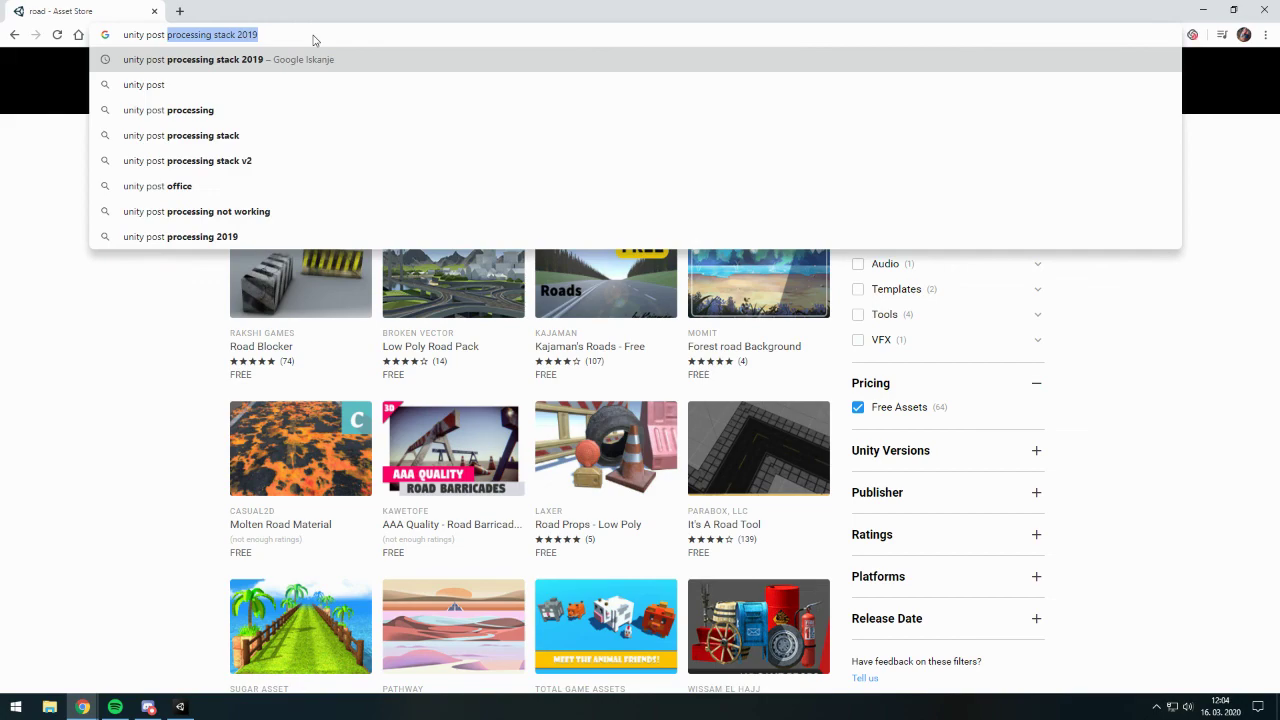
{"action": "key", "text": "Return"}
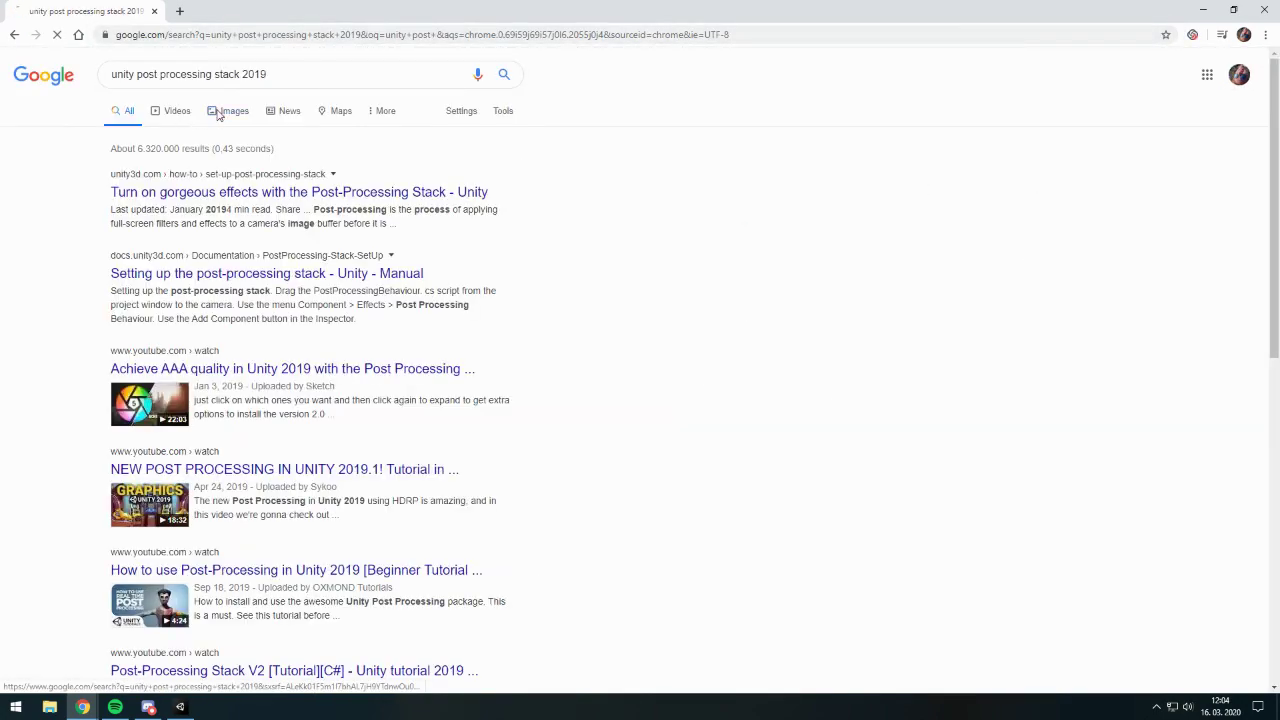
{"action": "left_click", "coordinate": [218, 111]}
- Preview several post-processing images, briefly open a forum thread, then return to Unity
{"action": "left_click", "coordinate": [952, 390]}
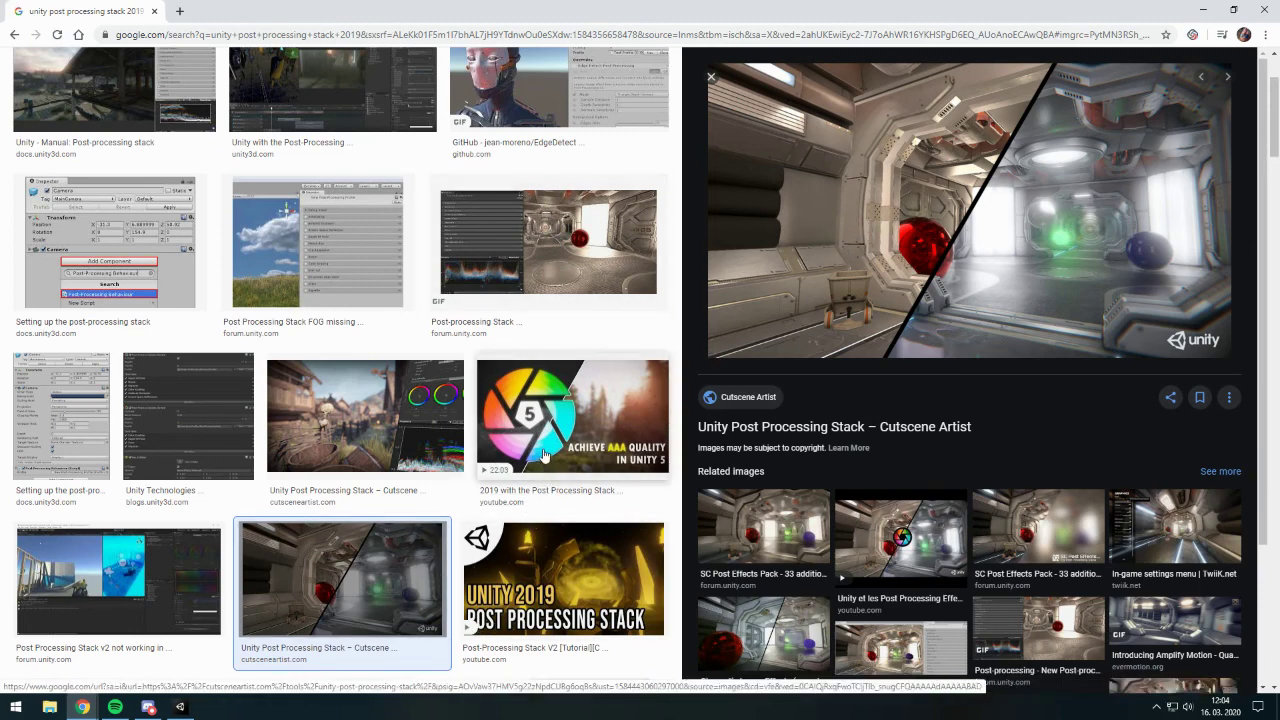
{"action": "left_click", "coordinate": [365, 415]}
{"action": "left_click", "coordinate": [614, 255]}
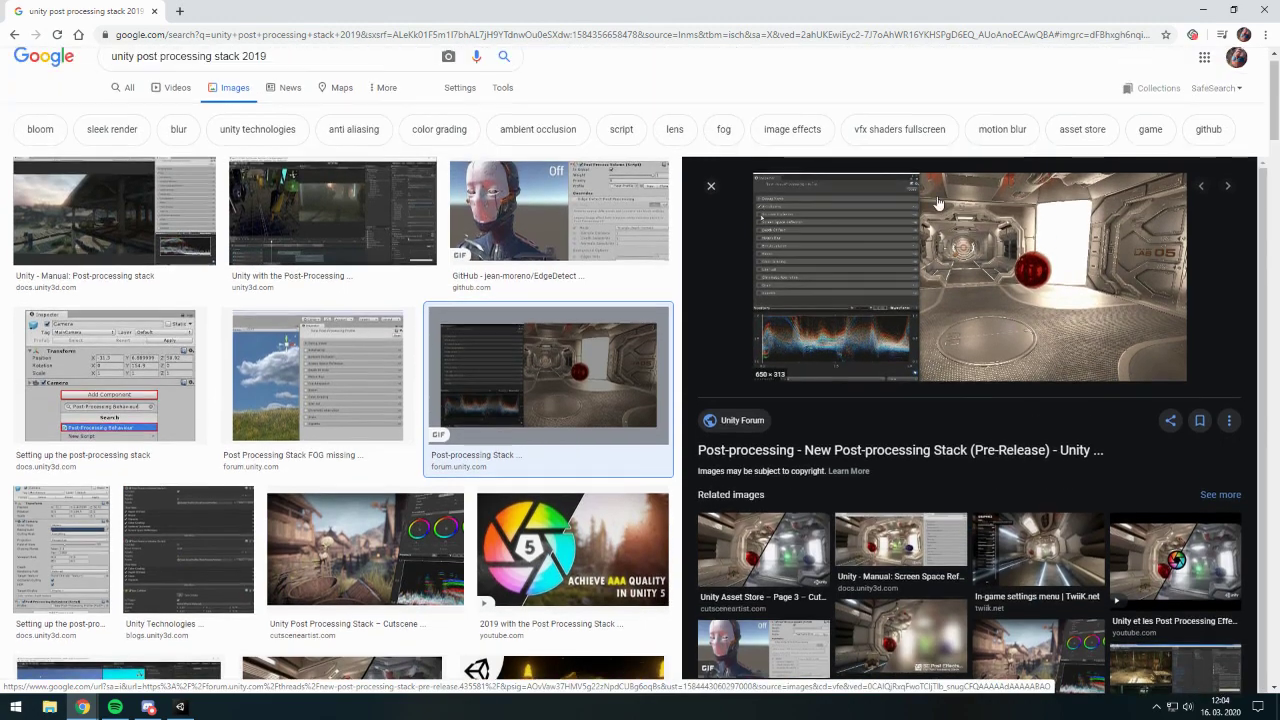
{"action": "left_click", "coordinate": [985, 186]}
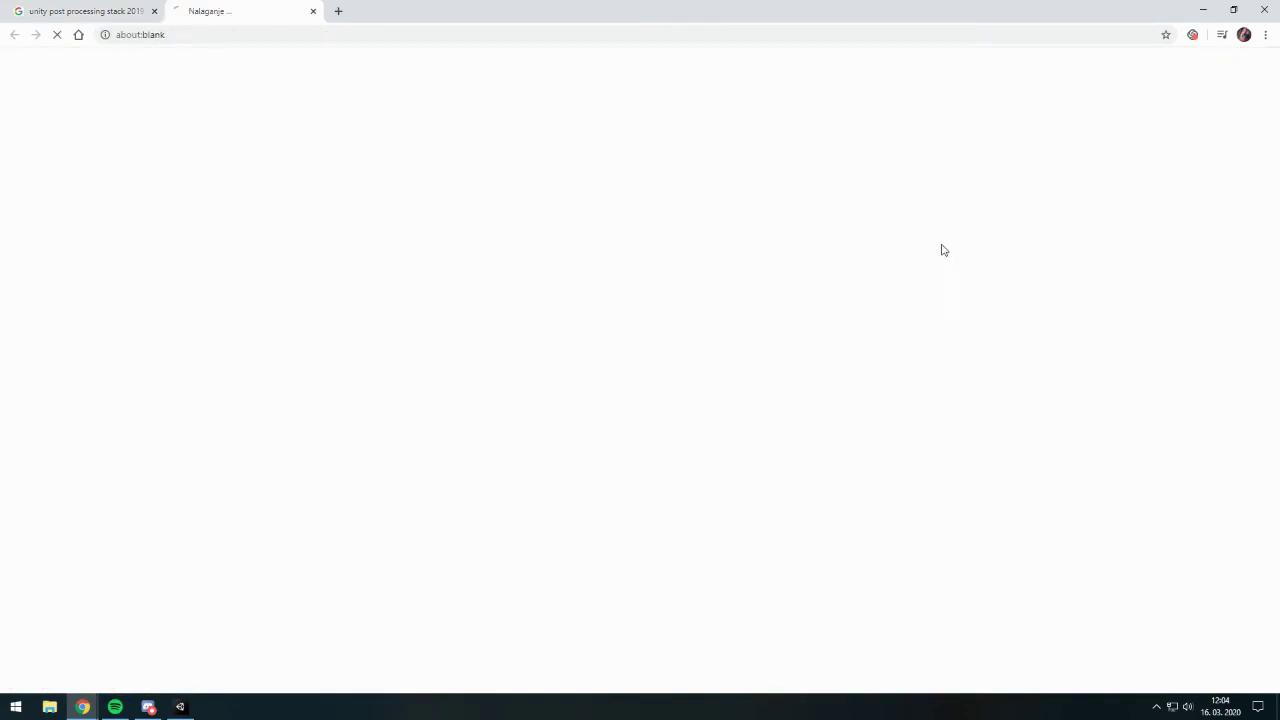
{"action": "middle_click", "coordinate": [281, 7]}
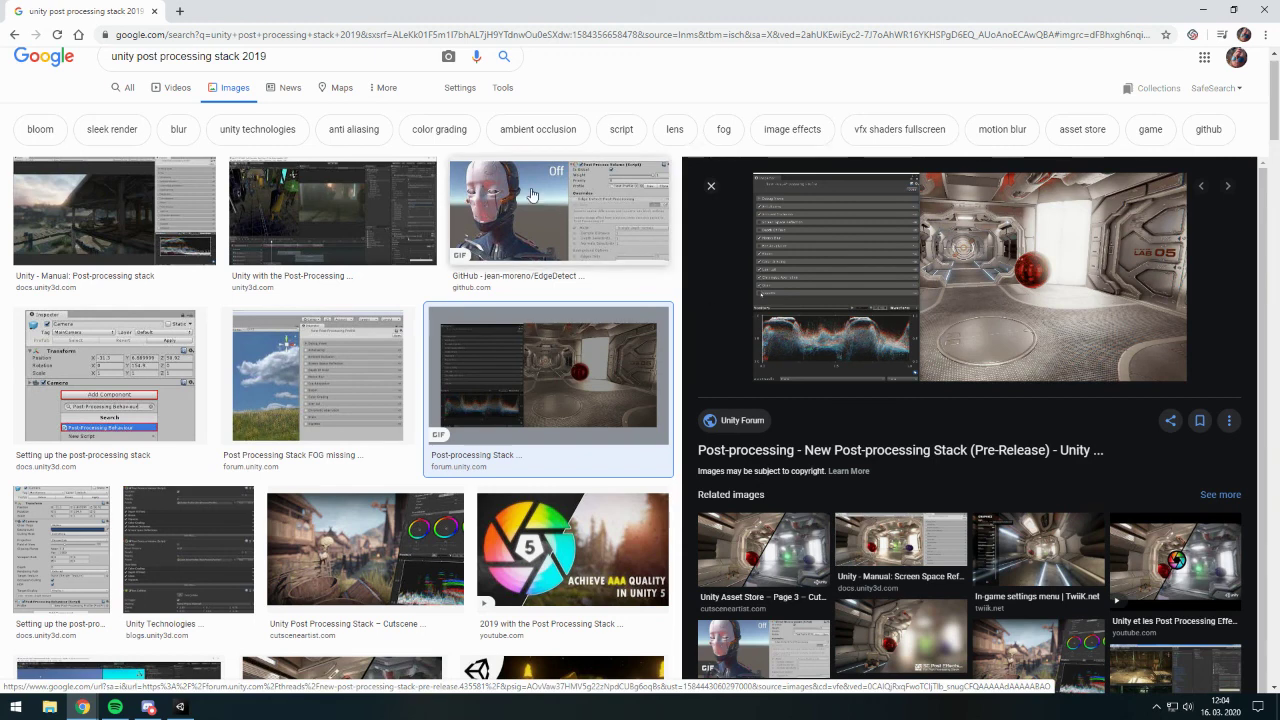
{"action": "left_click", "coordinate": [180, 707]}
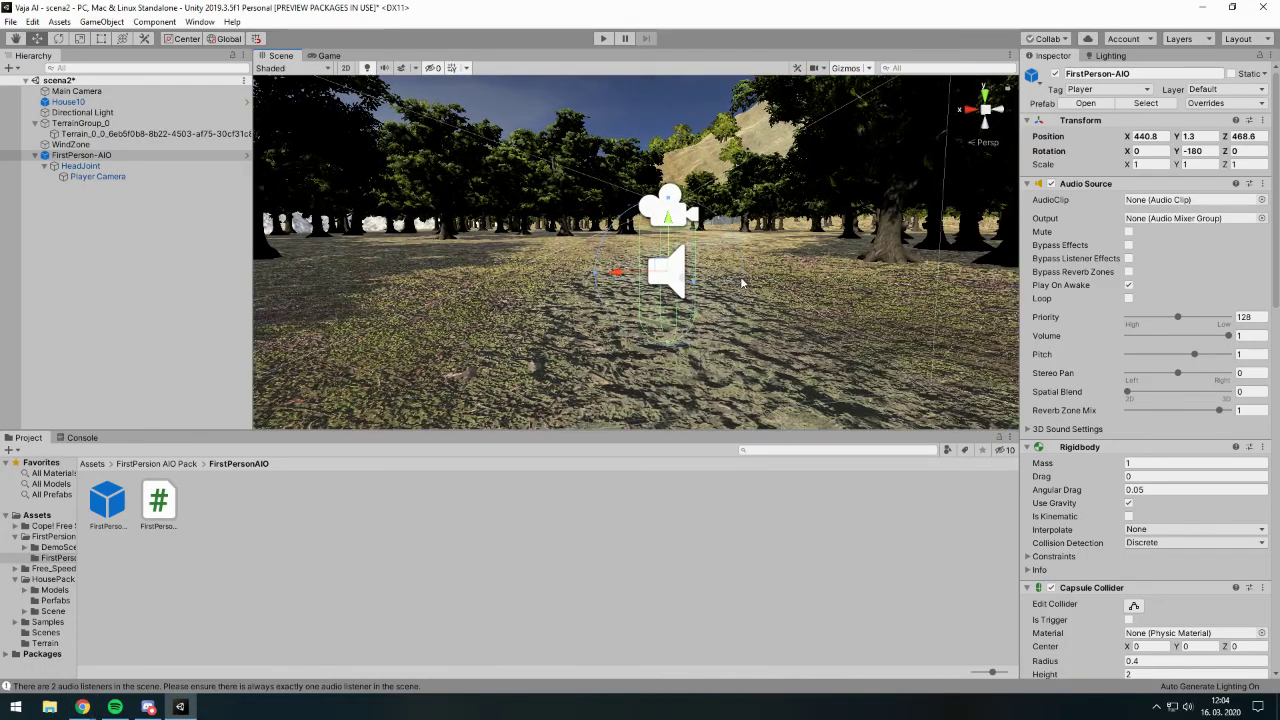
- Fly the Scene view over the forested hills and snowy peaks, then bring up the browser
{"action": "mouse_move", "coordinate": [760, 262]}
{"action": "right_mouse_down"}
{"action": "mouse_move", "coordinate": [707, 241]}
{"action": "mouse_move", "coordinate": [765, 247]}
{"action": "right_mouse_up"}
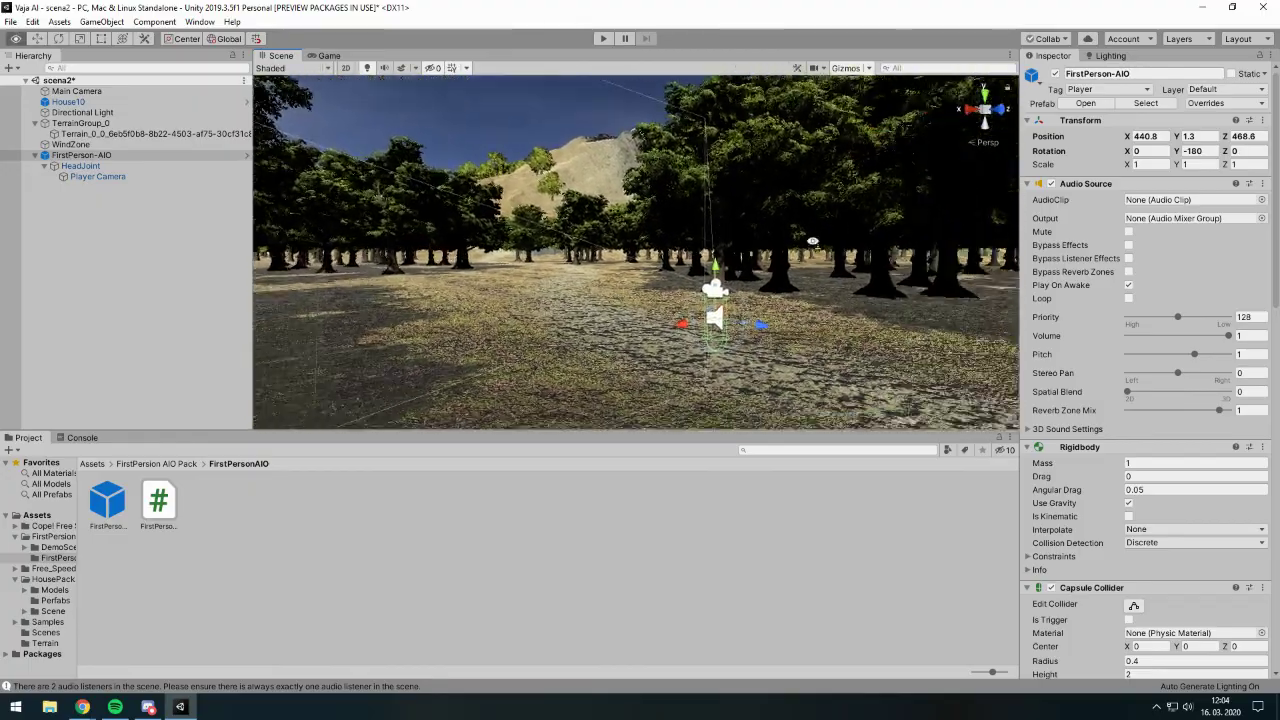
{"action": "right_click_drag", "start_coordinate": [765, 247], "coordinate": [1157, 245]}
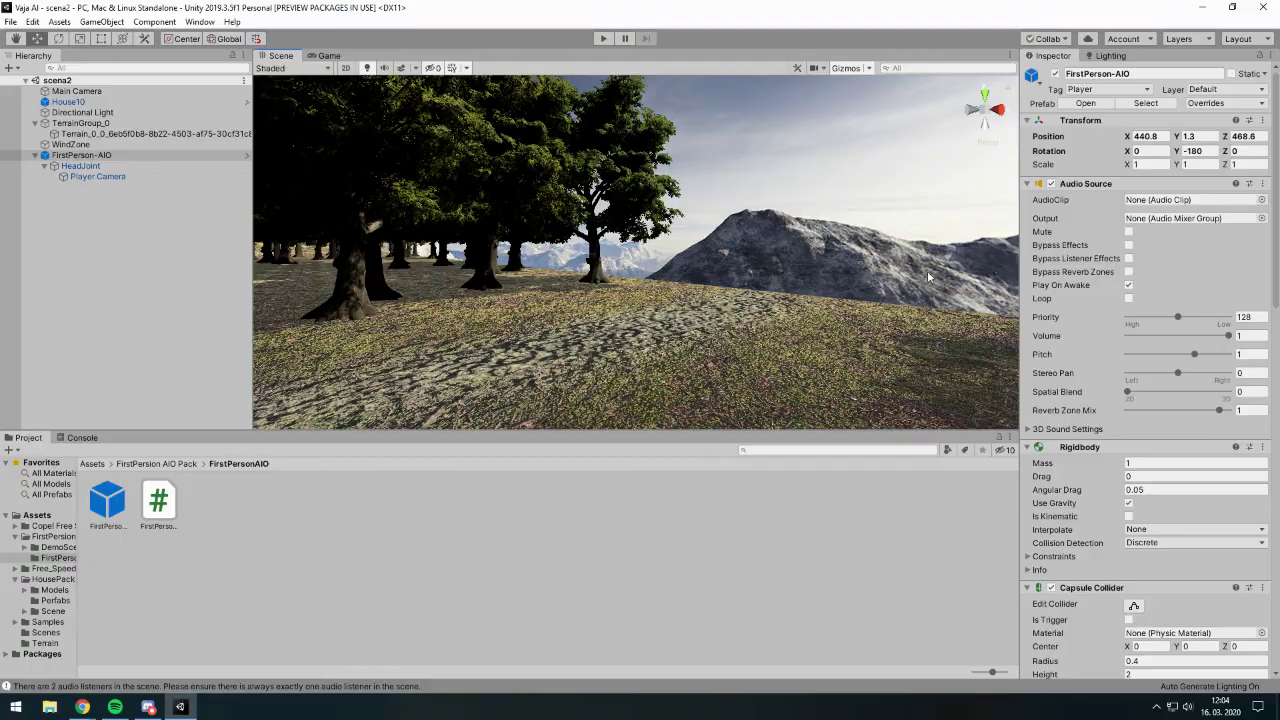
{"action": "mouse_move", "coordinate": [866, 281]}
{"action": "right_mouse_down"}
{"action": "mouse_move", "coordinate": [535, 236]}
{"action": "mouse_move", "coordinate": [428, 268]}
{"action": "mouse_move", "coordinate": [551, 207]}
{"action": "mouse_move", "coordinate": [498, 364]}
{"action": "mouse_move", "coordinate": [1115, 257]}
{"action": "mouse_move", "coordinate": [1060, 298]}
{"action": "right_mouse_up"}
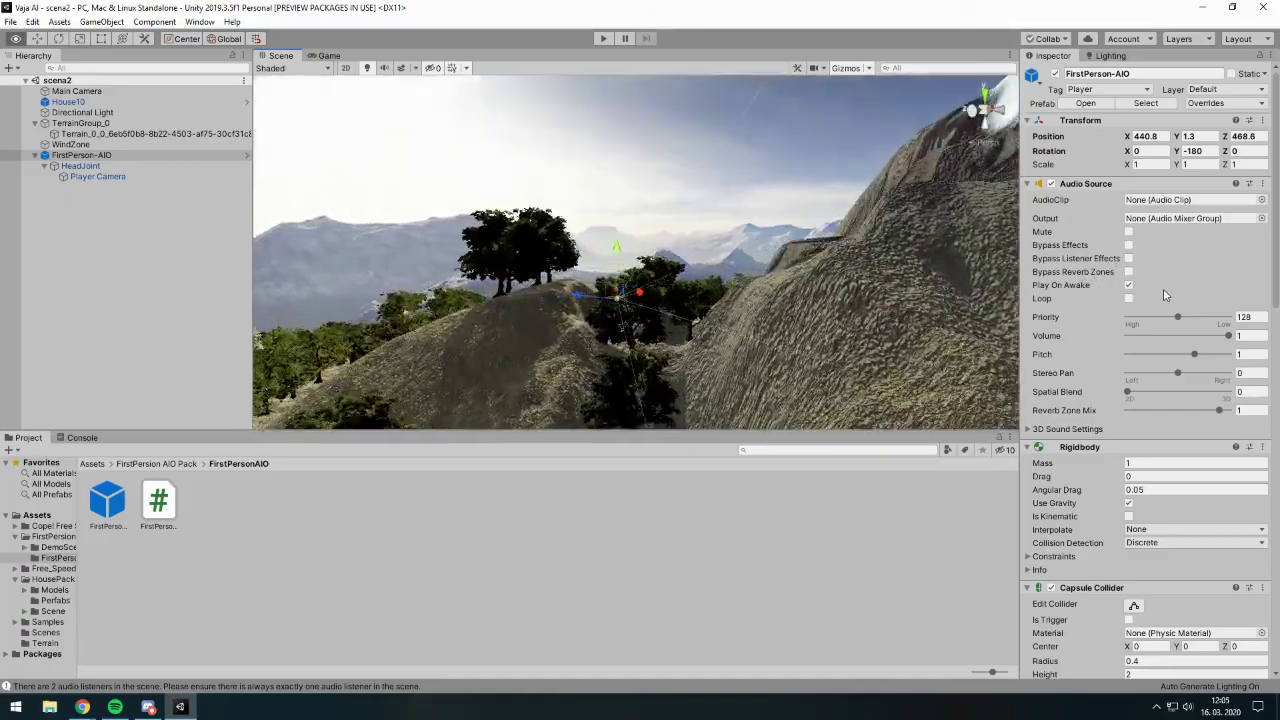
{"action": "mouse_move", "coordinate": [1062, 298]}
{"action": "right_mouse_down"}
{"action": "mouse_move", "coordinate": [1143, 313]}
{"action": "mouse_move", "coordinate": [177, 325]}
{"action": "mouse_move", "coordinate": [548, 289]}
{"action": "right_mouse_up"}
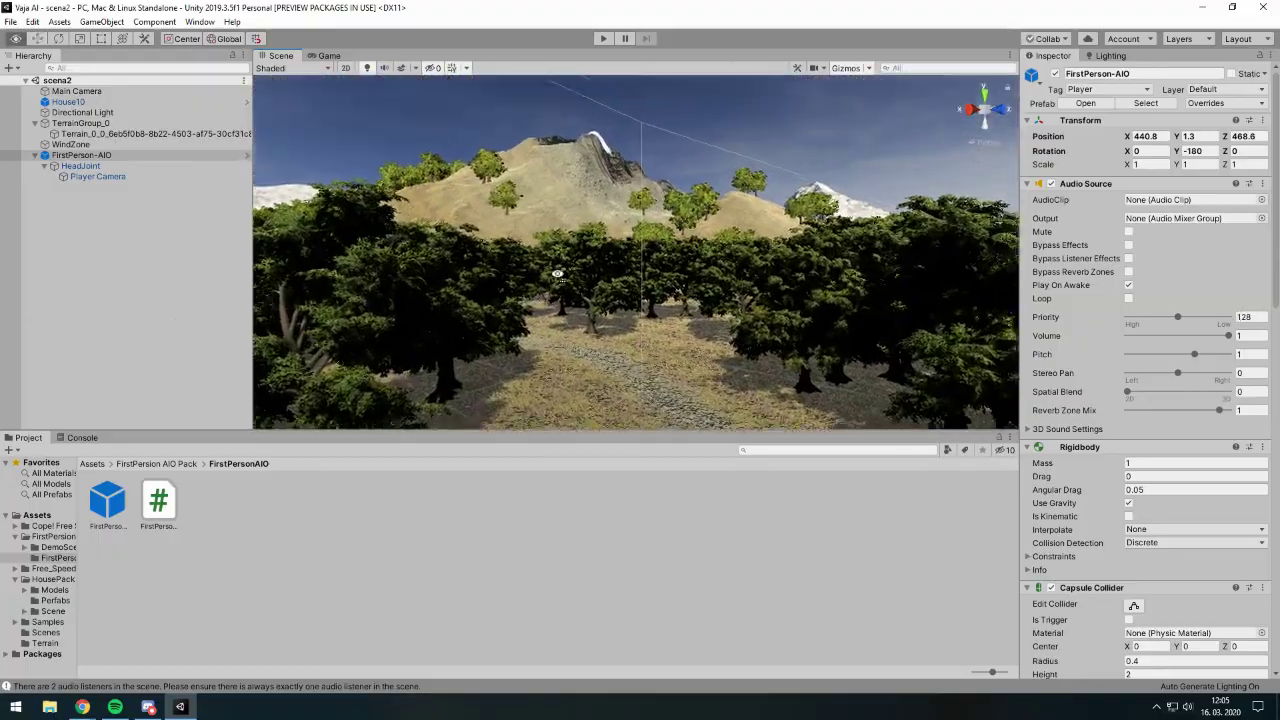
{"action": "right_click_drag", "start_coordinate": [548, 289], "coordinate": [557, 283]}
{"action": "left_click", "coordinate": [92, 708]}
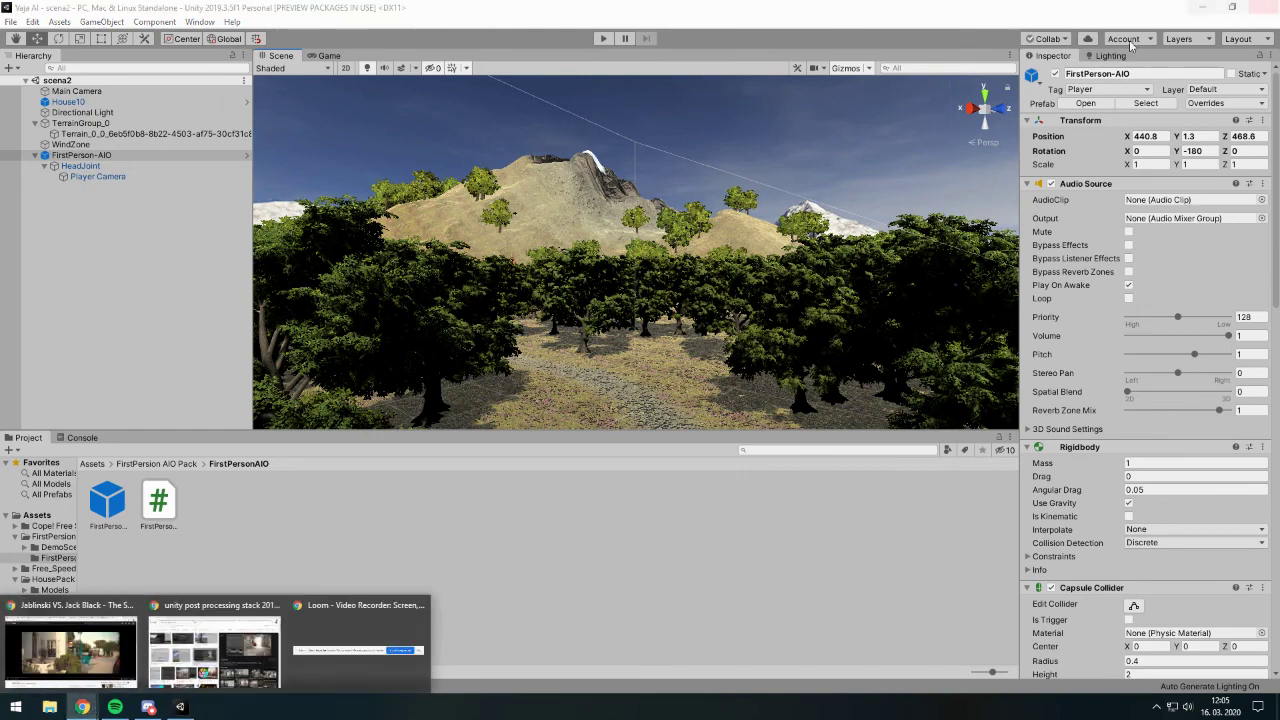